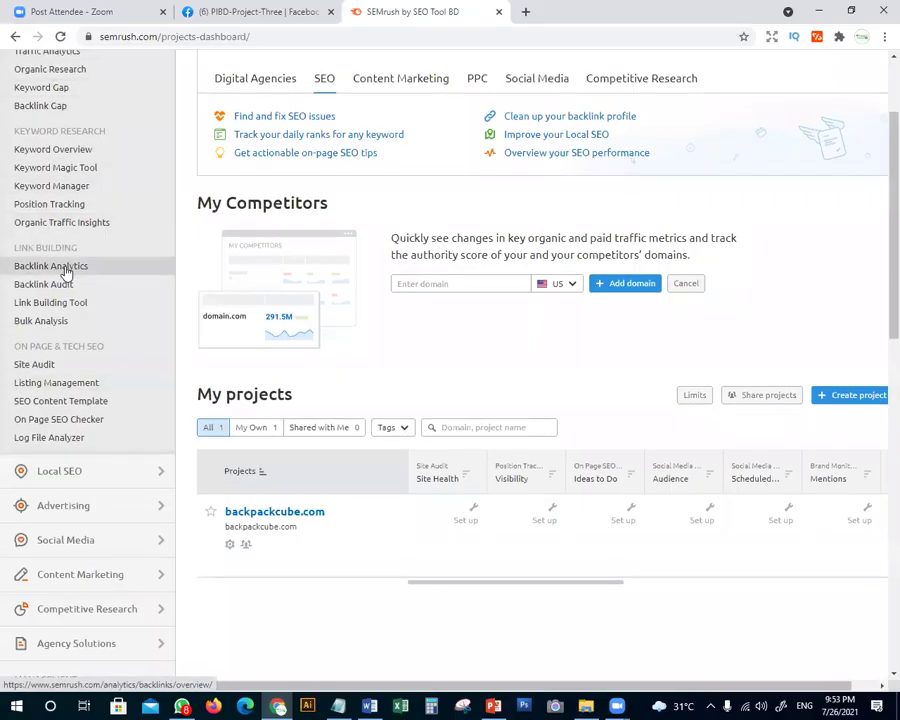
# Look up "pole saw" in the Keyword Magic Tool for the US database and restrict the results to Exact Match
pyautogui.scroll(2, 45, 250)
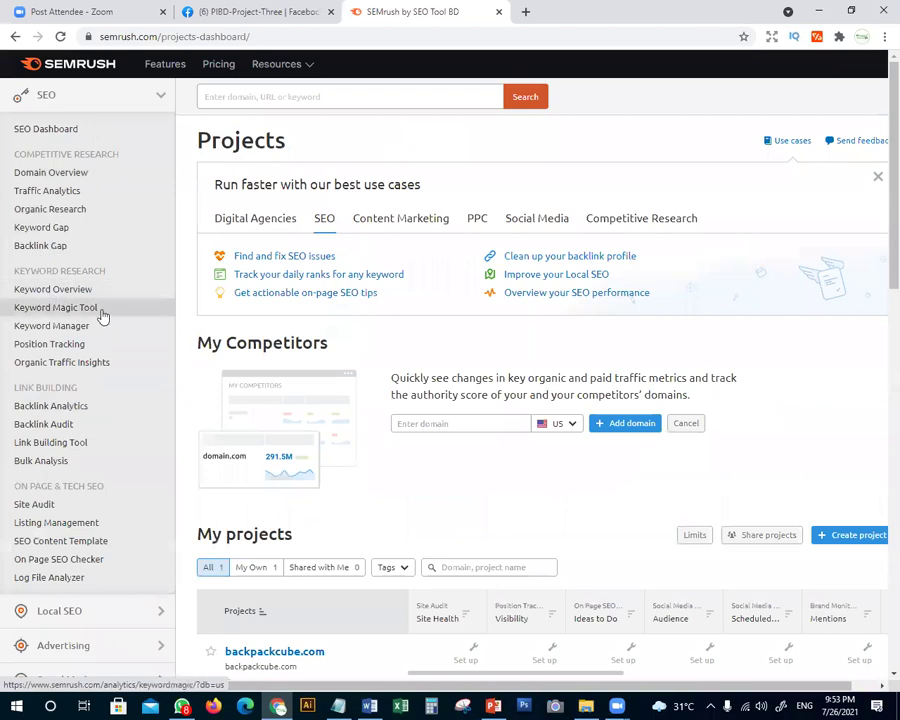
pyautogui.click(69, 316)
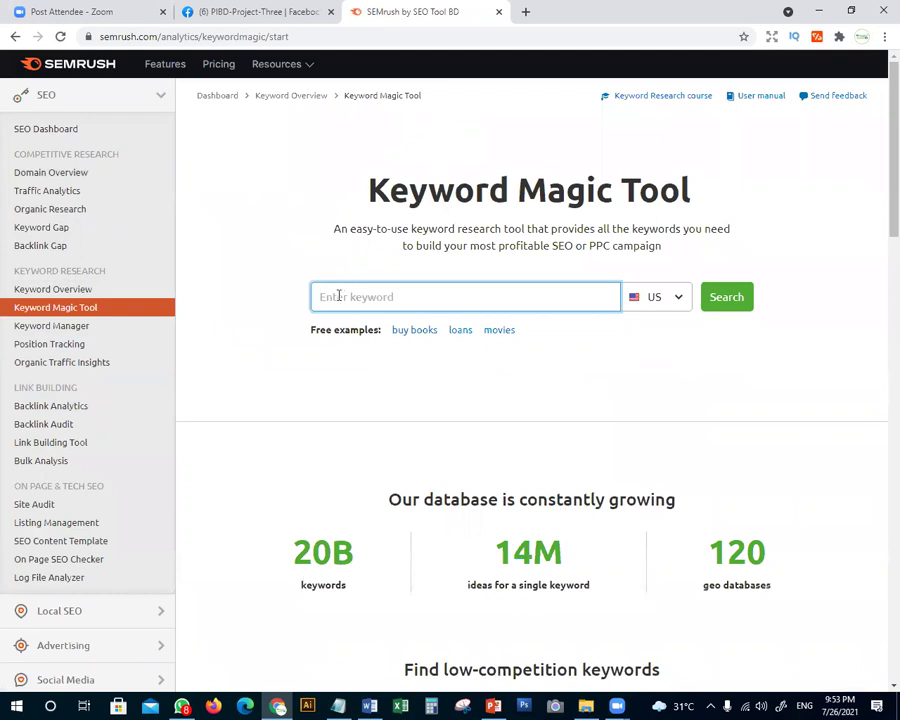
pyautogui.write('pole saw')
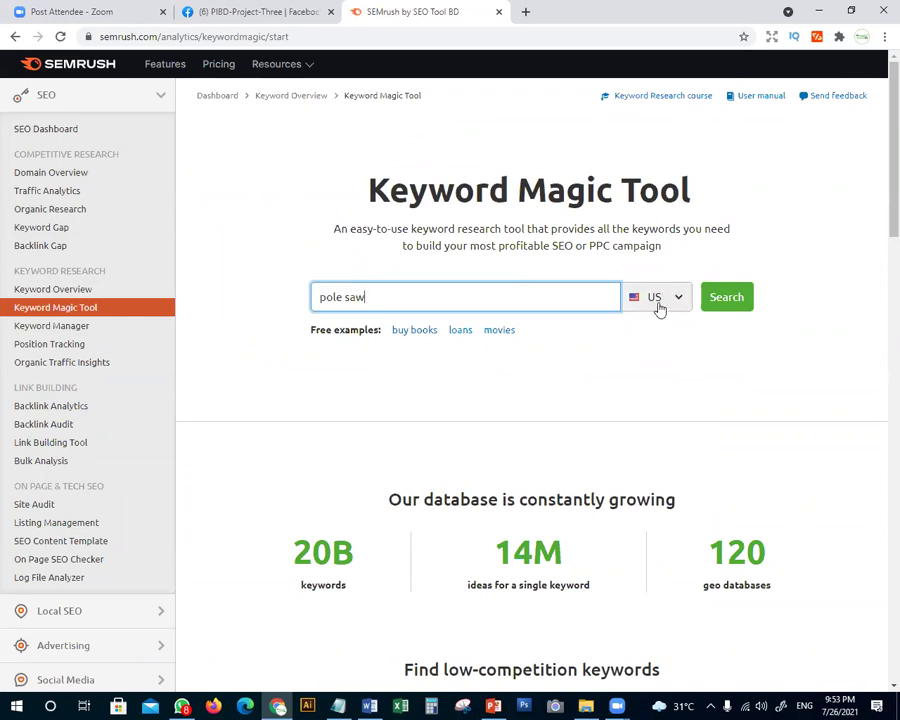
pyautogui.click(716, 298)
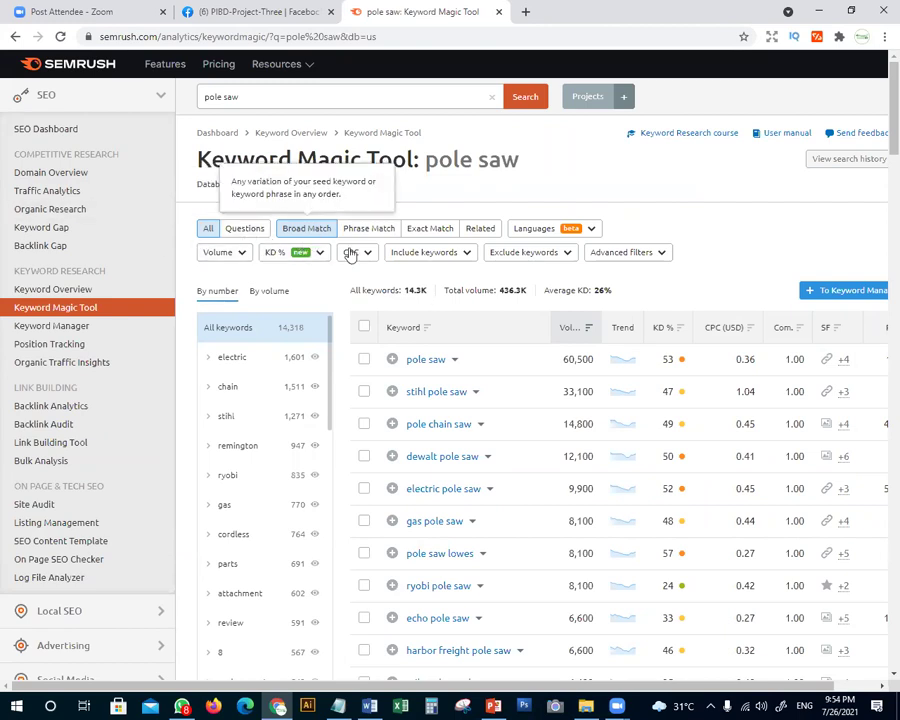
pyautogui.click(432, 236)
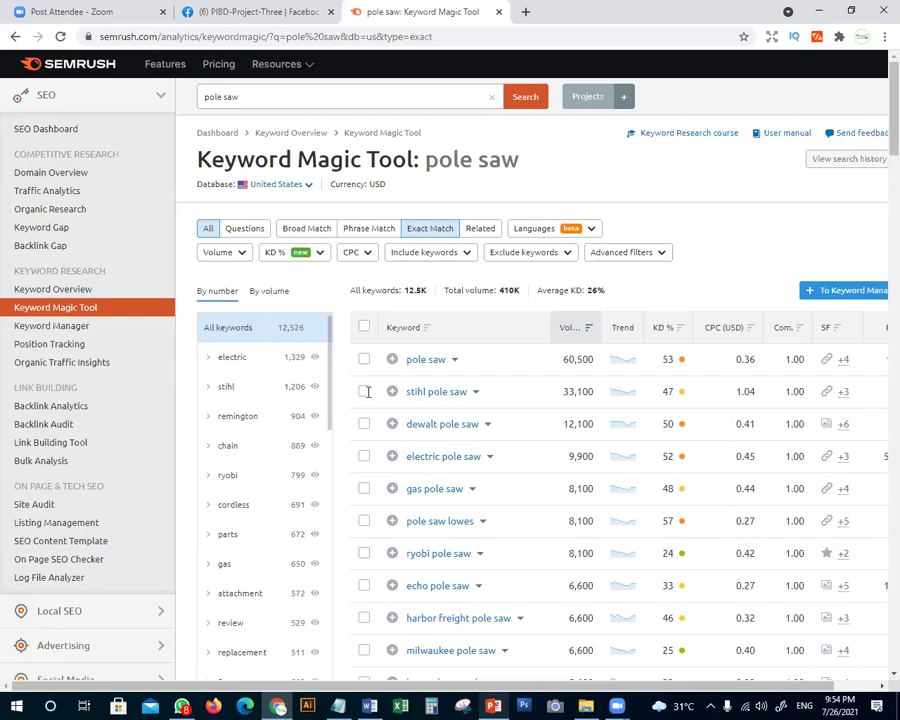
# Switch to the PowerPoint slide and review Step 03's include words and KD range, highlighting each part of the text
pyautogui.hotkey('alt', 'Tab')
pyautogui.click(409, 433)
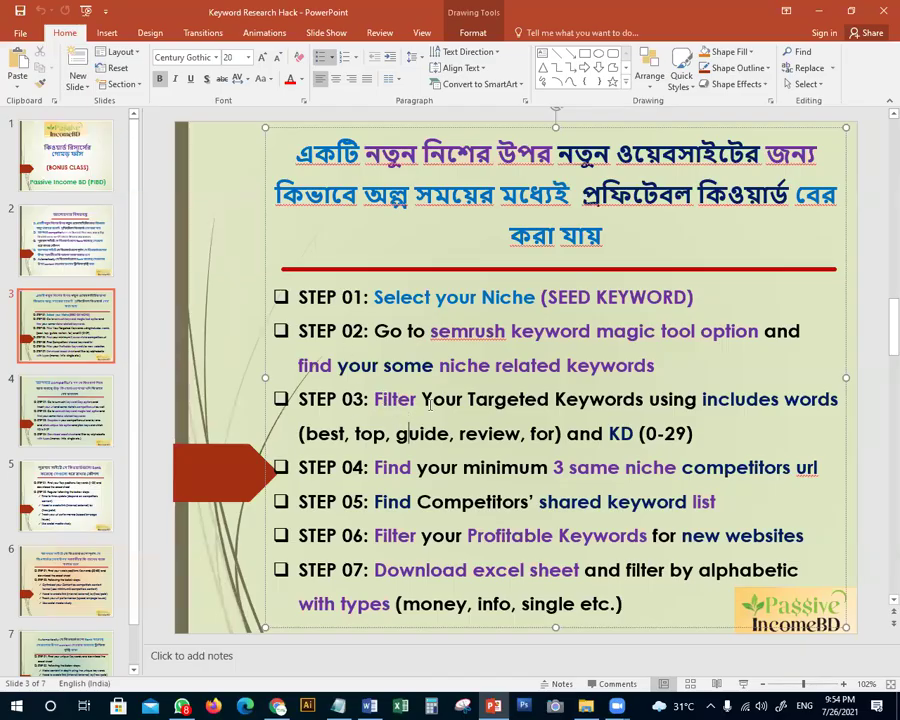
pyautogui.moveTo(643, 398); pyautogui.dragTo(421, 398)
pyautogui.click(310, 433)
pyautogui.moveTo(300, 433); pyautogui.dragTo(529, 433)
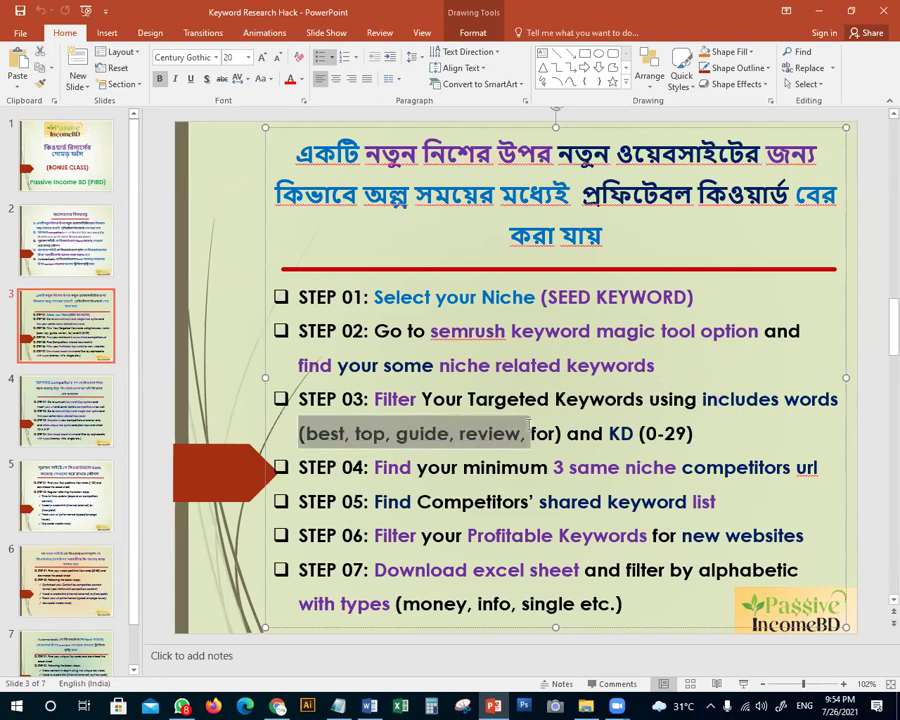
pyautogui.click(627, 432)
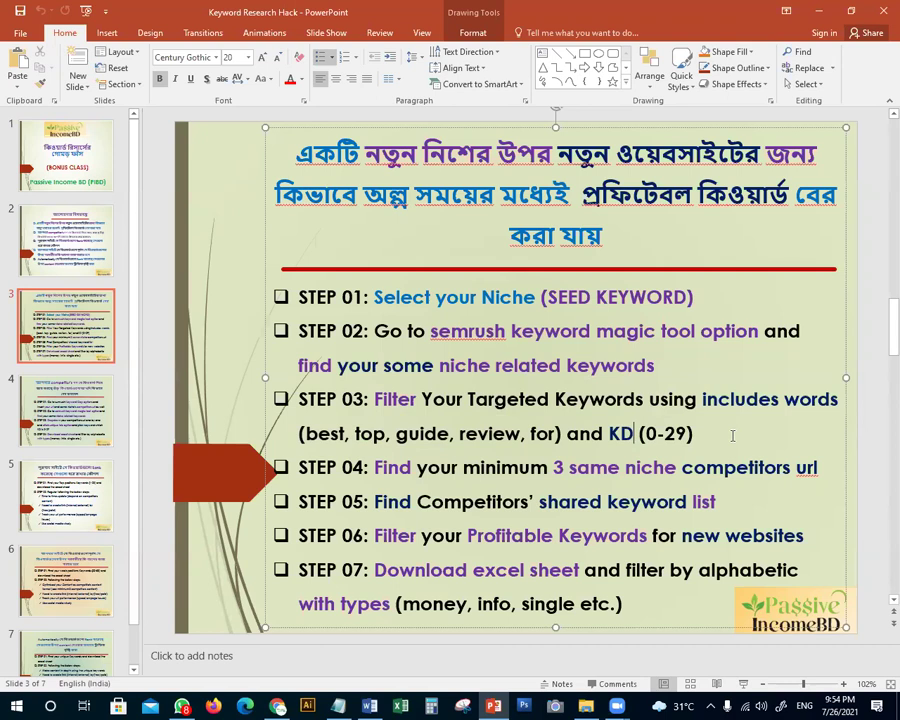
pyautogui.click(689, 433)
pyautogui.moveTo(704, 399); pyautogui.dragTo(858, 398)
pyautogui.moveTo(610, 433); pyautogui.dragTo(699, 433)
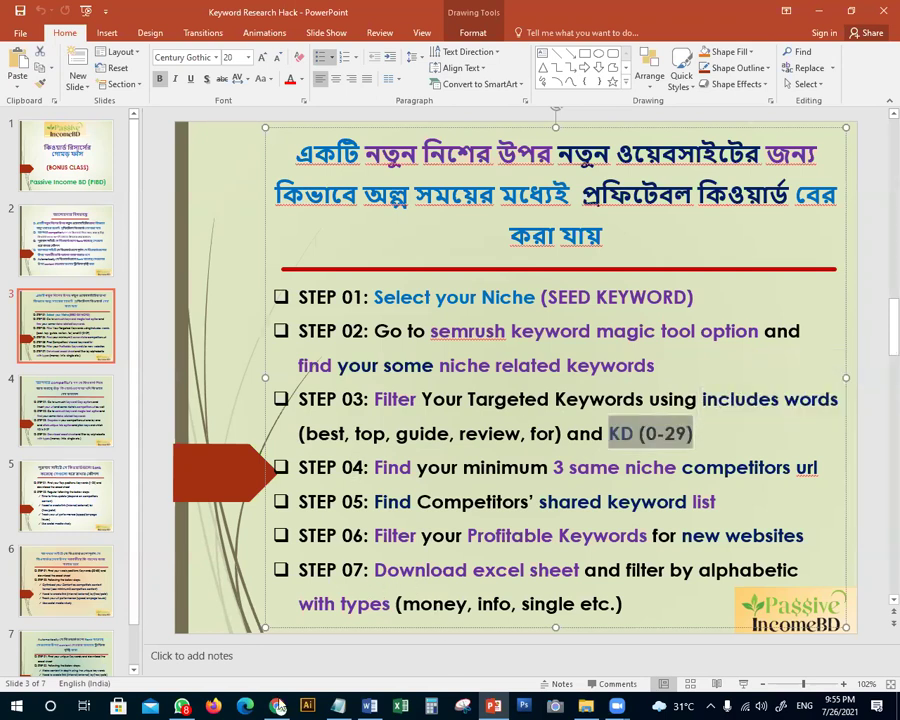
# Back in Semrush, filter the results to include any of the keywords best, top, guide, review and for
pyautogui.hotkey('alt', 'Tab')
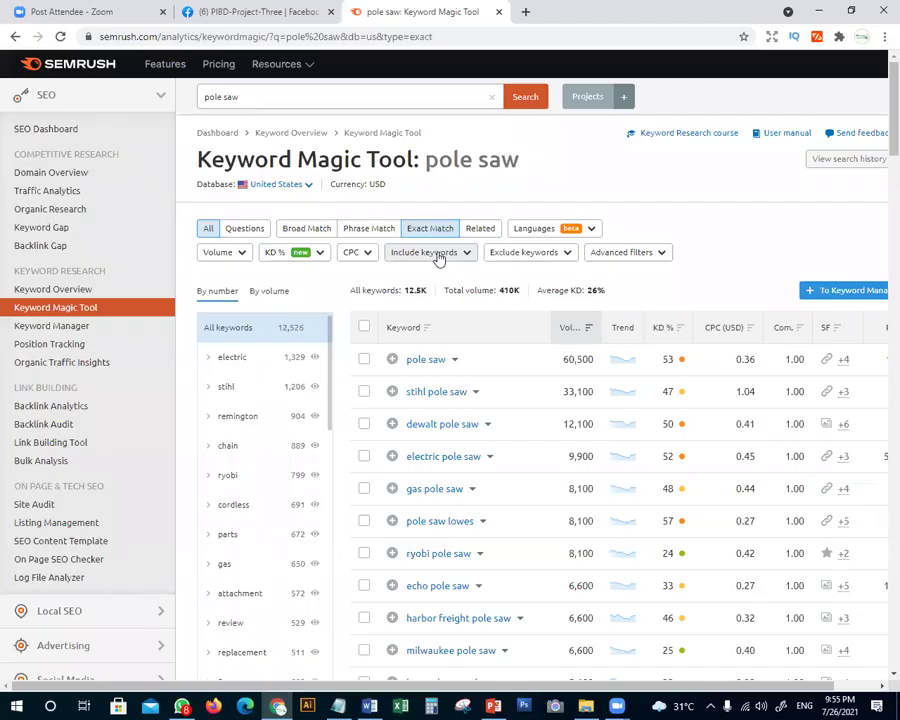
pyautogui.click(437, 256)
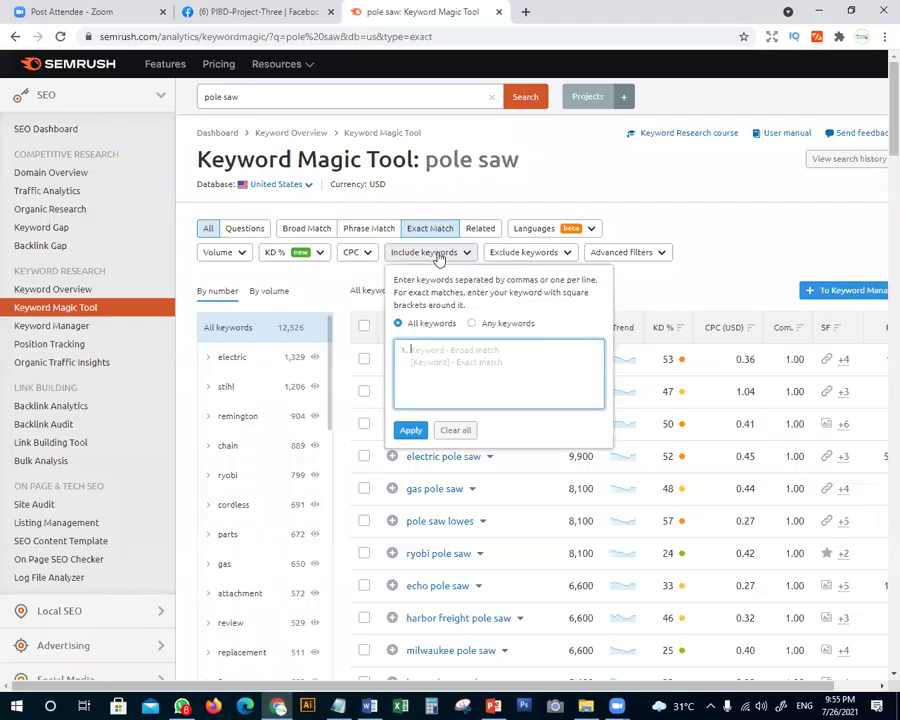
pyautogui.click(473, 324)
pyautogui.write('best')
pyautogui.press('Return')
pyautogui.write('top')
pyautogui.press('Return')
pyautogui.write('guide')
pyautogui.press('Return')
pyautogui.write('review')
pyautogui.press('Return')
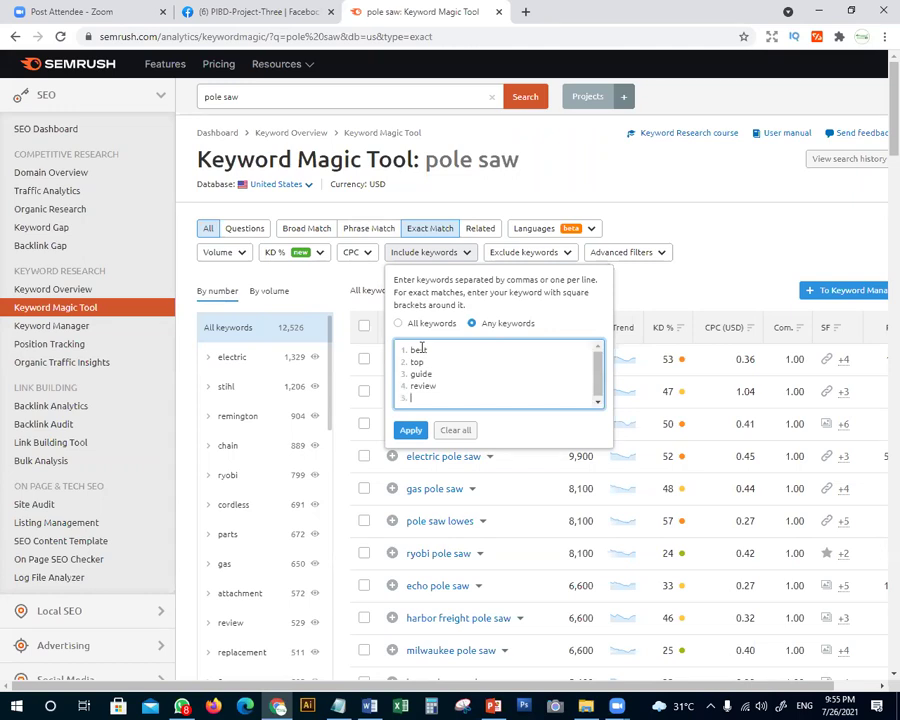
pyautogui.write('for')
pyautogui.press('Return')
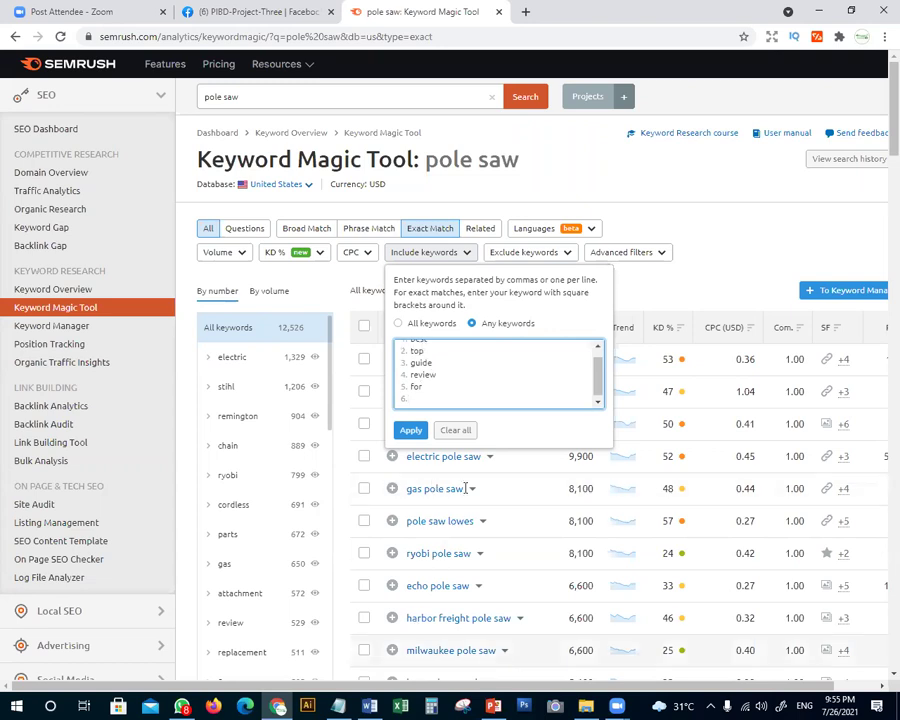
pyautogui.hotkey('alt', 'Tab')
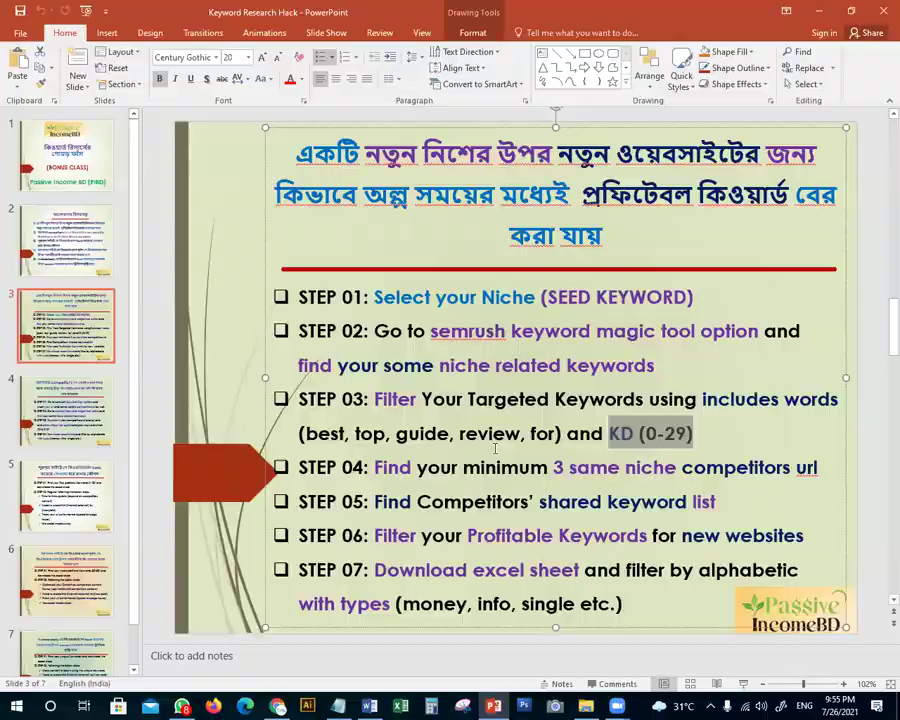
pyautogui.hotkey('alt', 'Tab')
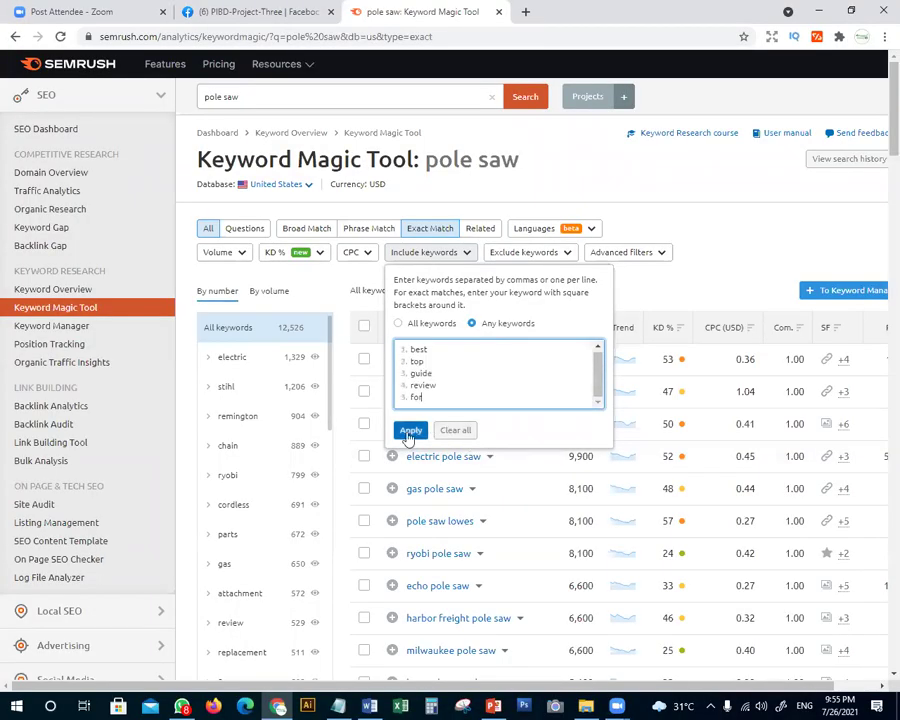
pyautogui.click(620, 462)
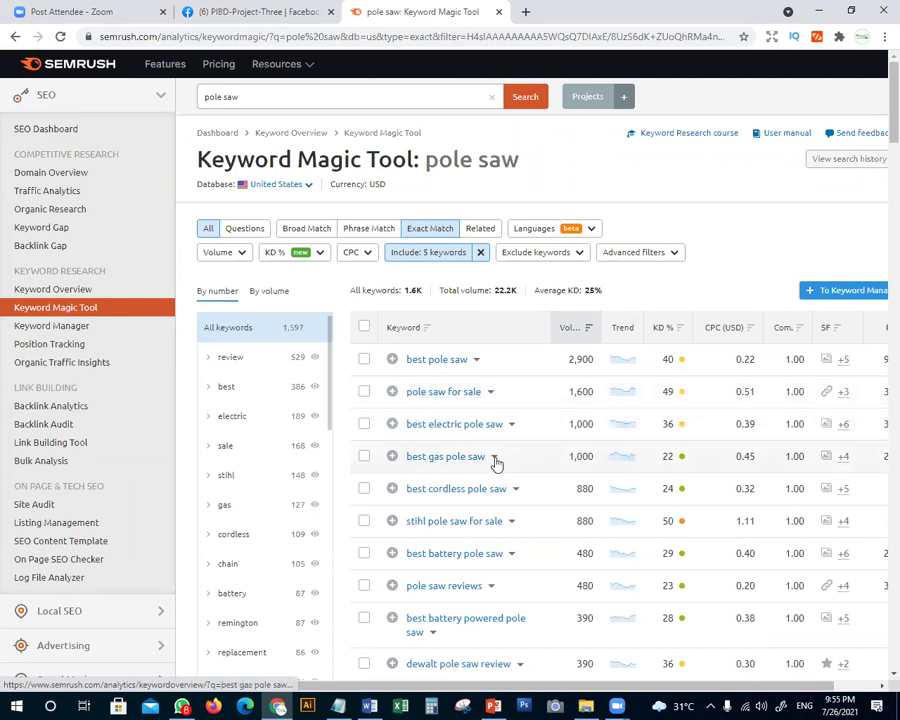
# Extend the included keywords list with how, when, can and where
pyautogui.scroll(-10, 474, 455)
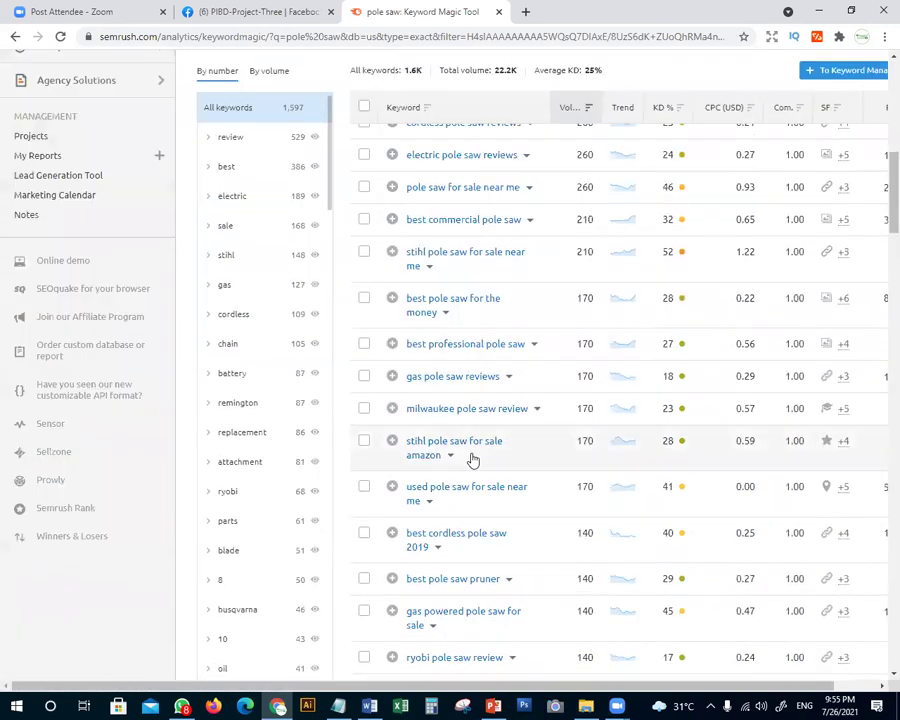
pyautogui.scroll(10, 472, 450)
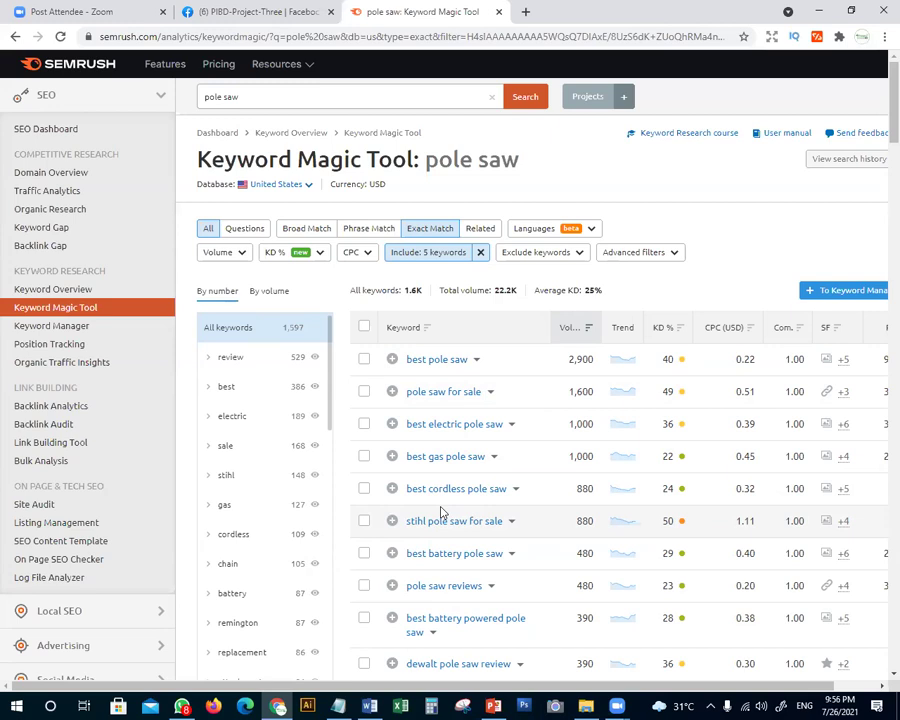
pyautogui.click(450, 254)
pyautogui.click(436, 401)
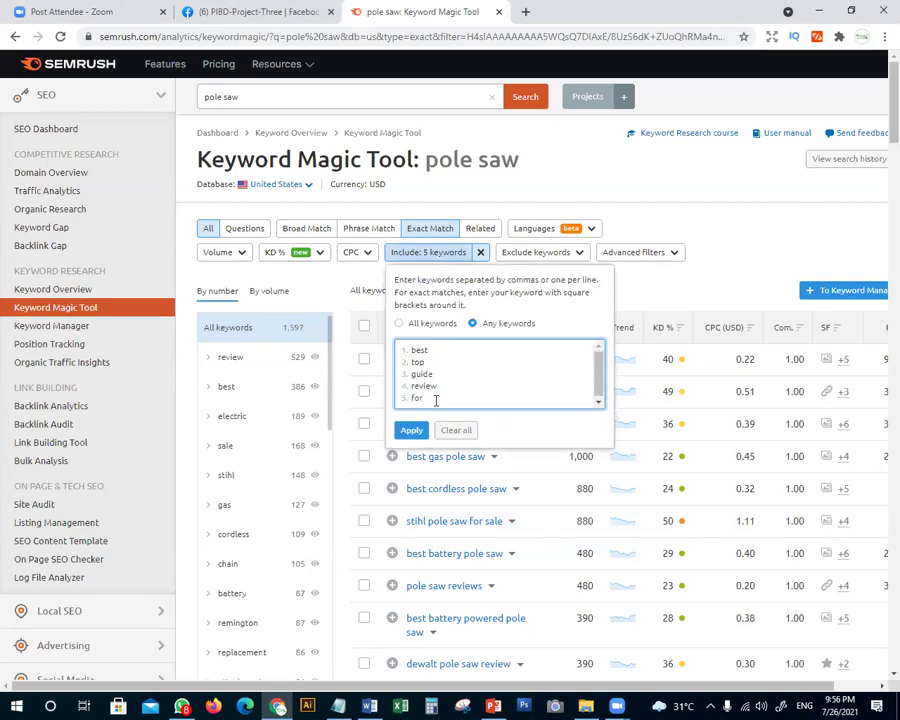
pyautogui.press('Return')
pyautogui.write('how')
pyautogui.press('Return')
pyautogui.write('when')
pyautogui.press('Return')
pyautogui.write('can')
pyautogui.press('Return')
pyautogui.write('where')
pyautogui.press('Return')
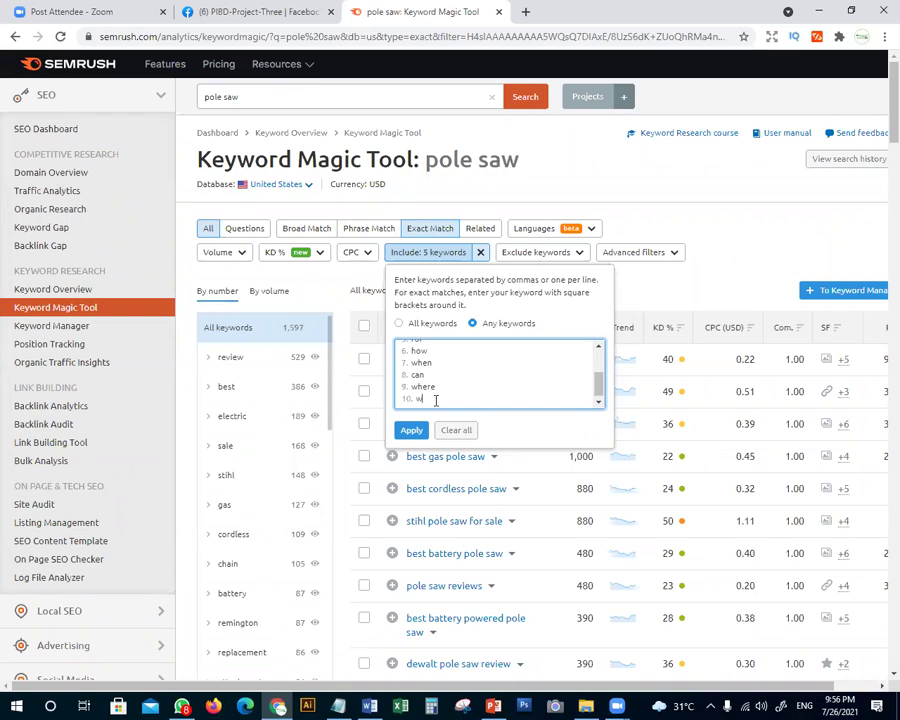
# Add why, which, whom, what and how to the included keywords and apply the extended filter
pyautogui.write('why')
pyautogui.press('Return')
pyautogui.write('which')
pyautogui.press('Return')
pyautogui.write('whom')
pyautogui.press('Return')
pyautogui.write('what')
pyautogui.press('Return')
pyautogui.write('how')
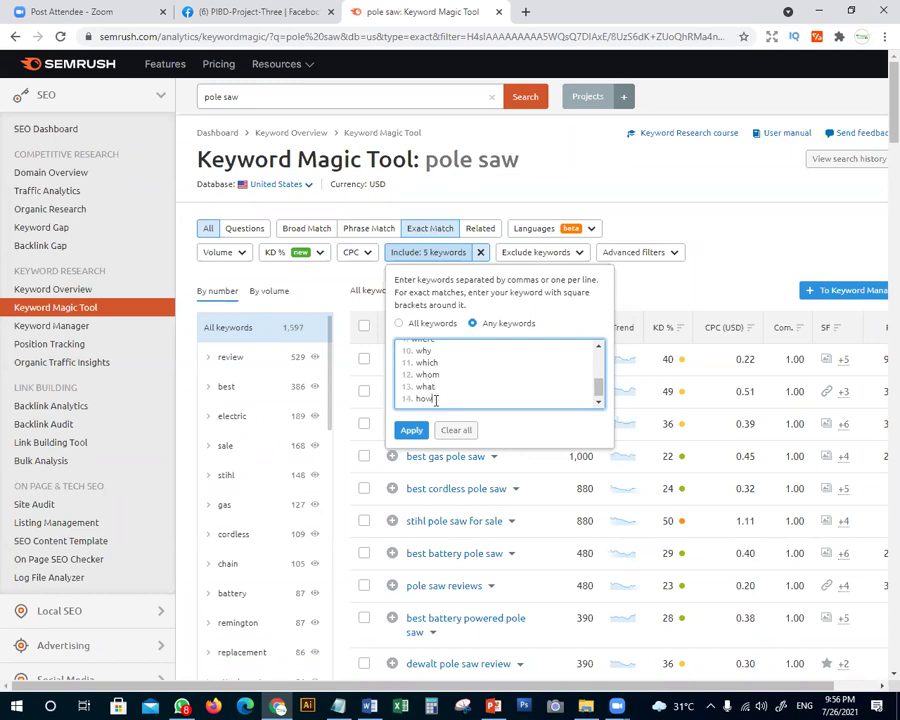
pyautogui.press('Return')
pyautogui.click(411, 431)
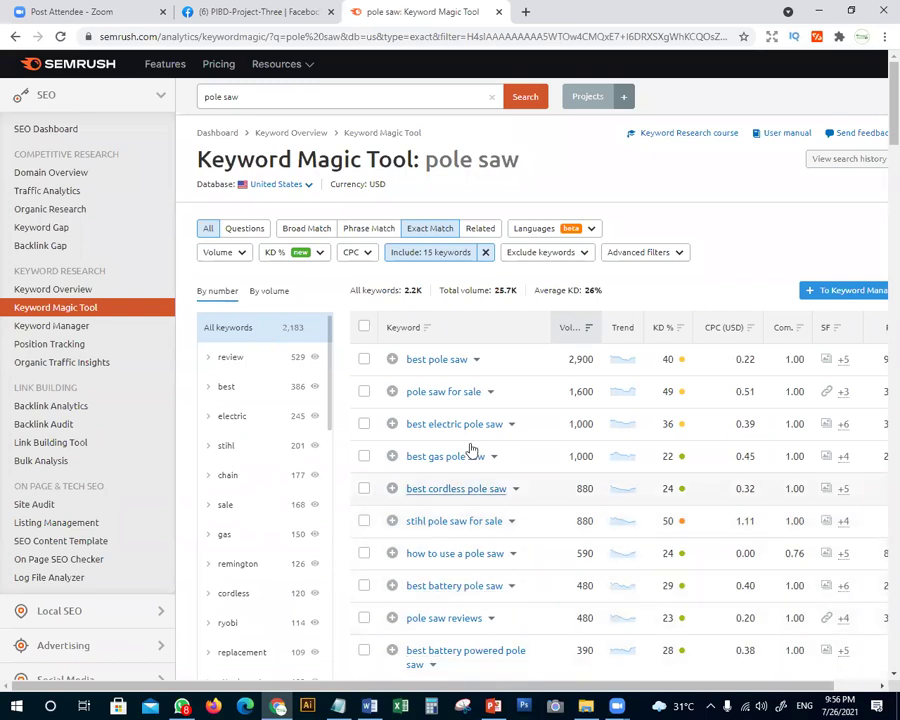
# Check the KD range on the PowerPoint slide, and filter the Semrush keywords to a custom KD range of 0 to 29
pyautogui.scroll(-4, 500, 510)
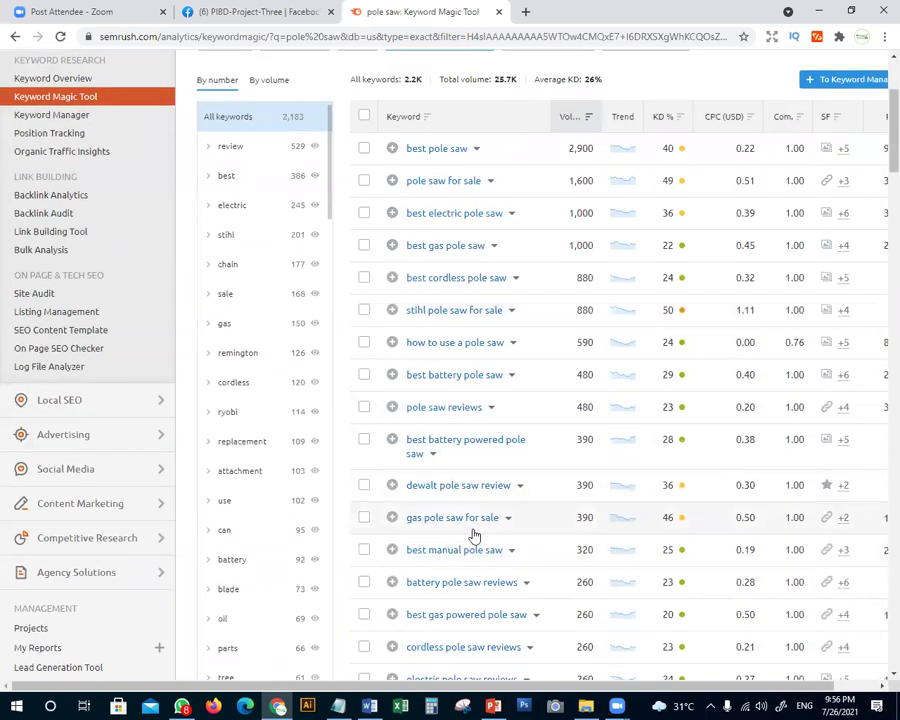
pyautogui.scroll(4, 476, 536)
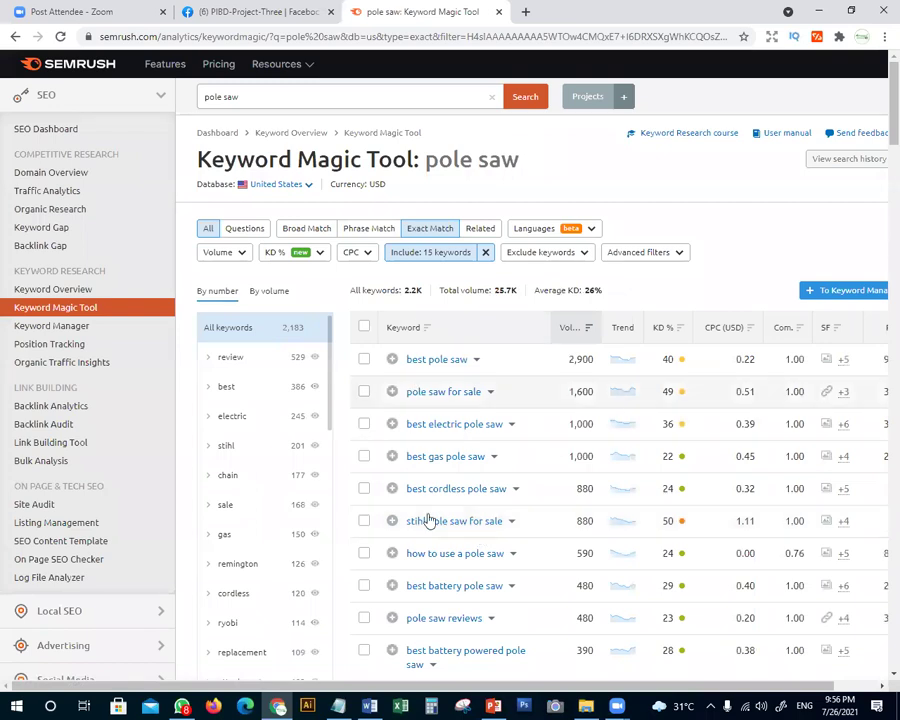
pyautogui.scroll(-3, 450, 495)
pyautogui.scroll(3, 436, 507)
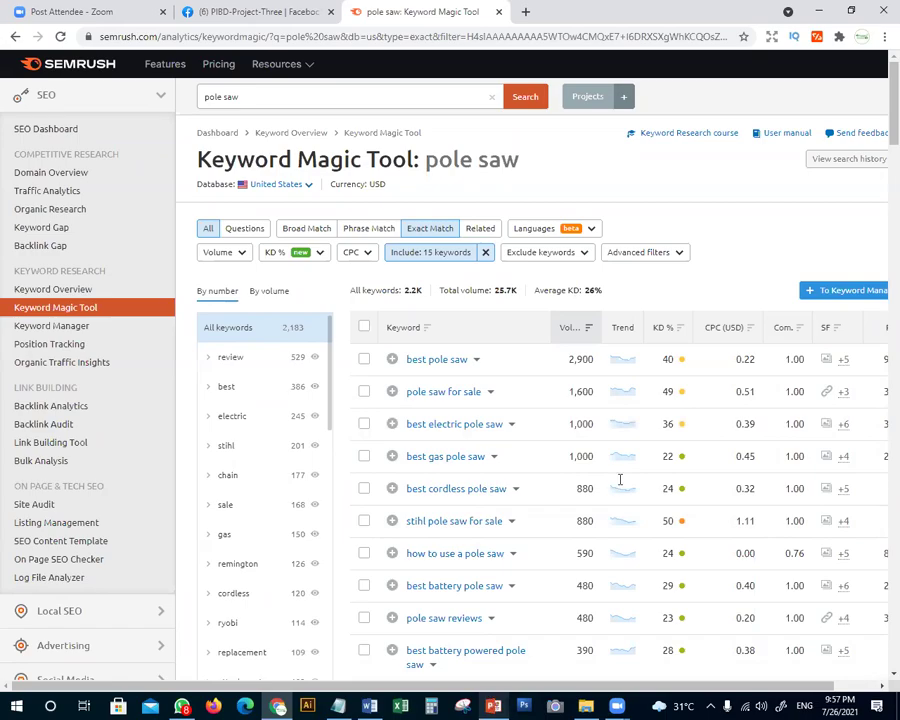
pyautogui.click(493, 706)
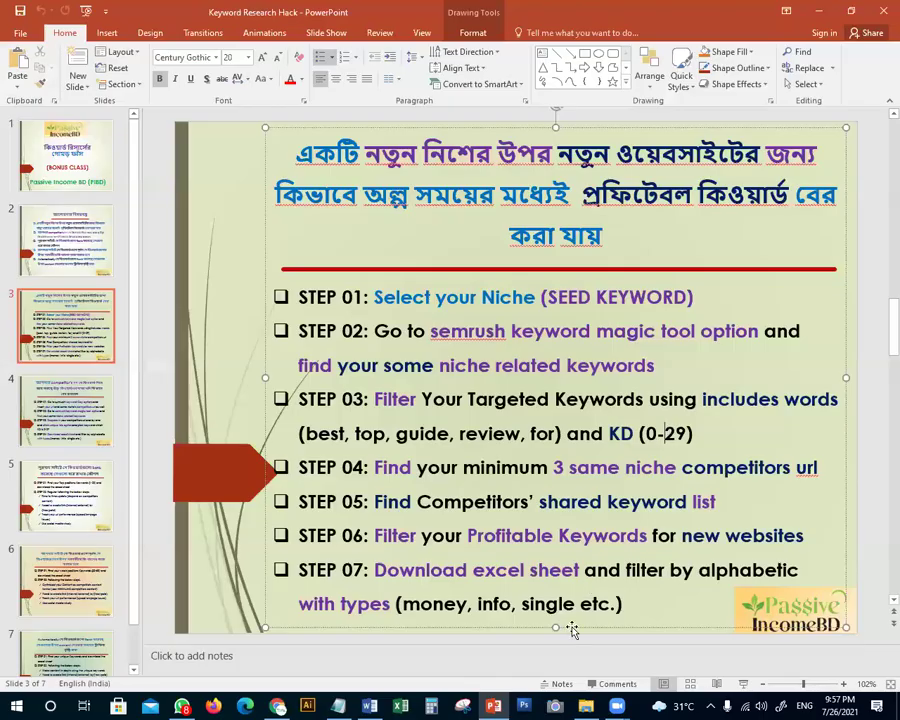
pyautogui.click(277, 706)
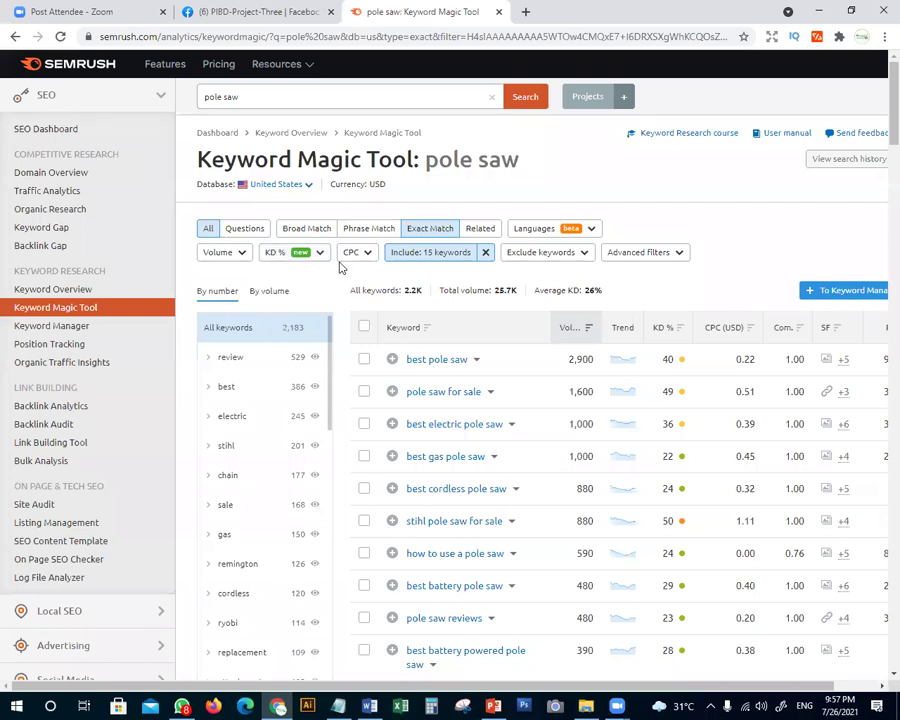
pyautogui.click(321, 256)
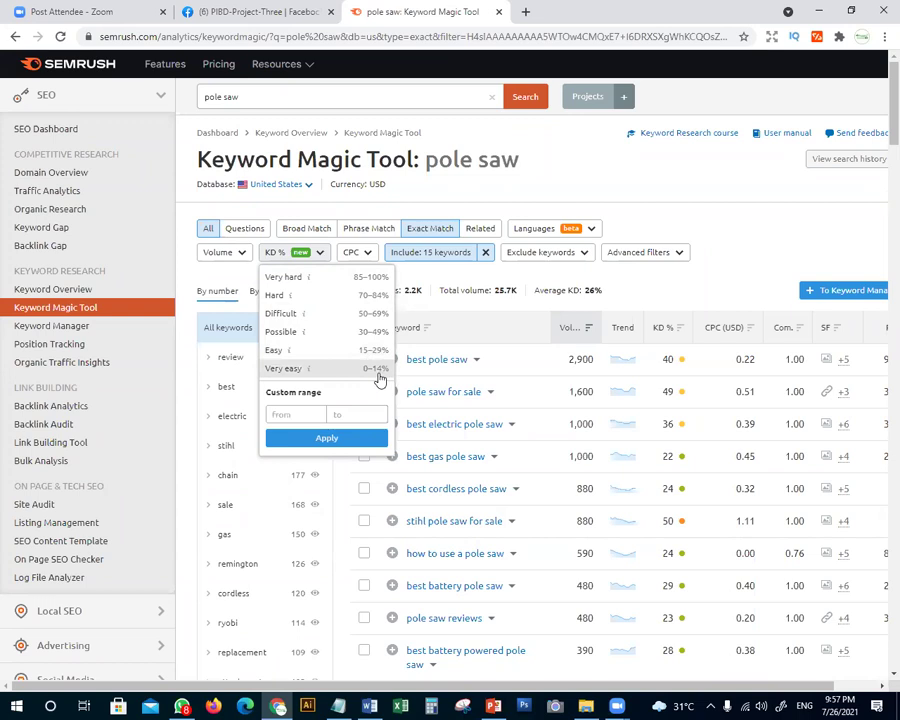
pyautogui.click(296, 413)
pyautogui.write('0')
pyautogui.click(345, 413)
pyautogui.write('25')
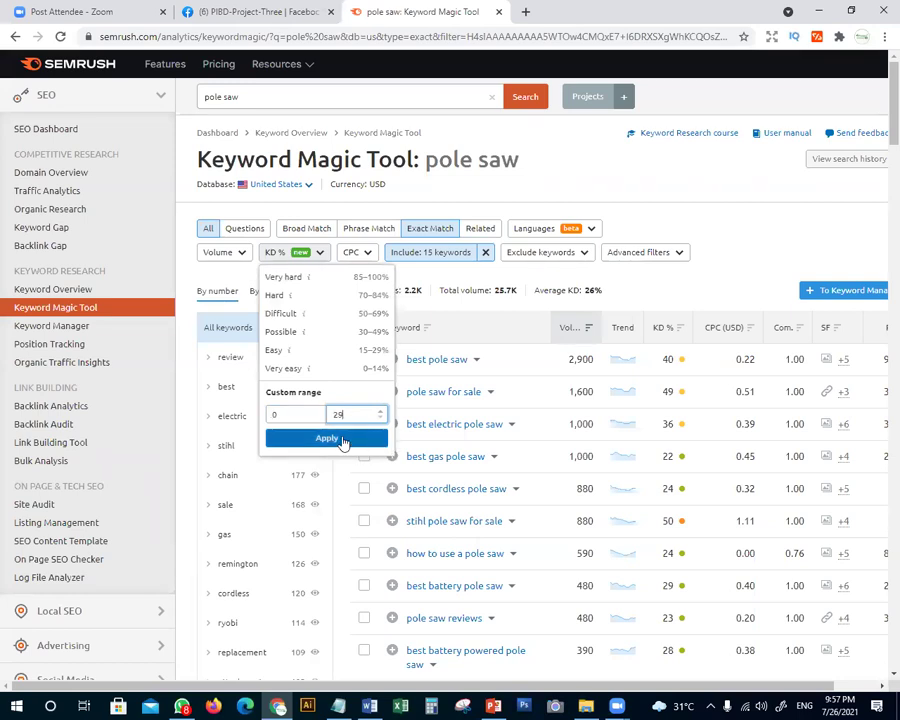
pyautogui.press('BackSpace')
pyautogui.write('9')
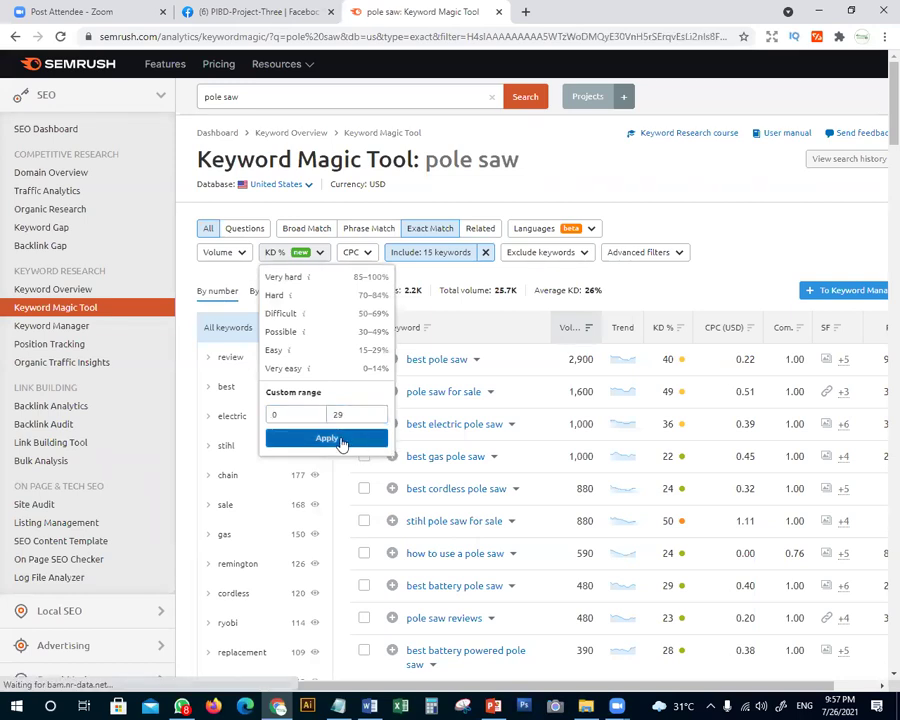
pyautogui.click(343, 443)
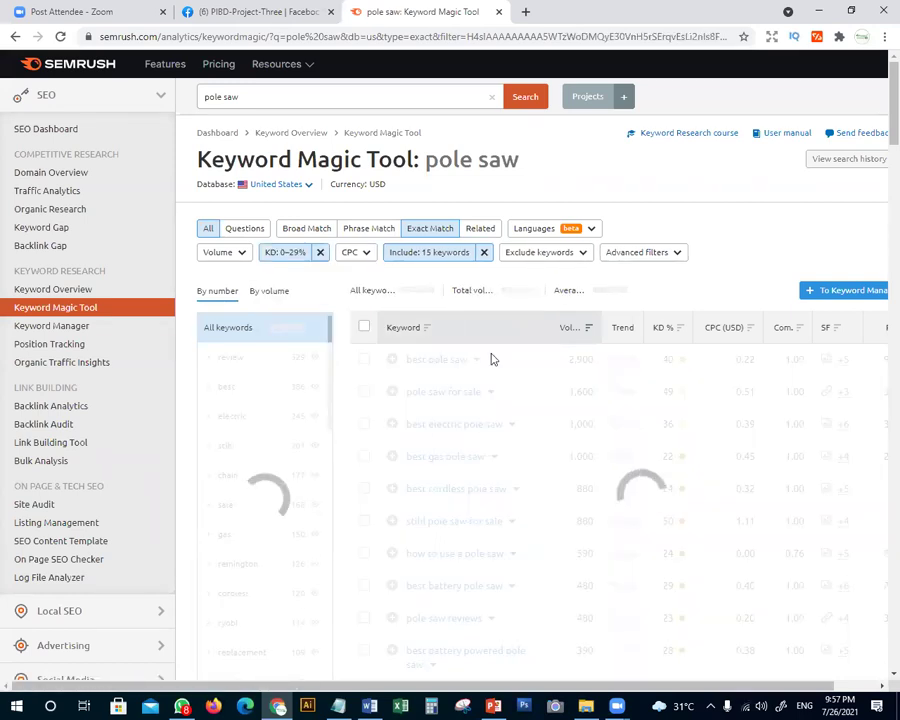
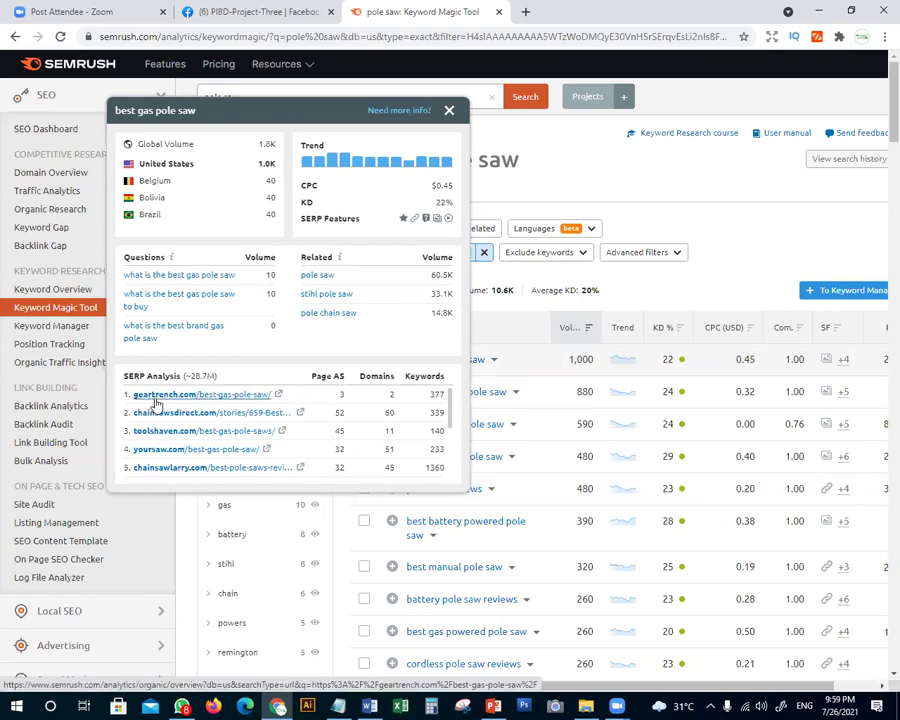
# Copy the link address of the geartrench.com SERP result for "best gas pole saw" and paste it below the seed keyword in Notepad
pyautogui.rightClick(160, 401)
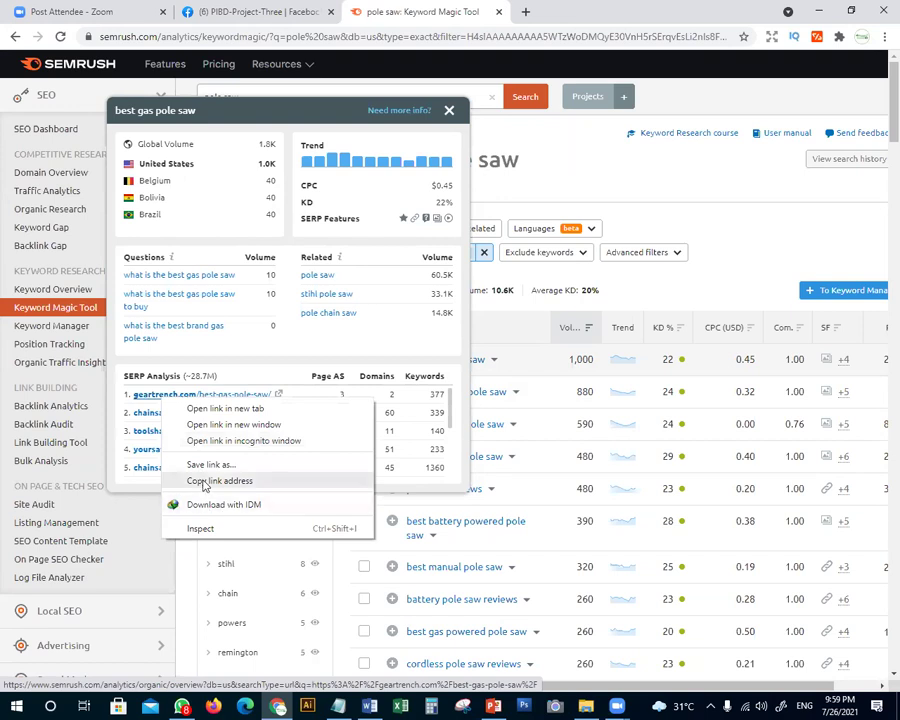
pyautogui.click(234, 485)
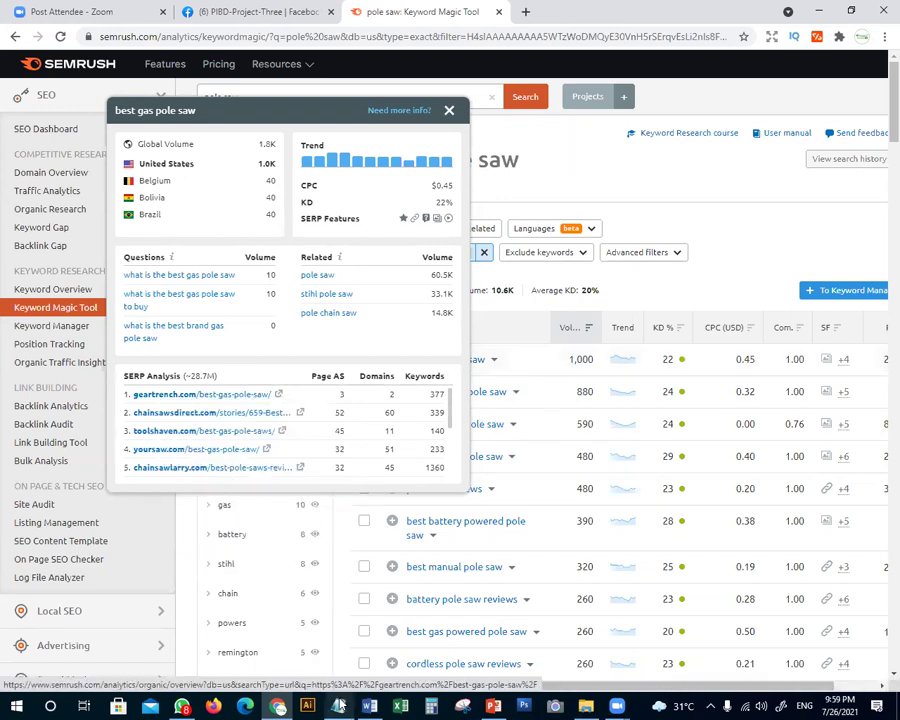
pyautogui.hotkey('alt', 'Tab')
pyautogui.press('Return')
pyautogui.press('Return')
pyautogui.hotkey('ctrl', 'v')
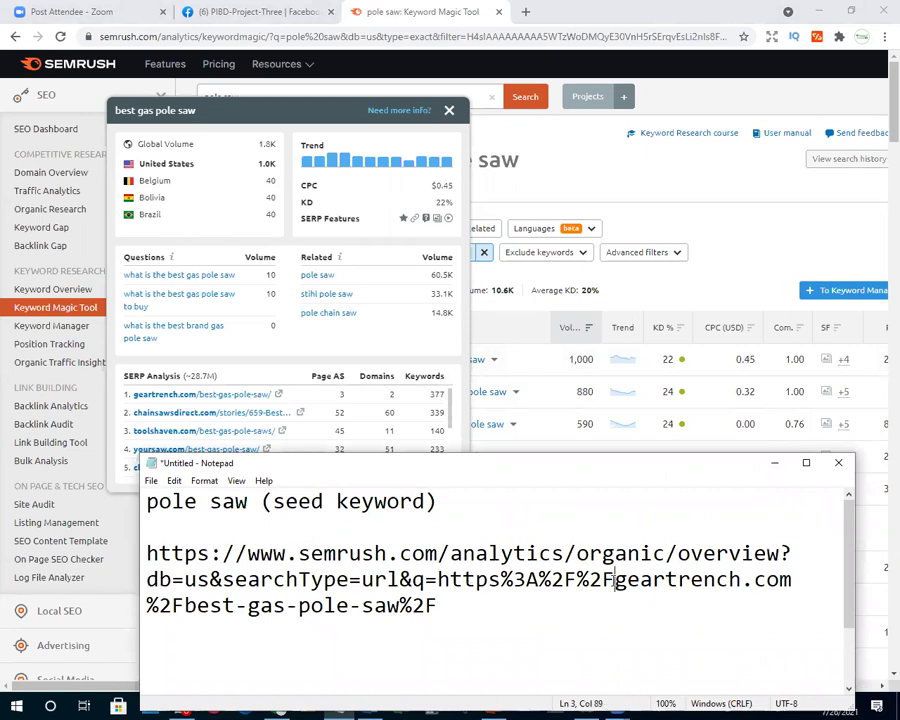
# Strip the Semrush prefix from the pasted link so geartrench.com stands alone, with the leftover path moved below it
pyautogui.moveTo(613, 580); pyautogui.dragTo(146, 555)
pyautogui.press('BackSpace')
pyautogui.click(325, 553)
pyautogui.press('Return')
pyautogui.press('Return')
pyautogui.press('Return')
pyautogui.click(285, 554)
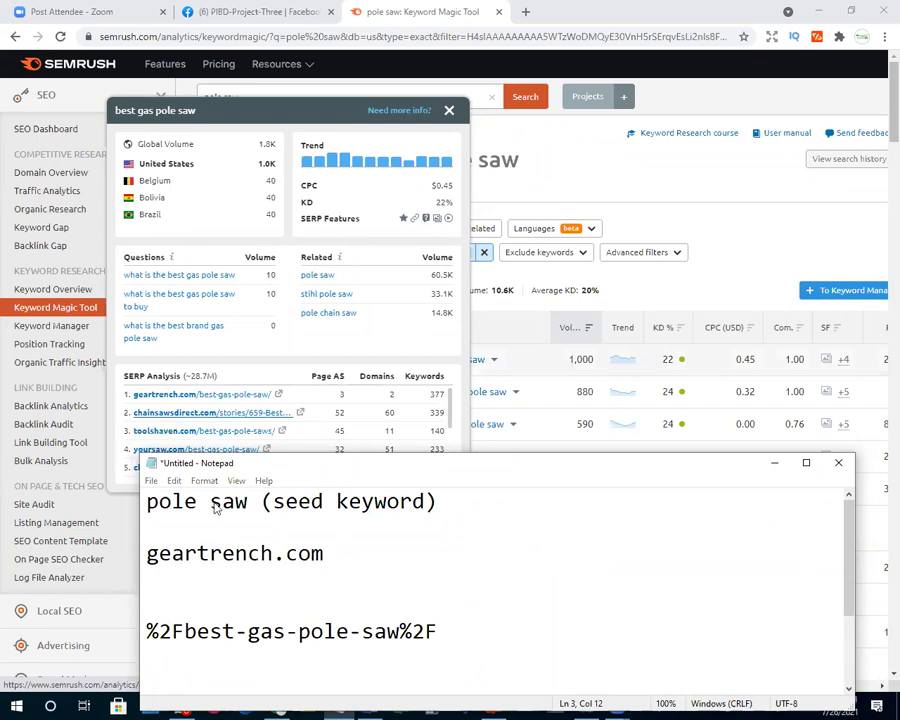
# Copy the link address of the chainsawsdirect.com SERP result and paste it in Notepad over the leftover path text
pyautogui.hotkey('alt', 'Tab')
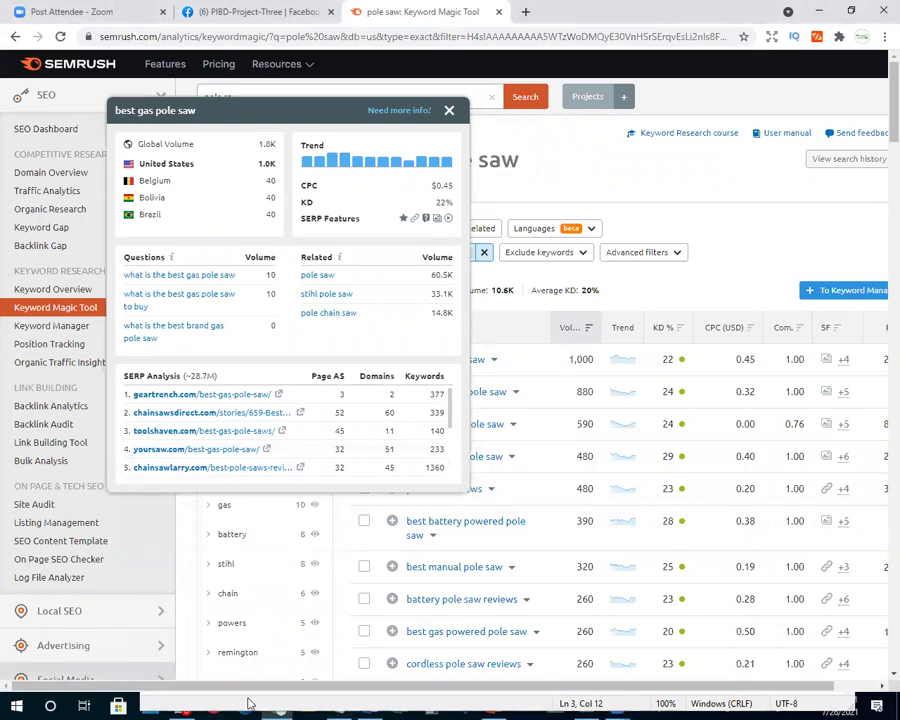
pyautogui.click(338, 702)
pyautogui.click(458, 636)
pyautogui.moveTo(458, 636); pyautogui.dragTo(146, 632)
pyautogui.hotkey('ctrl', 'v')
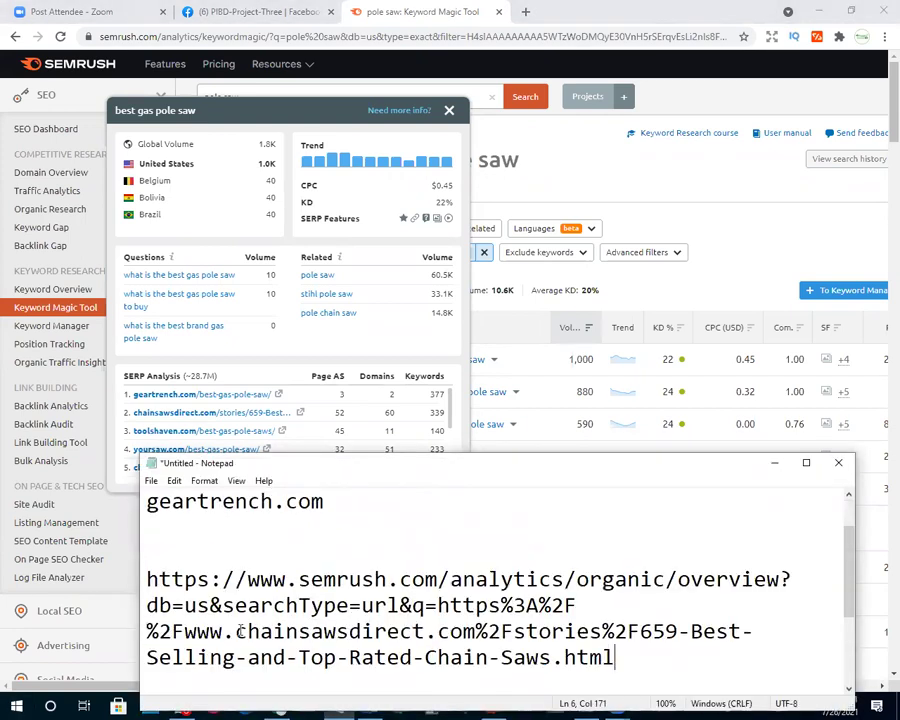
# Trim the pasted link to the domain chainsawsdirect.com and leave an empty line below it
pyautogui.moveTo(235, 631); pyautogui.dragTo(146, 579)
pyautogui.press('BackSpace')
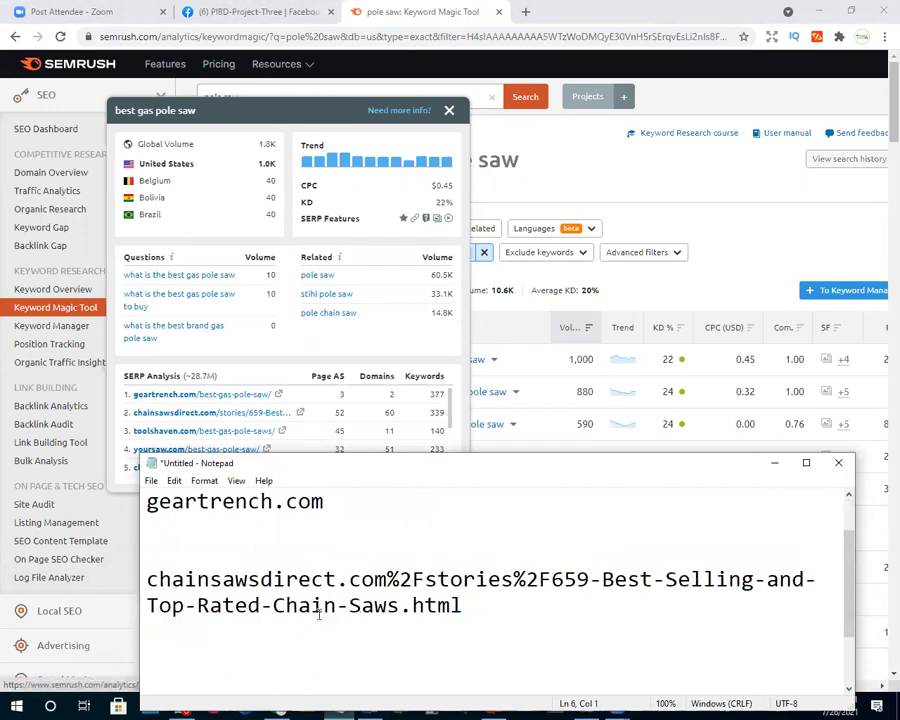
pyautogui.click(387, 579)
pyautogui.press('Return')
pyautogui.press('Return')
pyautogui.scroll(-2, 363, 666)
pyautogui.moveTo(146, 680); pyautogui.dragTo(128, 490)
pyautogui.scroll(2, 300, 605)
pyautogui.press('BackSpace')
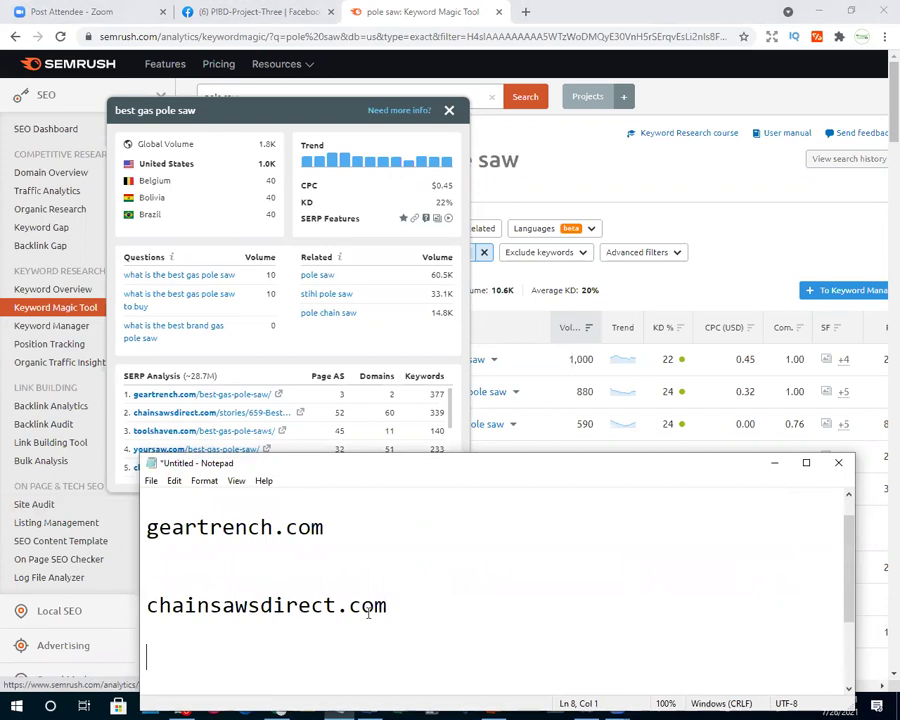
# Paste the link address of the toolshaven.com SERP result into Notepad and shorten it to the domain toolshaven.com
pyautogui.click(770, 463)
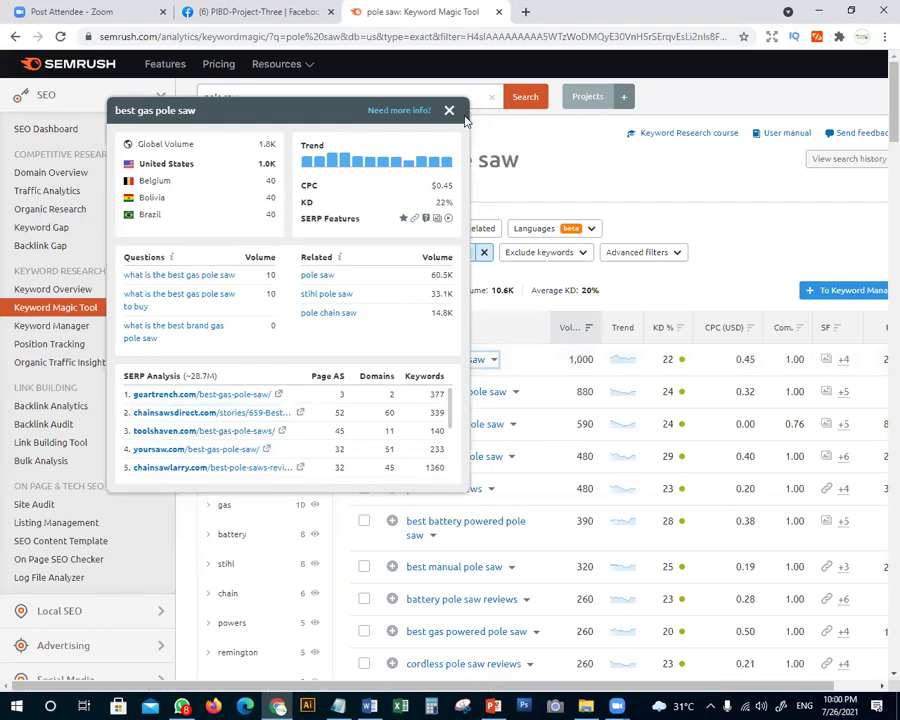
pyautogui.click(365, 705)
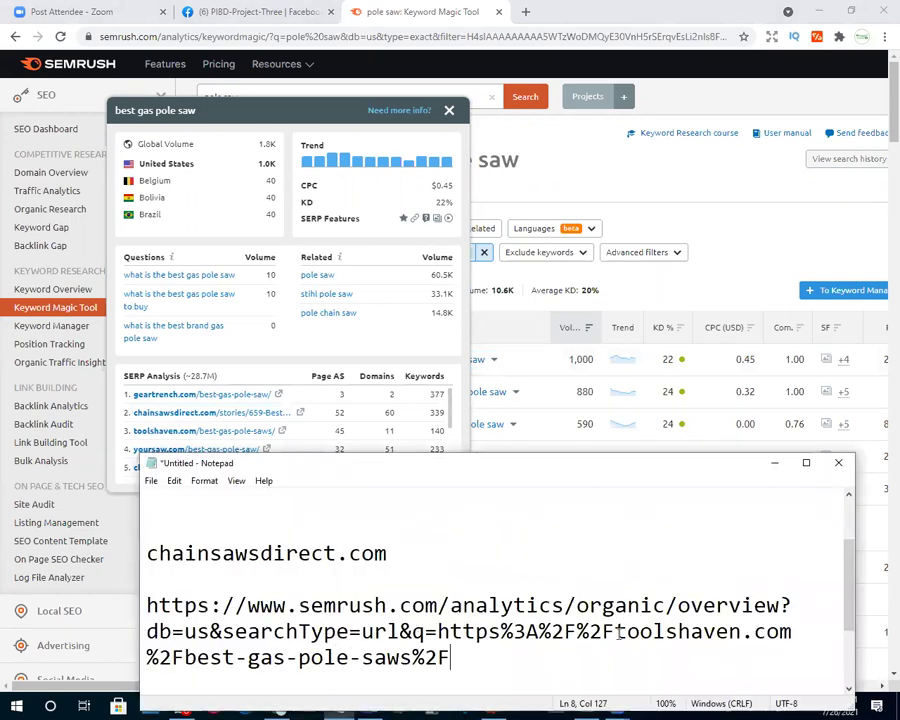
pyautogui.moveTo(614, 631); pyautogui.dragTo(77, 602)
pyautogui.press('BackSpace')
pyautogui.click(322, 605)
pyautogui.press('Return')
pyautogui.press('Return')
pyautogui.hotkey('shift', 'End')
pyautogui.press('BackSpace')
# Copy the link address of the chainsawlarry.com SERP result and paste it below toolshaven.com in Notepad
pyautogui.click(774, 462)
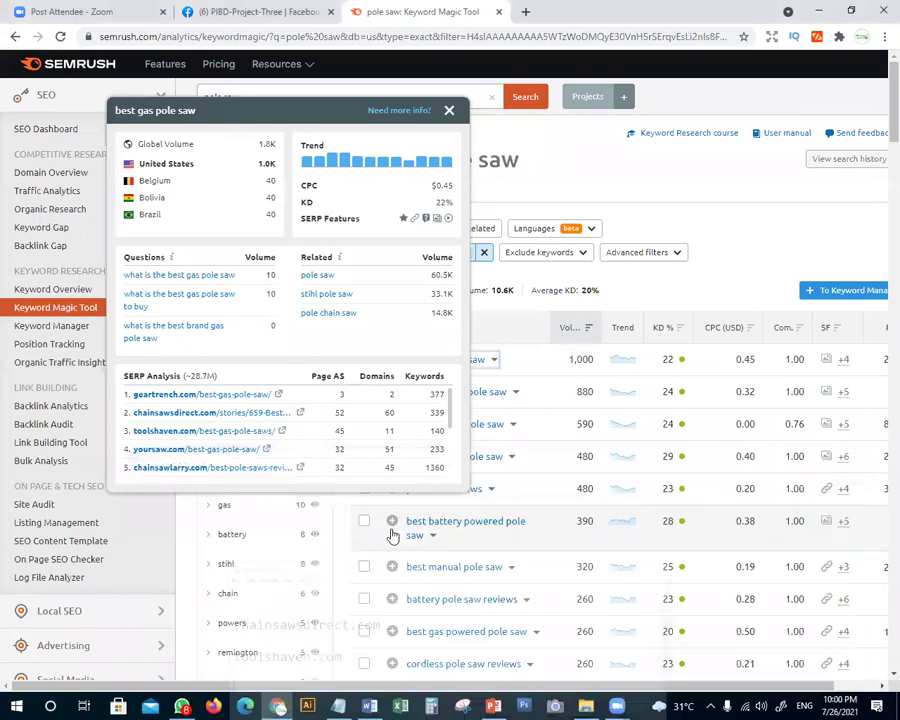
pyautogui.rightClick(183, 476)
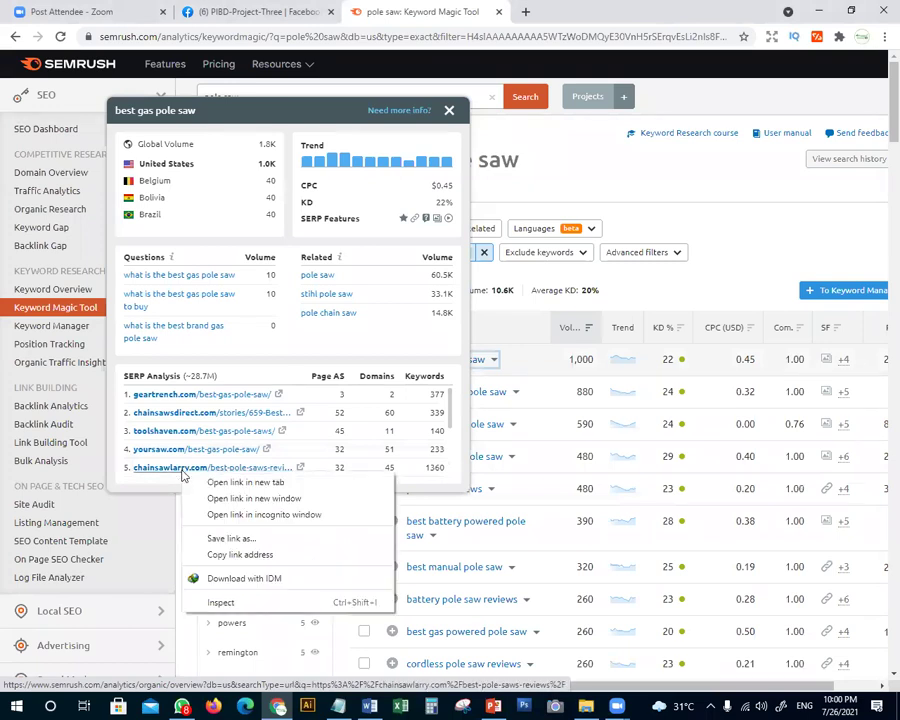
pyautogui.click(244, 554)
pyautogui.hotkey('alt', 'Tab')
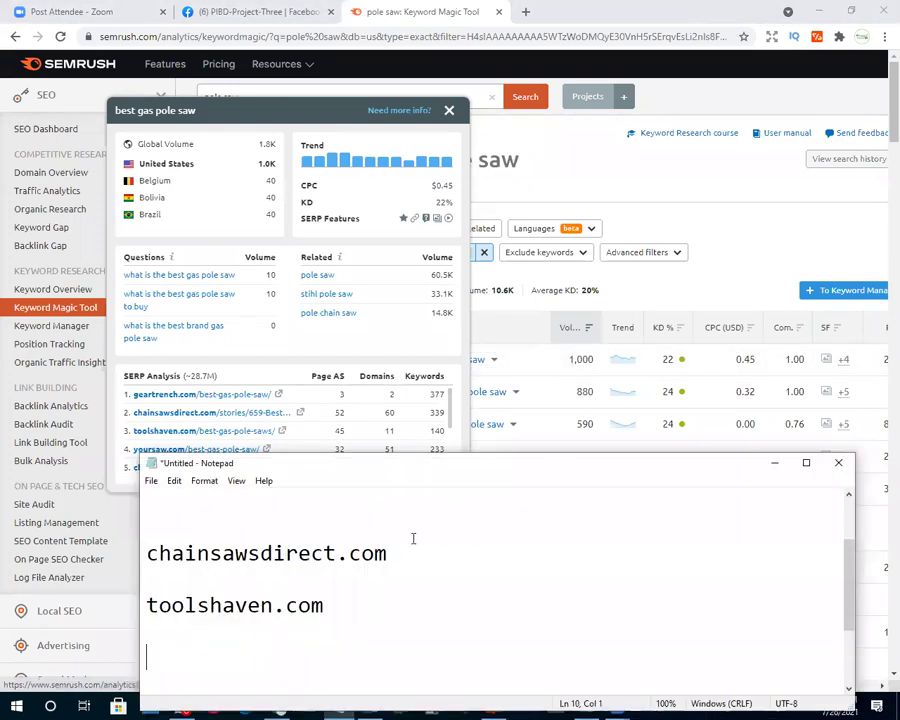
pyautogui.hotkey('ctrl', 'v')
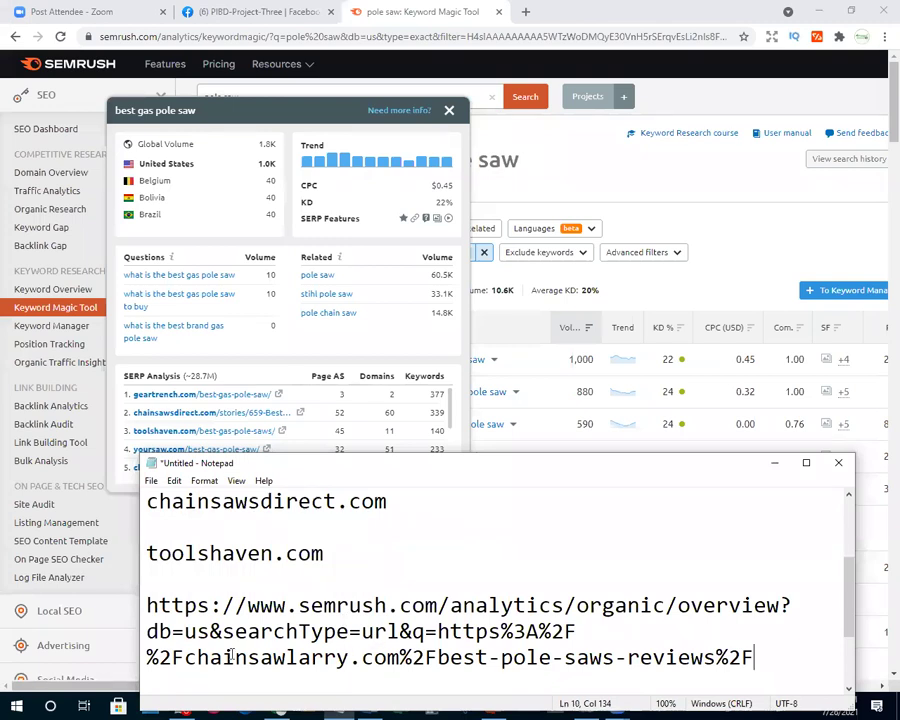
# Reduce the pasted link to the domain chainsawlarry.com and leave an empty line below it
pyautogui.moveTo(184, 657); pyautogui.dragTo(128, 606)
pyautogui.press('BackSpace')
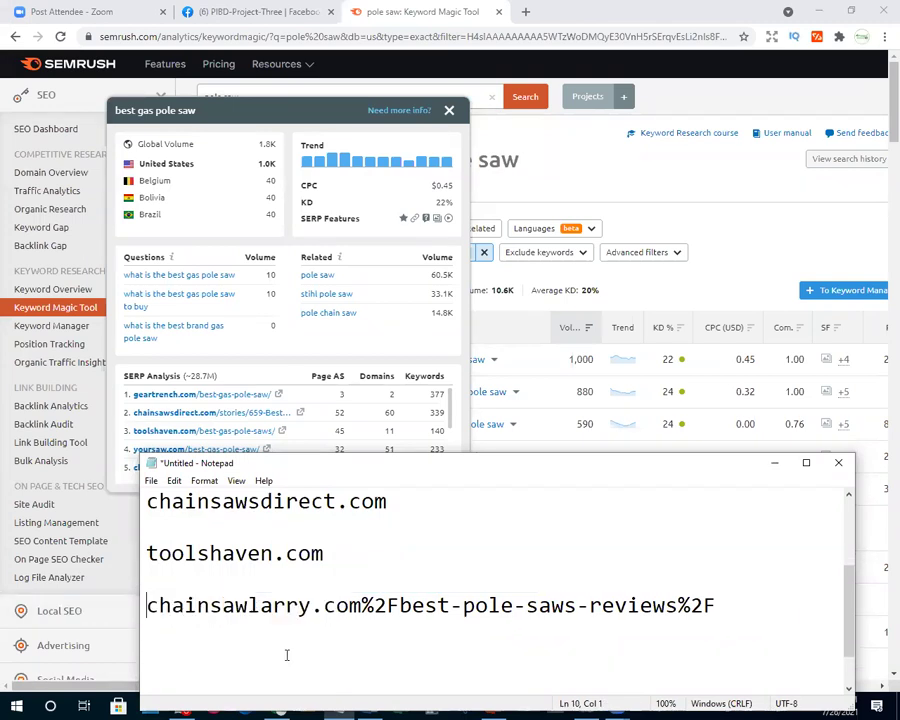
pyautogui.click(364, 606)
pyautogui.press('Return')
pyautogui.press('Return')
pyautogui.moveTo(500, 657); pyautogui.dragTo(130, 650)
pyautogui.press('BackSpace')
# Copy the link address of the yoursaw.com SERP result and paste it below chainsawlarry.com in Notepad
pyautogui.click(190, 453)
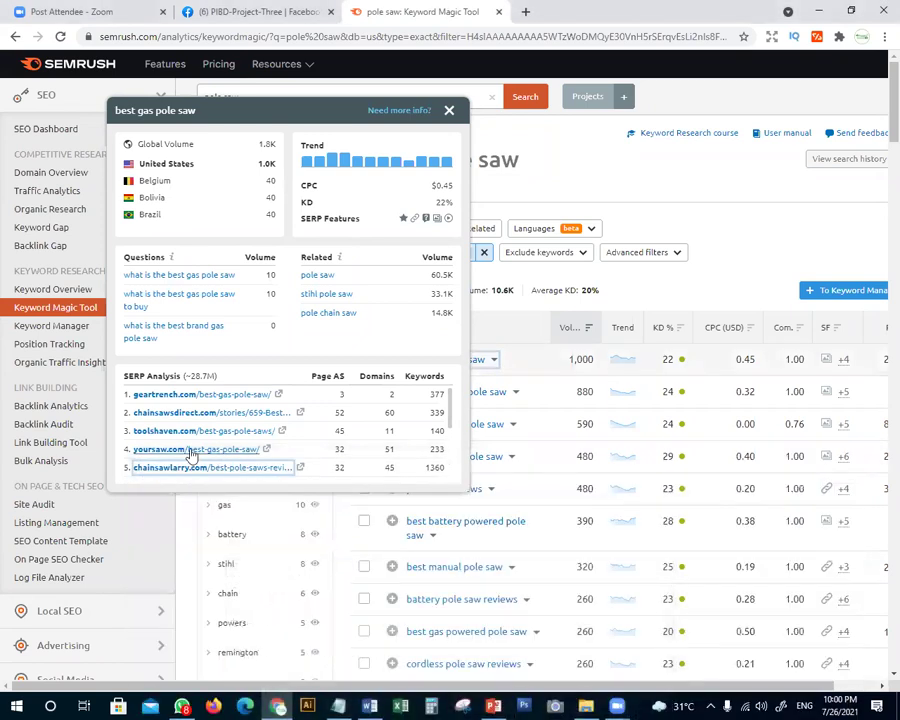
pyautogui.rightClick(181, 452)
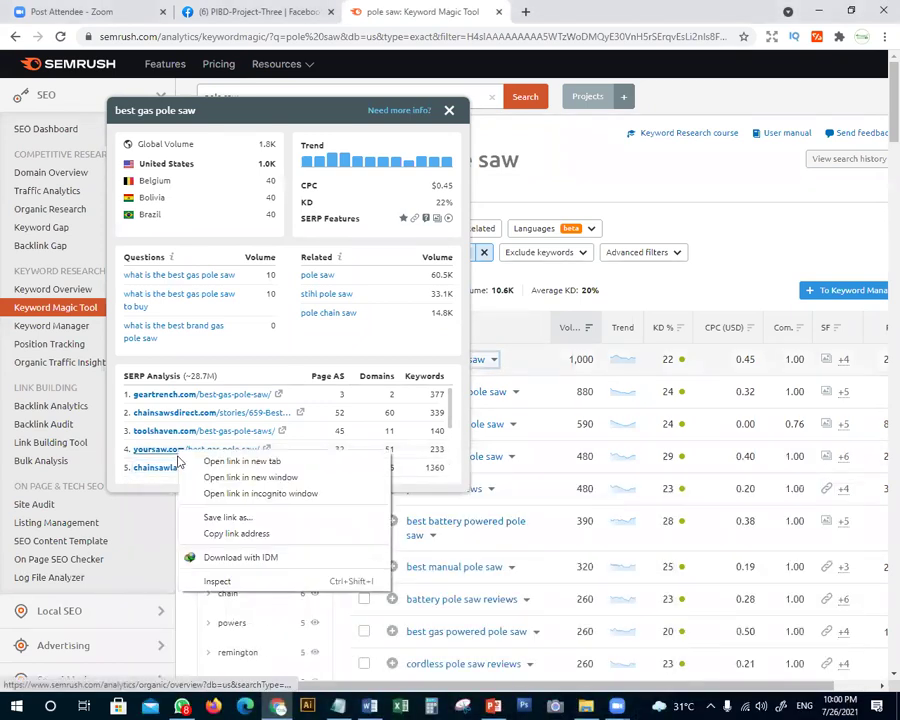
pyautogui.click(220, 534)
pyautogui.hotkey('alt', 'Tab')
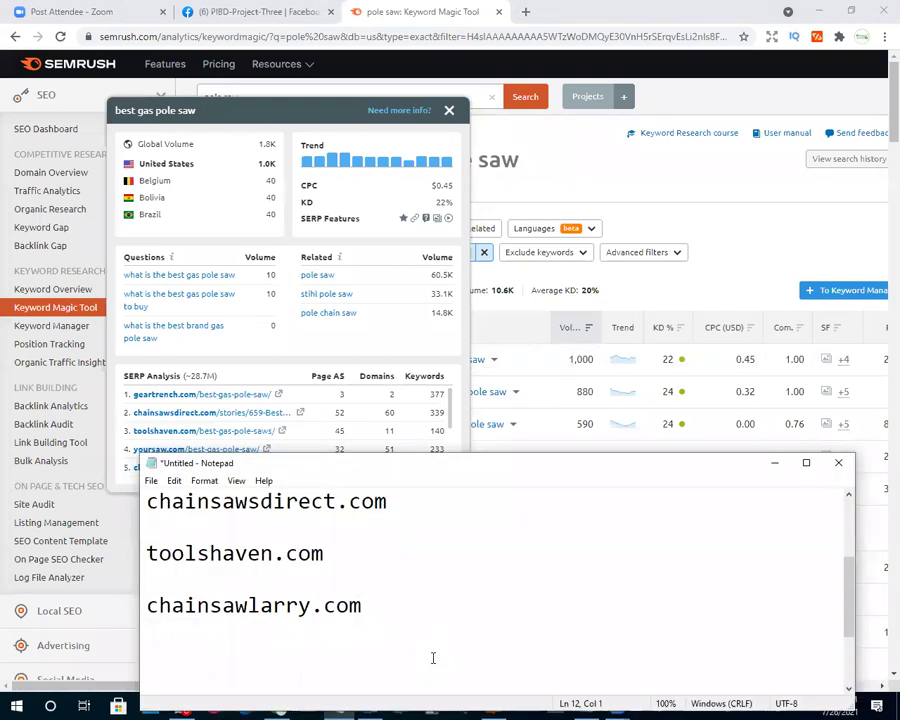
pyautogui.hotkey('ctrl', 'v')
# Cut the pasted link down to the domain yoursaw.com and leave an empty line below it
pyautogui.click(614, 631)
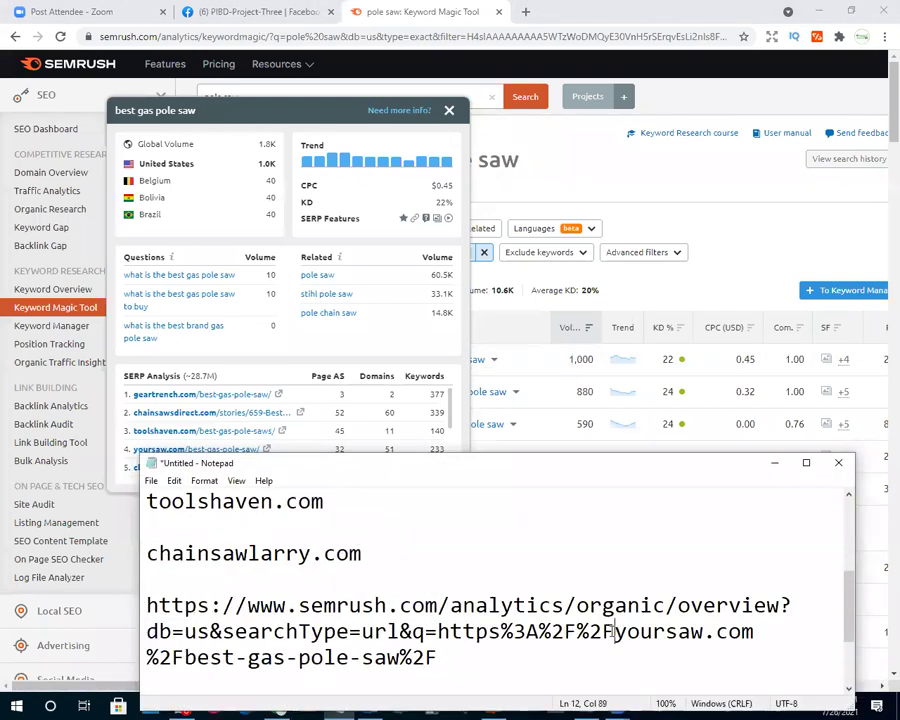
pyautogui.moveTo(614, 631); pyautogui.dragTo(120, 603)
pyautogui.press('BackSpace')
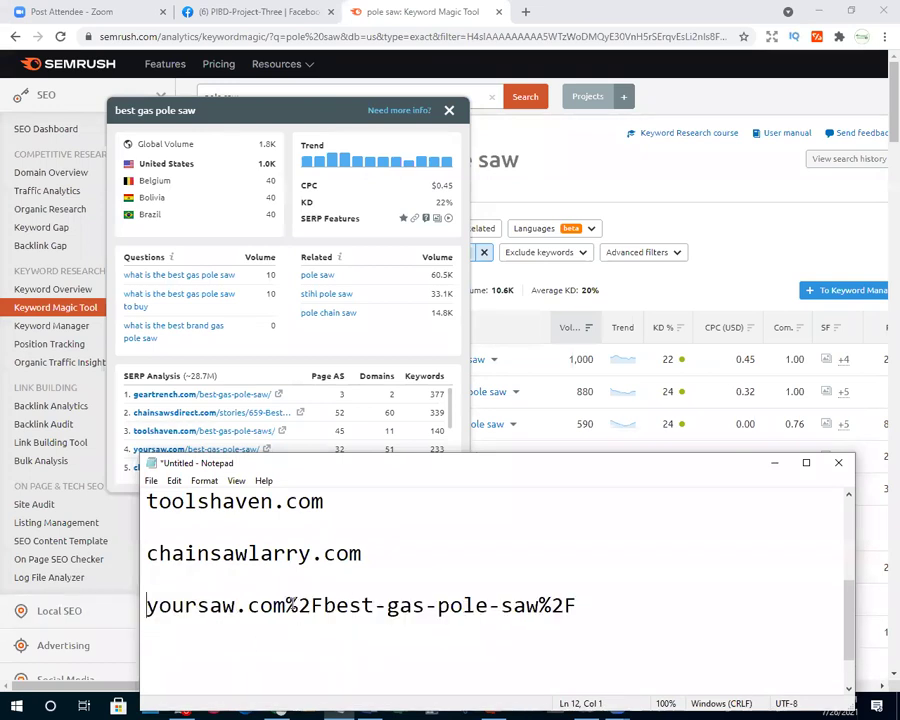
pyautogui.click(285, 605)
pyautogui.press('Delete')
pyautogui.press('Delete')
pyautogui.press('Return')
pyautogui.press('Return')
pyautogui.moveTo(426, 662); pyautogui.dragTo(6, 658)
pyautogui.press('BackSpace')
# Copy the link address of the thetoolspick.com SERP result further down the list and paste it below yoursaw.com in Notepad
pyautogui.click(774, 464)
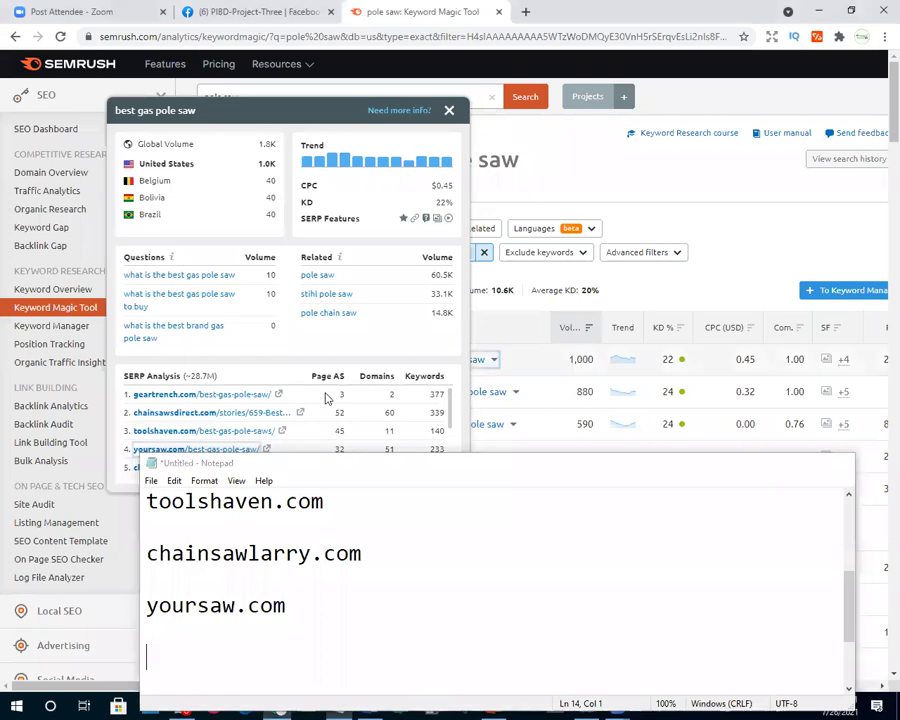
pyautogui.scroll(-1, 256, 376)
pyautogui.scroll(-2, 240, 448)
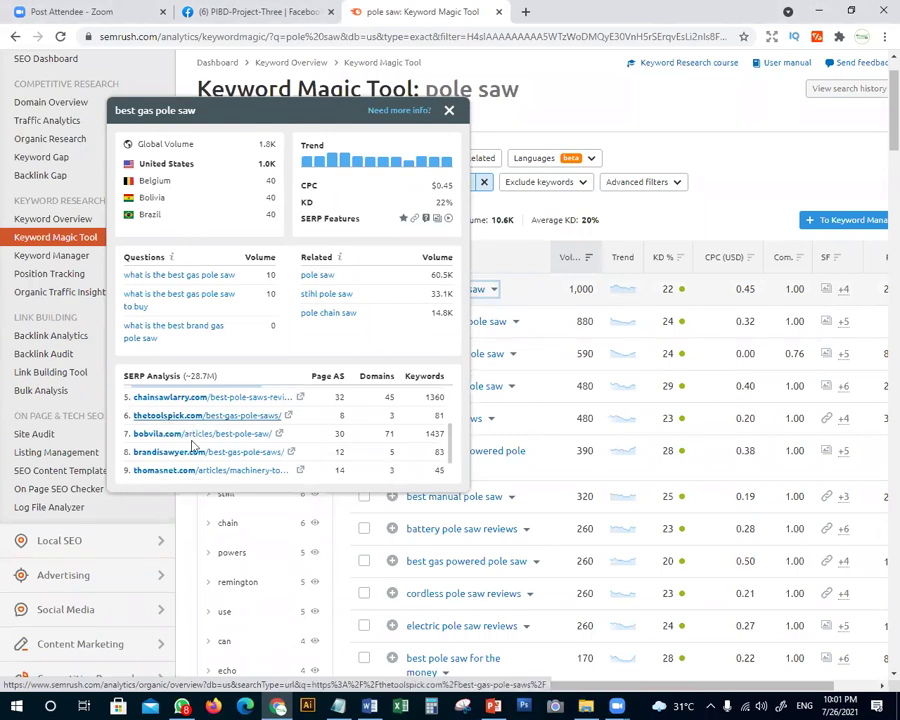
pyautogui.scroll(-1, 170, 465)
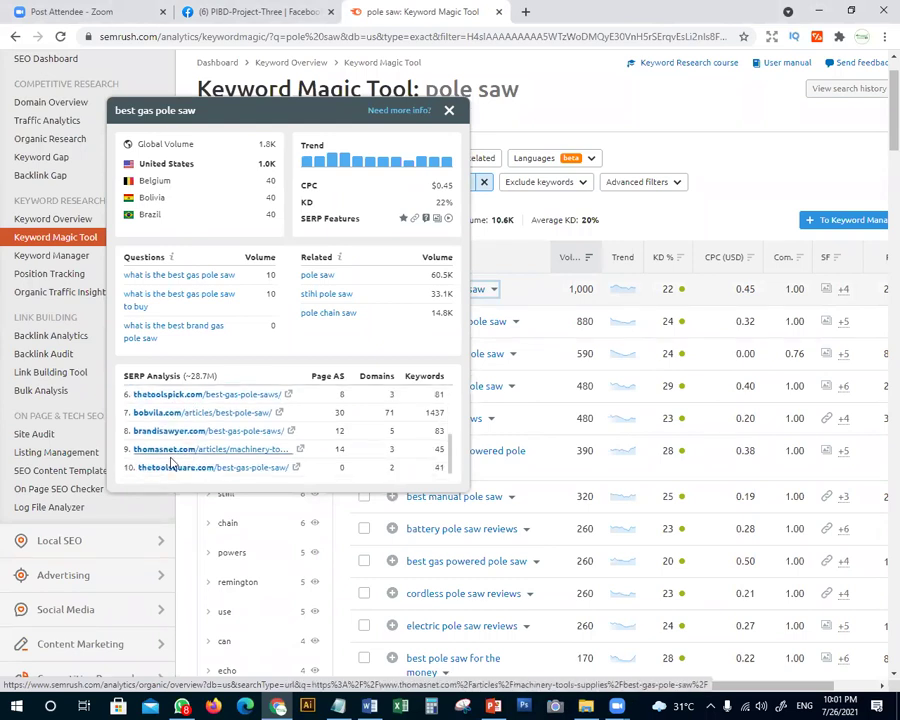
pyautogui.rightClick(178, 400)
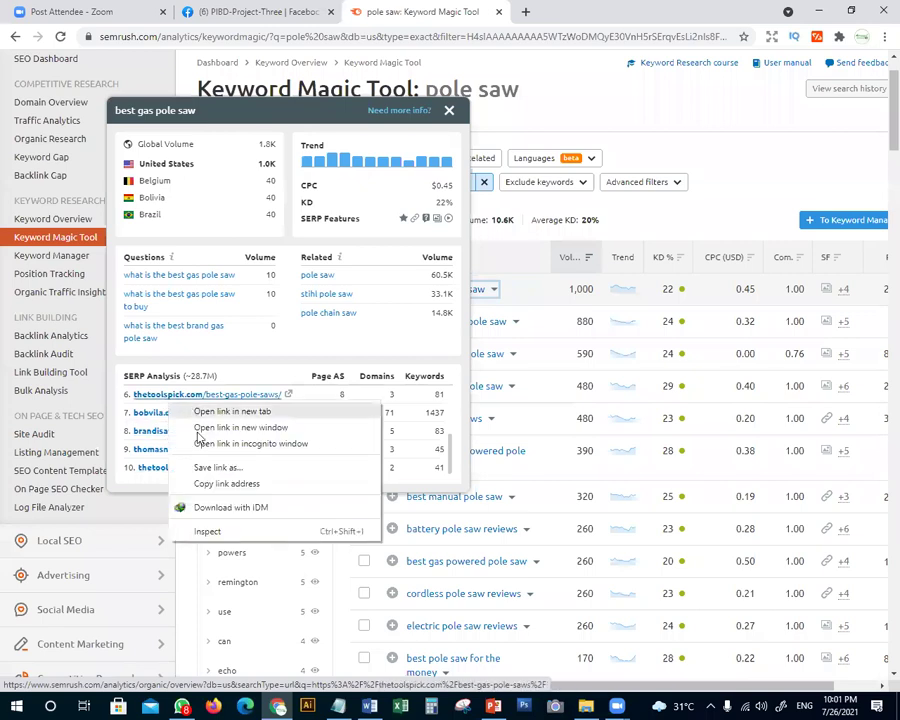
pyautogui.click(212, 482)
pyautogui.click(365, 706)
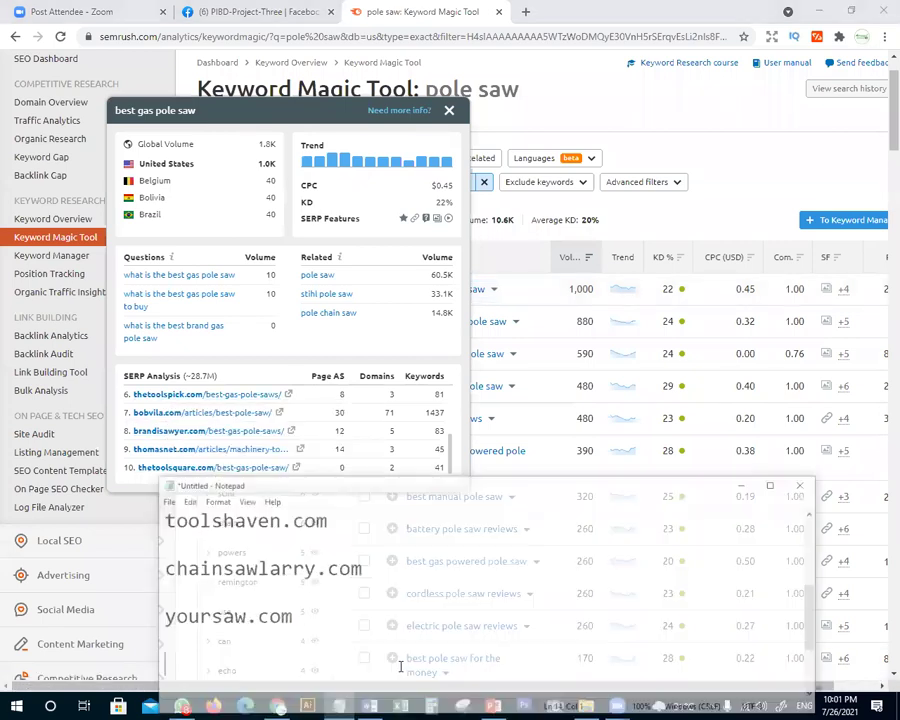
pyautogui.hotkey('ctrl', 'v')
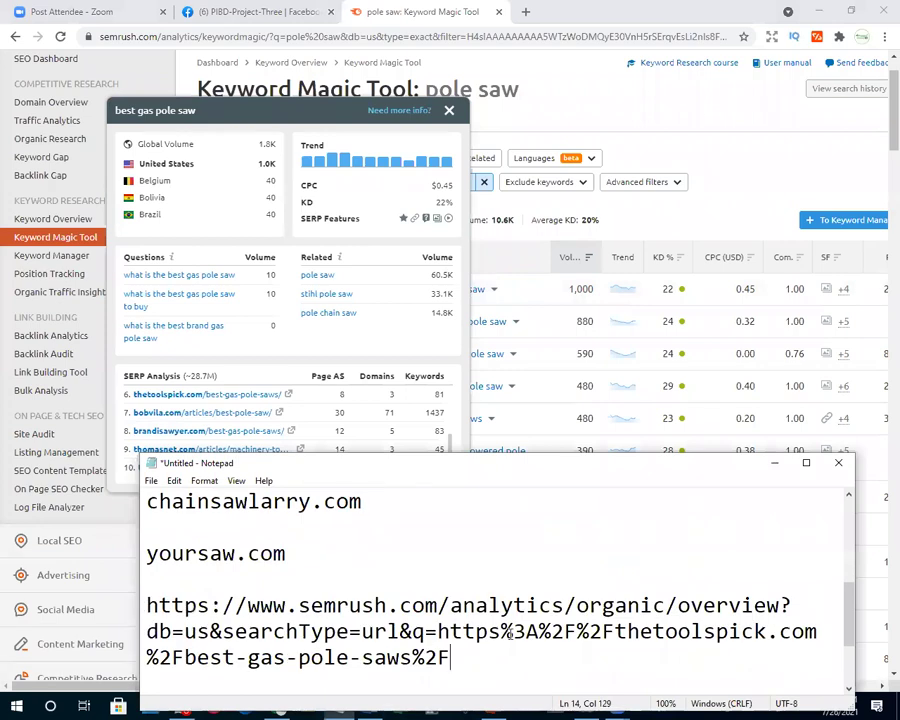
# Remove the Semrush prefix from the pasted link and separate the domain thetoolspick.com from its remaining path
pyautogui.moveTo(615, 632); pyautogui.dragTo(146, 605)
pyautogui.press('BackSpace')
pyautogui.click(348, 606)
pyautogui.press('Return')
pyautogui.press('Return')
# Try to open chainsawsdirect.com from the Notepad list in a new browser tab, and close that tab
pyautogui.scroll(2, 355, 609)
pyautogui.moveTo(388, 527); pyautogui.dragTo(75, 540)
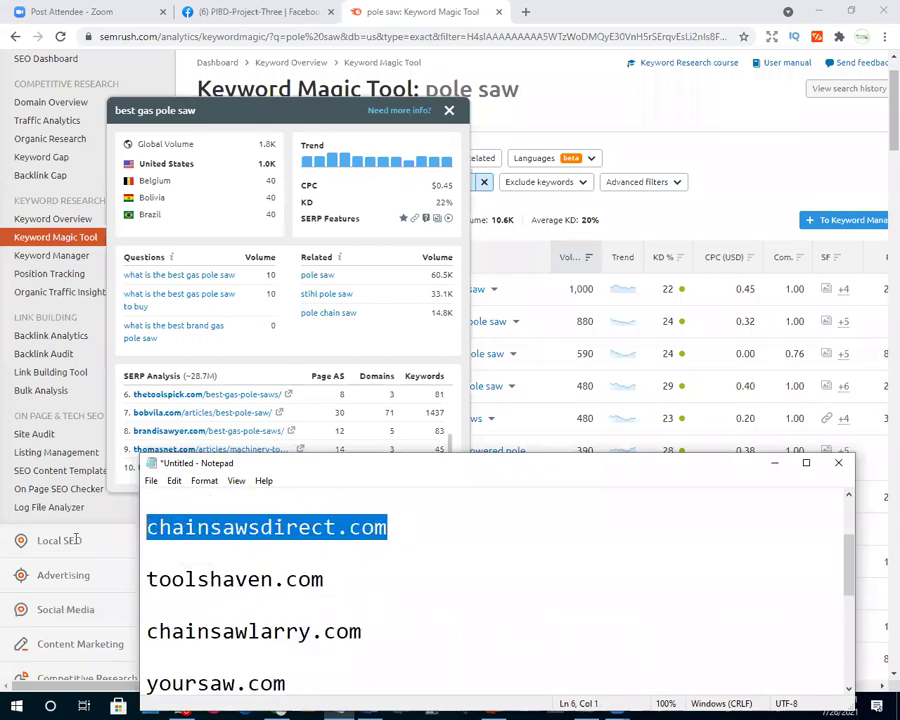
pyautogui.click(525, 11)
pyautogui.hotkey('ctrl', 'v')
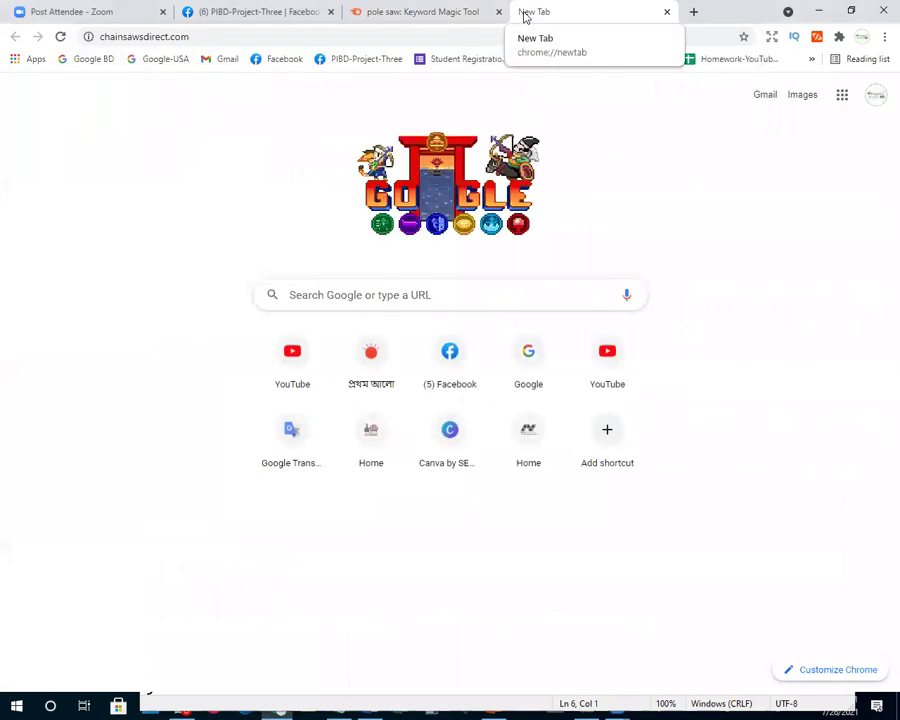
pyautogui.press('Return')
pyautogui.hotkey('alt', 'Tab')
pyautogui.moveTo(325, 580); pyautogui.dragTo(46, 584)
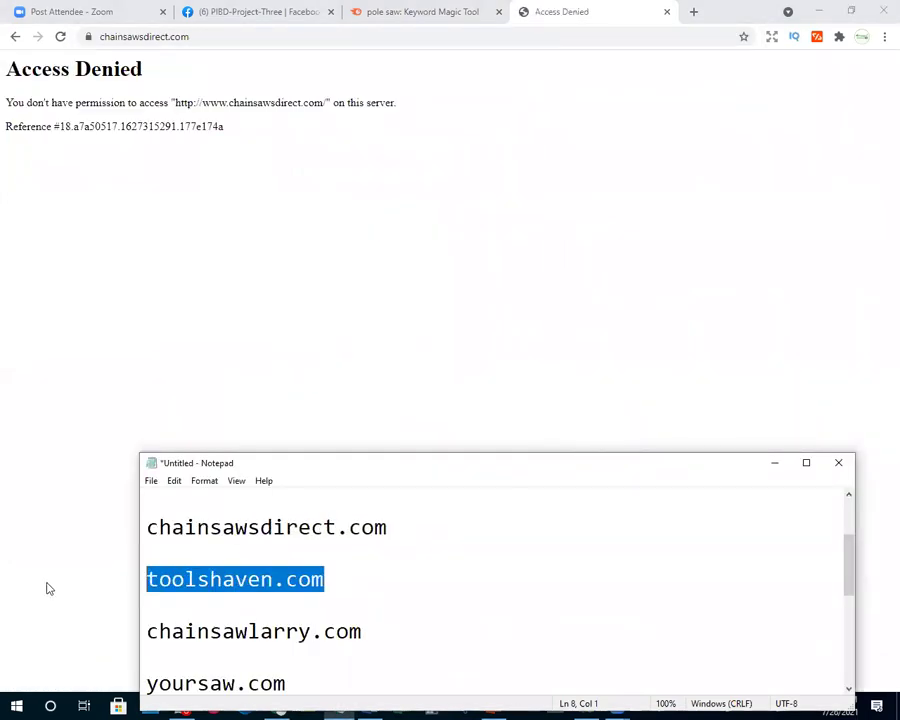
pyautogui.click(667, 12)
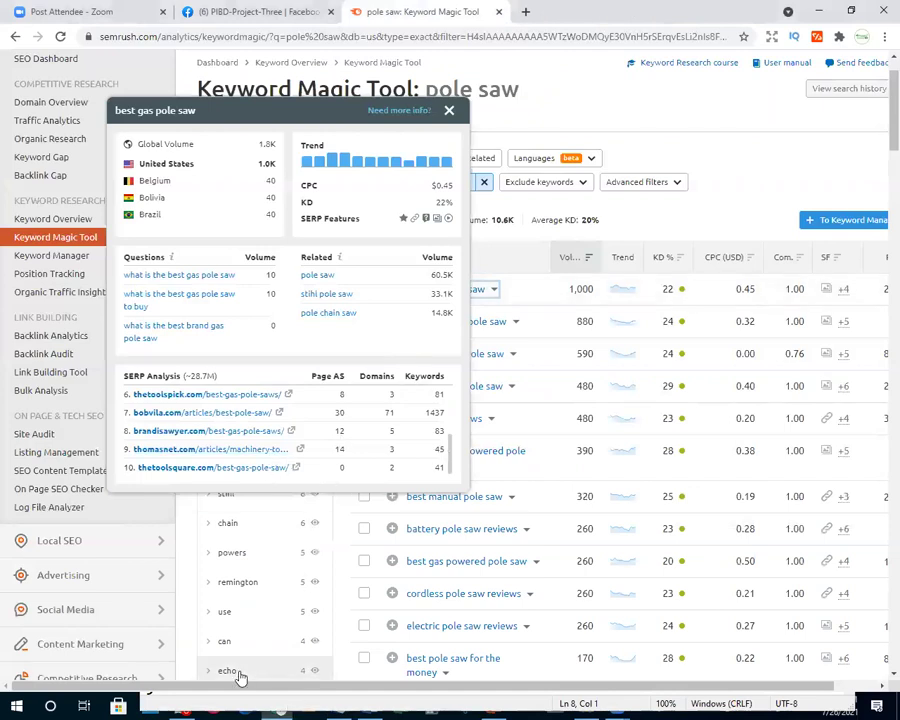
# Copy geartrench.com from the Notepad list and open the site in a new browser tab
pyautogui.click(338, 706)
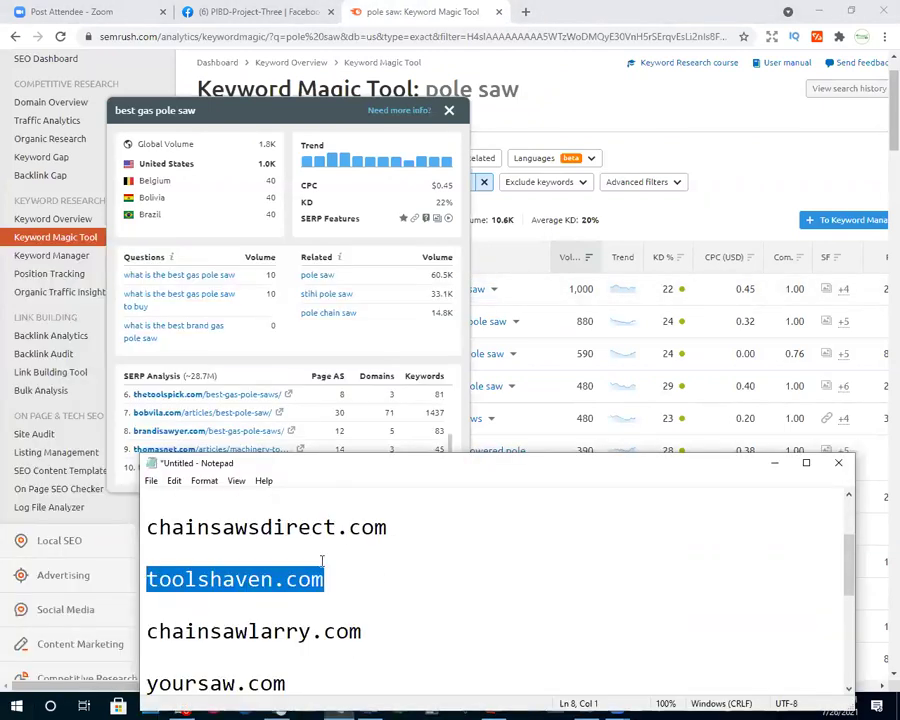
pyautogui.doubleClick(363, 517)
pyautogui.scroll(1, 361, 590)
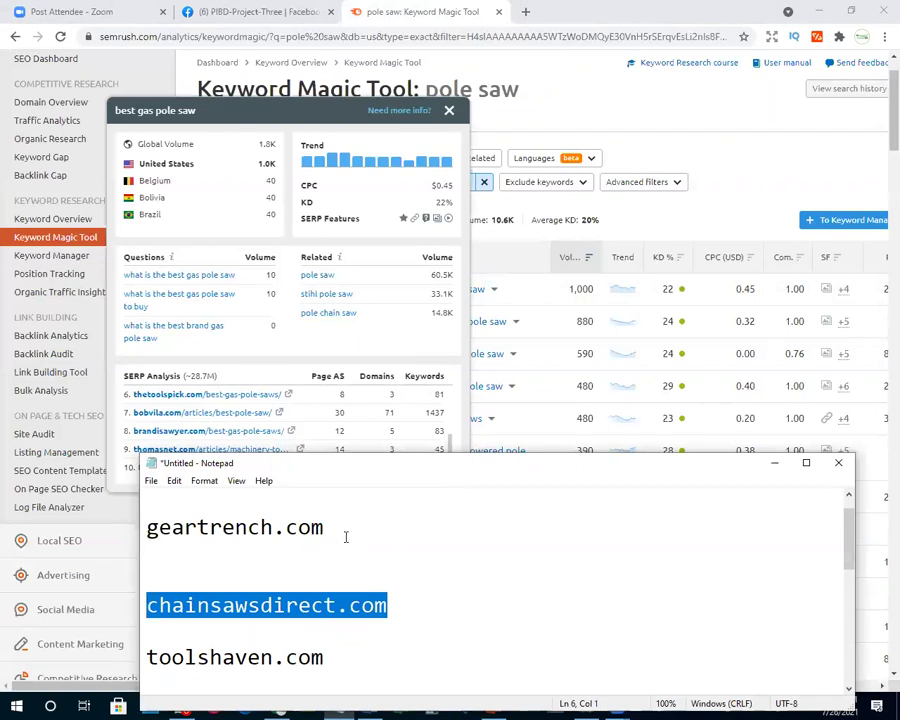
pyautogui.click(346, 537)
pyautogui.scroll(1, 346, 537)
pyautogui.moveTo(346, 556); pyautogui.dragTo(80, 551)
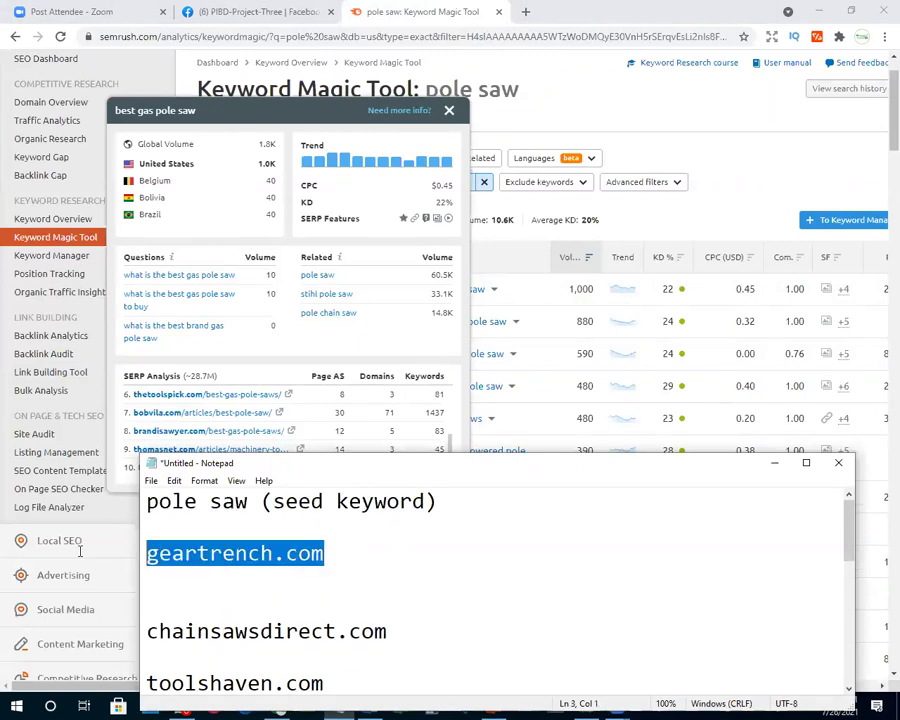
pyautogui.hotkey('ctrl', 'c')
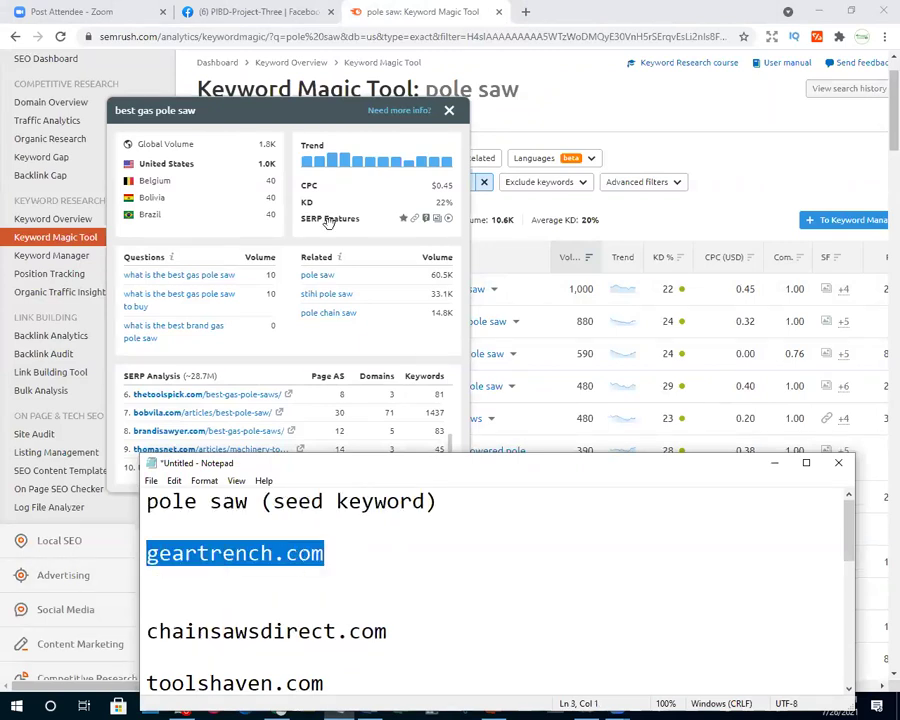
pyautogui.click(525, 11)
pyautogui.hotkey('ctrl', 'v')
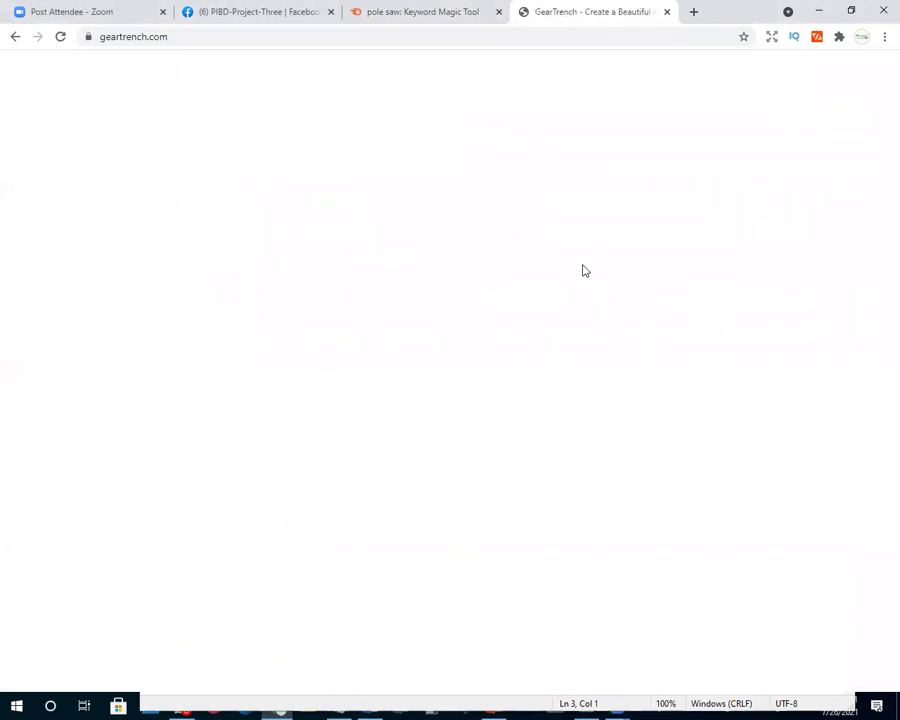
# Copy chainsawsdirect.com from the Notepad list and load it in another new browser tab
pyautogui.hotkey('alt', 'Tab')
pyautogui.moveTo(388, 631); pyautogui.dragTo(67, 642)
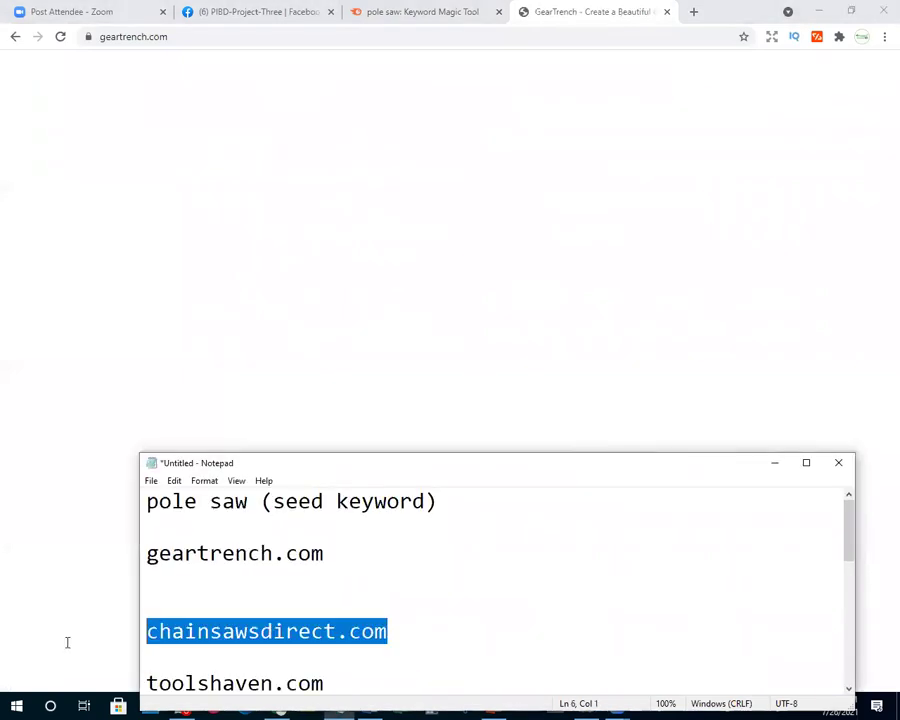
pyautogui.click(688, 11)
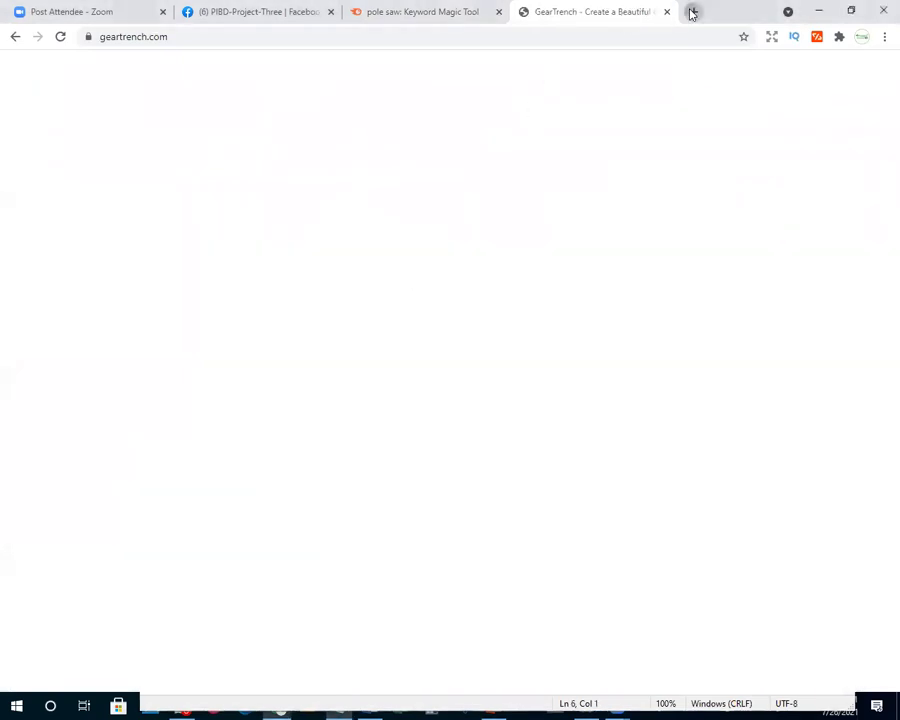
pyautogui.hotkey('ctrl', 'v')
# Copy toolshaven.com from the Notepad list and load it in a new browser tab
pyautogui.hotkey('alt', 'Tab')
pyautogui.scroll(-1, 326, 640)
pyautogui.moveTo(325, 606); pyautogui.dragTo(110, 602)
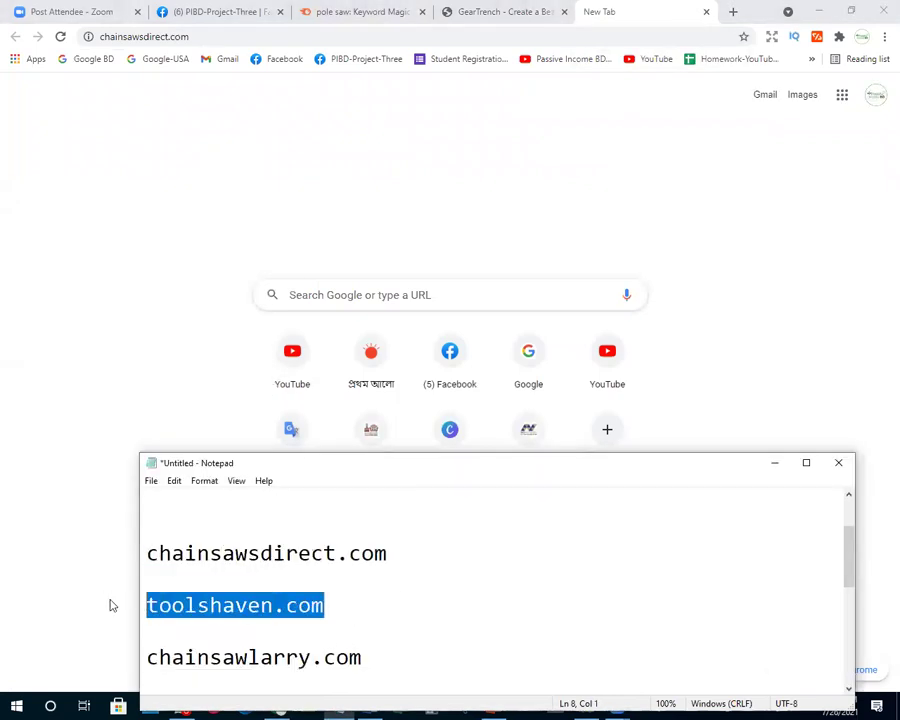
pyautogui.click(722, 13)
pyautogui.click(733, 12)
pyautogui.hotkey('ctrl', 'v')
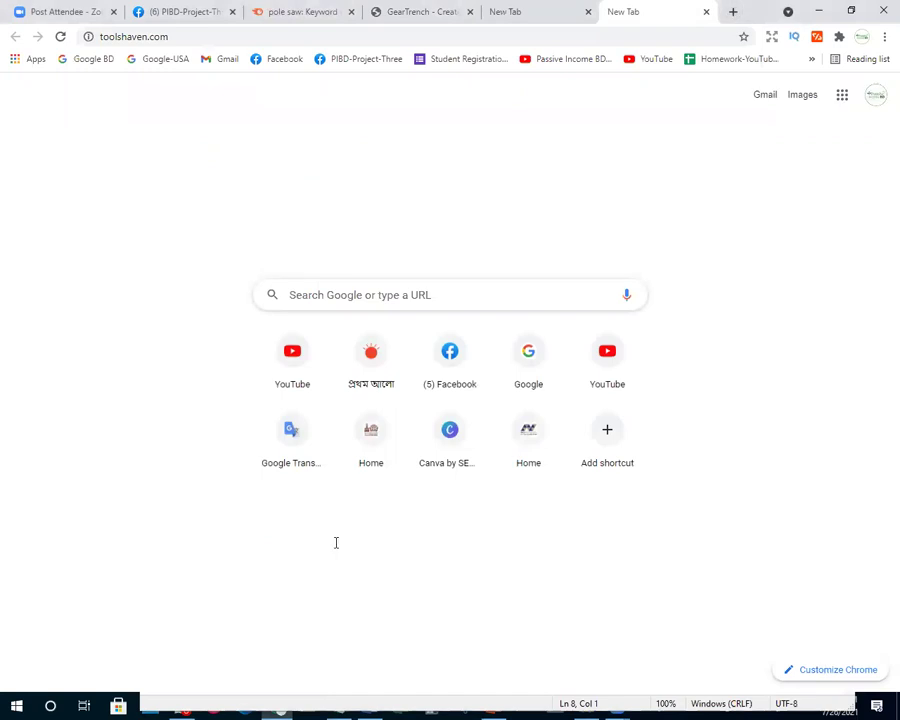
# Copy chainsawlarry.com from the Notepad list and load it in a new browser tab
pyautogui.hotkey('alt', 'Tab')
pyautogui.scroll(-1, 305, 551)
pyautogui.moveTo(364, 580); pyautogui.dragTo(64, 577)
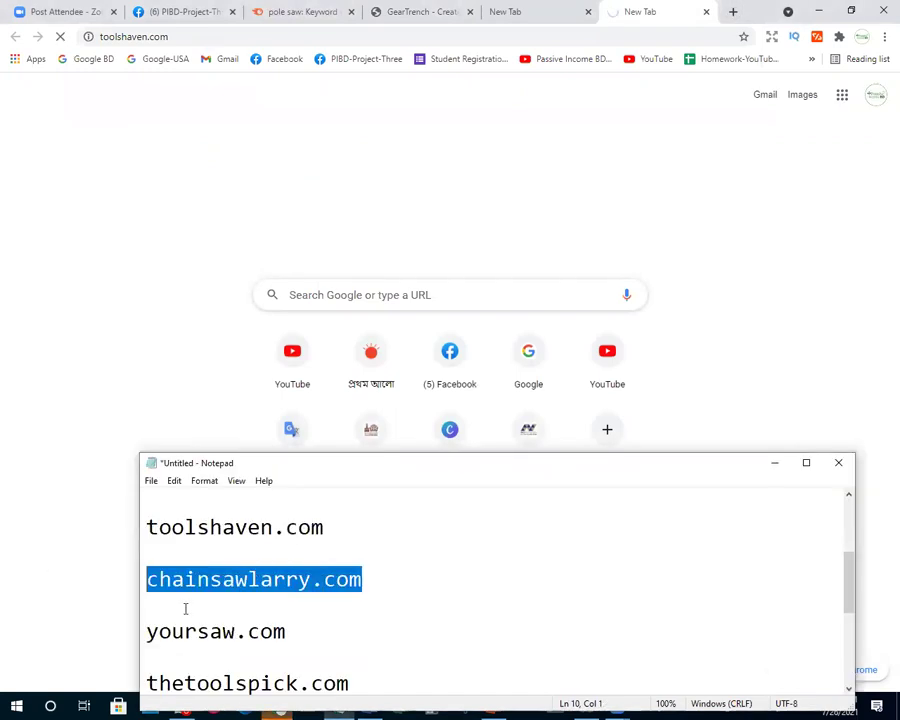
pyautogui.click(733, 12)
pyautogui.hotkey('ctrl', 'v')
pyautogui.press('Return')
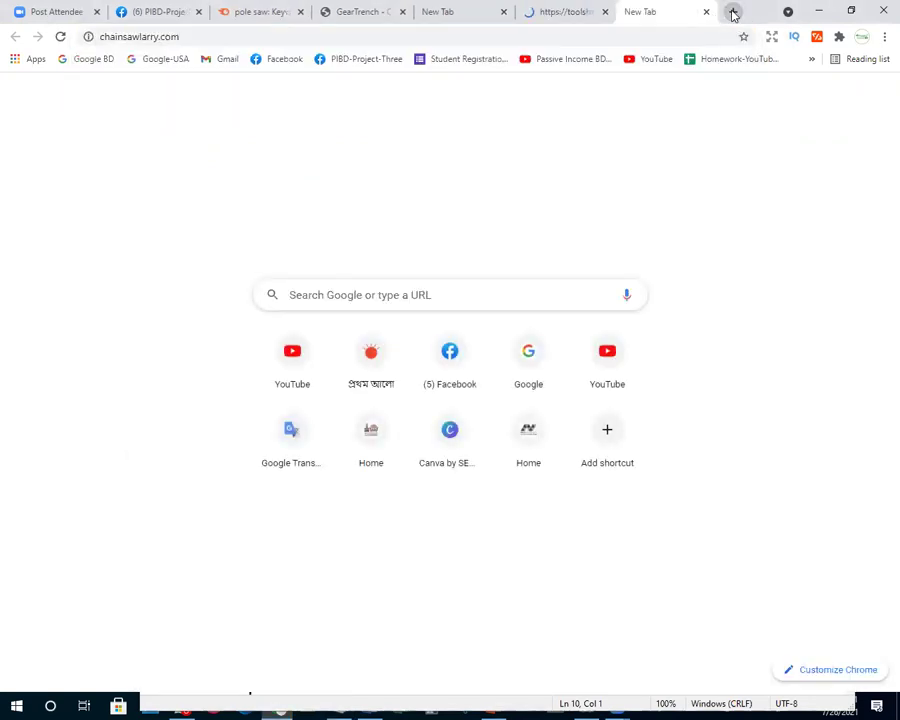
# Copy yoursaw.com from the Notepad list and load it in a new browser tab
pyautogui.hotkey('alt', 'Tab')
pyautogui.moveTo(290, 553); pyautogui.dragTo(82, 557)
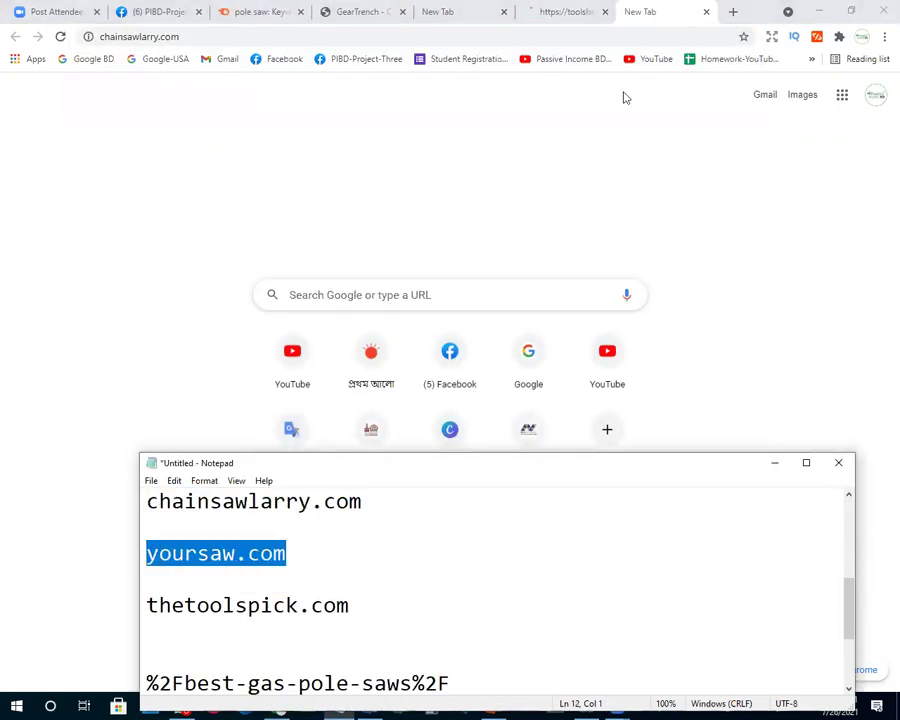
pyautogui.hotkey('ctrl', 'c')
pyautogui.click(732, 12)
pyautogui.hotkey('ctrl', 'v')
pyautogui.press('Return')
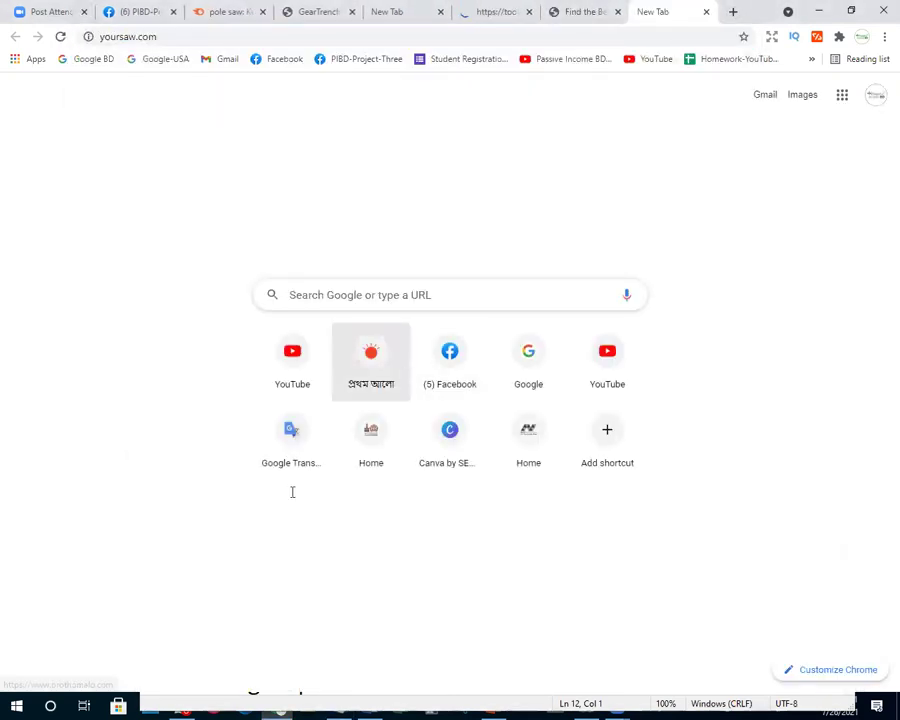
# Copy thetoolspick.com from the Notepad list, load it in a new browser tab, and return to the yoursaw.com tab
pyautogui.hotkey('alt', 'Tab')
pyautogui.moveTo(386, 598); pyautogui.dragTo(67, 601)
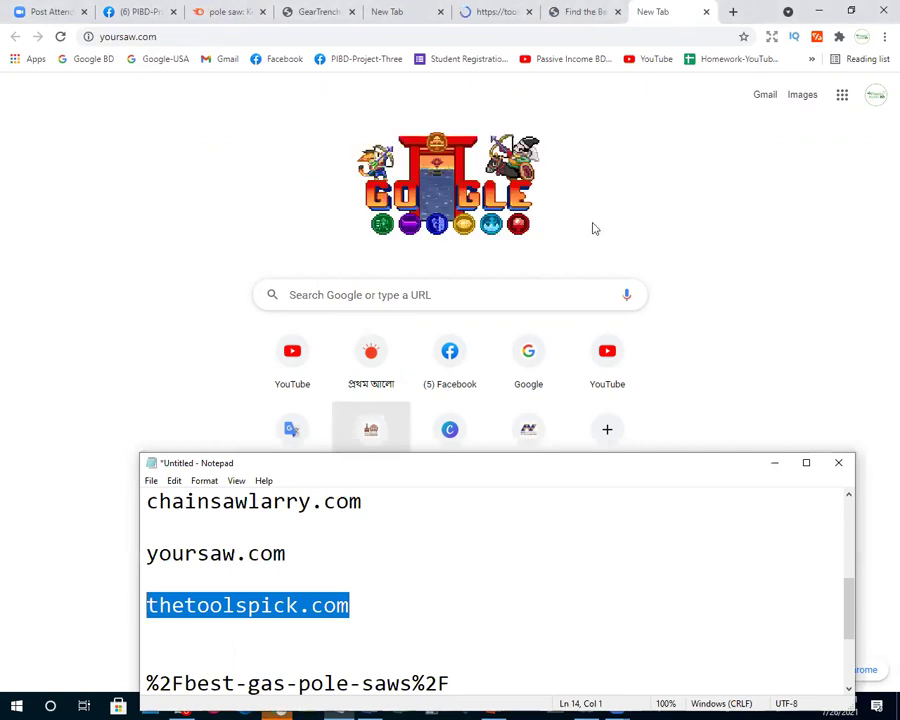
pyautogui.click(732, 12)
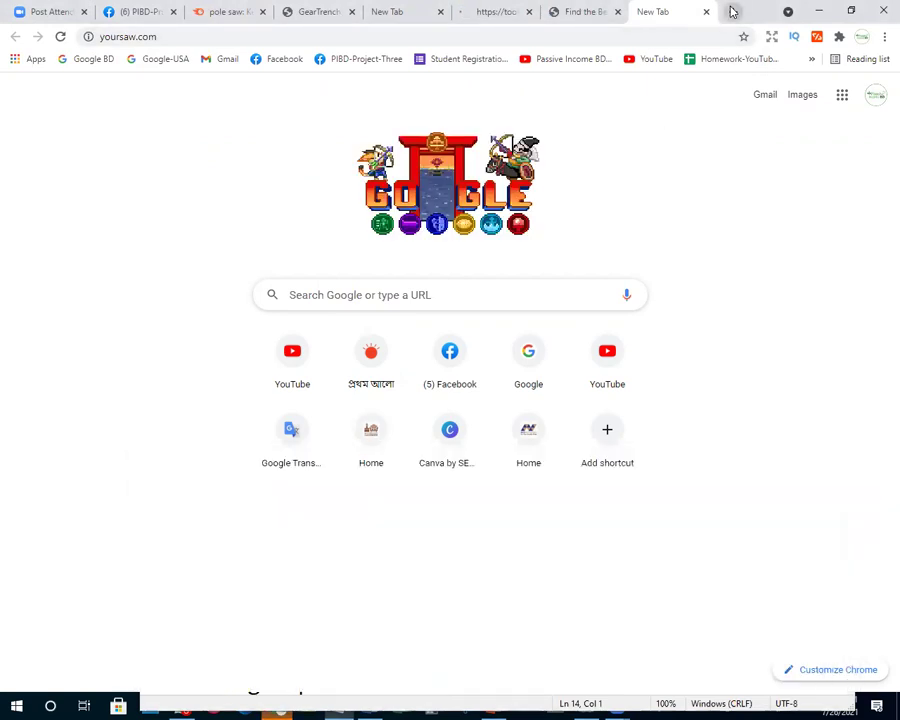
pyautogui.hotkey('ctrl', 'v')
pyautogui.press('Return')
pyautogui.click(586, 12)
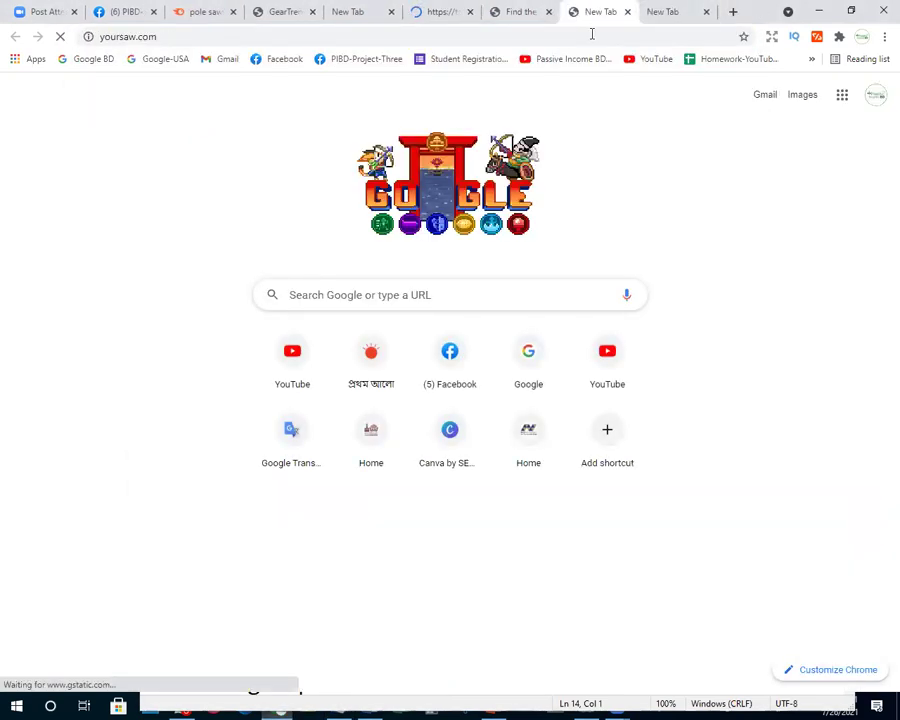
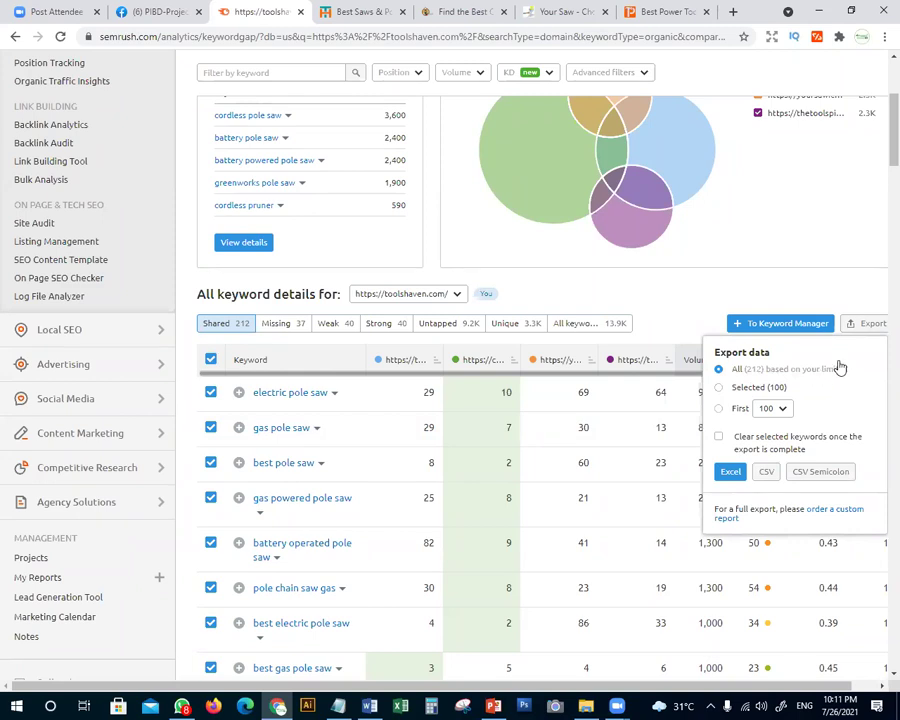
# Export all shared keywords to an Excel file and open the downloaded workbook from its folder
pyautogui.click(731, 475)
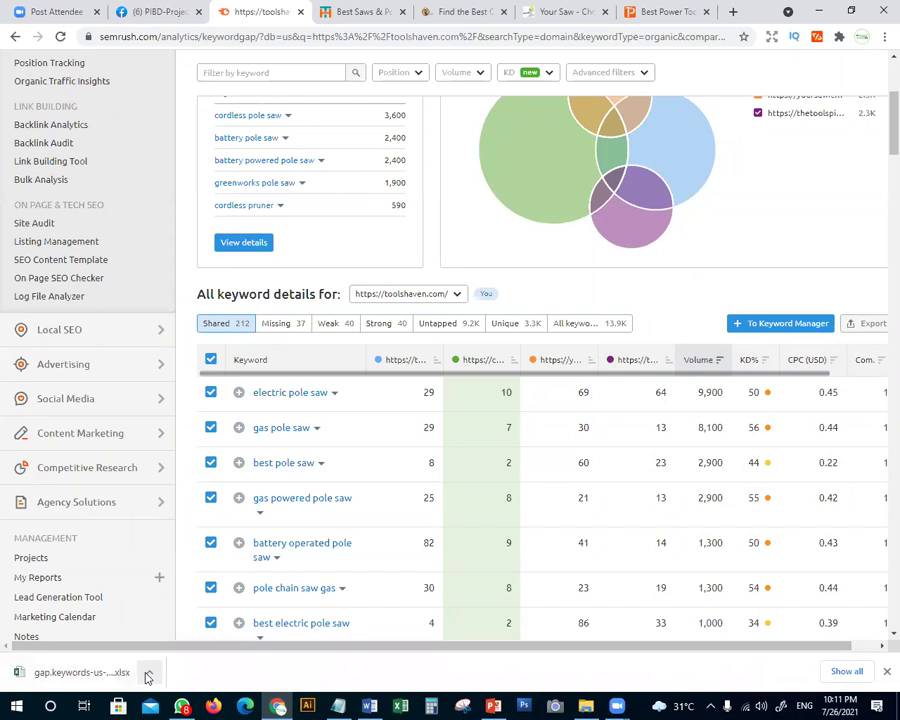
pyautogui.rightClick(127, 679)
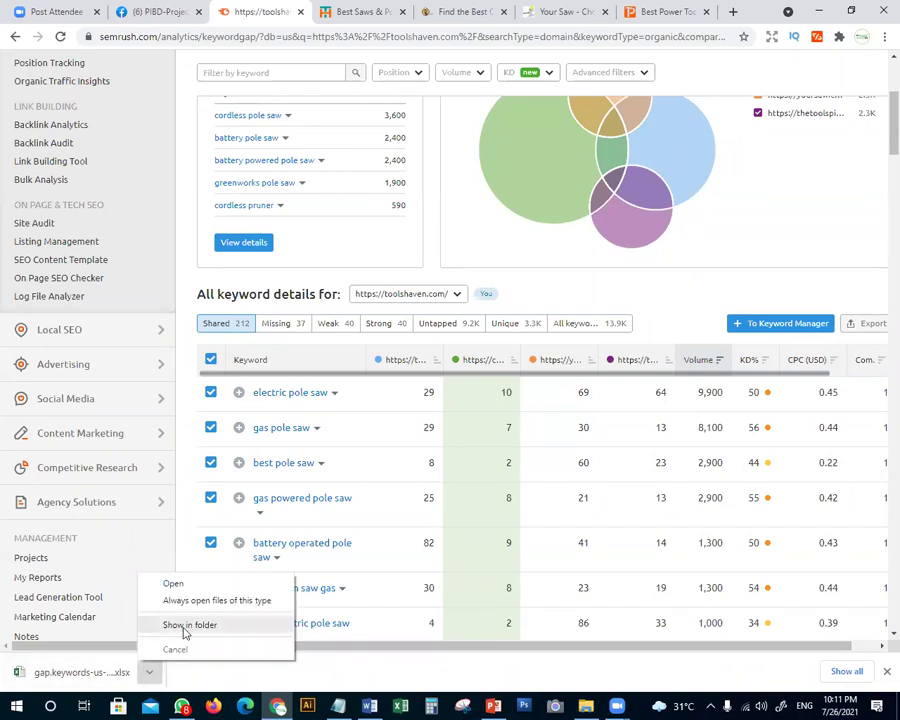
pyautogui.click(182, 630)
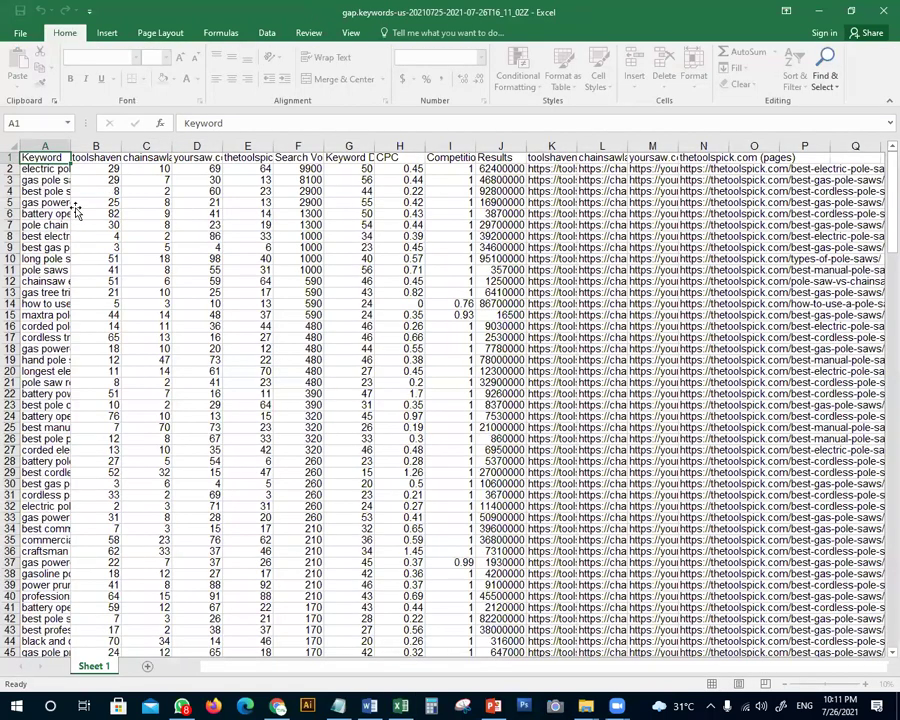
# Fill the header row with yellow and make its text bold
pyautogui.moveTo(36, 160); pyautogui.dragTo(348, 167)
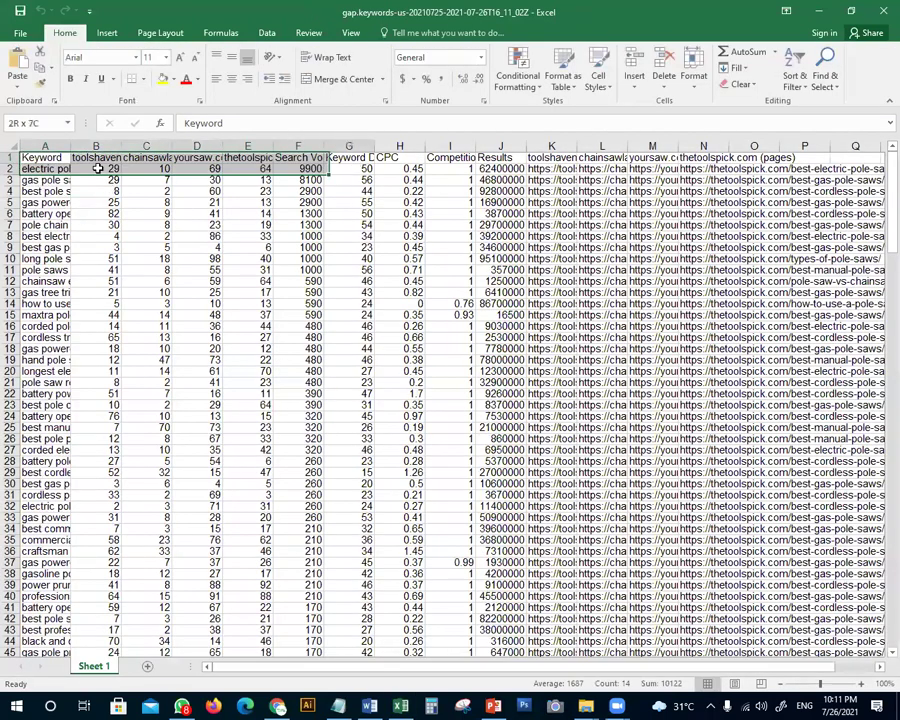
pyautogui.click(11, 158)
pyautogui.click(162, 79)
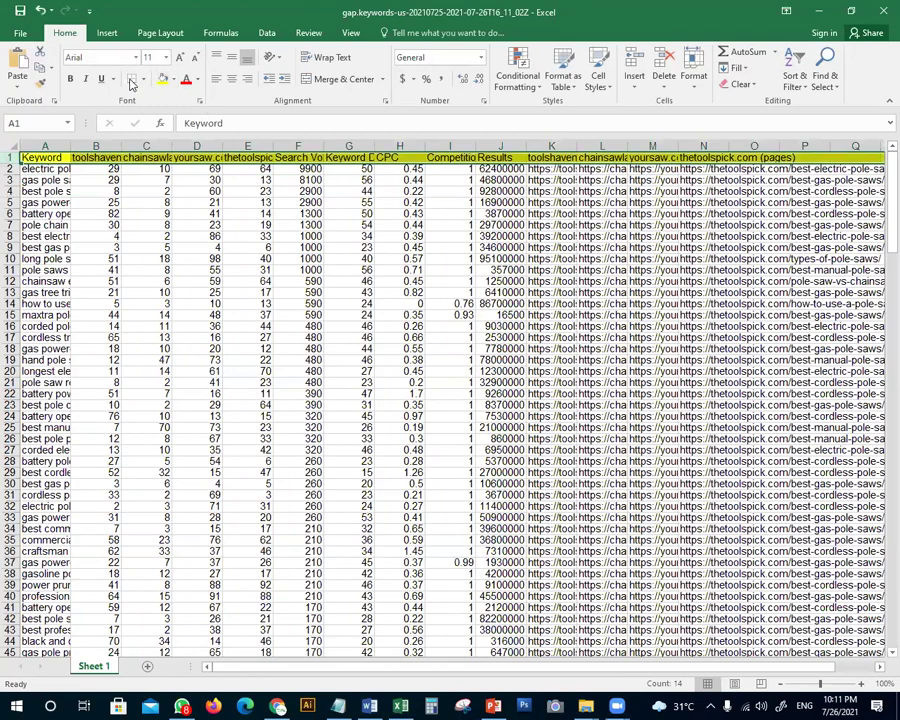
pyautogui.click(71, 79)
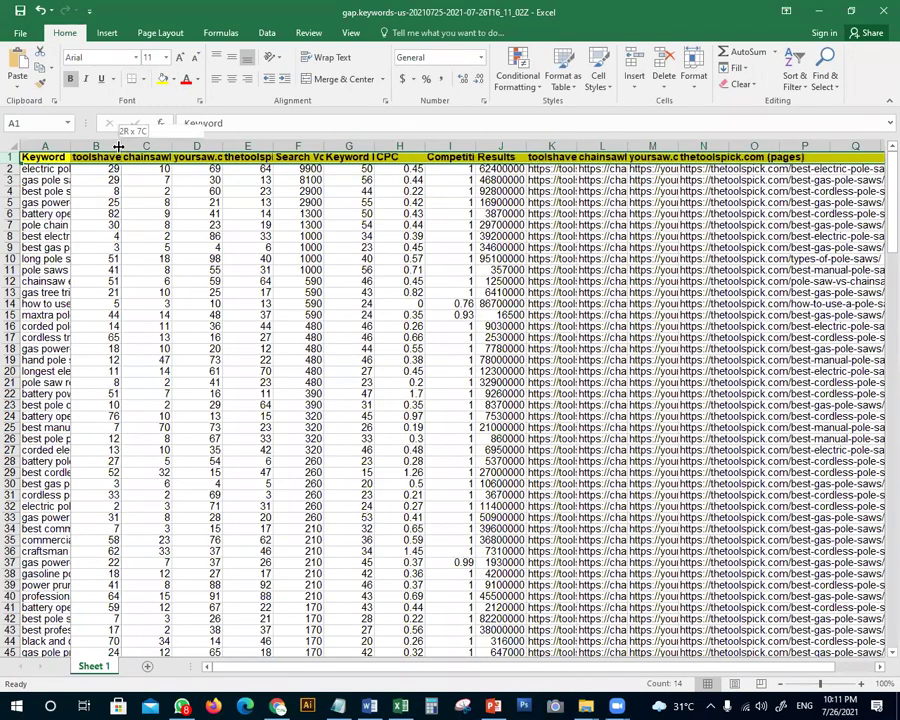
# Autofit columns B through G, from toolshaven.com to Keyword Difficulty, to their header text
pyautogui.doubleClick(121, 146)
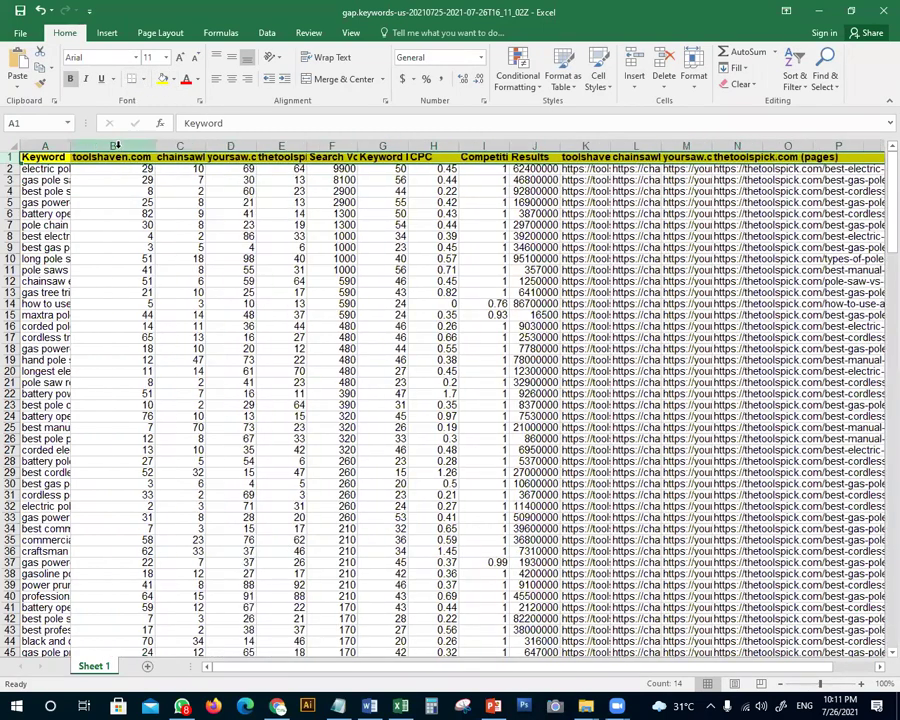
pyautogui.doubleClick(202, 145)
pyautogui.doubleClick(304, 146)
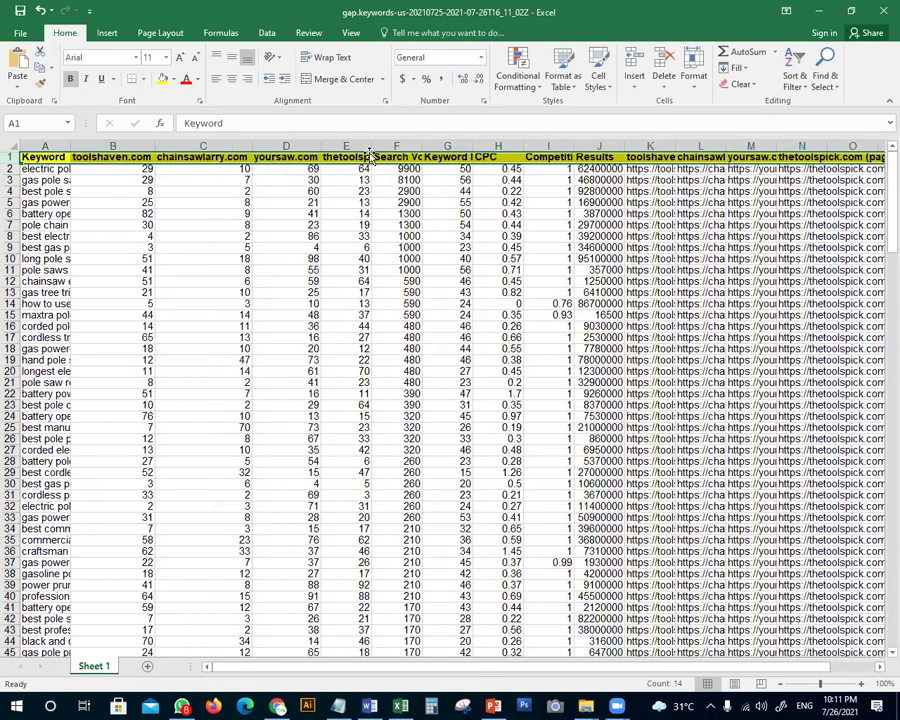
pyautogui.doubleClick(371, 146)
pyautogui.doubleClick(460, 146)
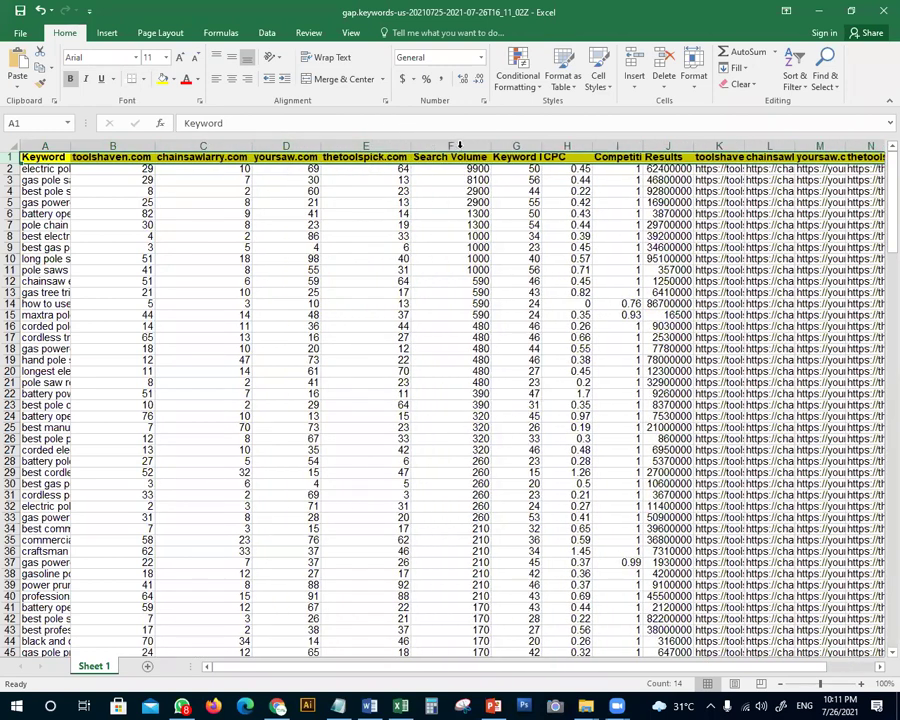
pyautogui.doubleClick(542, 146)
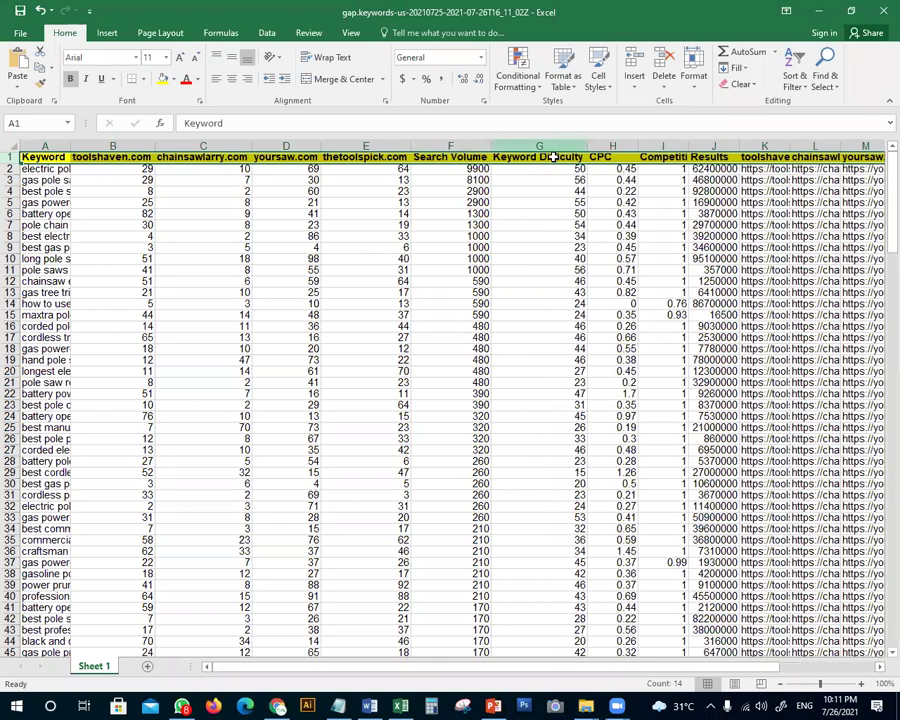
# Delete the CPC, Competition and Results columns
pyautogui.click(624, 147)
pyautogui.rightClick(623, 148)
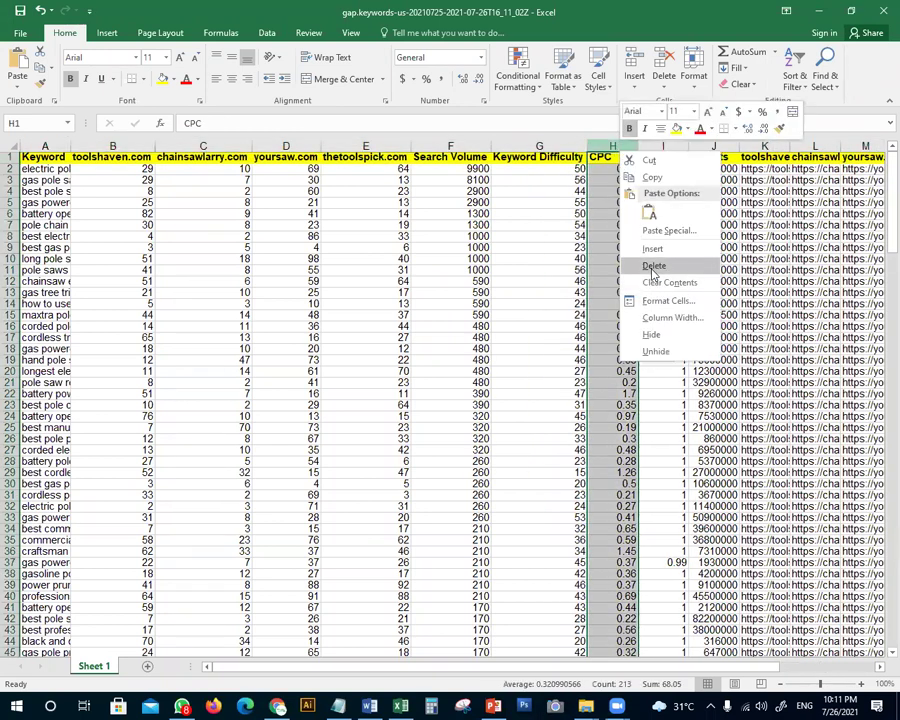
pyautogui.click(652, 266)
pyautogui.rightClick(614, 148)
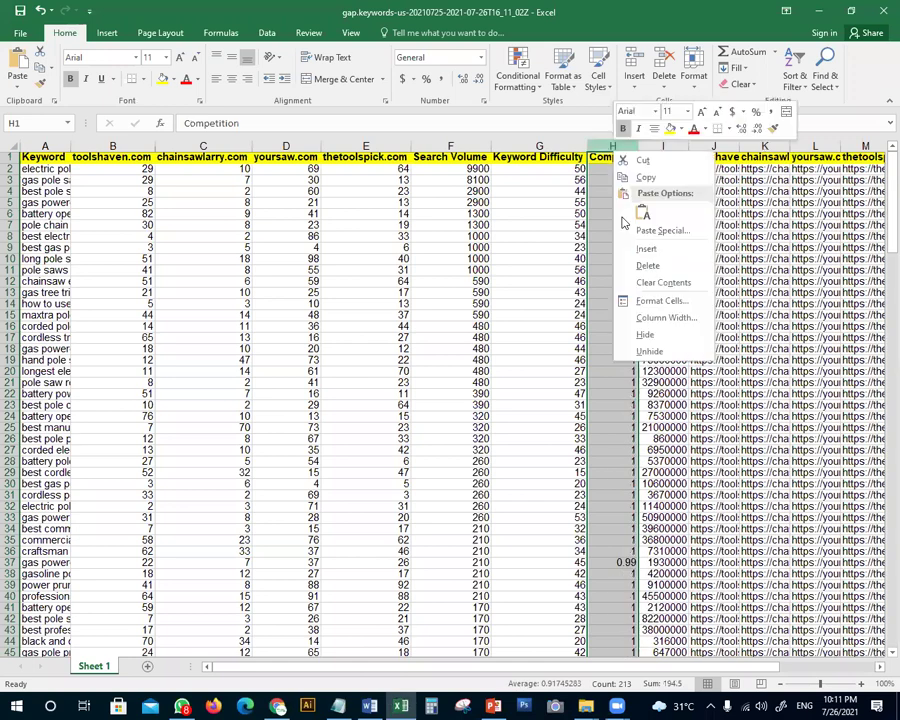
pyautogui.click(648, 265)
pyautogui.rightClick(613, 148)
pyautogui.click(648, 264)
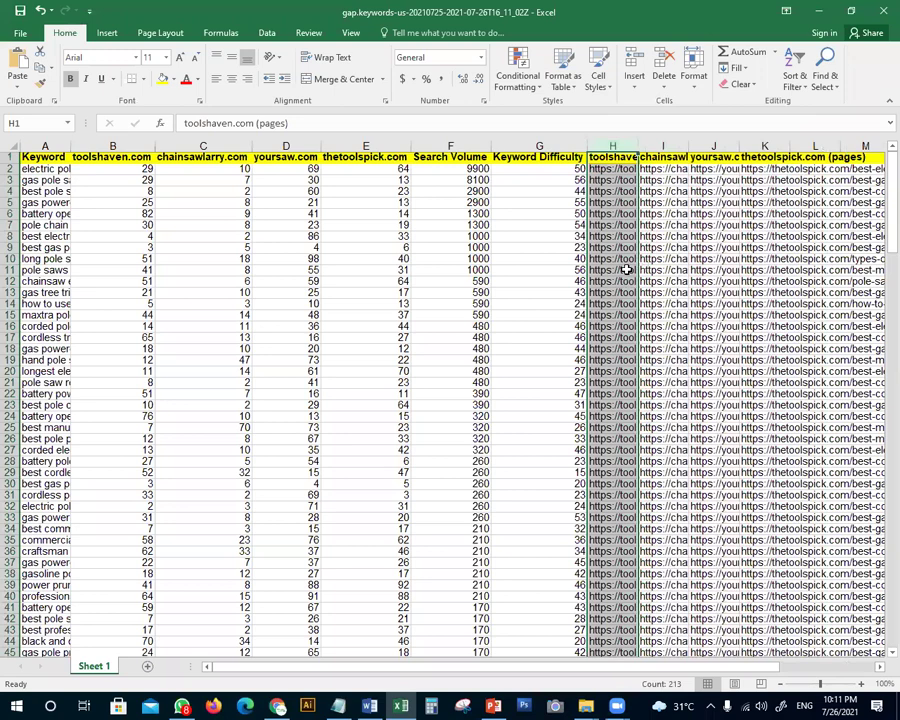
# Autofit the Keyword column so the full keyword phrases fit
pyautogui.click(66, 159)
pyautogui.click(74, 161)
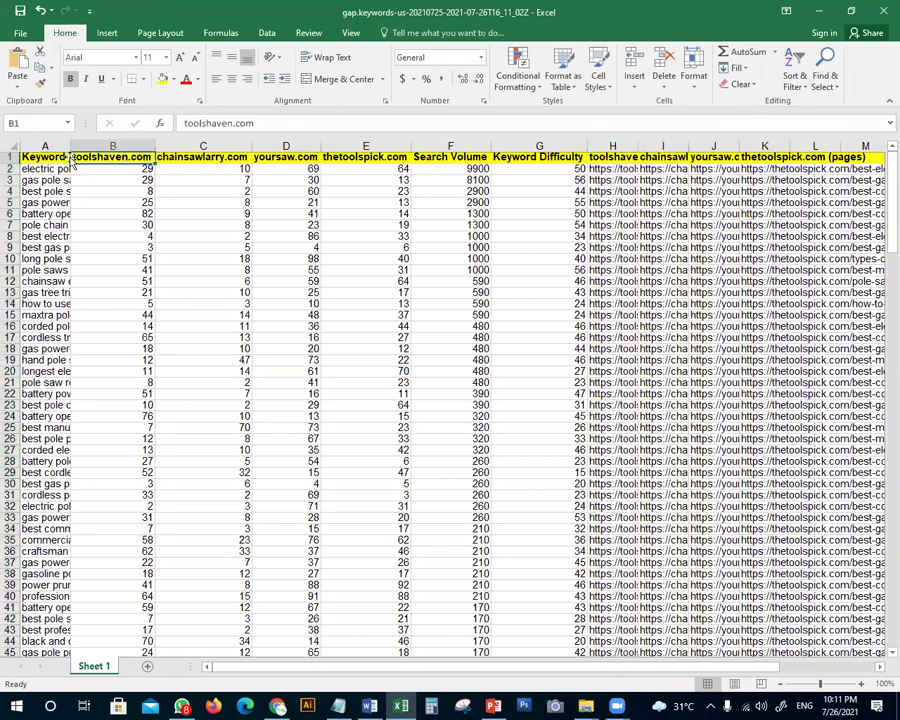
pyautogui.click(66, 160)
pyautogui.doubleClick(68, 147)
pyautogui.click(229, 286)
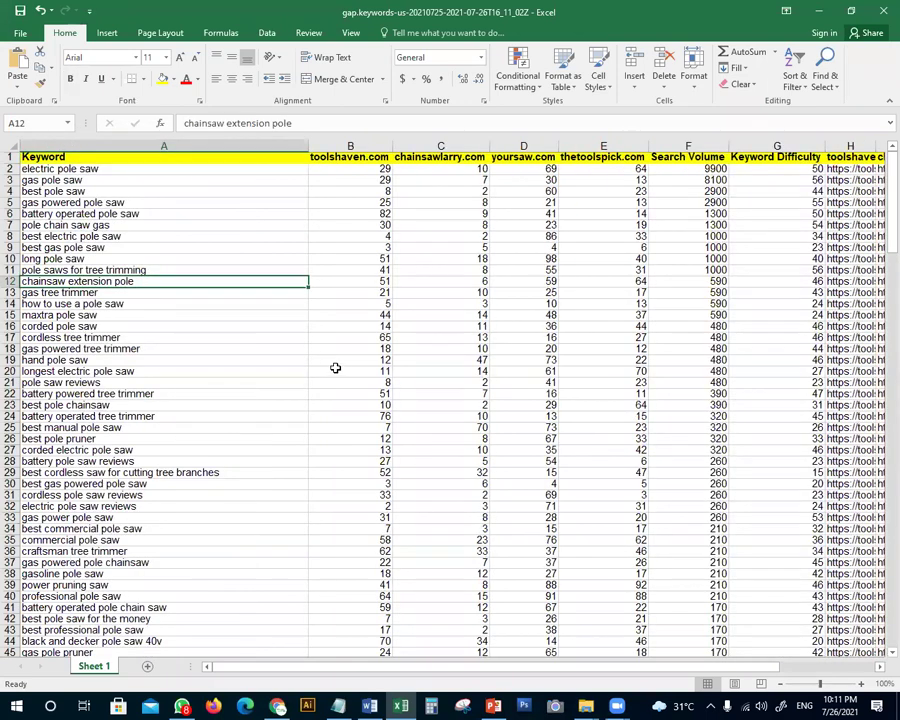
# Look through the keyword list down to its last filled row and return to the header row
pyautogui.scroll(-20, 186, 476)
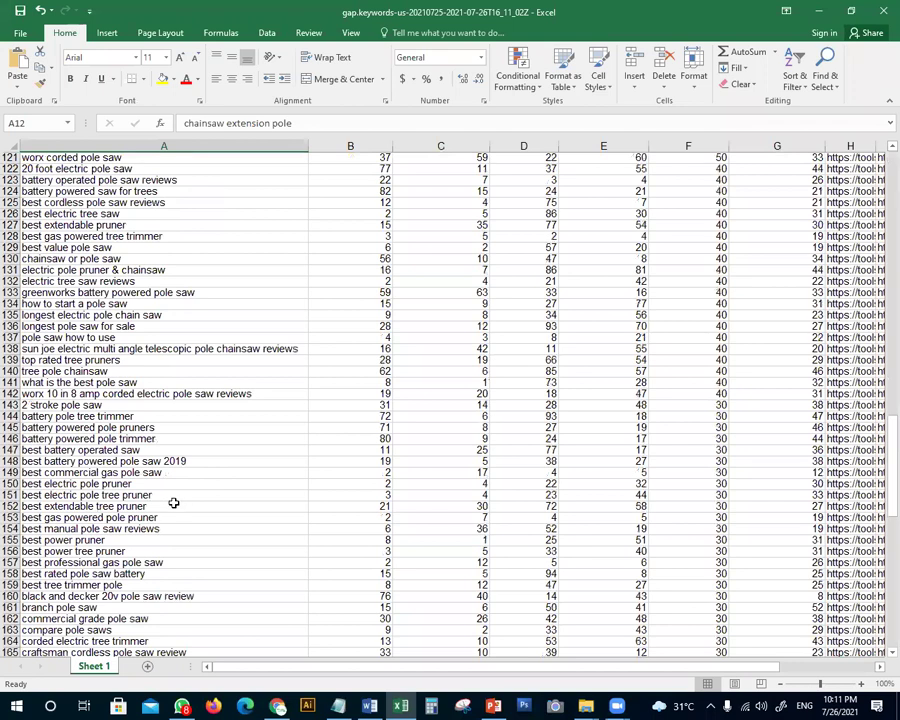
pyautogui.scroll(-20, 72, 258)
pyautogui.scroll(4, 78, 355)
pyautogui.click(33, 228)
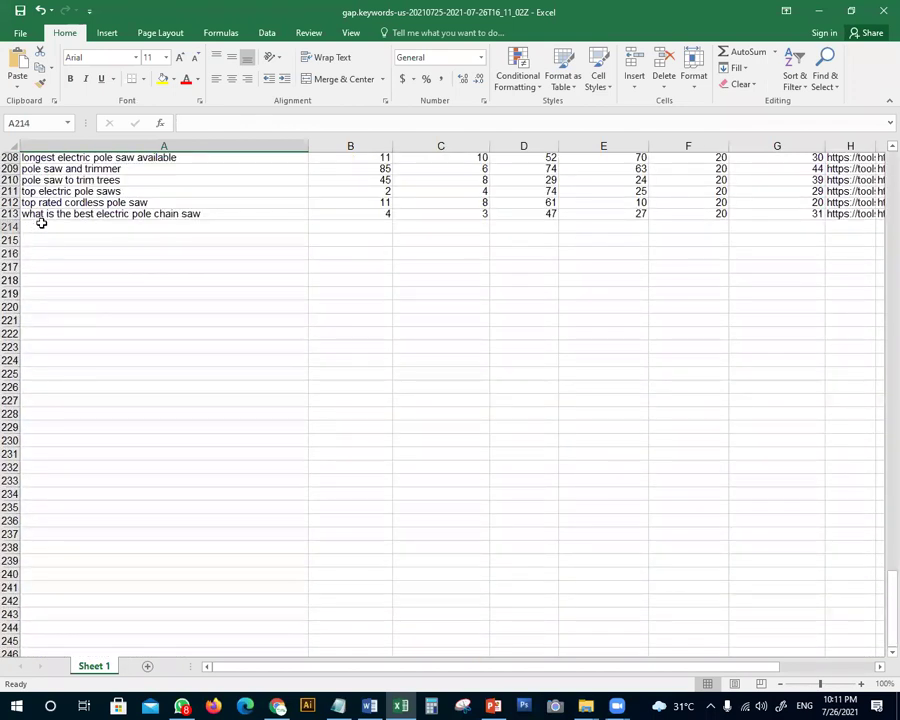
pyautogui.scroll(9, 374, 398)
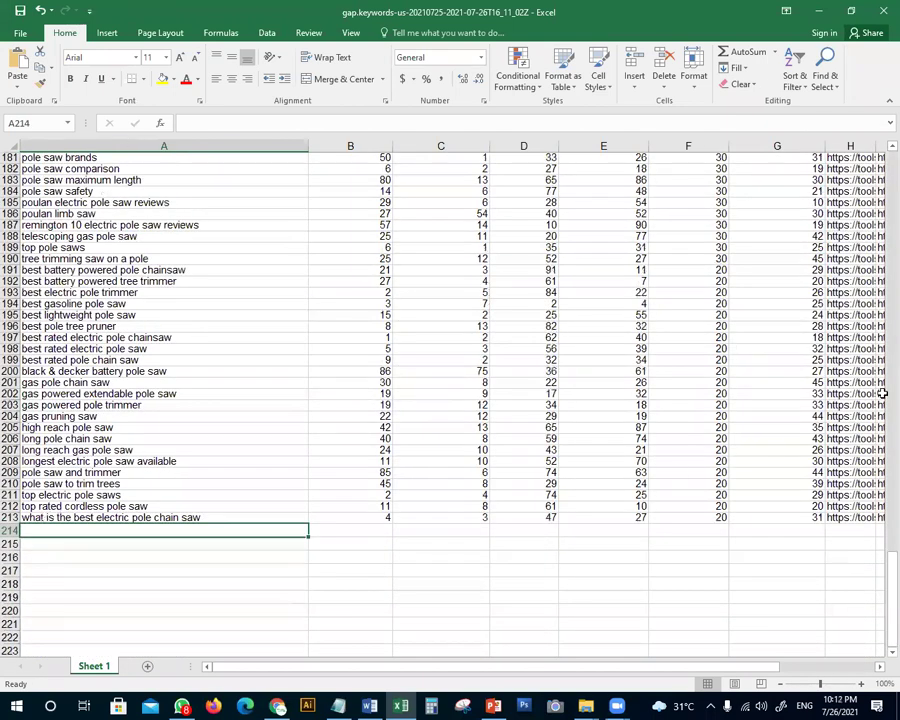
pyautogui.scroll(20, 878, 573)
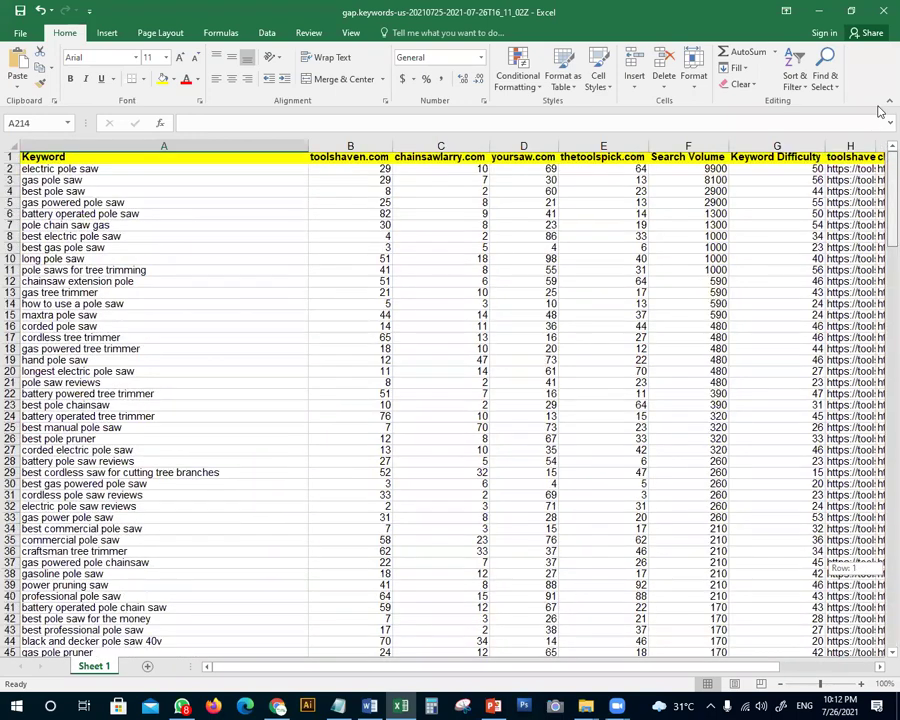
# Freeze the top header row of the exported keyword sheet so it stays in view above the list
pyautogui.click(242, 159)
pyautogui.hotkey('ctrl', 'shift', 'Right')
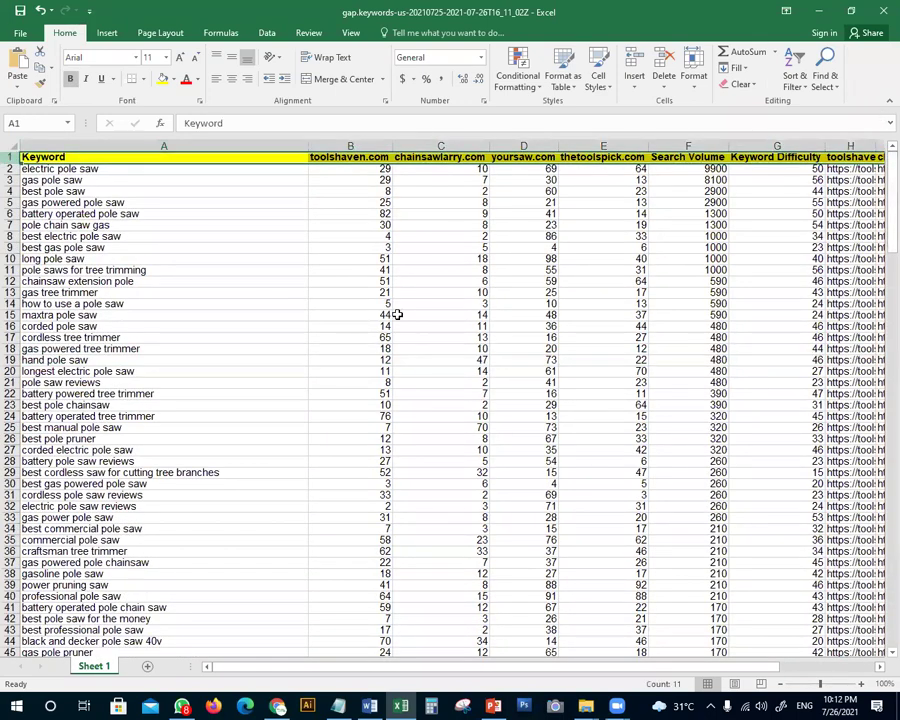
pyautogui.click(265, 35)
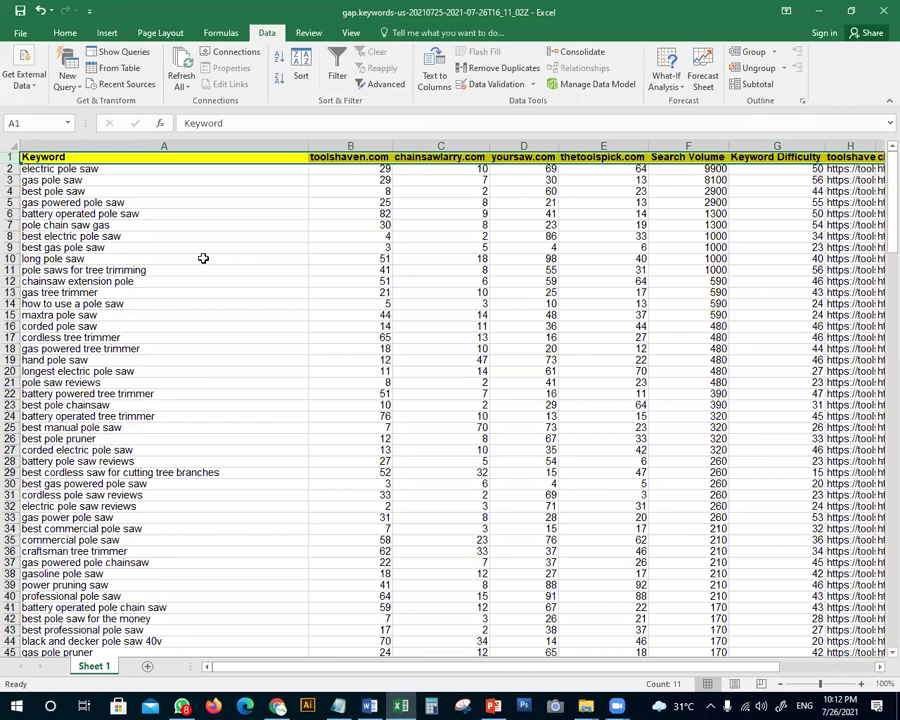
pyautogui.click(308, 32)
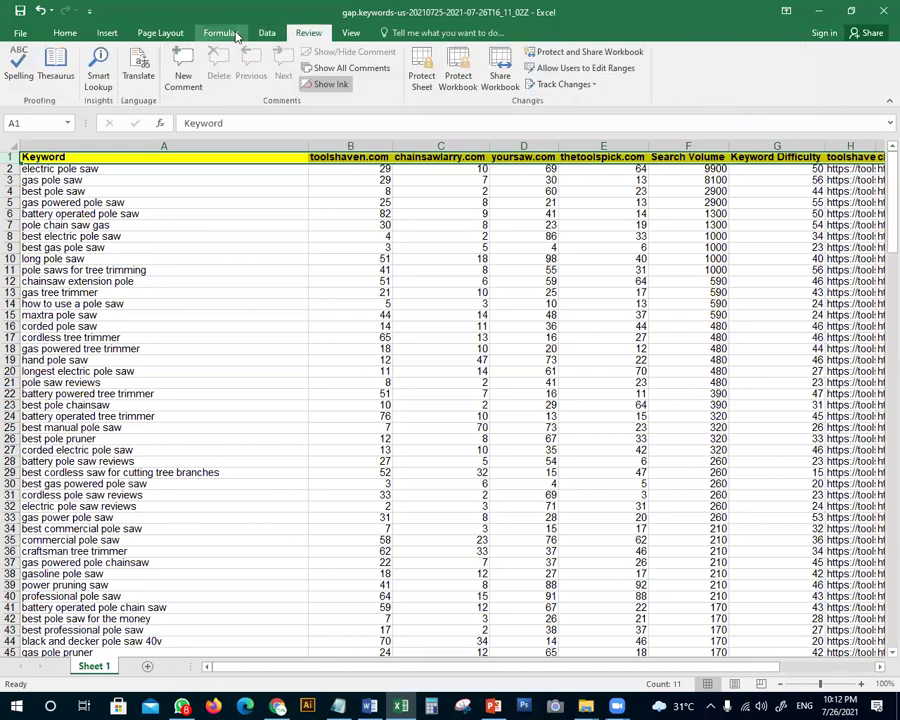
pyautogui.click(267, 32)
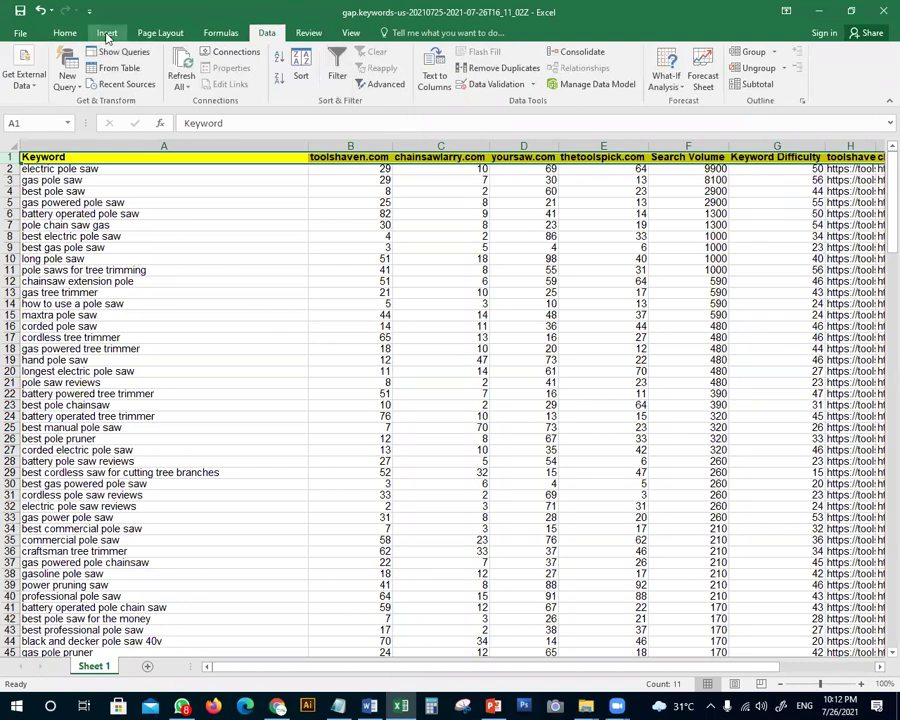
pyautogui.click(107, 34)
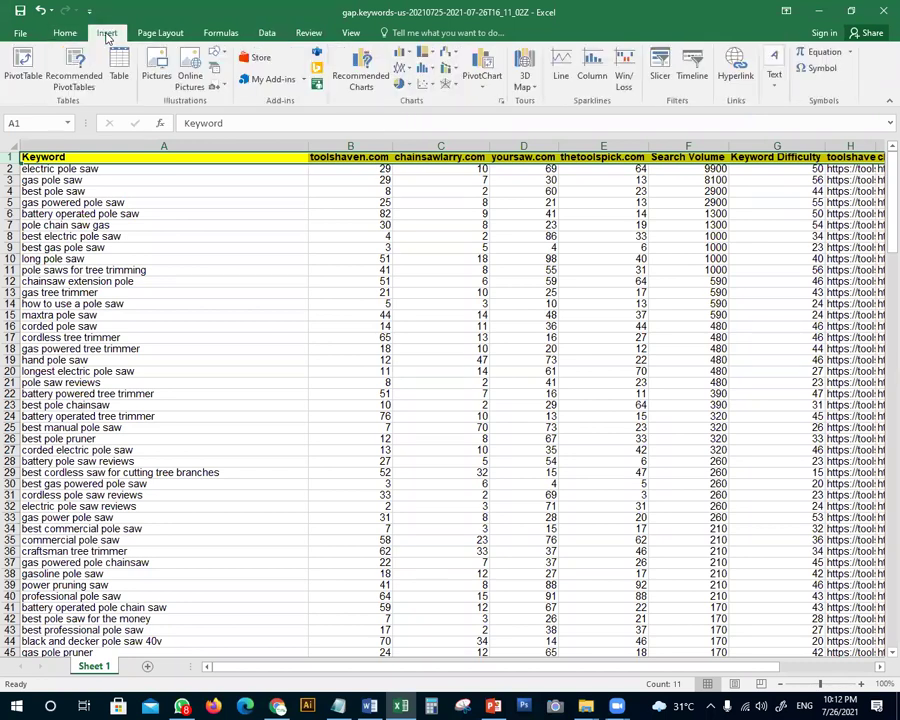
pyautogui.click(351, 33)
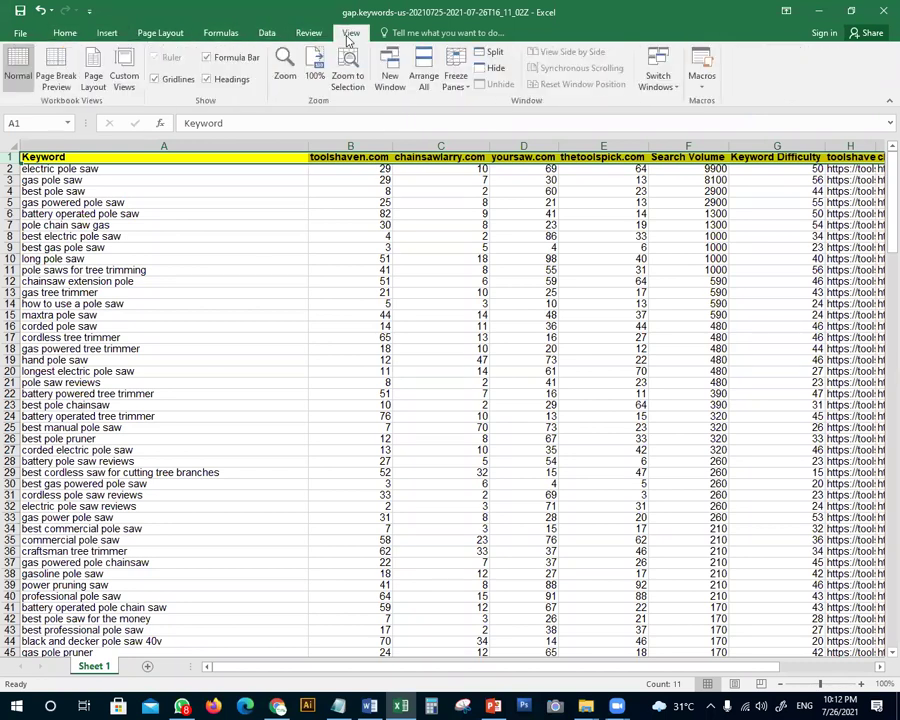
pyautogui.click(455, 80)
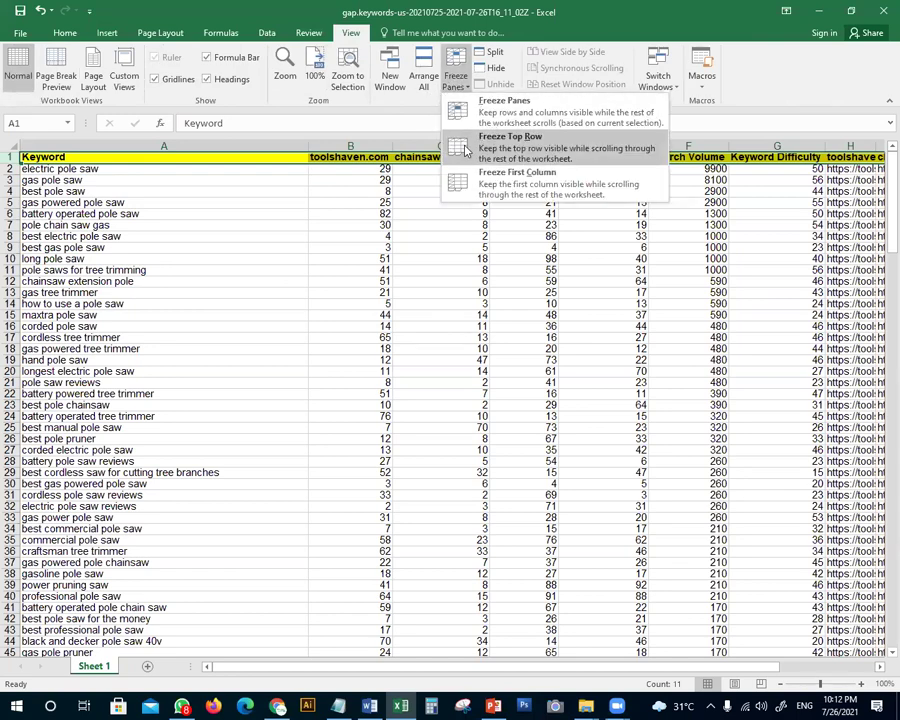
pyautogui.click(464, 150)
# Check the frozen header row against the keyword rows further down the list and return to the first rows
pyautogui.click(169, 294)
pyautogui.scroll(-11, 206, 290)
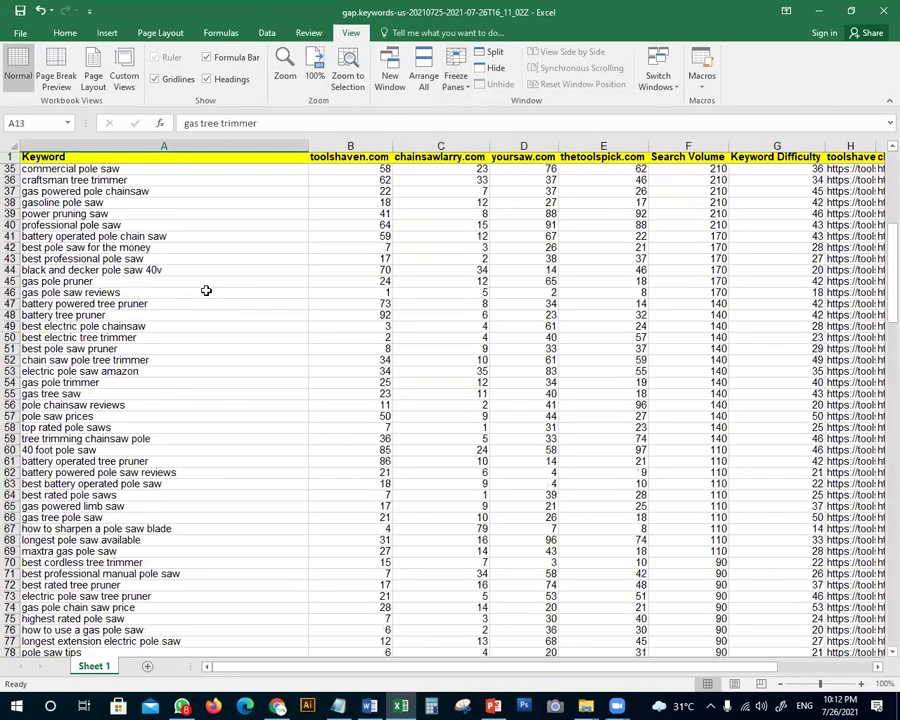
pyautogui.scroll(-20, 206, 290)
pyautogui.scroll(-7, 218, 282)
pyautogui.scroll(20, 220, 278)
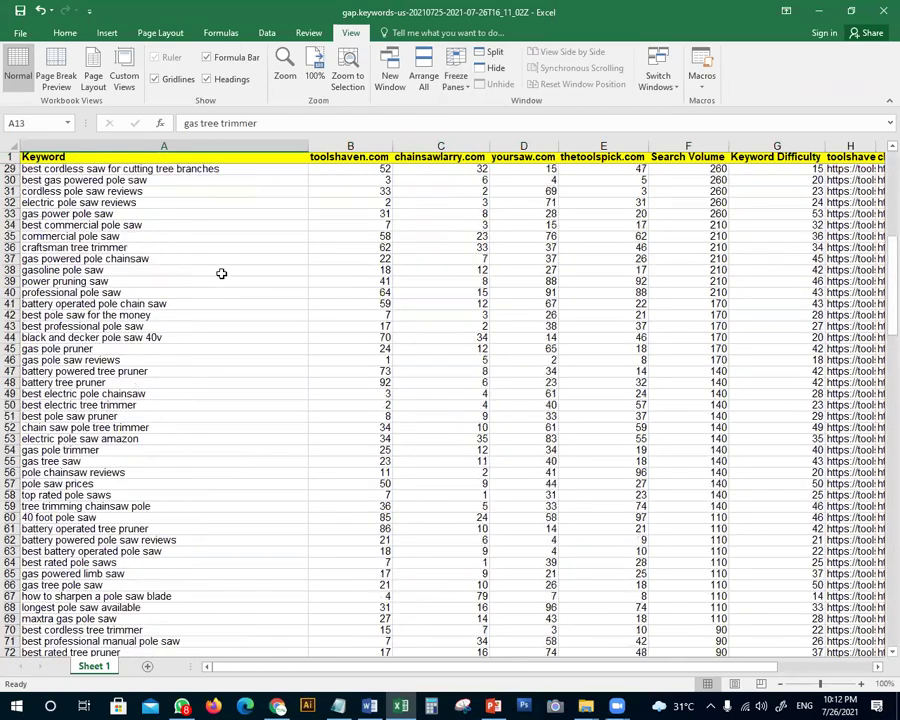
pyautogui.scroll(9, 218, 265)
pyautogui.click(160, 204)
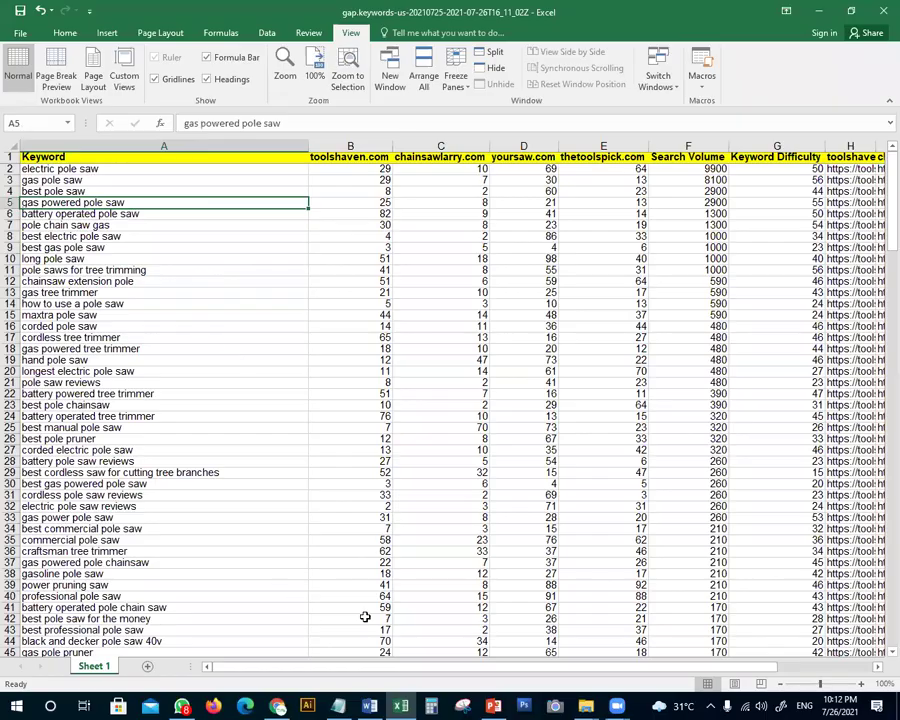
# Switch to the Semrush Keyword Gap page, minimizing the Downloads folder window and closing the browser's download bar
pyautogui.click(401, 706)
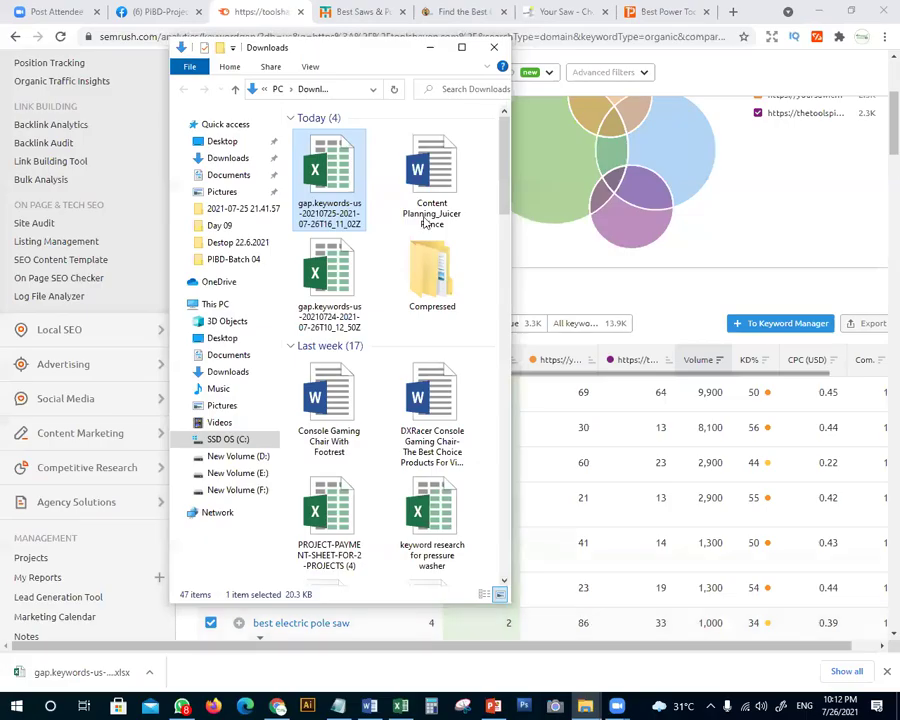
pyautogui.click(430, 48)
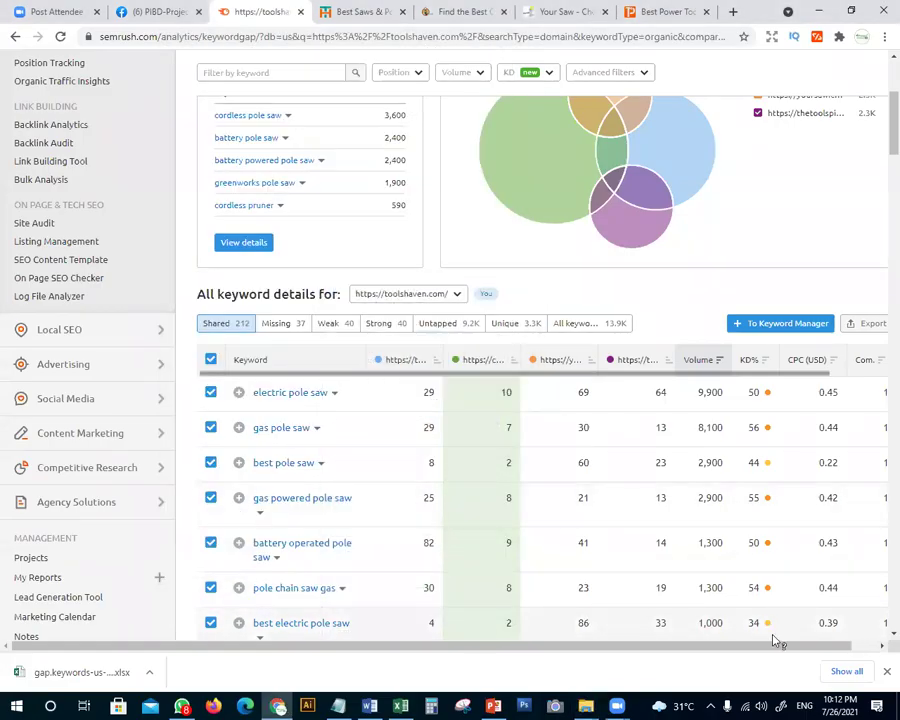
pyautogui.click(886, 672)
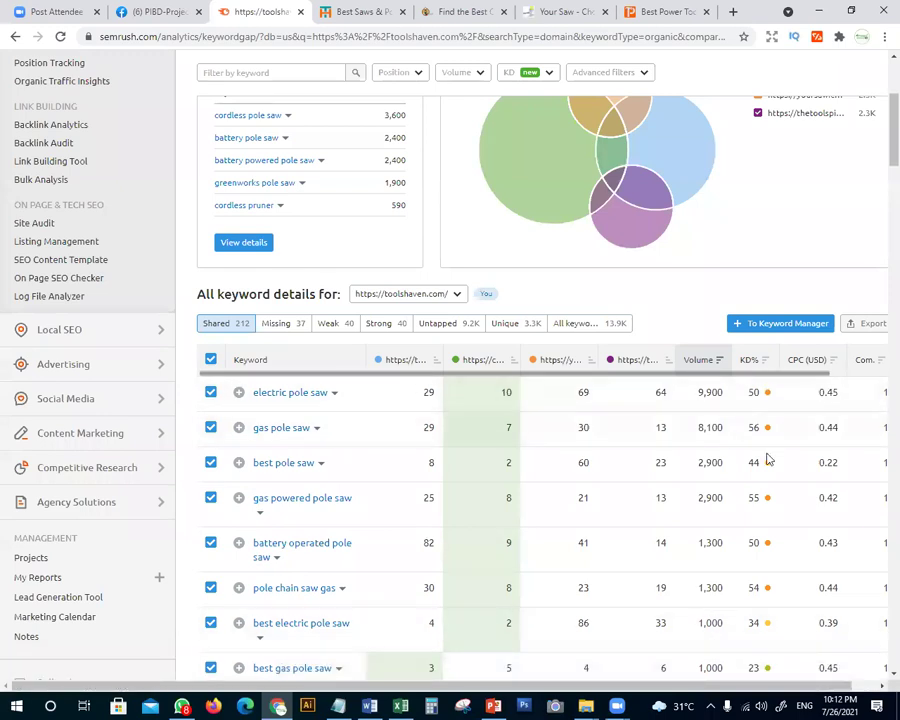
# Filter the Keyword Gap results to a custom keyword difficulty range of 0 to 29 and look over the shared keywords
pyautogui.scroll(3, 336, 282)
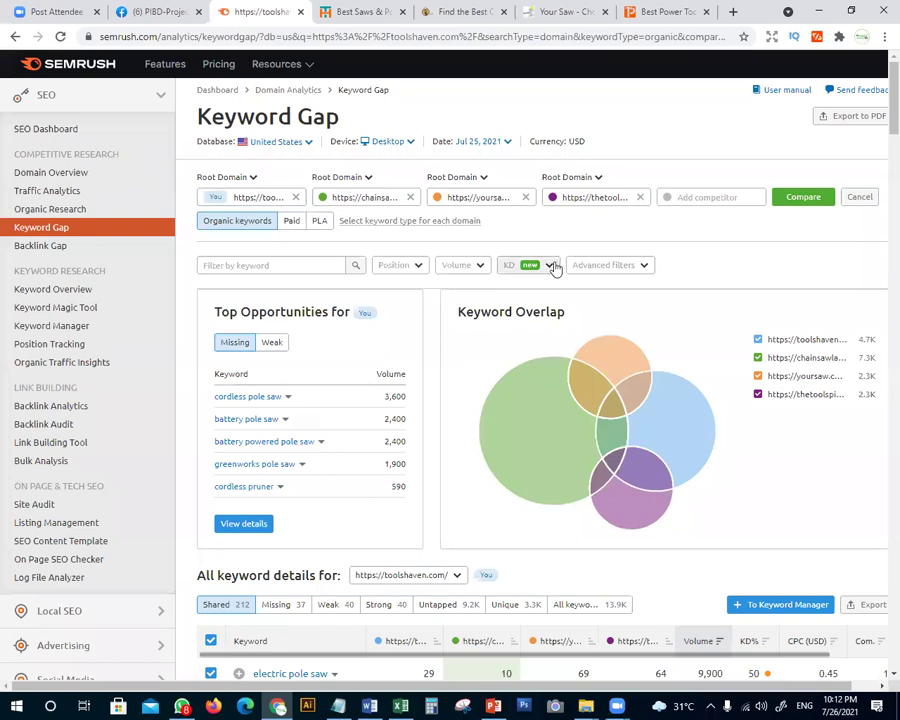
pyautogui.click(528, 265)
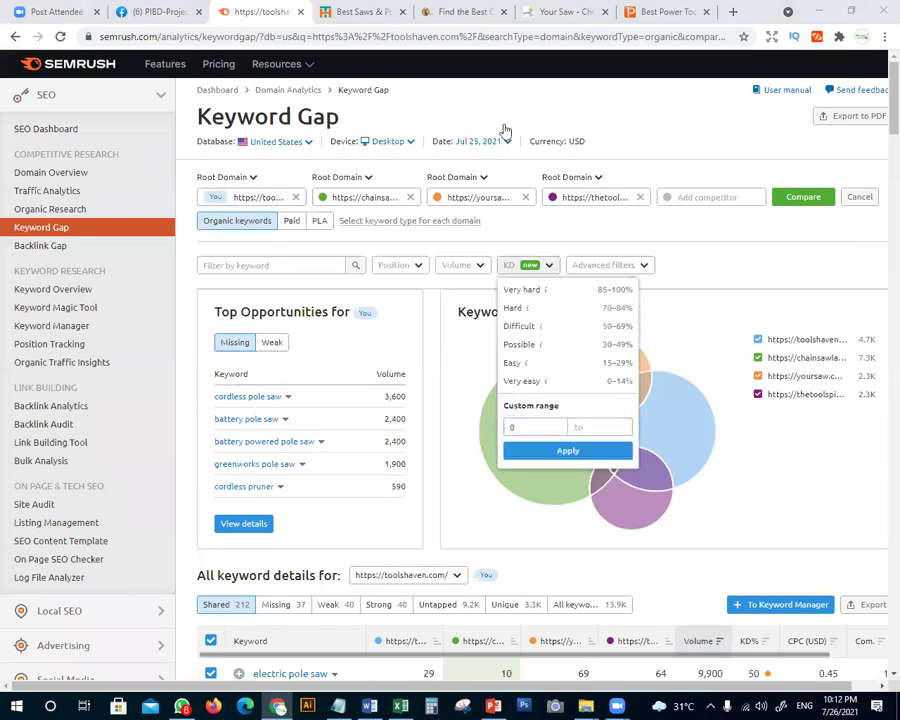
pyautogui.click(589, 426)
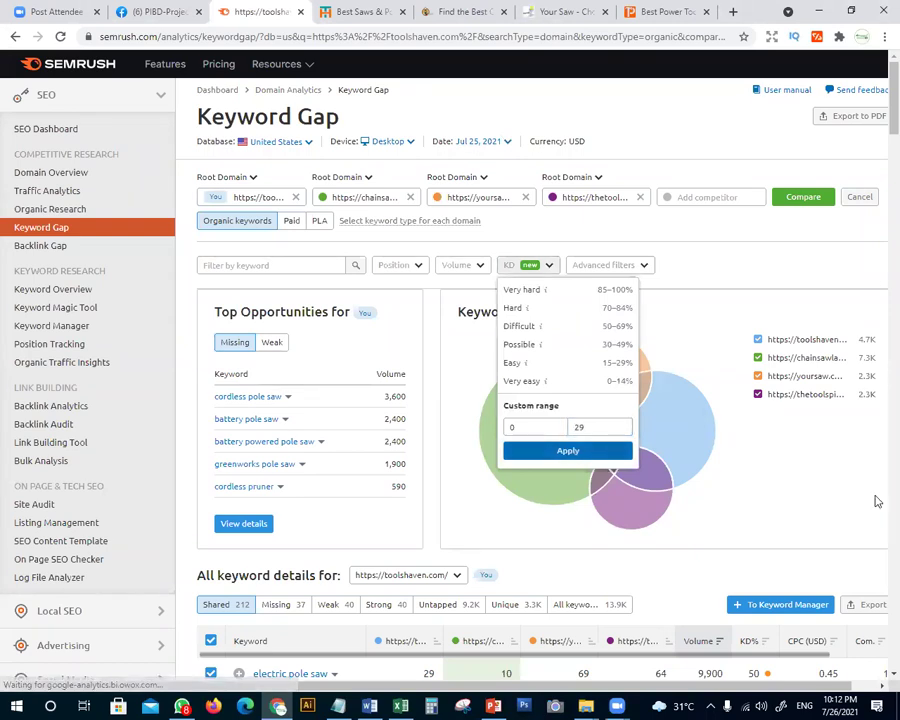
pyautogui.press('Return')
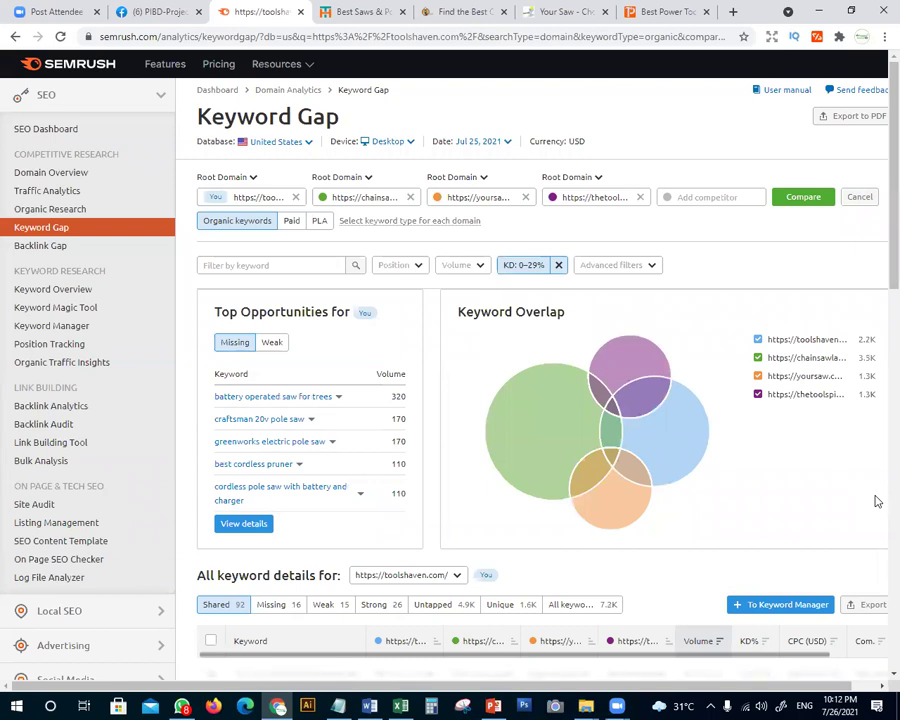
pyautogui.scroll(-4, 637, 438)
pyautogui.scroll(3, 420, 410)
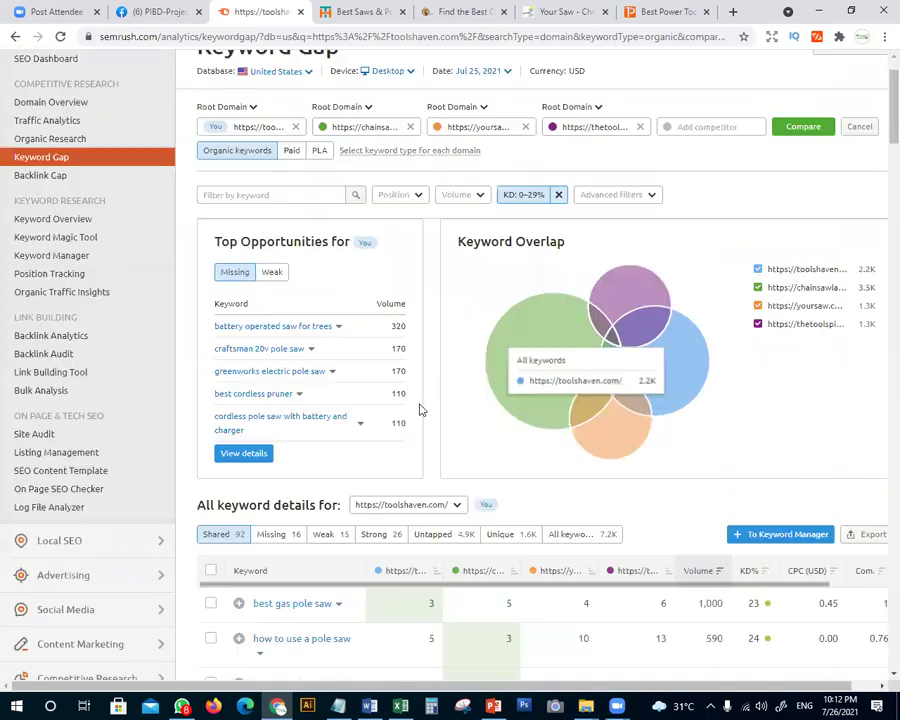
pyautogui.scroll(-2, 589, 481)
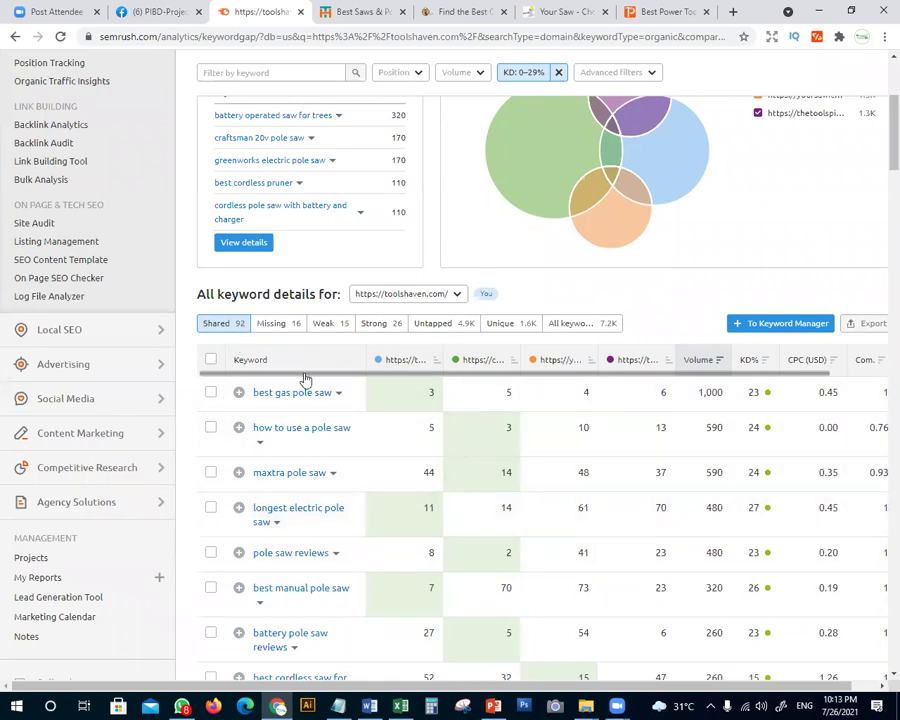
# Narrow the keyword difficulty filter to a custom range of 0 to 14
pyautogui.scroll(3, 460, 425)
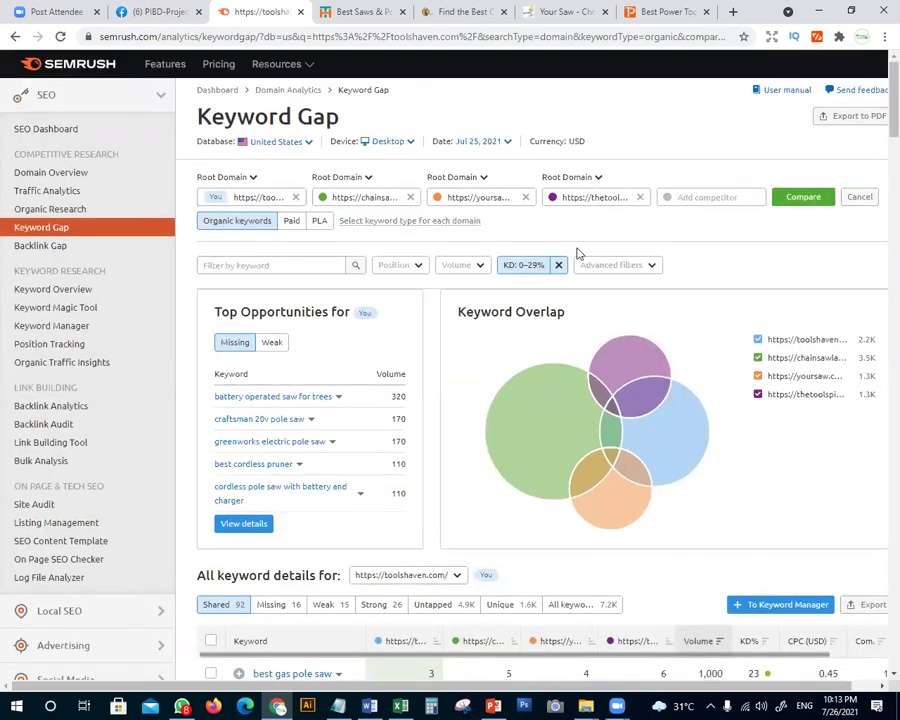
pyautogui.click(533, 266)
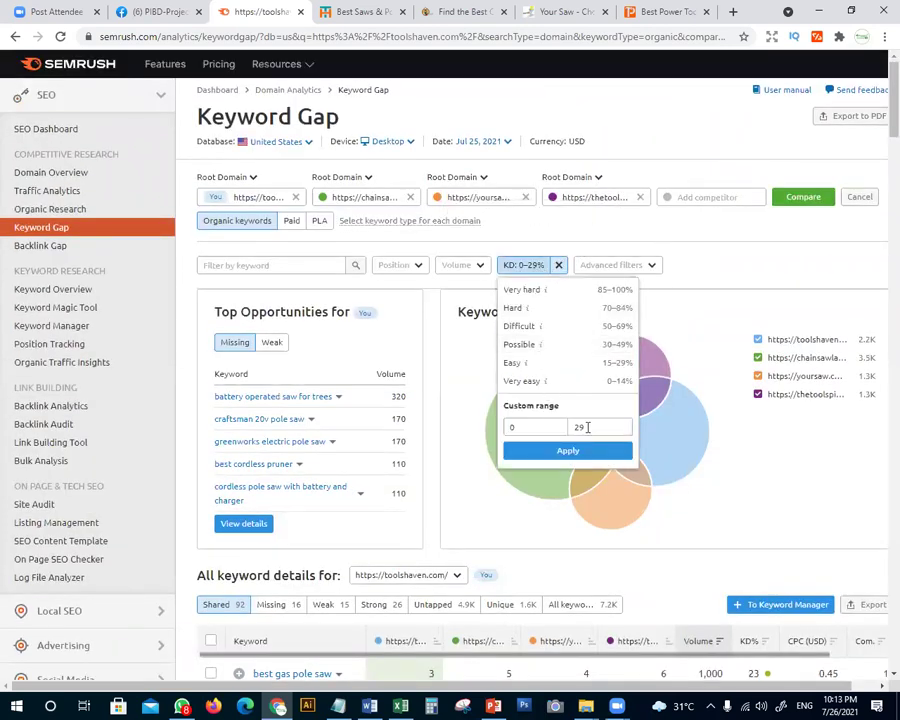
pyautogui.click(579, 427)
pyautogui.write('14')
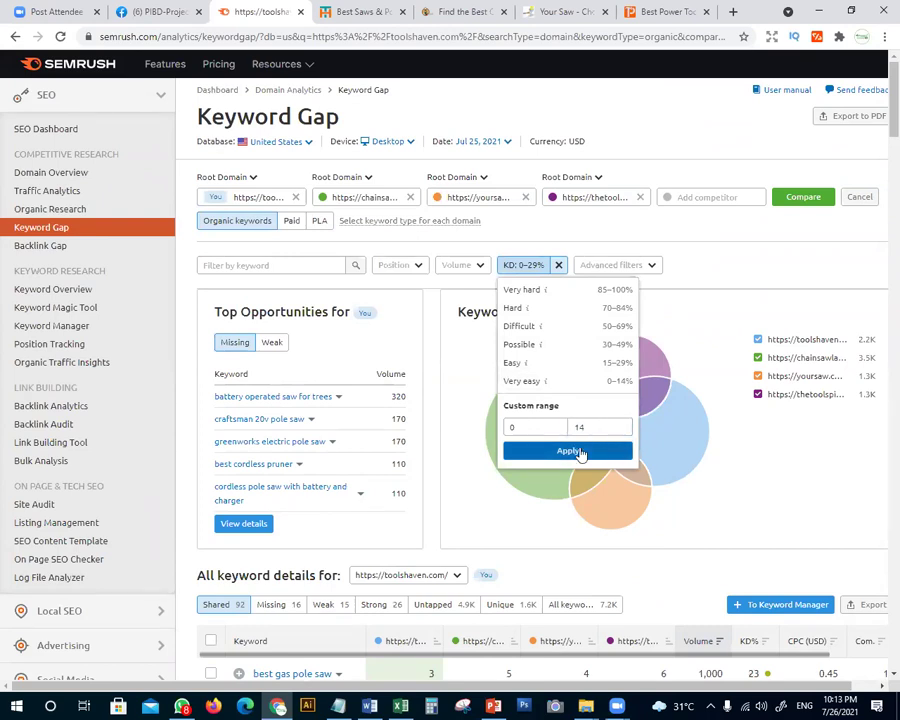
pyautogui.click(572, 449)
# Select all seven shared keywords, from "how to sharpen a pole saw blade" to "poulan electric pole saw reviews"
pyautogui.scroll(-3, 586, 437)
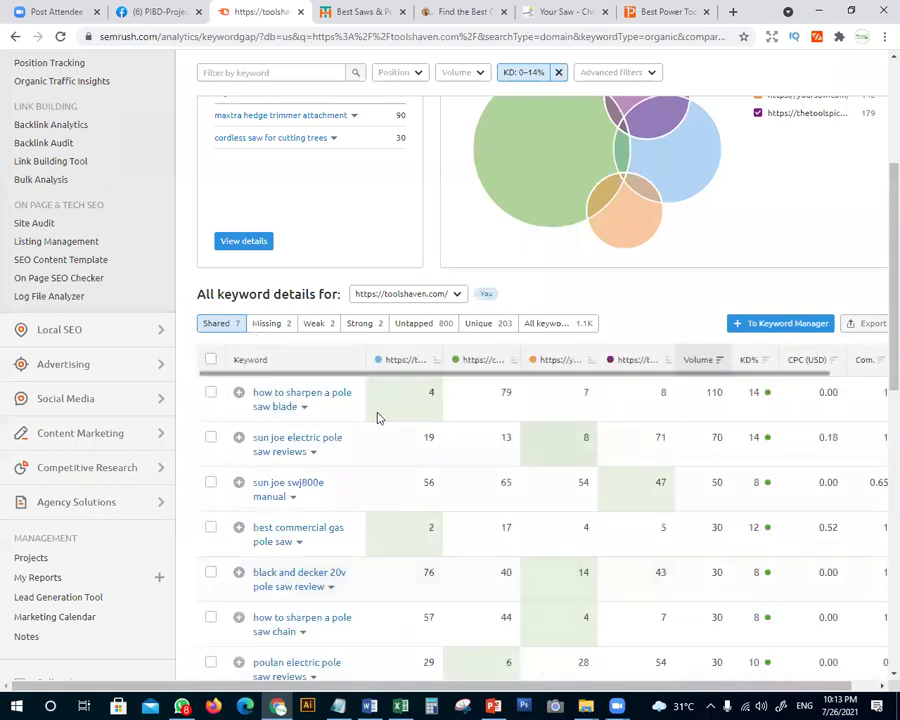
pyautogui.scroll(-2, 216, 341)
pyautogui.click(210, 253)
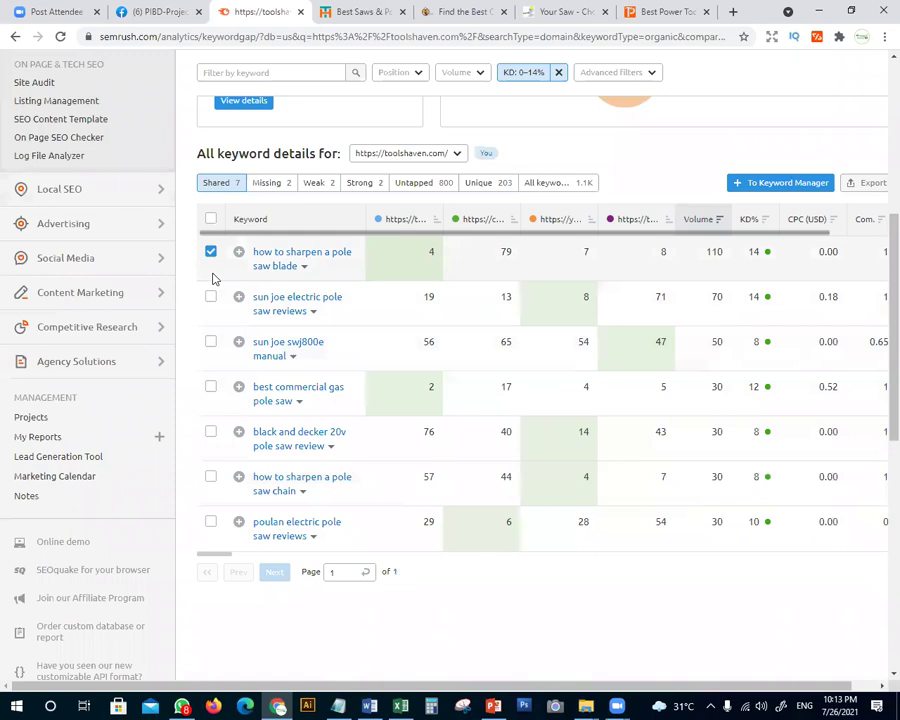
pyautogui.click(210, 298)
pyautogui.click(210, 342)
pyautogui.click(210, 388)
pyautogui.click(210, 432)
pyautogui.click(210, 477)
pyautogui.click(210, 524)
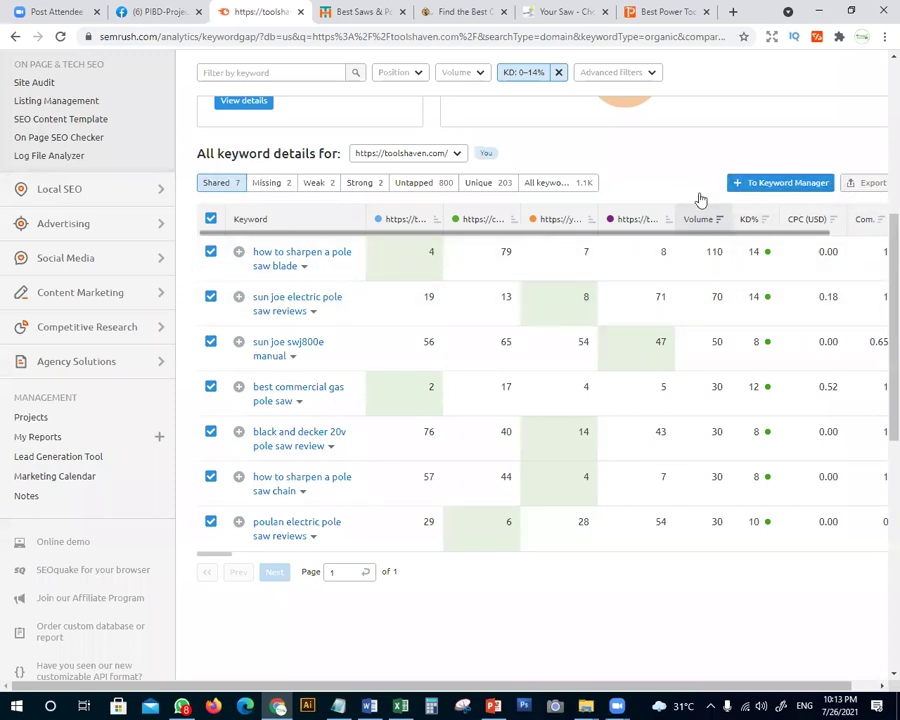
# Export all the filtered shared keywords in Excel format and open the downloaded file
pyautogui.moveTo(297, 279); pyautogui.dragTo(255, 262)
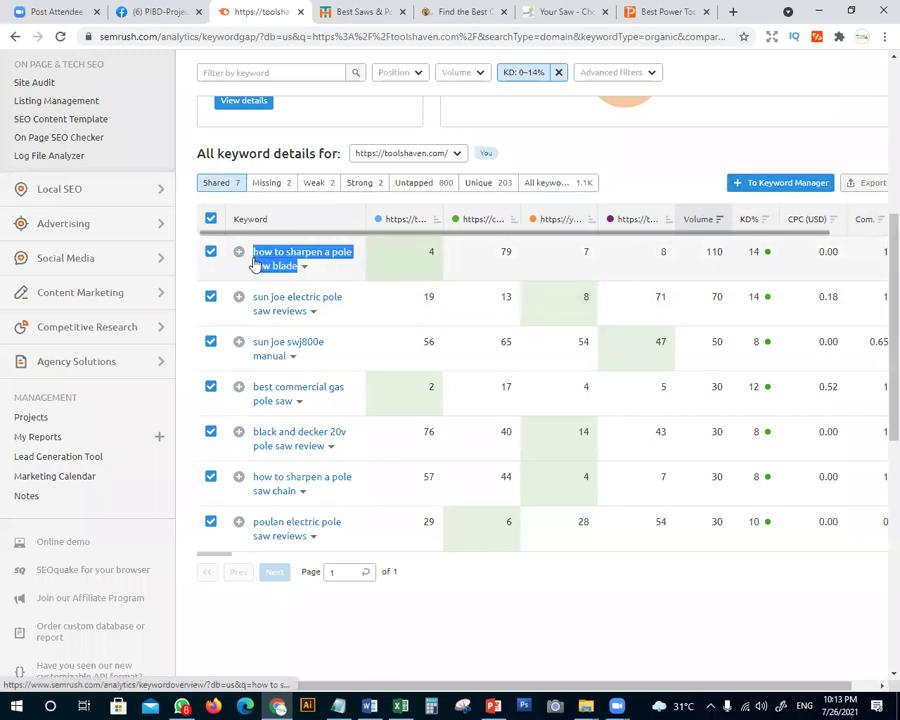
pyautogui.click(870, 182)
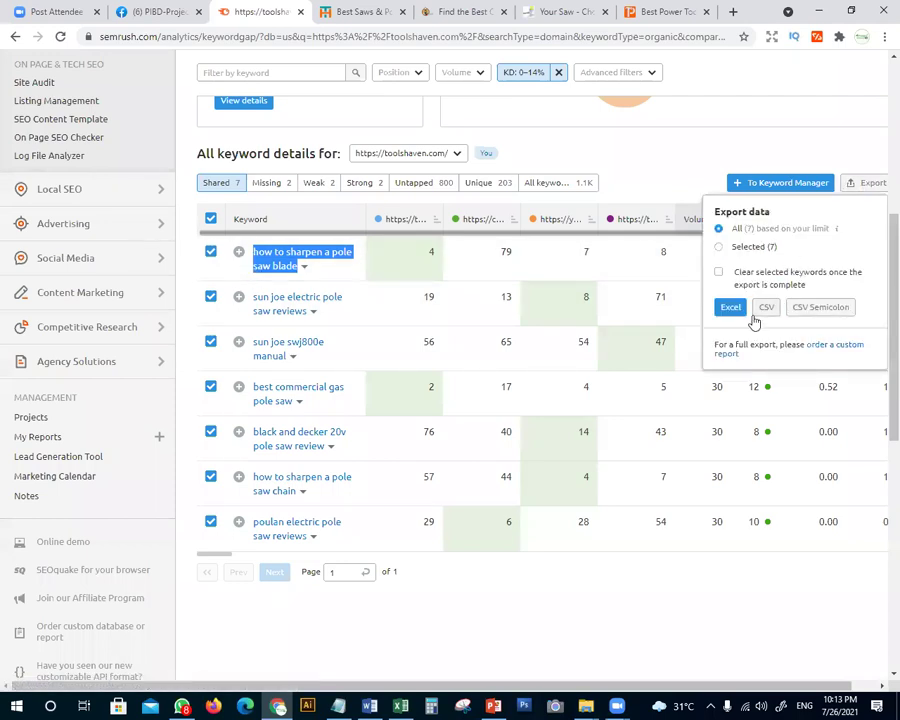
pyautogui.click(730, 307)
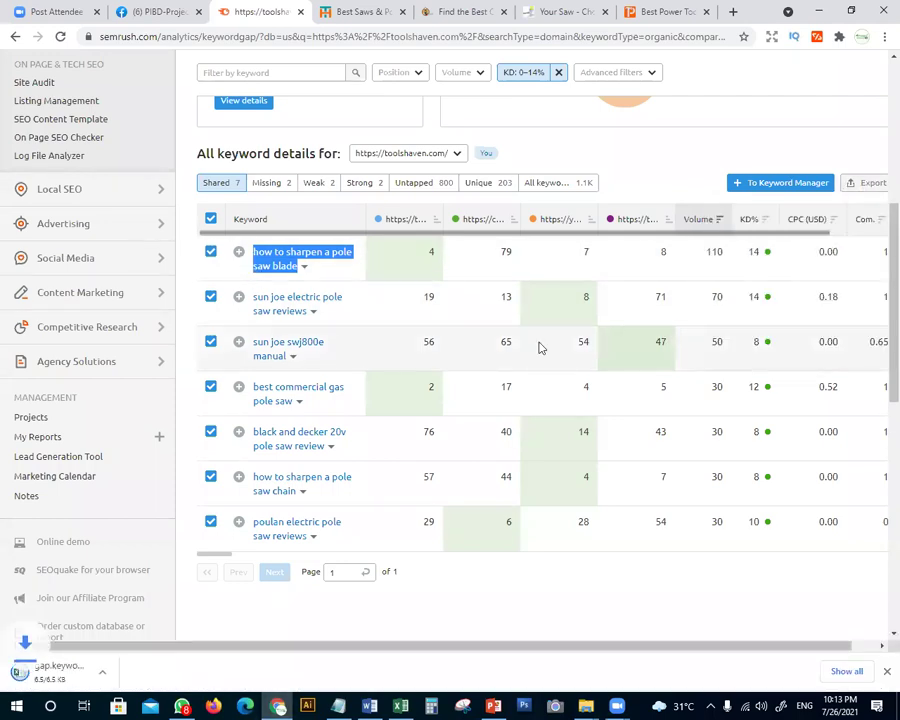
pyautogui.click(78, 680)
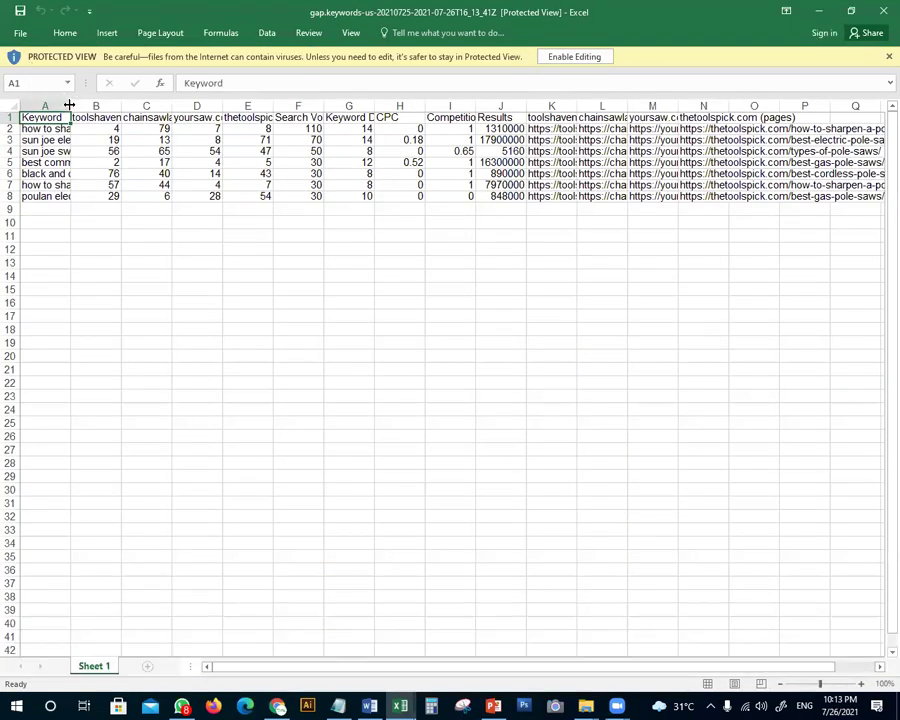
# Autofit columns A through F, from Keyword to Search Volume, in the new workbook and return to the Semrush Keyword Gap page
pyautogui.doubleClick(69, 105)
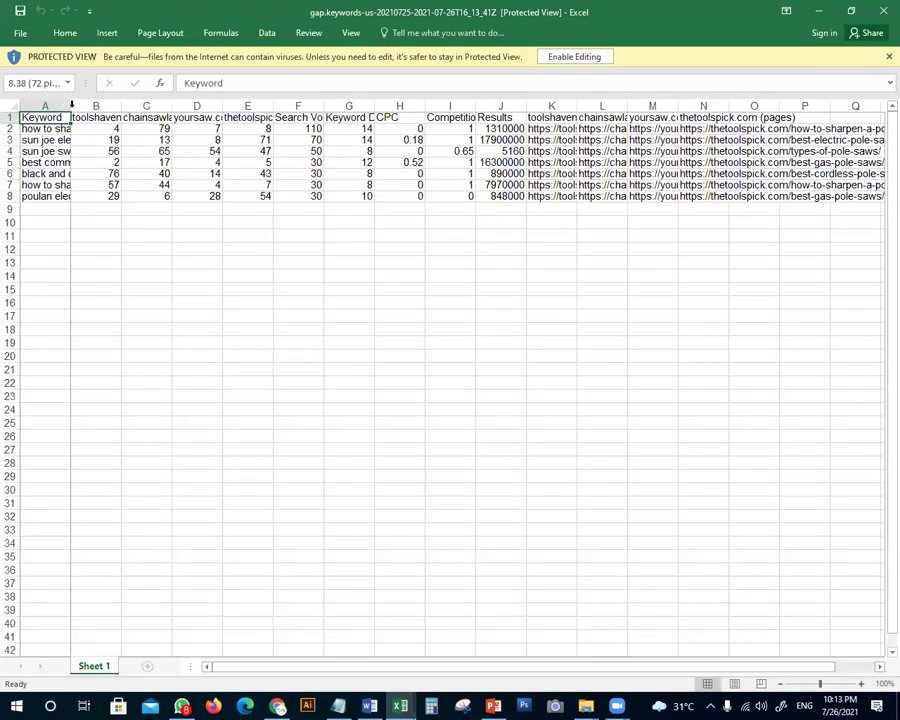
pyautogui.doubleClick(252, 106)
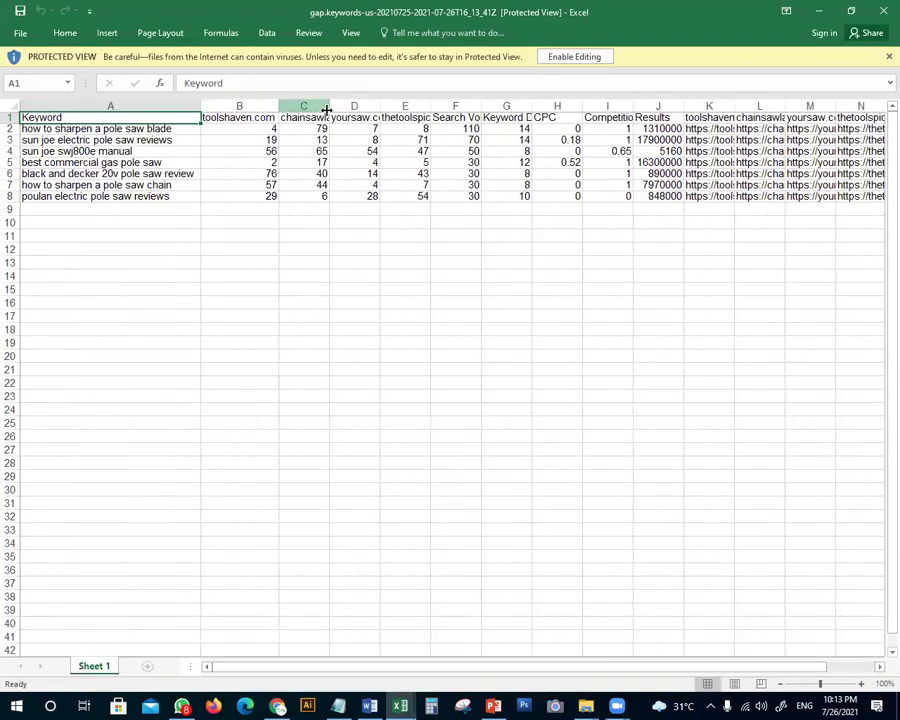
pyautogui.doubleClick(326, 106)
pyautogui.doubleClick(422, 105)
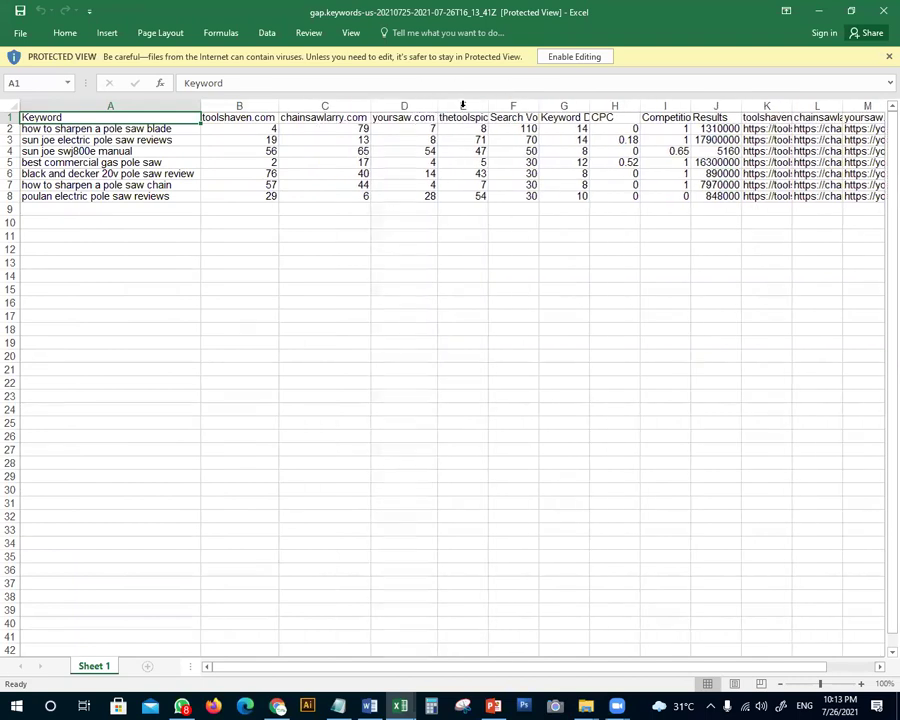
pyautogui.doubleClick(492, 105)
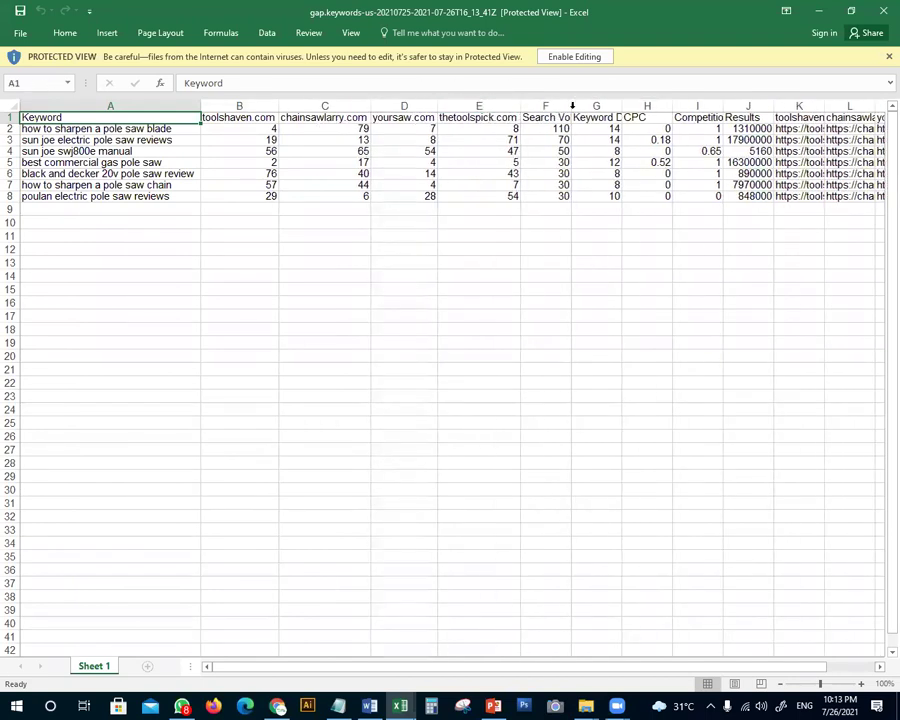
pyautogui.doubleClick(573, 106)
pyautogui.hotkey('alt', 'Tab')
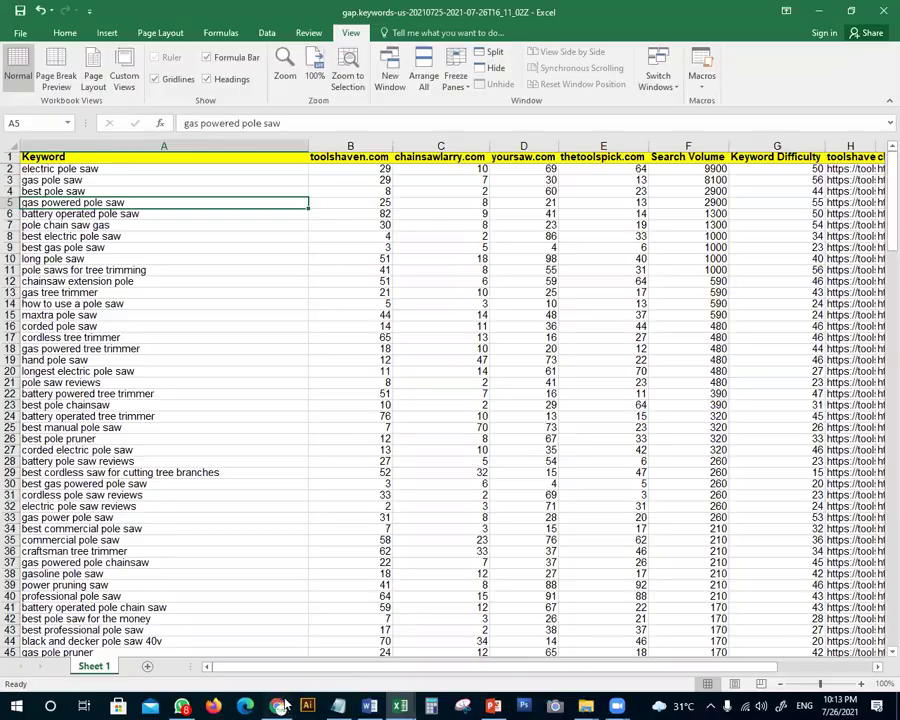
pyautogui.hotkey('alt', 'Tab')
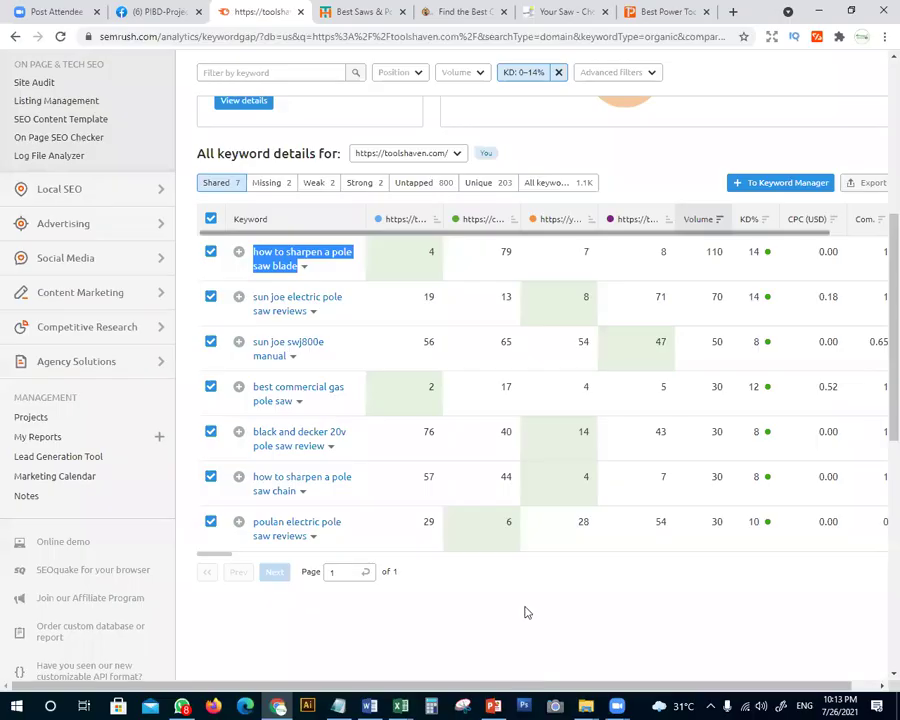
pyautogui.click(313, 283)
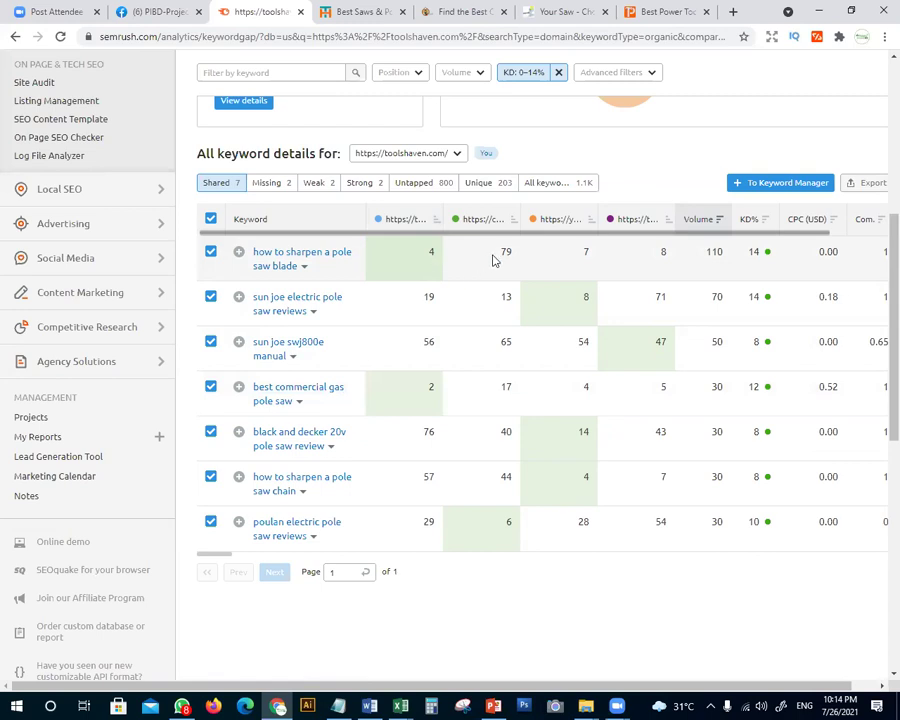
pyautogui.moveTo(492, 260)
pyautogui.moveTo(587, 257)
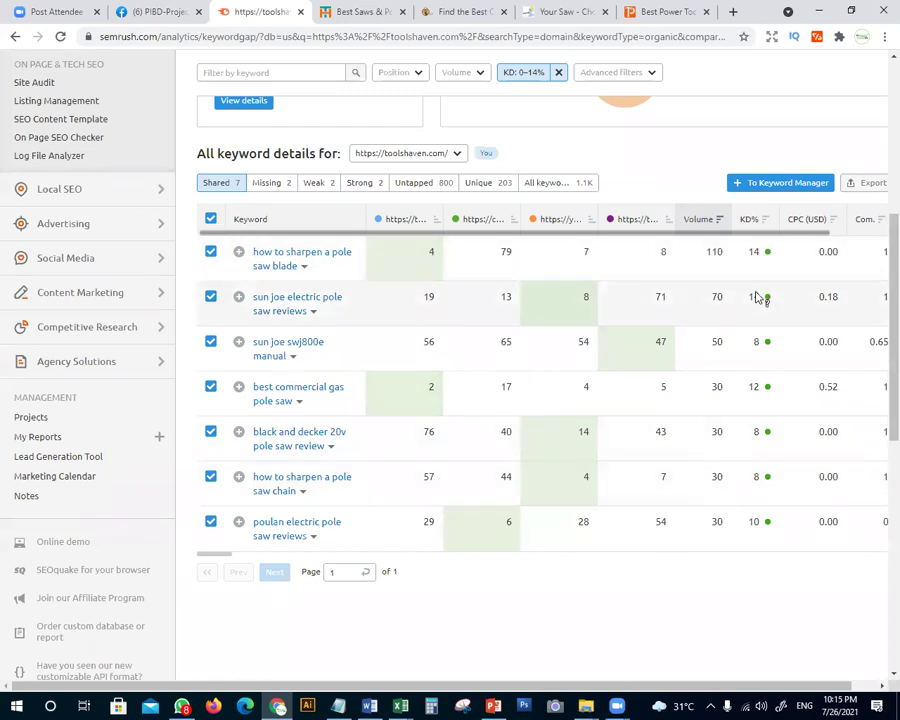
pyautogui.moveTo(565, 434)
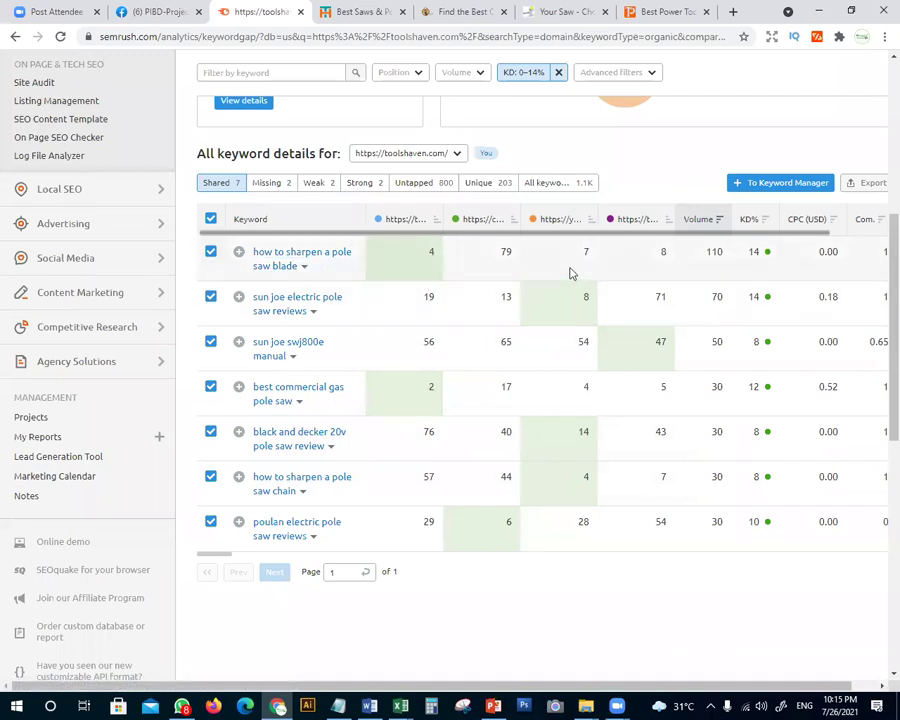
pyautogui.click(505, 251)
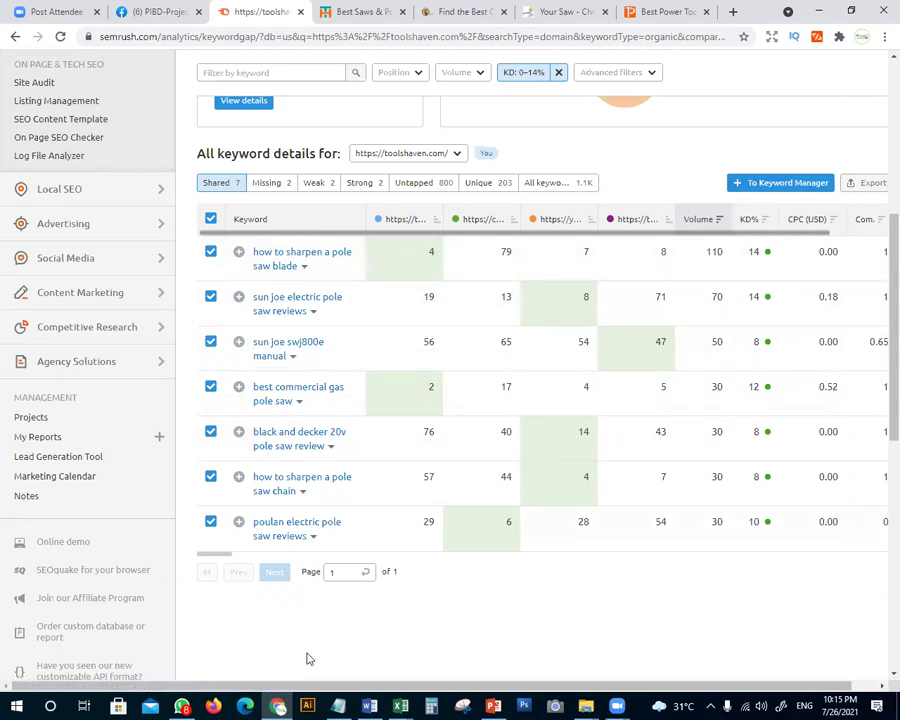
# Switch to the exported shared keywords workbook in Excel and enable editing
pyautogui.click(403, 705)
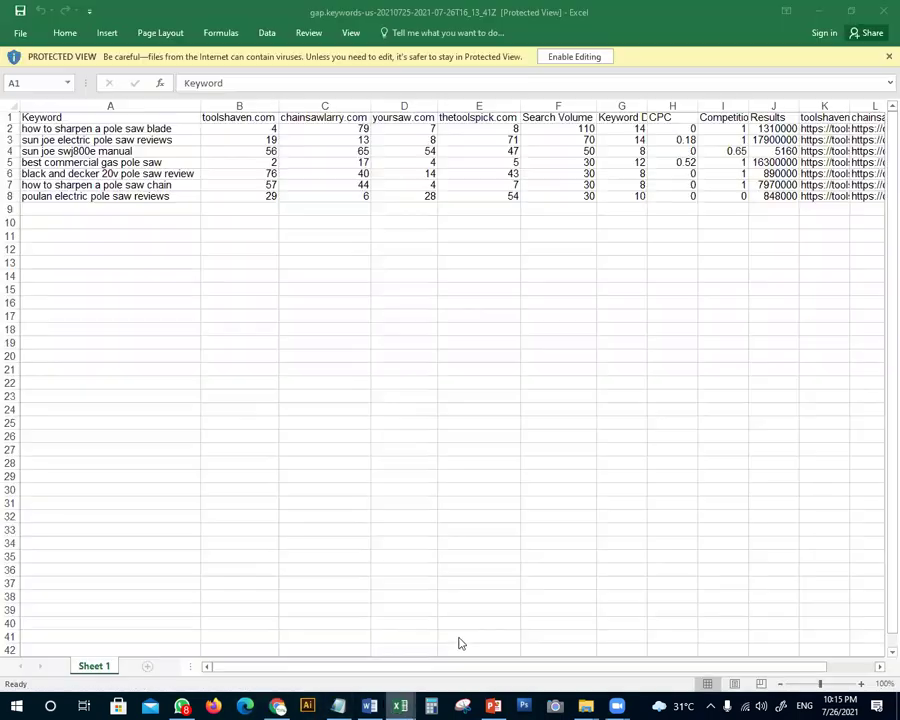
pyautogui.click(325, 342)
pyautogui.moveTo(52, 118); pyautogui.dragTo(670, 117)
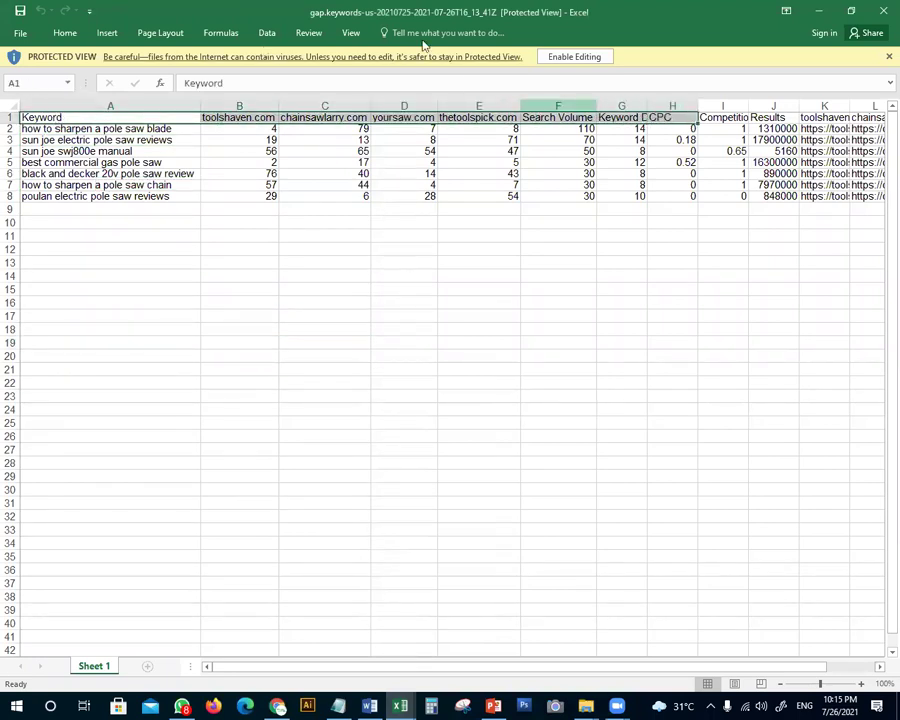
pyautogui.click(556, 57)
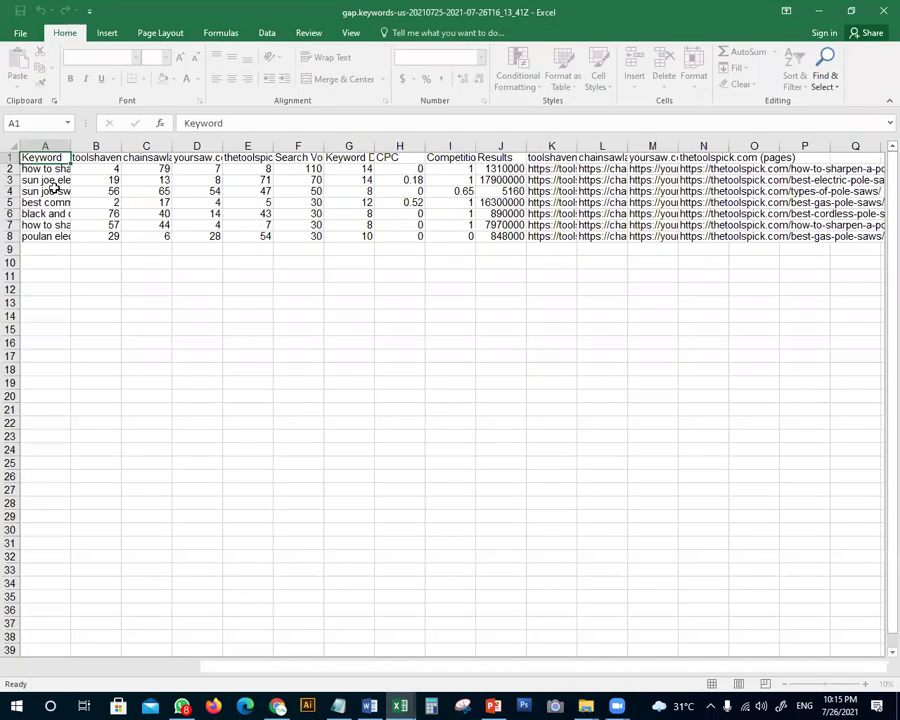
# Fill the header row with yellow and autofit column B, toolshaven.com
pyautogui.click(9, 158)
pyautogui.click(163, 80)
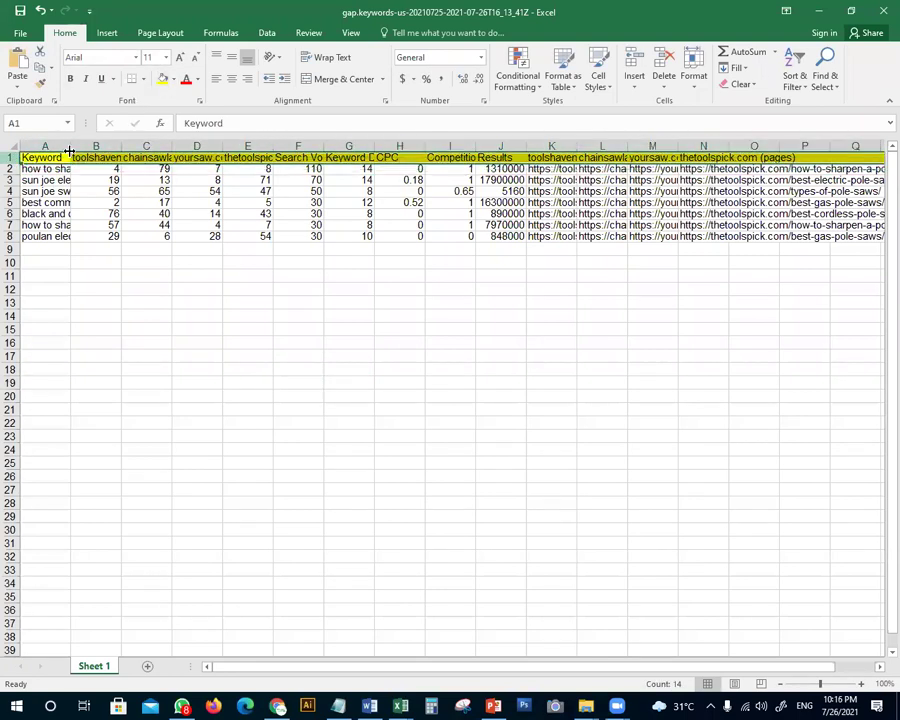
pyautogui.doubleClick(121, 147)
pyautogui.click(379, 402)
# Apply all borders to the header row and autofit the Keyword column A
pyautogui.click(11, 158)
pyautogui.click(146, 82)
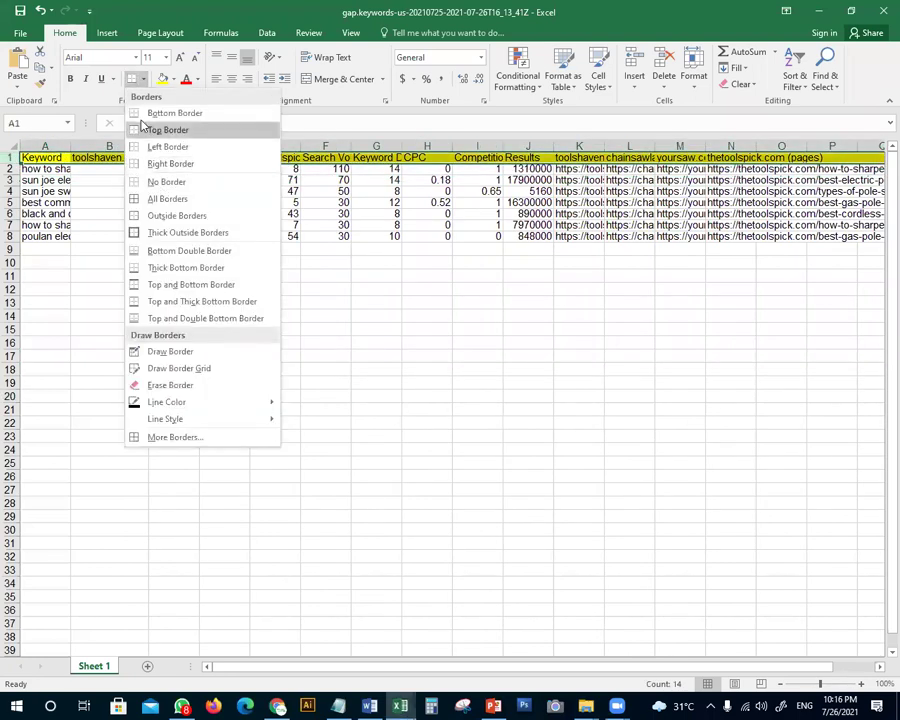
pyautogui.click(156, 197)
pyautogui.click(342, 456)
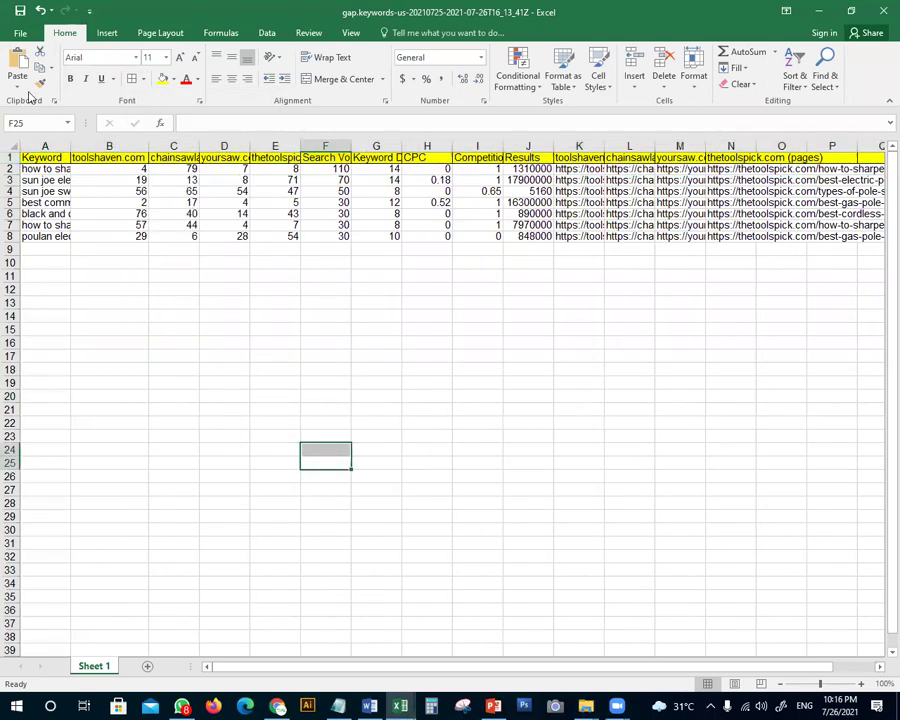
pyautogui.doubleClick(71, 147)
pyautogui.moveTo(356, 437); pyautogui.dragTo(278, 394)
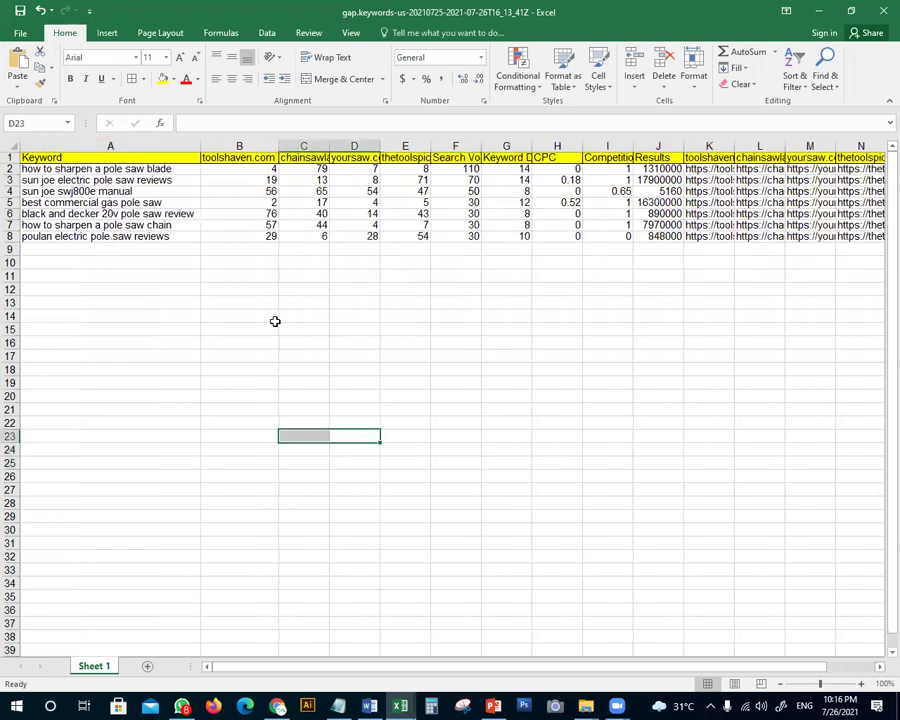
pyautogui.click(102, 331)
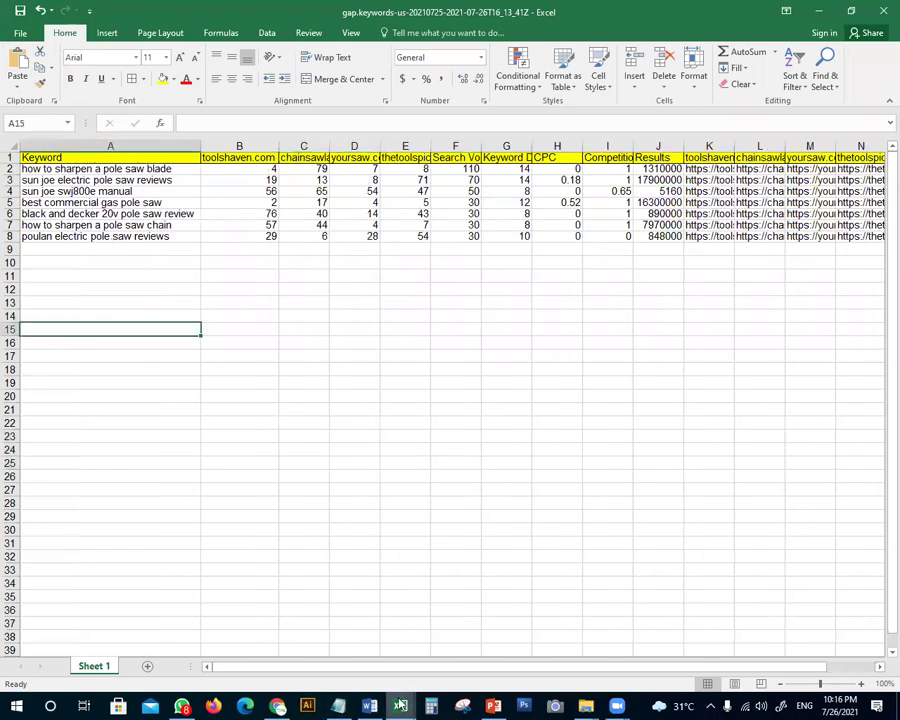
# Check the keyword research steps in the Keyword Research Hack presentation in PowerPoint and return to the Excel keyword workbook
pyautogui.click(495, 706)
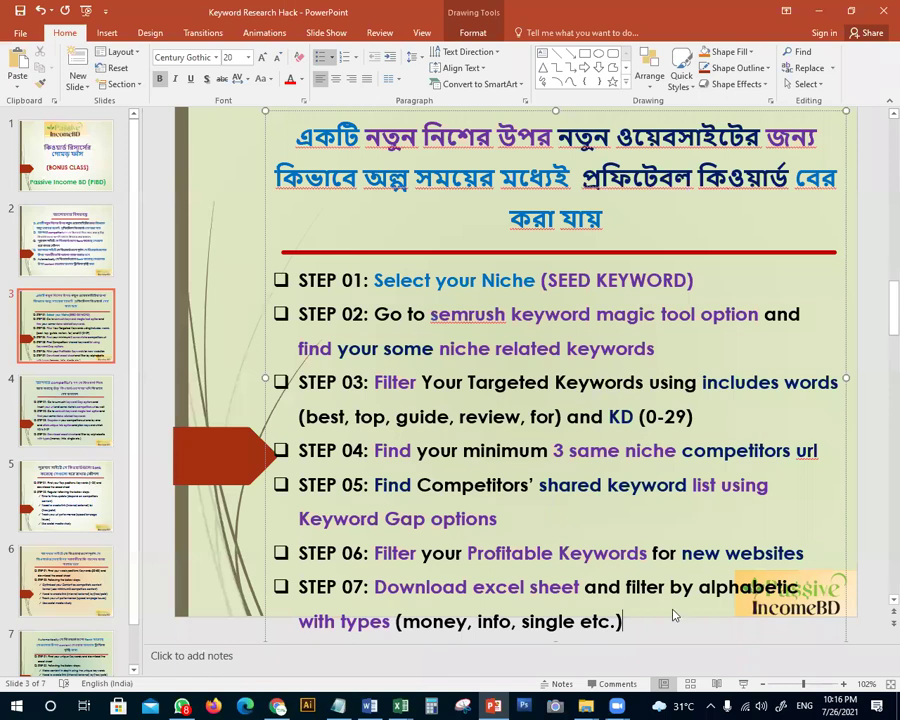
pyautogui.click(400, 706)
pyautogui.click(120, 236)
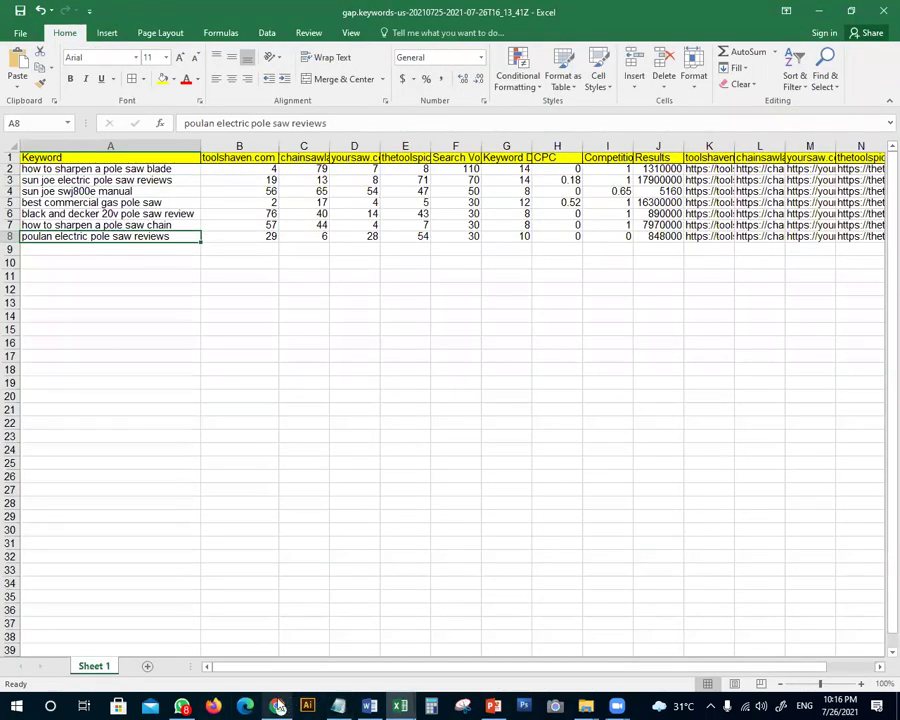
# Return to the Semrush Keyword Gap page in Chrome and set the keyword difficulty filter's custom range to 0 to 29
pyautogui.click(279, 706)
pyautogui.scroll(3, 484, 152)
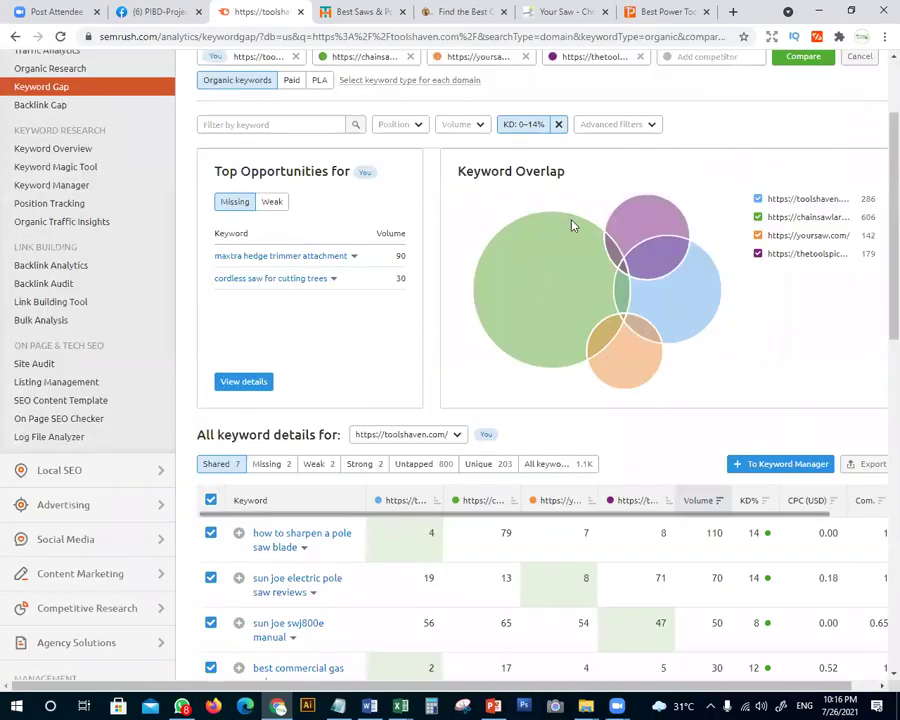
pyautogui.click(539, 128)
pyautogui.write('29')
pyautogui.click(568, 311)
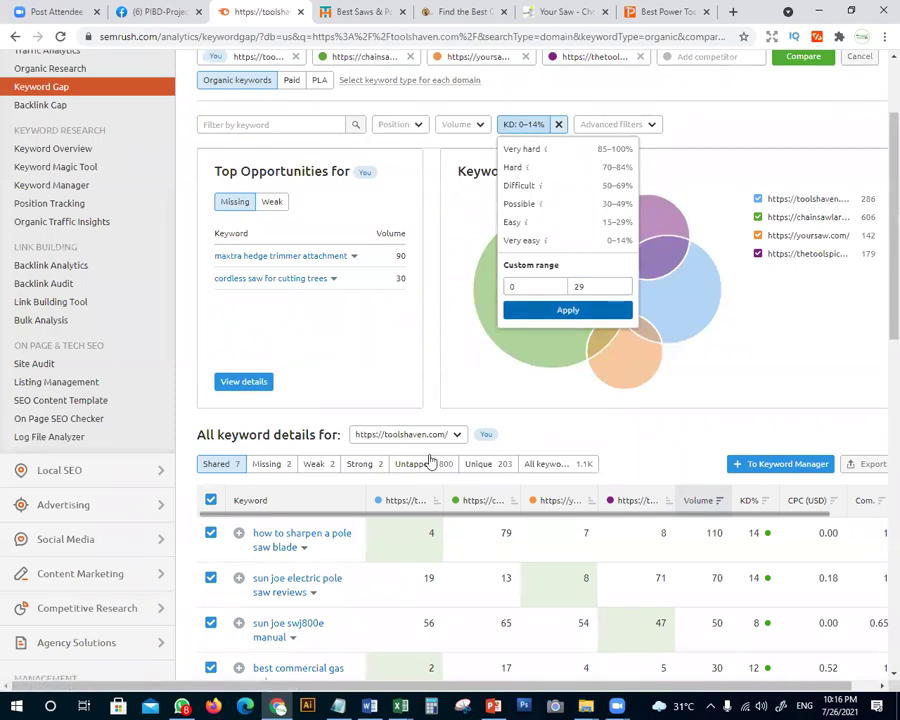
# Select all the shared keywords, export the full list in Excel format and open the downloaded file
pyautogui.click(211, 500)
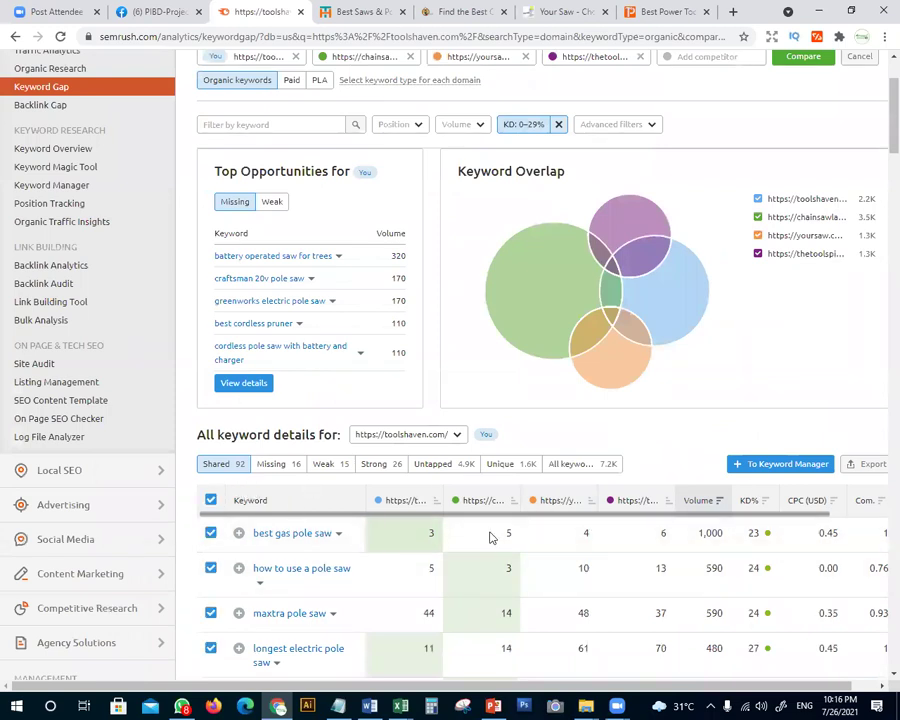
pyautogui.click(865, 466)
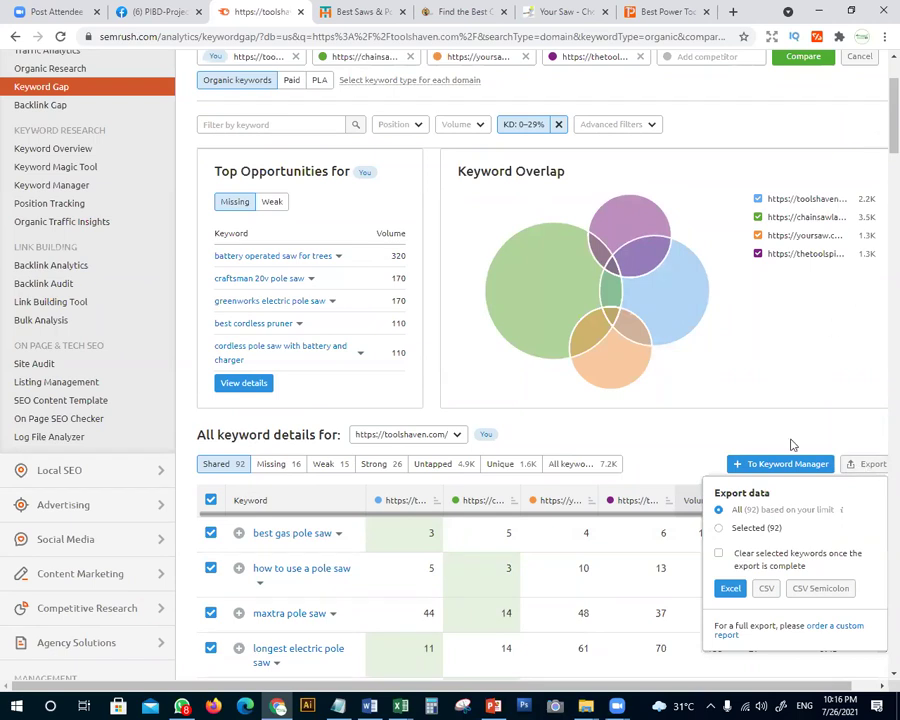
pyautogui.click(731, 589)
pyautogui.click(80, 686)
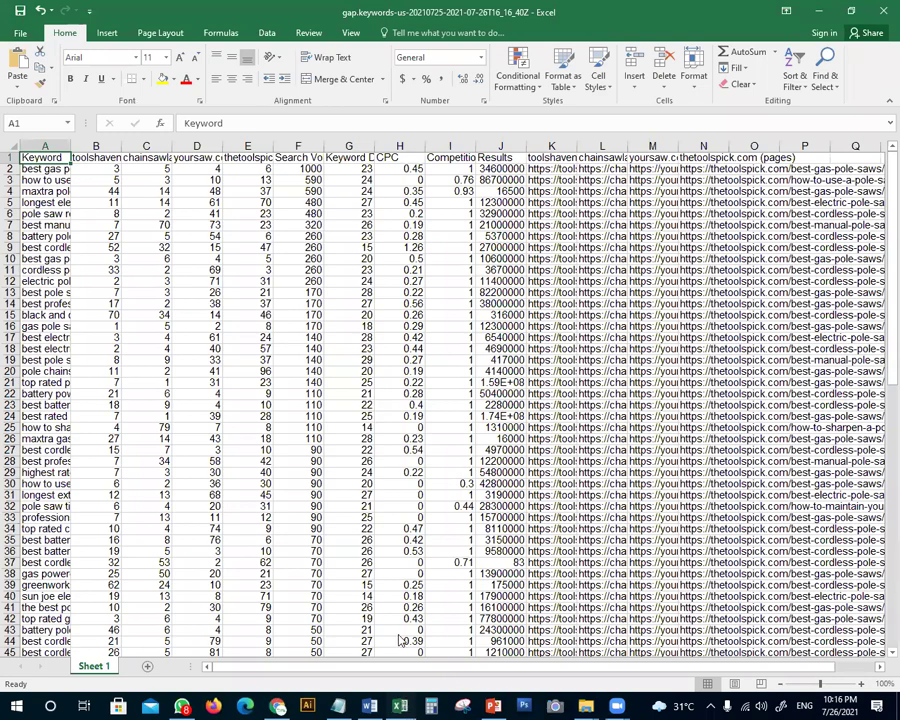
# Go back to the first keyword workbook with the yellow header row and enter the heading "Informative" in cell A12
pyautogui.hotkey('alt', 'Tab')
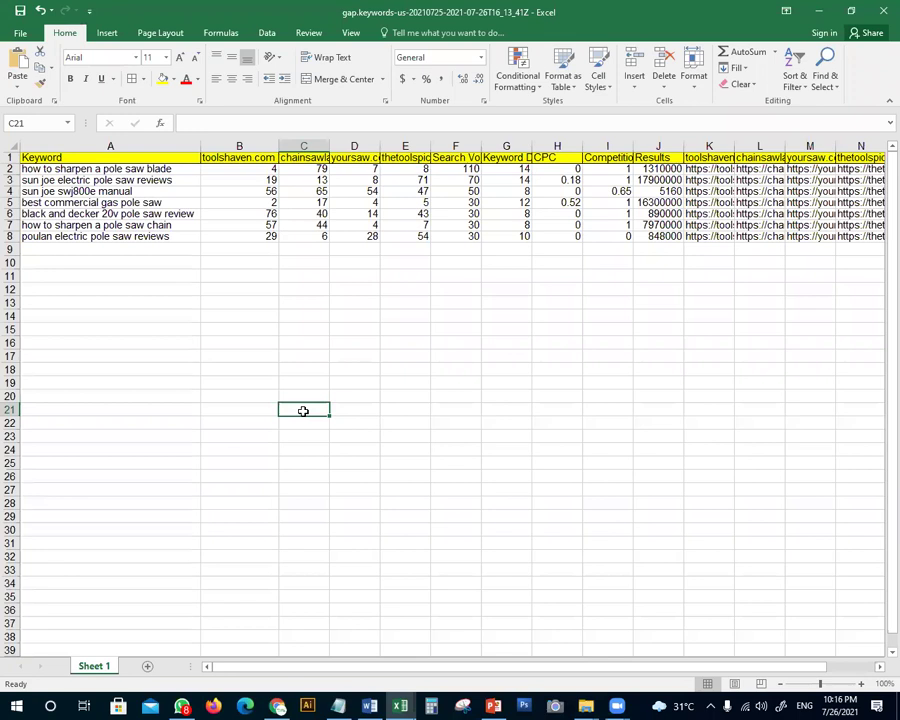
pyautogui.click(62, 289)
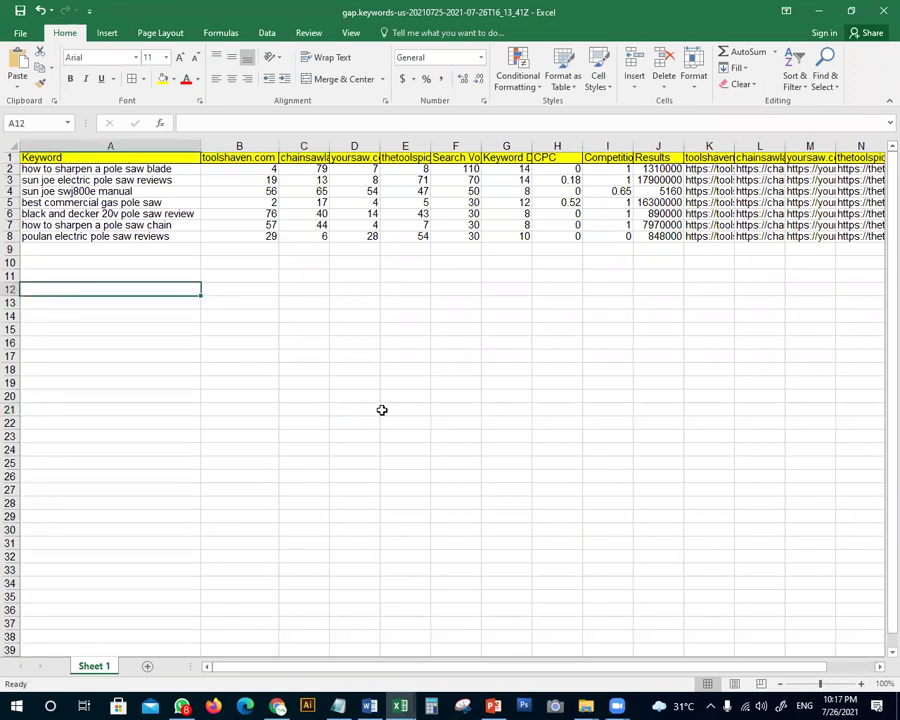
pyautogui.write('Infor')
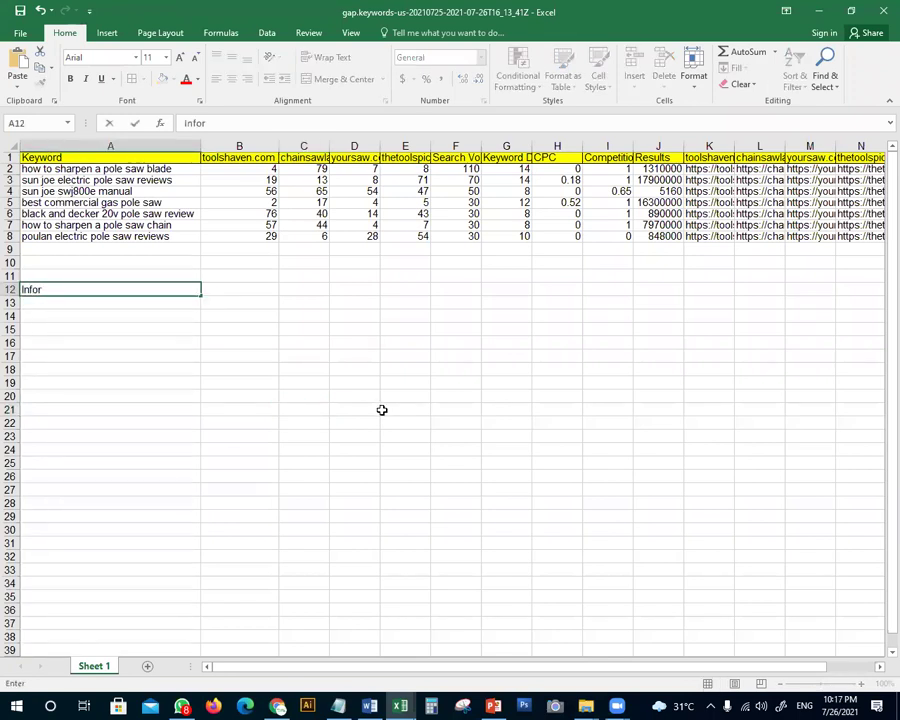
pyautogui.write('mative')
pyautogui.press('Tab')
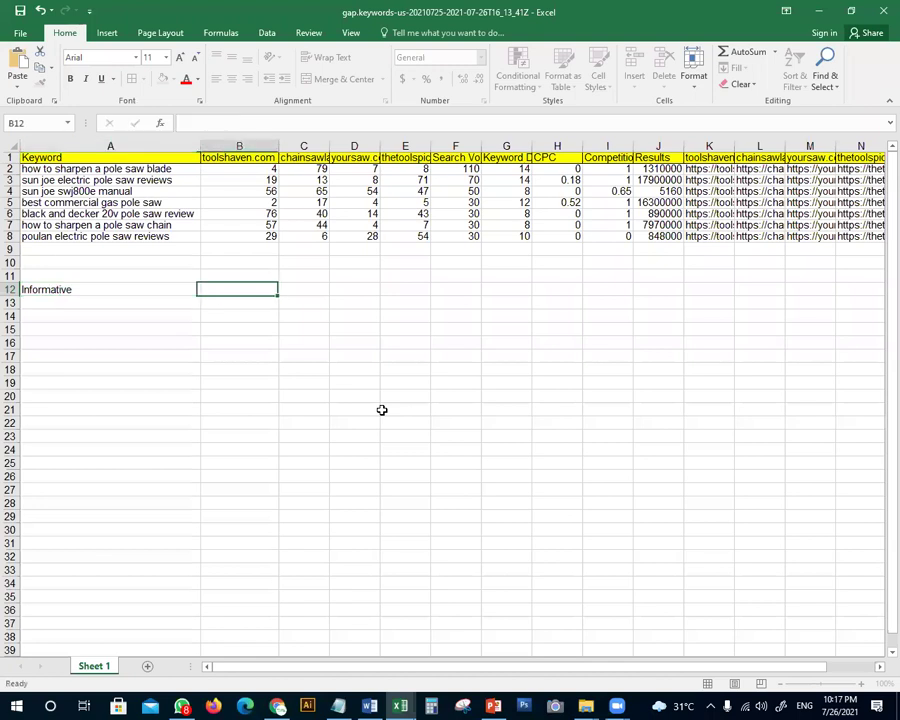
# Enter the heading "Money Keyword" in cell A25 and the heading "Single" in cell A30
pyautogui.click(76, 461)
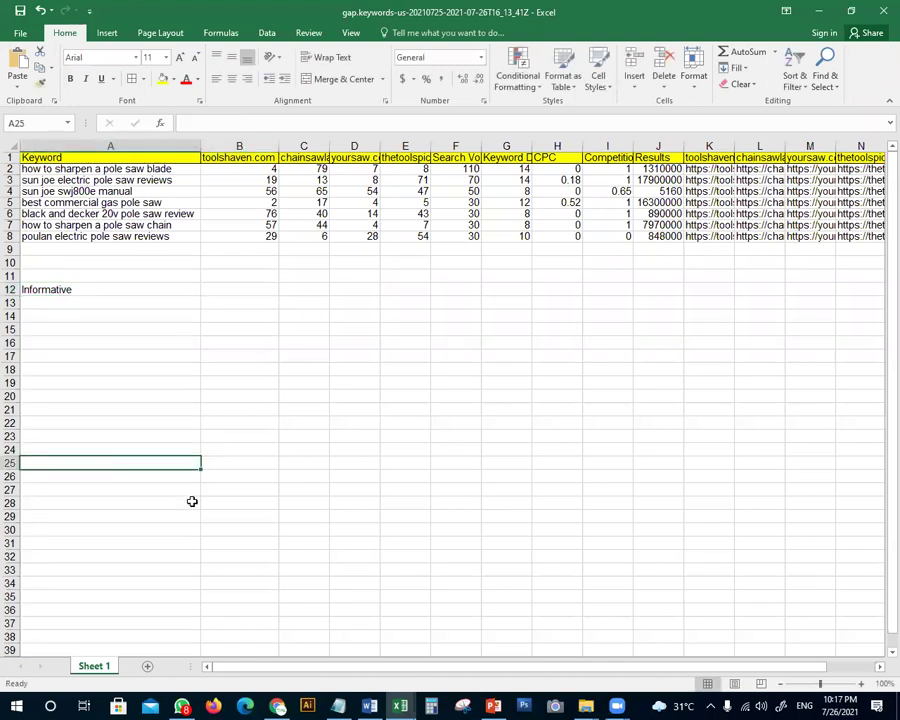
pyautogui.write('Money ')
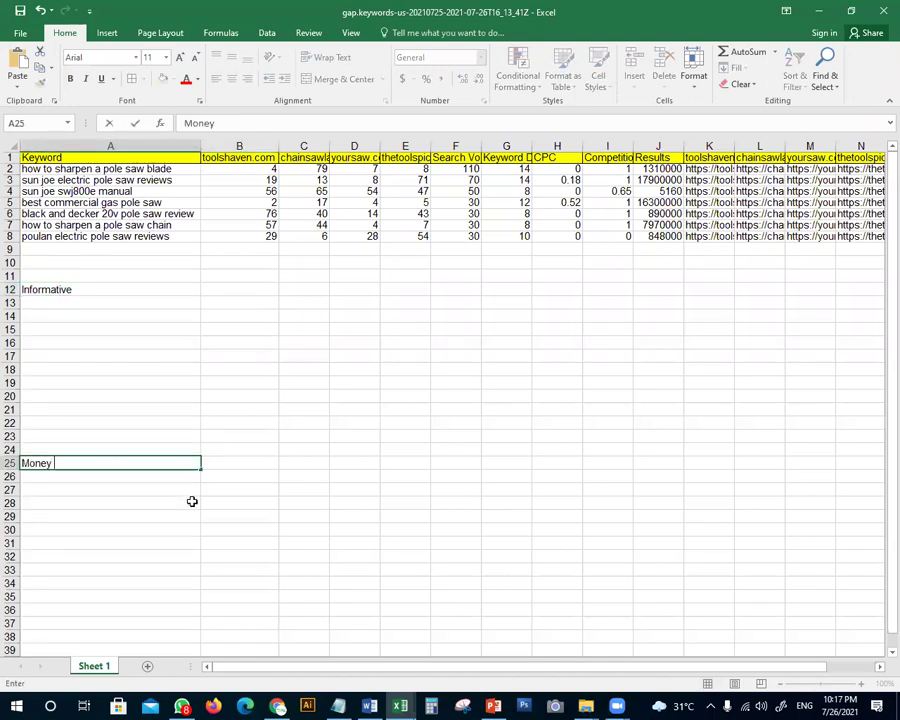
pyautogui.write('Keyword')
pyautogui.press('Return')
pyautogui.press('Return')
pyautogui.press('Return')
pyautogui.press('Return')
pyautogui.press('Return')
pyautogui.write('Si')
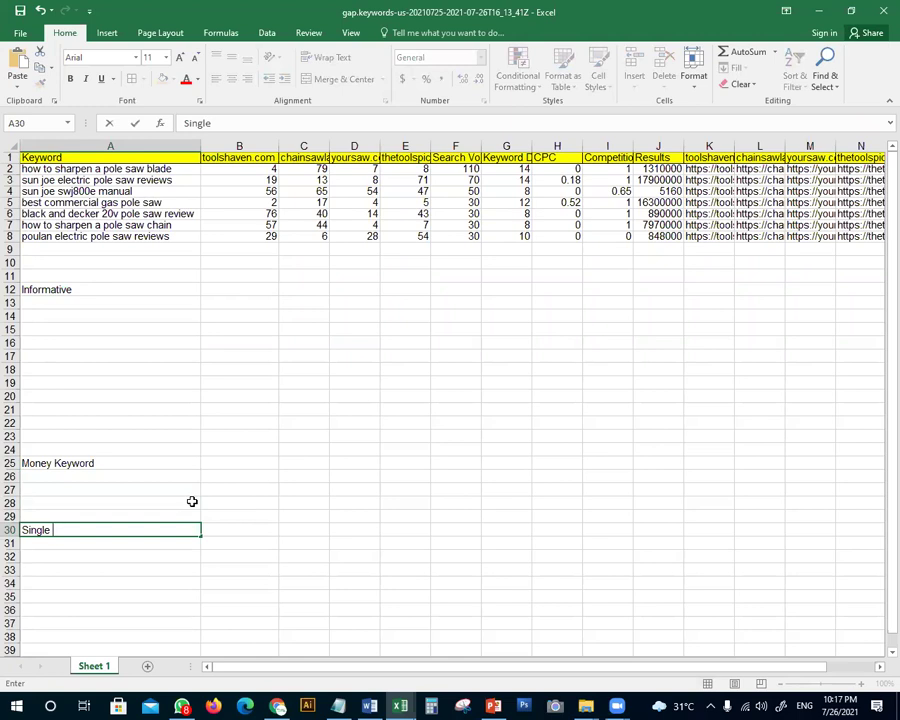
pyautogui.write('ngle')
pyautogui.press('Return')
pyautogui.press('Return')
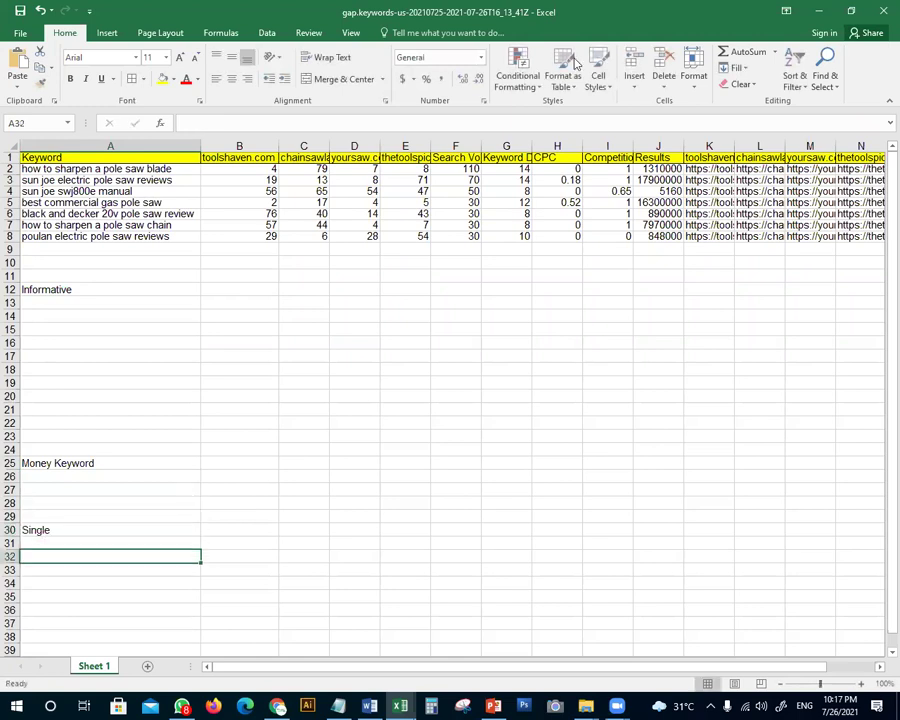
# Move the keyword "how to sharpen a pole saw blade" from cell A2 to A13, under the Informative heading
pyautogui.click(80, 170)
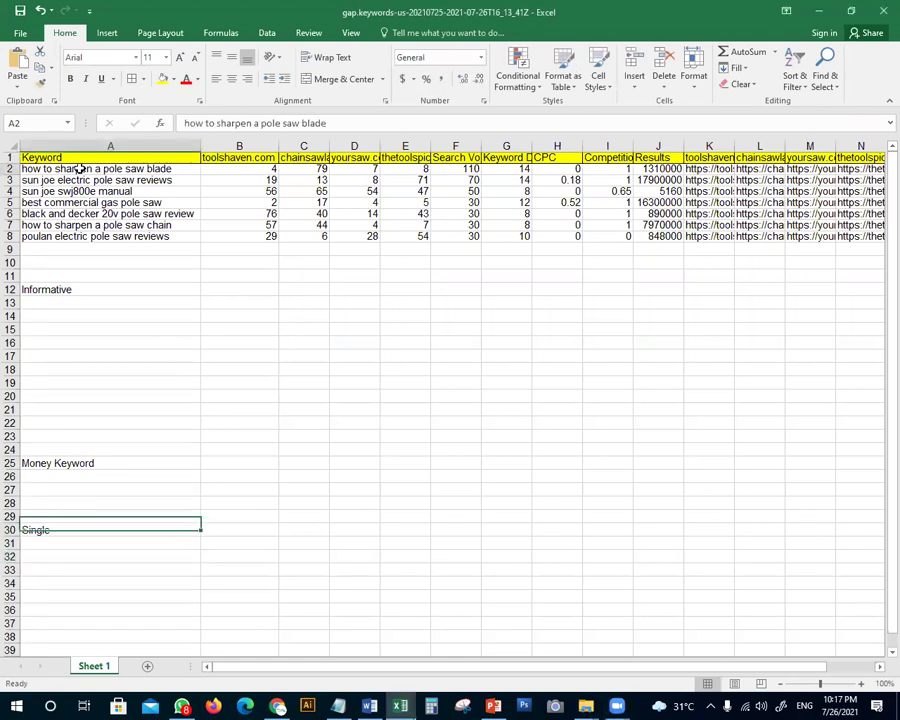
pyautogui.moveTo(328, 123); pyautogui.dragTo(3, 122)
pyautogui.hotkey('ctrl', 'c')
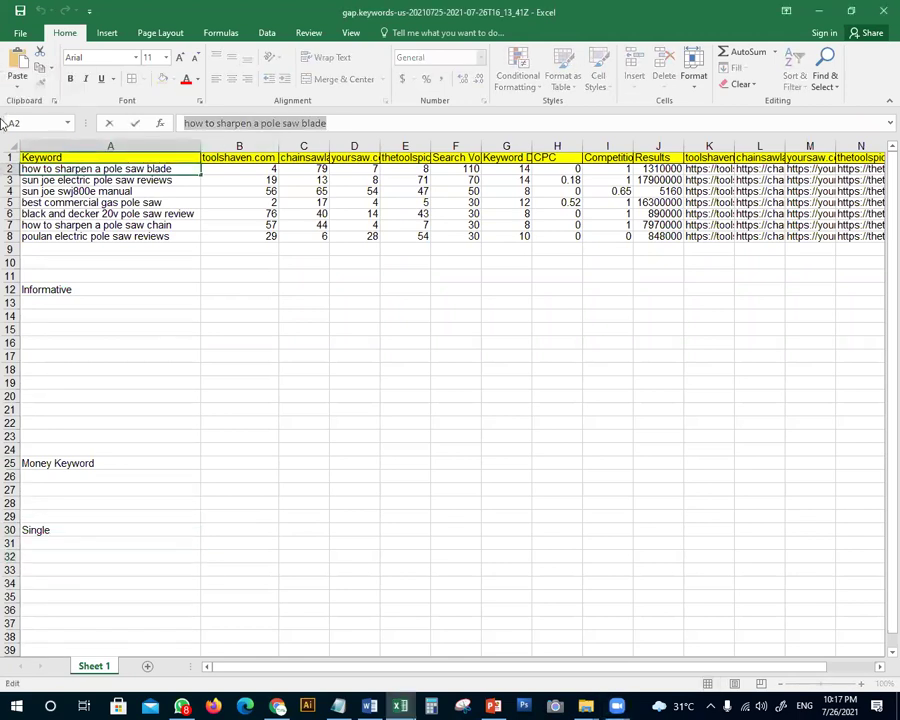
pyautogui.press('Delete')
pyautogui.click(239, 396)
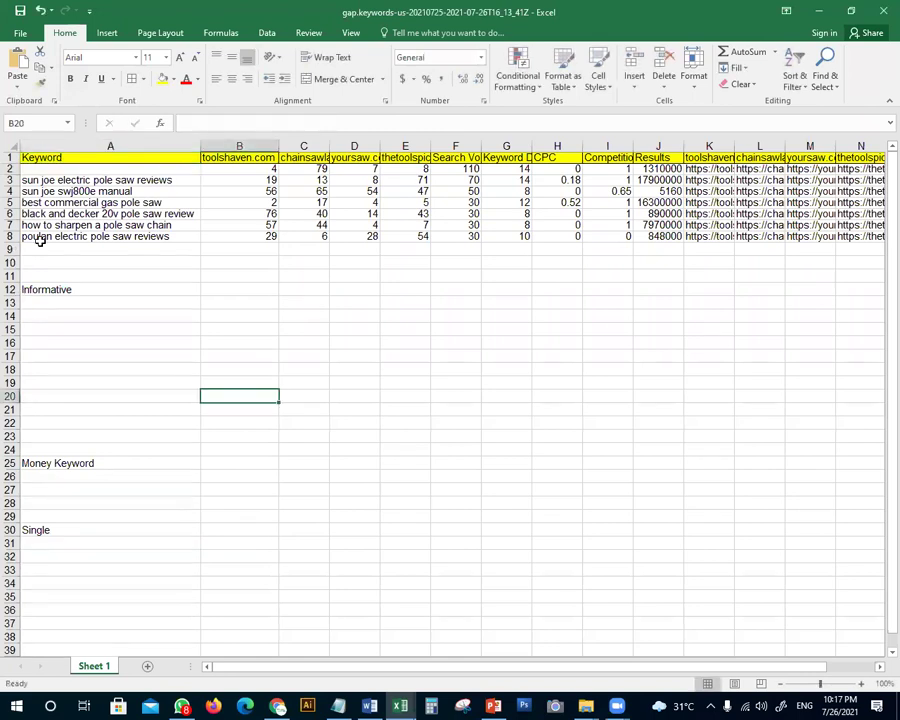
pyautogui.click(36, 303)
pyautogui.hotkey('ctrl', 'v')
# Move the keyword "how to sharpen a pole saw chain" from cell A7 to A14 in the Informative group
pyautogui.click(63, 224)
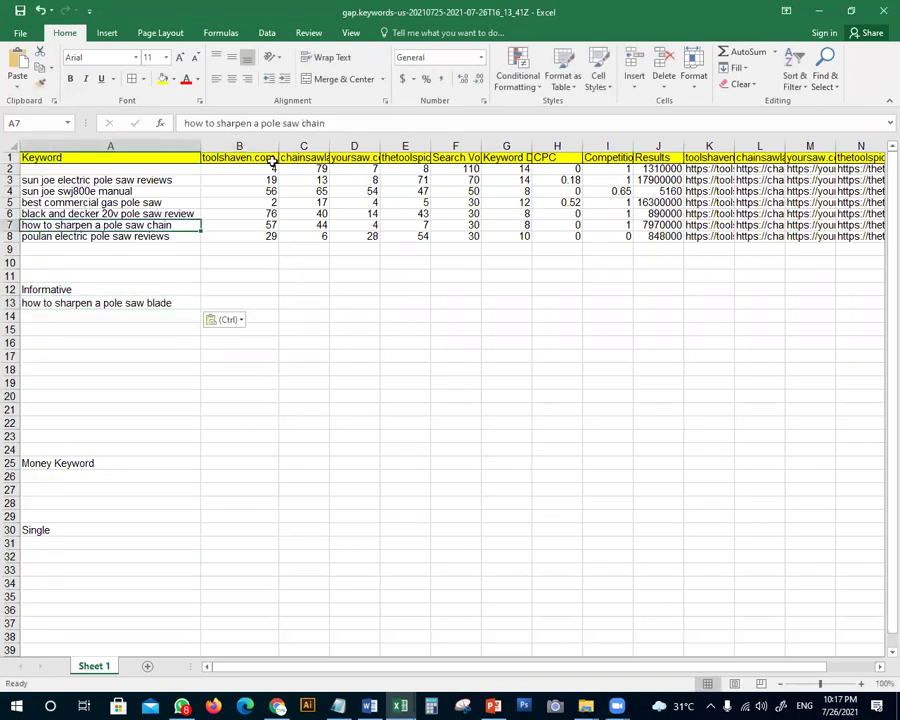
pyautogui.moveTo(350, 124); pyautogui.dragTo(184, 124)
pyautogui.hotkey('ctrl', 'x')
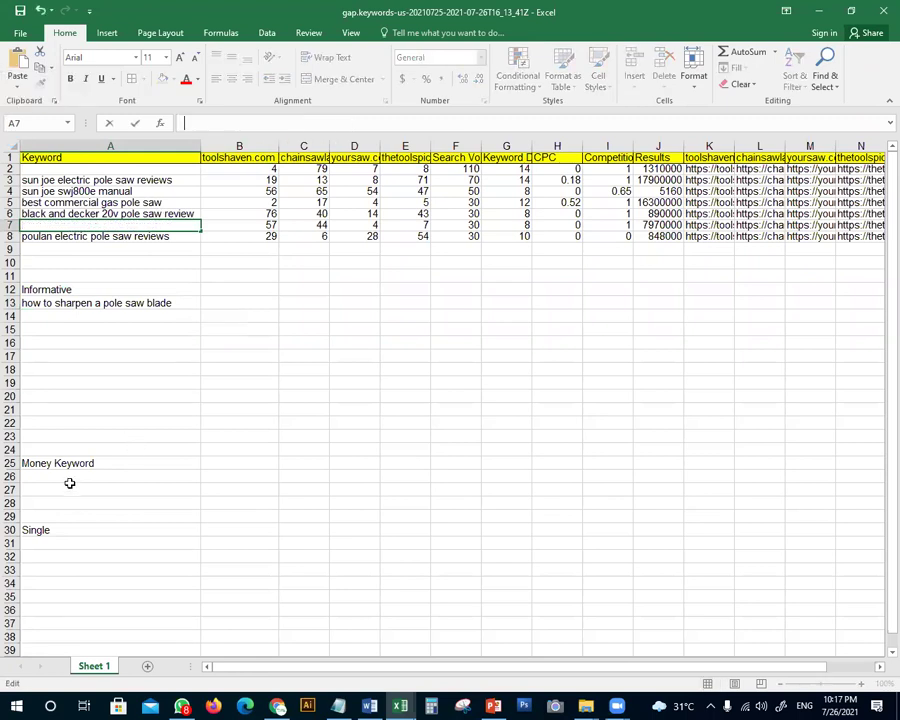
pyautogui.click(56, 314)
pyautogui.hotkey('ctrl', 'v')
# Format the Informative, Money Keyword and Single headings with yellow fill and red text
pyautogui.click(64, 289)
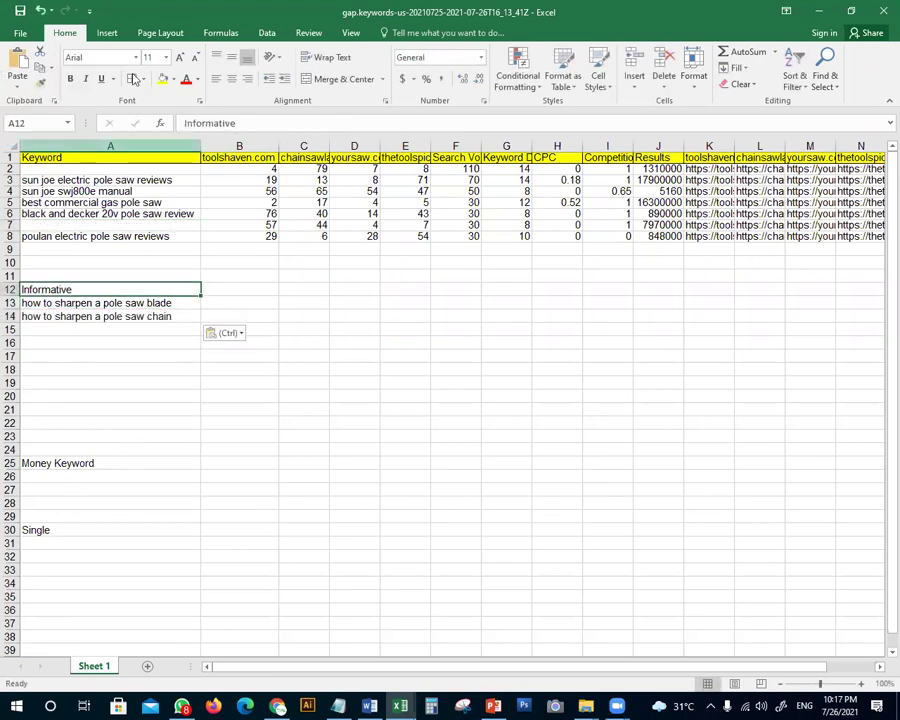
pyautogui.click(162, 78)
pyautogui.click(186, 78)
pyautogui.click(228, 441)
pyautogui.click(44, 462)
pyautogui.click(162, 78)
pyautogui.click(186, 78)
pyautogui.click(45, 529)
pyautogui.click(162, 78)
pyautogui.click(186, 78)
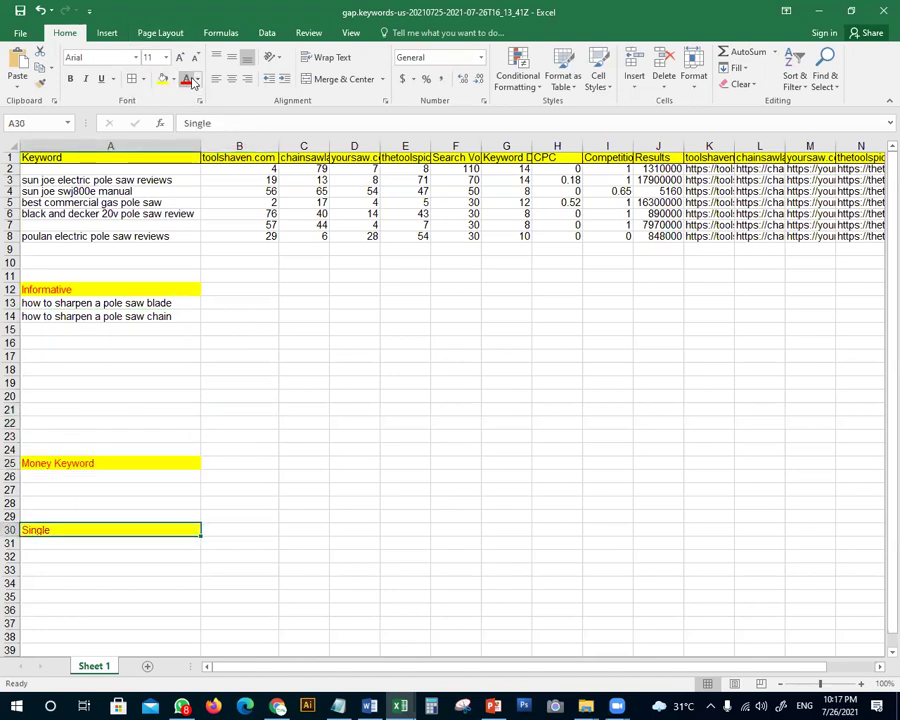
pyautogui.click(303, 422)
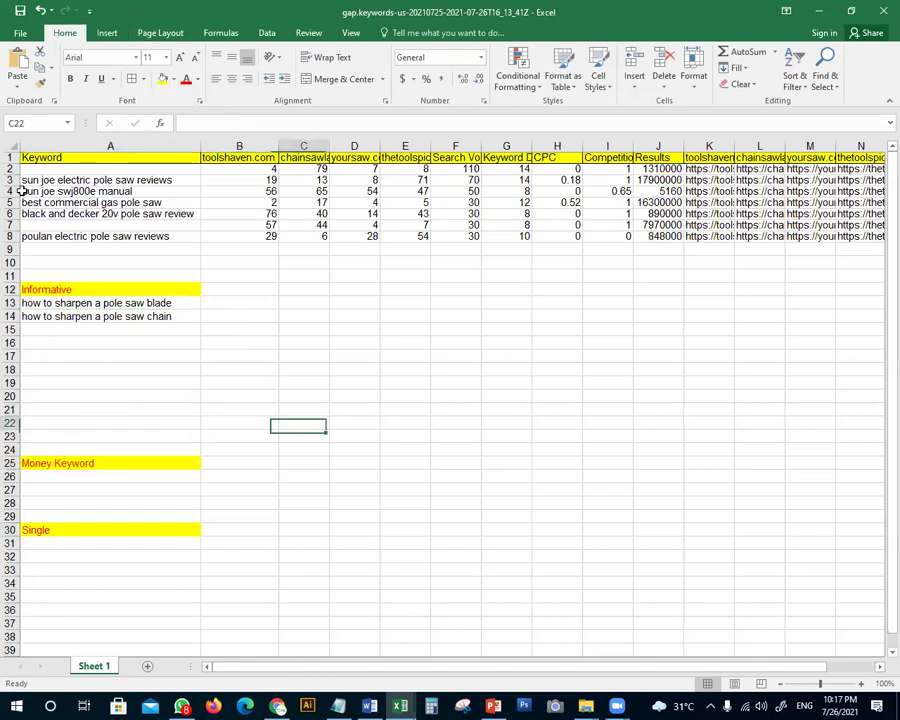
# Move the keyword "sun joe swj800e manual" from cell A4 to A31, under the Single heading
pyautogui.click(150, 191)
pyautogui.moveTo(293, 122); pyautogui.dragTo(182, 122)
pyautogui.hotkey('ctrl', 'x')
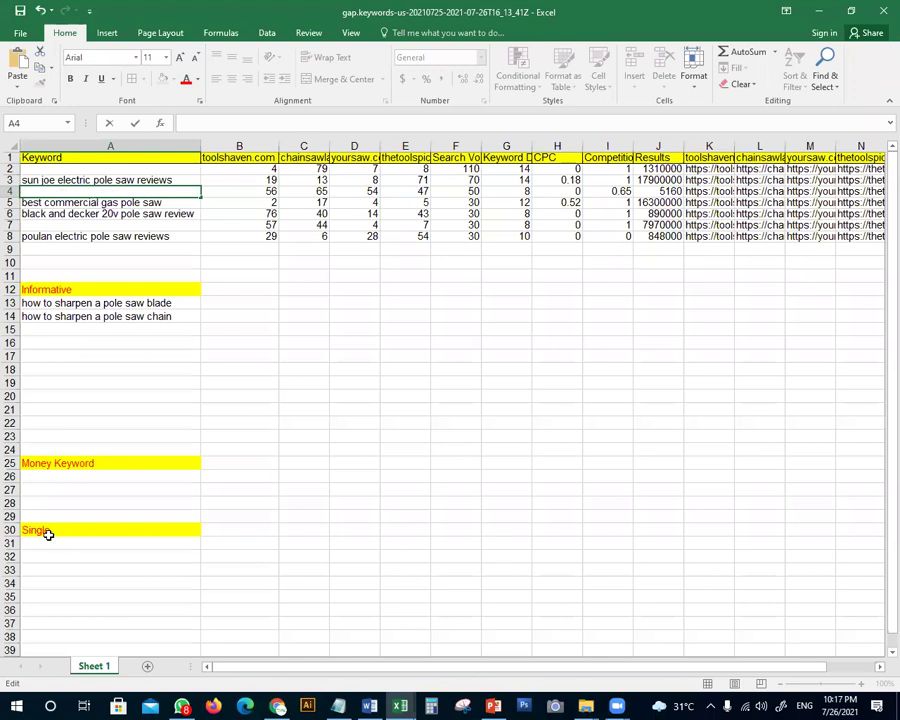
pyautogui.click(106, 545)
pyautogui.hotkey('ctrl', 'v')
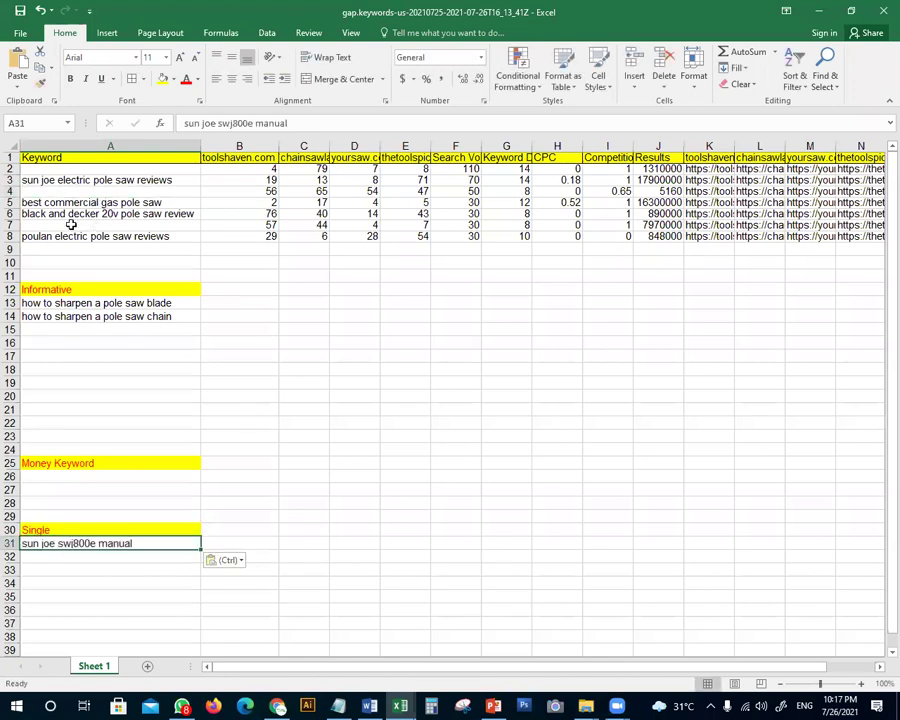
# Move the keyword "sun joe electric pole saw reviews" from cell A3 to A32 in the Single group
pyautogui.click(66, 180)
pyautogui.moveTo(360, 123); pyautogui.dragTo(182, 123)
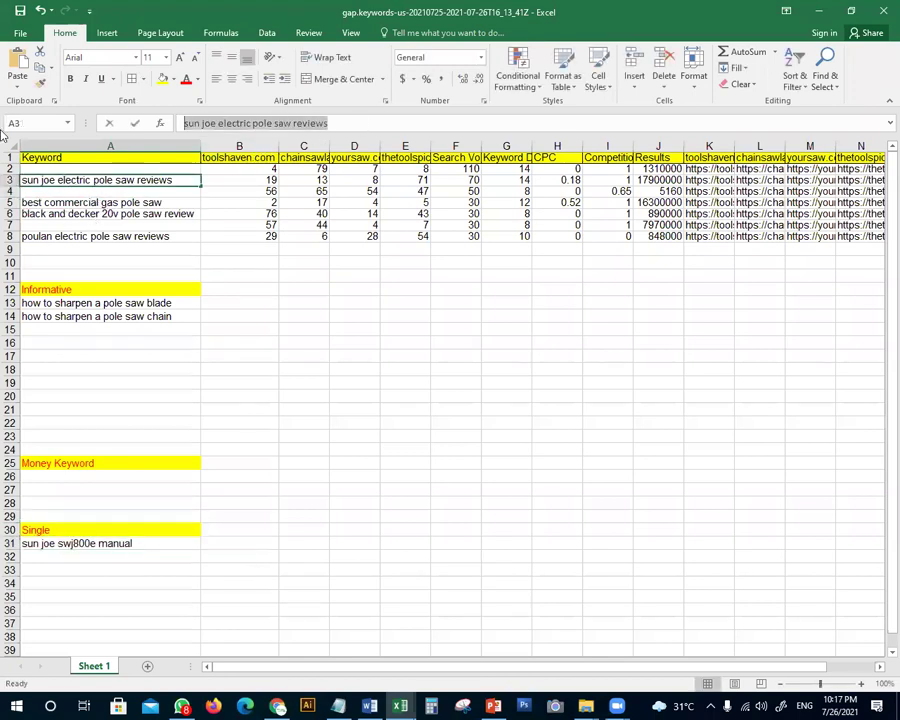
pyautogui.hotkey('ctrl', 'x')
pyautogui.click(150, 562)
pyautogui.hotkey('ctrl', 'v')
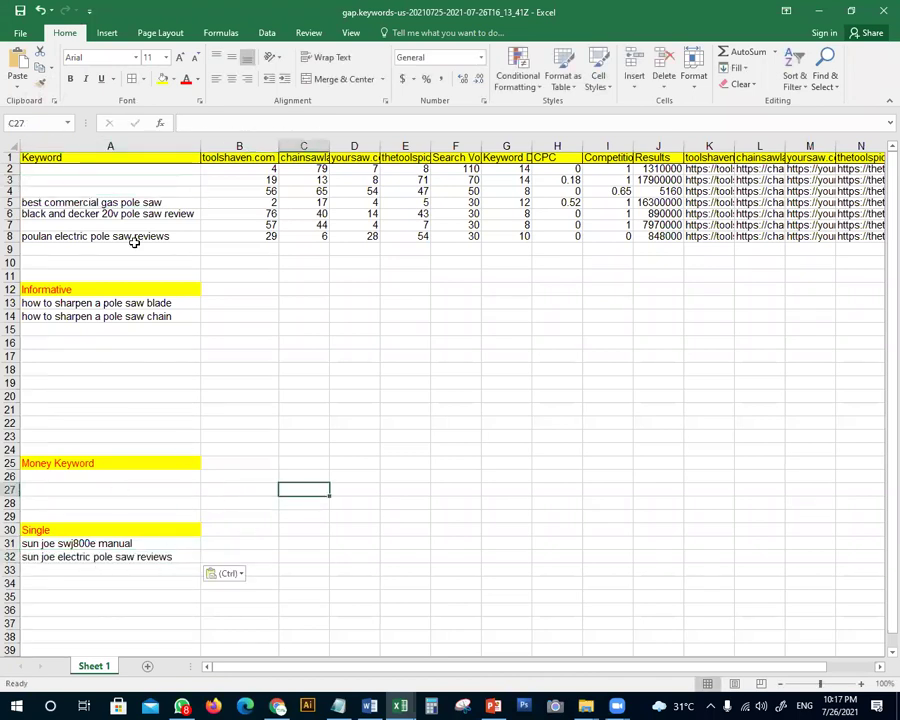
# Move the remaining keywords in A5:A8 to the cells starting at A26, under the Money Keyword heading
pyautogui.click(172, 201)
pyautogui.moveTo(172, 201); pyautogui.dragTo(120, 237)
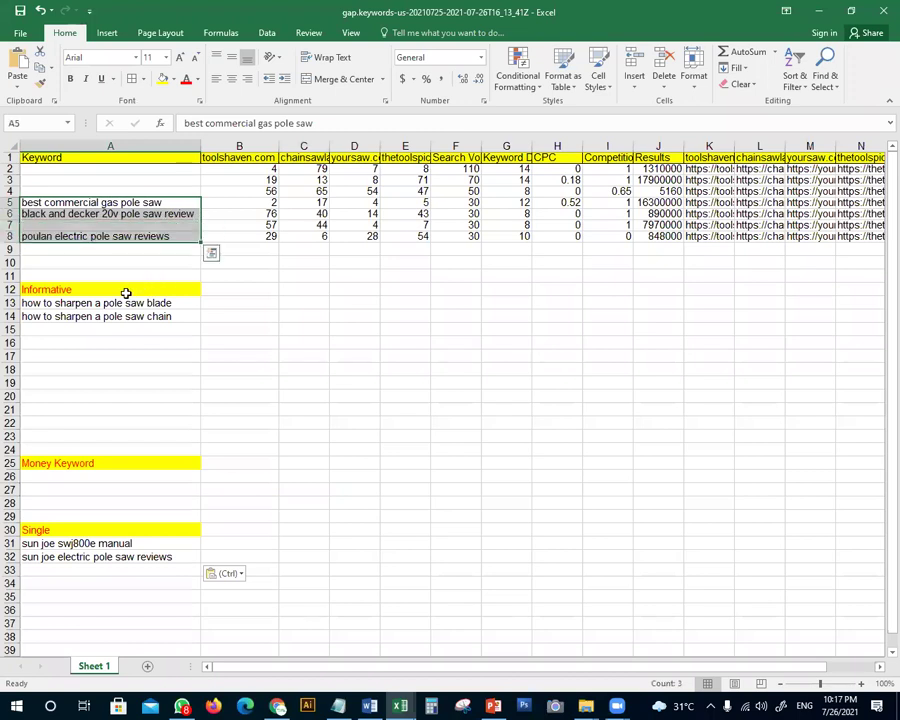
pyautogui.hotkey('ctrl', 'c')
pyautogui.click(165, 487)
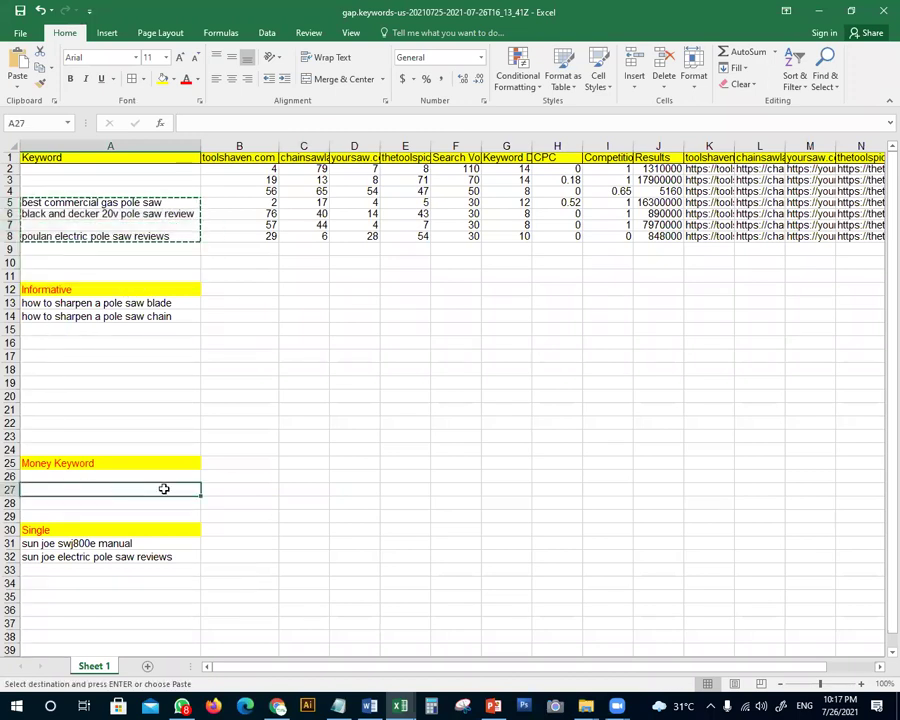
pyautogui.hotkey('ctrl', 'v')
pyautogui.hotkey('ctrl', 'z')
pyautogui.click(259, 494)
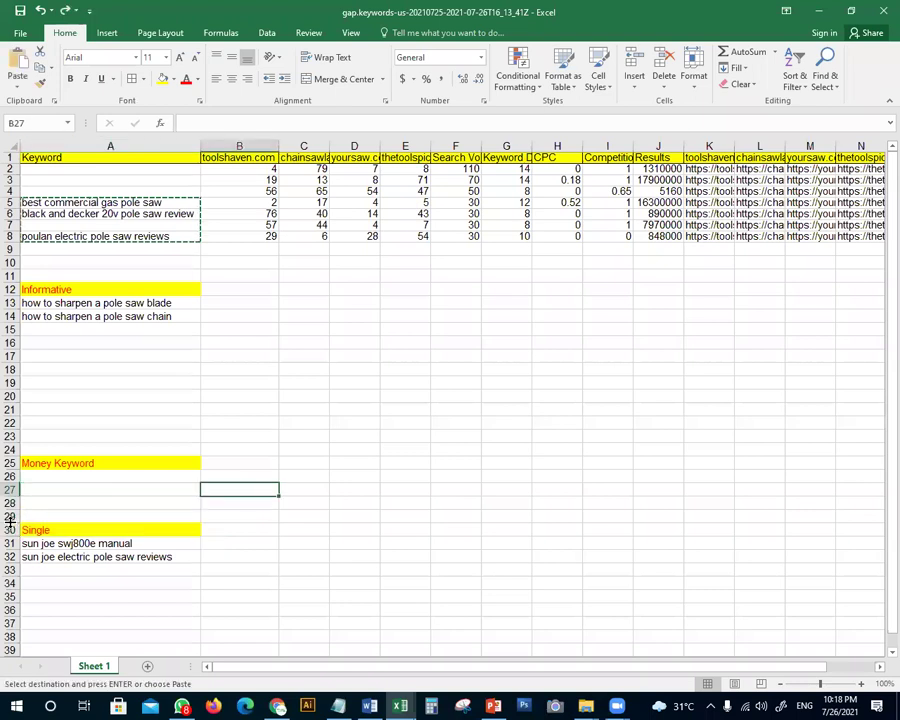
pyautogui.click(32, 476)
pyautogui.press('Return')
pyautogui.hotkey('ctrl', 'q')
pyautogui.click(312, 491)
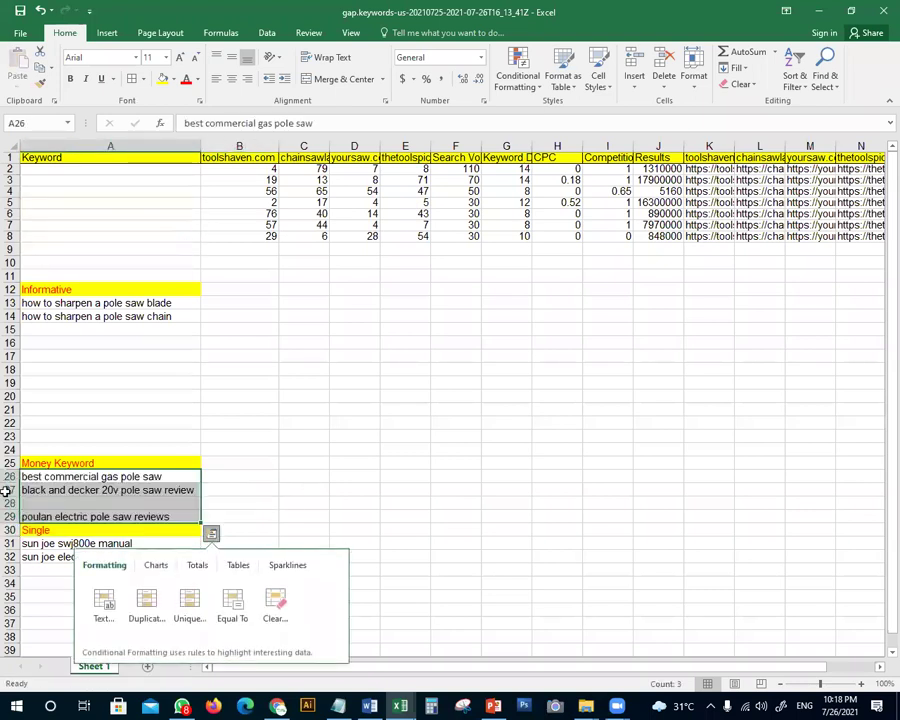
# Delete the empty row 28 among the money keywords and insert a blank row above the Single heading
pyautogui.rightClick(13, 504)
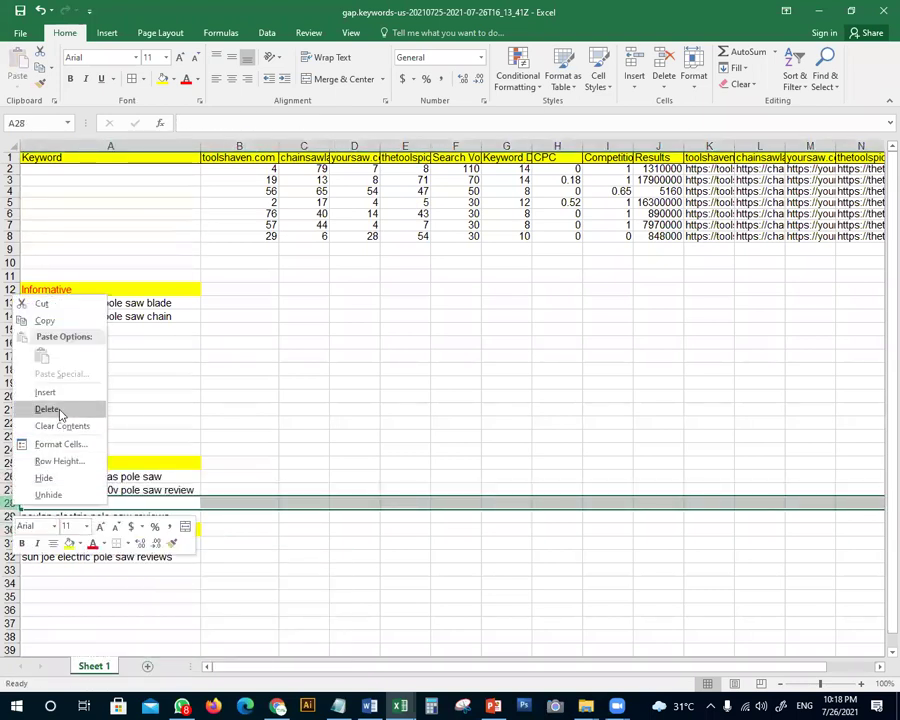
pyautogui.click(46, 409)
pyautogui.click(300, 530)
pyautogui.rightClick(9, 516)
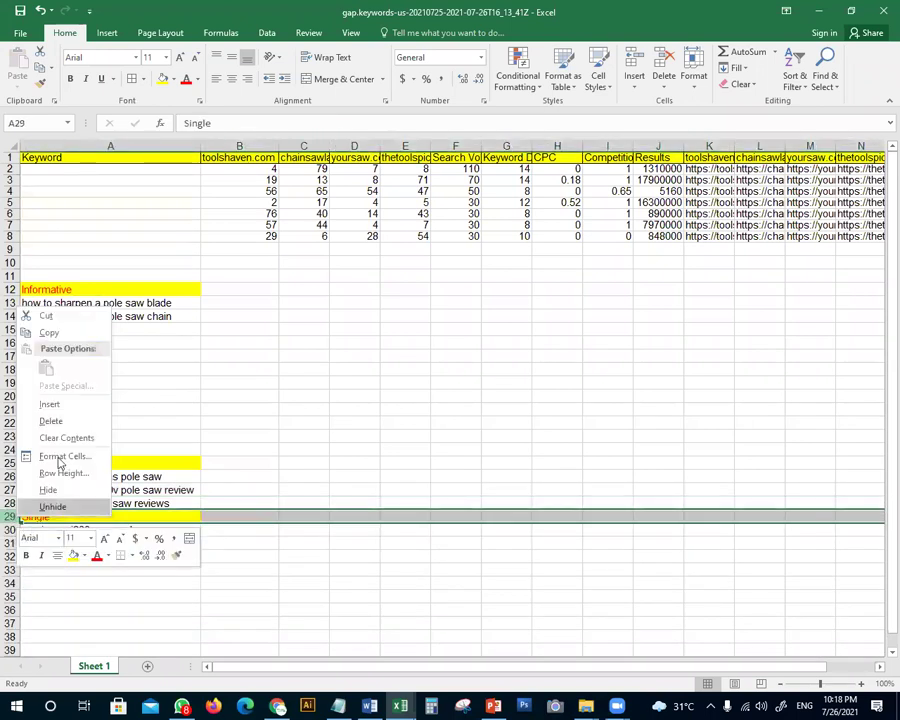
pyautogui.click(58, 405)
pyautogui.click(245, 358)
# Delete the nine surplus blank rows between the Informative and Money Keyword groups, keeping one blank row between them
pyautogui.moveTo(14, 337); pyautogui.dragTo(14, 335)
pyautogui.moveTo(132, 378); pyautogui.dragTo(124, 370)
pyautogui.moveTo(13, 331); pyautogui.dragTo(16, 434)
pyautogui.rightClick(16, 414)
pyautogui.click(70, 527)
pyautogui.click(401, 487)
# Enlarge the sheet view and review the keywords grouped under the Informative, Money Keyword and Single headings
pyautogui.scroll(1, 372, 460)
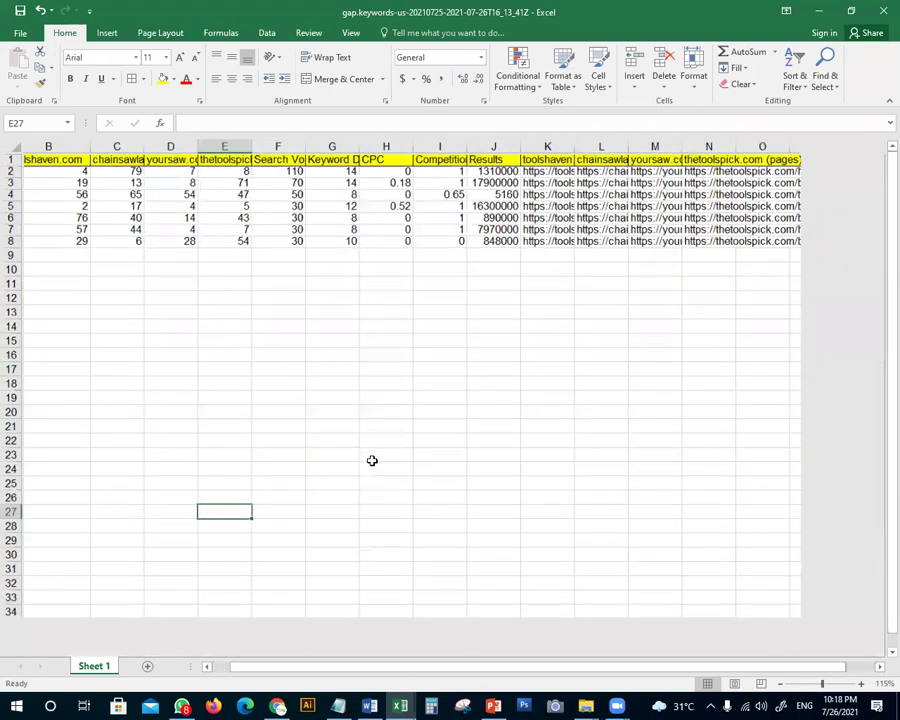
pyautogui.hscroll(1, 452, 662)
pyautogui.scroll(1, 287, 527)
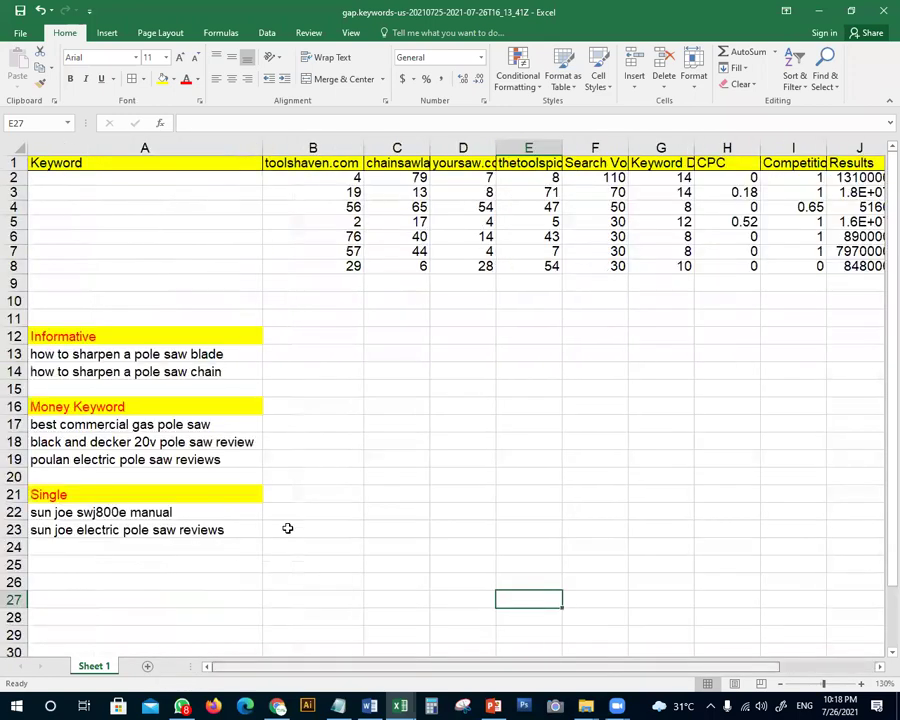
pyautogui.click(346, 528)
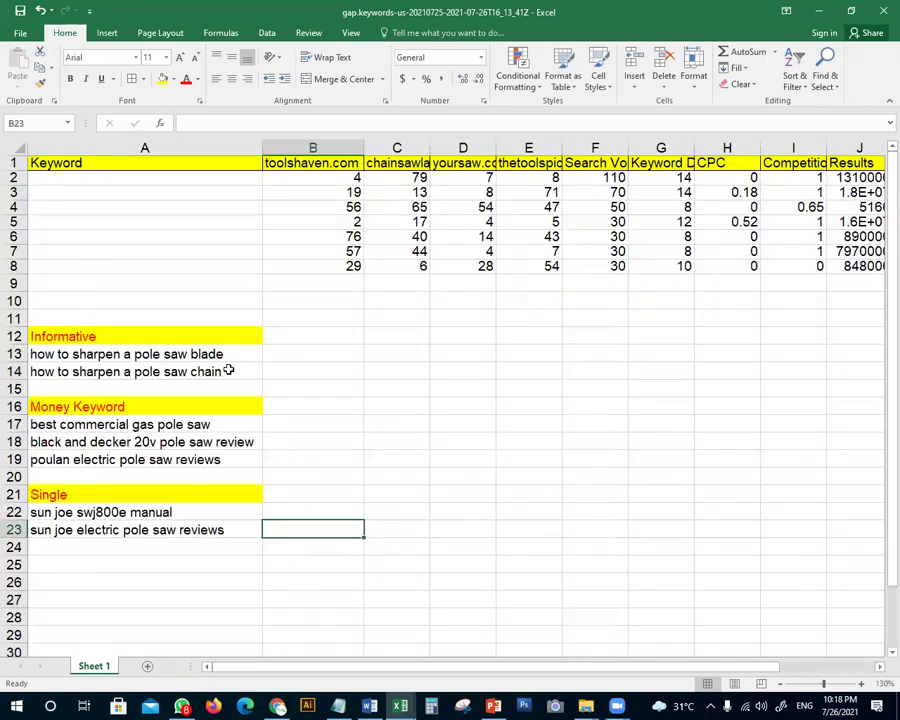
pyautogui.click(272, 355)
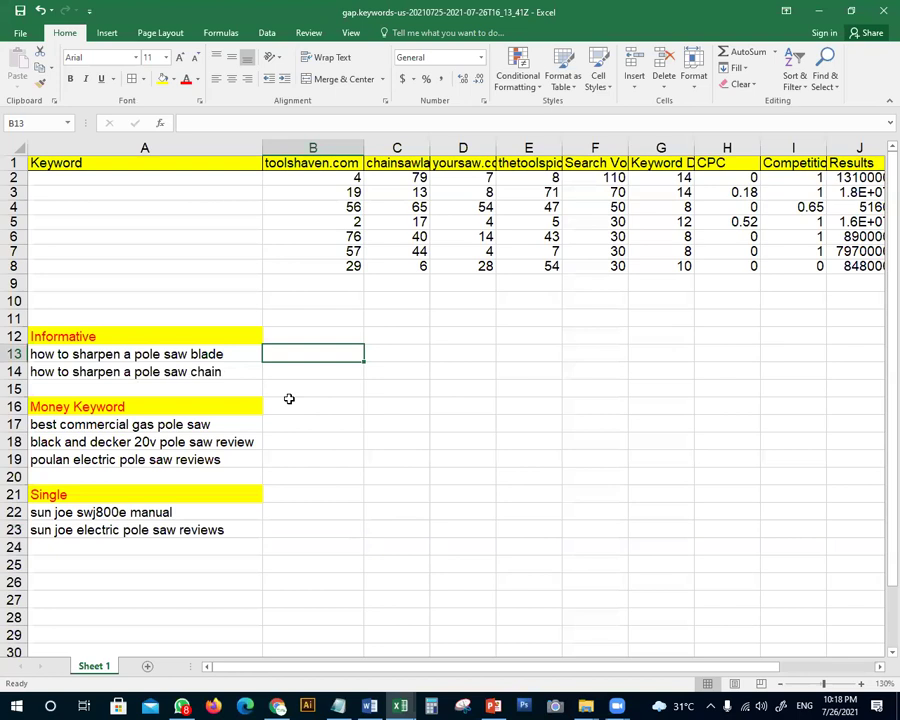
pyautogui.click(397, 279)
pyautogui.click(245, 406)
pyautogui.moveTo(231, 357); pyautogui.dragTo(230, 374)
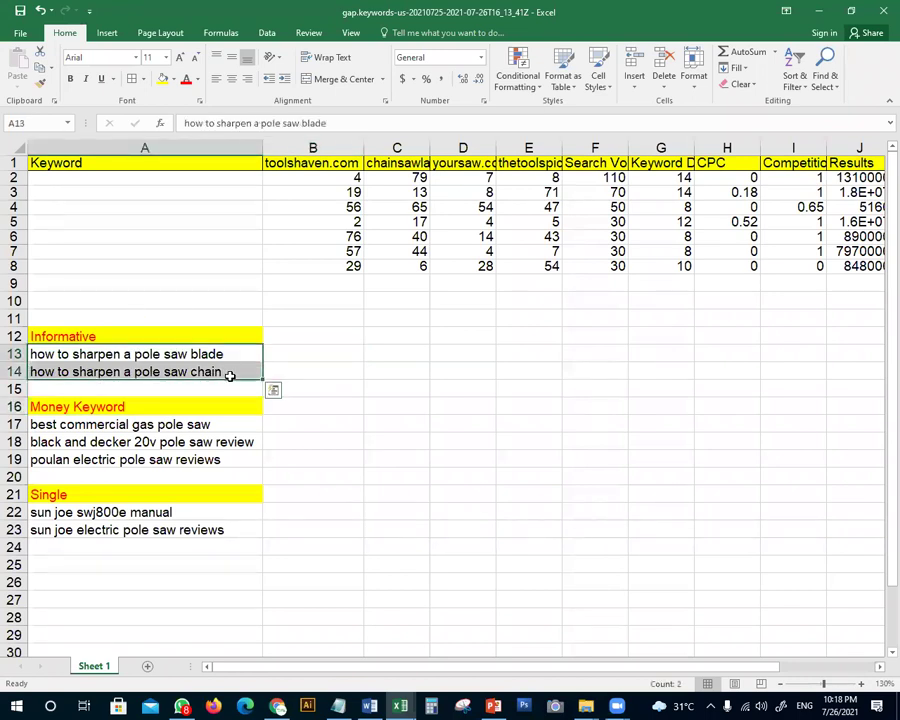
pyautogui.moveTo(200, 424); pyautogui.dragTo(185, 460)
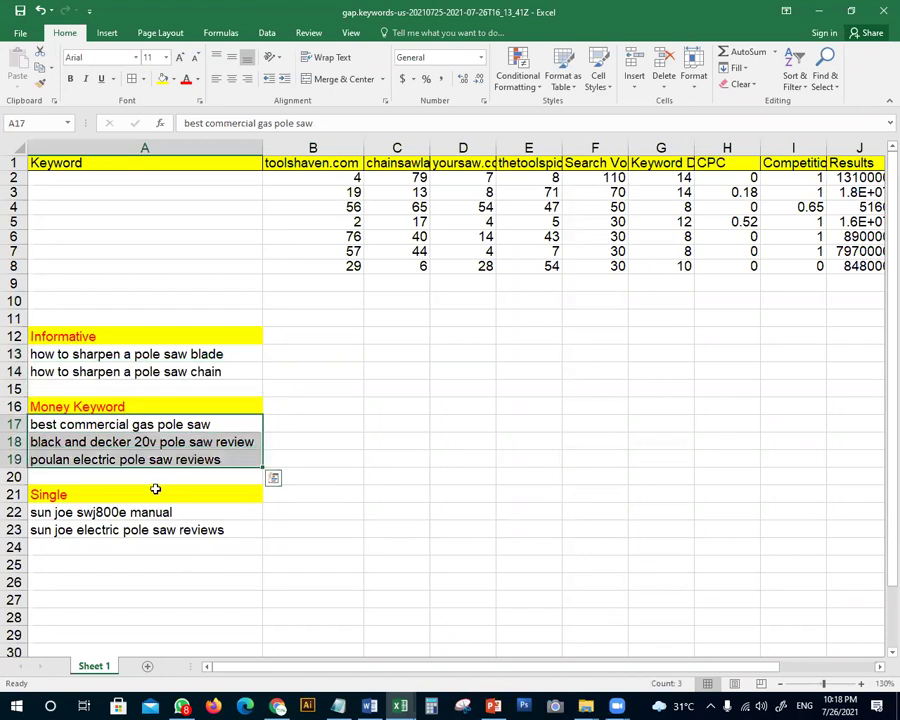
pyautogui.moveTo(189, 524); pyautogui.dragTo(160, 526)
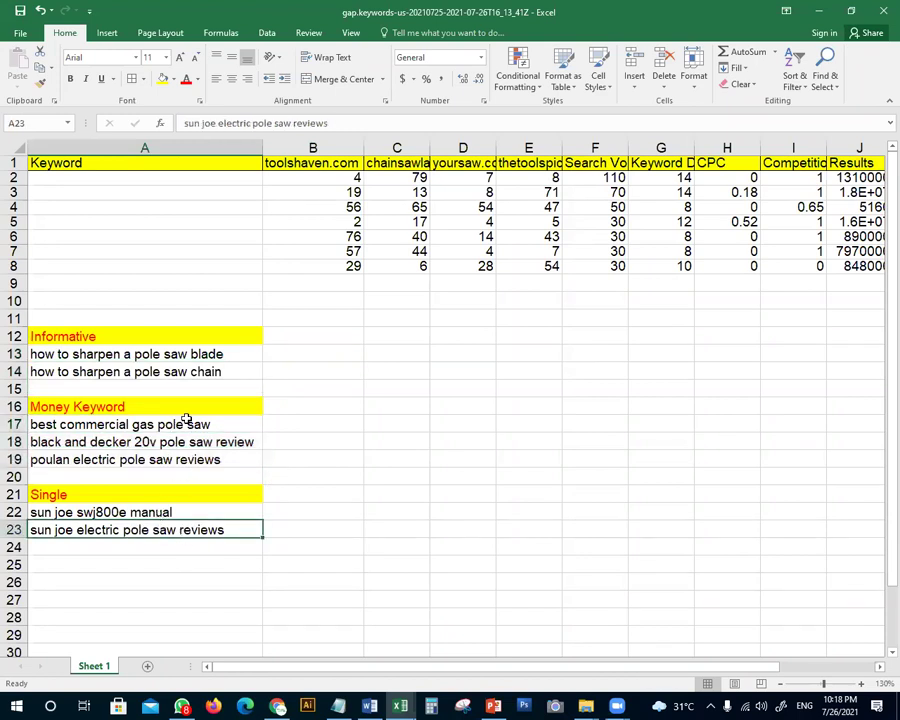
pyautogui.click(231, 425)
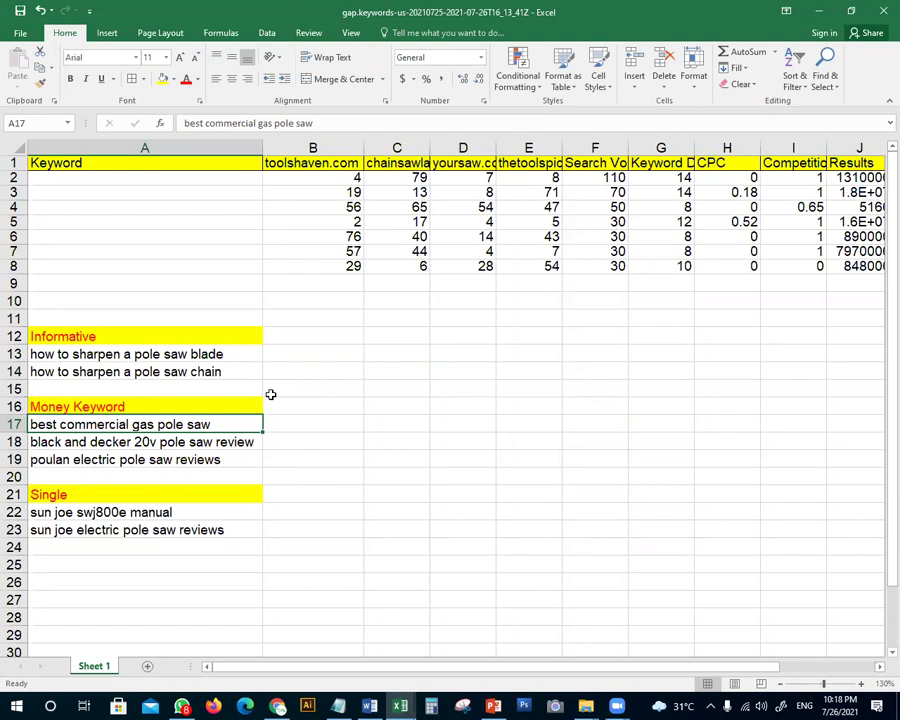
pyautogui.click(405, 477)
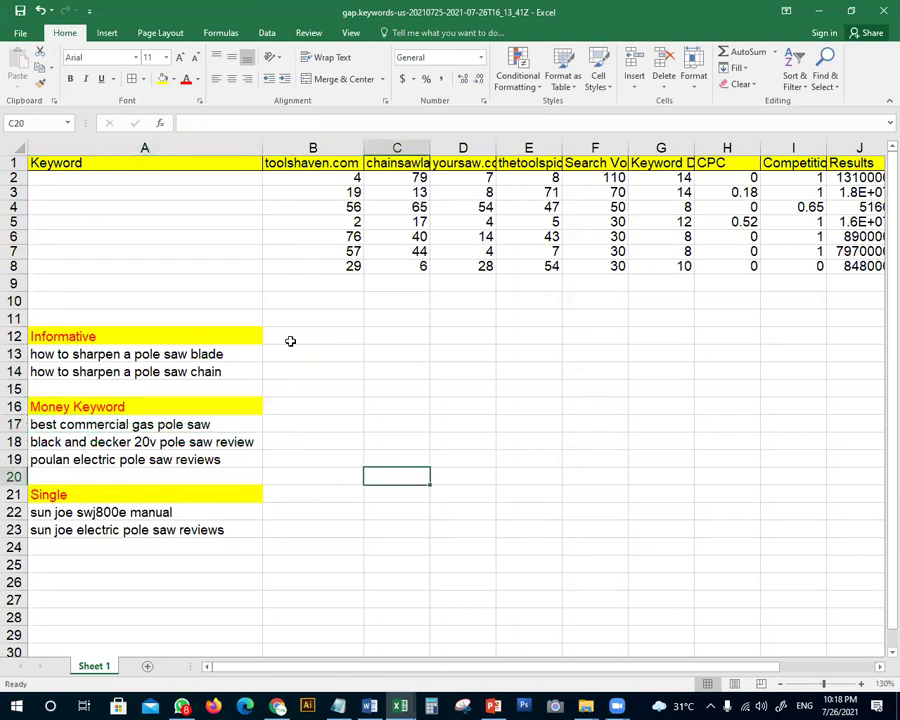
pyautogui.click(350, 374)
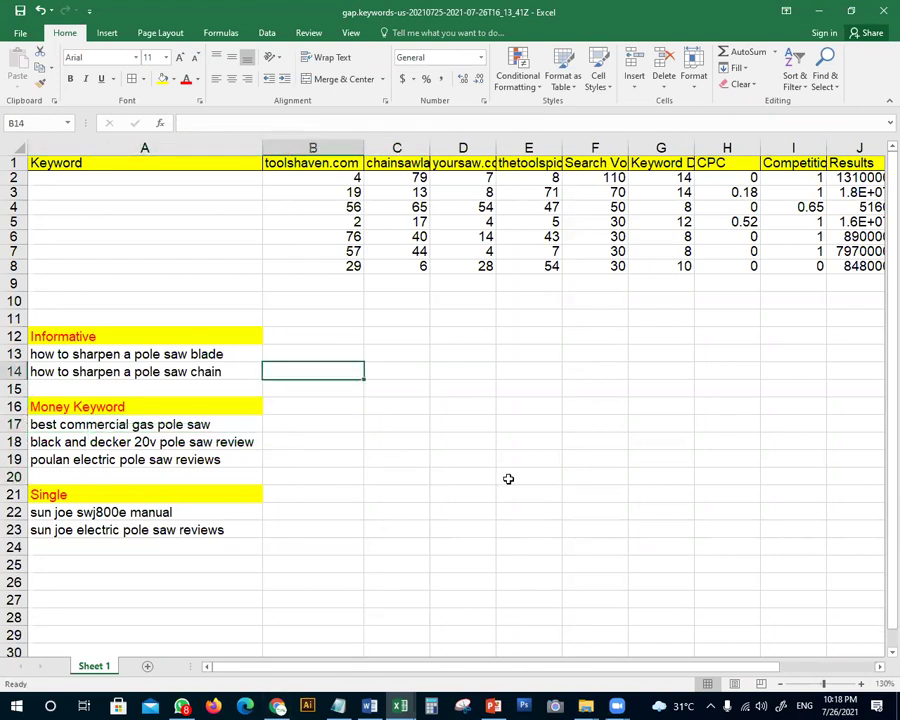
pyautogui.click(510, 481)
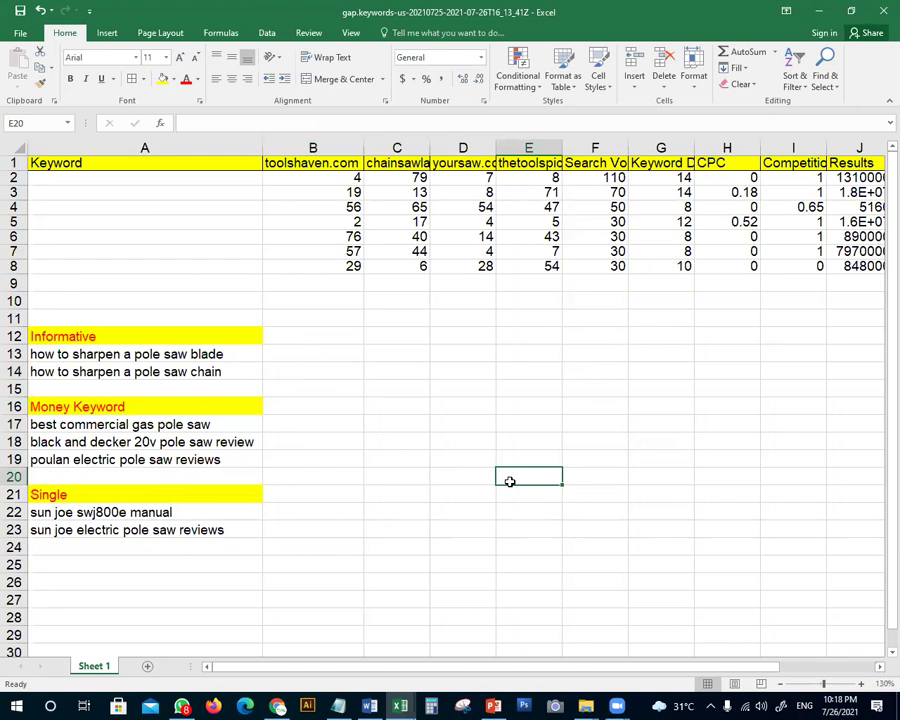
pyautogui.click(177, 356)
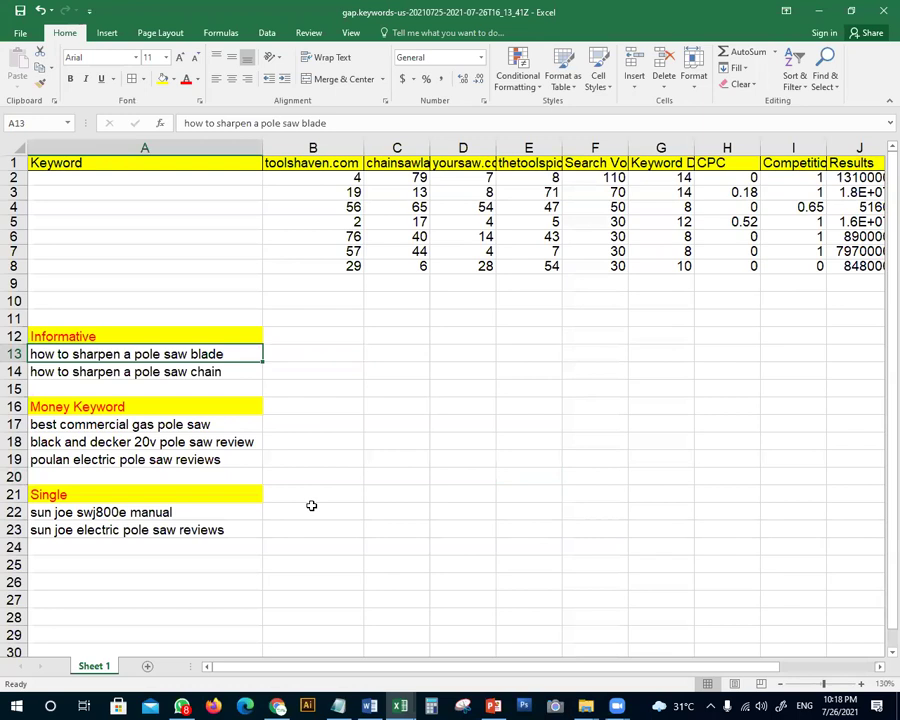
pyautogui.click(40, 424)
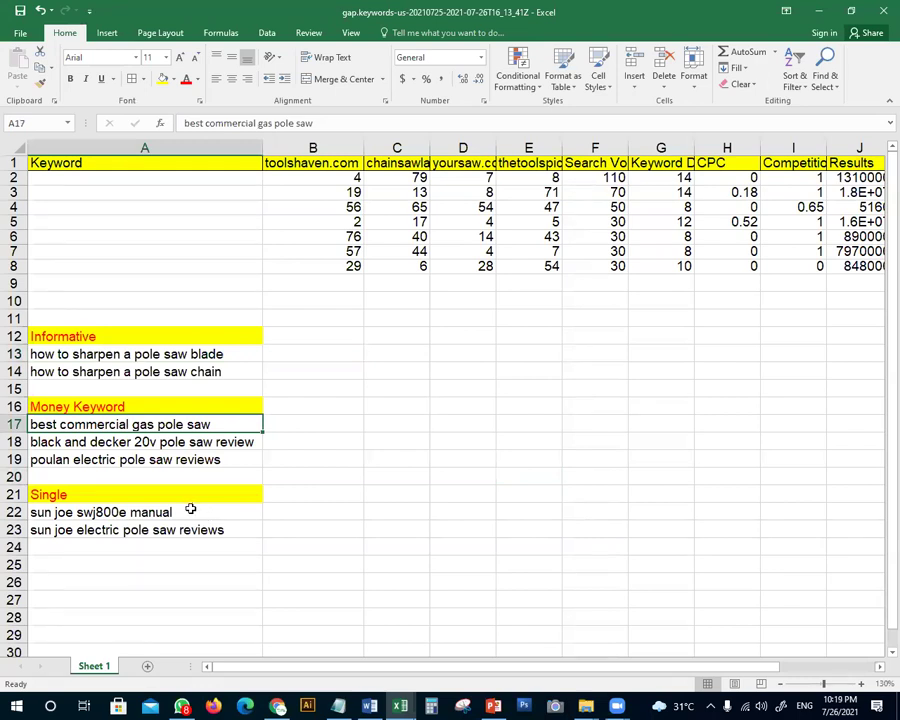
pyautogui.click(258, 459)
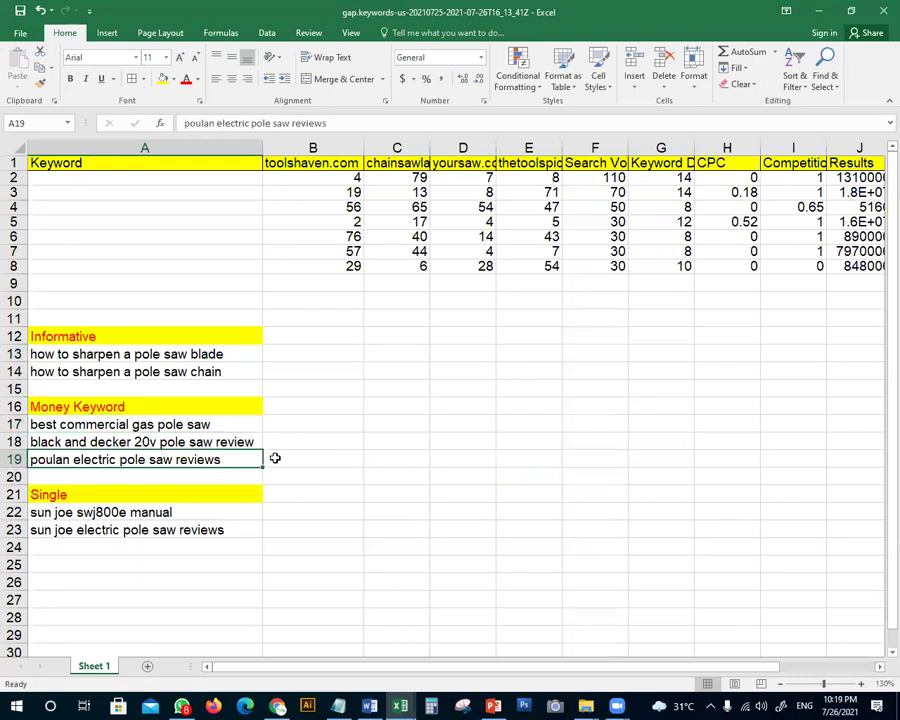
pyautogui.click(218, 423)
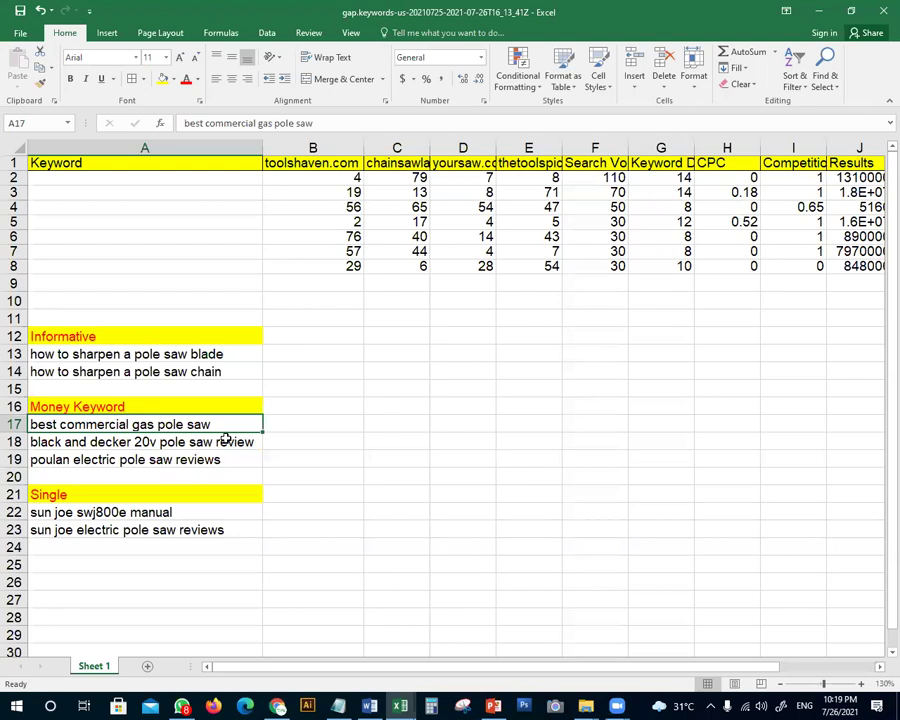
pyautogui.click(317, 480)
pyautogui.click(176, 421)
# Switch to Semrush in Chrome, export all shared keywords from the Keyword Gap report as an Excel file, and open it
pyautogui.click(281, 706)
pyautogui.scroll(-3, 667, 482)
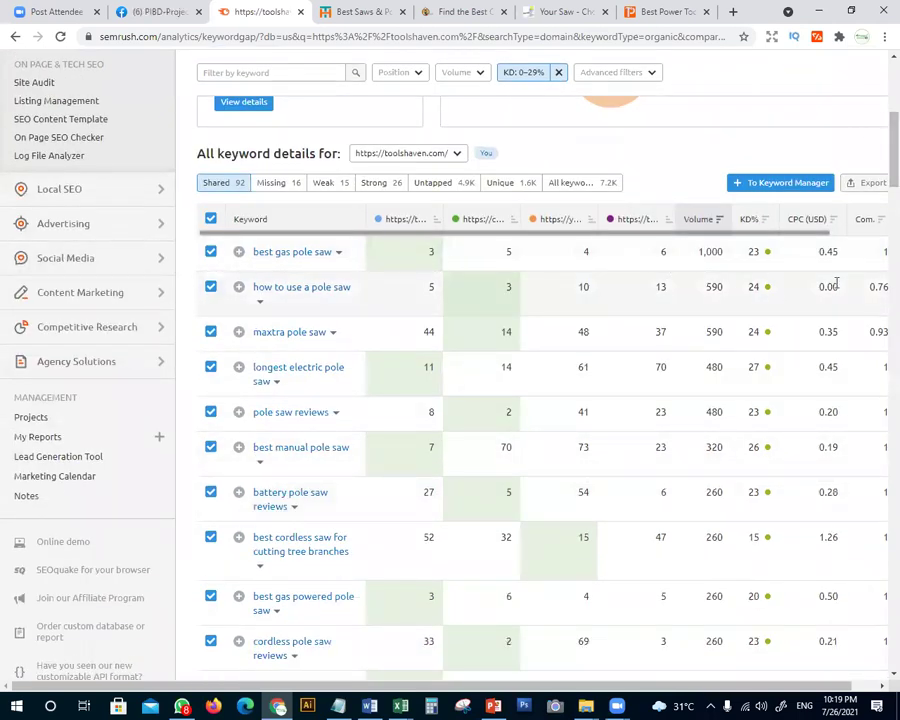
pyautogui.click(860, 187)
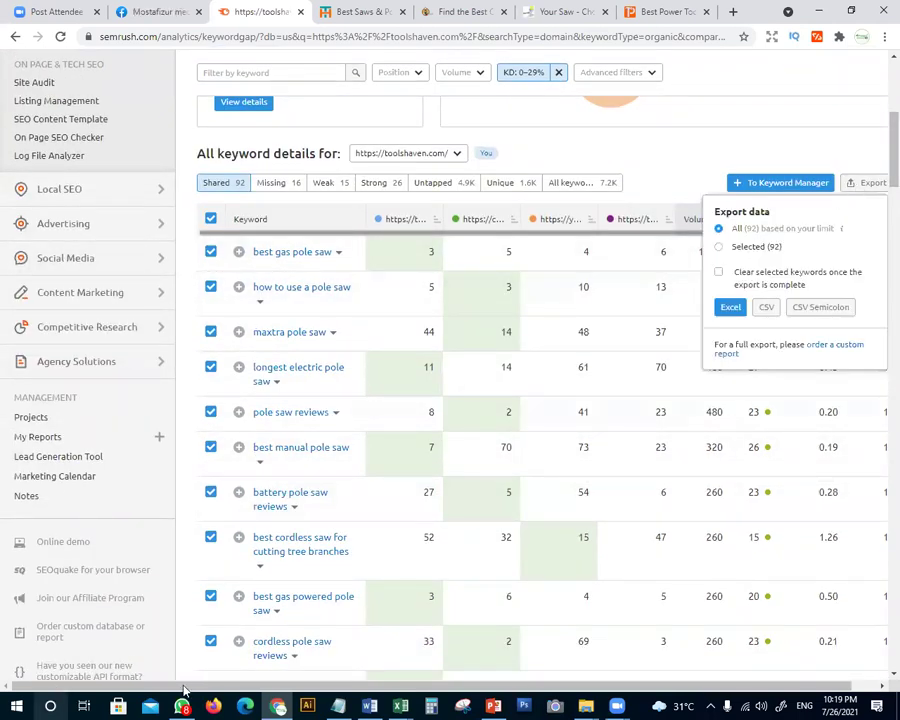
pyautogui.click(731, 312)
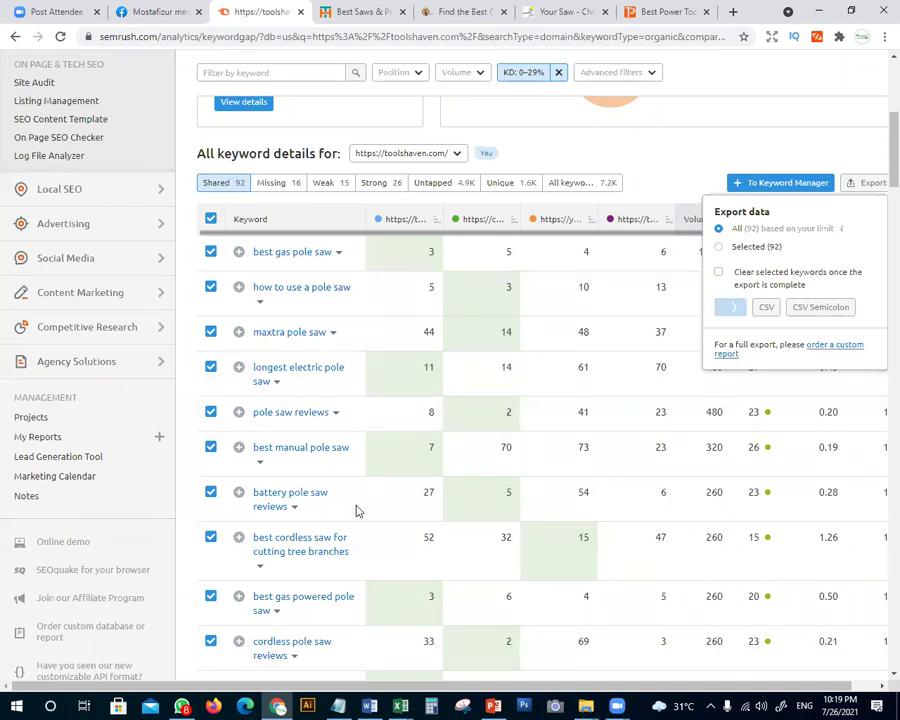
pyautogui.click(64, 670)
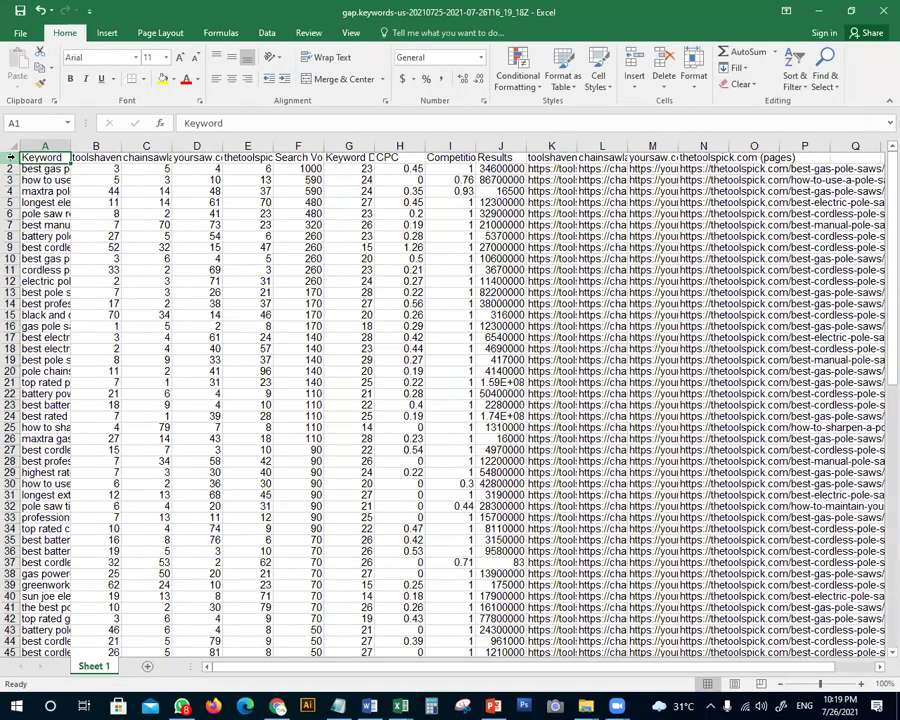
# Make the header row bold with yellow fill and fit the widths of columns A and B to their contents
pyautogui.click(10, 157)
pyautogui.click(70, 78)
pyautogui.click(161, 79)
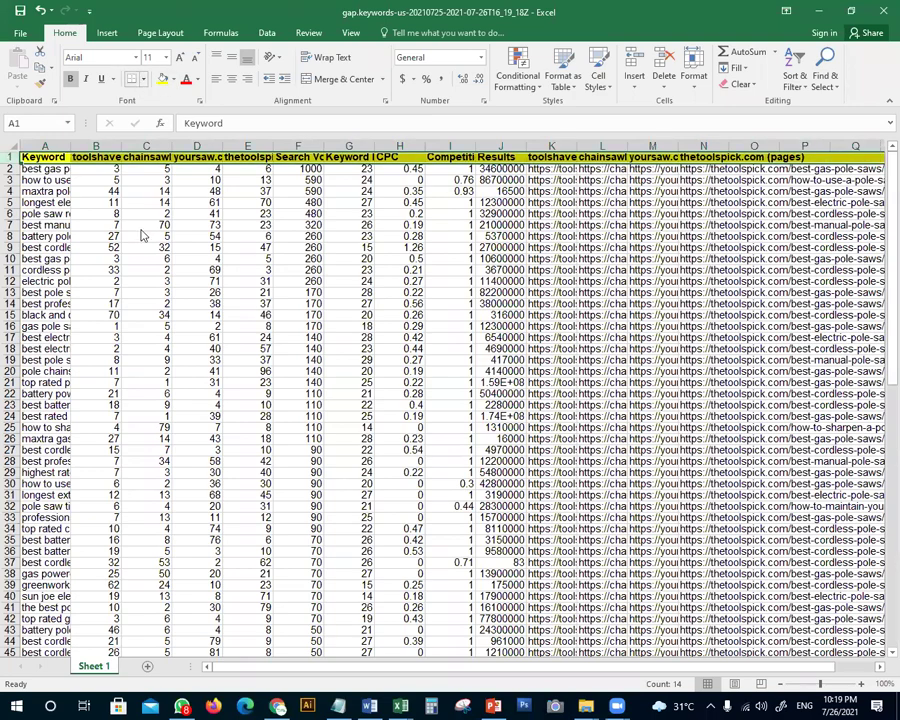
pyautogui.doubleClick(121, 146)
pyautogui.doubleClick(70, 146)
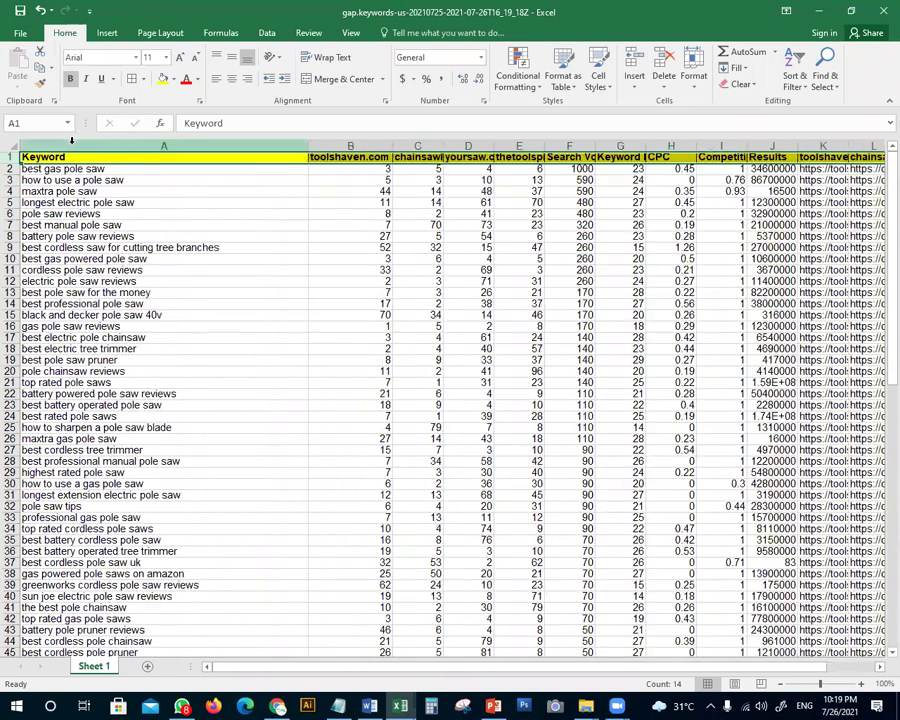
pyautogui.click(323, 360)
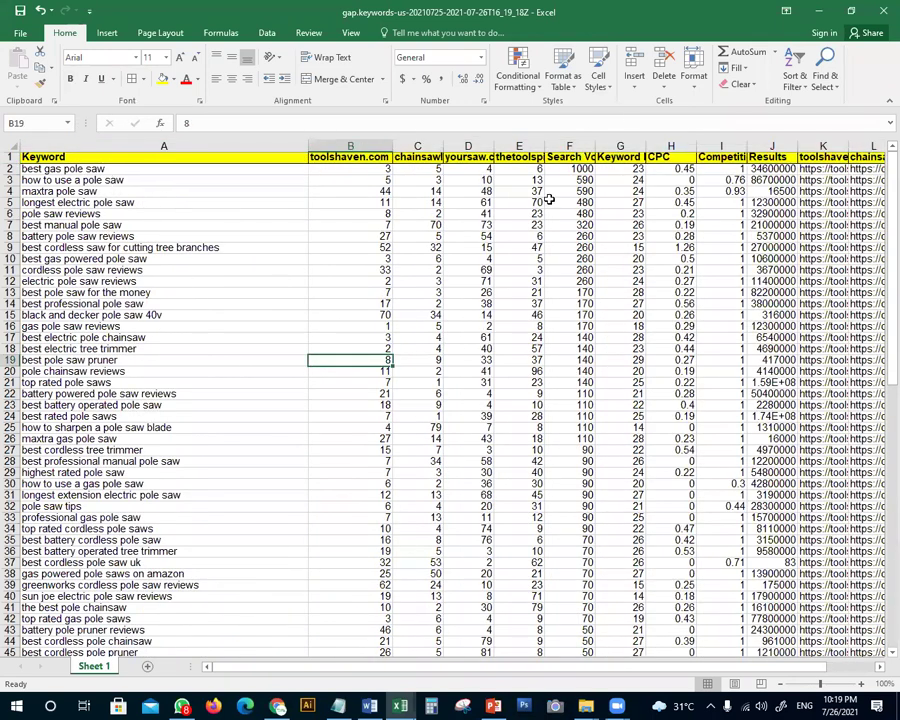
# Switch to the Keyword Research Hack presentation in PowerPoint and review steps 01 to 07 on slide 3
pyautogui.hotkey('alt', 'Tab')
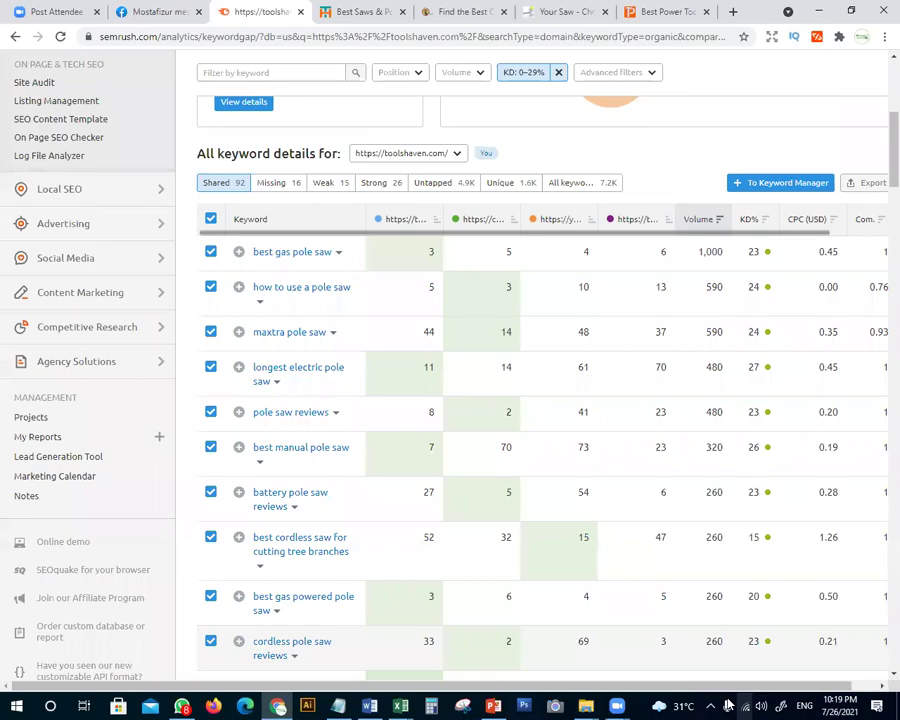
pyautogui.click(493, 706)
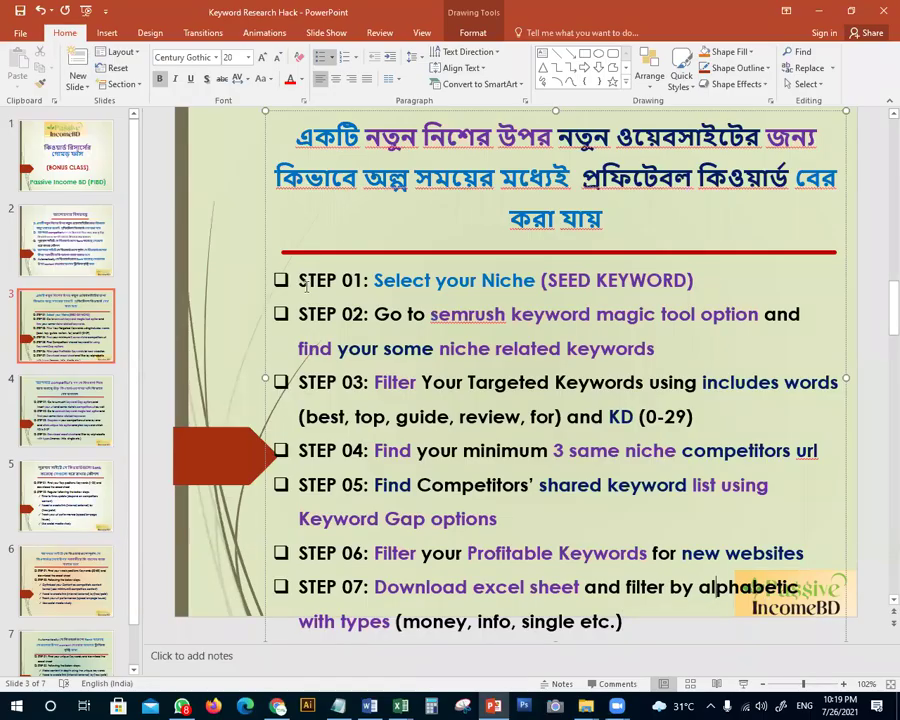
pyautogui.moveTo(290, 280); pyautogui.dragTo(715, 631)
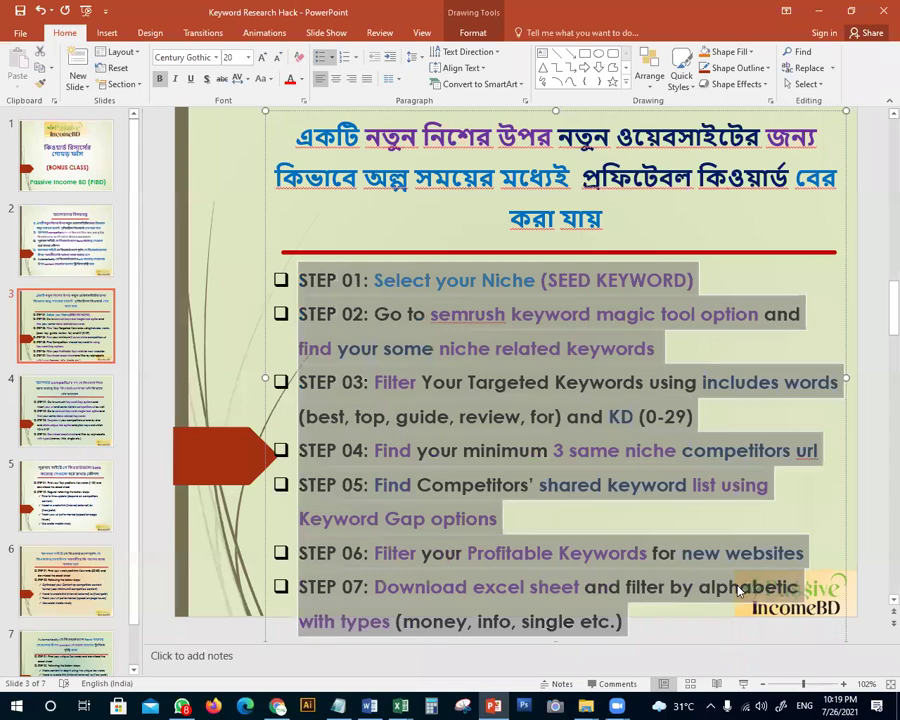
# Reduce the font size of the step list on slide 3 to 18, and switch to Excel to look over the exported keywords
pyautogui.hotkey('ctrl', '[')
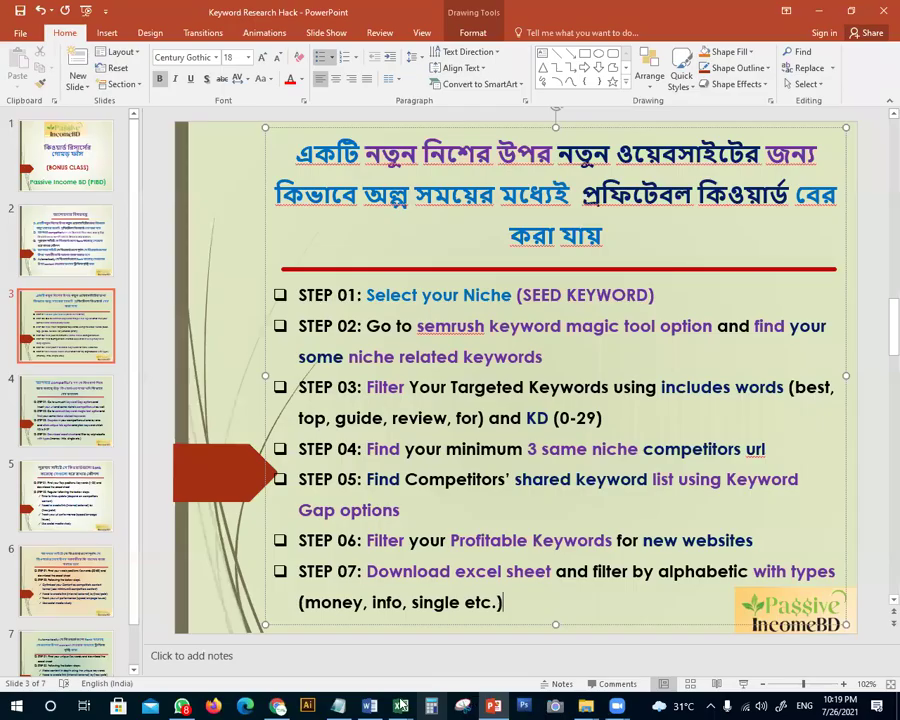
pyautogui.click(400, 706)
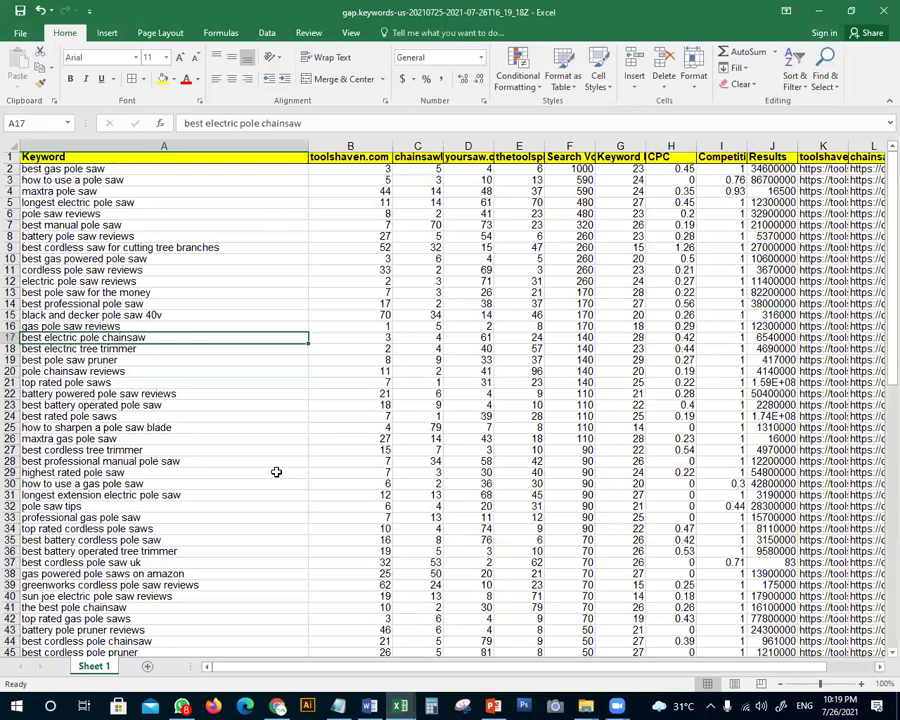
pyautogui.scroll(-17, 276, 472)
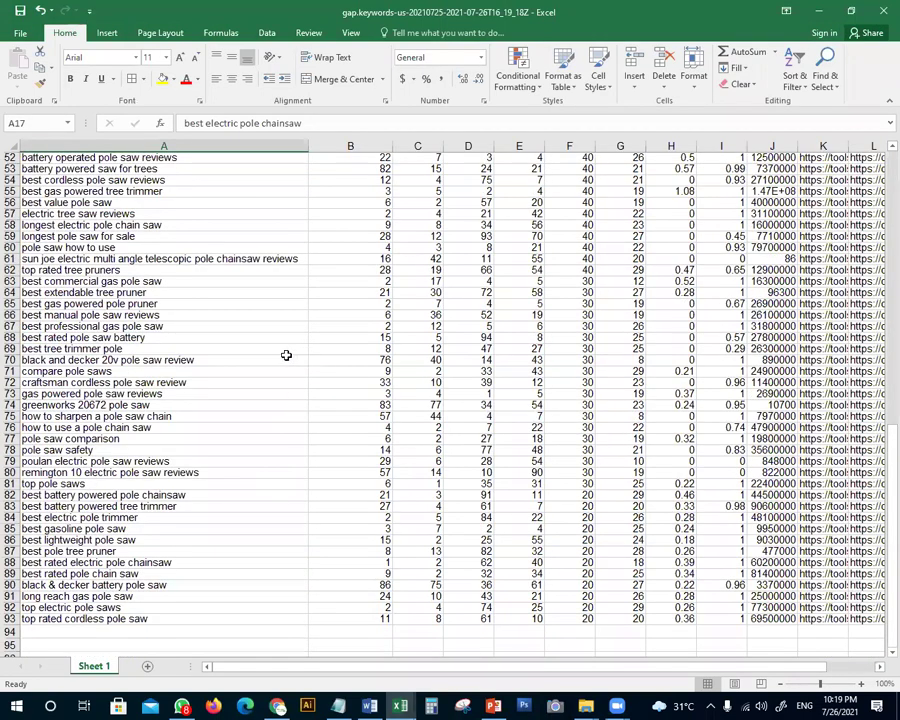
pyautogui.press('Down')
pyautogui.press('Down')
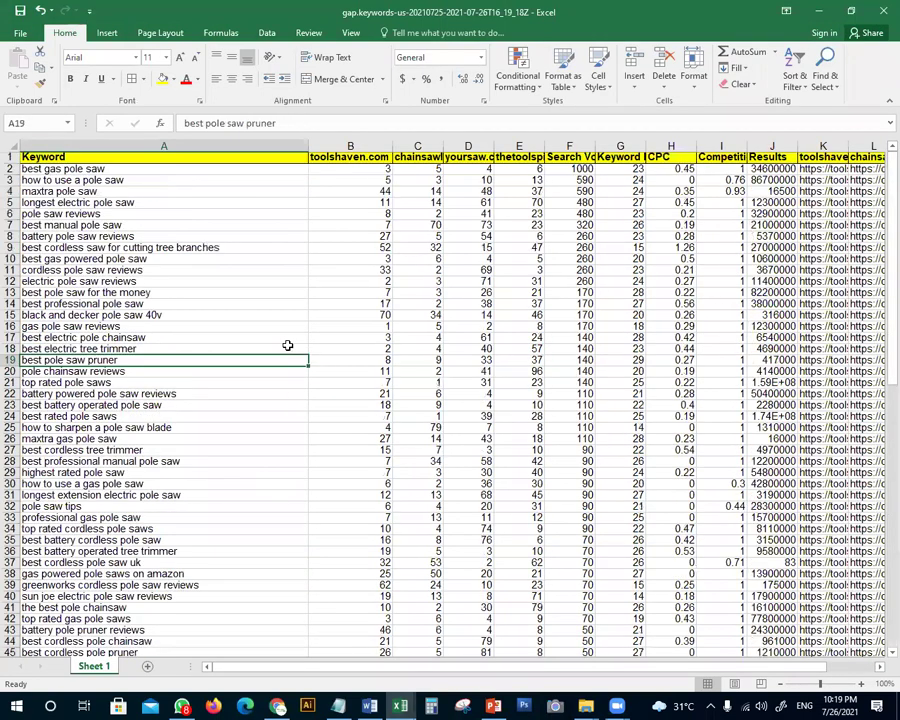
# Save the exported keyword workbook to the Desktop as an Excel workbook named 92 keywos
pyautogui.click(20, 32)
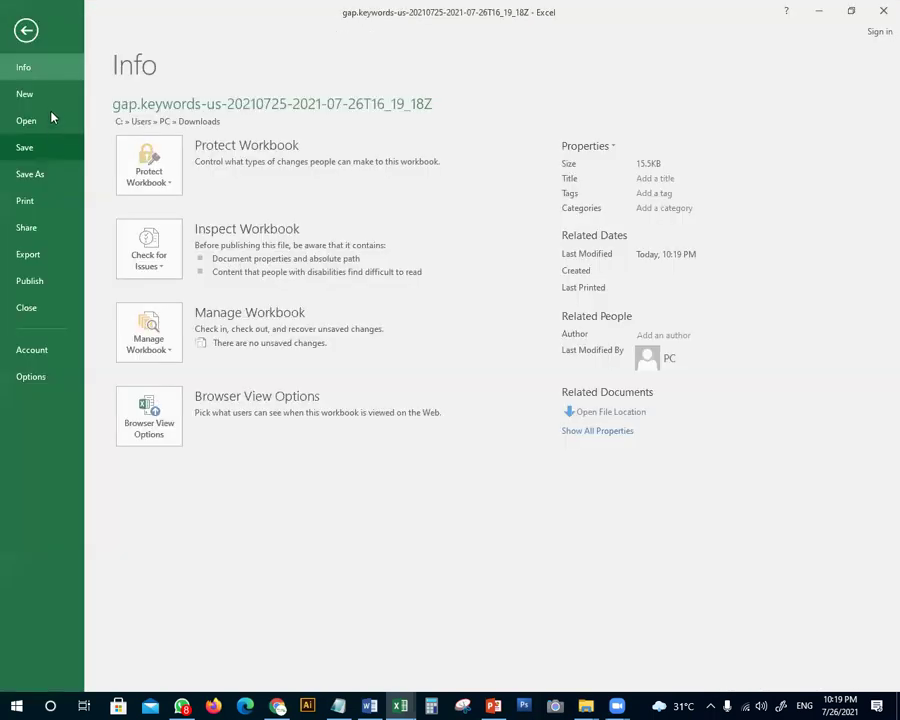
pyautogui.click(34, 175)
pyautogui.click(188, 150)
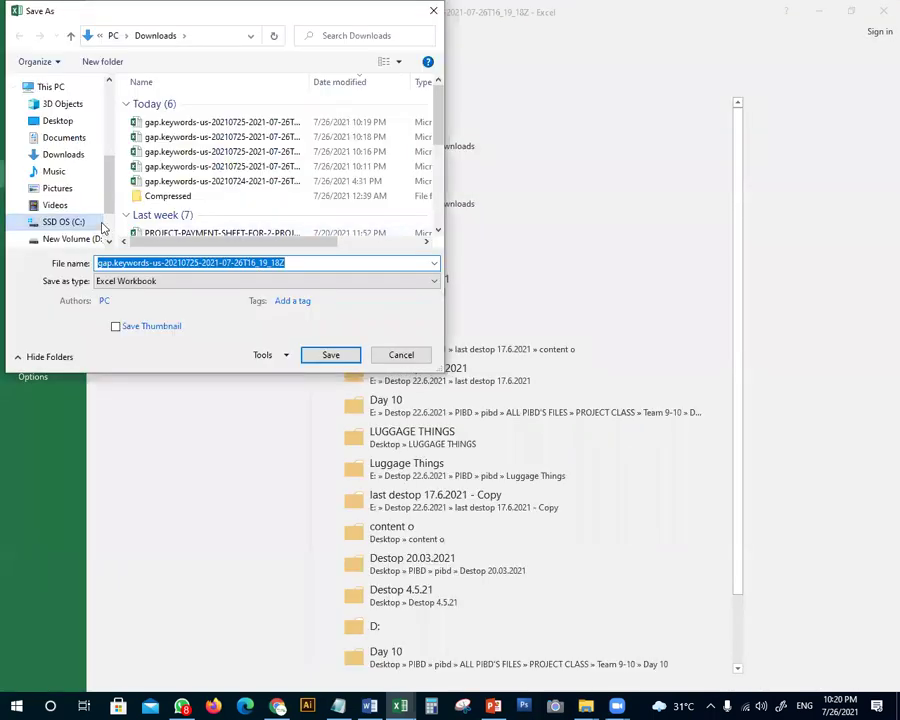
pyautogui.click(57, 120)
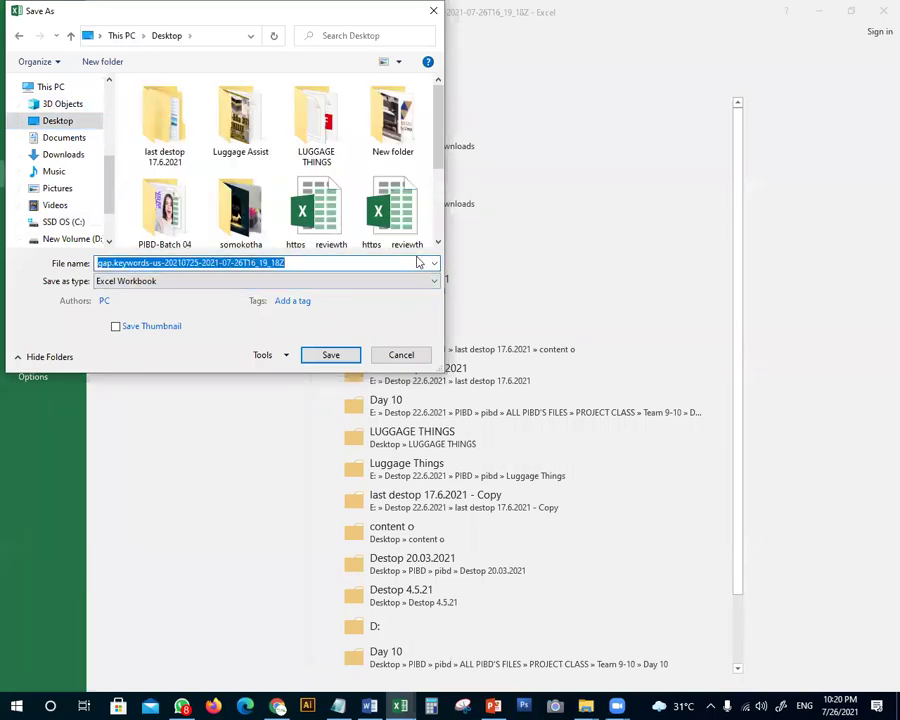
pyautogui.write('92 keyword')
pyautogui.press('Return')
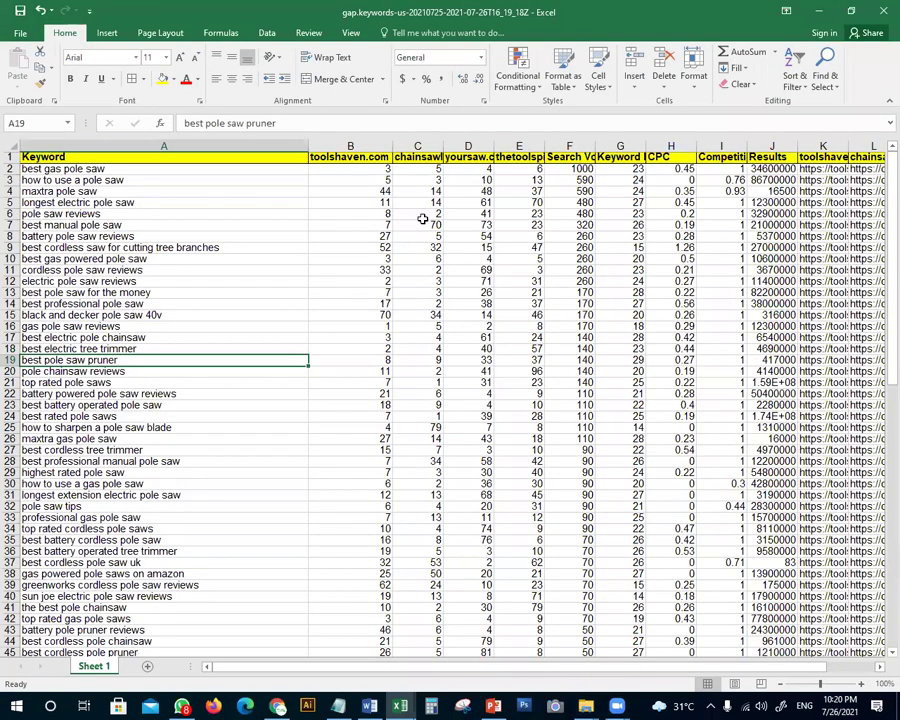
# Sort the whole table alphabetically from A to Z by the Keyword column
pyautogui.click(128, 145)
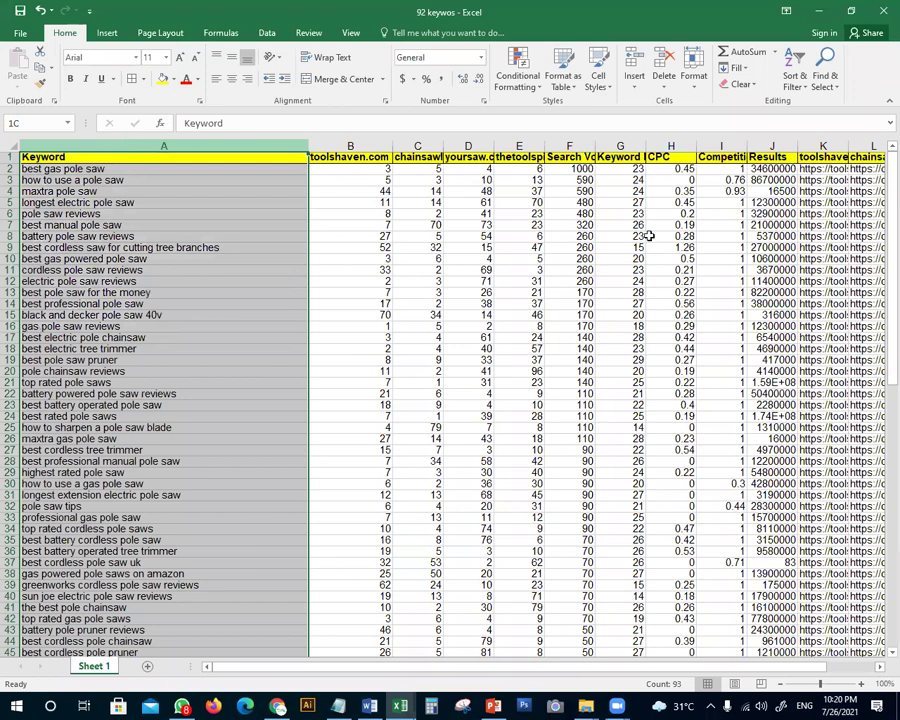
pyautogui.click(820, 106)
pyautogui.click(186, 608)
pyautogui.click(278, 397)
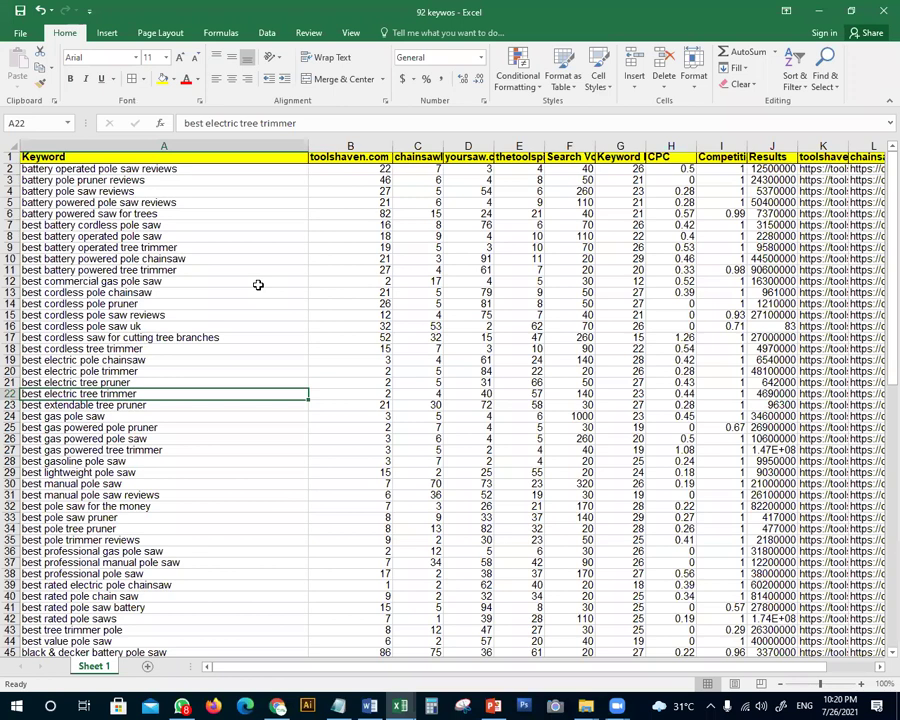
pyautogui.click(258, 288)
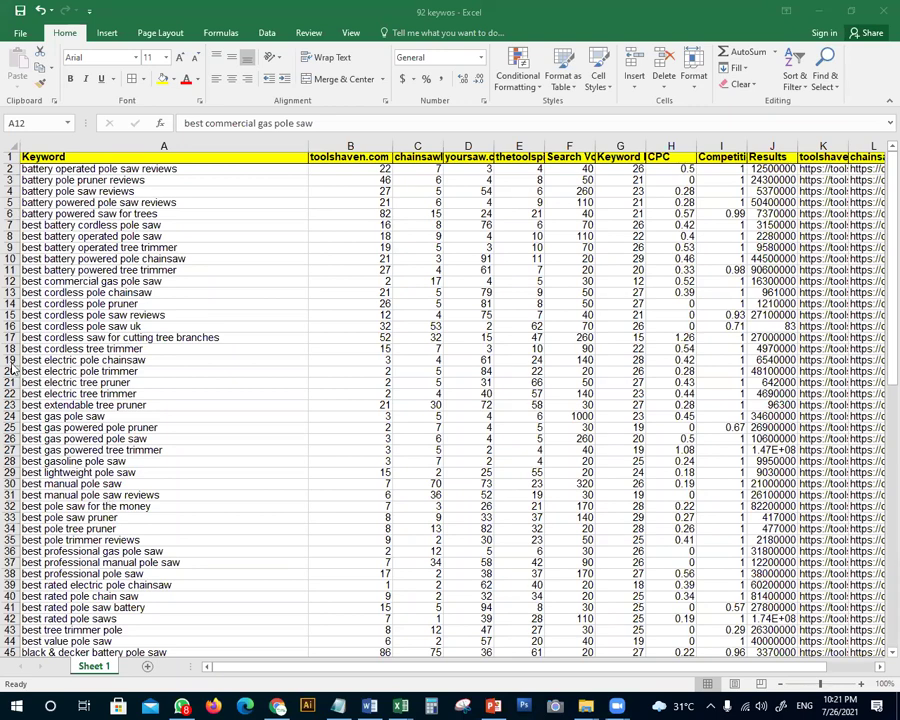
# Enlarge the sheet view to 130%, check slide 3 and the Semrush Keyword Gap report, and return to the 92 keywos workbook
pyautogui.click(202, 312)
pyautogui.keyDown('ctrl'); pyautogui.scroll(2, 287, 304); pyautogui.keyUp('ctrl')
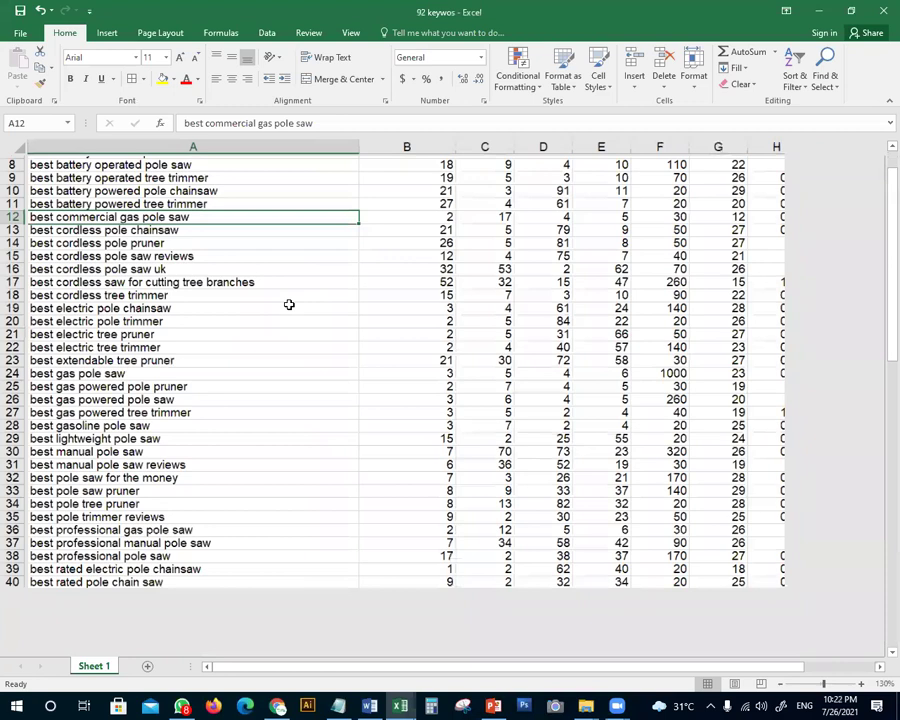
pyautogui.scroll(3, 360, 531)
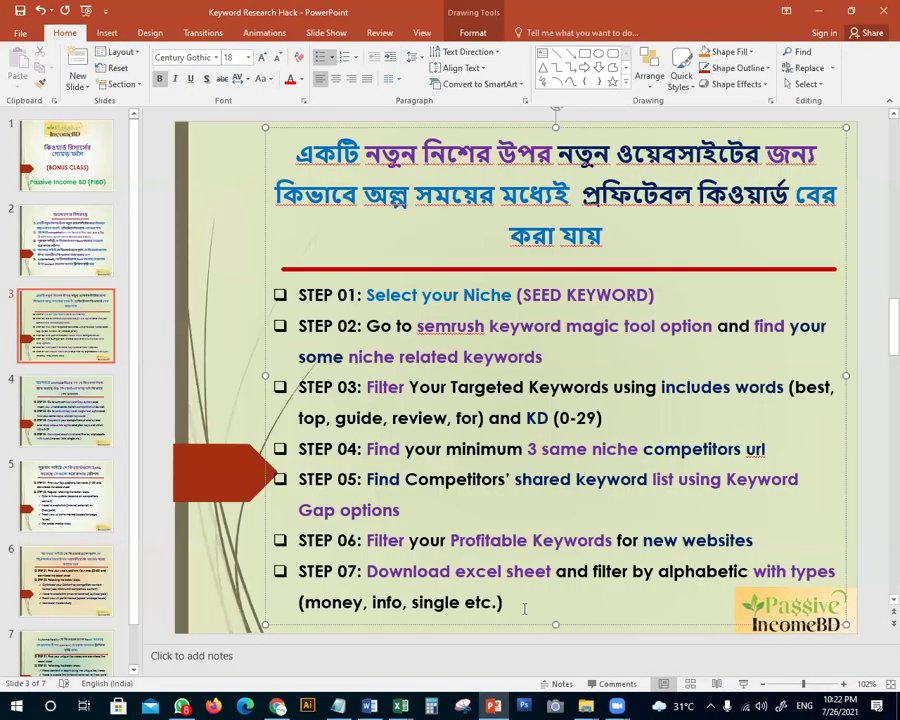
pyautogui.click(290, 706)
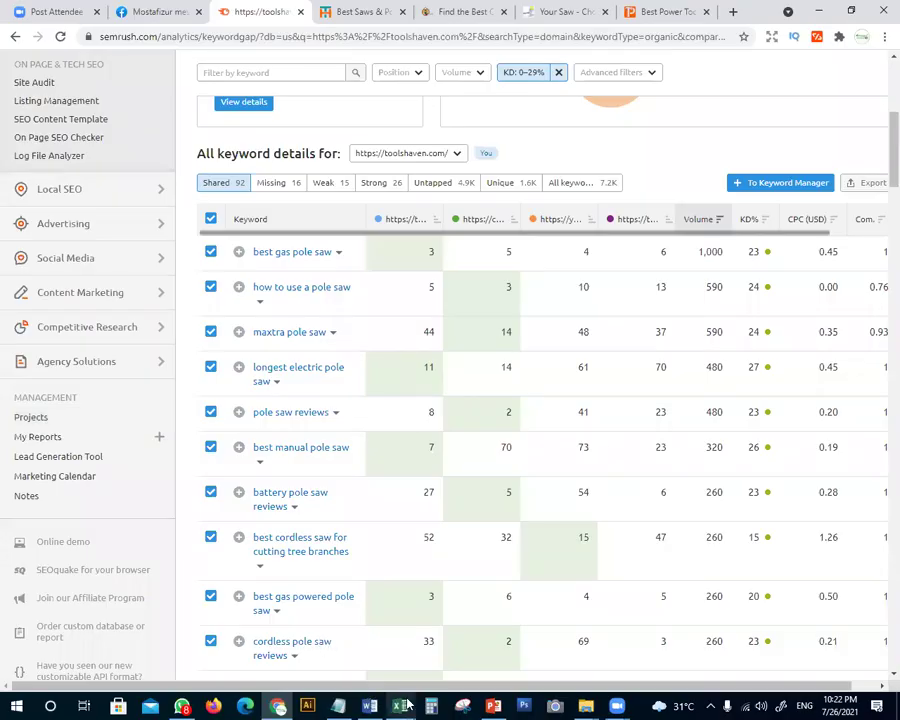
pyautogui.moveTo(405, 705)
pyautogui.click(612, 630)
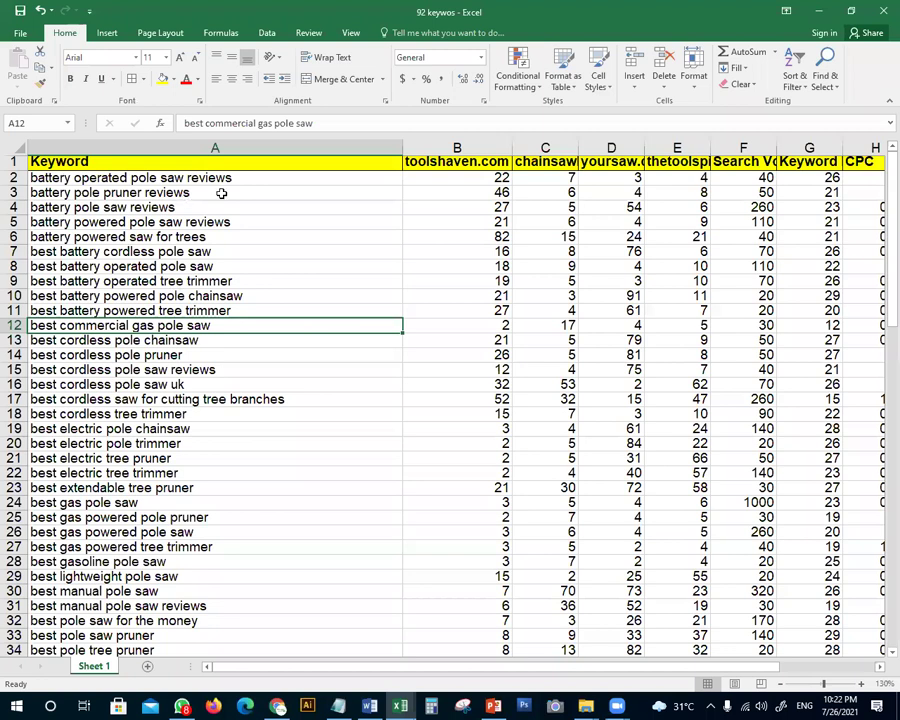
# Review the sorted keywords in column A, from the battery and best groups down to the brand-name and how-to keywords
pyautogui.moveTo(250, 181); pyautogui.dragTo(237, 232)
pyautogui.click(215, 311)
pyautogui.moveTo(61, 181); pyautogui.dragTo(110, 400)
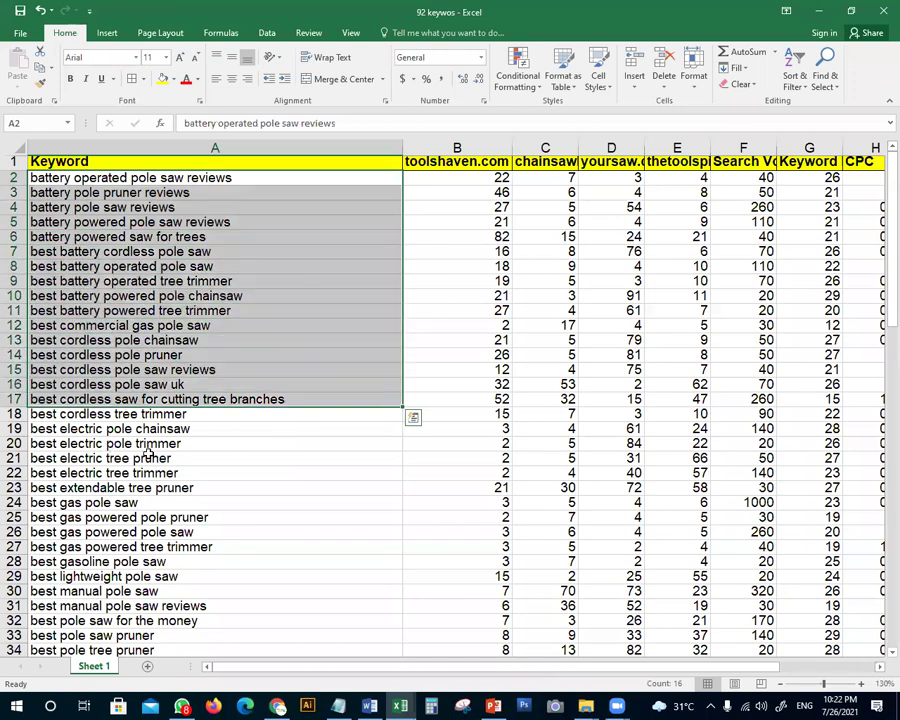
pyautogui.scroll(-5, 150, 450)
pyautogui.scroll(-3, 160, 443)
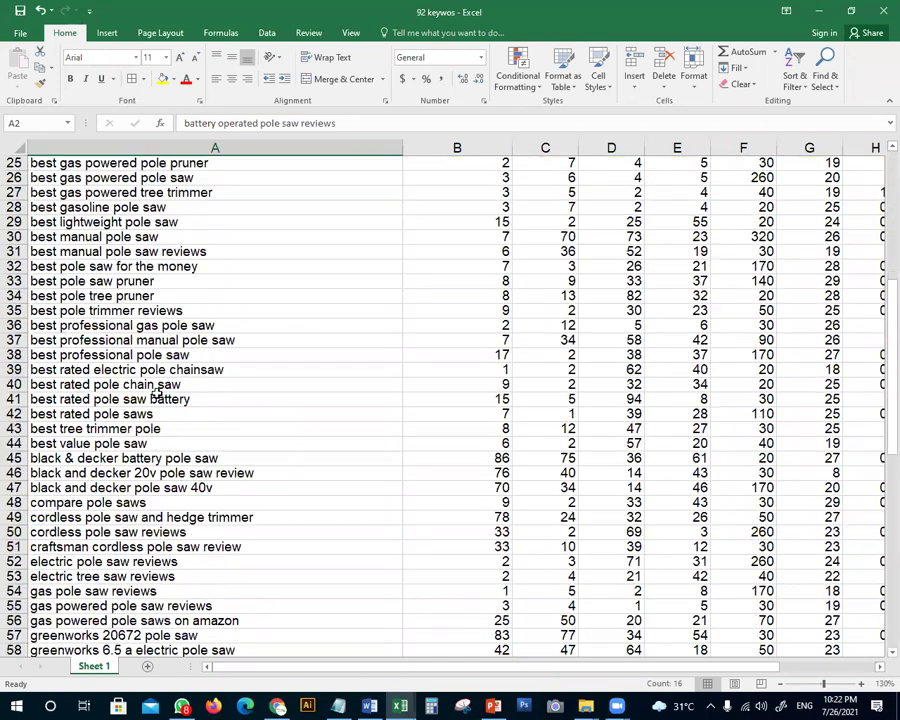
pyautogui.scroll(-1, 125, 458)
pyautogui.click(176, 399)
pyautogui.click(230, 251)
pyautogui.scroll(-3, 245, 380)
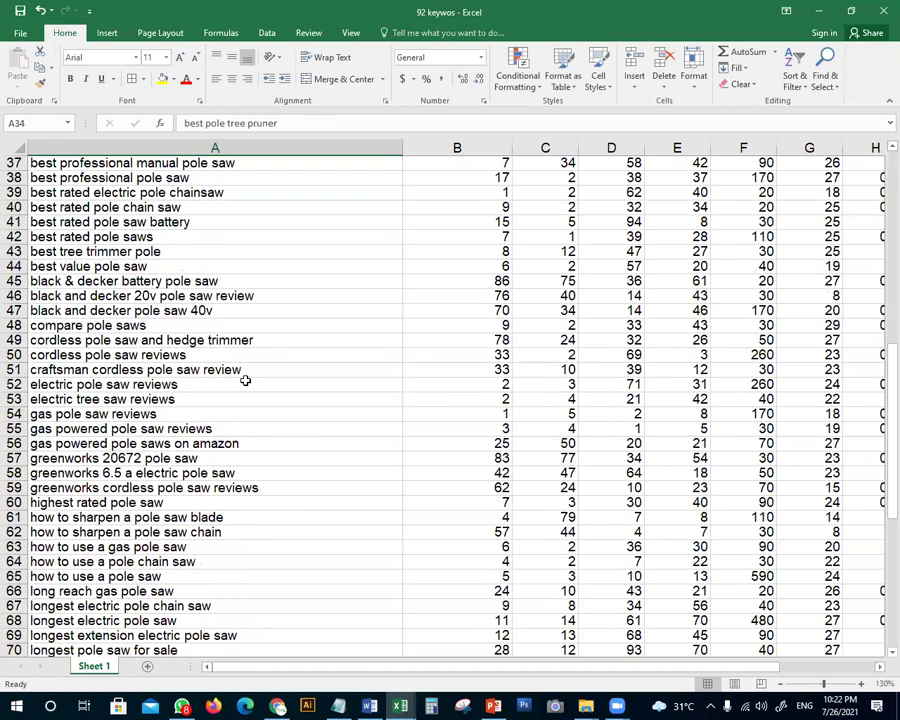
# Fill the keywords greenworks 20672 pole saw and greenworks 6.5 a electric pole saw in A57 and A58 with yellow
pyautogui.click(68, 458)
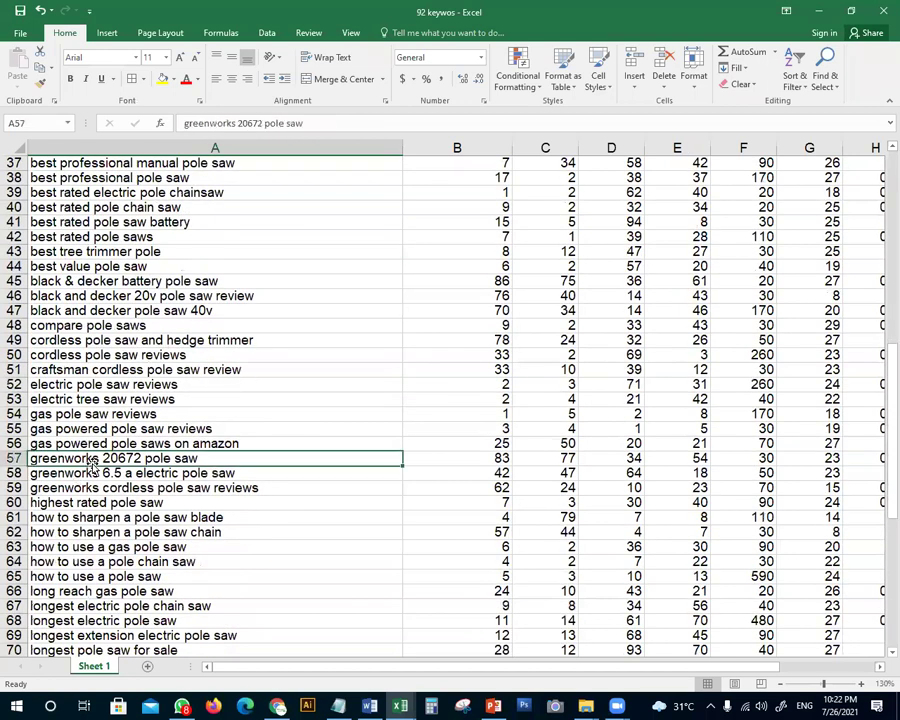
pyautogui.click(162, 79)
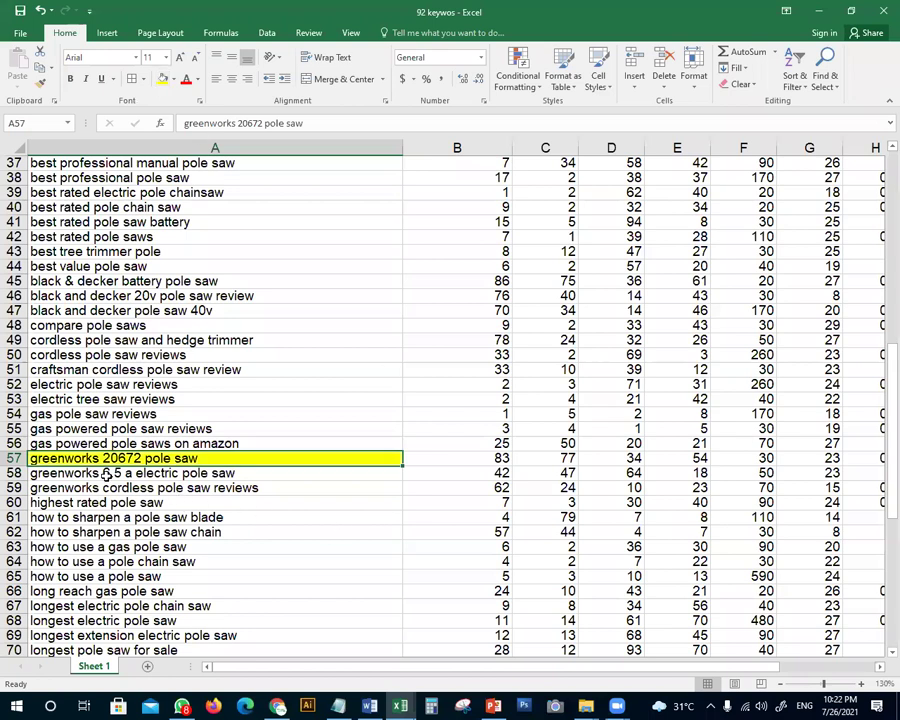
pyautogui.click(190, 485)
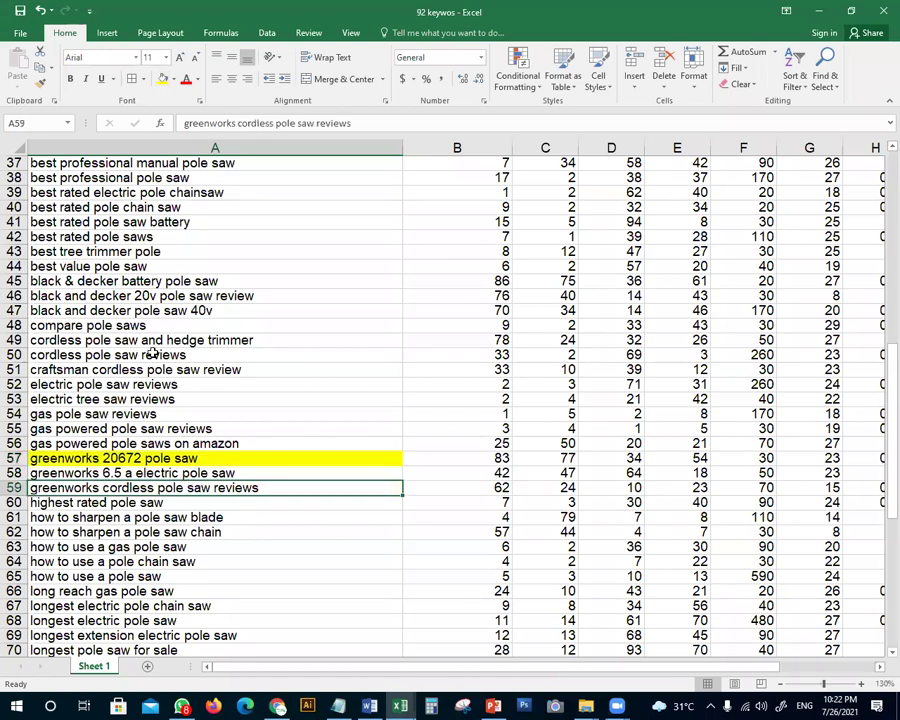
pyautogui.click(263, 475)
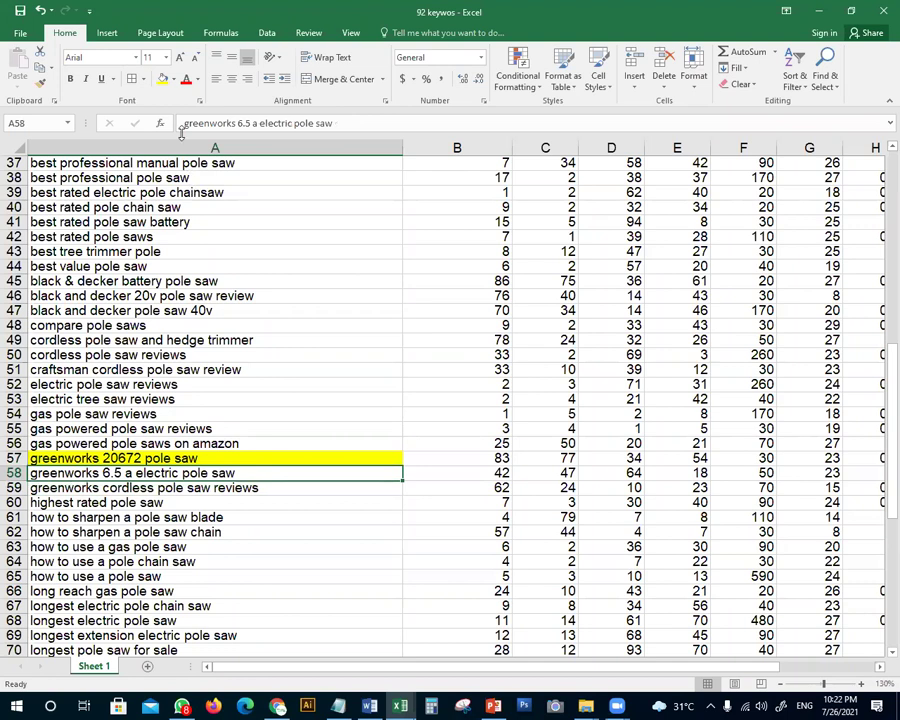
pyautogui.click(162, 79)
# Fill the five how-to keywords in A61:A65 with light blue
pyautogui.scroll(-1, 337, 543)
pyautogui.scroll(-1, 337, 543)
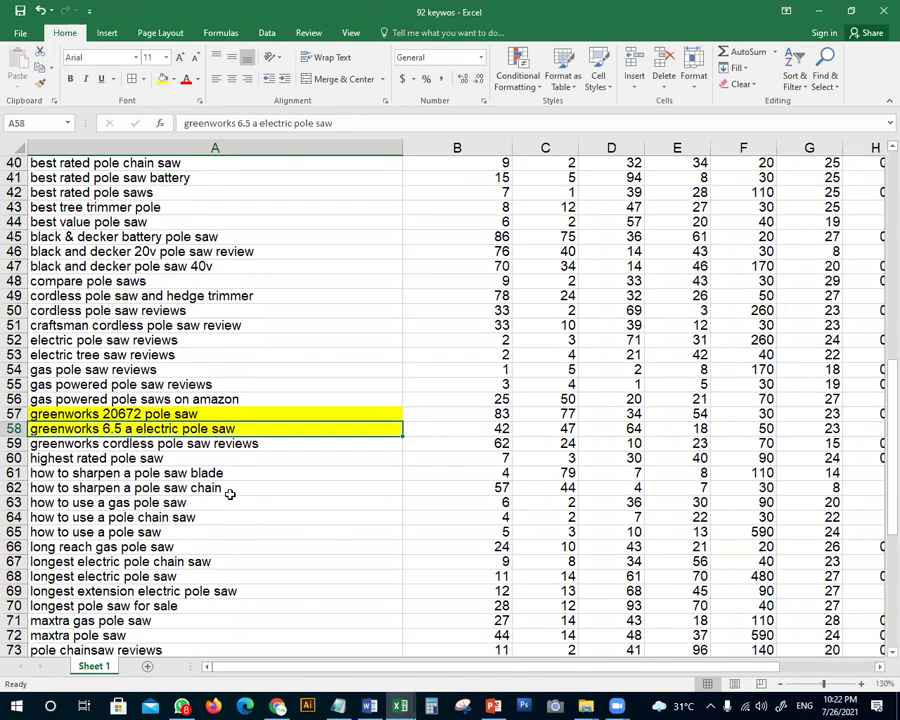
pyautogui.moveTo(243, 470); pyautogui.dragTo(242, 537)
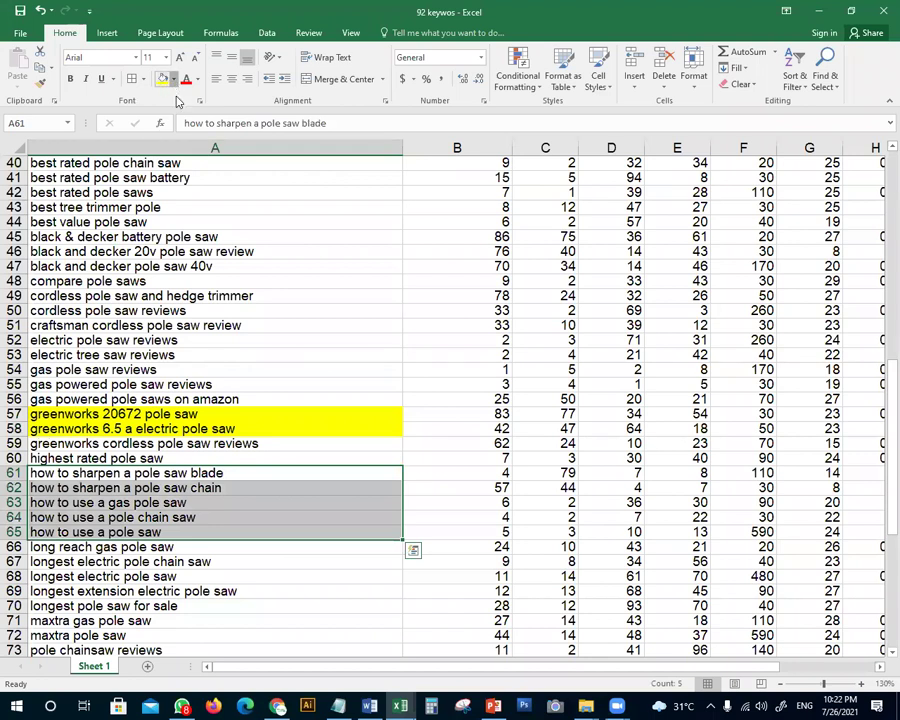
pyautogui.click(174, 79)
pyautogui.click(233, 188)
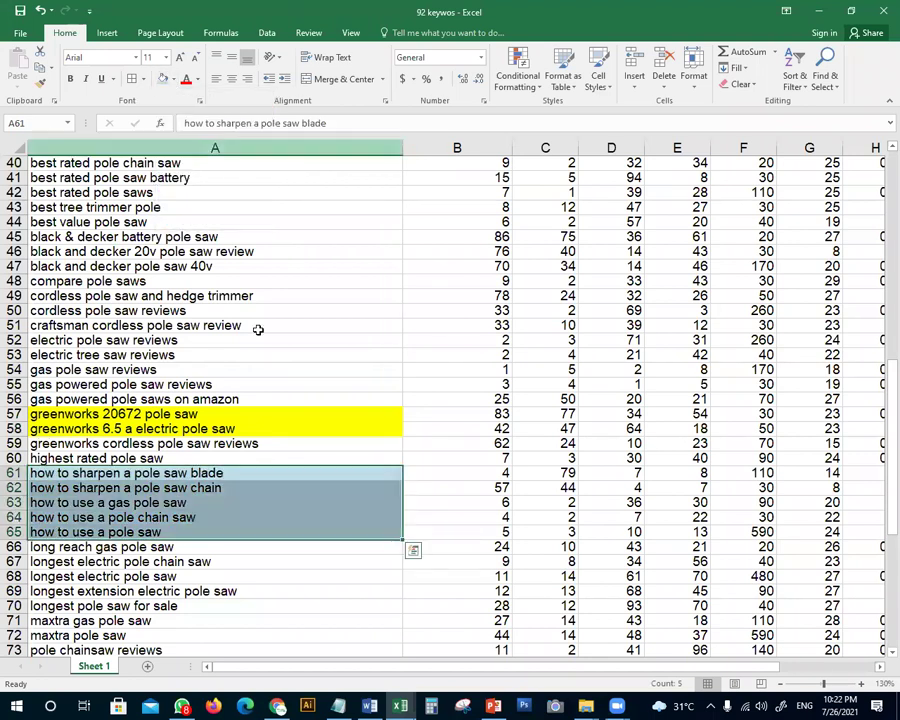
# Look through the remaining keywords and fill remington 10 electric pole saw reviews in A82 with yellow
pyautogui.scroll(-3, 314, 443)
pyautogui.click(267, 460)
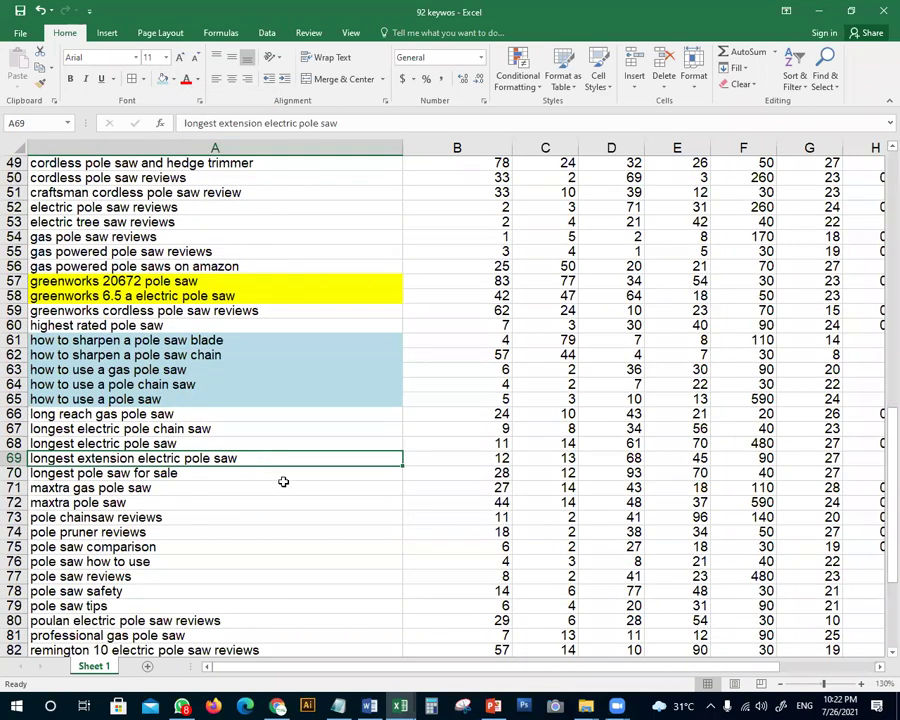
pyautogui.scroll(-2, 283, 482)
pyautogui.click(265, 487)
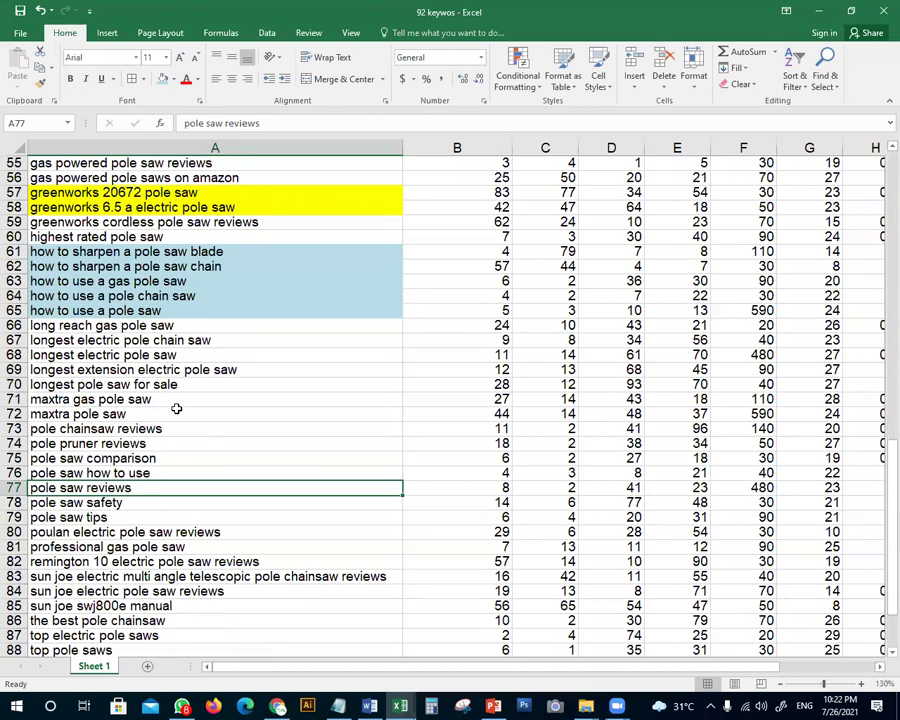
pyautogui.scroll(-8, 176, 408)
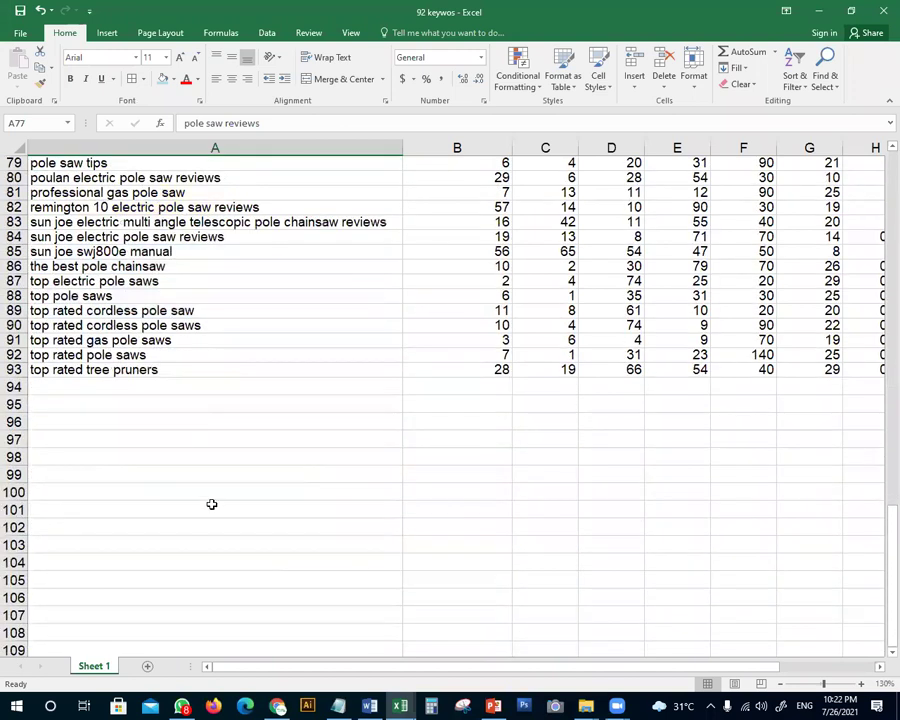
pyautogui.scroll(6, 212, 503)
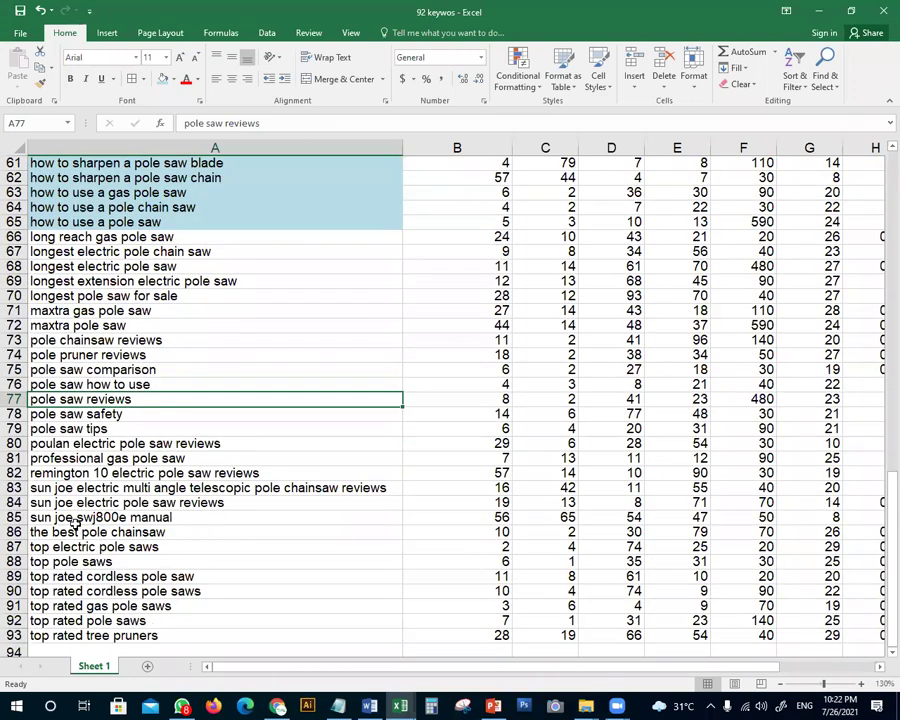
pyautogui.click(98, 474)
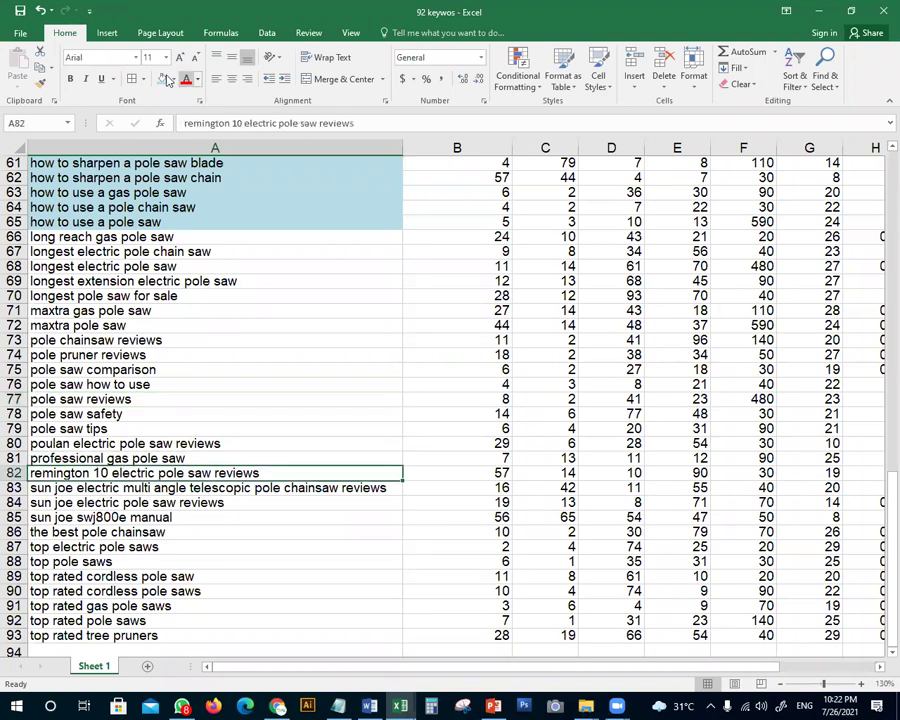
pyautogui.click(175, 79)
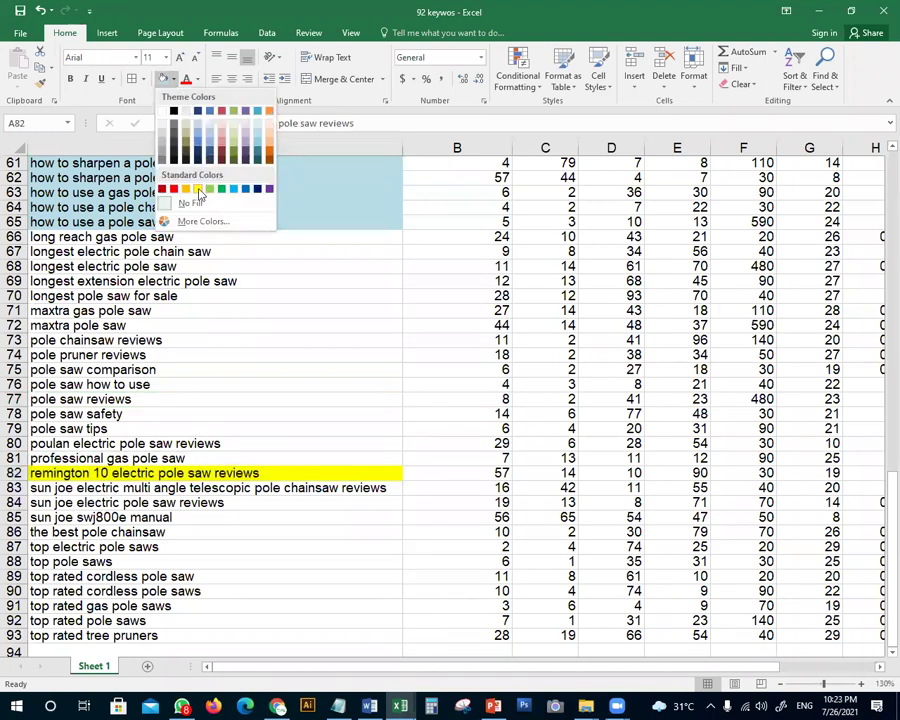
pyautogui.scroll(7, 379, 473)
pyautogui.scroll(-7, 376, 485)
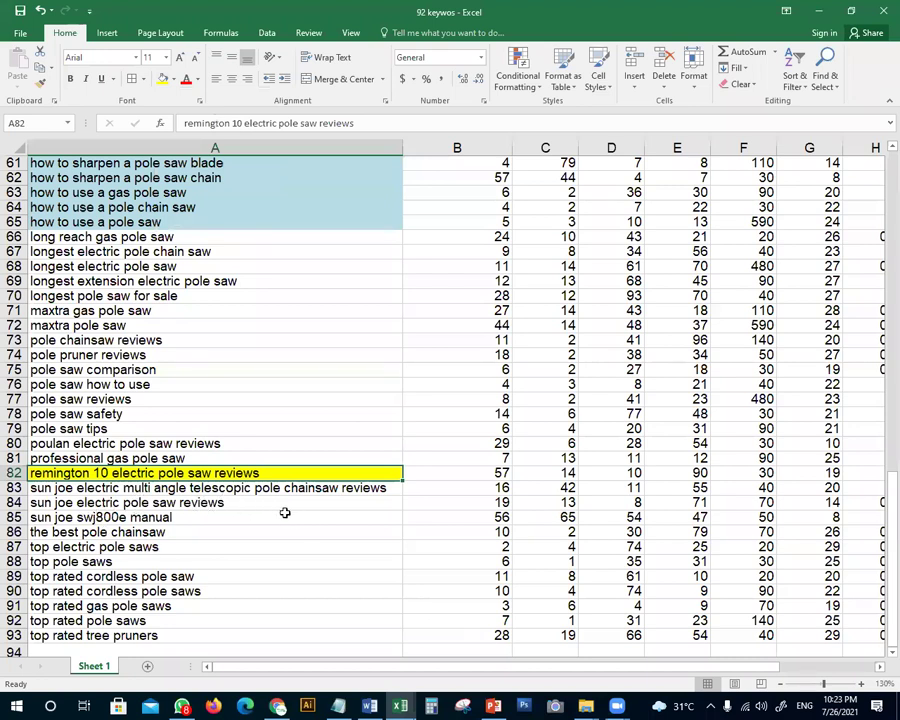
# Fill the keyword sun joe swj800e manual in A85 with yellow
pyautogui.hotkey('shift', 'Down')
pyautogui.hotkey('shift', 'Down')
pyautogui.hotkey('shift', 'Down')
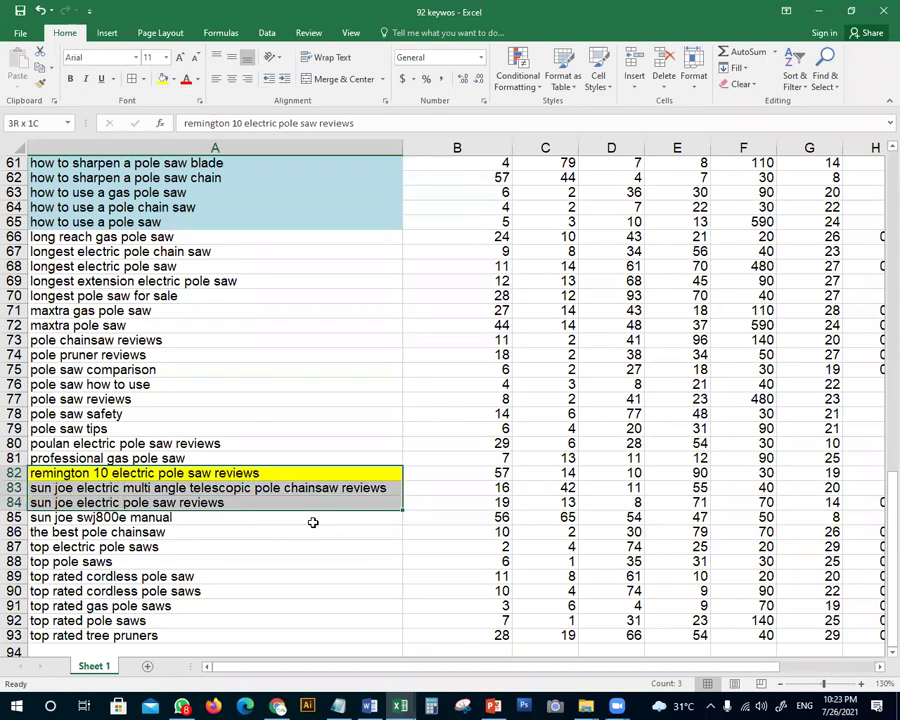
pyautogui.click(221, 527)
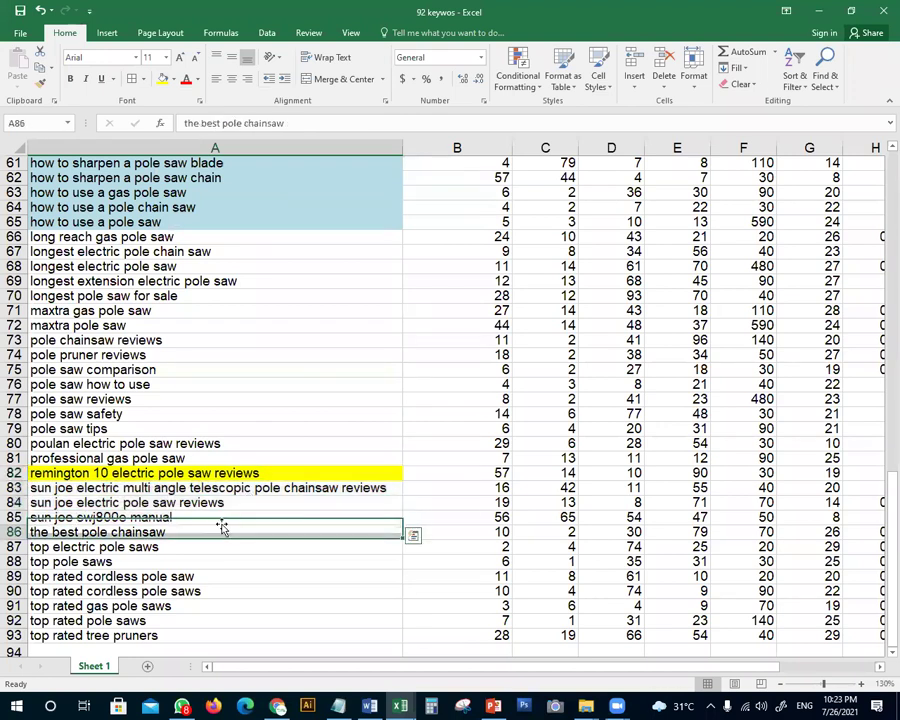
pyautogui.click(268, 517)
pyautogui.click(162, 79)
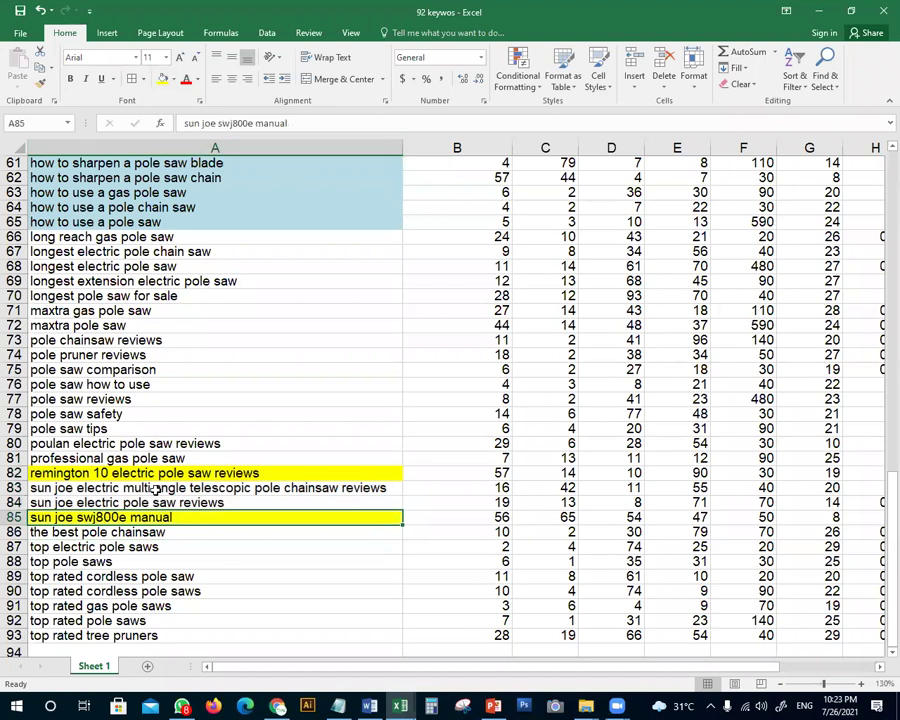
# Fill the remington and sun joe keywords in A82:A85 with yellow
pyautogui.moveTo(200, 473); pyautogui.dragTo(270, 515)
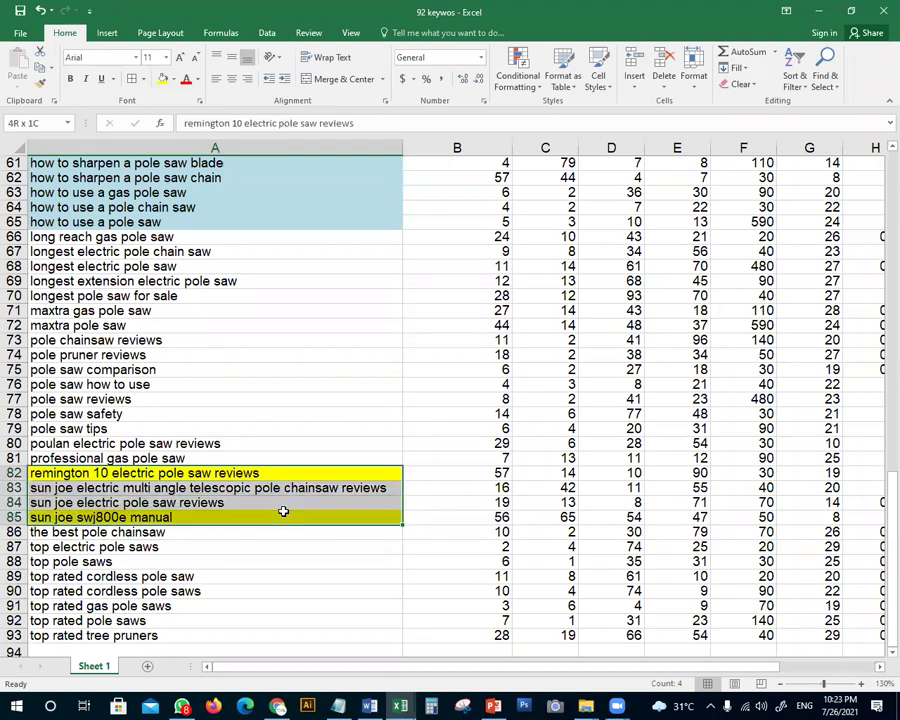
pyautogui.click(162, 79)
pyautogui.click(270, 560)
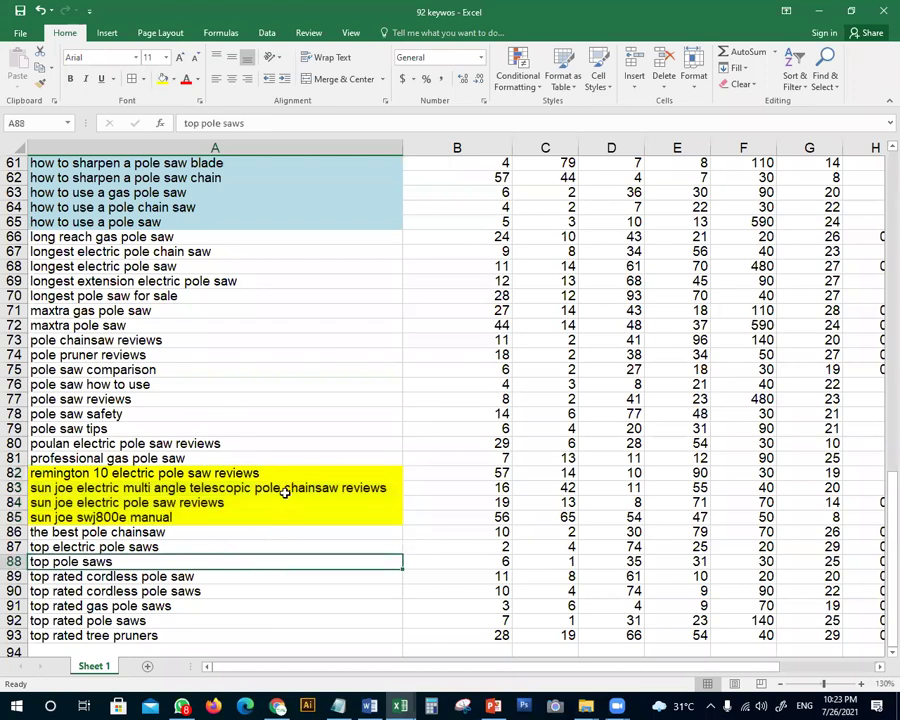
# Fill the keyword pole saw how to use in A76 with the same light blue as the other how-to keywords
pyautogui.click(173, 384)
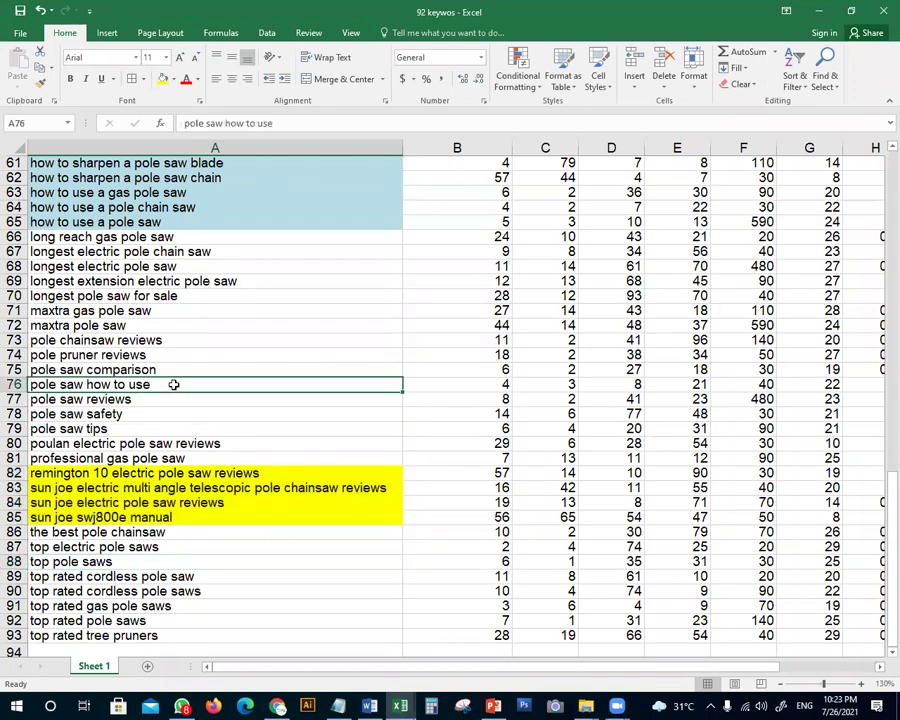
pyautogui.click(174, 79)
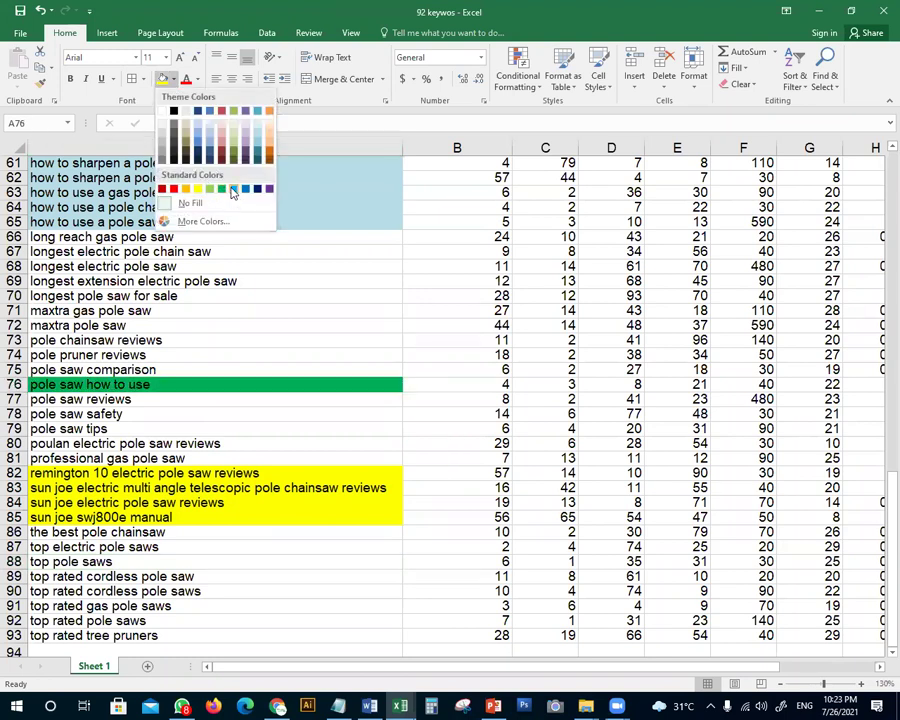
pyautogui.click(259, 140)
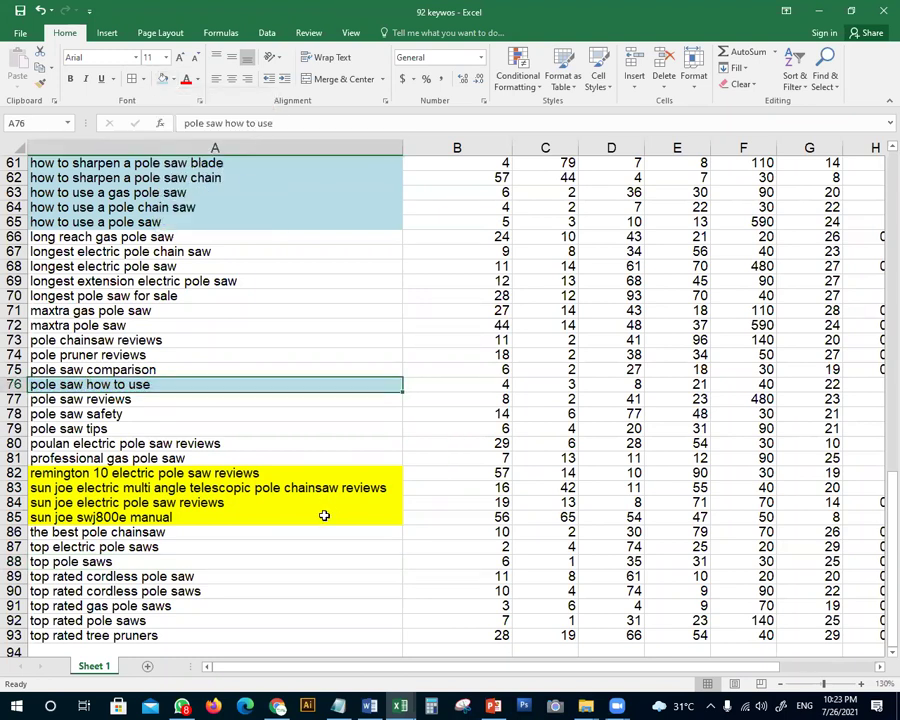
# Fill the keyword pole saw tips in A79 with yellow
pyautogui.click(172, 428)
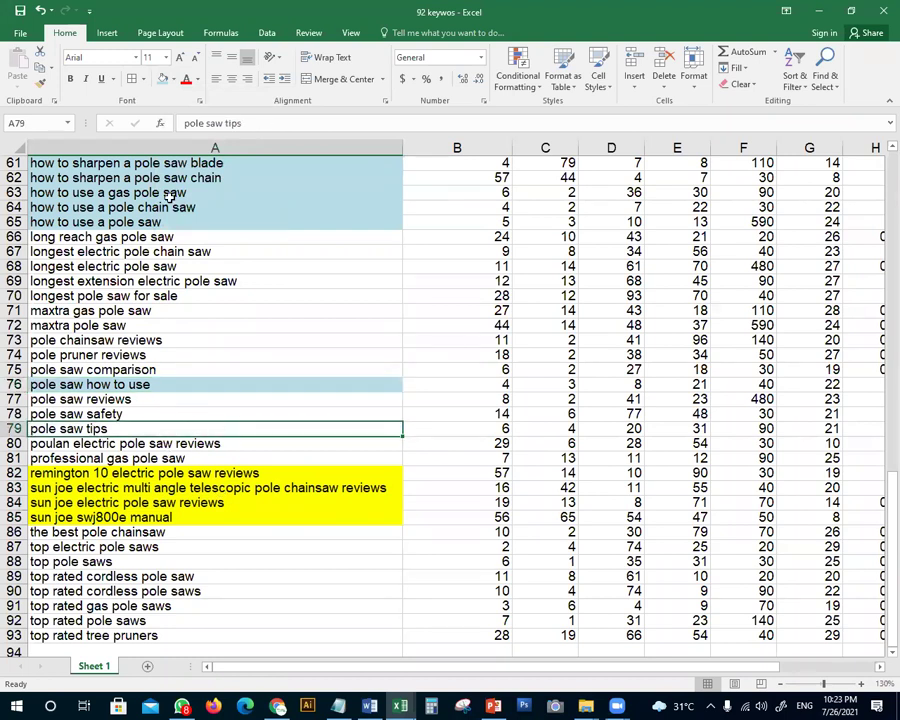
pyautogui.click(172, 84)
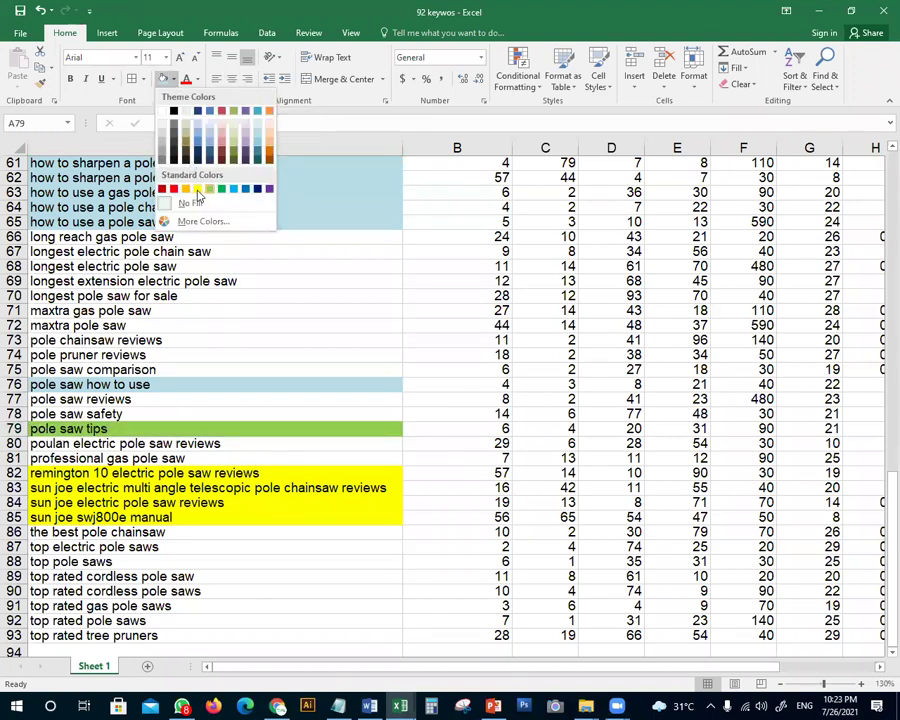
pyautogui.click(197, 188)
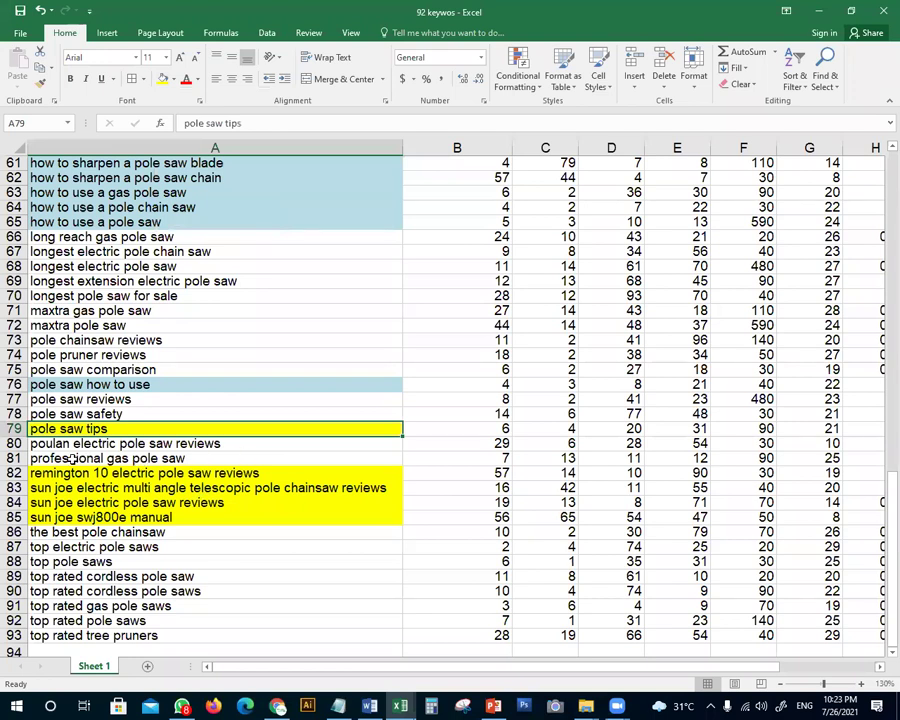
# Review the uncoloured keywords from the pole saw reviews back up to the black and decker entries for more to colour
pyautogui.scroll(1, 235, 462)
pyautogui.click(242, 401)
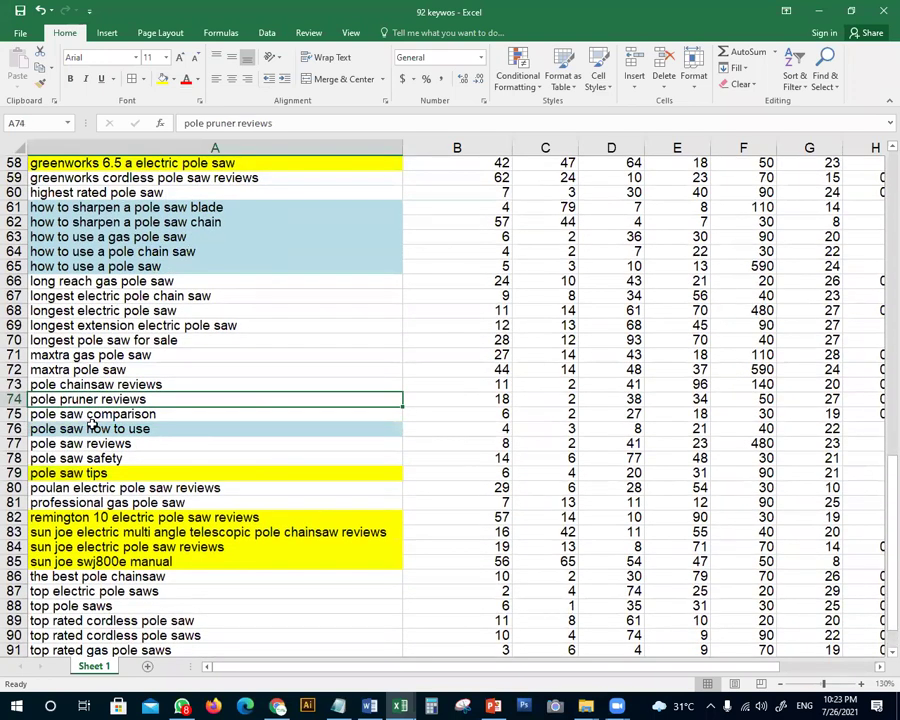
pyautogui.click(195, 415)
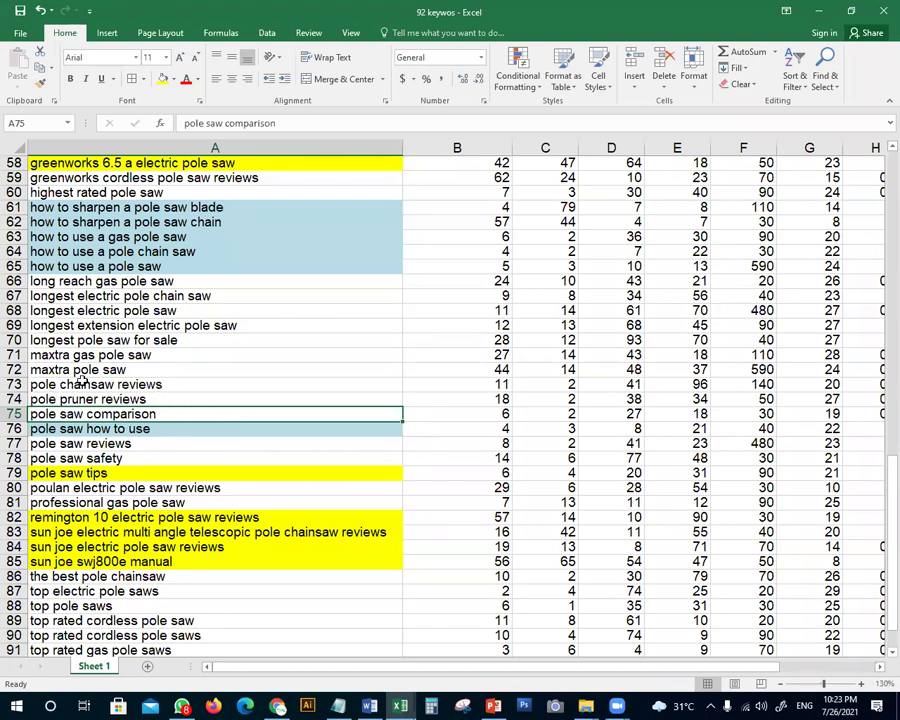
pyautogui.click(176, 369)
pyautogui.scroll(2, 187, 356)
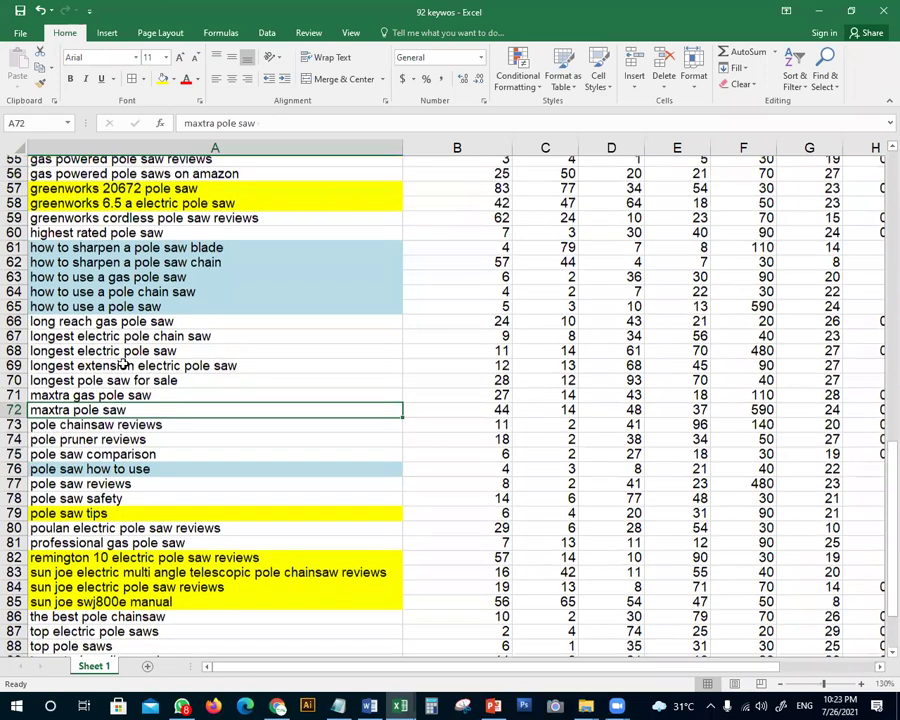
pyautogui.scroll(1, 187, 377)
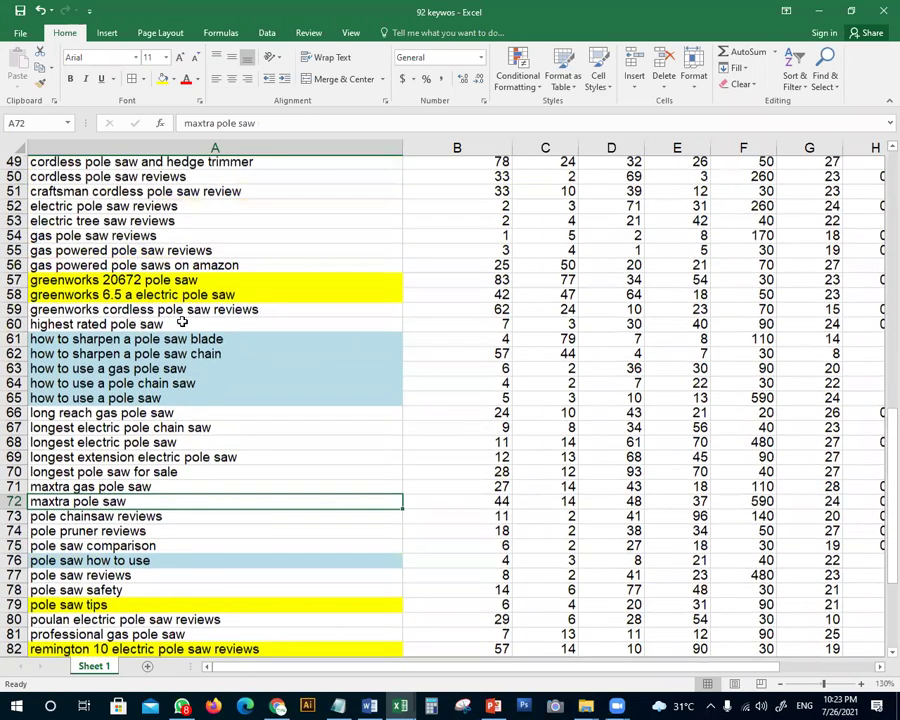
pyautogui.scroll(3, 170, 330)
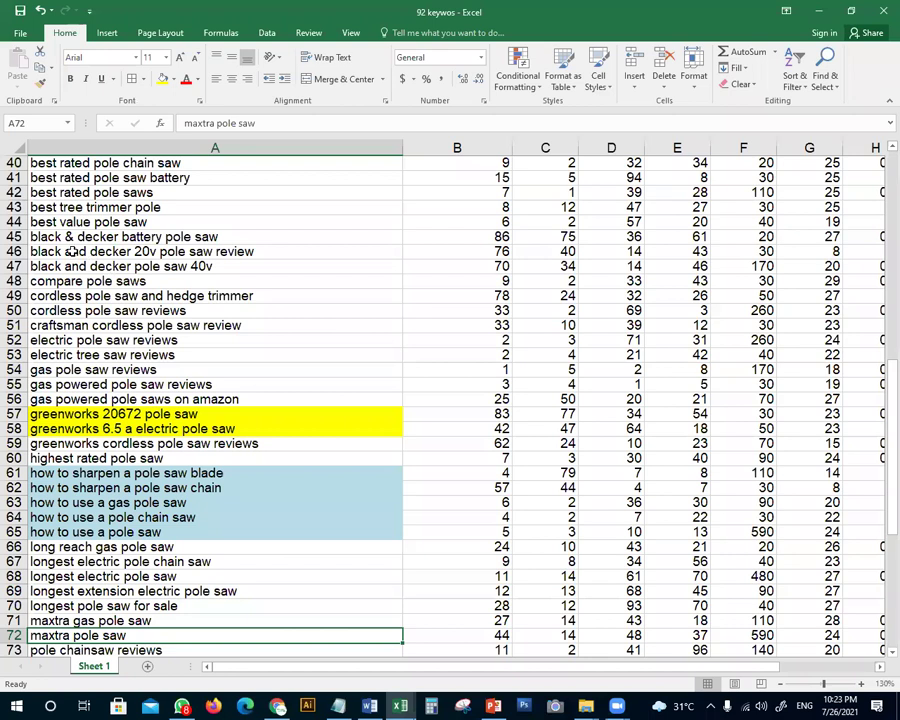
# Fill the keywords black and decker 20v pole saw review and black and decker pole saw 40v in A46 and A47 with yellow
pyautogui.click(276, 254)
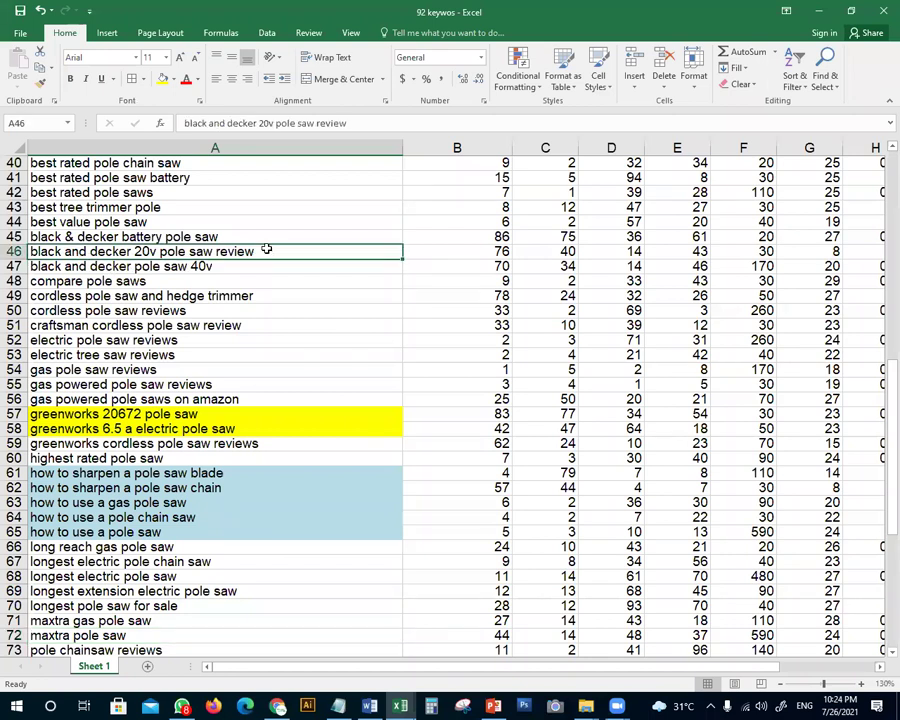
pyautogui.click(163, 78)
pyautogui.click(262, 266)
pyautogui.click(173, 79)
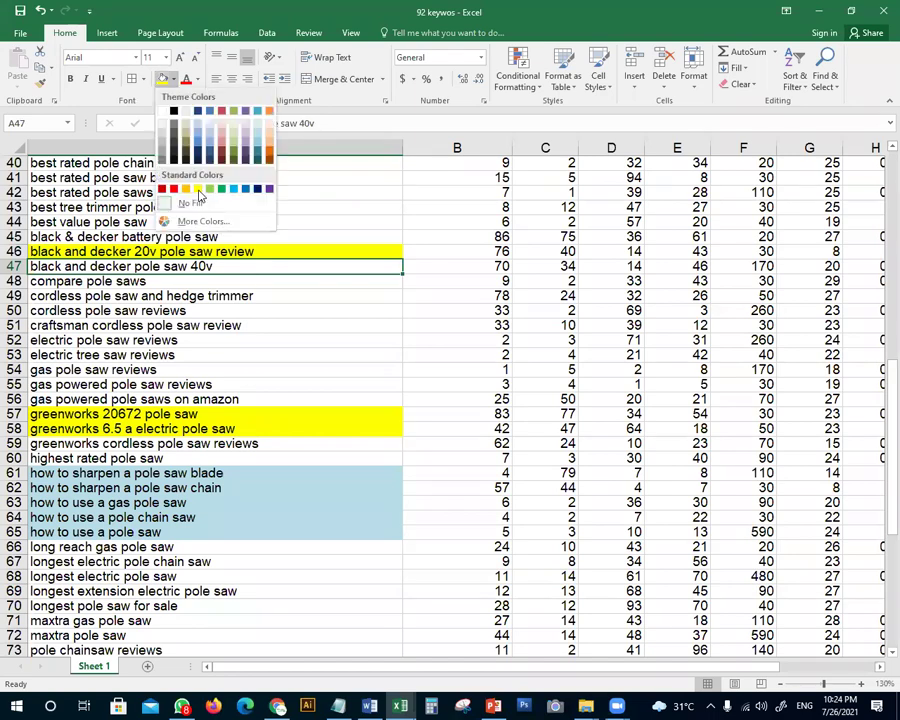
pyautogui.click(195, 187)
pyautogui.click(310, 356)
# Delete the whole row 16 containing the keyword best cordless pole saw uk
pyautogui.scroll(2, 195, 294)
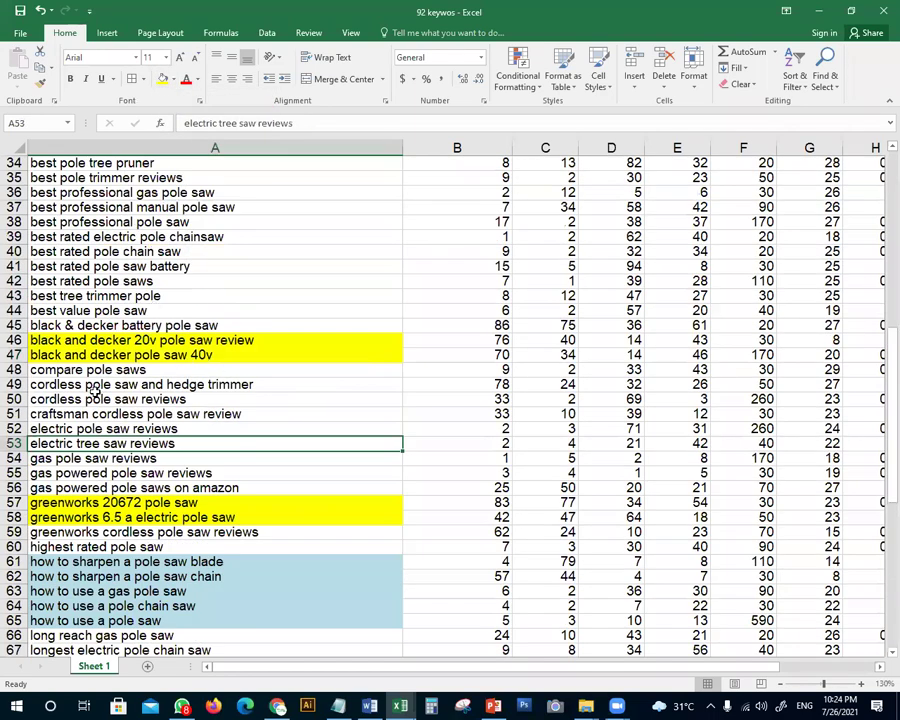
pyautogui.scroll(1, 195, 300)
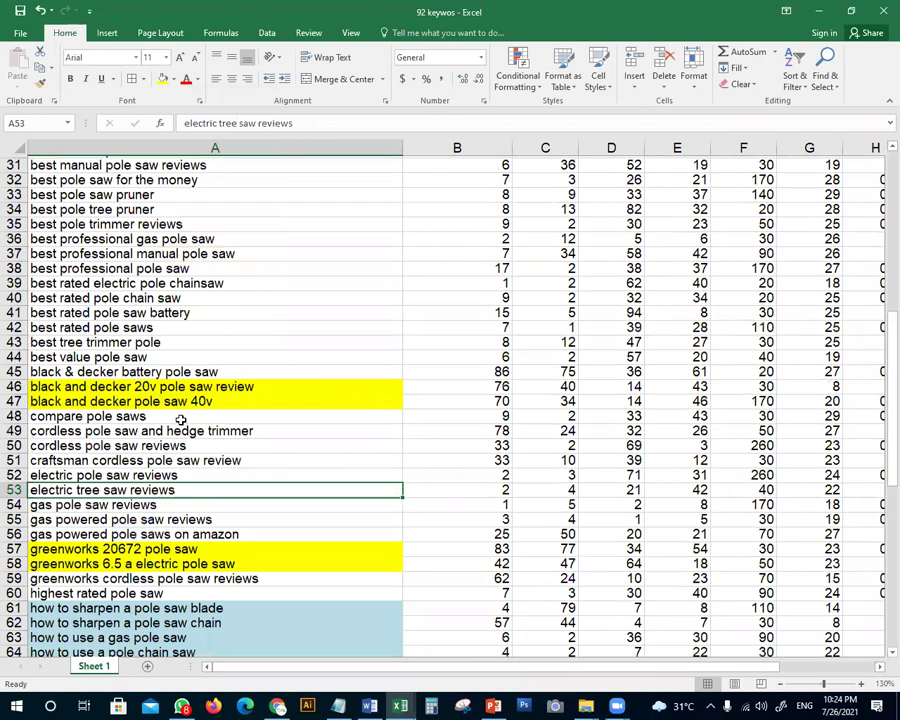
pyautogui.scroll(4, 182, 336)
pyautogui.scroll(2, 130, 360)
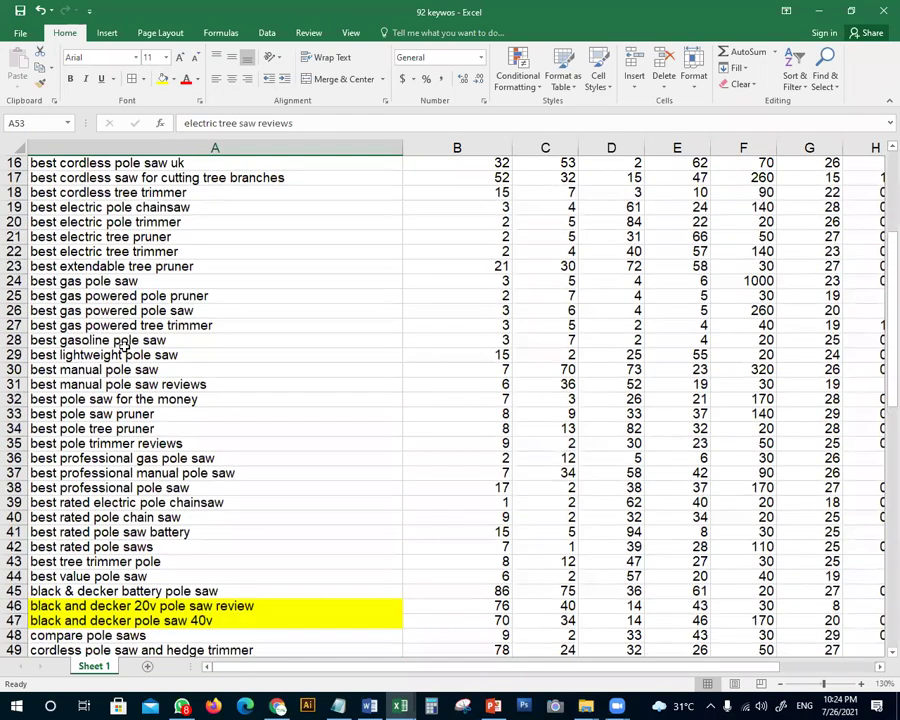
pyautogui.scroll(5, 170, 385)
pyautogui.click(168, 385)
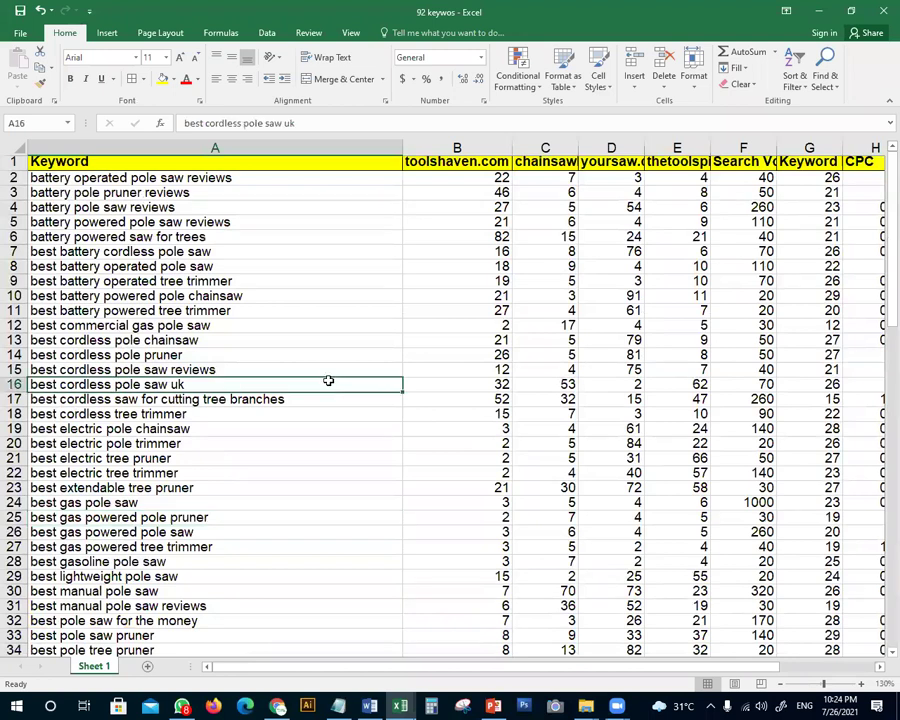
pyautogui.rightClick(12, 384)
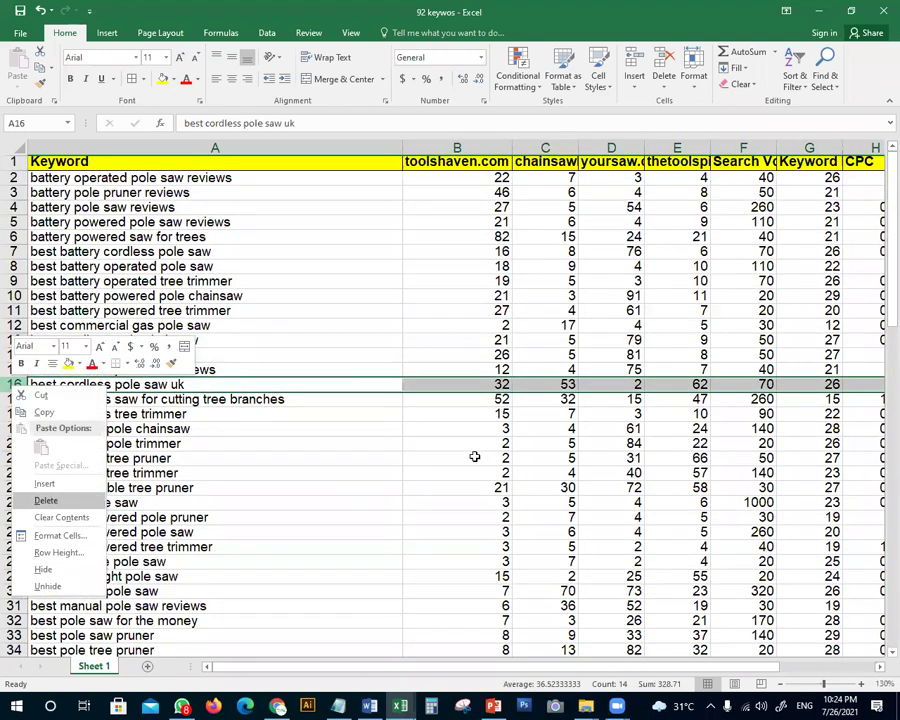
pyautogui.press('Return')
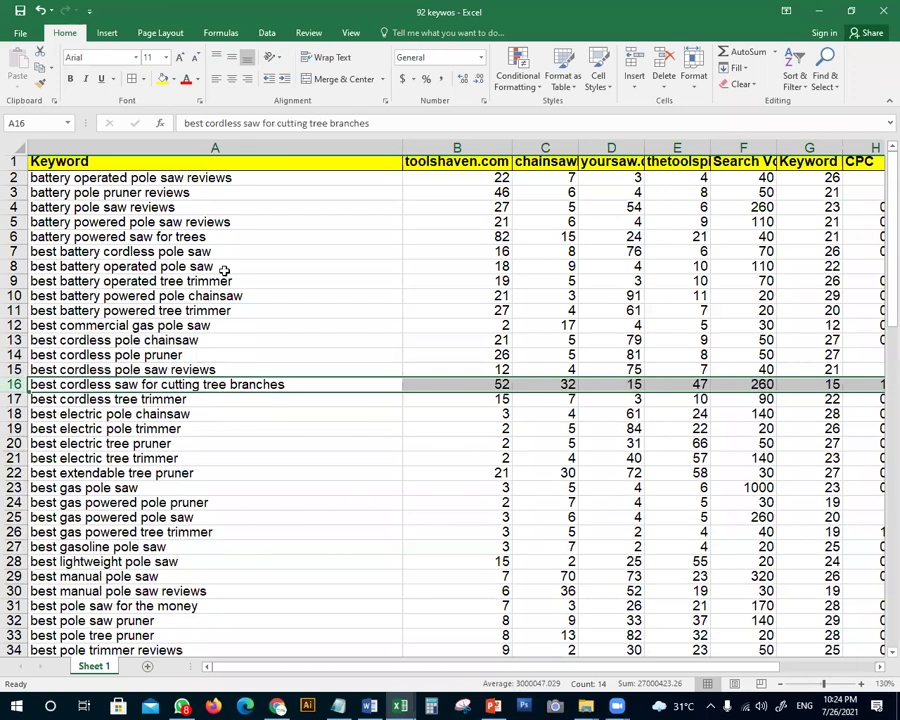
# Turn on filtering for the Keyword column A
pyautogui.click(317, 265)
pyautogui.scroll(-20, 322, 358)
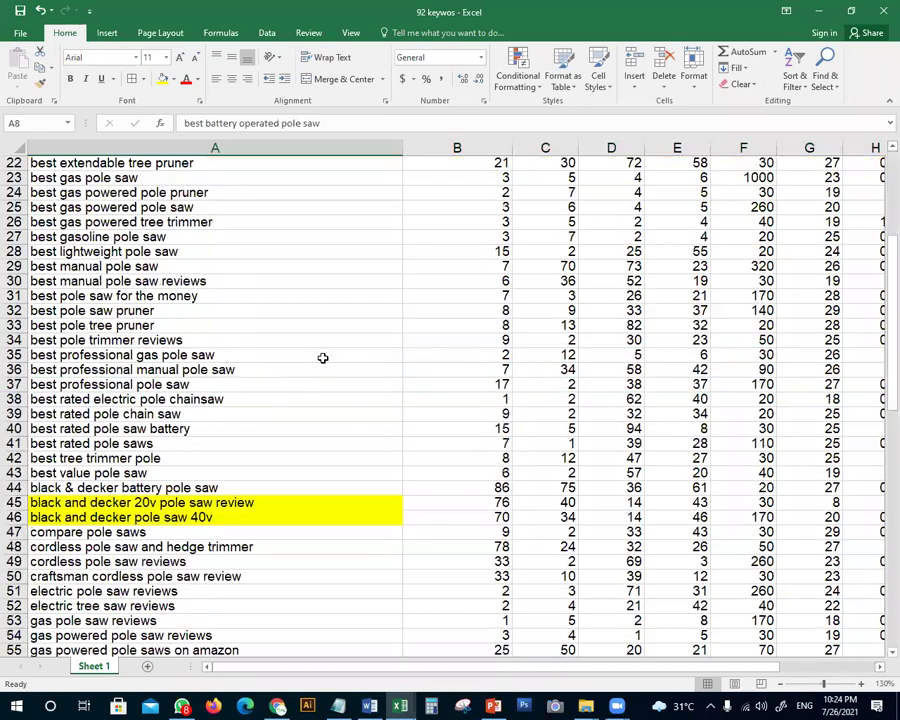
pyautogui.scroll(18, 325, 404)
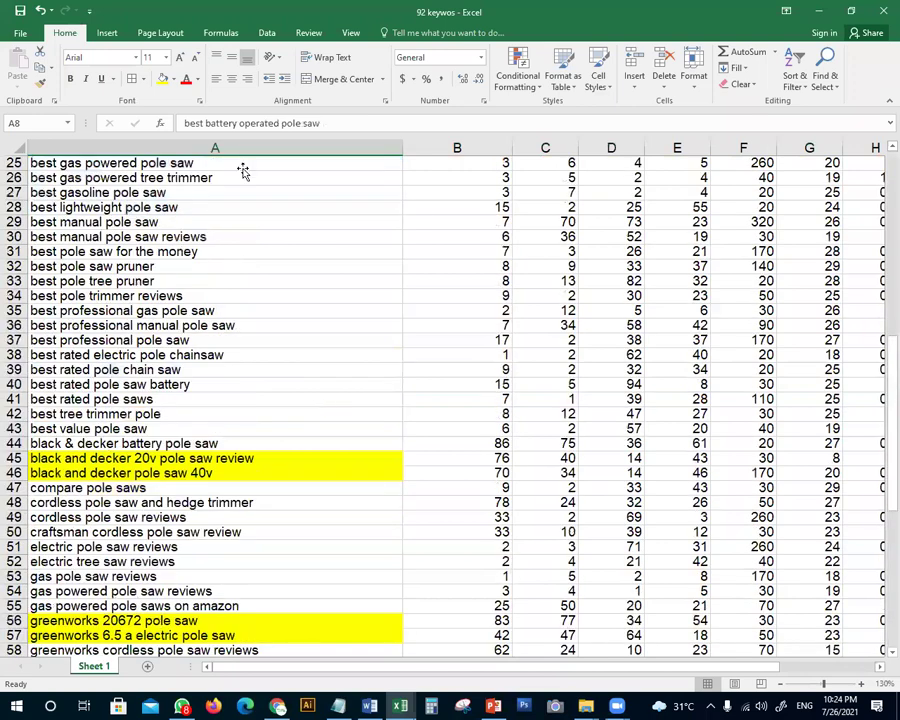
pyautogui.click(219, 148)
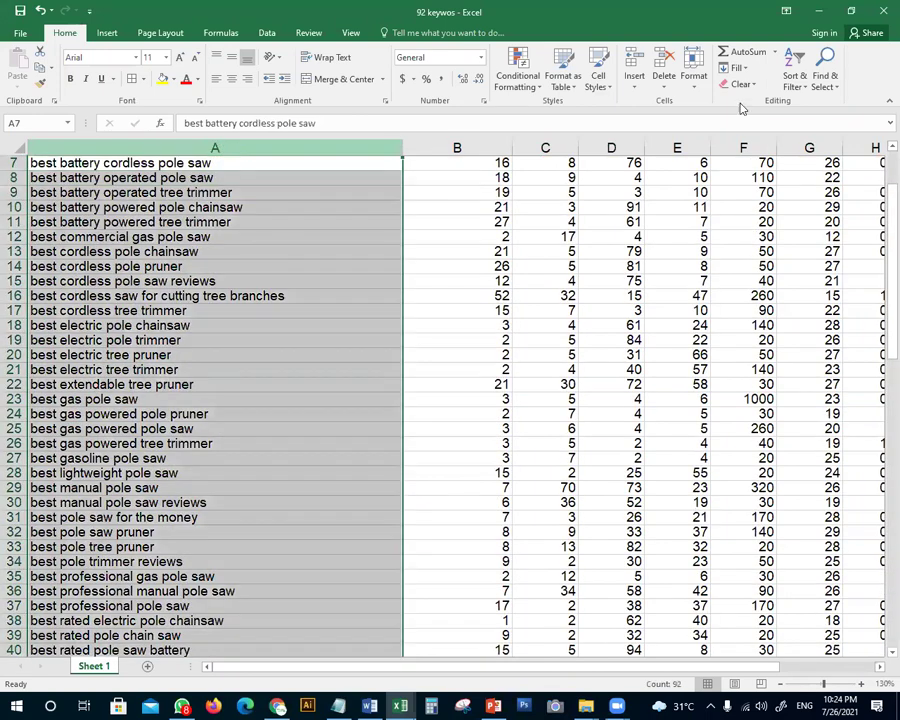
pyautogui.click(791, 88)
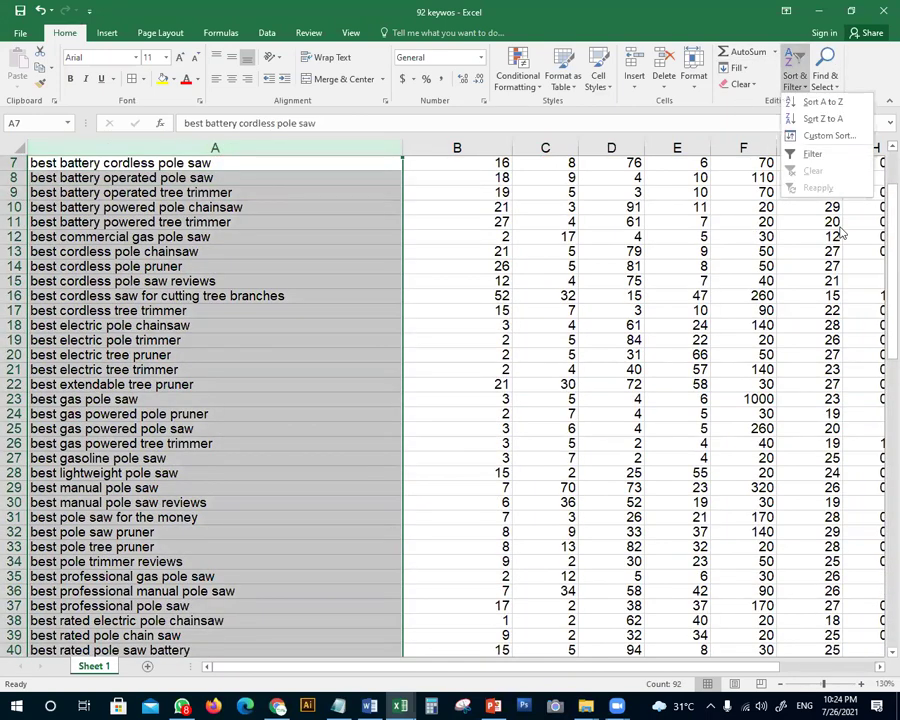
pyautogui.click(803, 155)
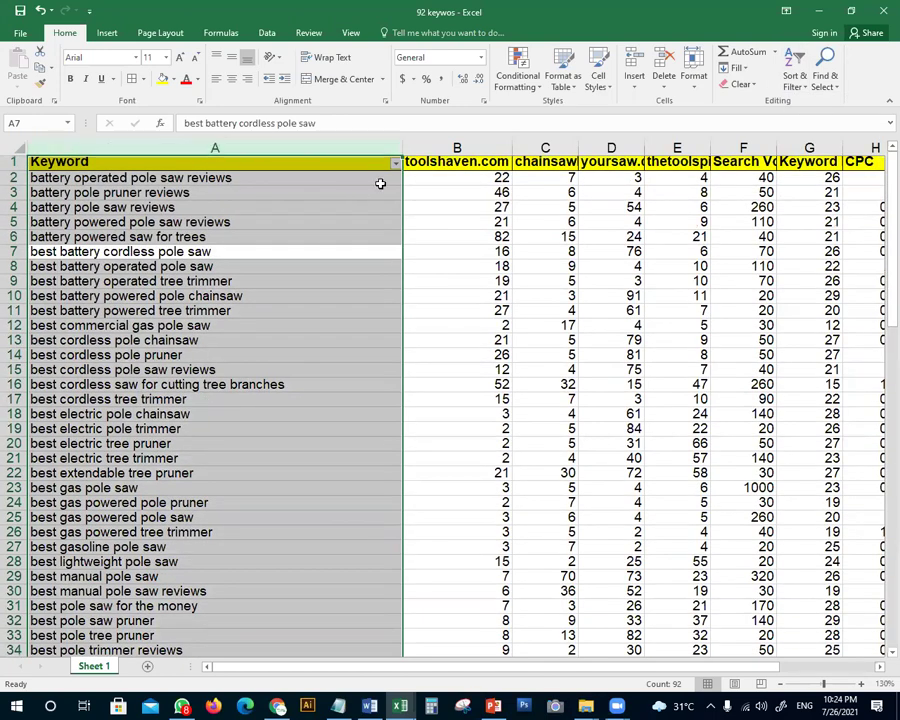
# Sort the Keyword column by the yellow cell colour, expanding the selection so the other columns move along
pyautogui.click(394, 163)
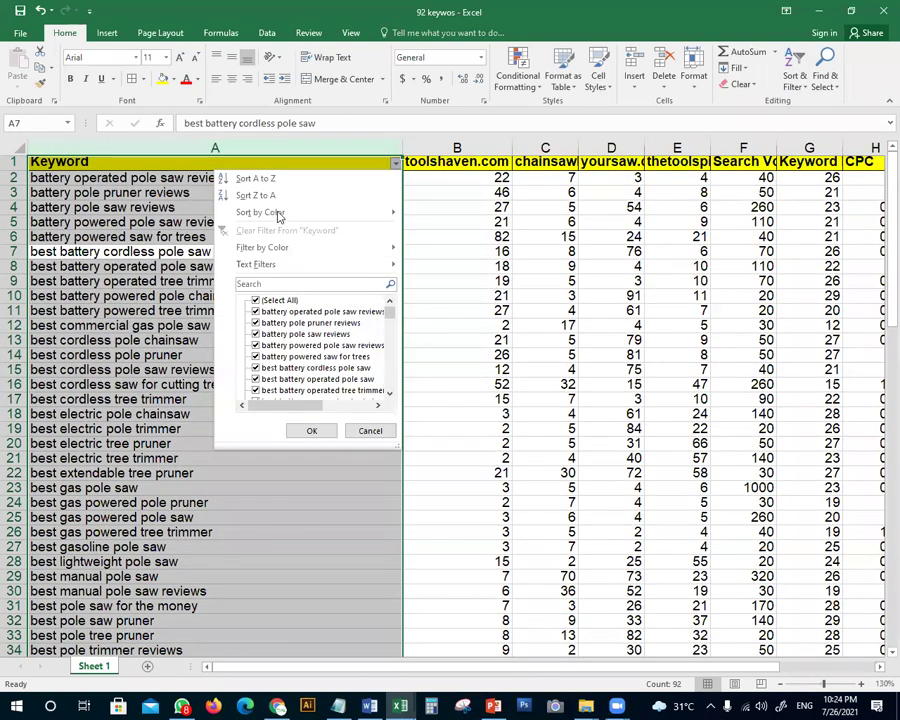
pyautogui.moveTo(279, 214)
pyautogui.click(437, 227)
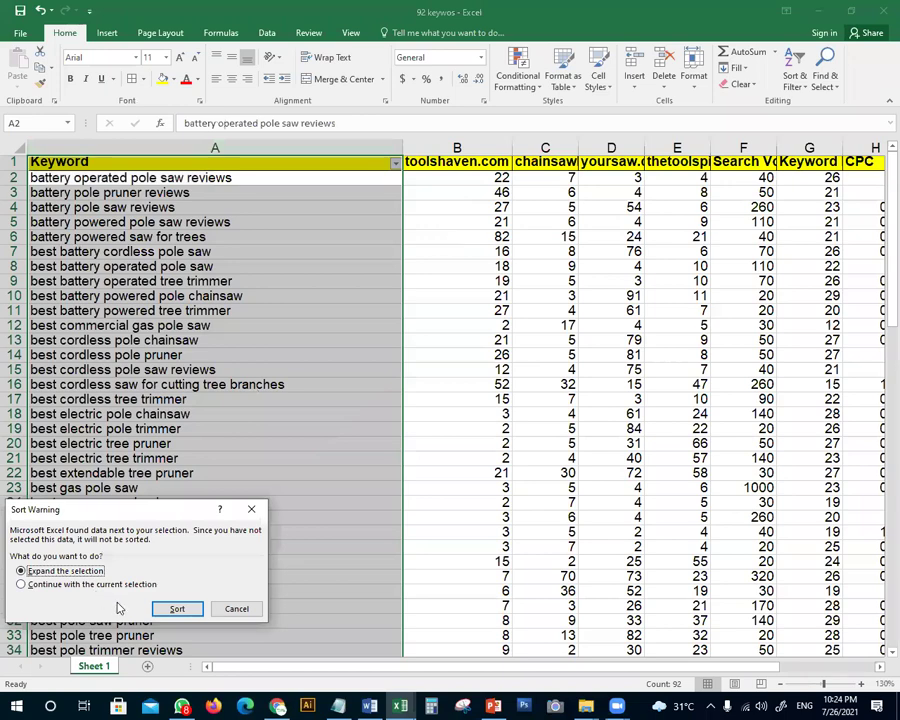
pyautogui.click(177, 608)
pyautogui.click(200, 251)
pyautogui.click(424, 440)
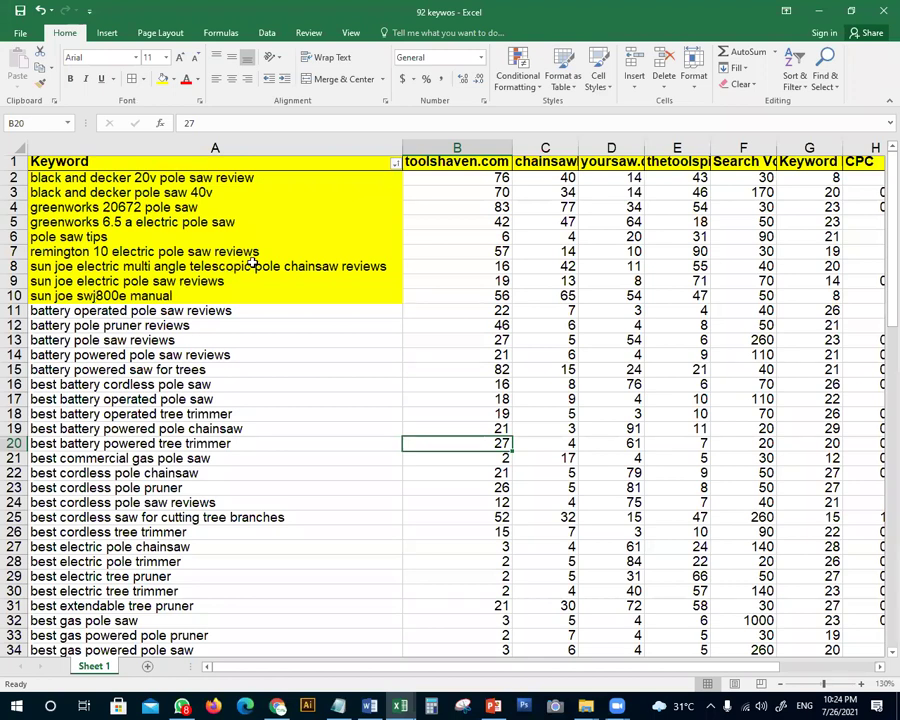
# Copy the yellow keywords in A2:A10 and add a new worksheet to the workbook
pyautogui.moveTo(208, 181)
pyautogui.mouseDown()
pyautogui.moveTo(286, 238)
pyautogui.moveTo(246, 310)
pyautogui.mouseUp()
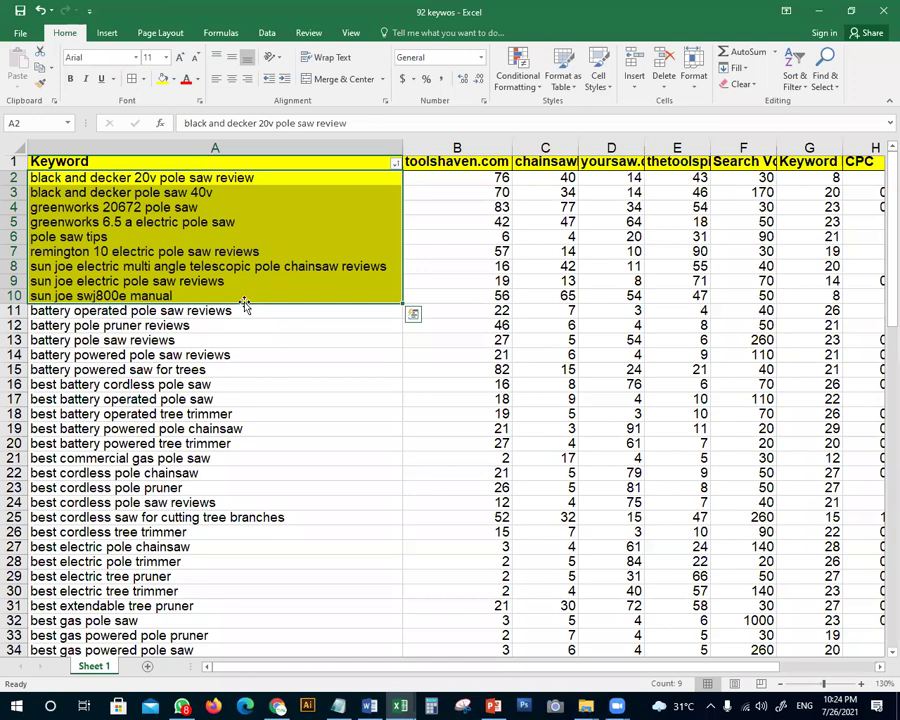
pyautogui.hotkey('ctrl', 'c')
pyautogui.scroll(-20, 235, 290)
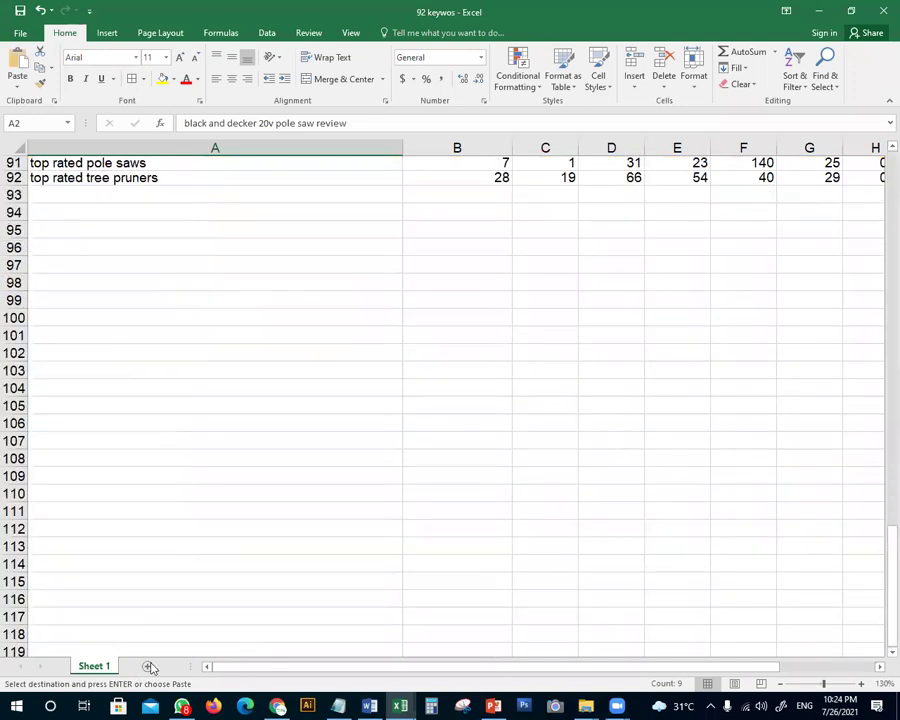
pyautogui.click(149, 666)
# Cancel the pending copy and enter the heading Informative Keywords in A2 of the new sheet
pyautogui.click(65, 174)
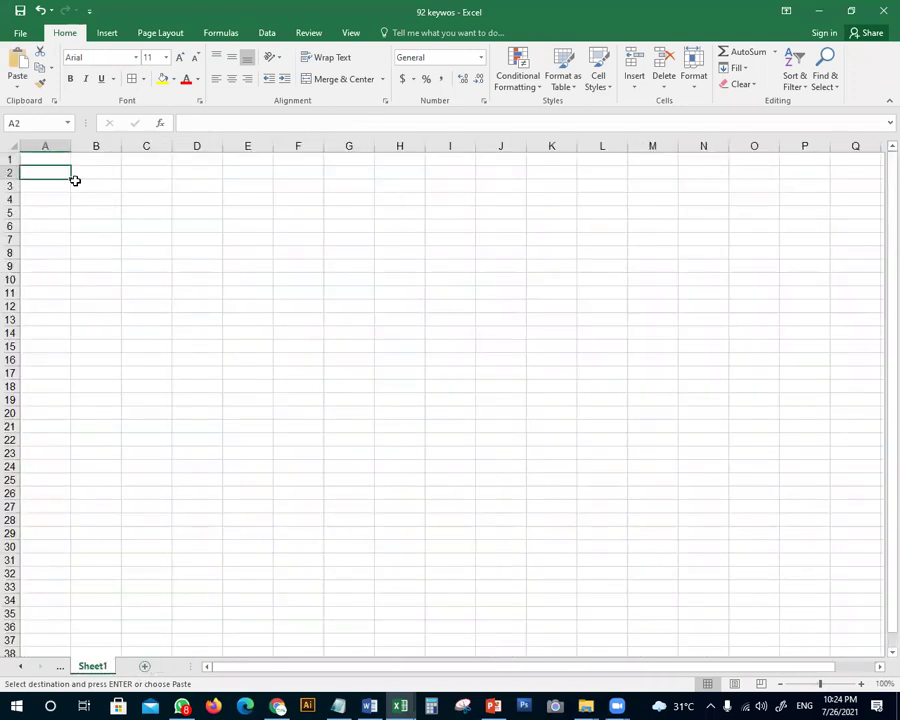
pyautogui.press('Escape')
pyautogui.write('Informative Keywo')
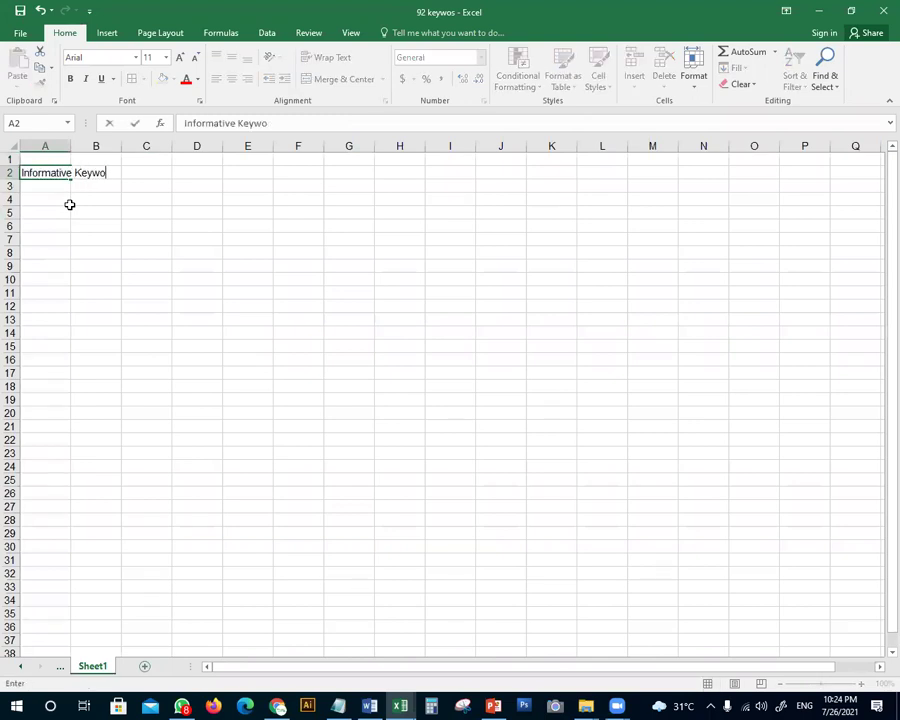
pyautogui.click(69, 204)
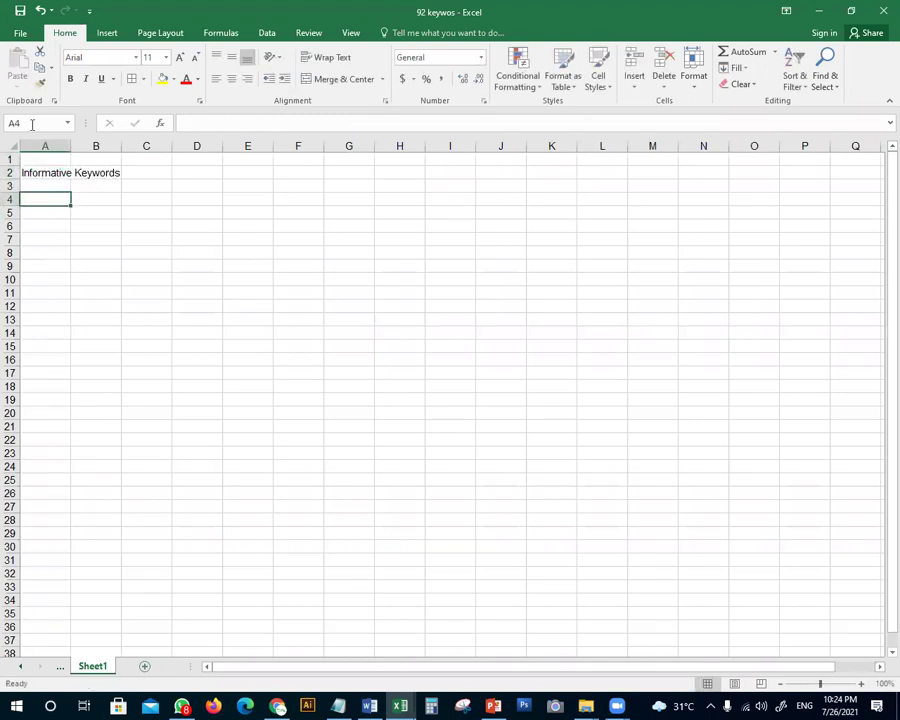
# Copy the yellow keywords in A2:A10 of Sheet 1 into the new sheet, starting at A4
pyautogui.click(60, 666)
pyautogui.click(90, 667)
pyautogui.scroll(20, 220, 387)
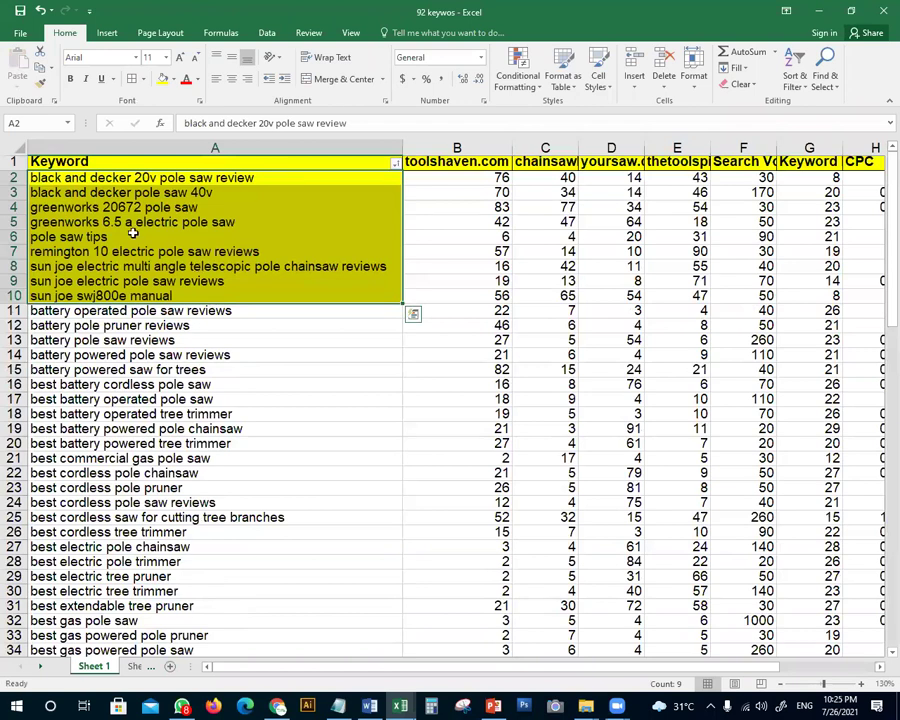
pyautogui.click(132, 233)
pyautogui.moveTo(140, 177); pyautogui.dragTo(230, 297)
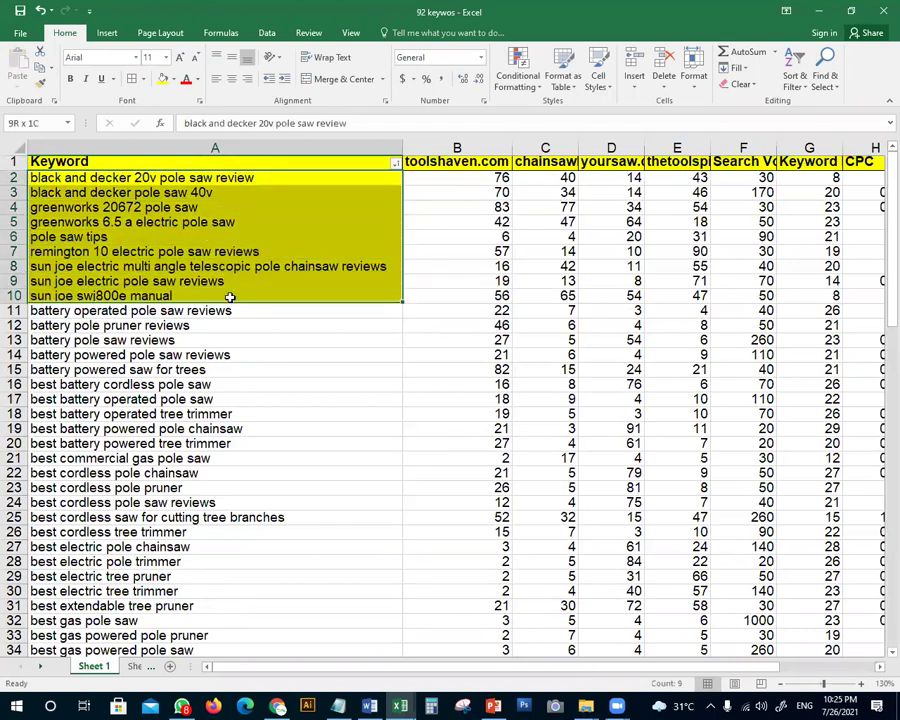
pyautogui.hotkey('ctrl', 'c')
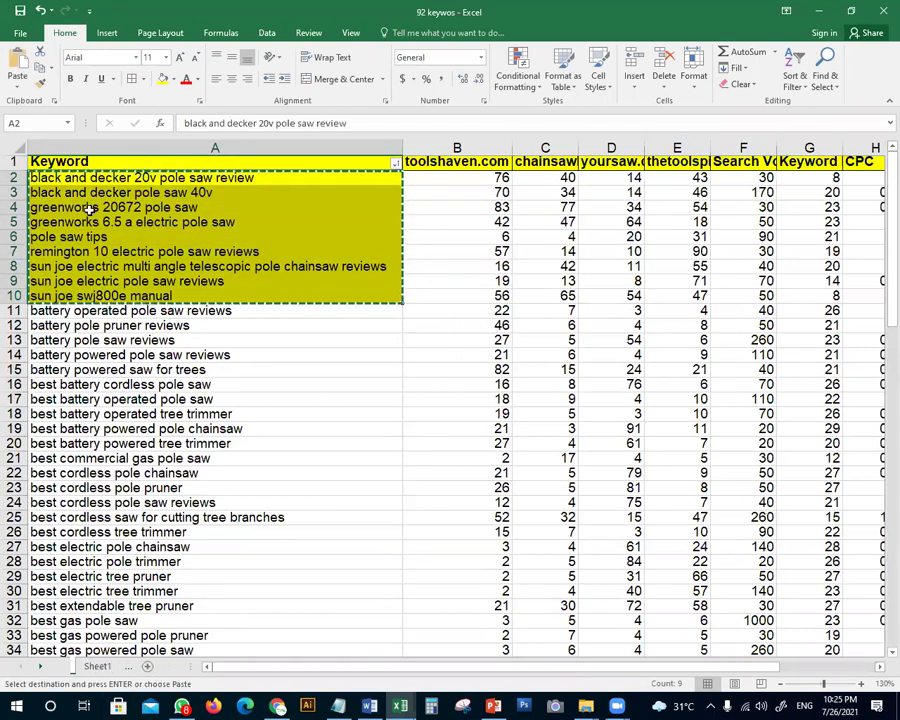
pyautogui.hotkey('ctrl', 'pagedown')
pyautogui.click(52, 196)
pyautogui.hotkey('ctrl', 'v')
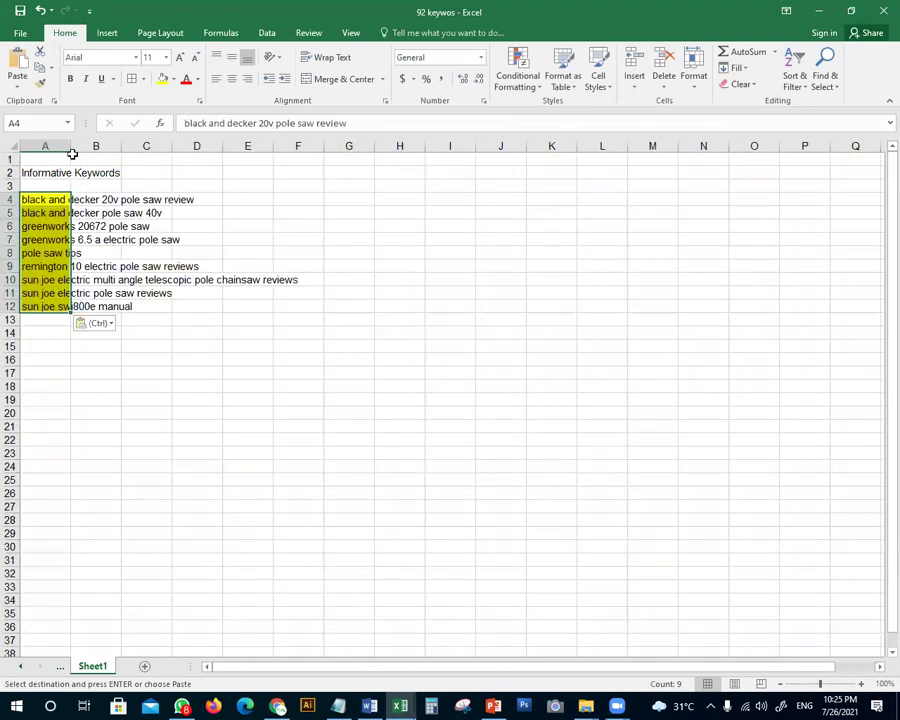
# Fit column A's width to its contents and make the Informative Keywords heading in A2 bold and red
pyautogui.doubleClick(72, 148)
pyautogui.click(70, 174)
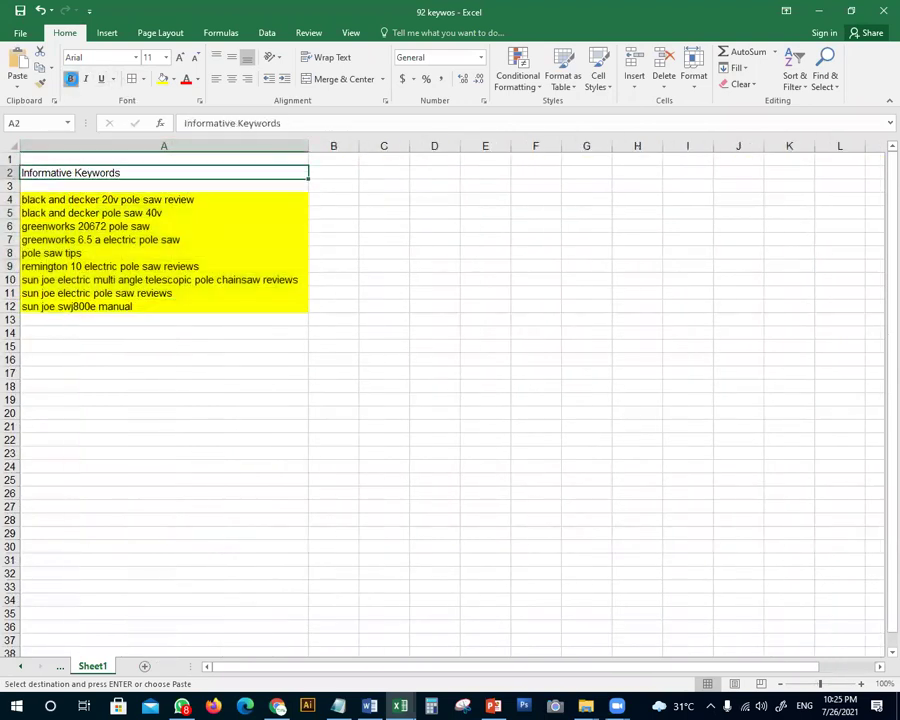
pyautogui.click(70, 78)
pyautogui.click(186, 78)
pyautogui.click(528, 334)
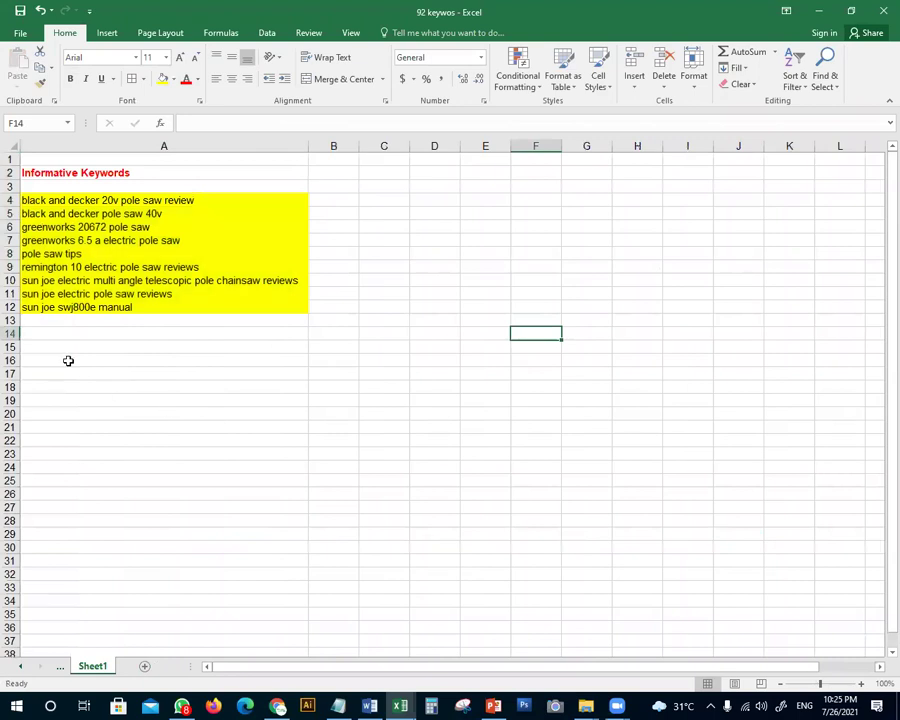
# Enter the heading Single Keywords in A16, below the pasted yellow list
pyautogui.click(118, 361)
pyautogui.write('Single Key')
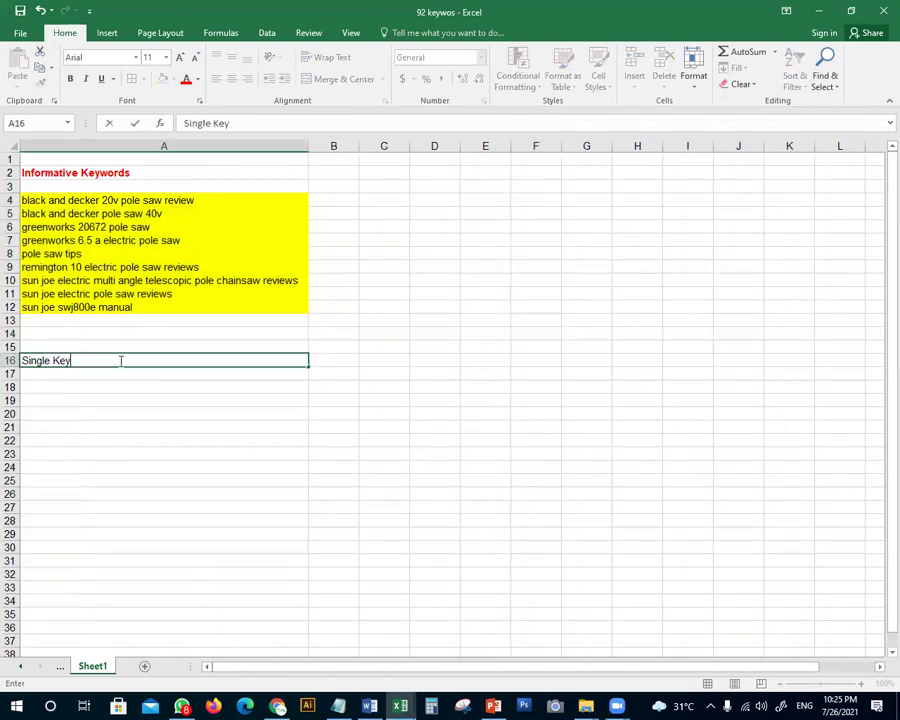
pyautogui.write('words')
pyautogui.press('Return')
pyautogui.hotkey('alt', 'Tab')
pyautogui.hotkey('alt', 'Tab')
pyautogui.click(231, 388)
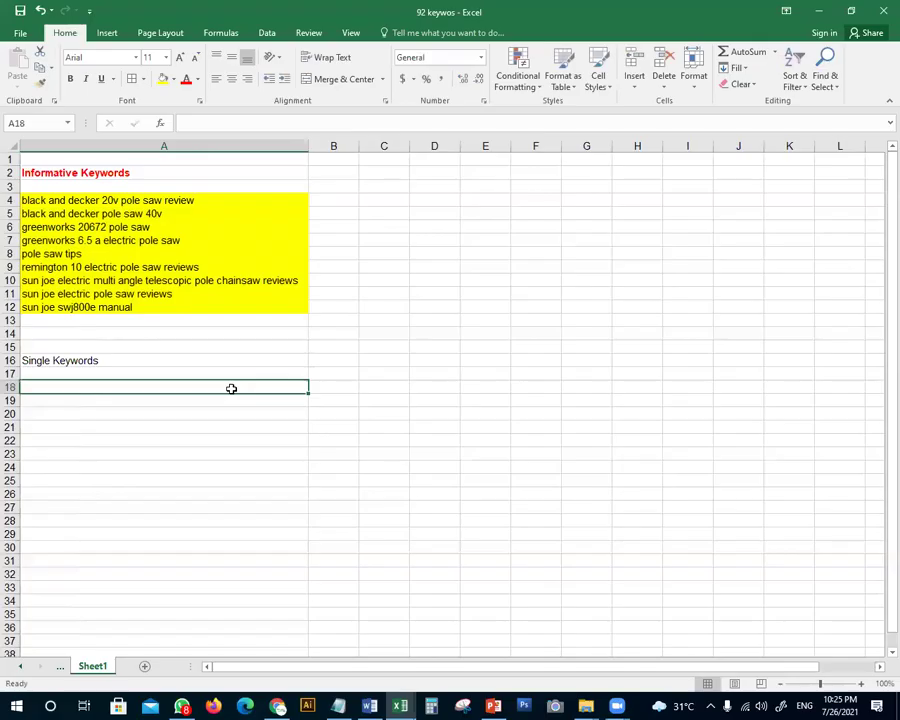
# Change the heading in A2 to Single Products Keywords
pyautogui.click(72, 175)
pyautogui.moveTo(239, 123); pyautogui.dragTo(2, 125)
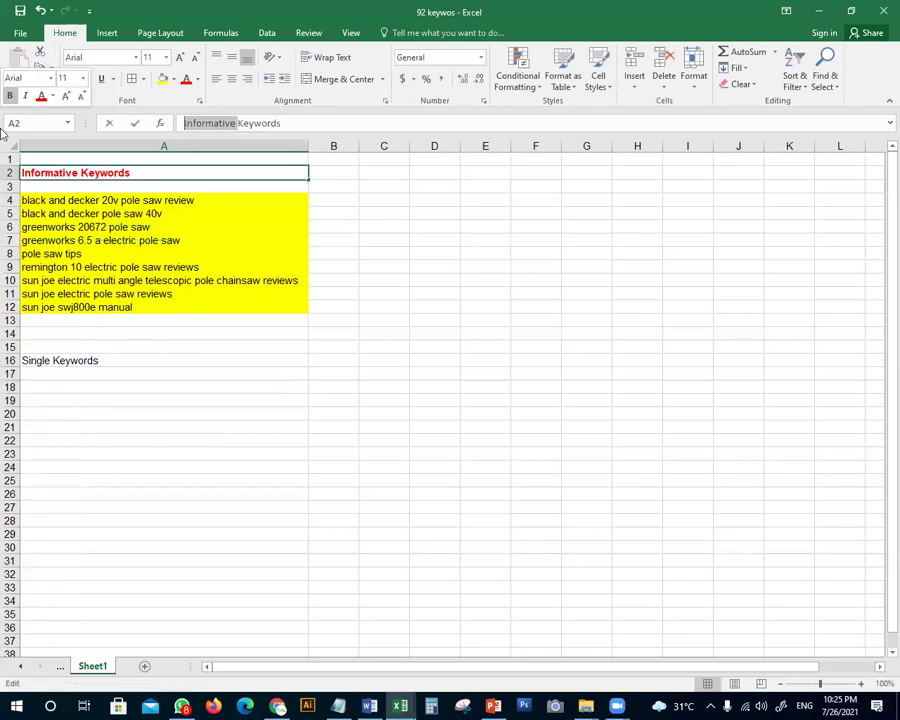
pyautogui.write('Ins')
pyautogui.press('BackSpace')
pyautogui.press('BackSpace')
pyautogui.press('BackSpace')
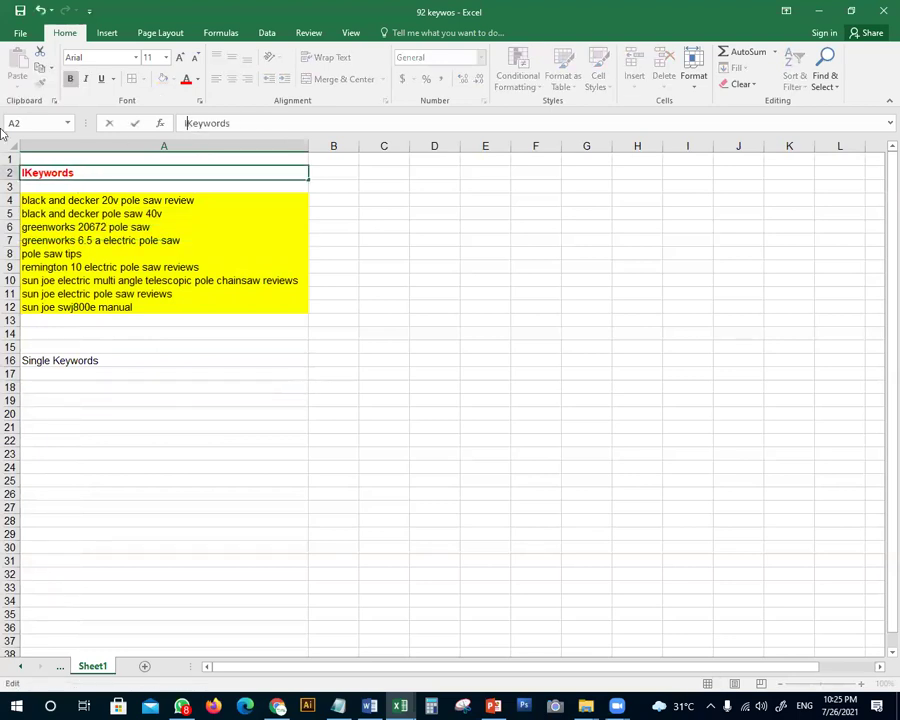
pyautogui.write('Single Products')
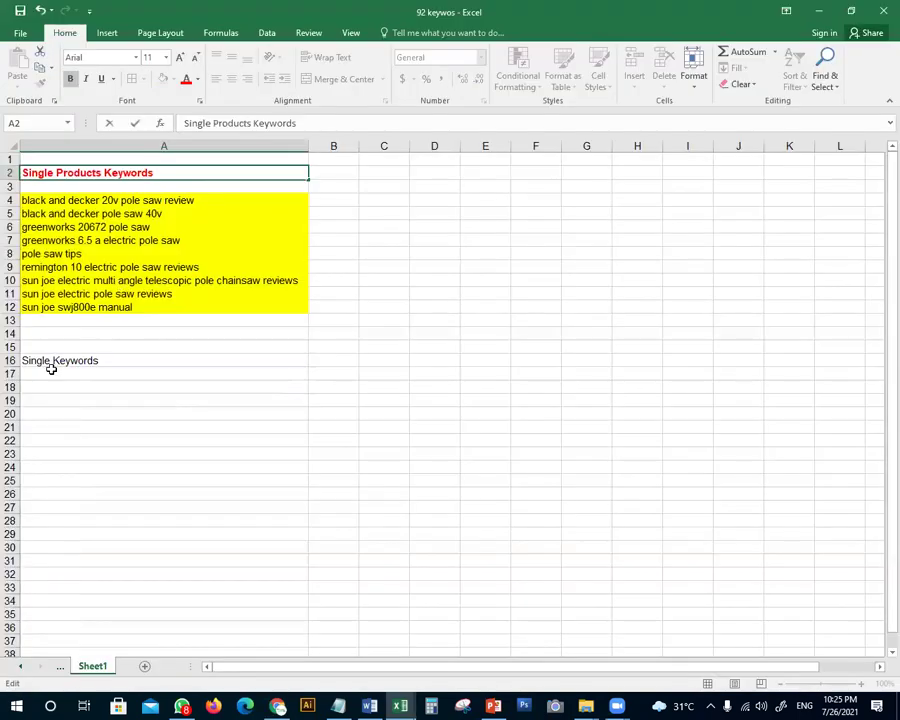
pyautogui.click(51, 369)
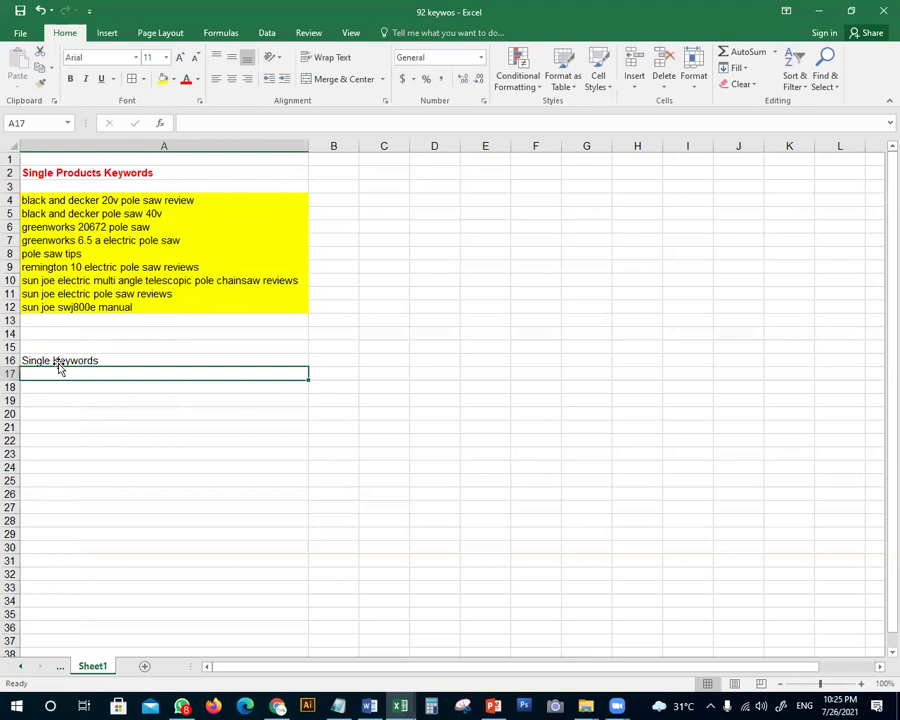
# Change the heading in A16 to Informative Keywords and format it bold and red
pyautogui.click(91, 361)
pyautogui.moveTo(183, 123); pyautogui.dragTo(143, 131)
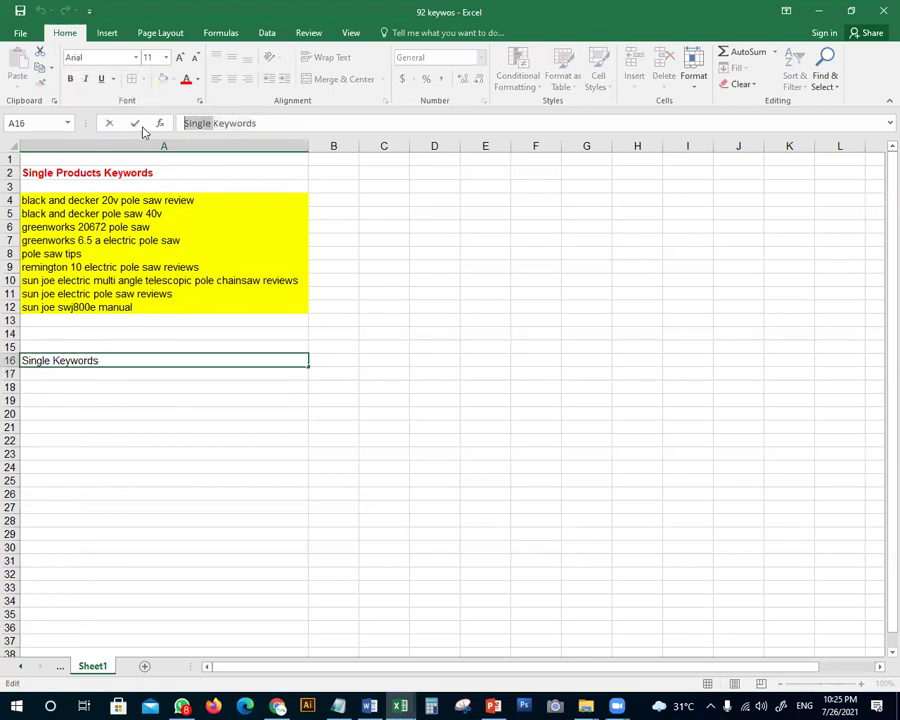
pyautogui.press('BackSpace')
pyautogui.write('Informative')
pyautogui.click(141, 126)
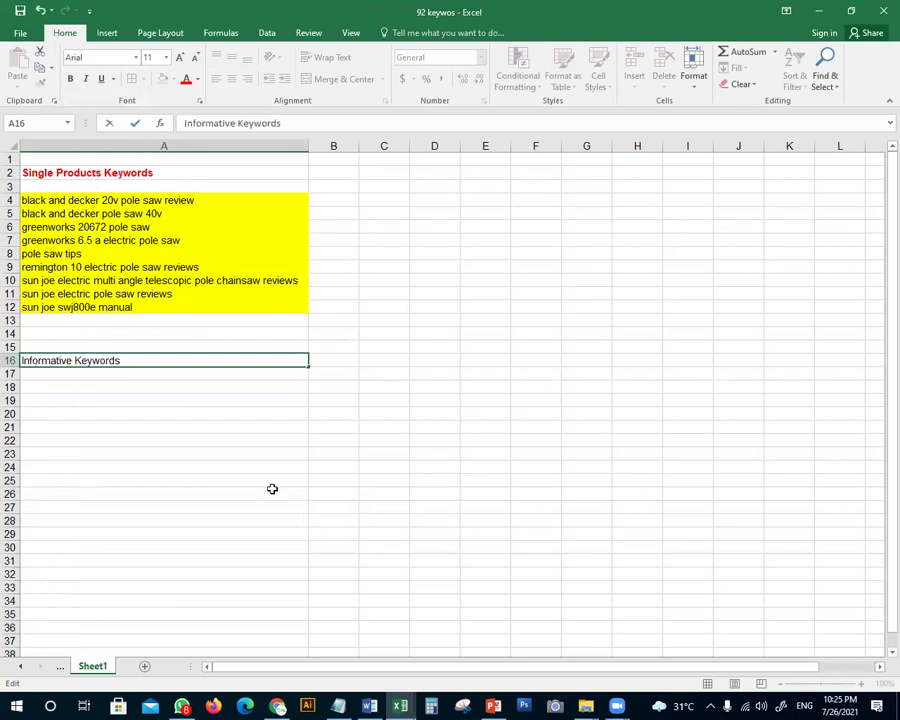
pyautogui.click(186, 79)
pyautogui.click(70, 79)
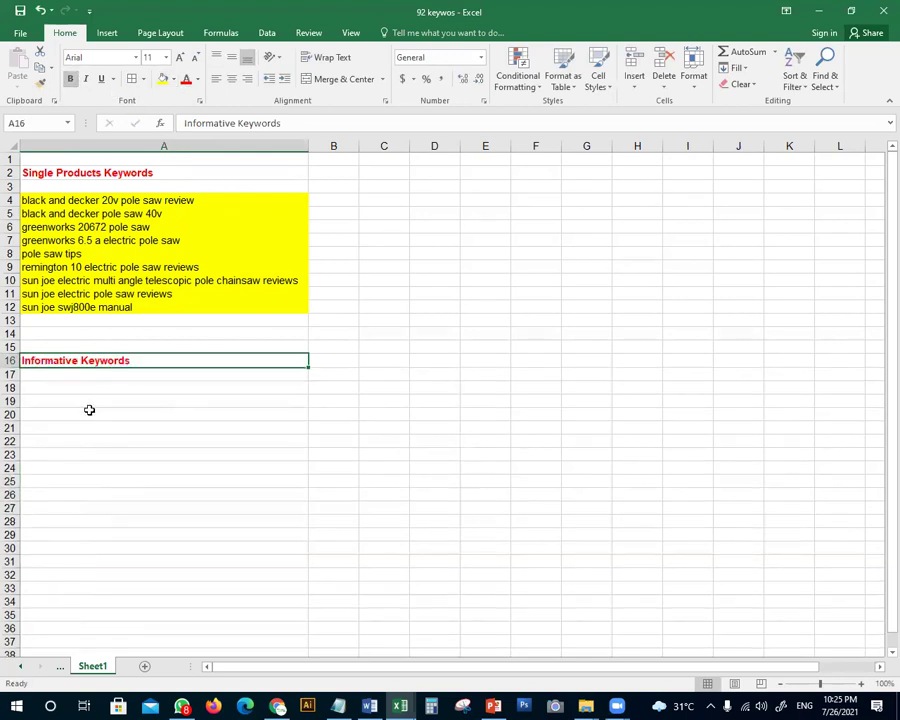
# Copy the light blue how-to keywords in A65:A69 of Sheet 1 to A18 under the Informative Keywords heading
pyautogui.click(65, 383)
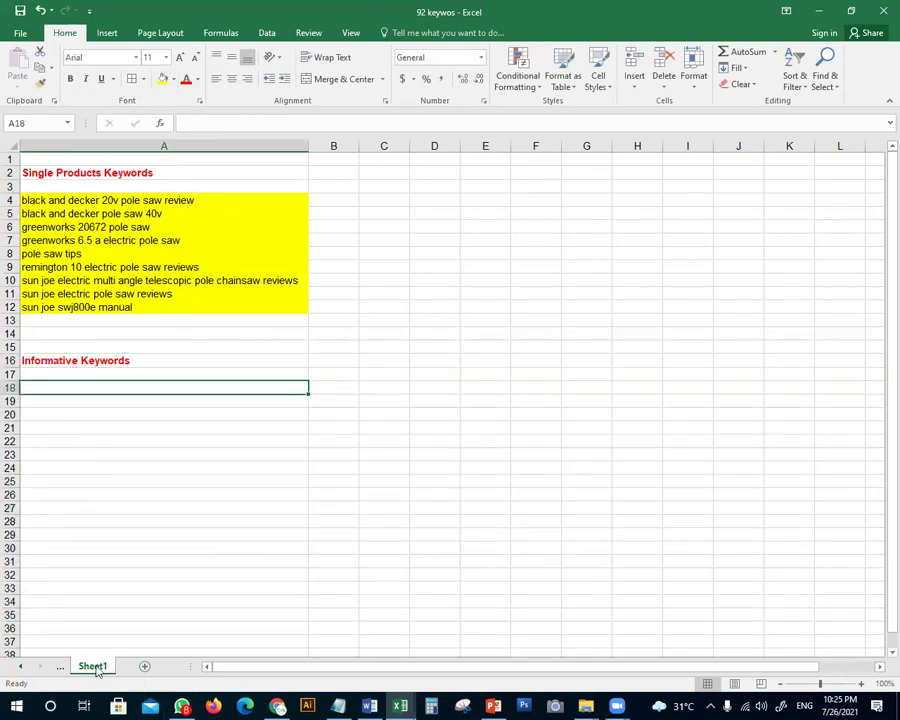
pyautogui.click(60, 666)
pyautogui.click(80, 666)
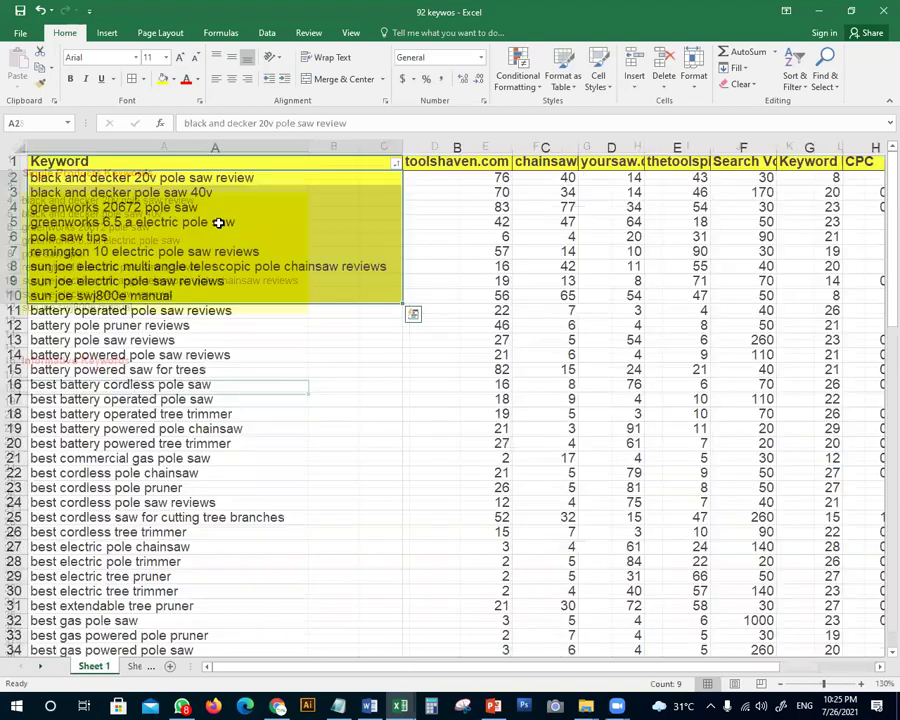
pyautogui.scroll(-11, 323, 346)
pyautogui.scroll(-8, 296, 383)
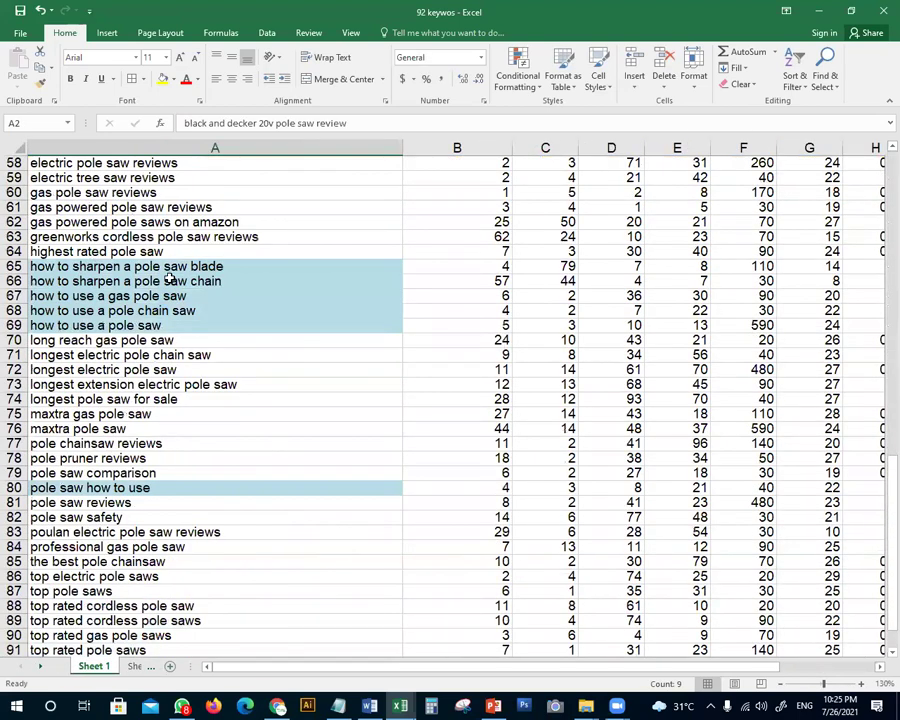
pyautogui.moveTo(215, 264); pyautogui.dragTo(225, 327)
pyautogui.hotkey('ctrl', 'c')
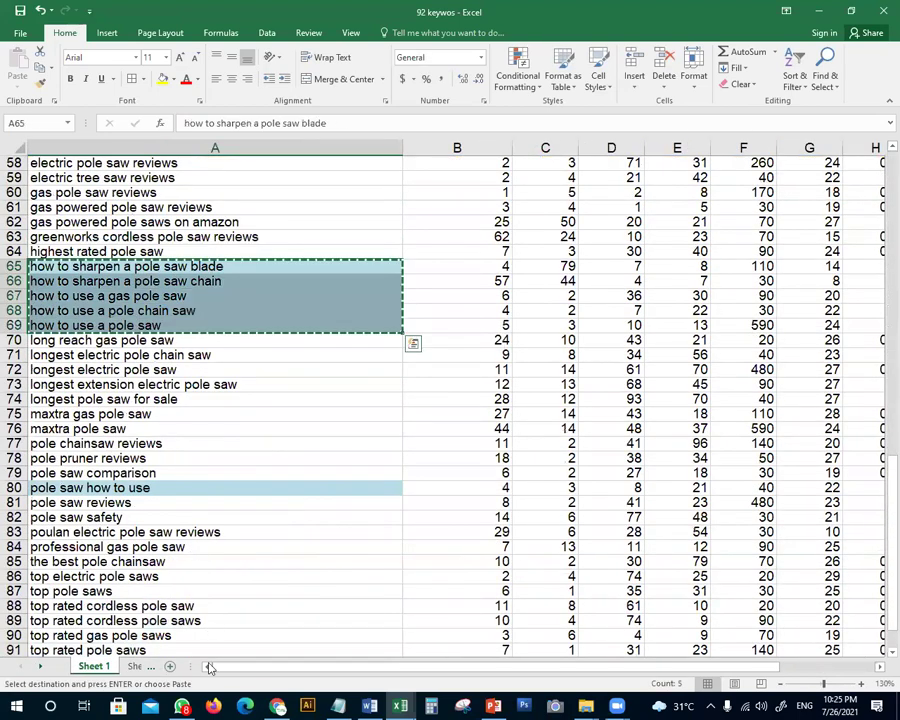
pyautogui.click(136, 667)
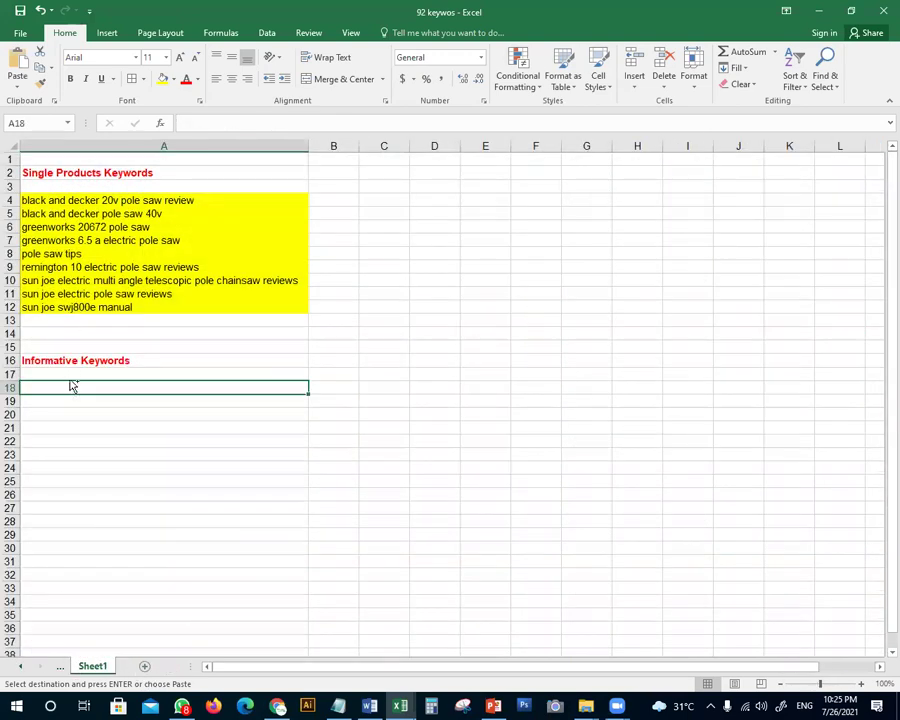
pyautogui.hotkey('ctrl', 'v')
pyautogui.hotkey('alt', 'Tab')
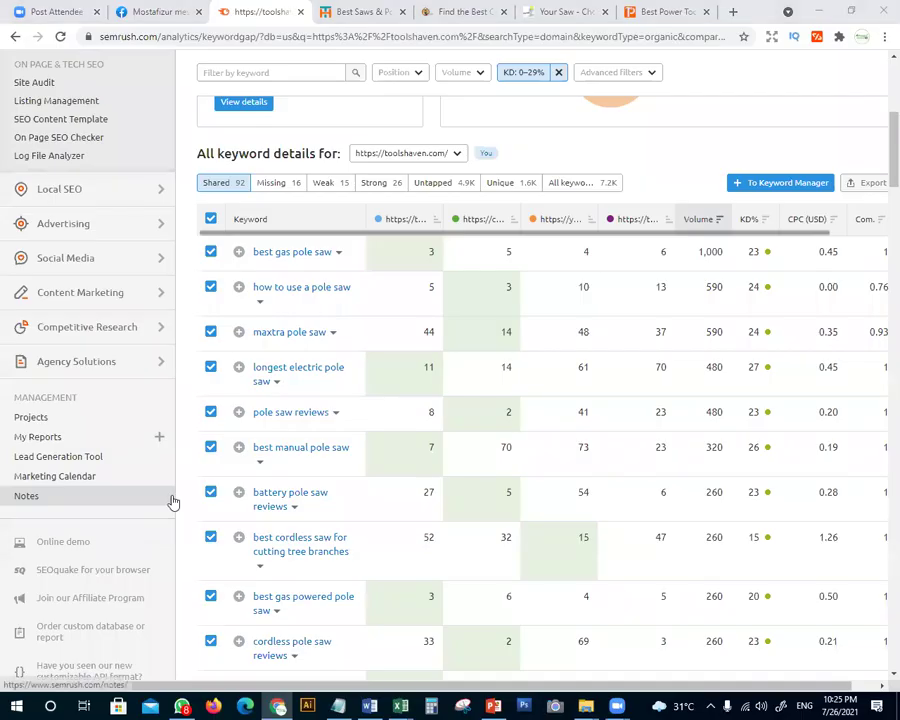
pyautogui.hotkey('alt', 'Tab')
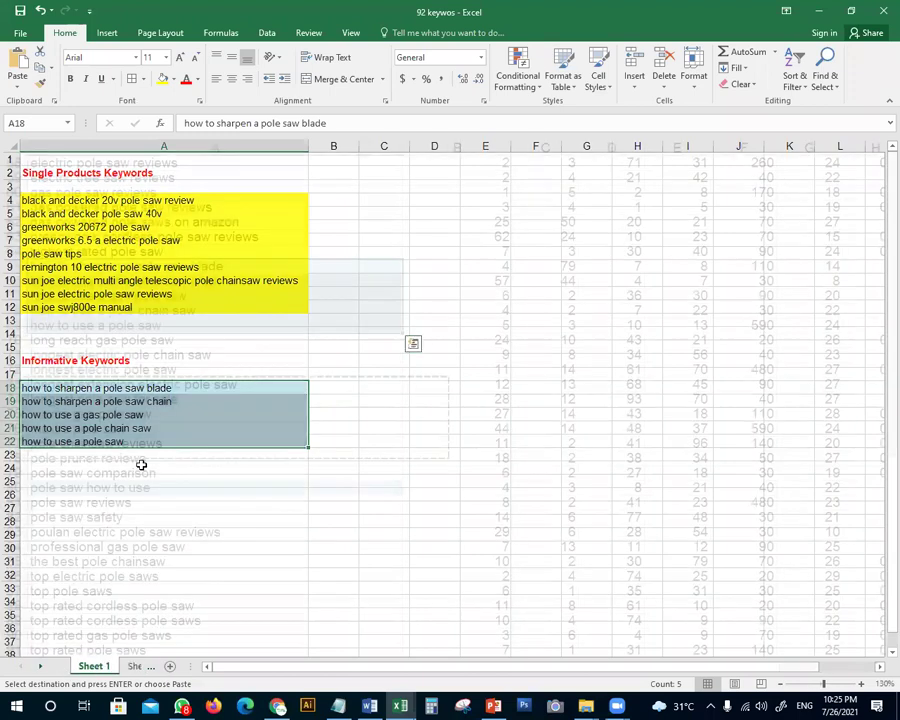
# Copy the light blue keyword pole saw how to use from A80 of Sheet 1 to A23 of the grouping sheet
pyautogui.hotkey('ctrl', 'pageup')
pyautogui.click(176, 487)
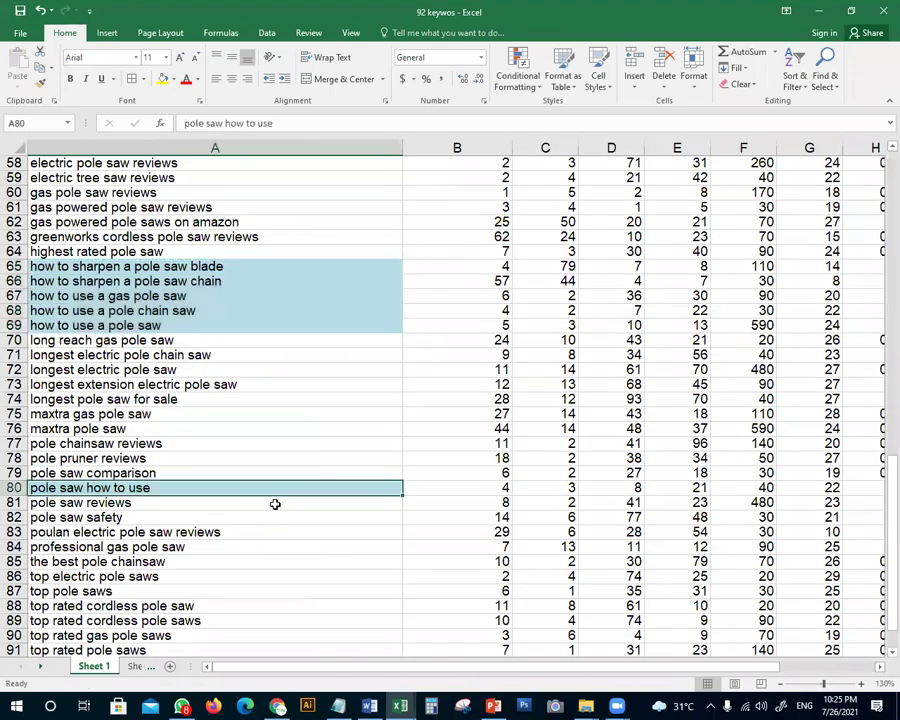
pyautogui.scroll(-4, 275, 504)
pyautogui.hotkey('ctrl', 'c')
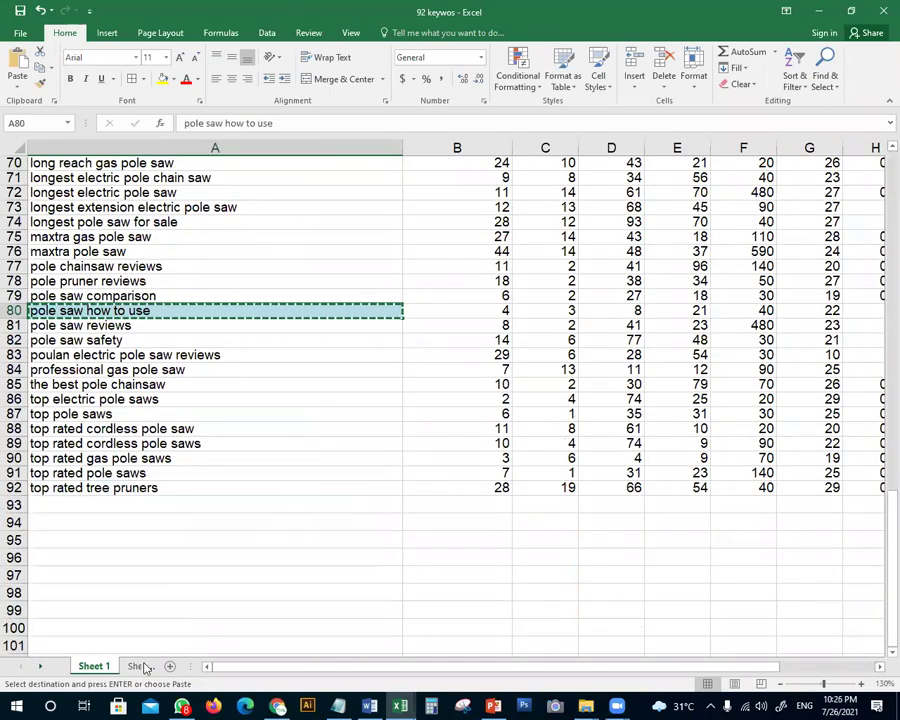
pyautogui.hotkey('ctrl', 'pagedown')
pyautogui.click(65, 455)
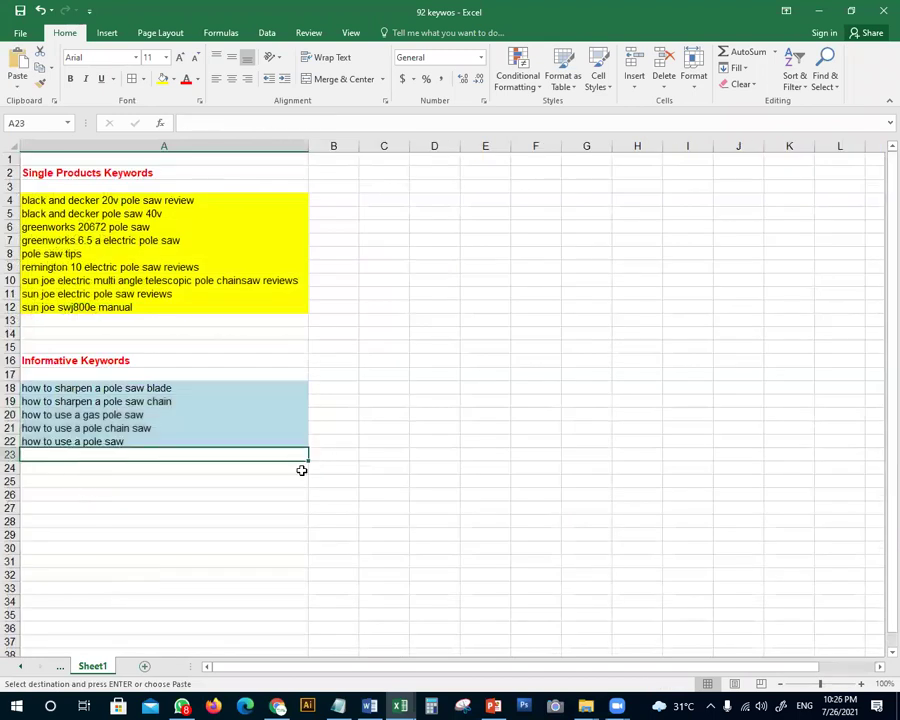
pyautogui.hotkey('ctrl', 'v')
pyautogui.moveTo(205, 538); pyautogui.dragTo(206, 544)
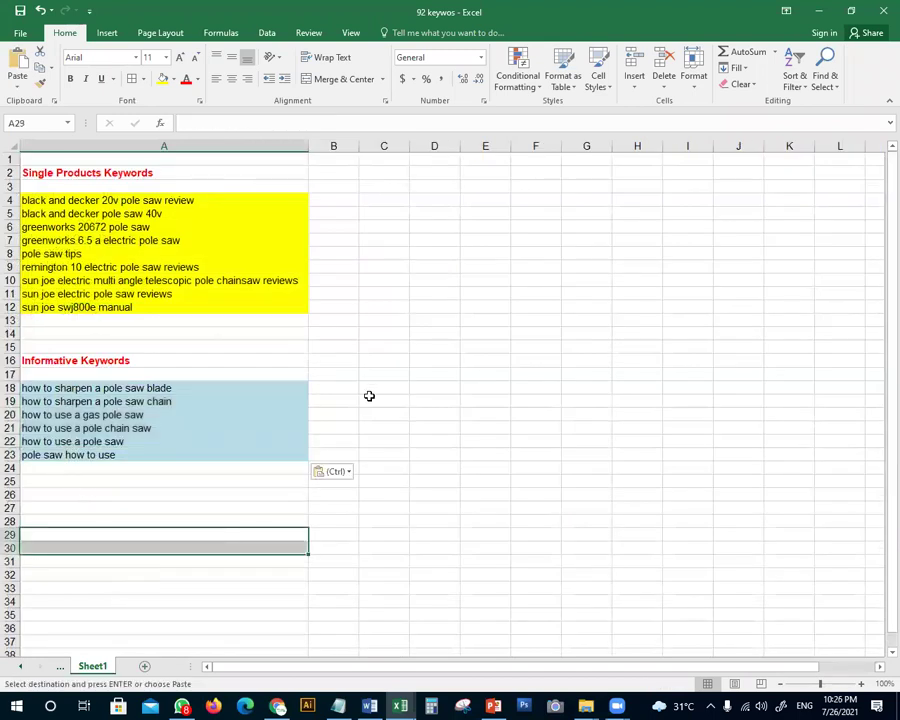
# Review the yellow keywords under Single Products Keywords to check that each one names a specific product
pyautogui.click(183, 201)
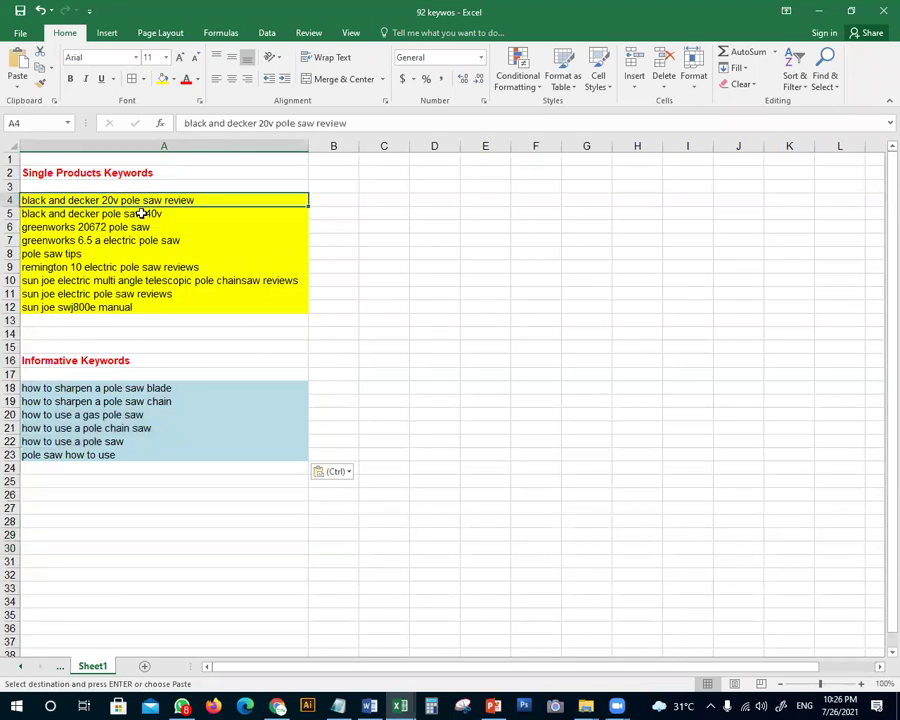
pyautogui.doubleClick(109, 201)
pyautogui.moveTo(103, 201); pyautogui.dragTo(223, 203)
pyautogui.click(120, 267)
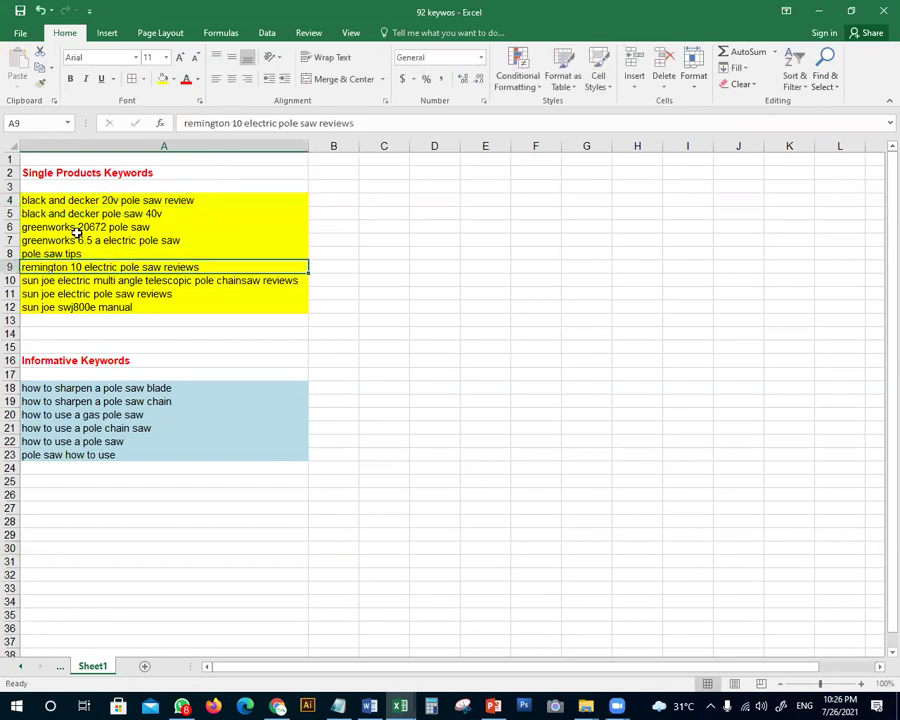
pyautogui.moveTo(145, 201); pyautogui.dragTo(150, 213)
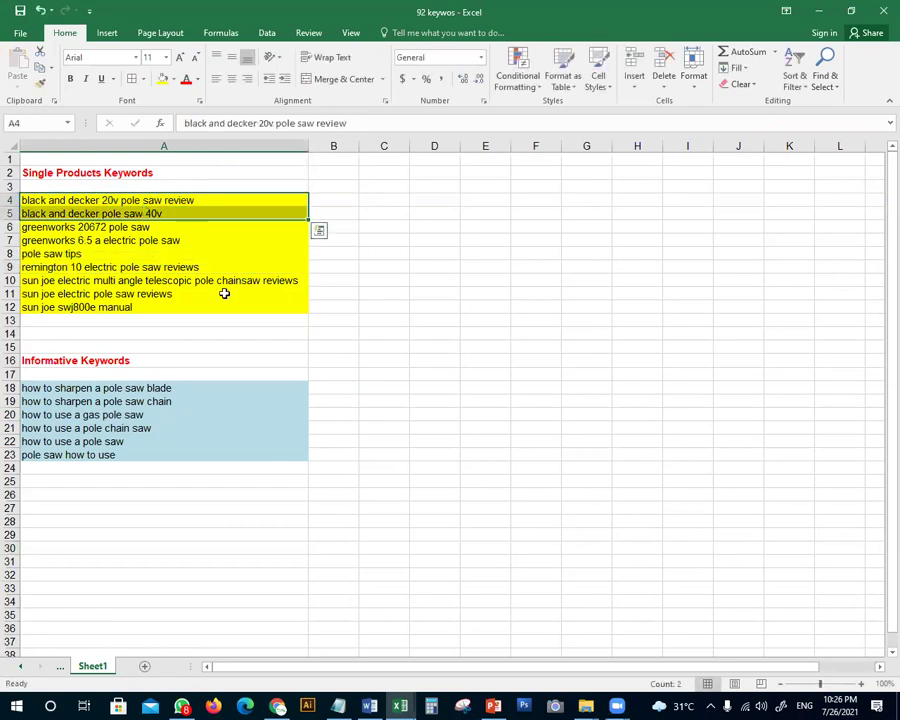
pyautogui.click(118, 227)
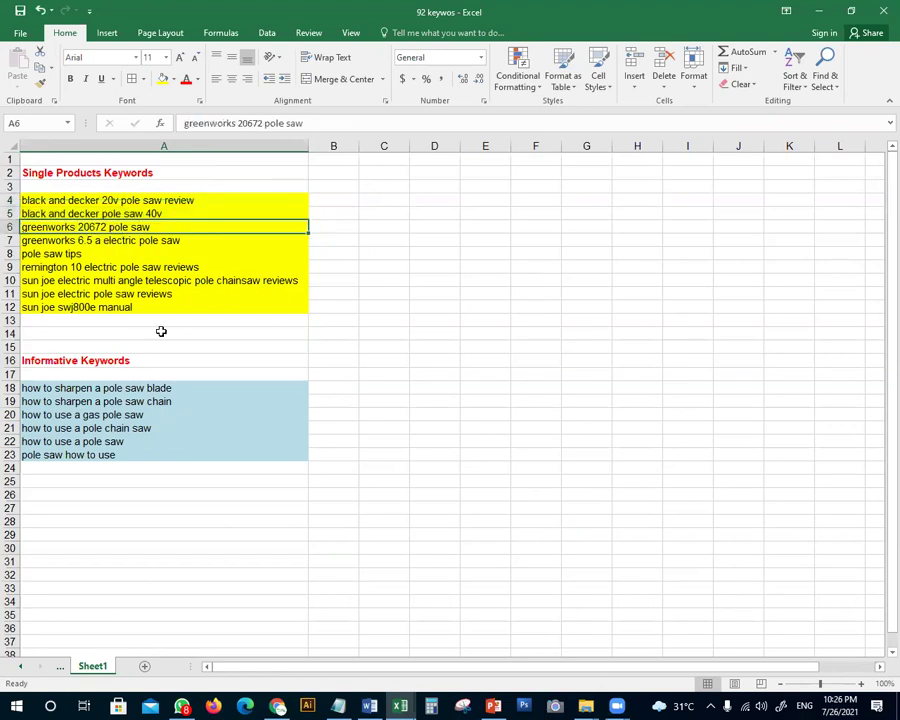
pyautogui.click(90, 243)
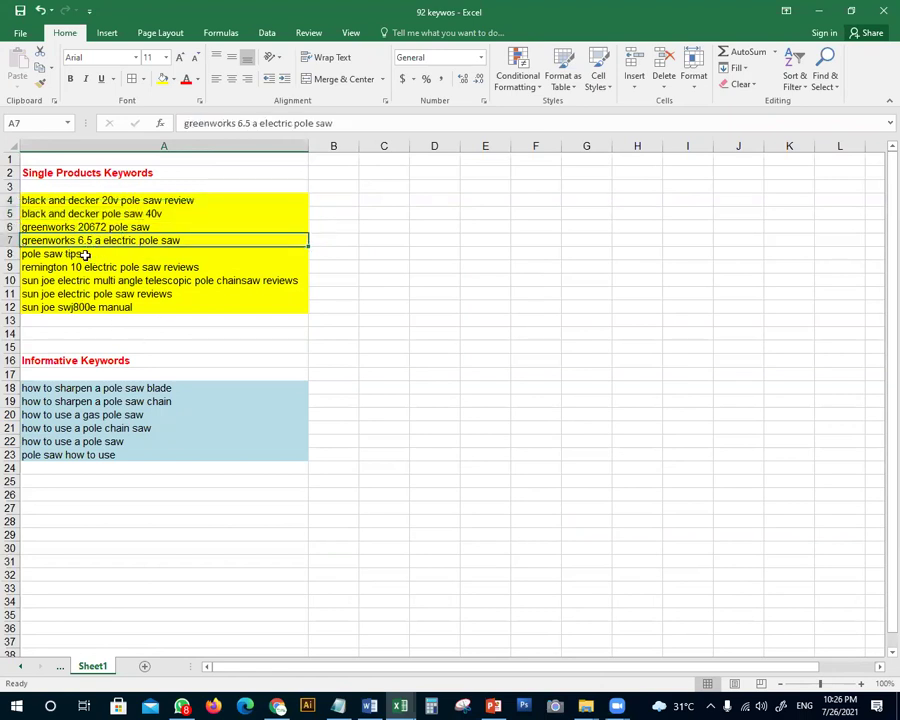
# Move the keyword pole saw tips from A8 to A24, at the end of the Informative Keywords list
pyautogui.click(88, 255)
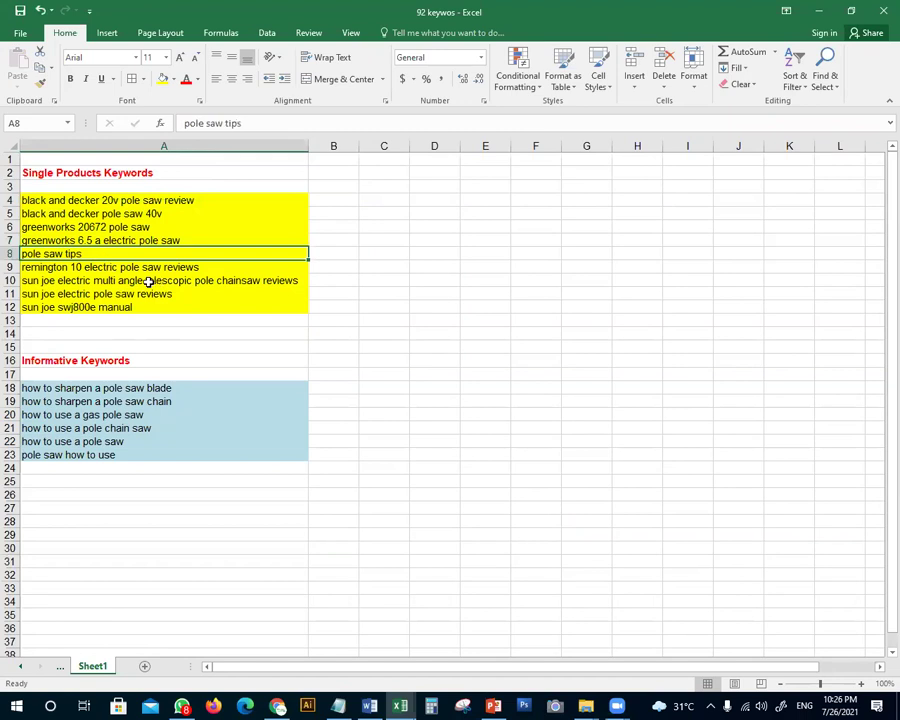
pyautogui.hotkey('ctrl', 'x')
pyautogui.click(50, 467)
pyautogui.hotkey('ctrl', 'v')
pyautogui.press('Down')
pyautogui.press('Down')
pyautogui.press('Down')
pyautogui.press('Down')
# Fill the pole saw tips cell A24 with light blue to match the other informative keywords
pyautogui.click(110, 468)
pyautogui.click(173, 79)
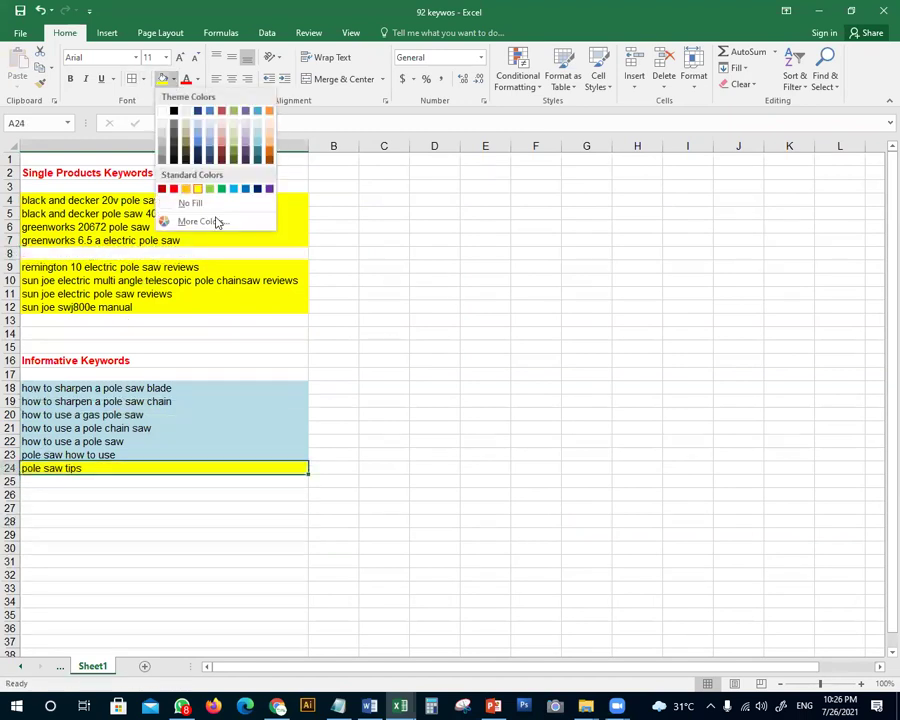
pyautogui.click(257, 135)
pyautogui.click(421, 415)
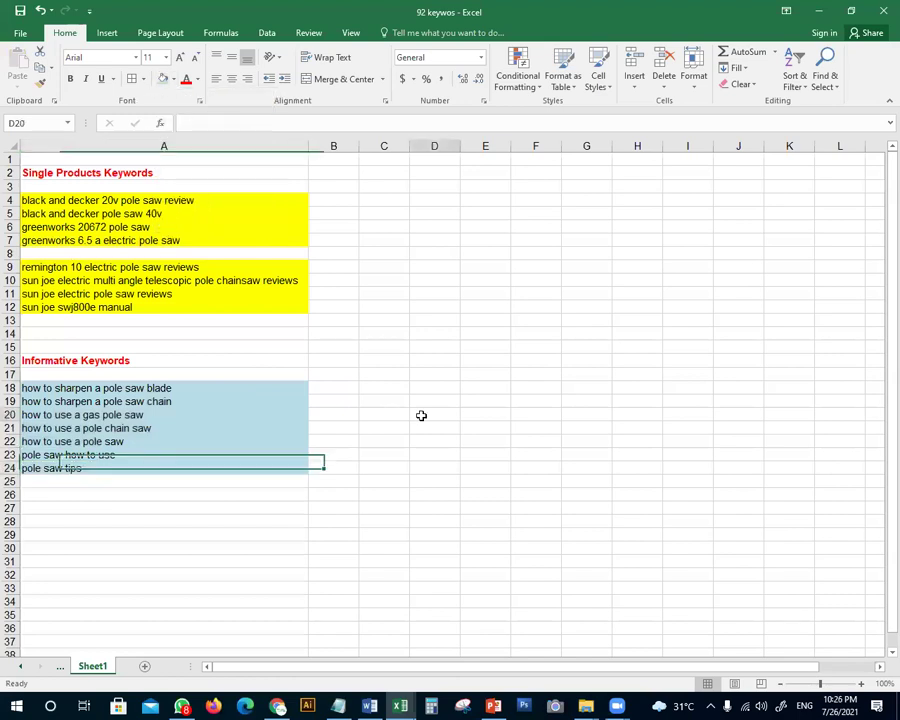
# Delete the empty row 8 within the single-product keyword list on the grouping sheet
pyautogui.rightClick(10, 253)
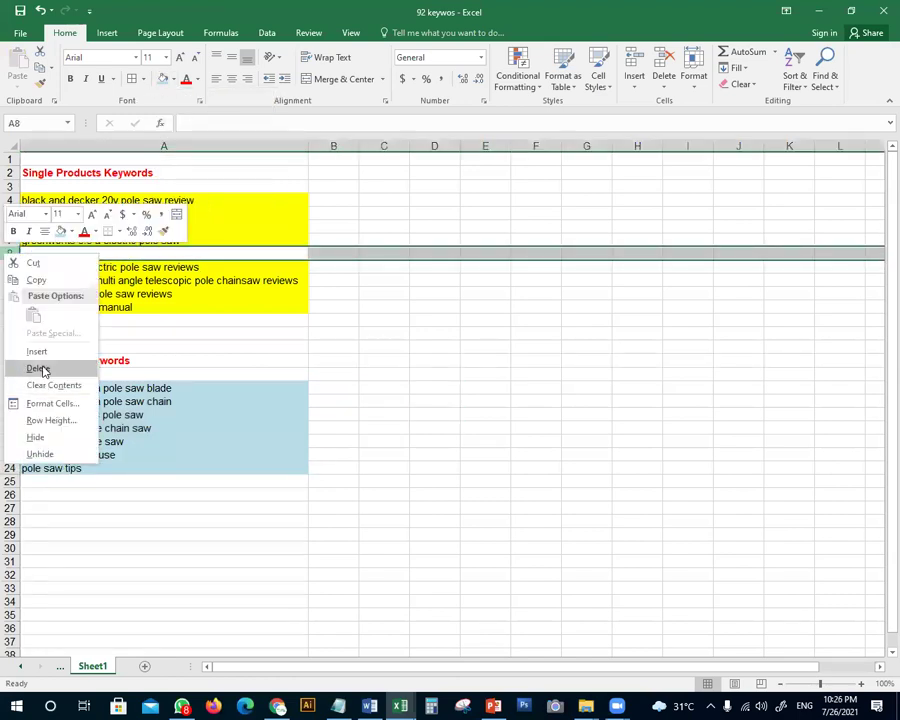
pyautogui.click(42, 369)
pyautogui.click(362, 318)
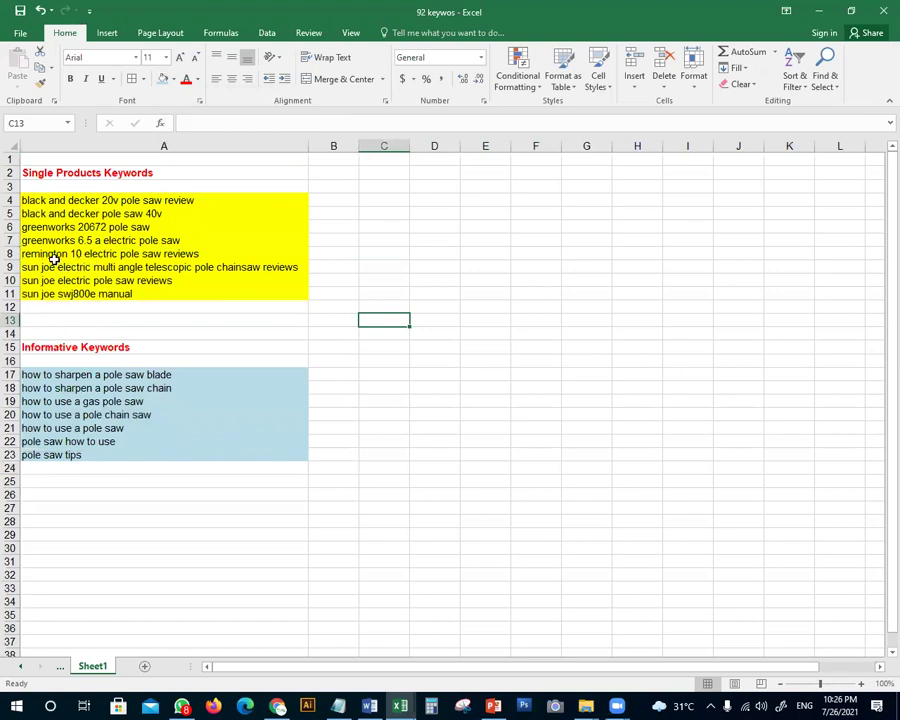
pyautogui.click(207, 266)
pyautogui.click(200, 254)
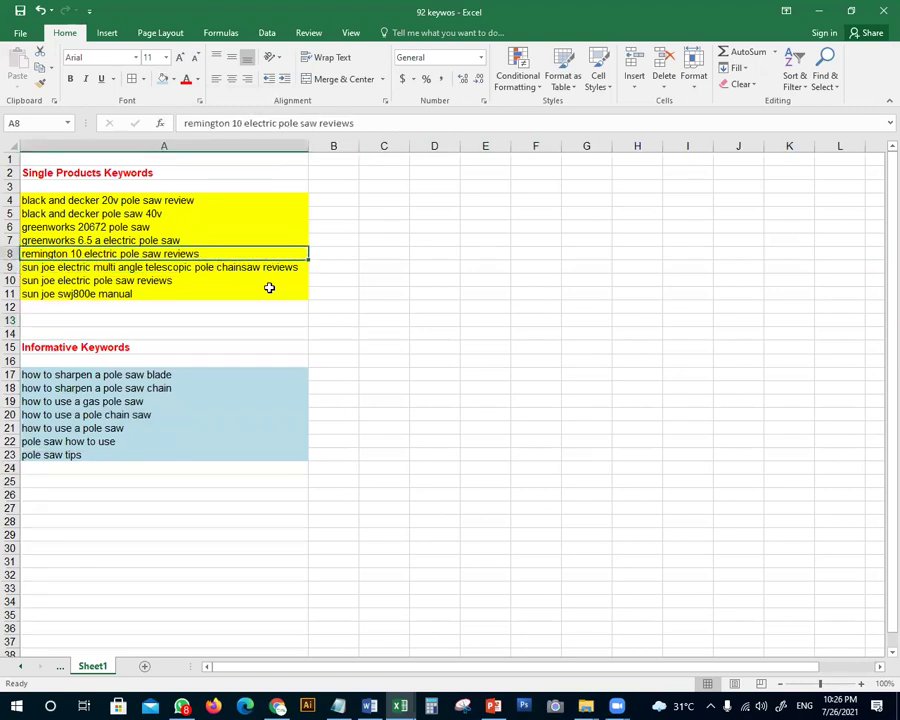
pyautogui.click(120, 279)
# Filter the Keyword column of Sheet 1 by cell color to show only keywords with no fill
pyautogui.click(60, 665)
pyautogui.click(68, 666)
pyautogui.scroll(13, 195, 400)
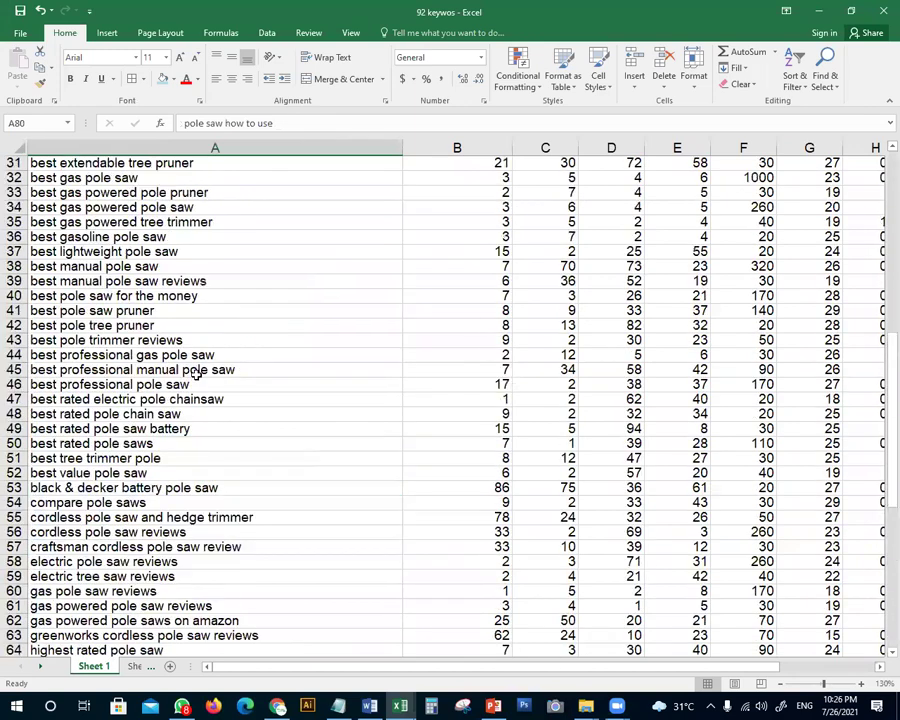
pyautogui.scroll(9, 195, 373)
pyautogui.click(199, 146)
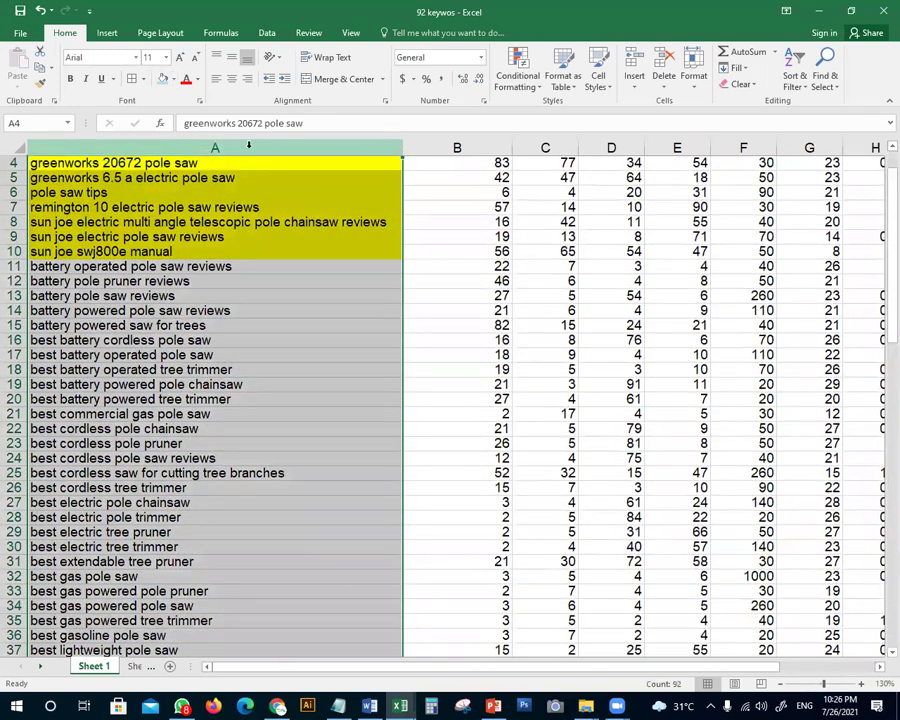
pyautogui.scroll(1, 388, 150)
pyautogui.click(388, 162)
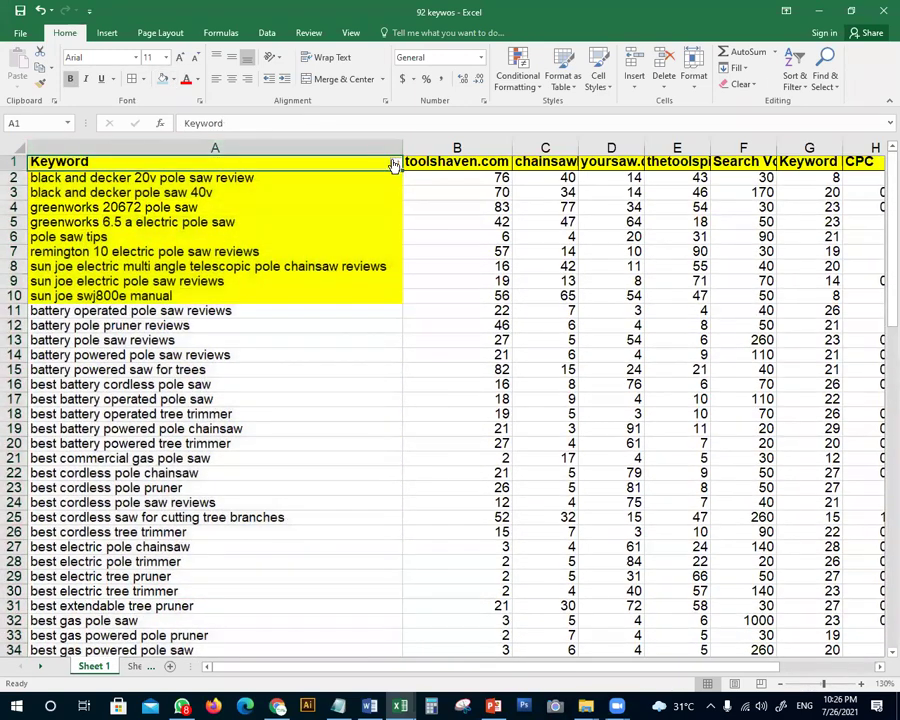
pyautogui.click(397, 162)
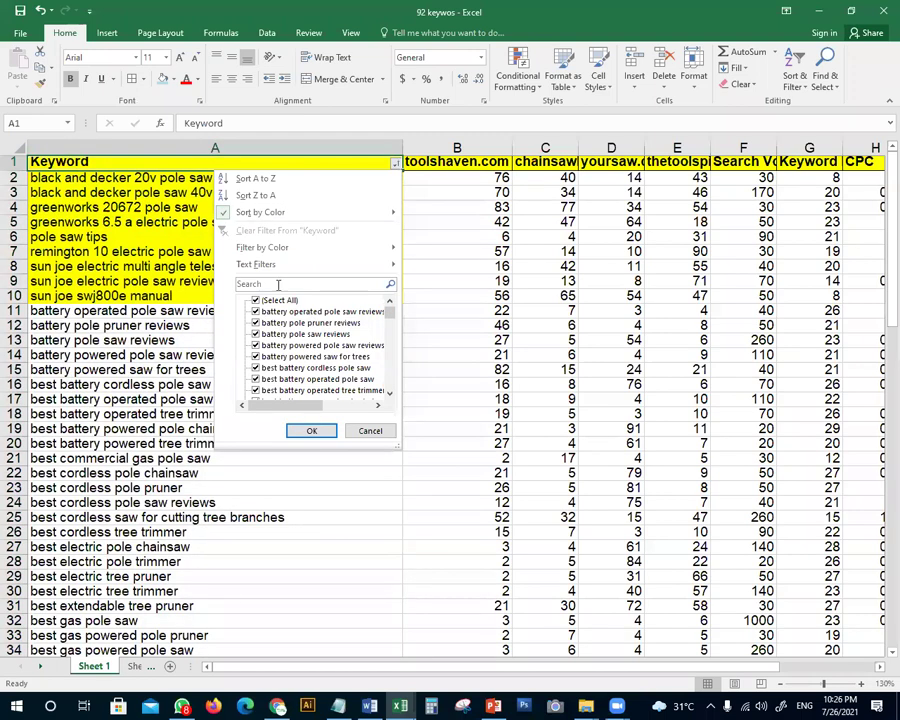
pyautogui.moveTo(285, 250)
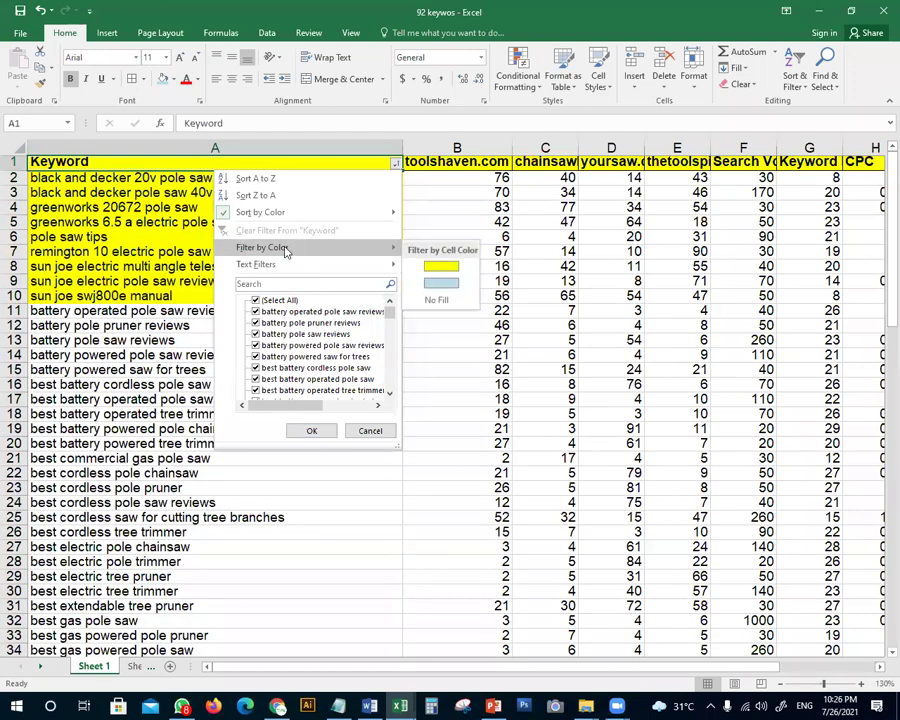
pyautogui.click(437, 300)
# Select and copy the filtered keywords from battery operated pole saw reviews in A11 through top rated tree pruners in A92
pyautogui.scroll(-14, 287, 358)
pyautogui.scroll(7, 286, 358)
pyautogui.scroll(5, 234, 182)
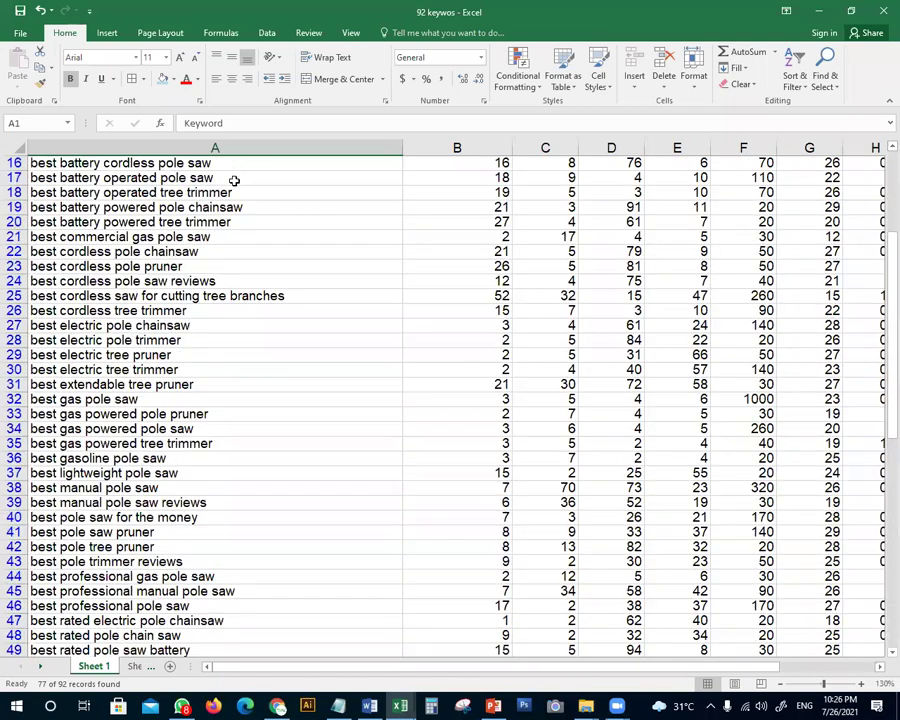
pyautogui.scroll(2, 234, 180)
pyautogui.click(242, 174)
pyautogui.scroll(-10, 169, 369)
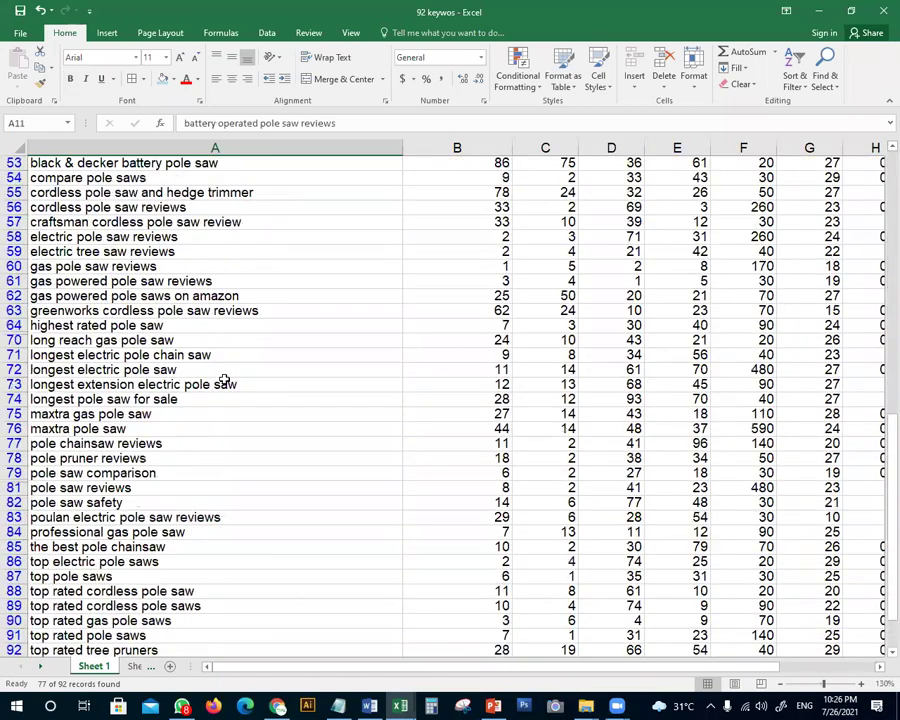
pyautogui.scroll(-12, 224, 381)
pyautogui.scroll(5, 201, 361)
pyautogui.keyDown('shift'); pyautogui.click(176, 336); pyautogui.keyUp('shift')
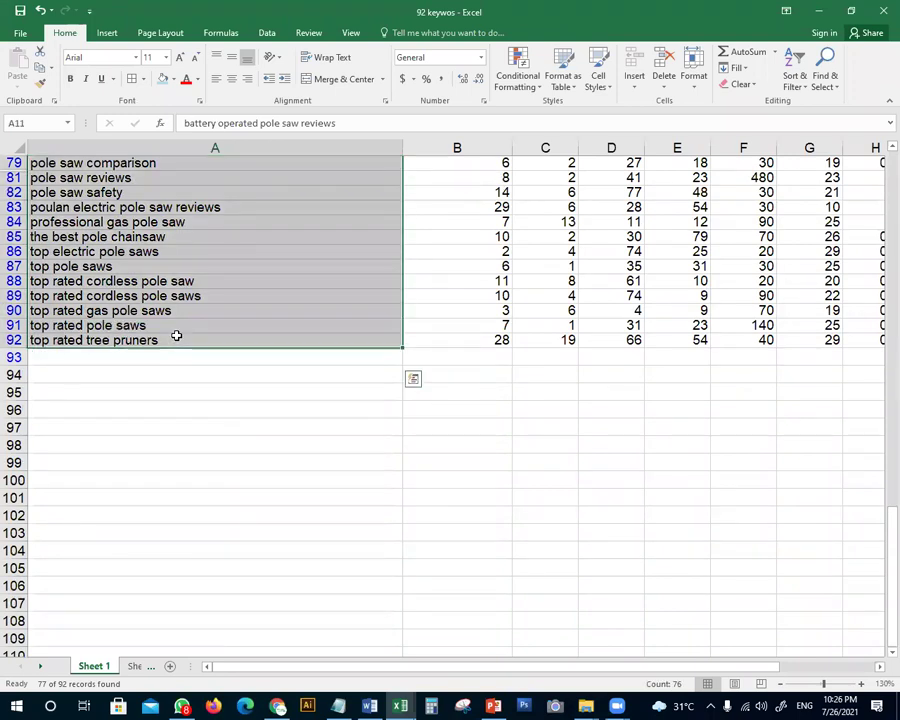
pyautogui.hotkey('ctrl', 'c')
# Add the heading Money Keywords in A28 of the grouping sheet and colour its text red
pyautogui.click(135, 668)
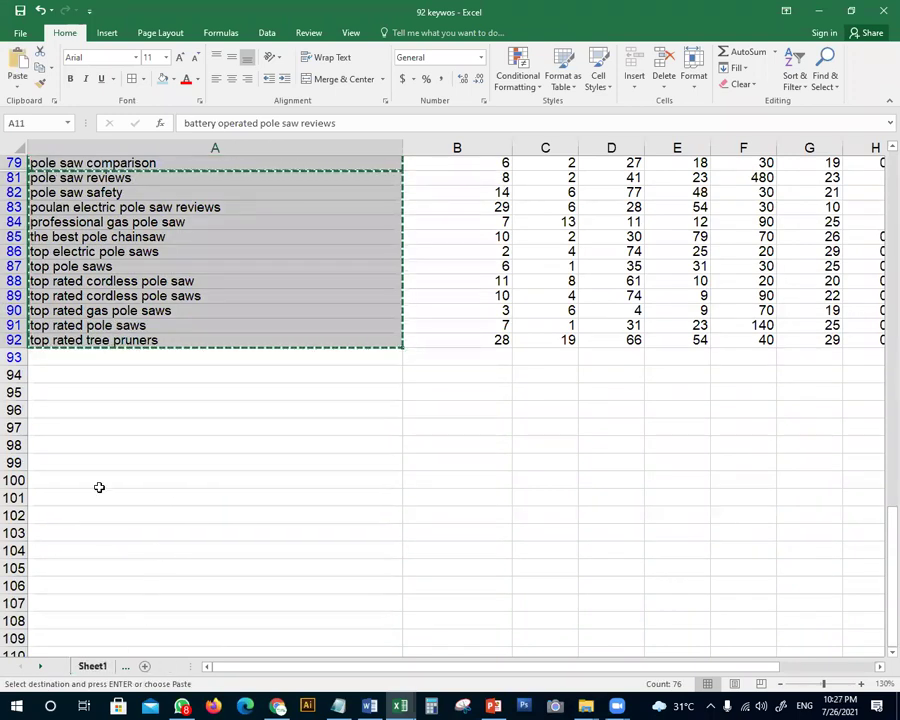
pyautogui.press('Down')
pyautogui.press('Down')
pyautogui.press('Down')
pyautogui.press('Down')
pyautogui.press('Down')
pyautogui.press('Down')
pyautogui.press('Down')
pyautogui.press('Down')
pyautogui.press('Down')
pyautogui.press('Down')
pyautogui.press('Down')
pyautogui.press('Down')
pyautogui.press('Down')
pyautogui.press('Down')
pyautogui.press('Down')
pyautogui.press('Down')
pyautogui.press('Down')
pyautogui.press('Down')
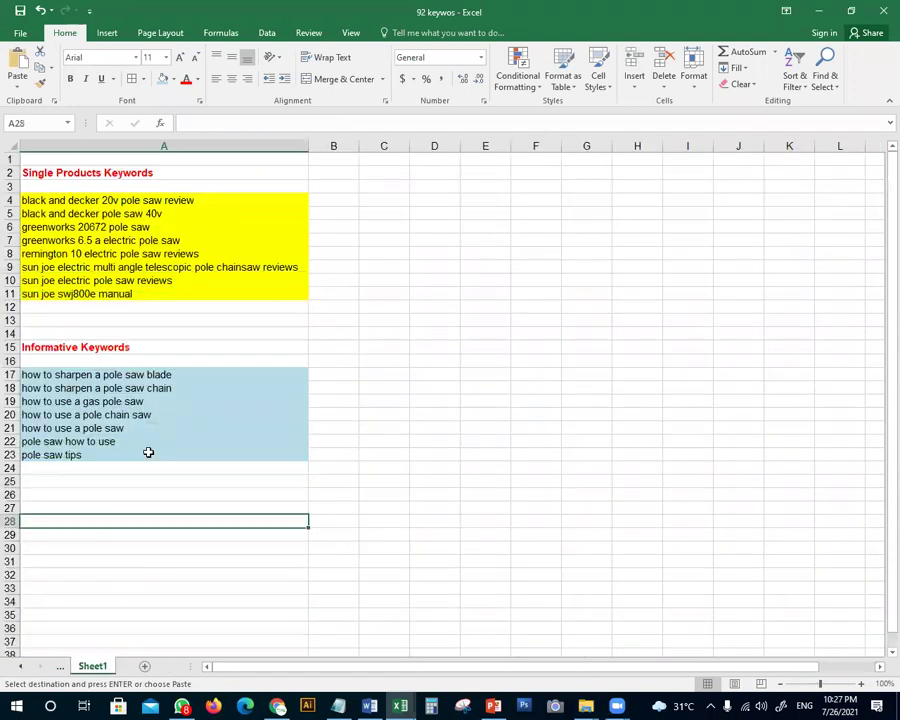
pyautogui.write('Money Keywords')
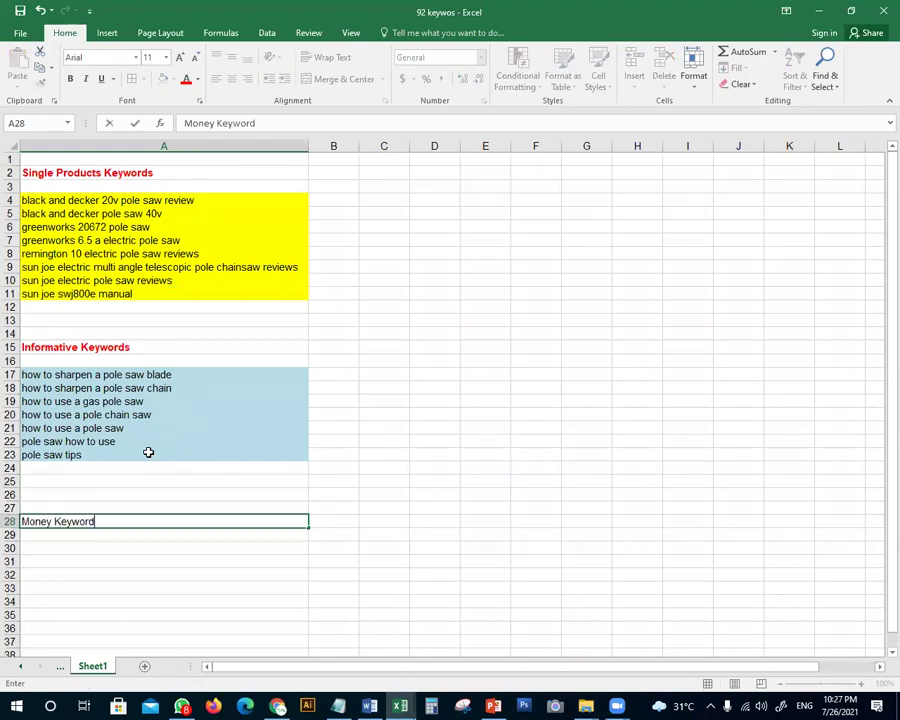
pyautogui.press('Return')
pyautogui.press('Return')
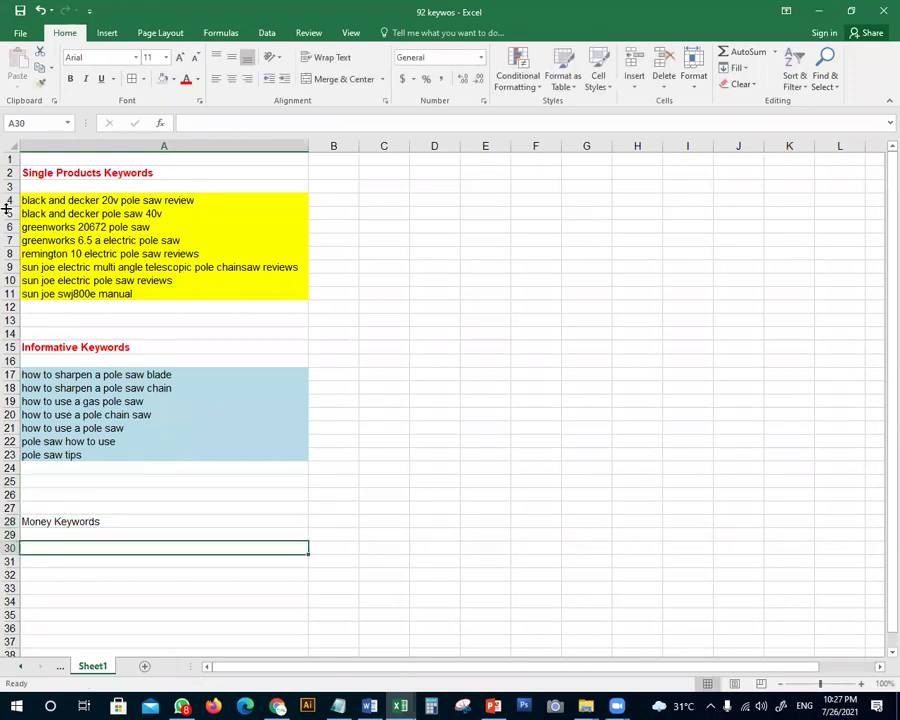
pyautogui.click(73, 524)
pyautogui.click(184, 80)
# Copy the selected unfilled keywords from Sheet 1 to the grouping sheet, starting at A30 under Money Keywords
pyautogui.click(42, 561)
pyautogui.click(47, 547)
pyautogui.click(60, 666)
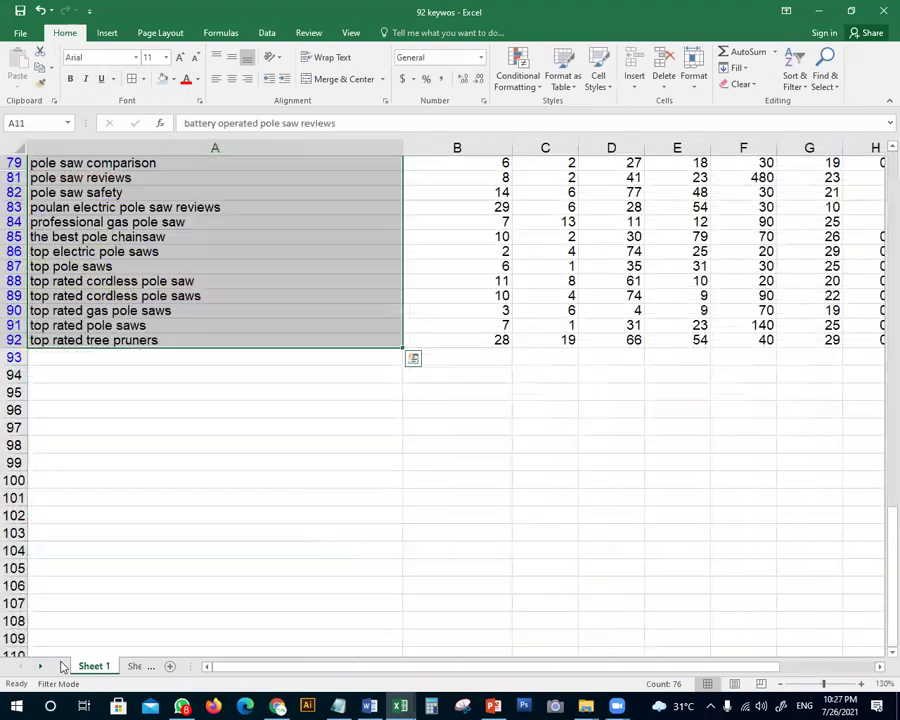
pyautogui.hotkey('ctrl', 'c')
pyautogui.click(135, 666)
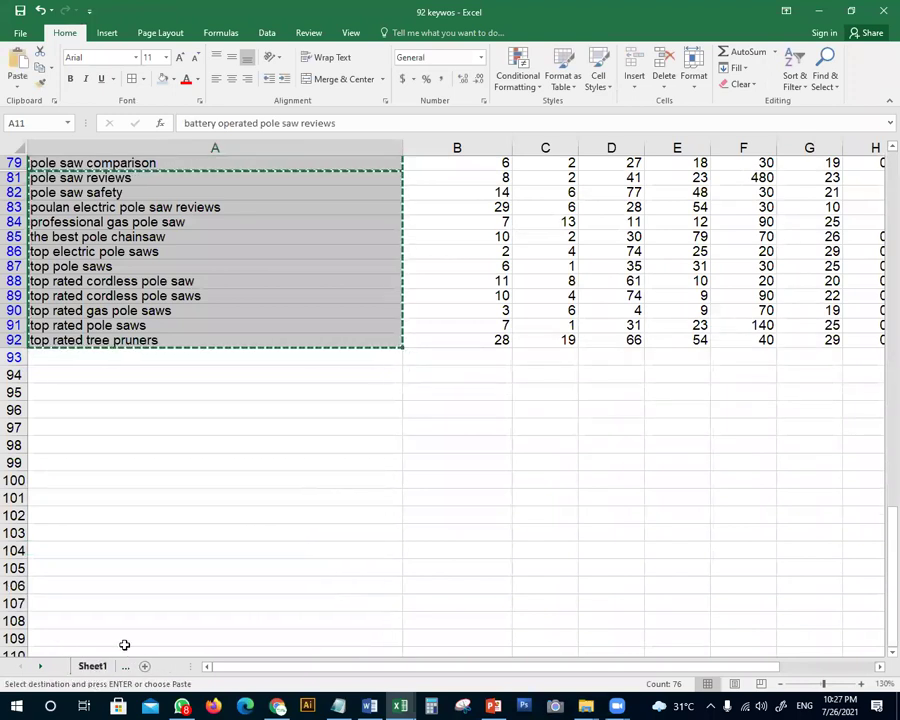
pyautogui.hotkey('ctrl', 'v')
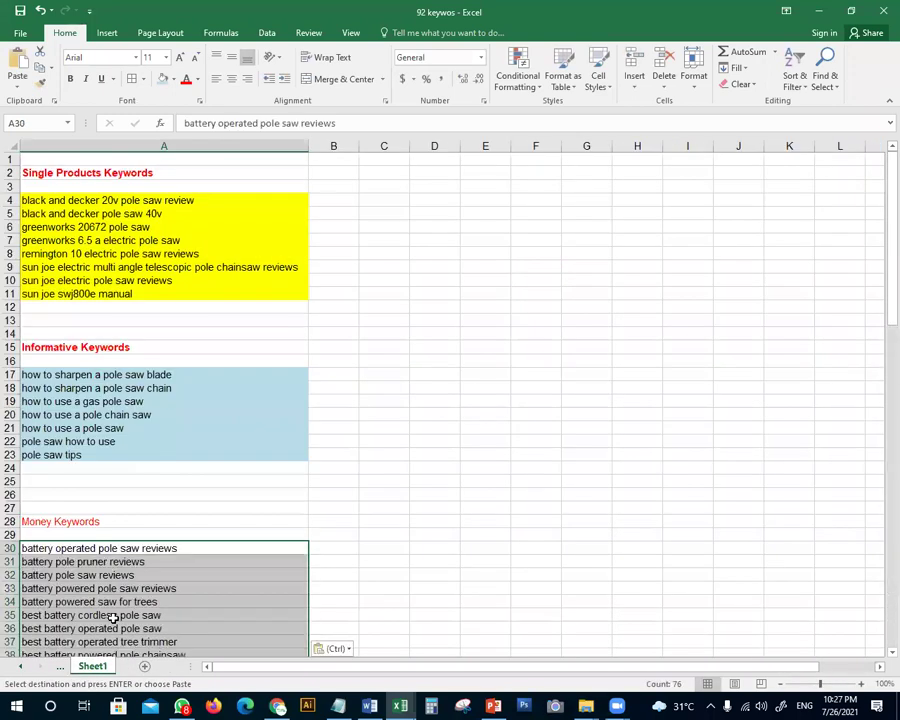
# Make the Money Keywords heading in A28 bold
pyautogui.click(131, 518)
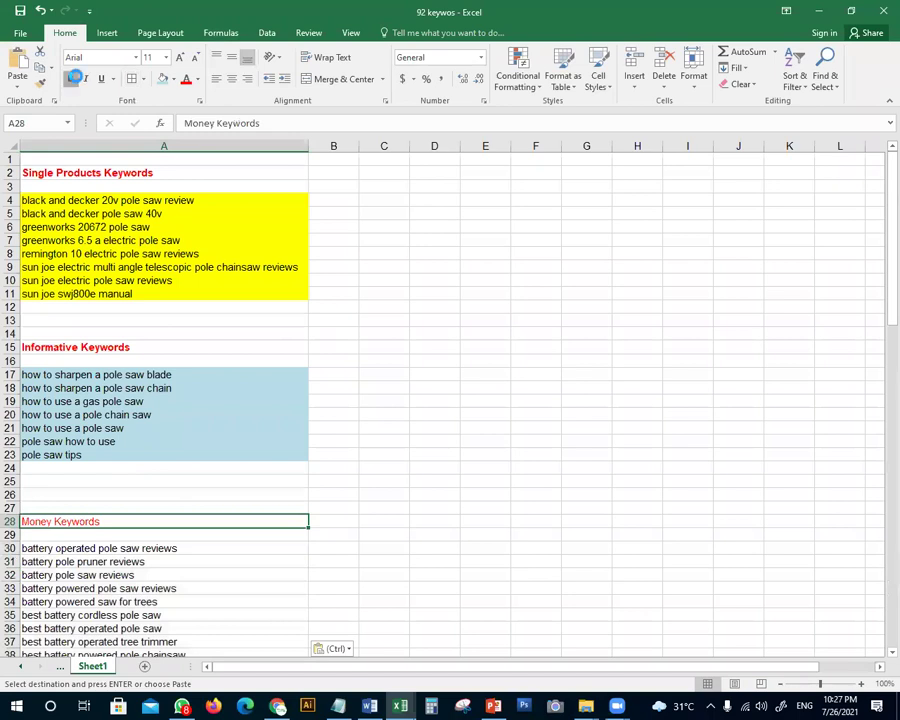
pyautogui.click(75, 78)
pyautogui.click(512, 396)
# Remove the fill colour from the single-product keywords in A4:A11 and the informative keywords in A17:A23
pyautogui.moveTo(190, 200); pyautogui.dragTo(244, 290)
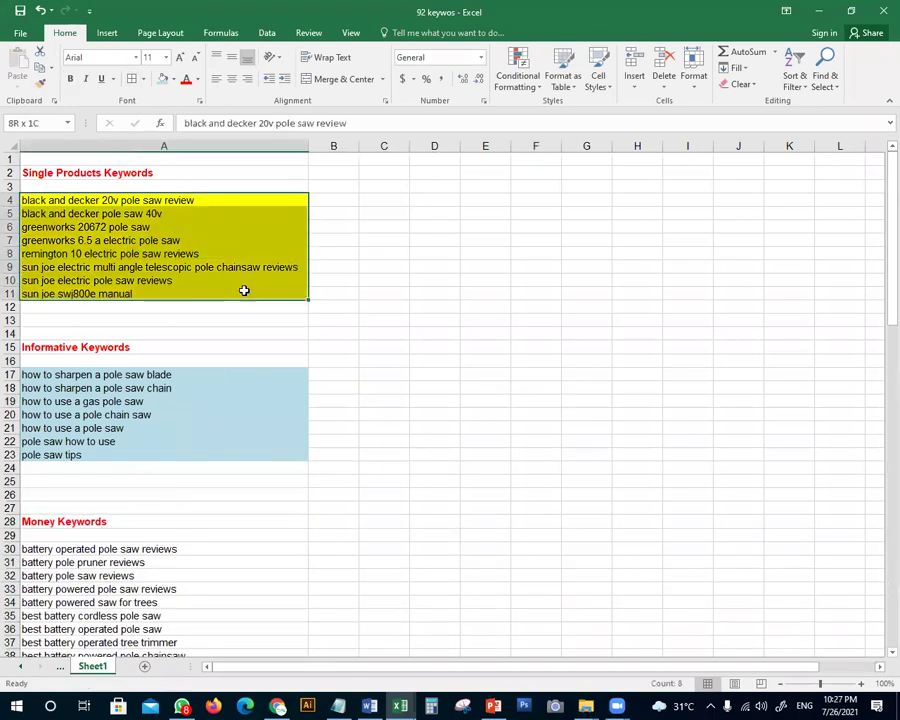
pyautogui.click(172, 79)
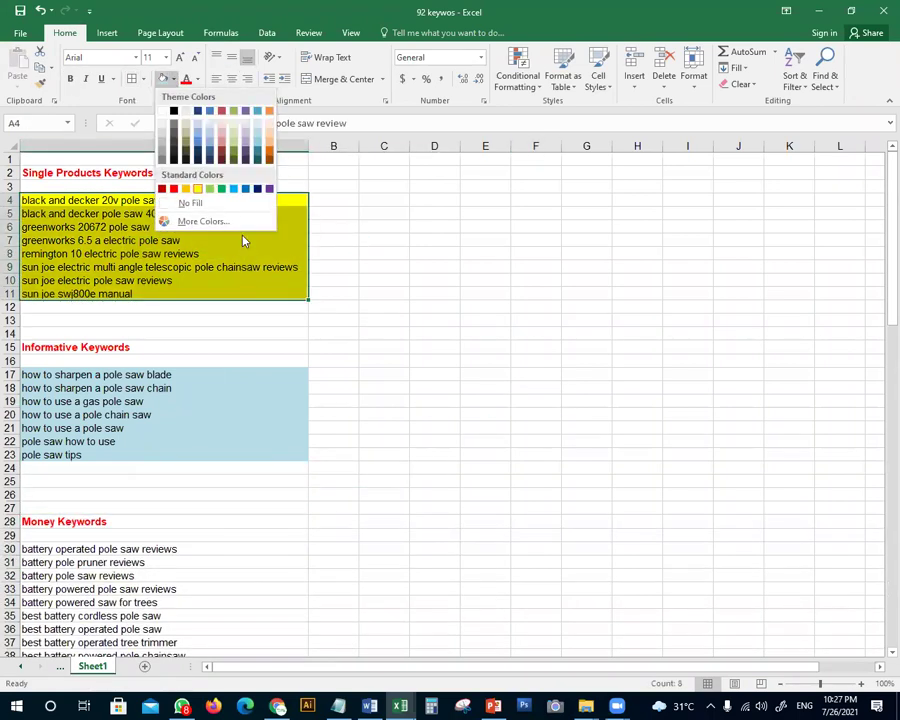
pyautogui.click(227, 203)
pyautogui.moveTo(209, 374); pyautogui.dragTo(223, 459)
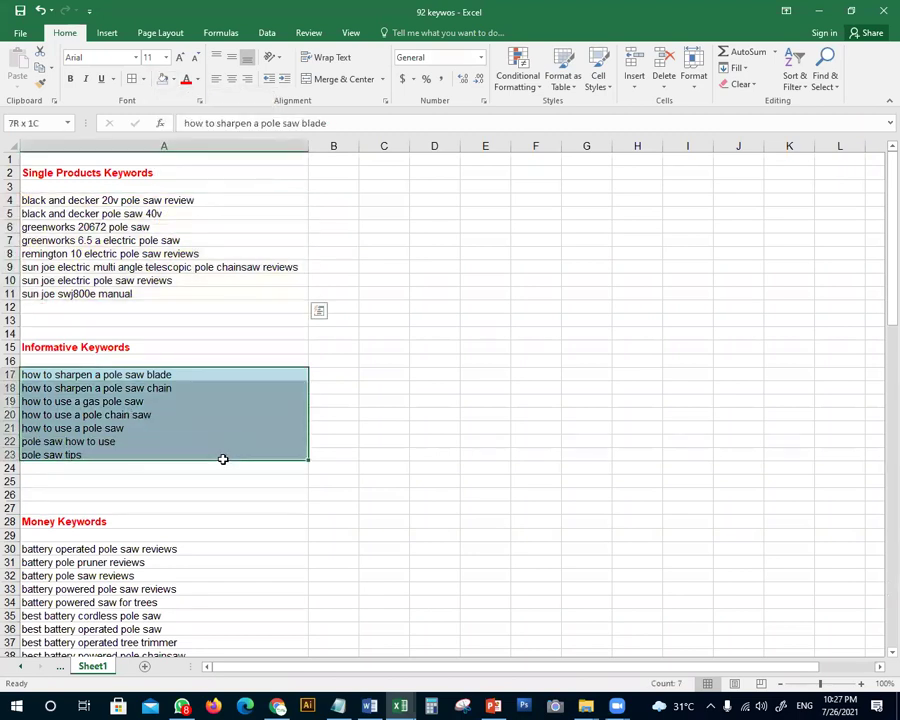
pyautogui.click(164, 80)
pyautogui.click(494, 414)
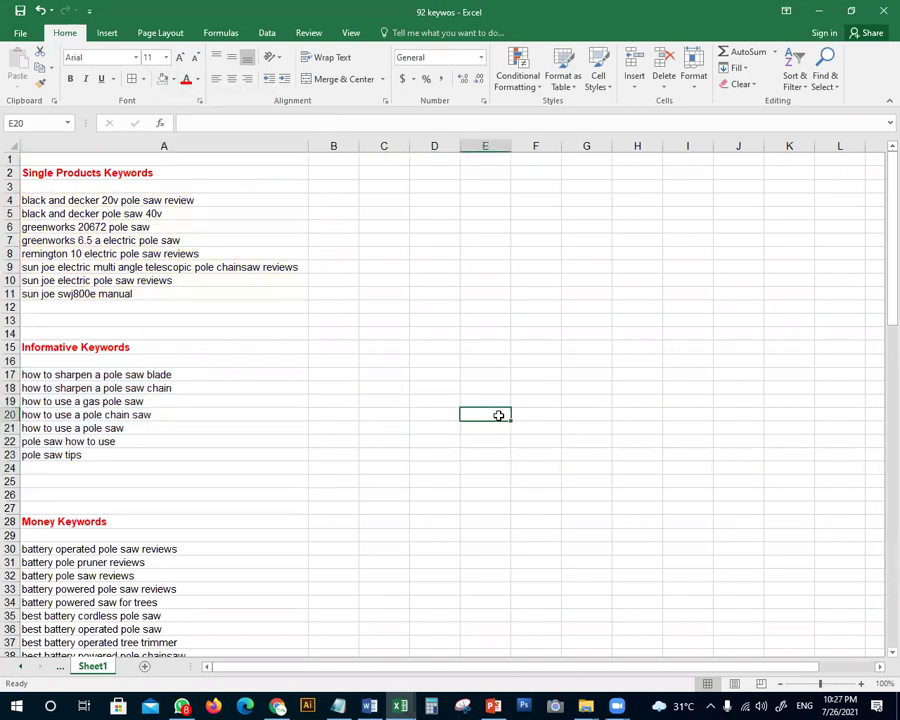
pyautogui.scroll(-5, 390, 474)
pyautogui.scroll(5, 390, 474)
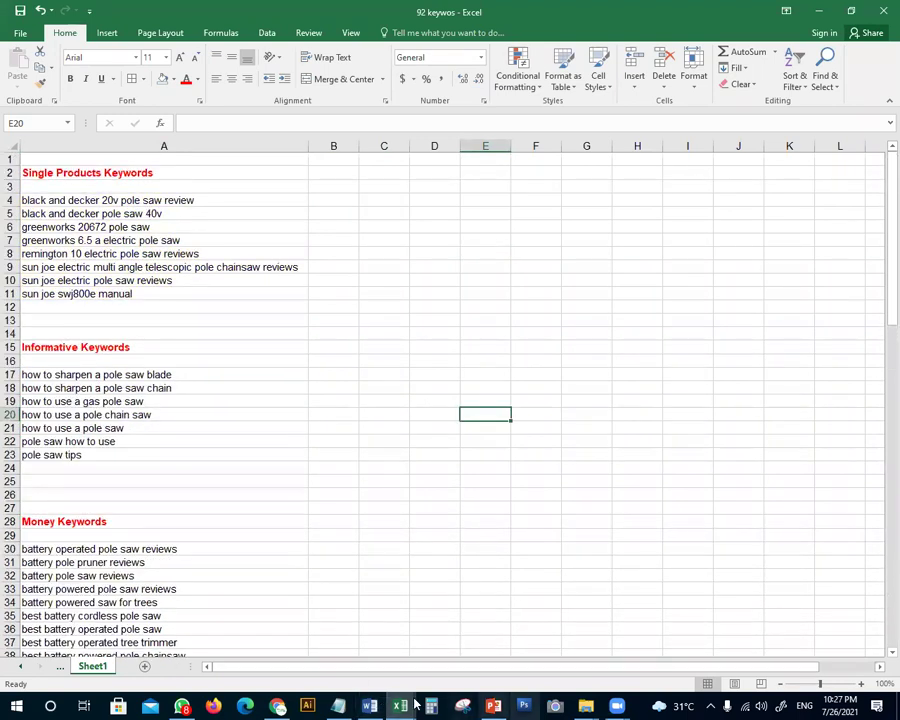
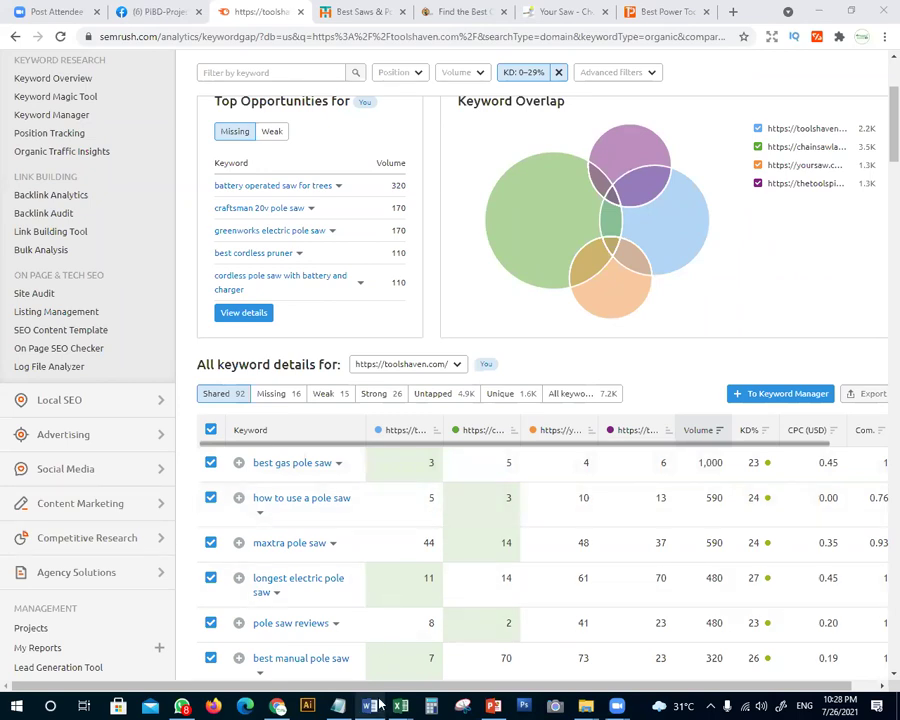
# Review the three keyword groups in the Excel workbook and check the research steps on the PowerPoint slide
pyautogui.moveTo(372, 706)
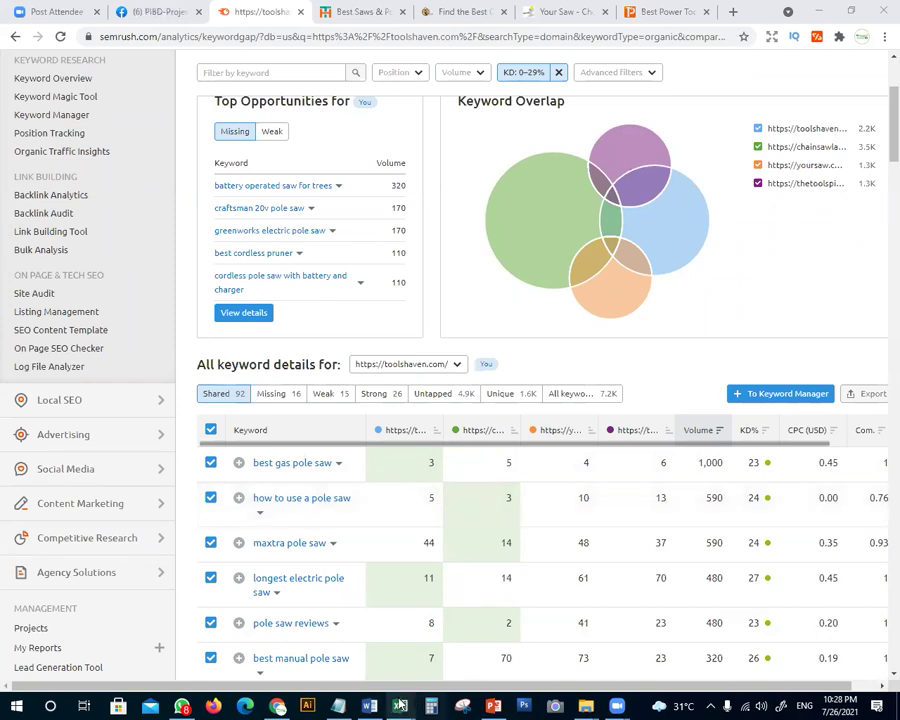
pyautogui.moveTo(400, 706)
pyautogui.click(589, 648)
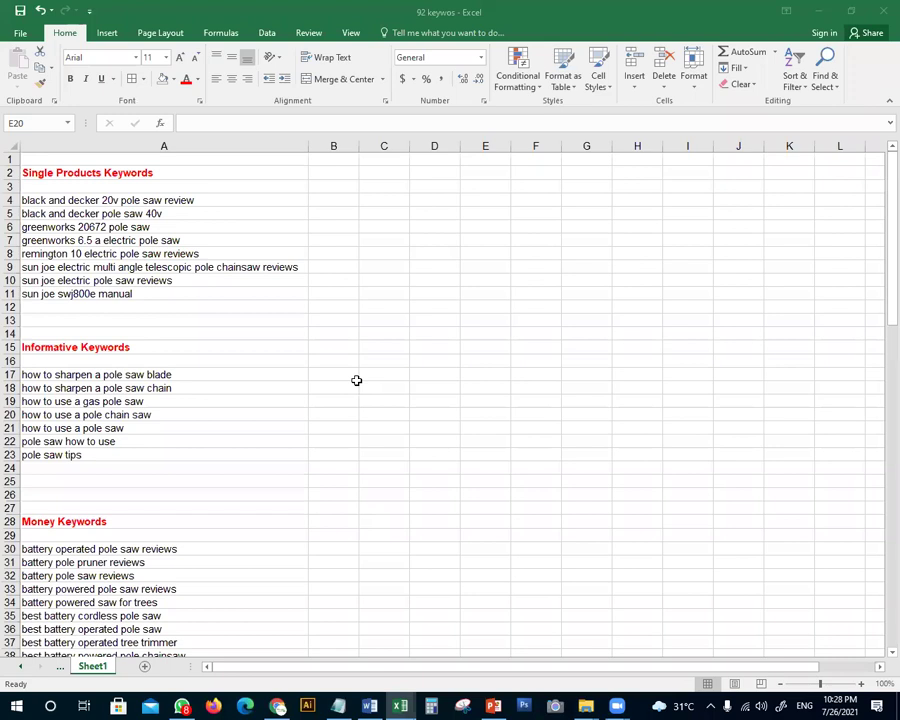
pyautogui.click(231, 201)
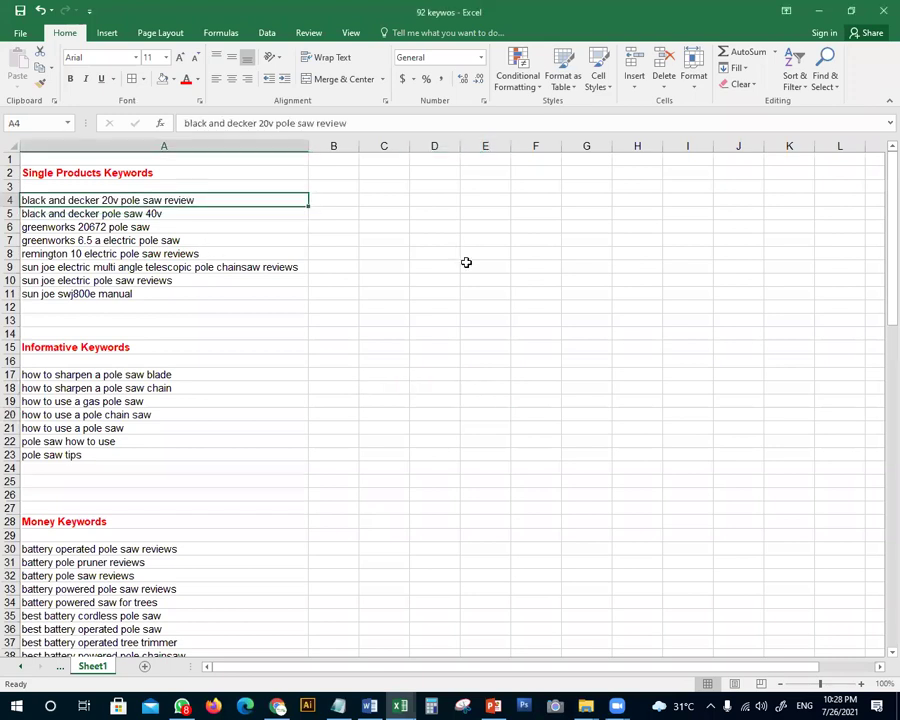
pyautogui.click(223, 388)
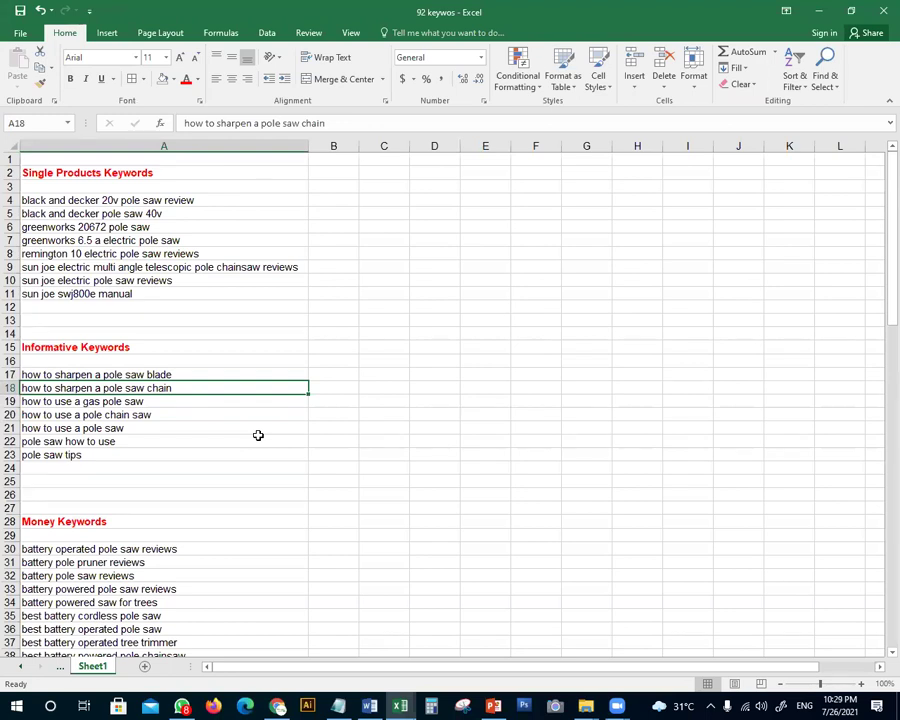
pyautogui.click(488, 493)
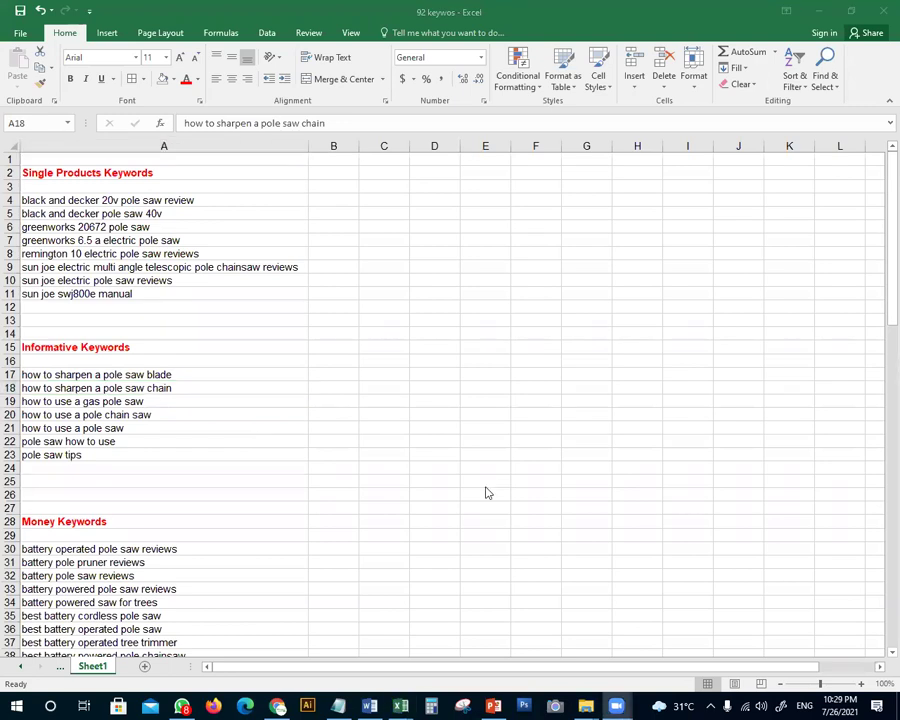
pyautogui.scroll(-5, 382, 446)
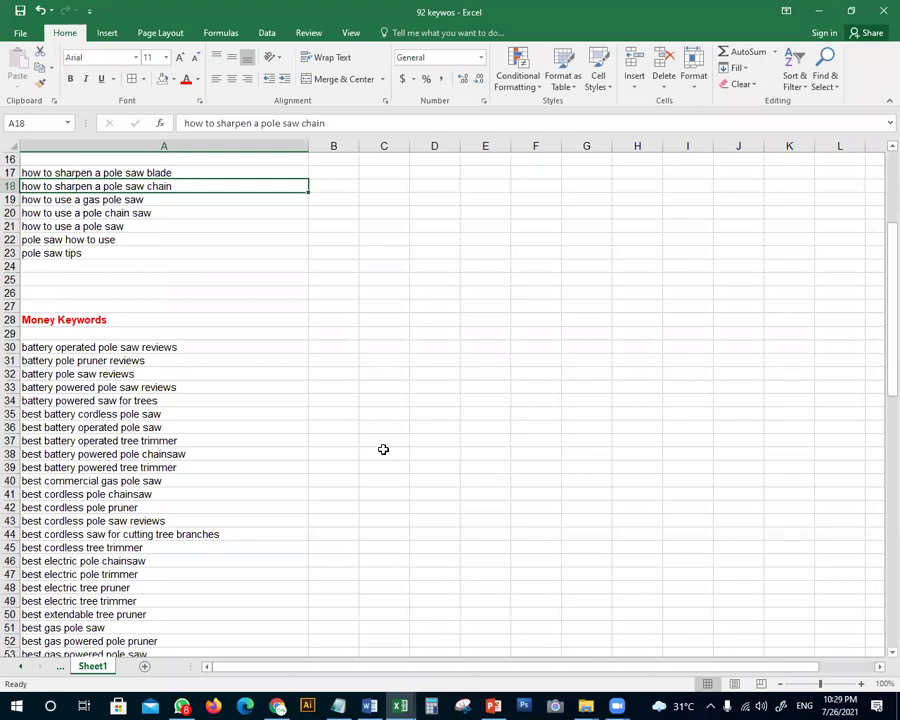
pyautogui.click(383, 452)
pyautogui.scroll(5, 372, 450)
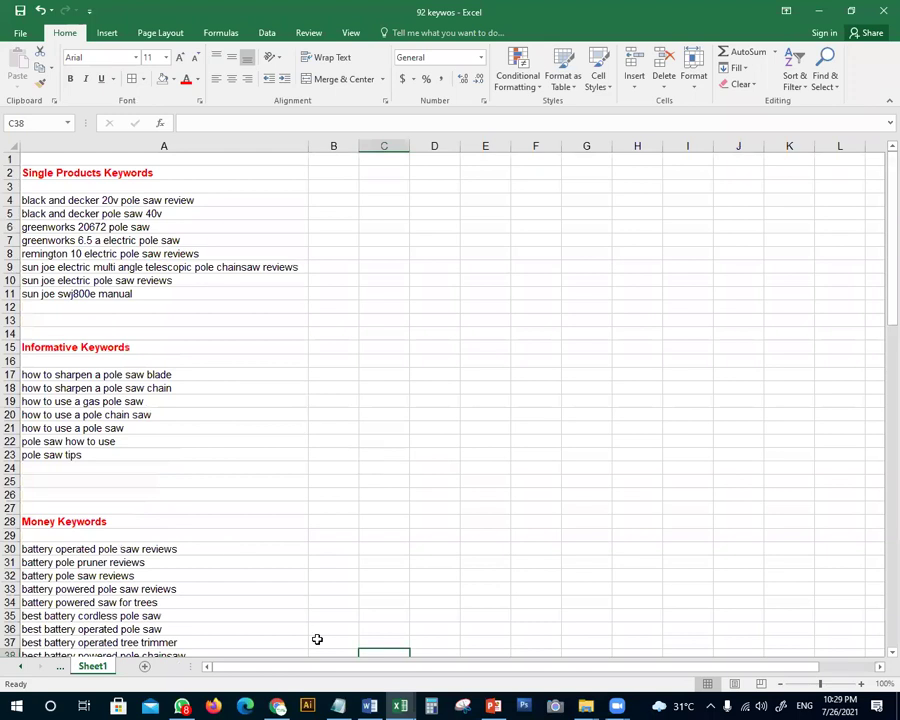
pyautogui.click(493, 706)
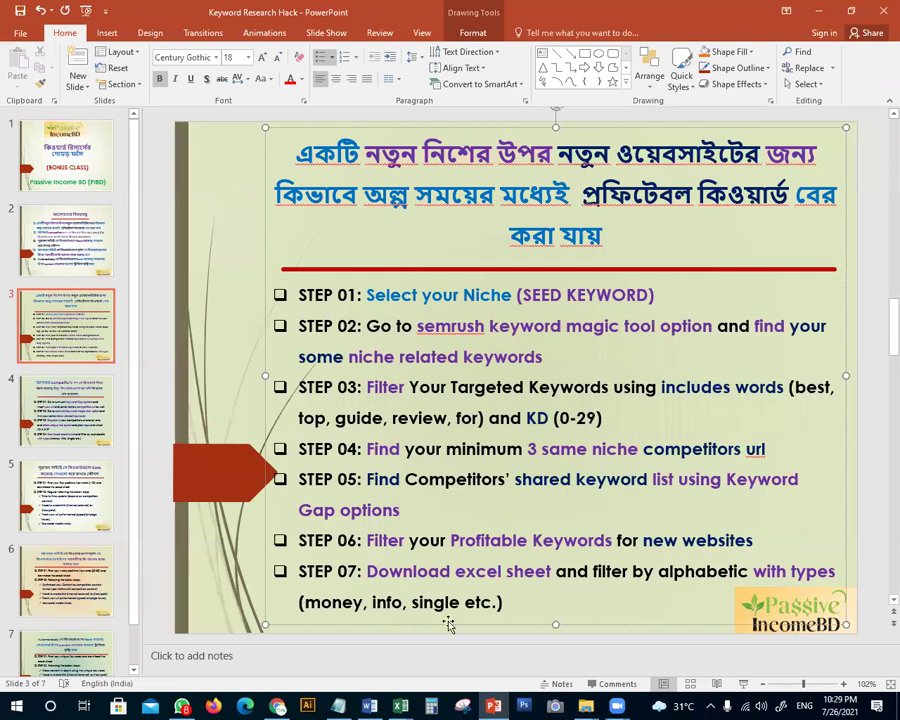
pyautogui.hotkey('alt', 'Tab')
# Switch to the Excel workbook and copy the informative keyword "how to sharpen a pole saw blade" from A17
pyautogui.click(188, 374)
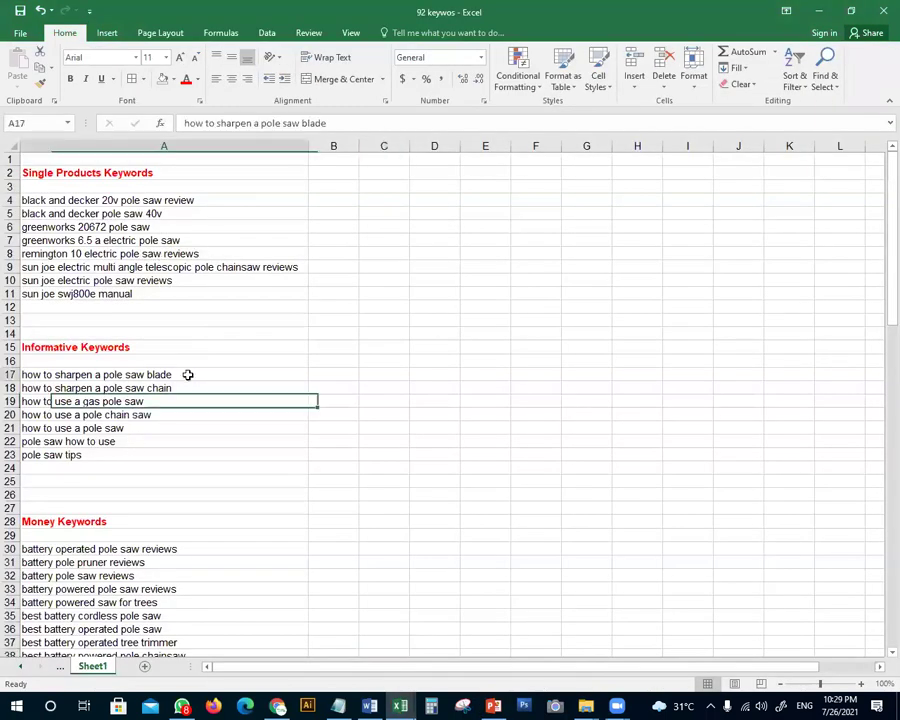
pyautogui.moveTo(357, 125); pyautogui.dragTo(7, 123)
pyautogui.hotkey('ctrl', 'c')
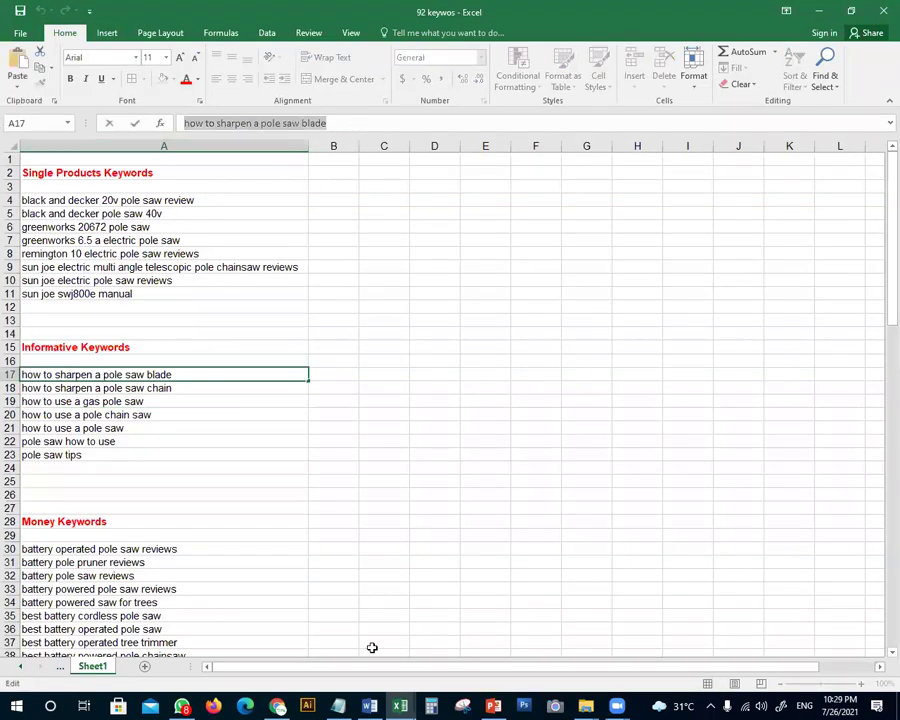
# Open the US version of Google in a new Chrome tab and search for "allintitle:how to sharpen a pole saw blade"
pyautogui.hotkey('alt', 'Tab')
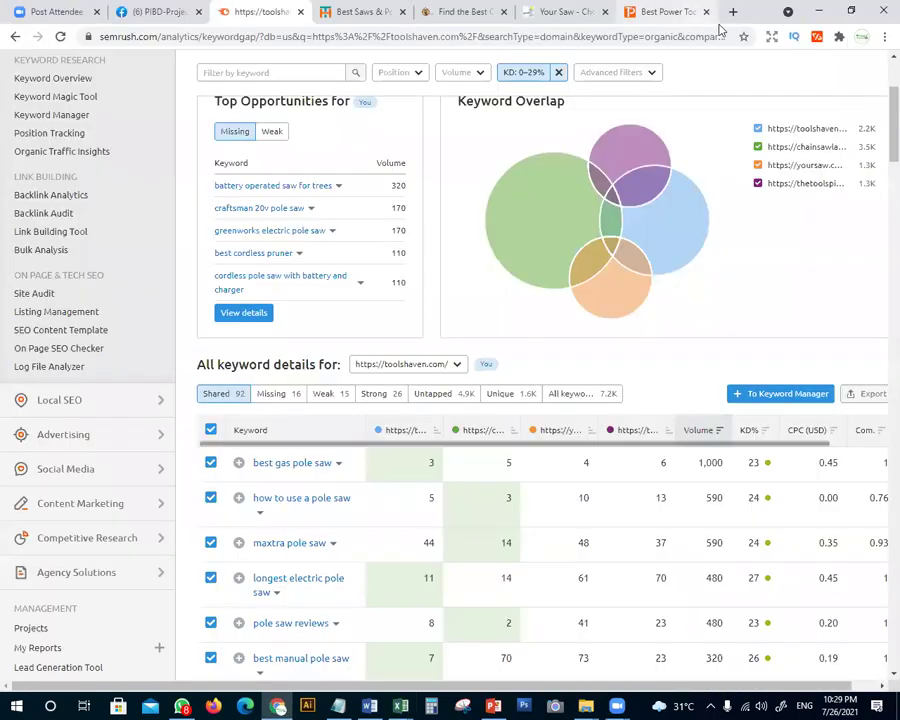
pyautogui.click(733, 11)
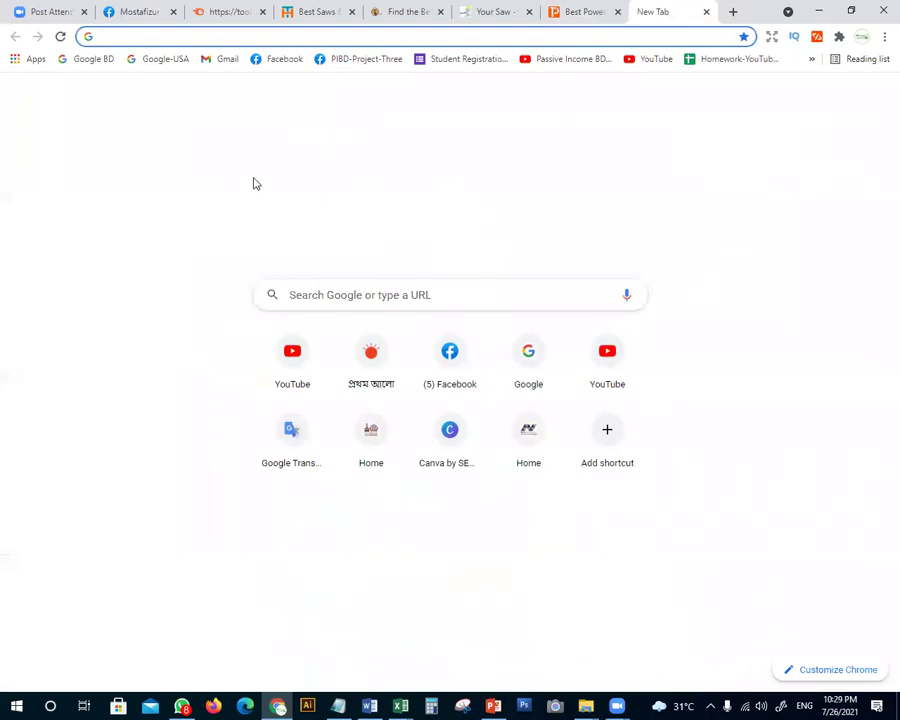
pyautogui.click(160, 60)
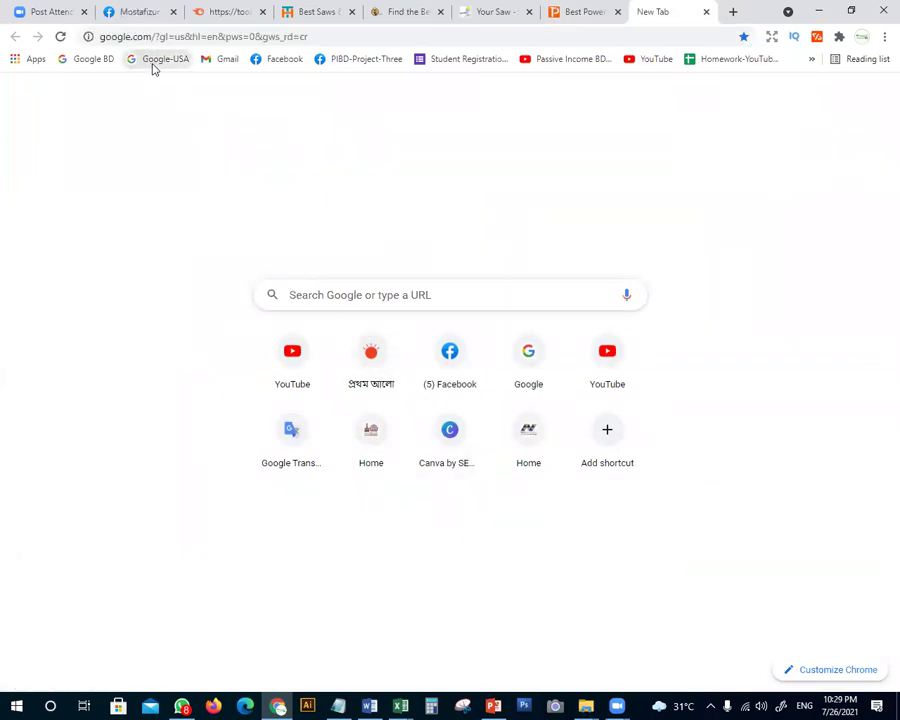
pyautogui.click(345, 295)
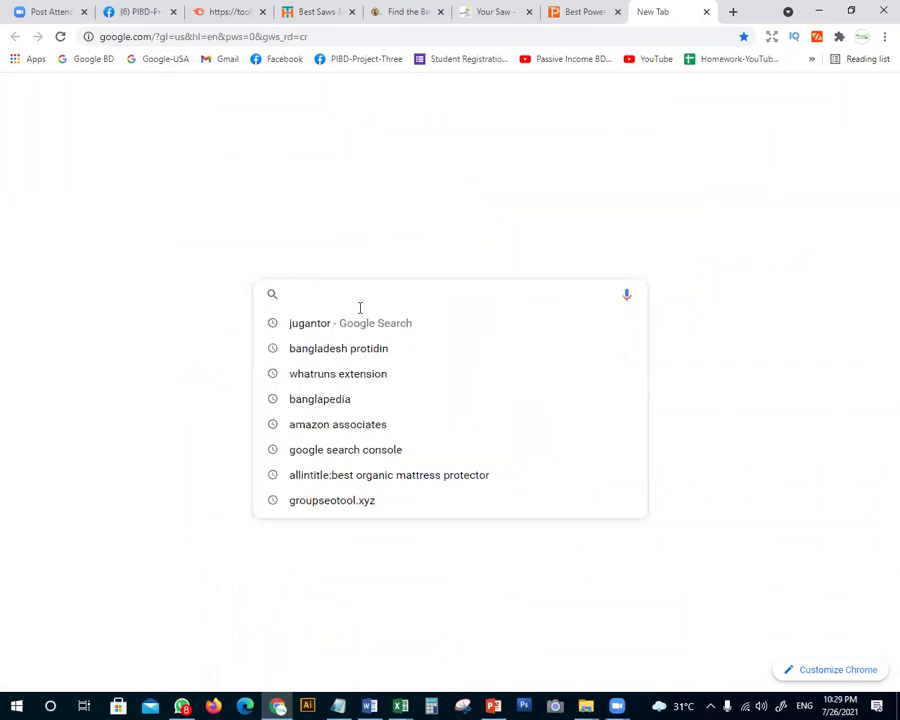
pyautogui.write('all')
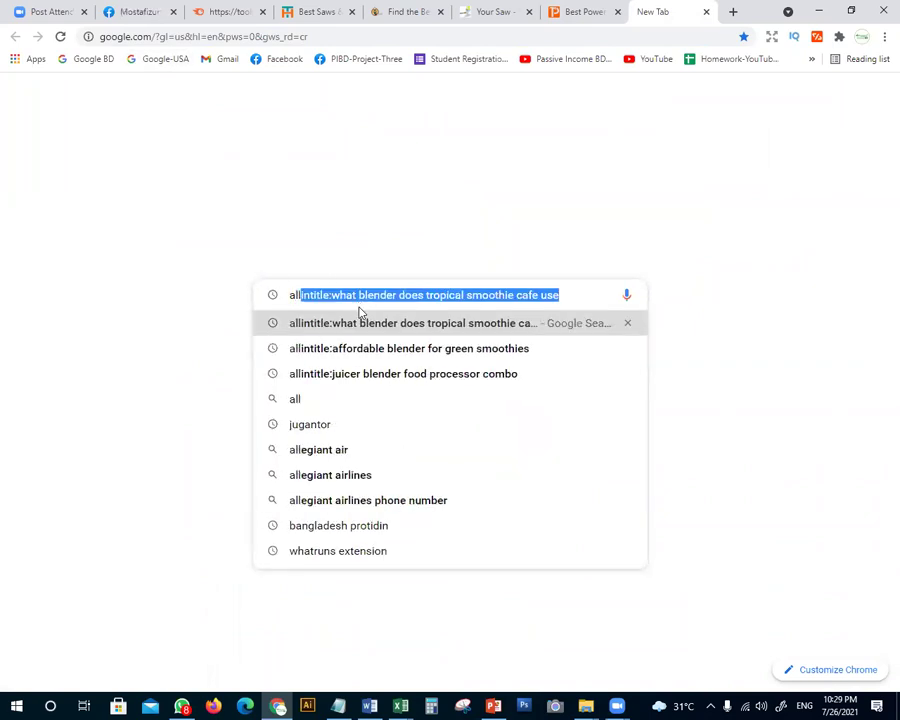
pyautogui.write('allintitle')
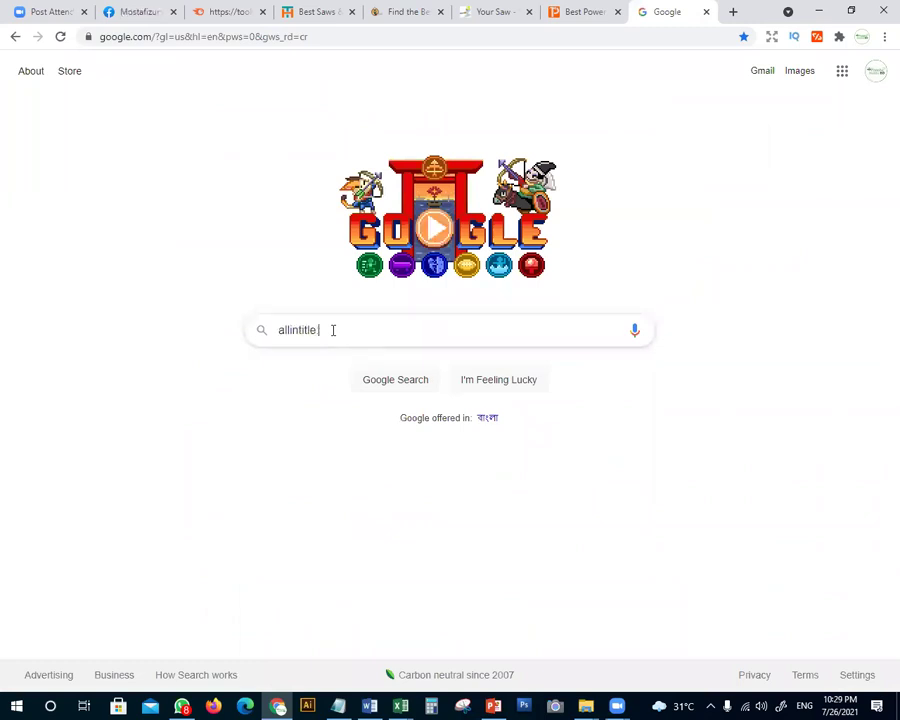
pyautogui.hotkey('ctrl', 'v')
pyautogui.press('Return')
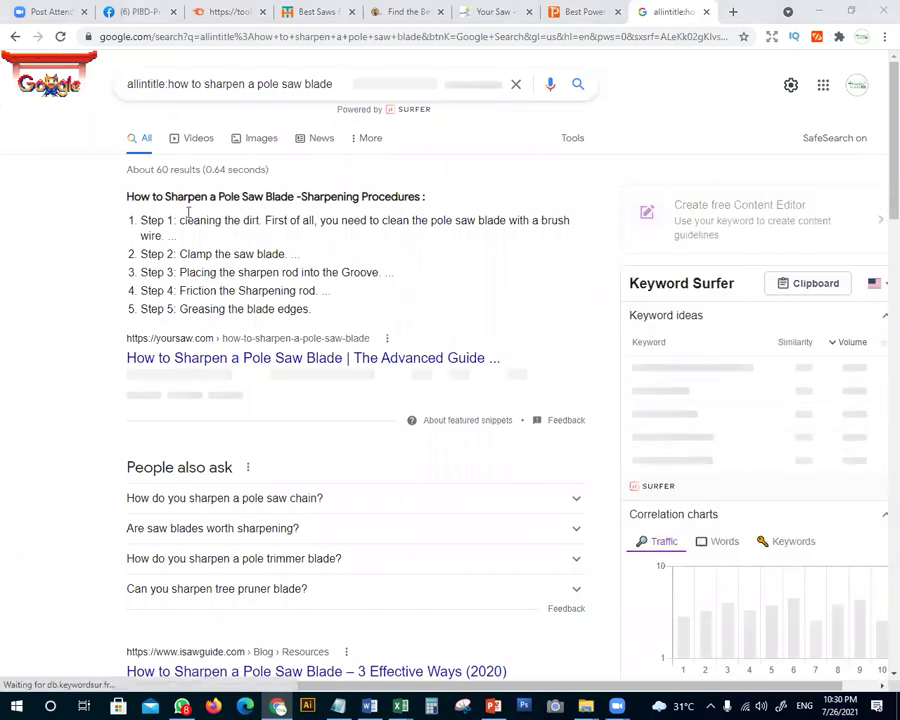
# Copy the first money keyword from A30 in Excel and search Google for "allintitle:battery operated pole saw reviews"
pyautogui.hotkey('alt', 'Tab')
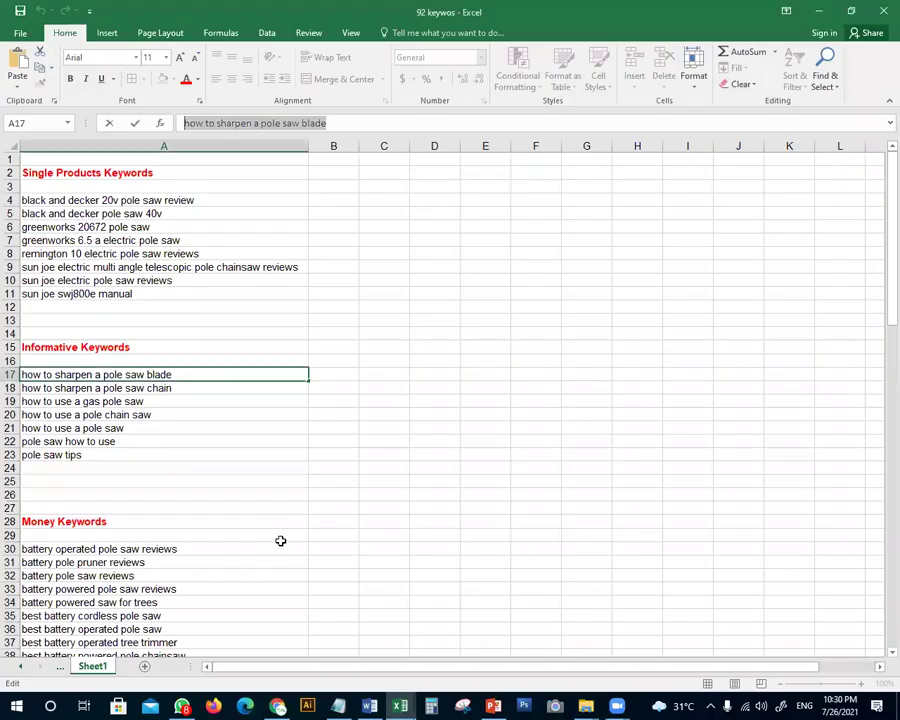
pyautogui.click(201, 549)
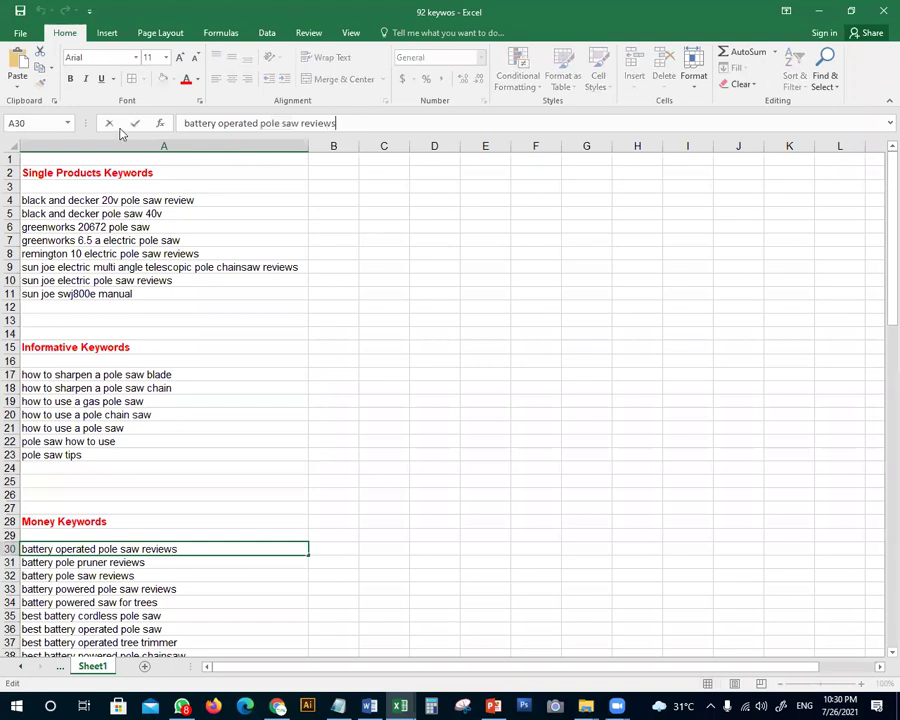
pyautogui.moveTo(351, 122); pyautogui.dragTo(184, 123)
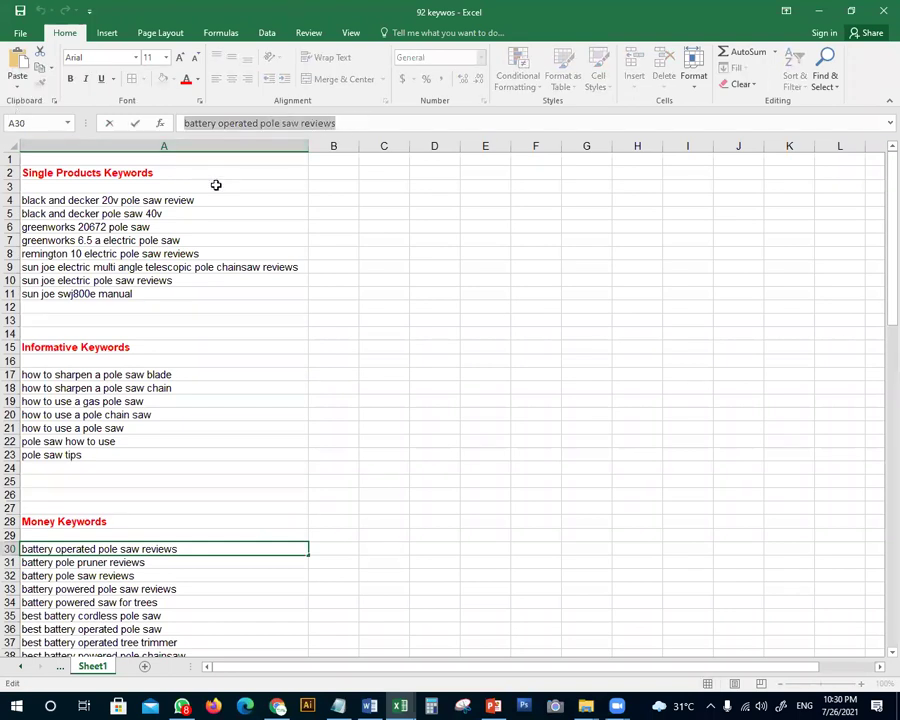
pyautogui.hotkey('alt', 'Tab')
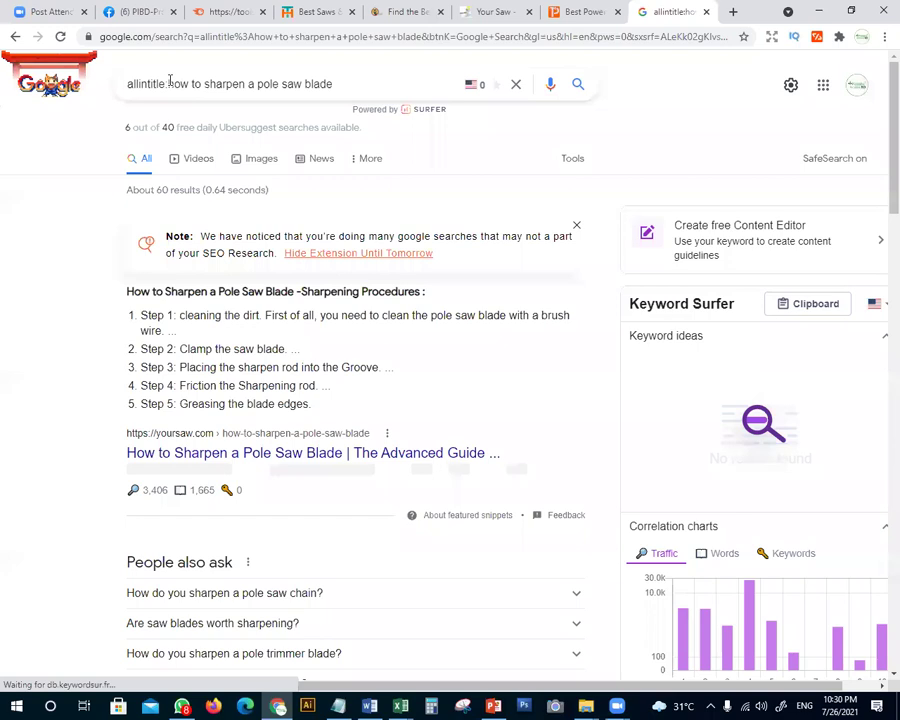
pyautogui.moveTo(167, 84); pyautogui.dragTo(643, 88)
pyautogui.hotkey('ctrl', 'v')
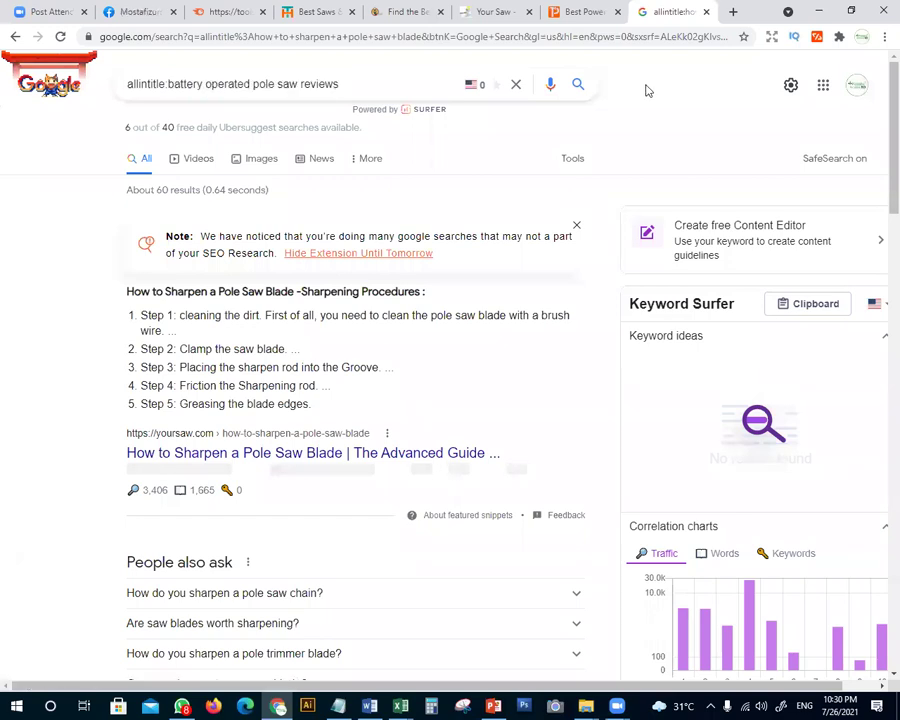
pyautogui.press('Return')
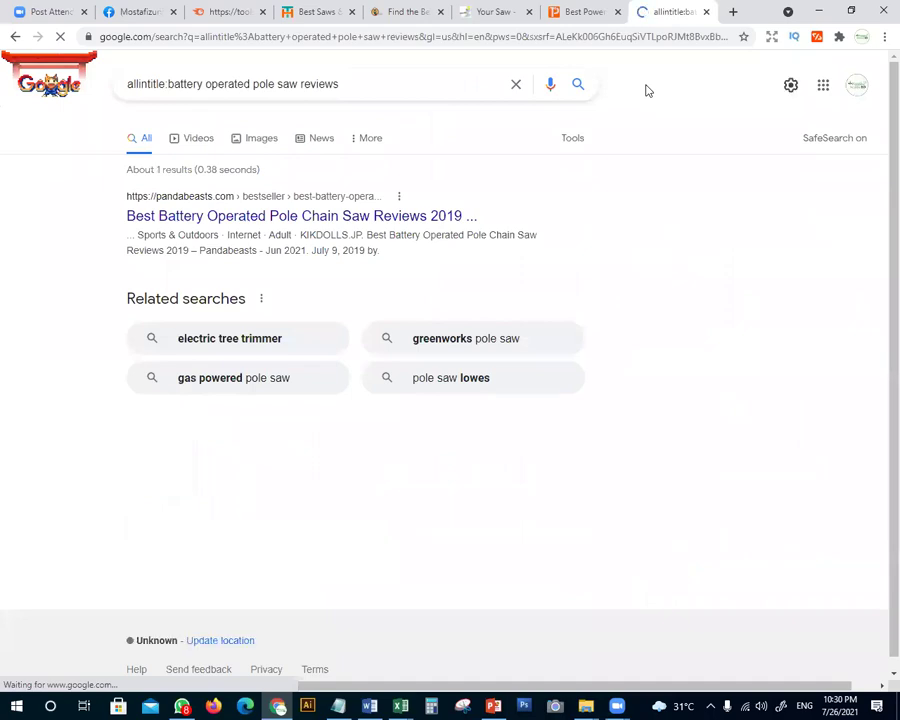
# Copy the keyword in A11 of Sheet 1 and search Google for "battery operated pole saw reviews" without the allintitle operator
pyautogui.hotkey('alt', 'Tab')
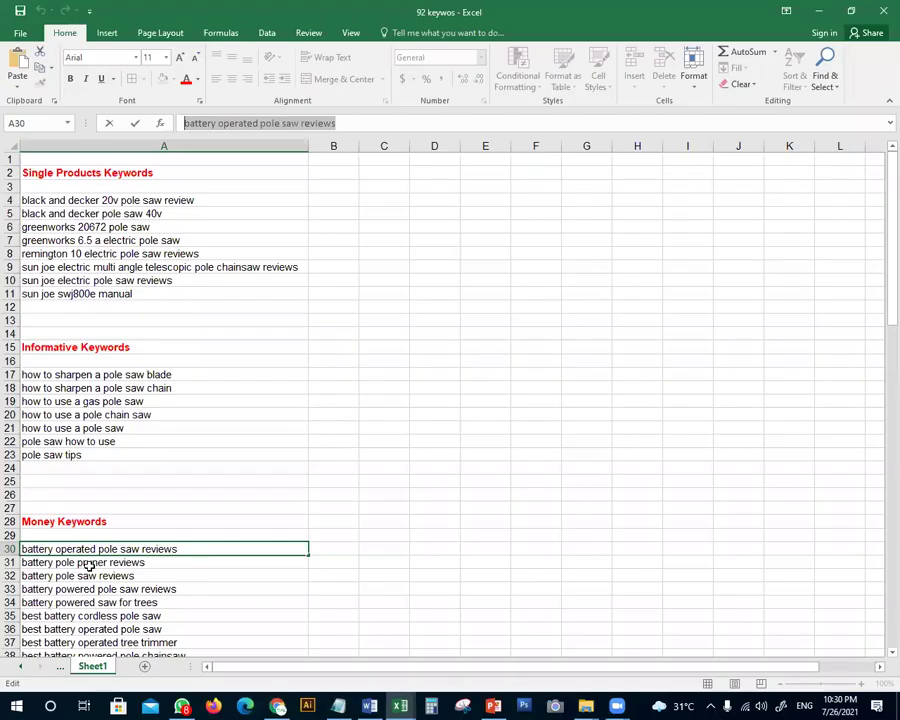
pyautogui.click(62, 667)
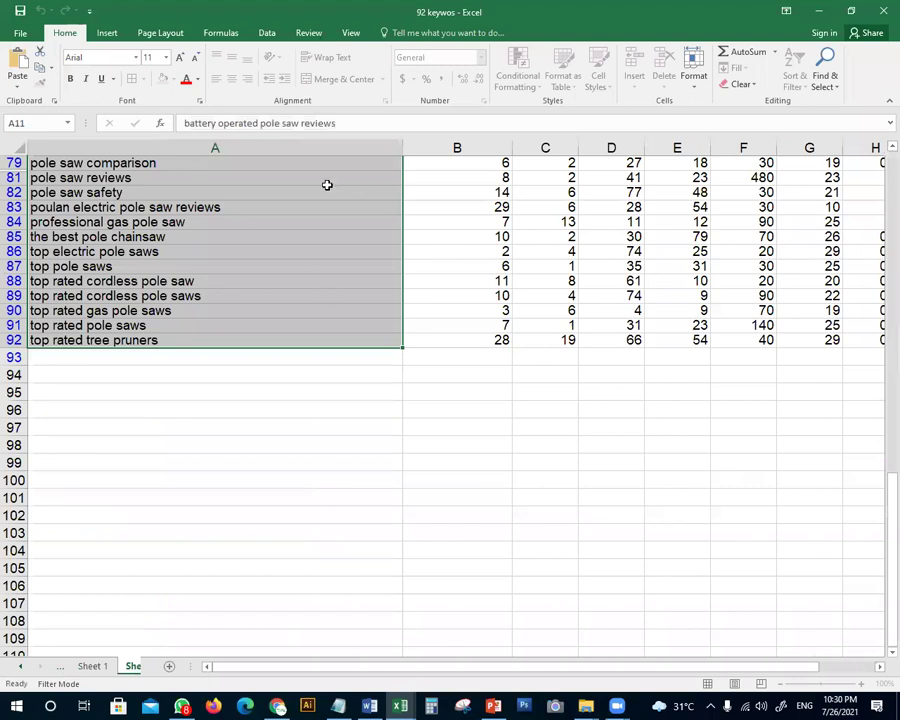
pyautogui.hotkey('ctrl', 'pageup')
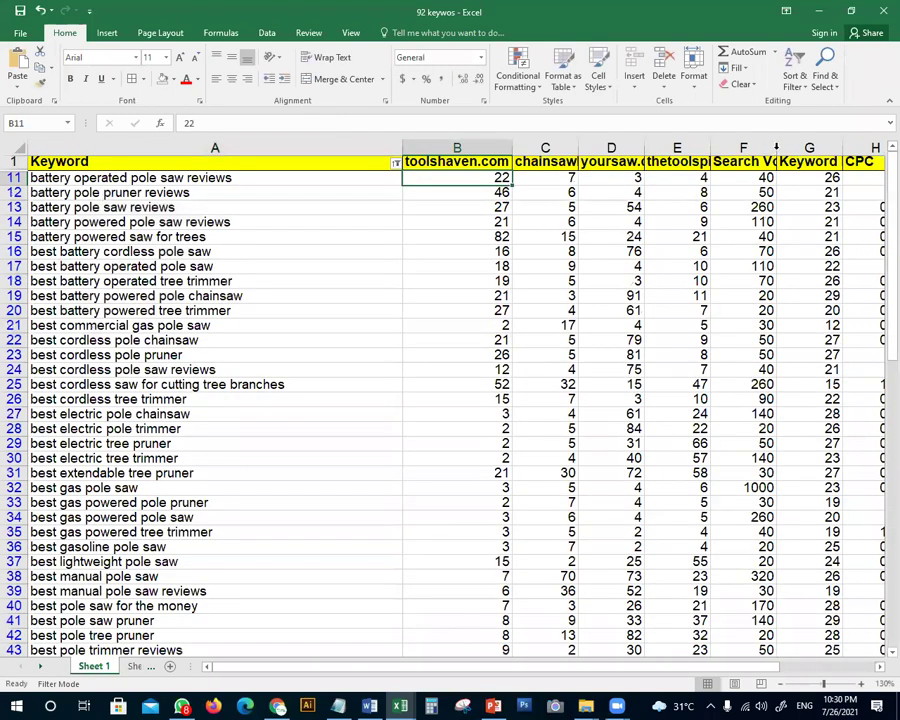
pyautogui.click(238, 173)
pyautogui.moveTo(368, 121); pyautogui.dragTo(8, 56)
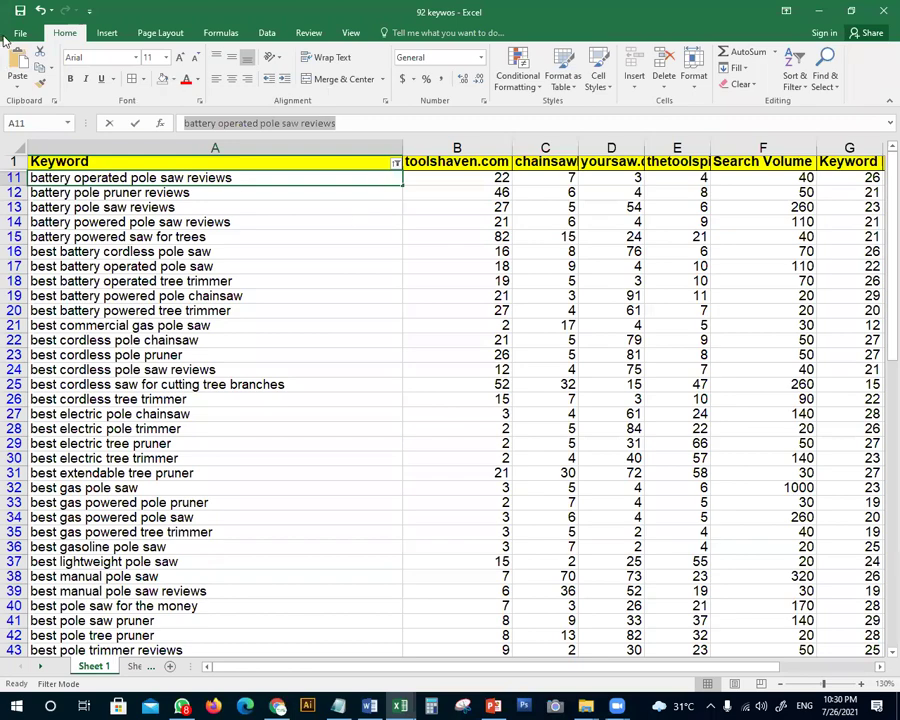
pyautogui.hotkey('alt', 'Tab')
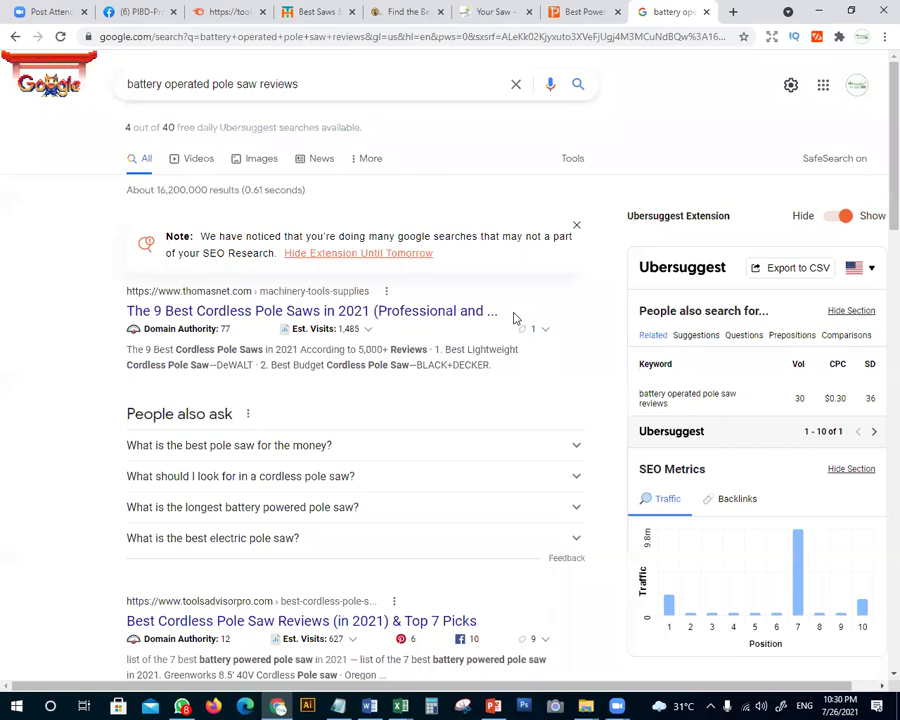
pyautogui.click(338, 84)
pyautogui.press('Return')
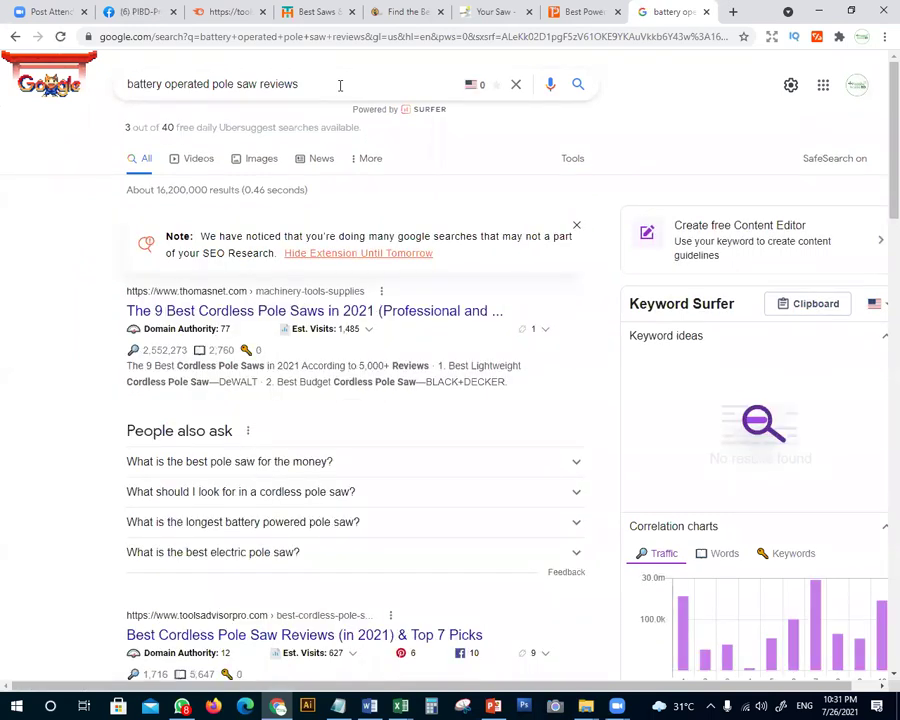
# Search for "seotoolsbd" in a new browser tab and open the SEO Tool BD website from the results
pyautogui.click(733, 12)
pyautogui.write('seo')
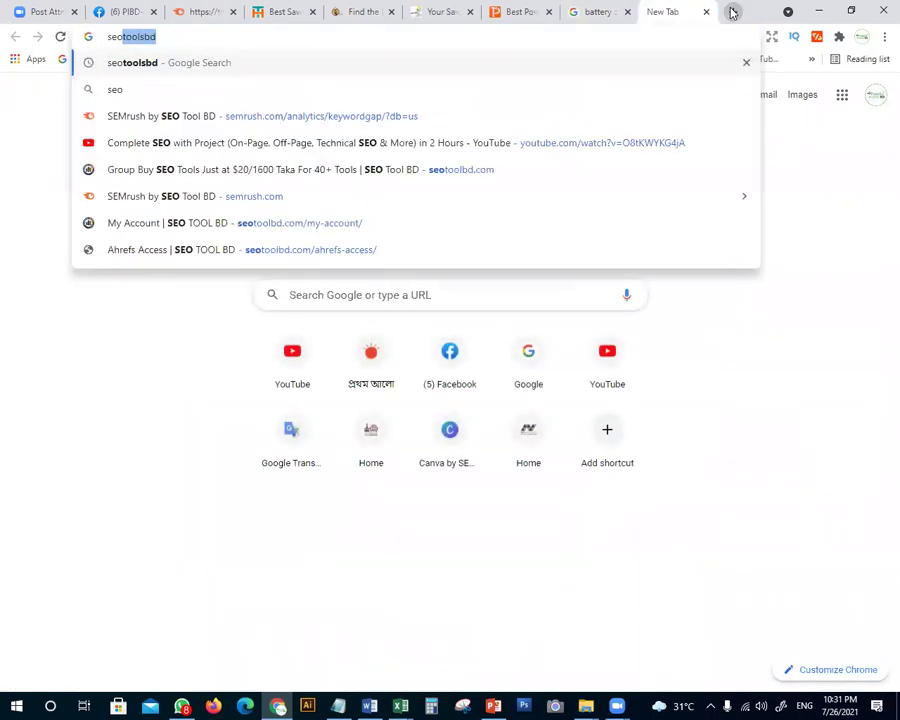
pyautogui.press('Return')
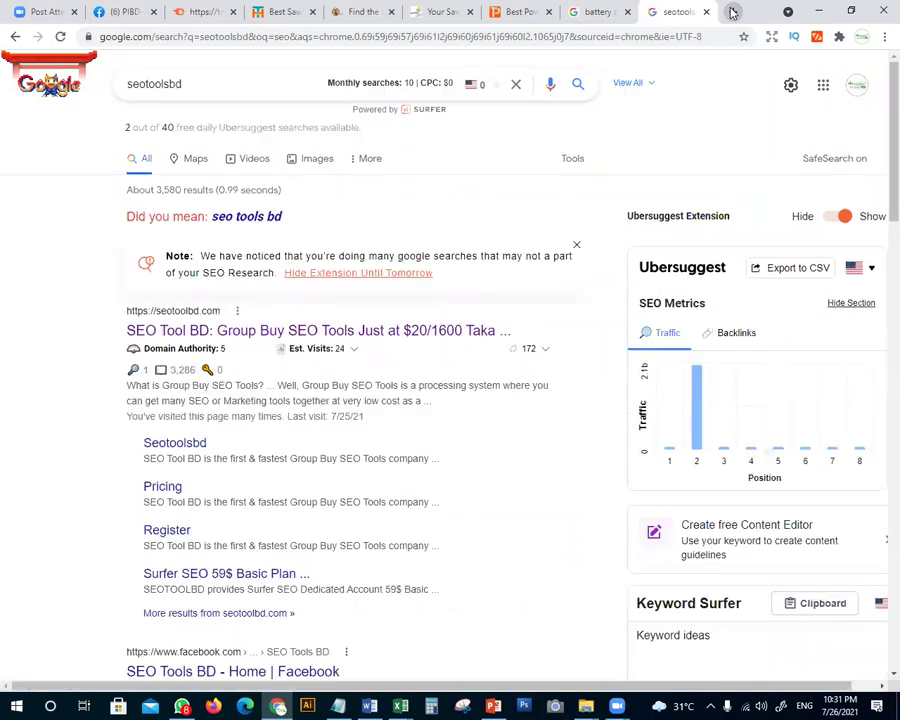
pyautogui.click(177, 330)
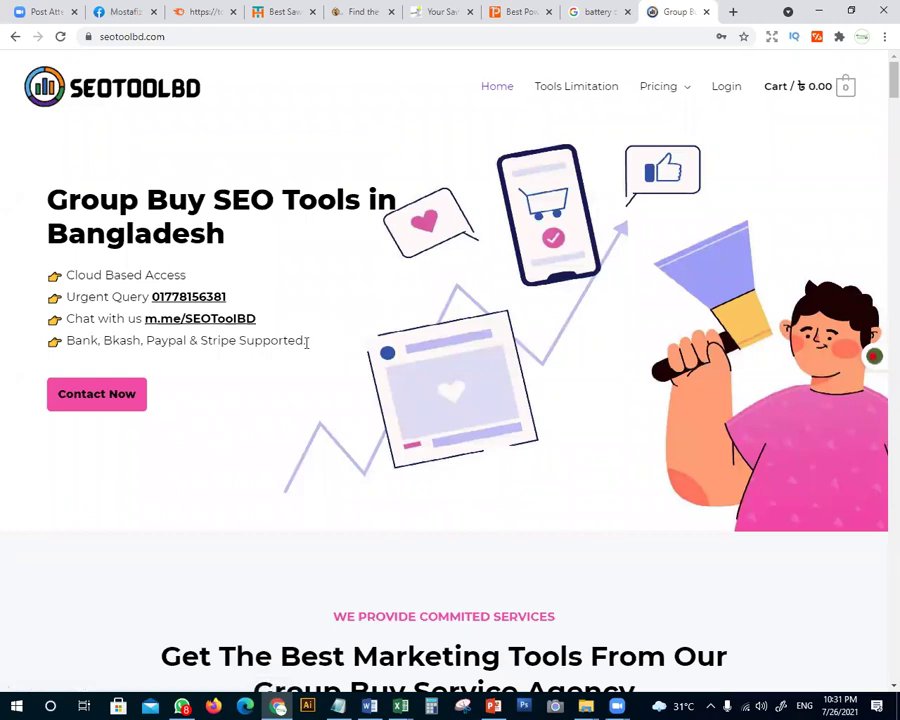
# Log in to the SEO Tool BD account and open the Advance Package Access page
pyautogui.click(718, 88)
pyautogui.click(424, 444)
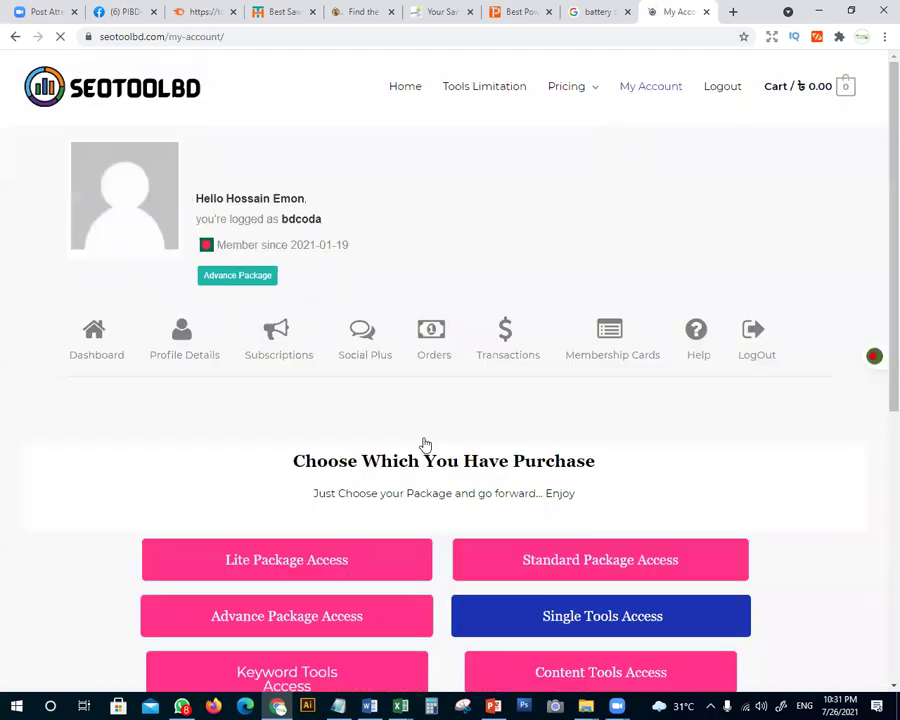
pyautogui.click(240, 626)
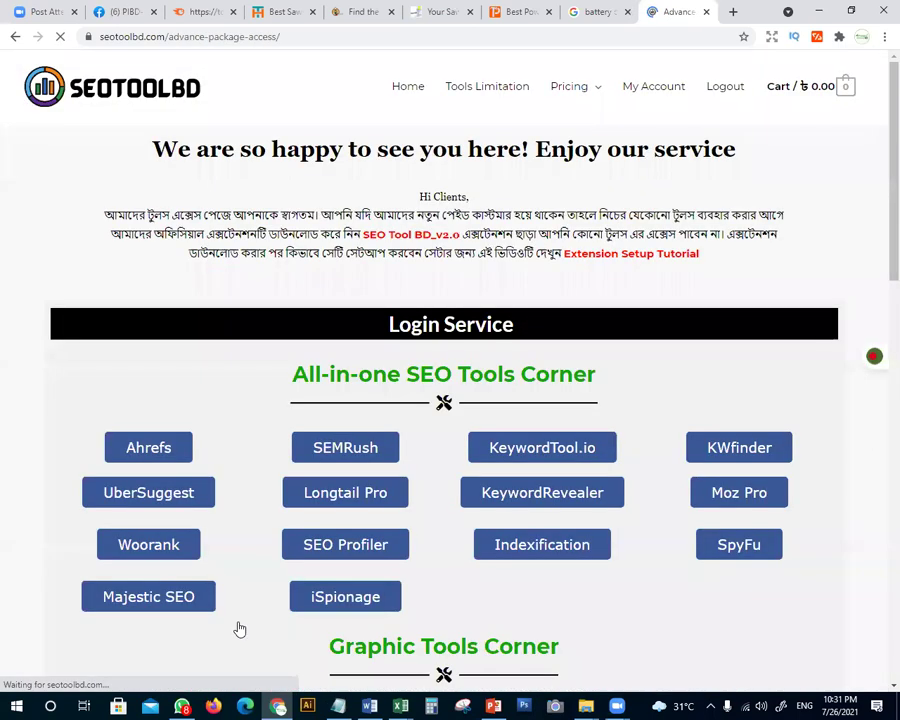
# Launch Ahrefs through its cloud access page and look over the SEO tools offered in the advance package
pyautogui.click(147, 450)
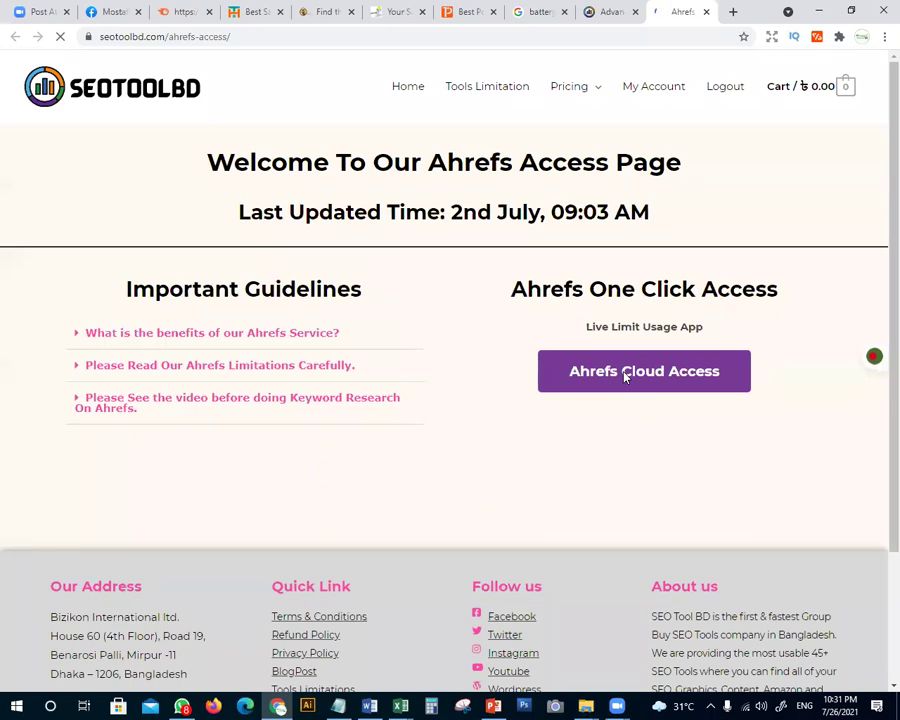
pyautogui.click(625, 375)
pyautogui.click(602, 16)
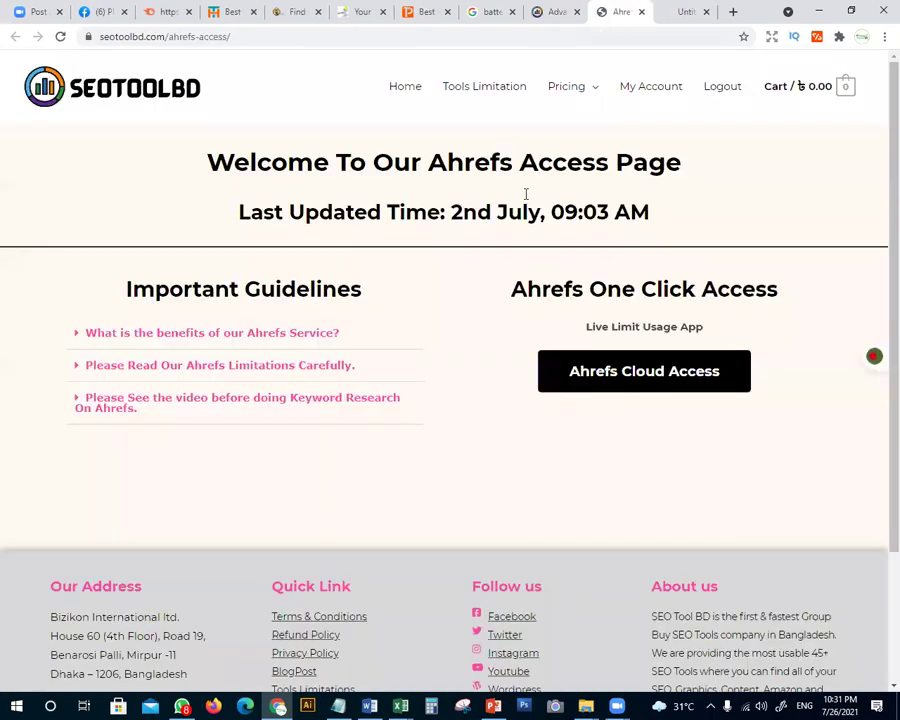
pyautogui.click(540, 12)
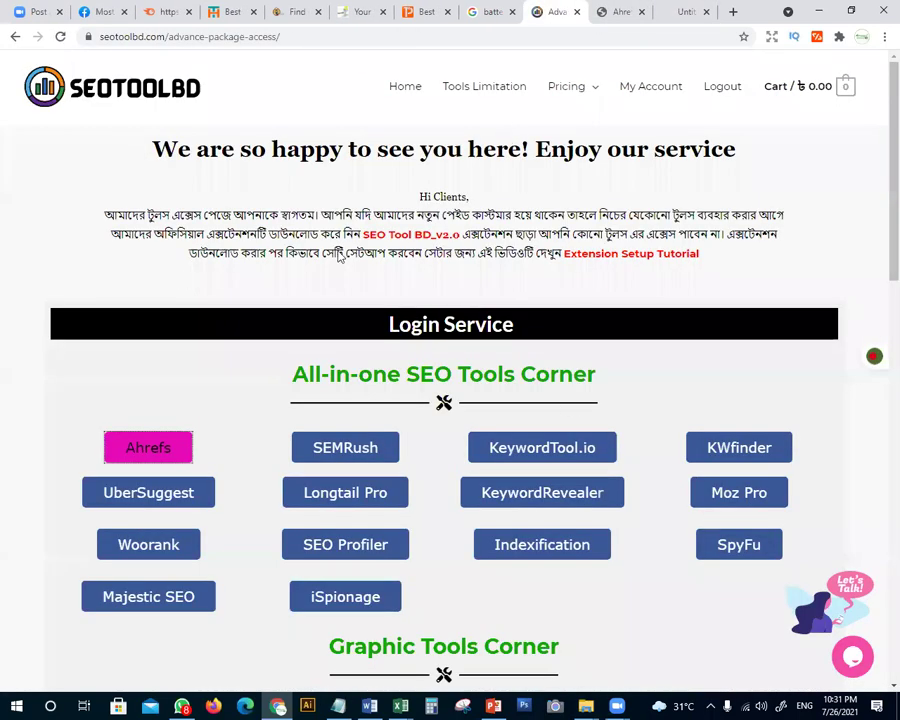
pyautogui.scroll(-2, 771, 250)
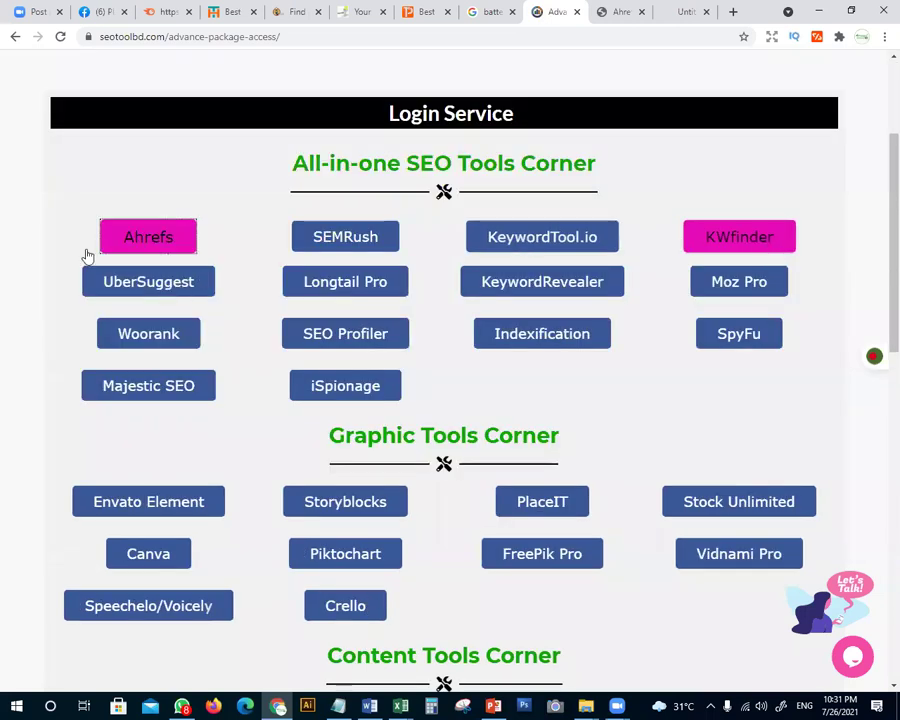
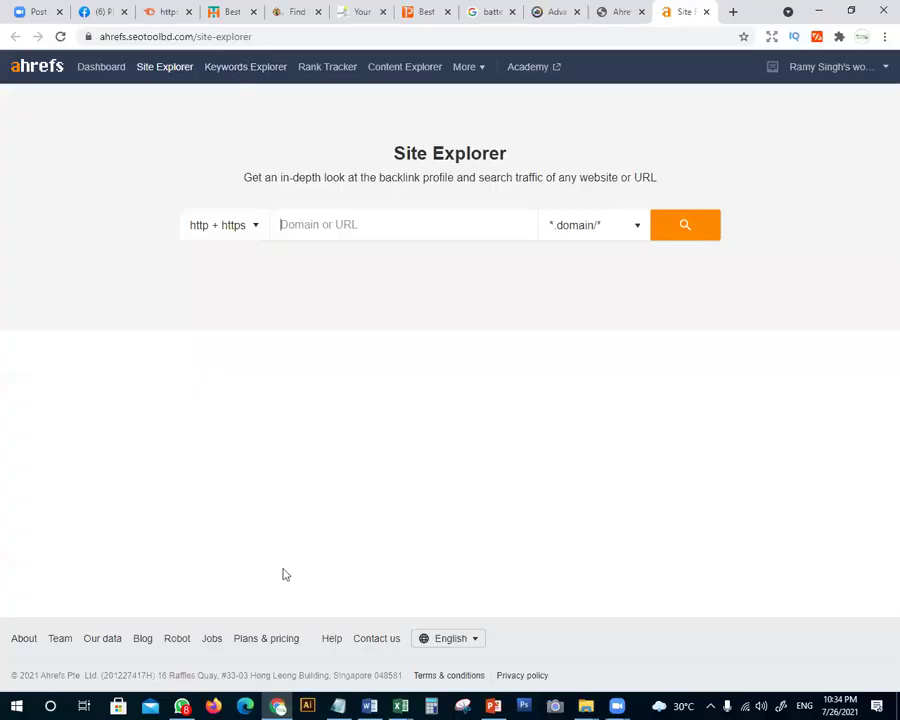
# Return to the Semrush Keyword Gap report and review the competitors' positions for the shared keywords
pyautogui.click(222, 10)
pyautogui.click(160, 11)
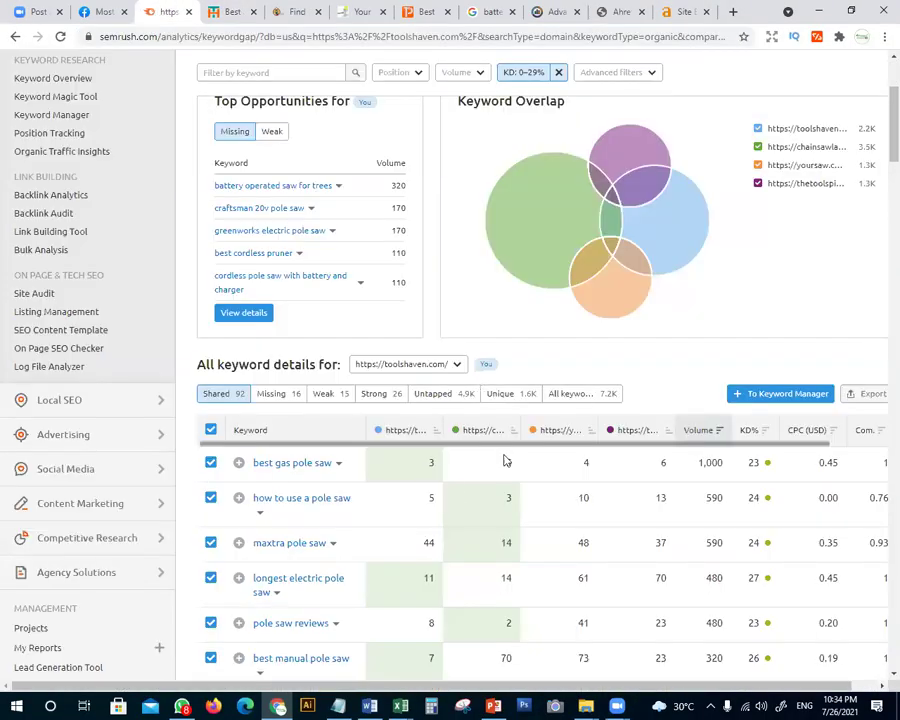
pyautogui.scroll(-5, 743, 486)
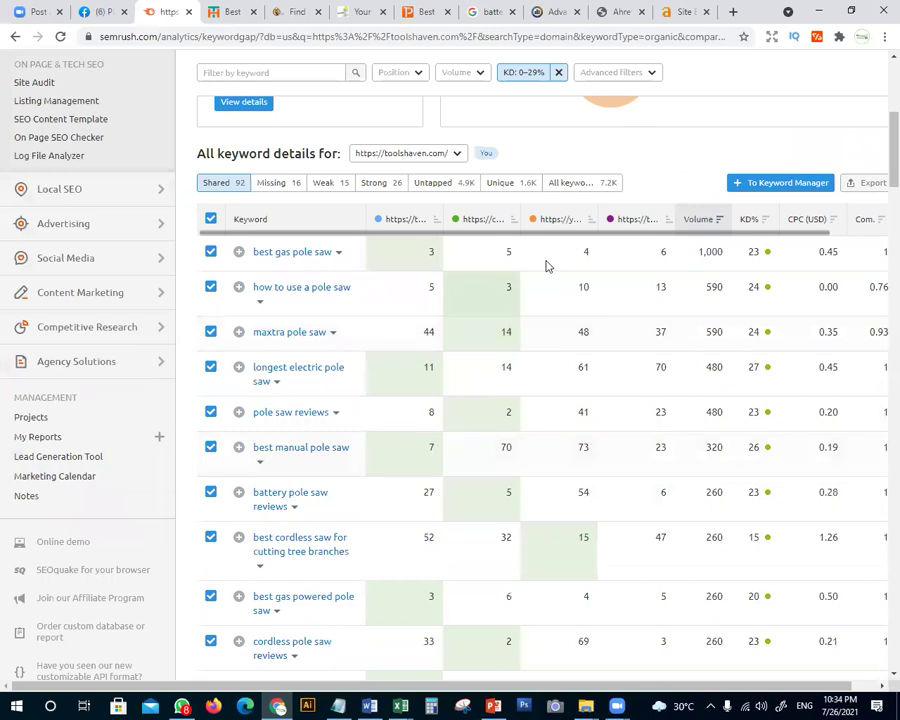
pyautogui.scroll(5, 518, 230)
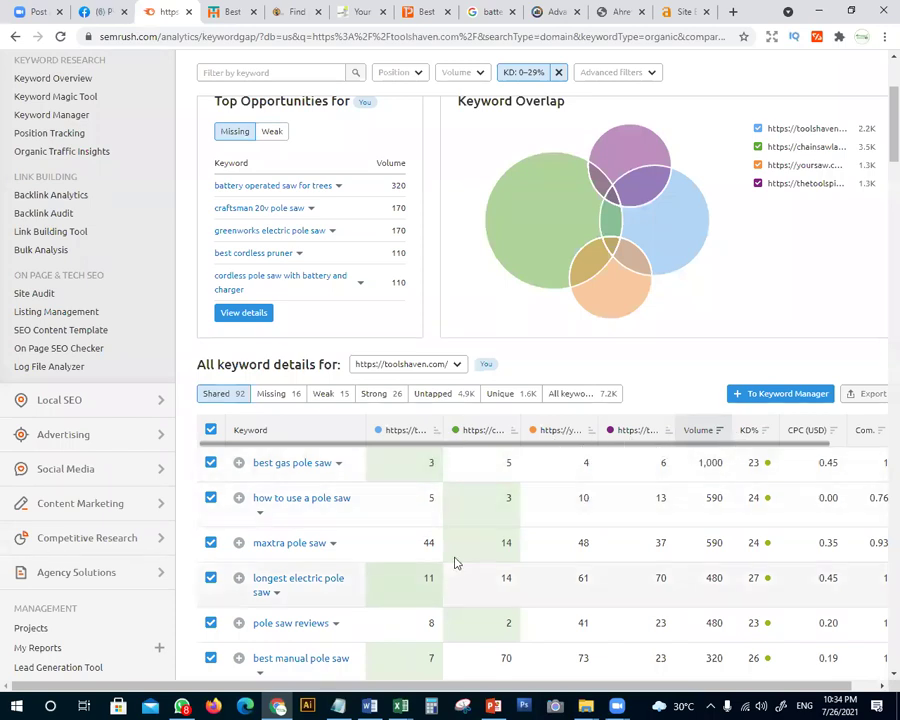
pyautogui.scroll(-1, 455, 560)
pyautogui.moveTo(455, 560)
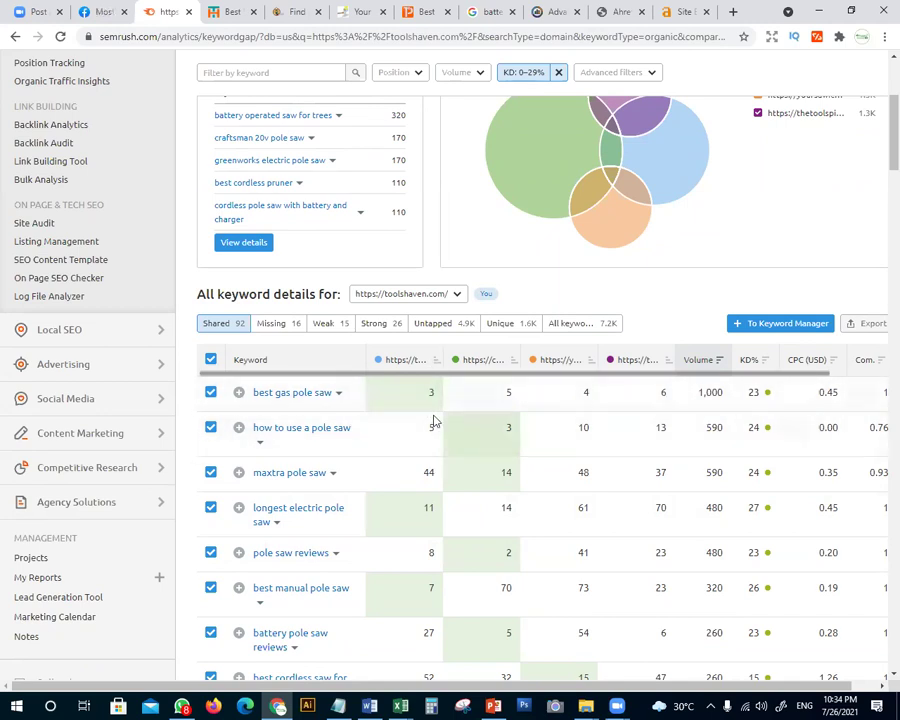
# Sort the shared keywords by toolshaven.com's ranking position in ascending order and review the keywords it ranks best for
pyautogui.click(432, 368)
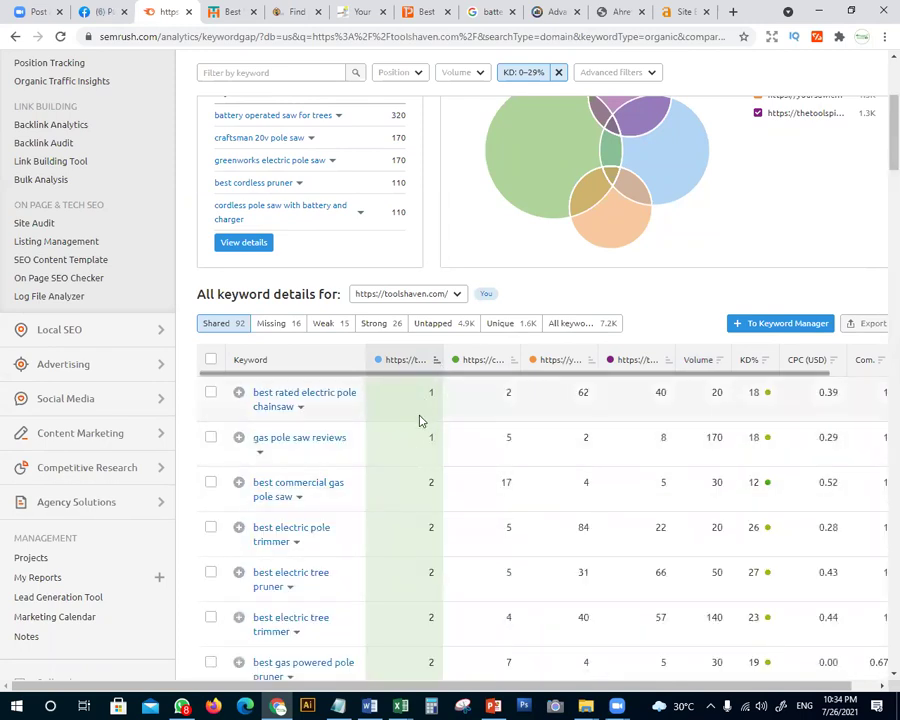
pyautogui.scroll(-3, 420, 422)
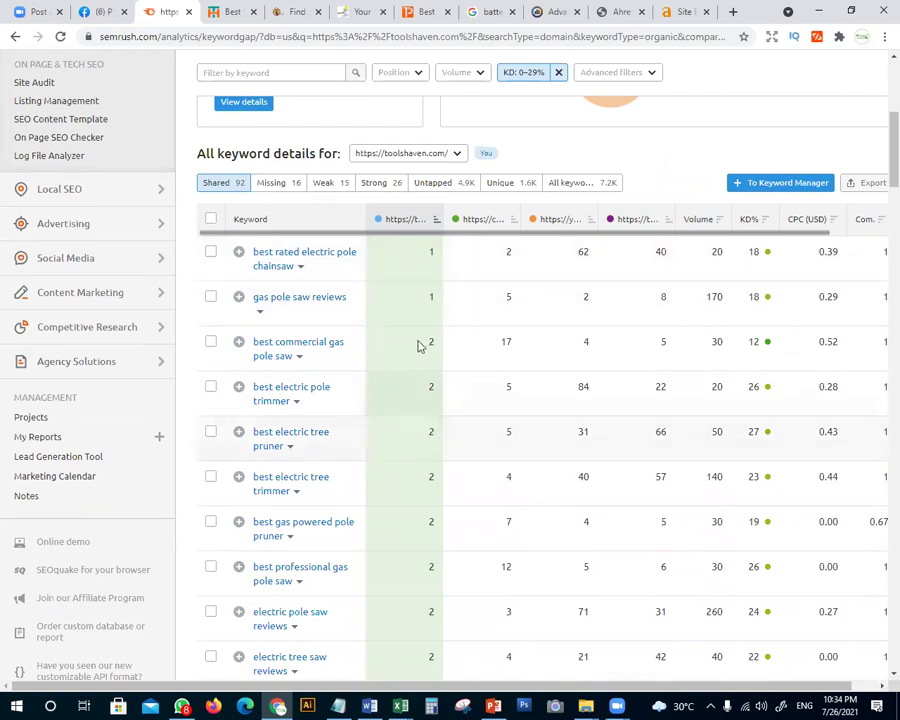
pyautogui.scroll(-1, 399, 338)
pyautogui.scroll(-10, 392, 530)
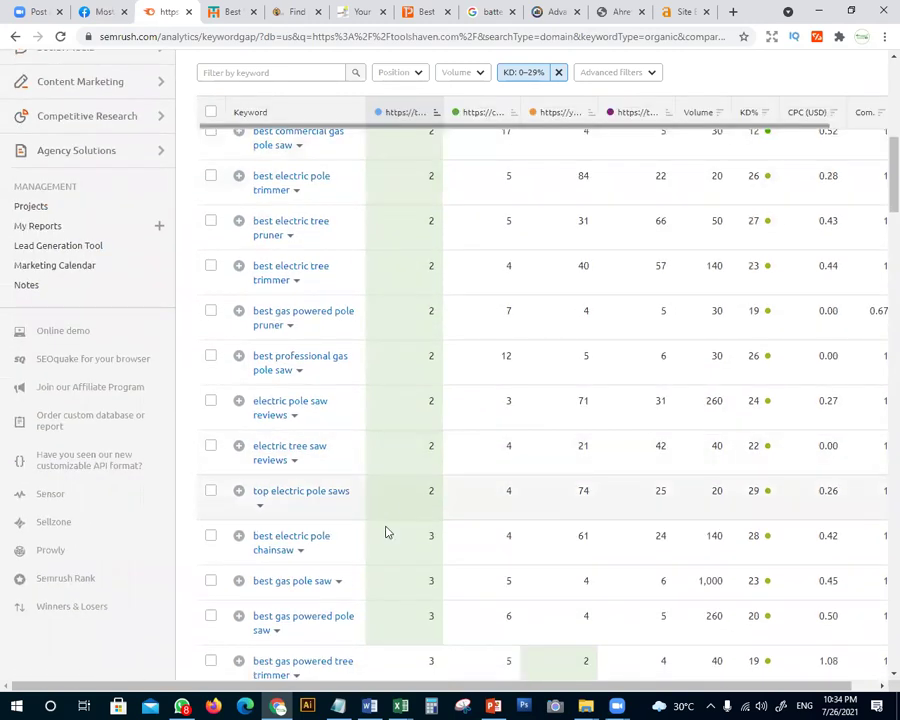
pyautogui.scroll(5, 396, 536)
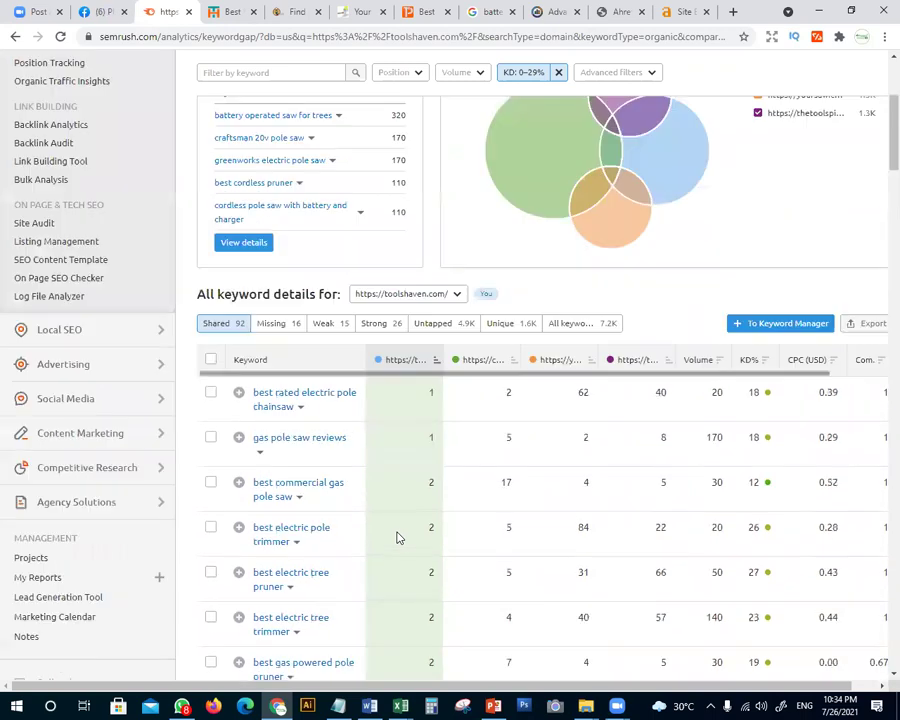
pyautogui.moveTo(396, 538)
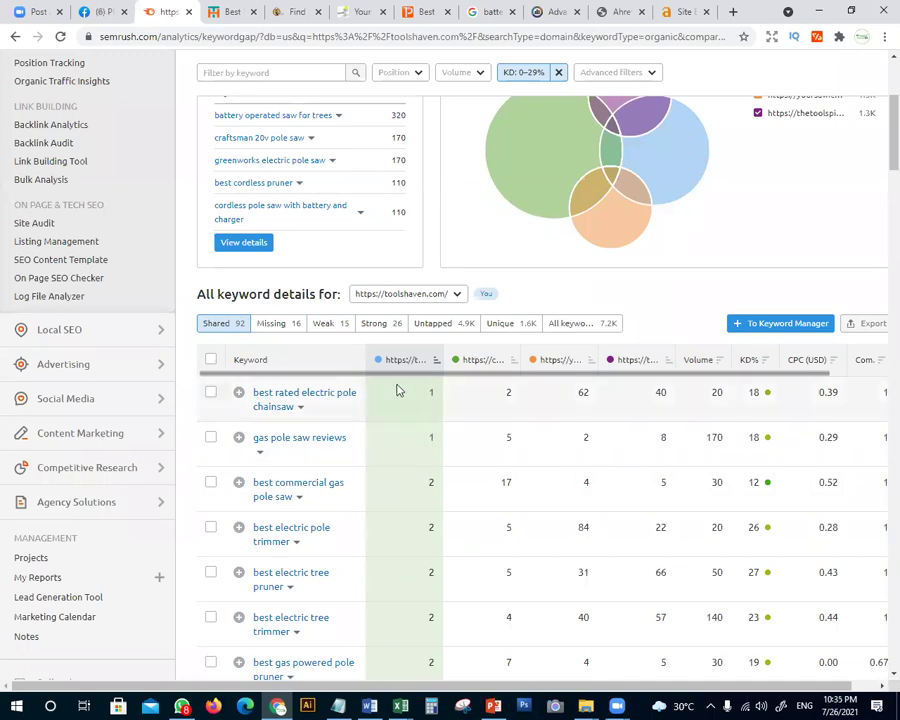
pyautogui.scroll(-4, 414, 460)
pyautogui.scroll(-6, 418, 466)
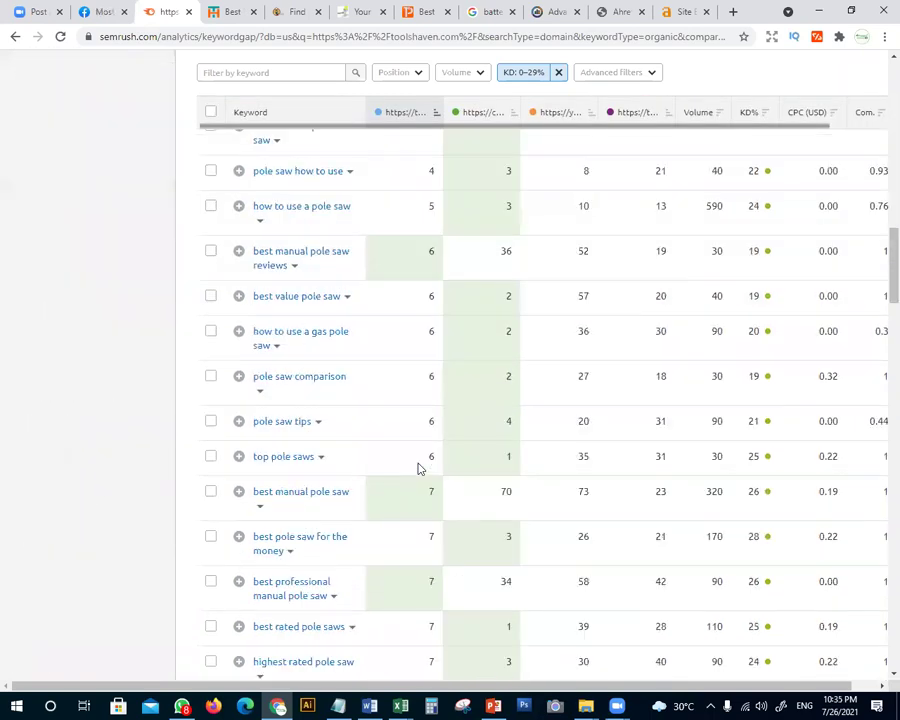
# Review the shared keywords and compare their order when sorted by the second domain's position and by toolshaven.com's position
pyautogui.scroll(3, 436, 240)
pyautogui.scroll(-2, 424, 508)
pyautogui.scroll(-6, 428, 553)
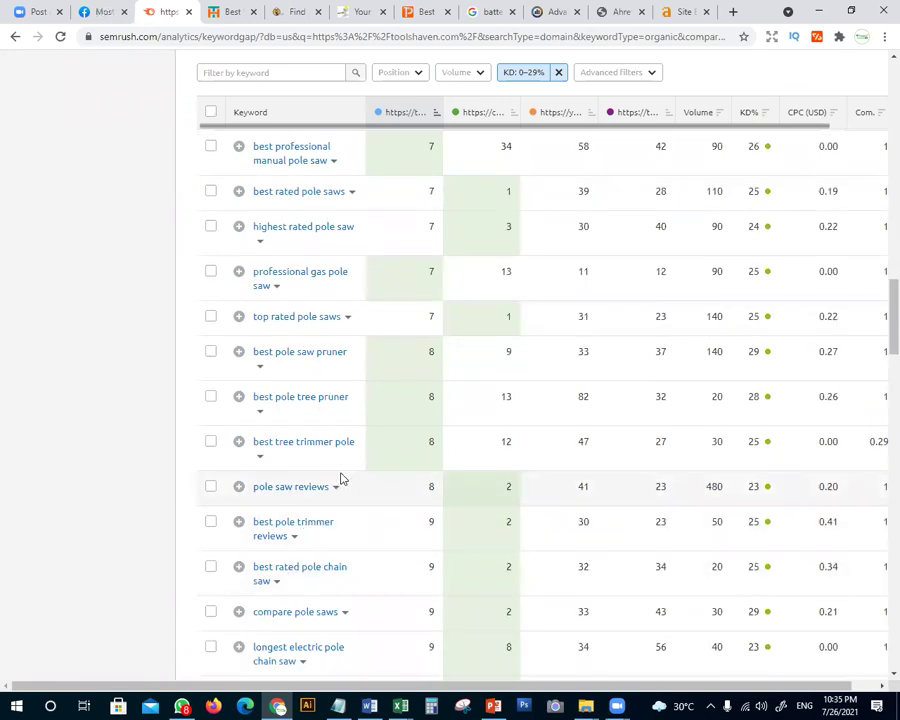
pyautogui.scroll(15, 340, 480)
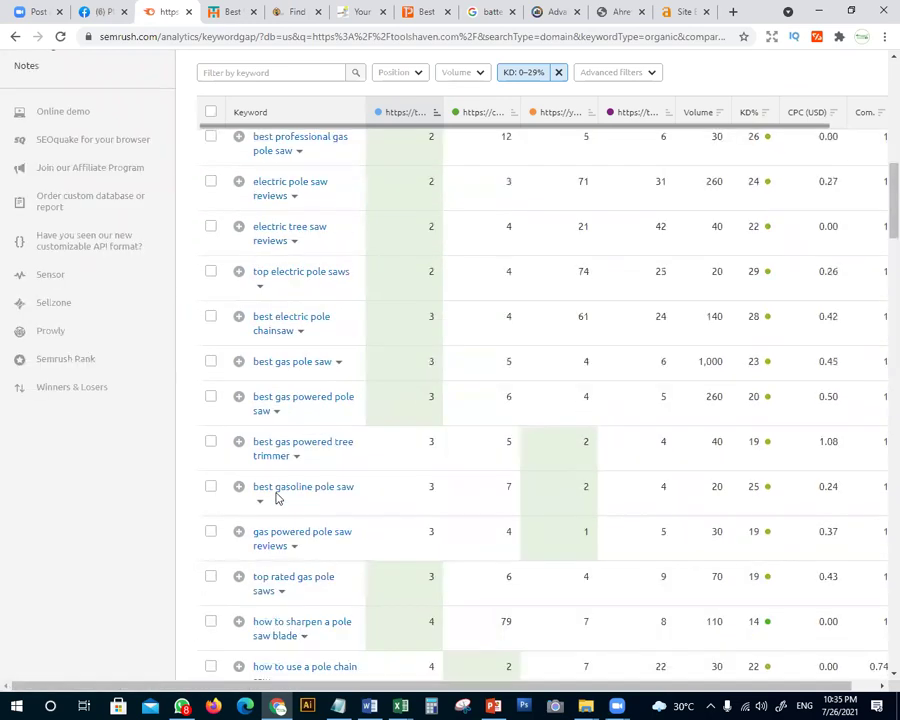
pyautogui.scroll(-4, 362, 561)
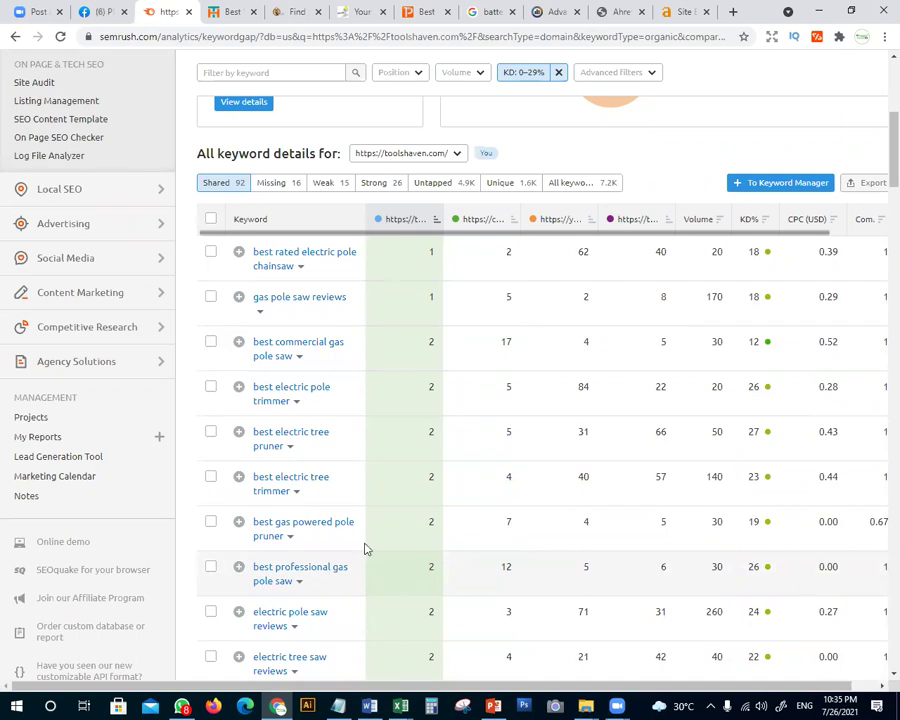
pyautogui.click(513, 224)
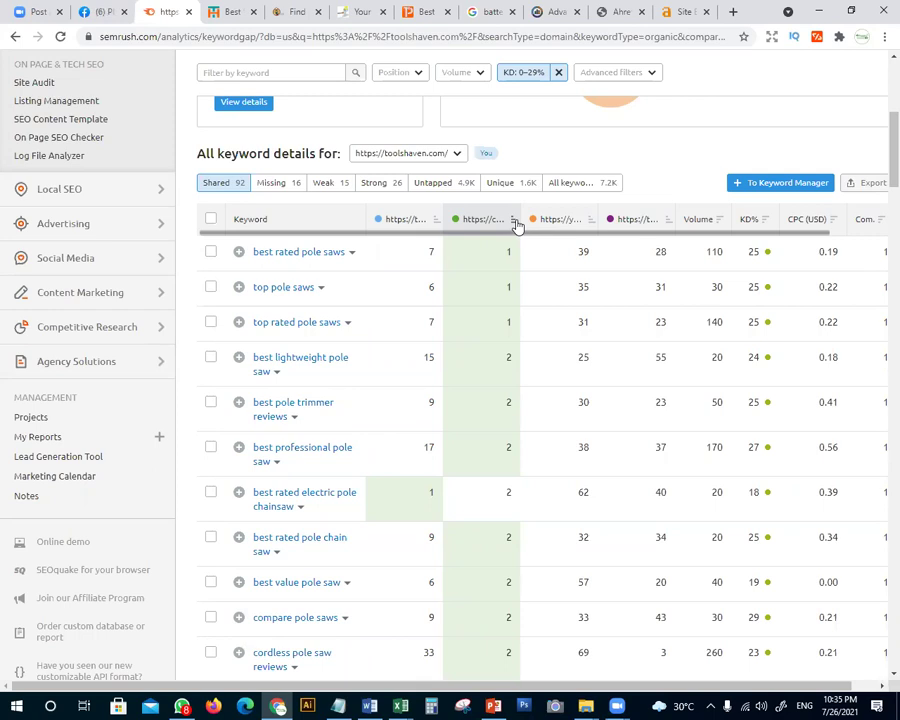
pyautogui.click(436, 230)
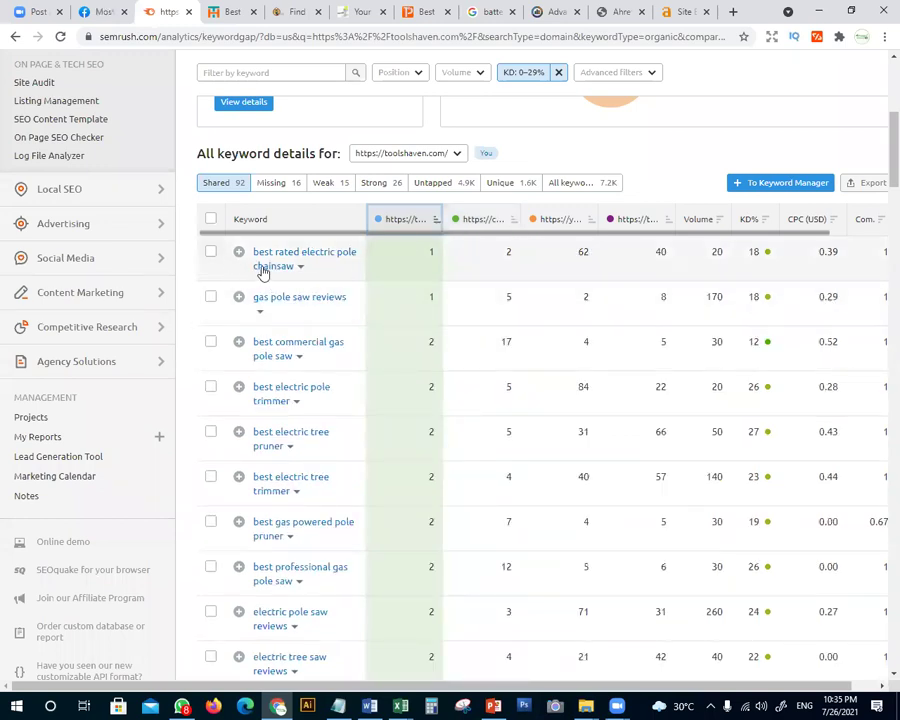
# Select the shared keywords from "top rated cordless pole saws" up through "pole saw reviews" in the toolshaven.com ranking
pyautogui.scroll(-15, 271, 352)
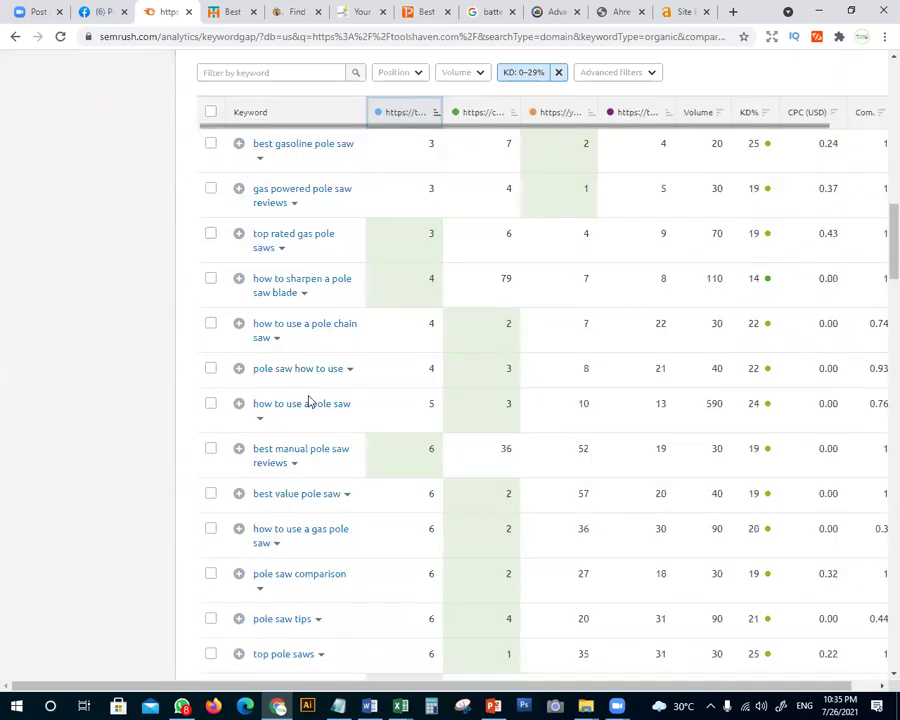
pyautogui.scroll(-10, 401, 482)
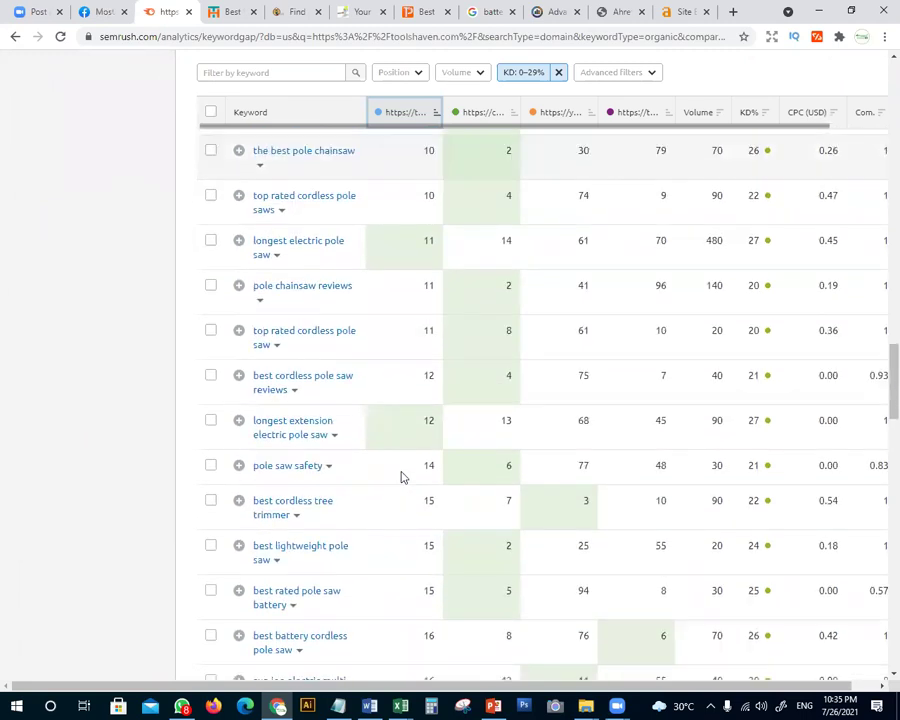
pyautogui.scroll(7, 401, 478)
pyautogui.scroll(-2, 401, 480)
pyautogui.scroll(-1, 401, 482)
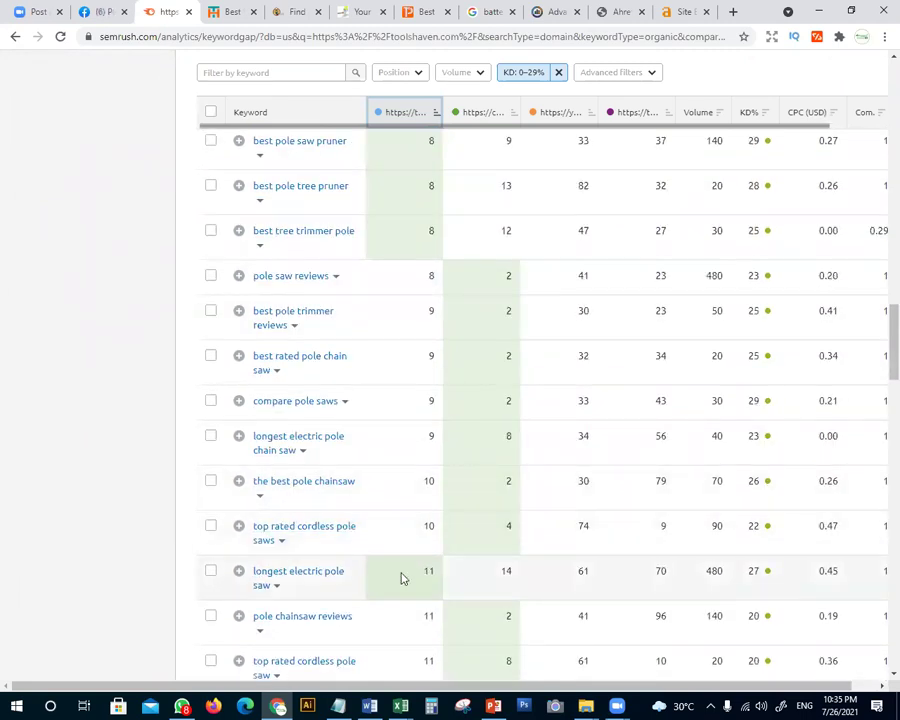
pyautogui.click(210, 525)
pyautogui.click(210, 480)
pyautogui.click(210, 435)
pyautogui.click(210, 400)
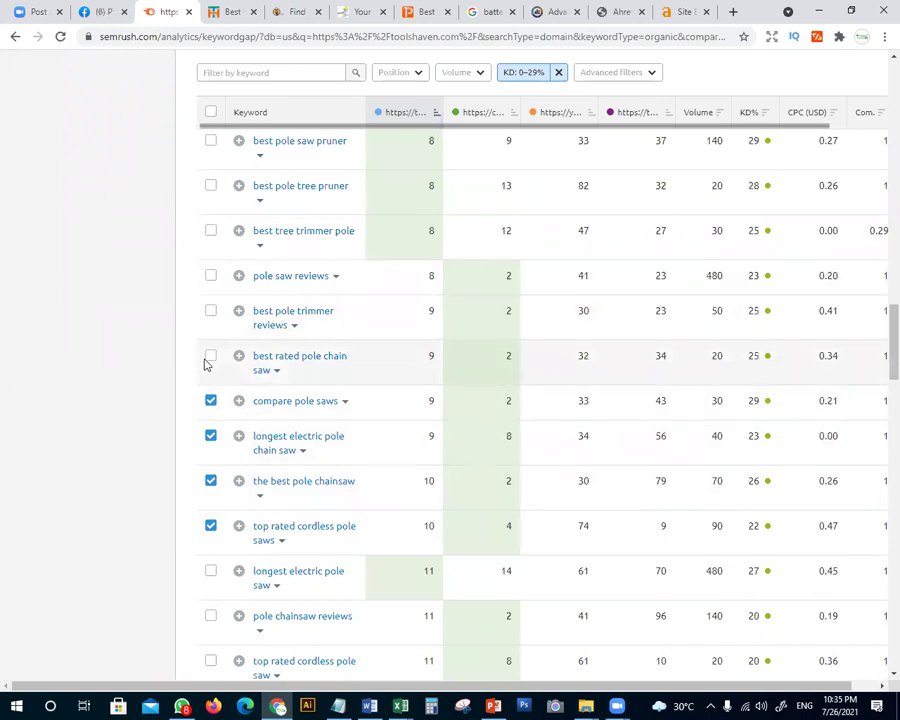
pyautogui.click(210, 353)
pyautogui.click(210, 310)
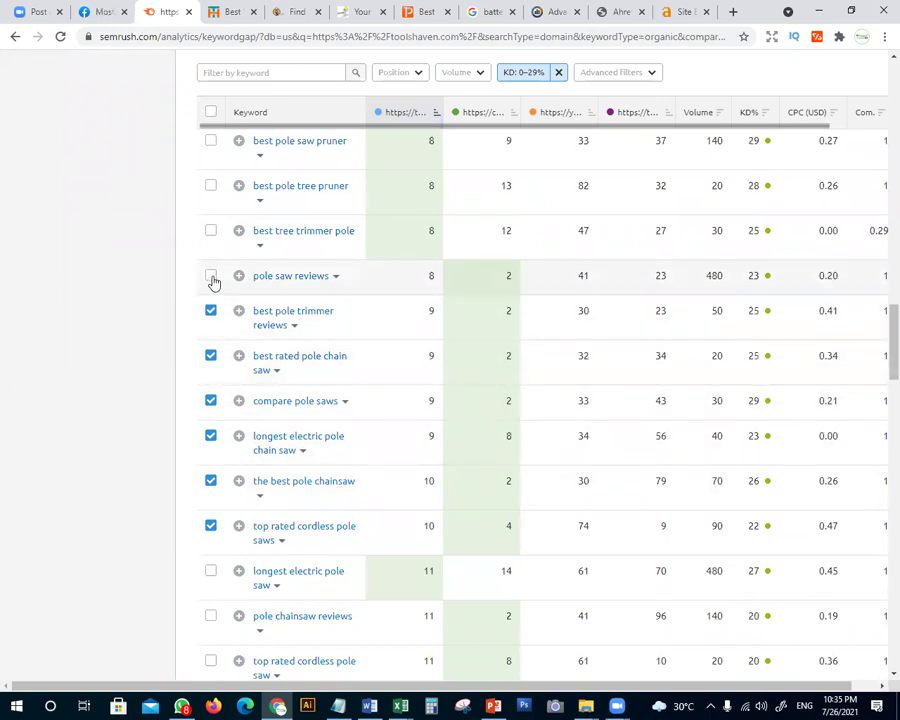
pyautogui.click(211, 276)
# Add the keywords from "best tree trimmer pole" up through "best professional manual pole saw" to the selection
pyautogui.scroll(3, 218, 285)
pyautogui.click(210, 371)
pyautogui.click(210, 326)
pyautogui.click(210, 281)
pyautogui.click(210, 246)
pyautogui.scroll(3, 205, 410)
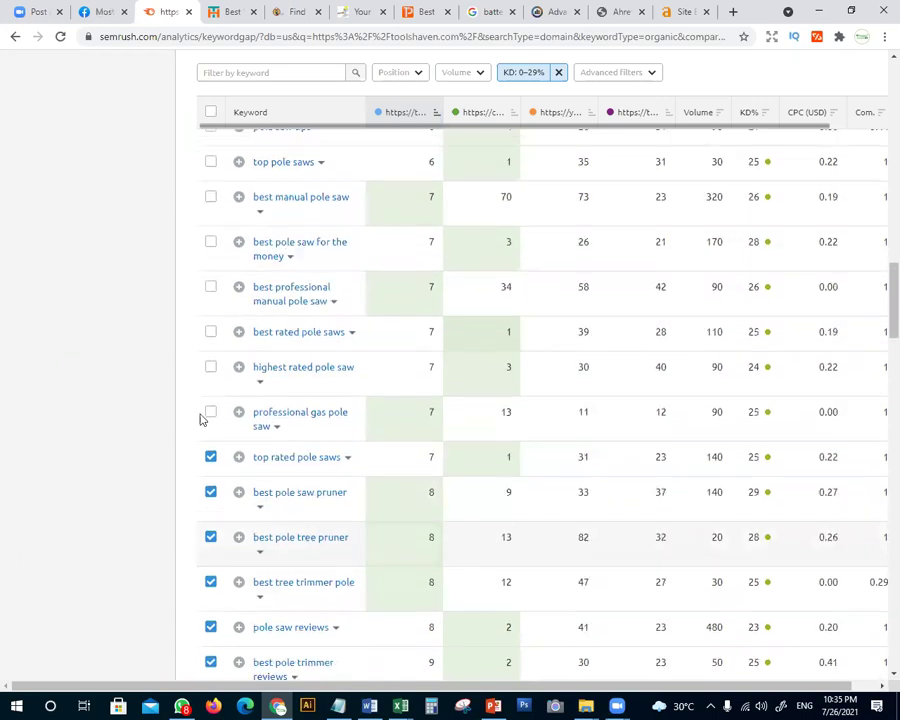
pyautogui.click(210, 411)
pyautogui.click(210, 367)
pyautogui.click(210, 331)
pyautogui.click(210, 286)
# Add the keywords from "best pole saw for the money" up through "pole saw how to use" to the selection
pyautogui.scroll(3, 273, 355)
pyautogui.click(211, 452)
pyautogui.click(211, 407)
pyautogui.click(211, 372)
pyautogui.click(210, 339)
pyautogui.scroll(3, 215, 400)
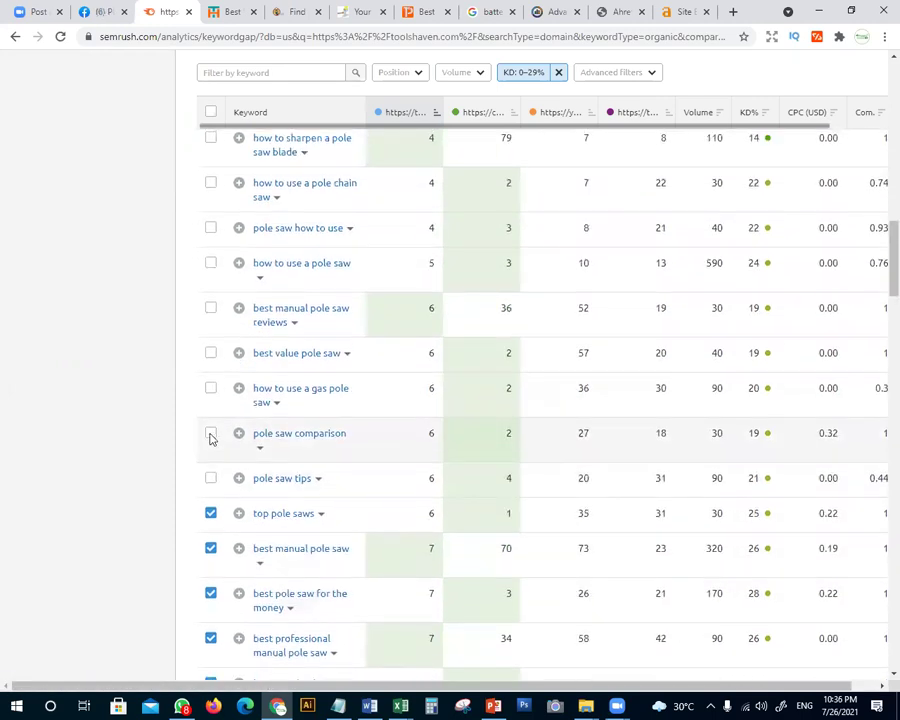
pyautogui.click(210, 432)
pyautogui.click(210, 388)
pyautogui.click(210, 353)
pyautogui.click(210, 308)
pyautogui.click(210, 263)
pyautogui.click(211, 228)
# Add the keywords from "how to use a pole chain saw" up through "top electric pole saws" to the selection
pyautogui.scroll(3, 214, 270)
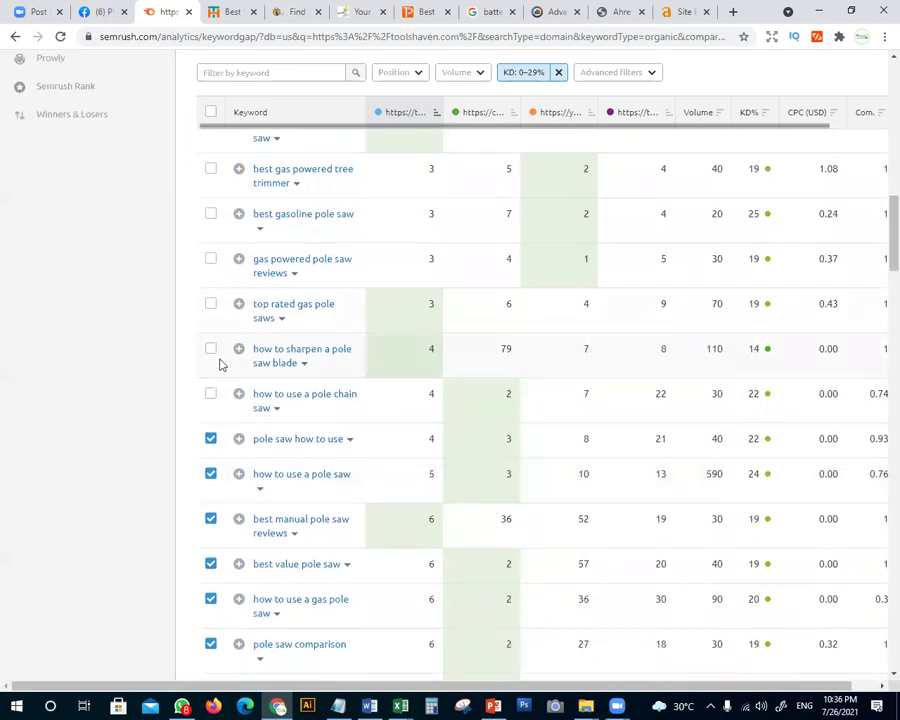
pyautogui.click(210, 393)
pyautogui.click(211, 349)
pyautogui.click(210, 304)
pyautogui.click(211, 262)
pyautogui.scroll(3, 220, 400)
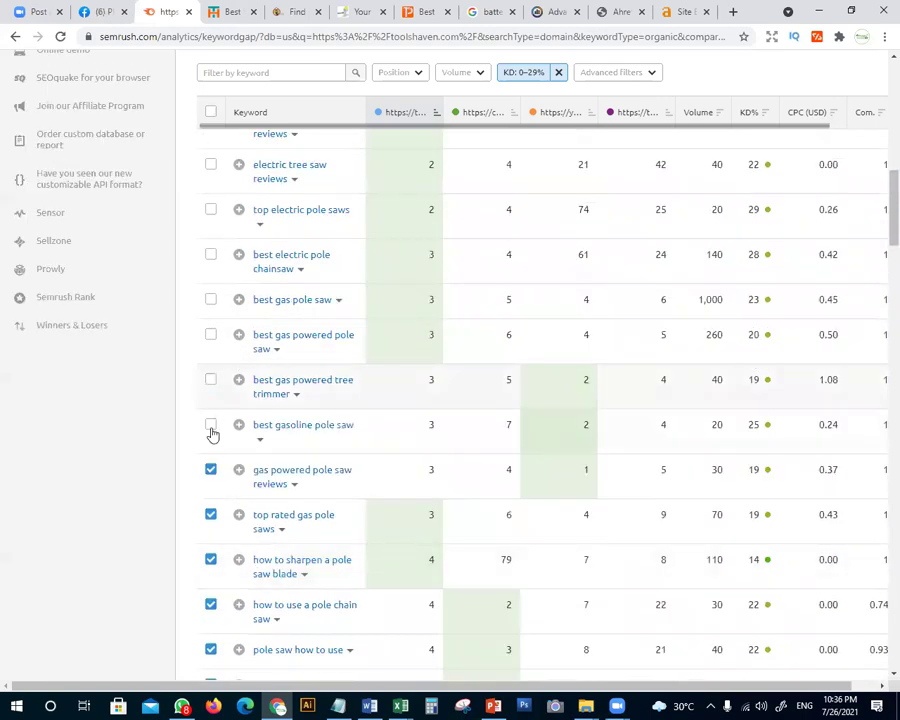
pyautogui.click(211, 426)
pyautogui.click(211, 383)
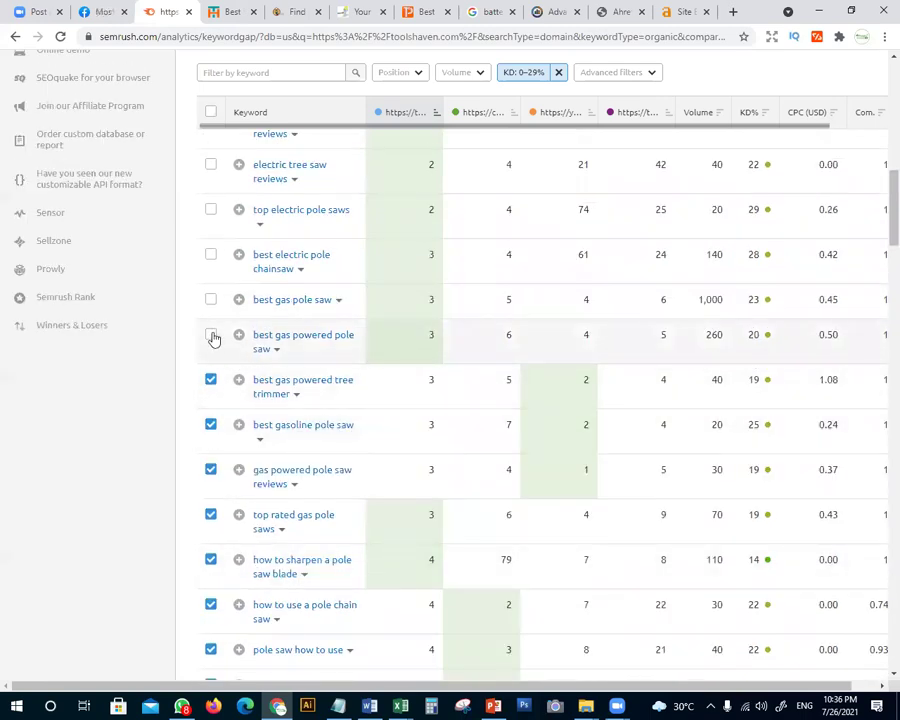
pyautogui.click(211, 336)
pyautogui.scroll(1, 211, 340)
pyautogui.click(211, 327)
pyautogui.click(211, 369)
pyautogui.click(211, 280)
# Add the remaining keywords from "electric tree saw reviews" up through "best rated electric pole chainsaw" to the selection
pyautogui.scroll(3, 220, 377)
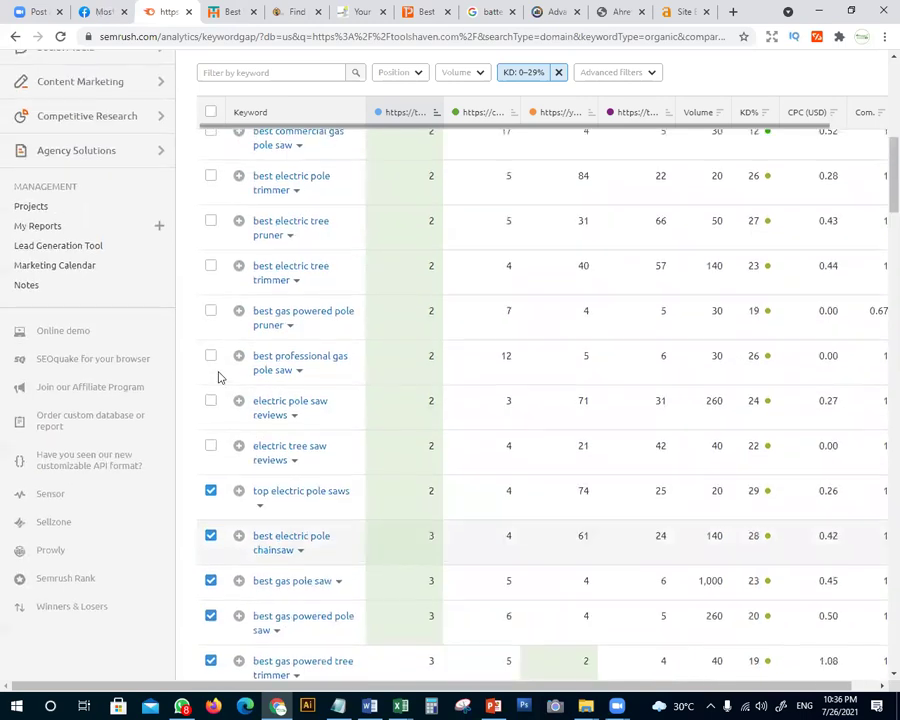
pyautogui.click(211, 443)
pyautogui.click(211, 398)
pyautogui.click(211, 310)
pyautogui.click(211, 355)
pyautogui.scroll(1, 240, 350)
pyautogui.click(211, 336)
pyautogui.click(211, 291)
pyautogui.click(211, 246)
pyautogui.click(211, 201)
pyautogui.scroll(2, 216, 230)
pyautogui.click(211, 296)
pyautogui.click(211, 253)
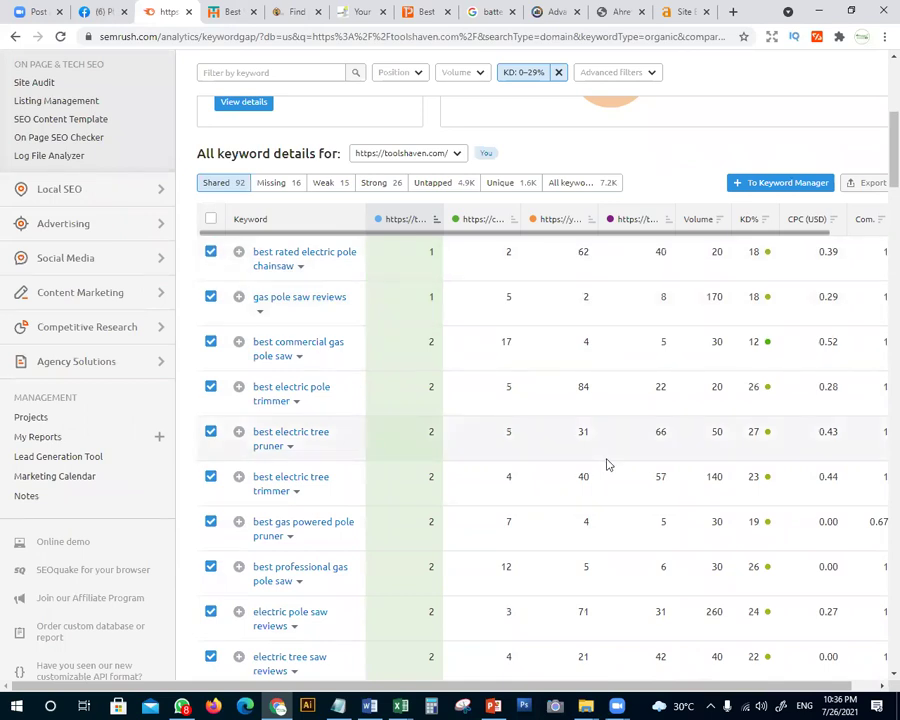
# Export all shared keywords as an Excel file and sort the keyword list by the second domain's position in descending order
pyautogui.click(866, 183)
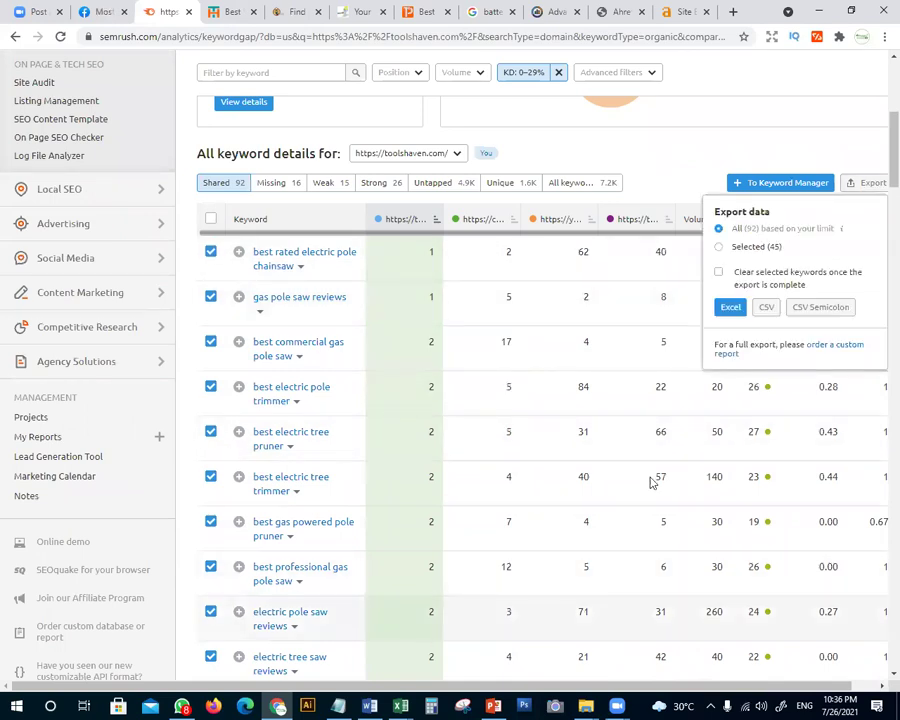
pyautogui.click(738, 307)
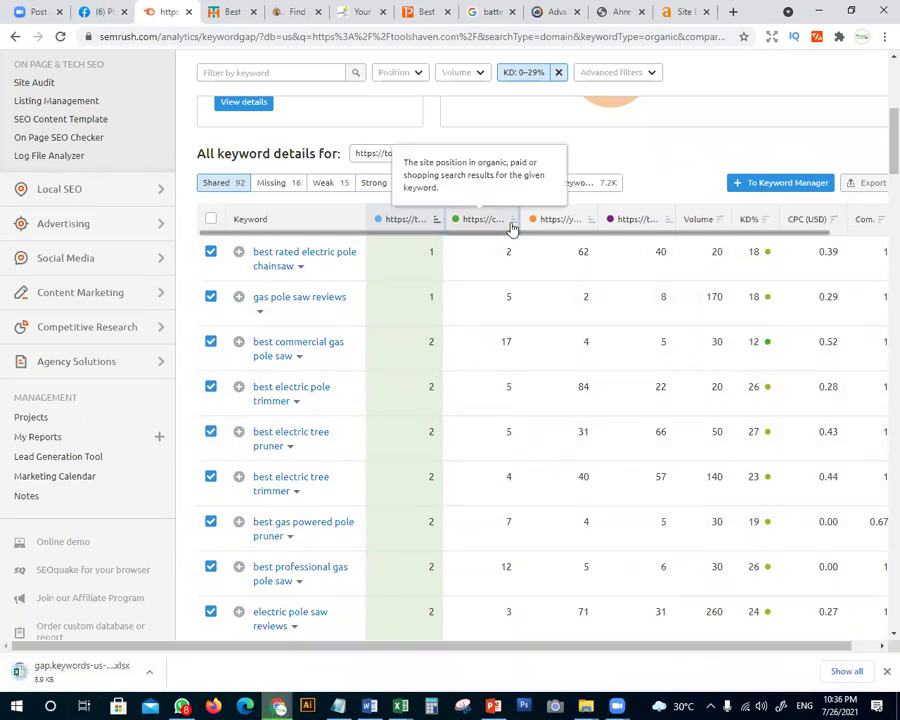
pyautogui.click(511, 228)
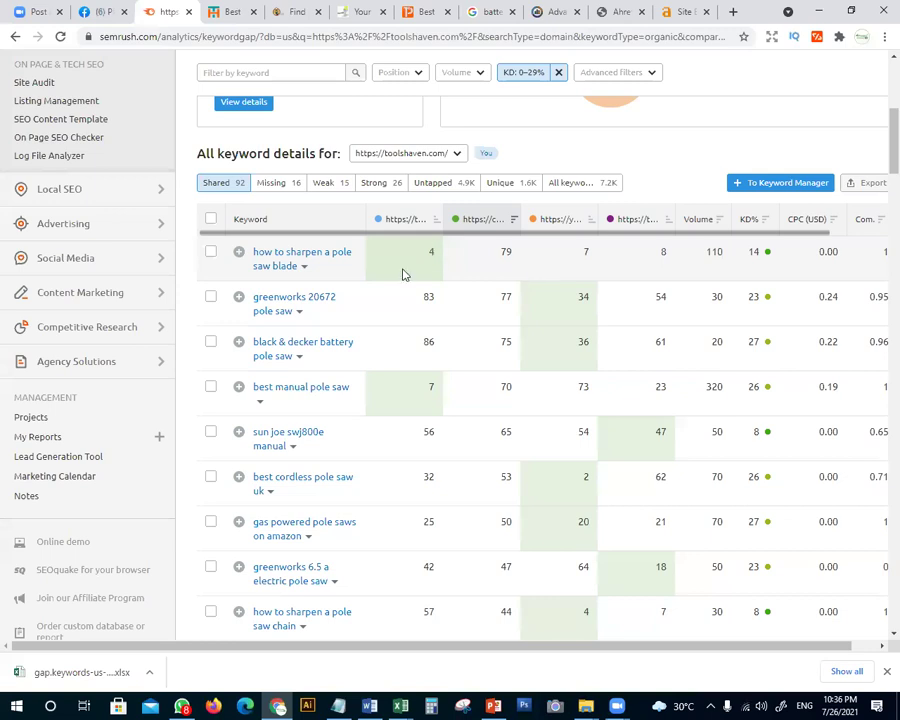
# Open the exported gap.keywords spreadsheet and fit the Keyword column to its contents
pyautogui.click(104, 670)
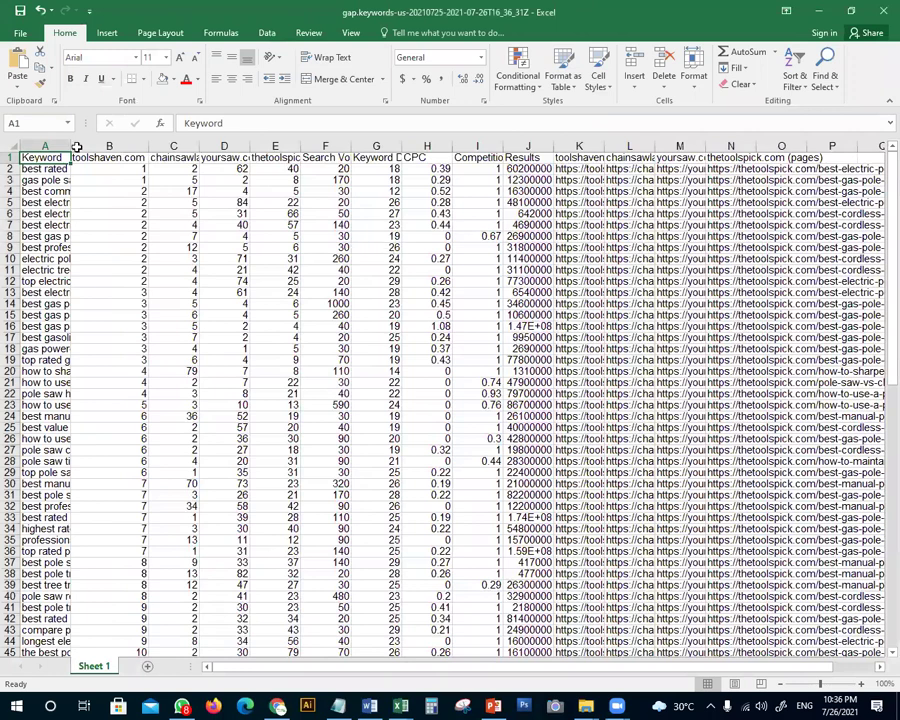
pyautogui.doubleClick(70, 146)
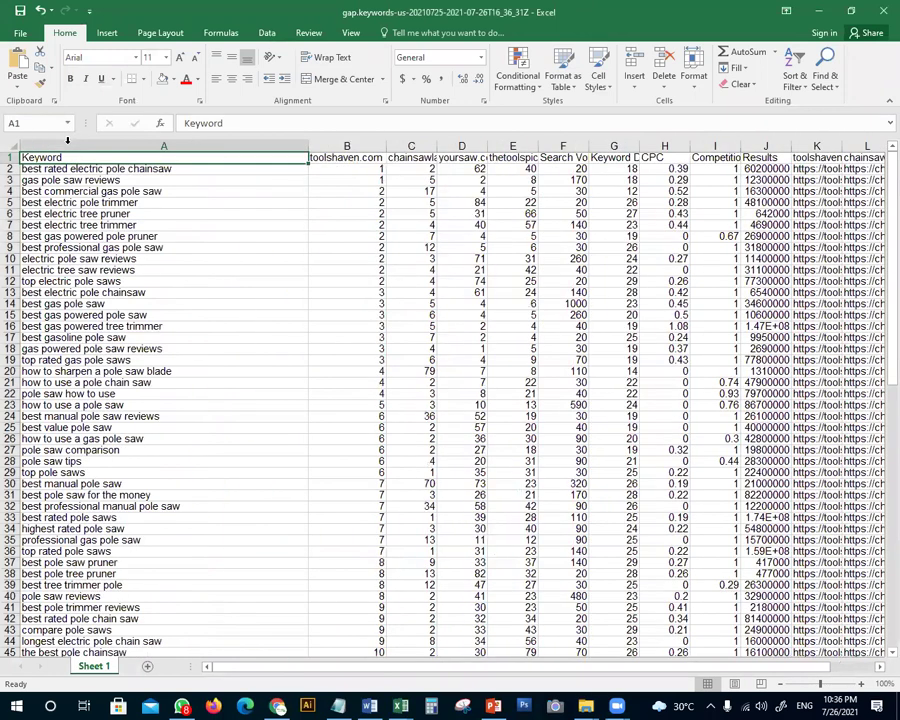
# Copy the keywords in A2:A46 to a new sheet starting at A1 and fit its first column to the contents
pyautogui.click(247, 168)
pyautogui.scroll(-5, 325, 482)
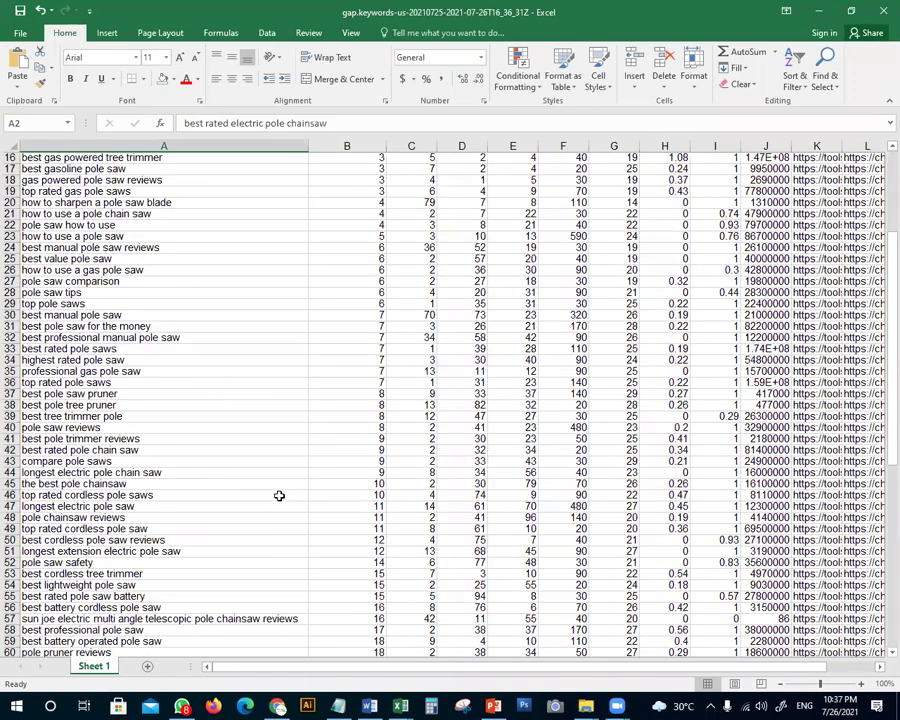
pyautogui.keyDown('shift'); pyautogui.click(279, 496); pyautogui.keyUp('shift')
pyautogui.hotkey('ctrl', 'c')
pyautogui.scroll(5, 287, 496)
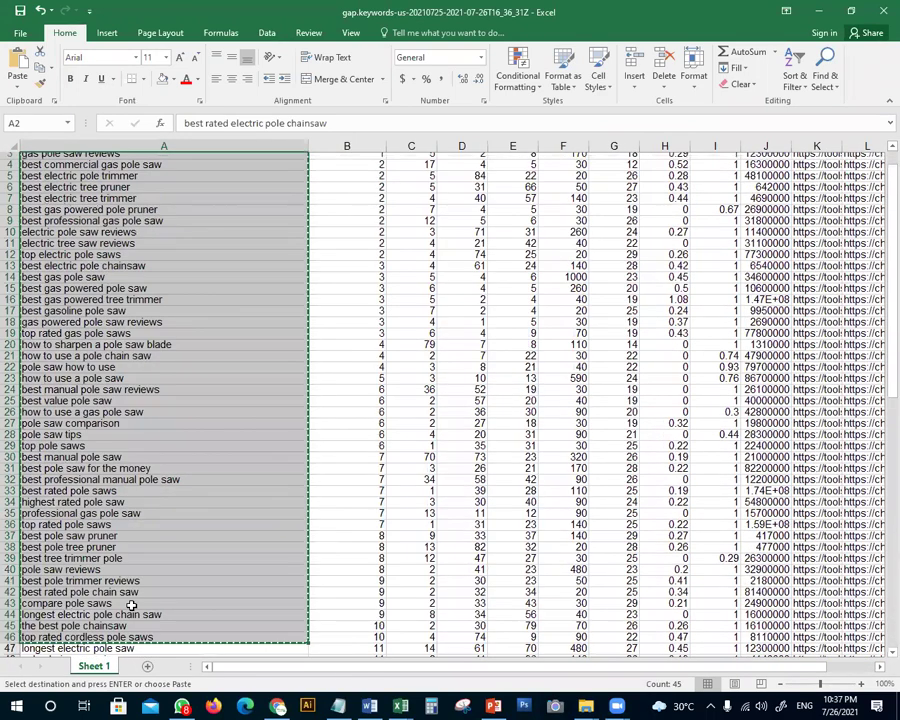
pyautogui.click(148, 668)
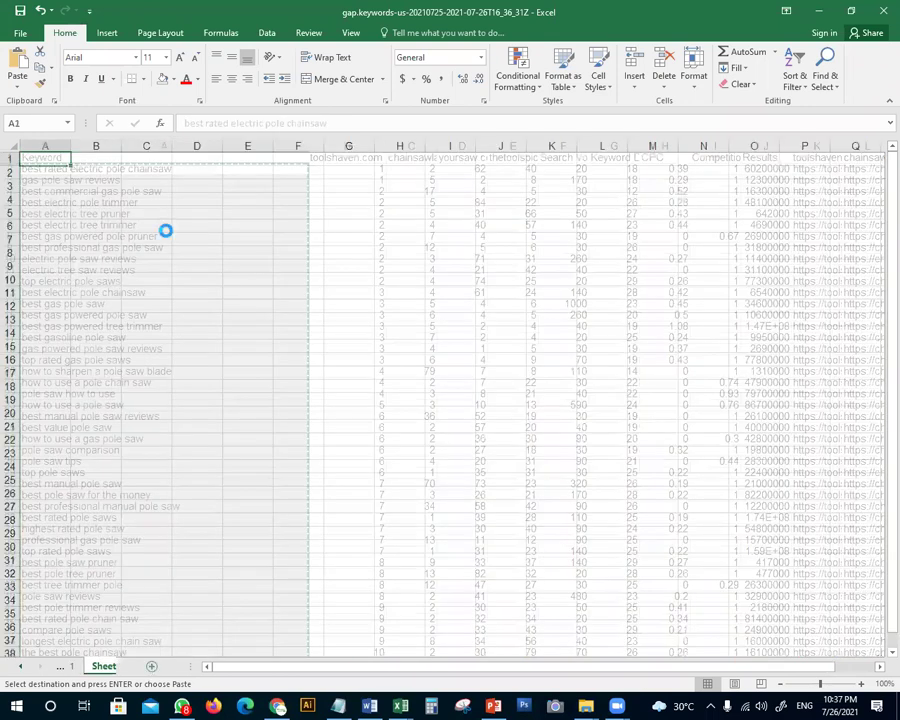
pyautogui.press('Return')
pyautogui.doubleClick(73, 146)
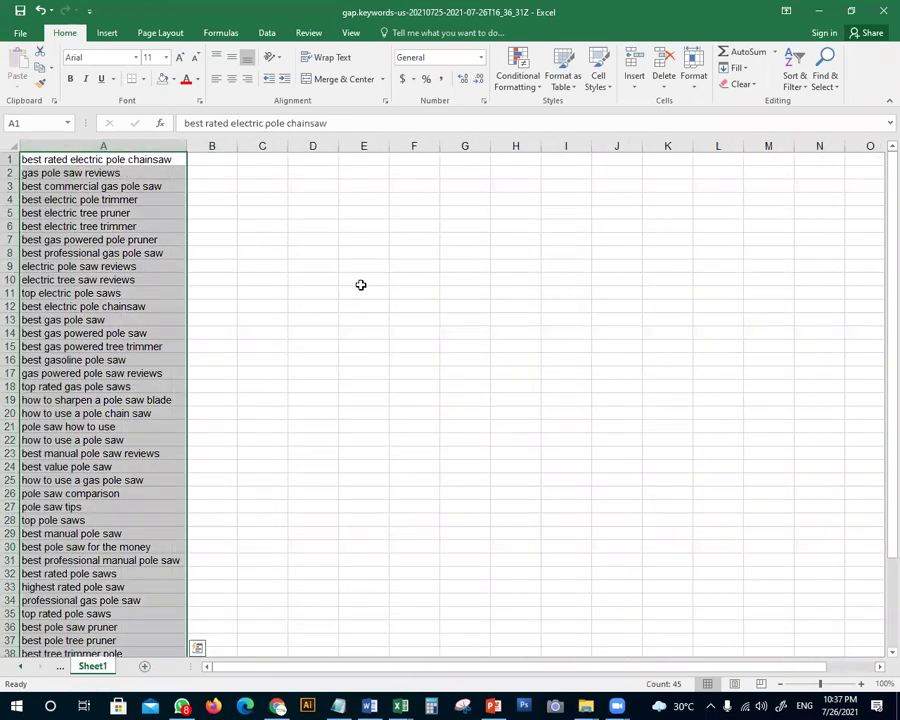
# Check the end of the pasted keyword list on the new sheet and return to Sheet 1
pyautogui.scroll(-5, 175, 204)
pyautogui.scroll(2, 207, 529)
pyautogui.scroll(-4, 229, 500)
pyautogui.click(57, 494)
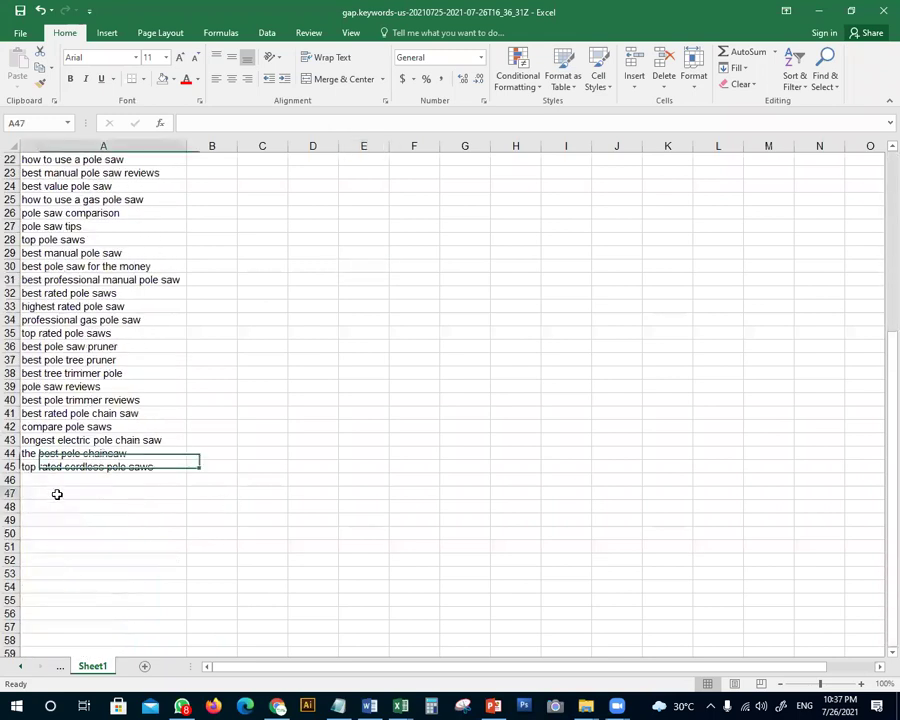
pyautogui.click(60, 666)
pyautogui.click(88, 666)
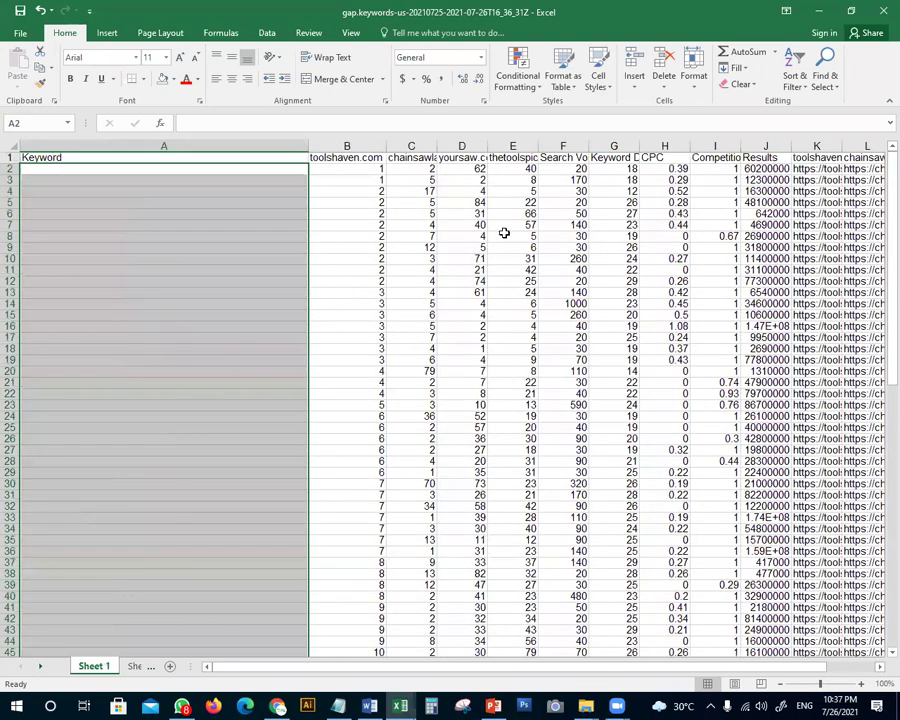
# Undo the emptying of the Keyword column on Sheet 1 and refit column A to its contents
pyautogui.hotkey('ctrl', 'z')
pyautogui.hotkey('ctrl', 'z')
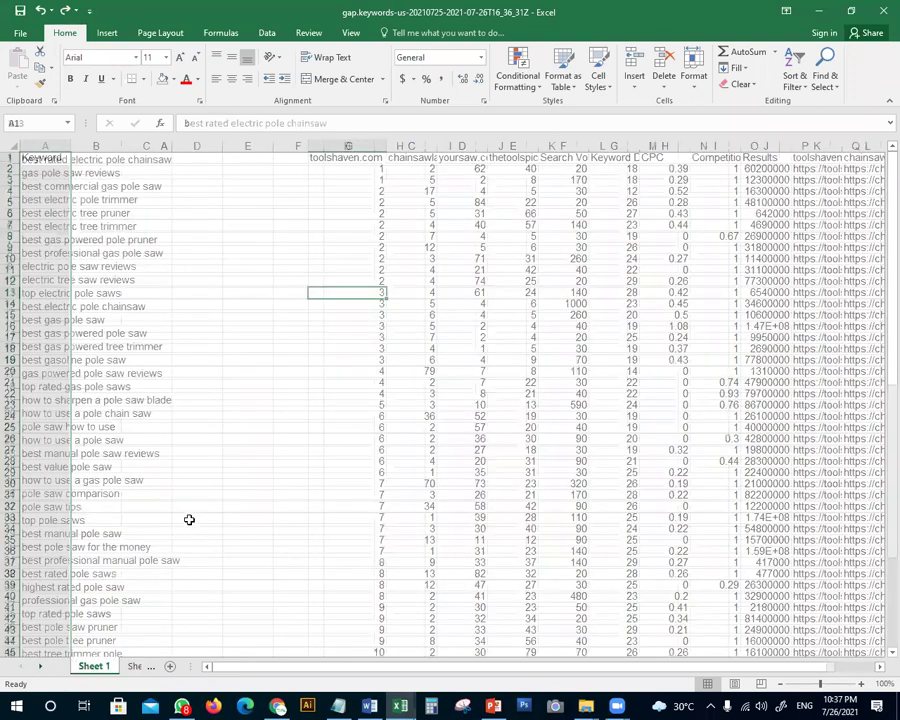
pyautogui.hotkey('ctrl', 'pagedown')
pyautogui.hotkey('ctrl', 'pageup')
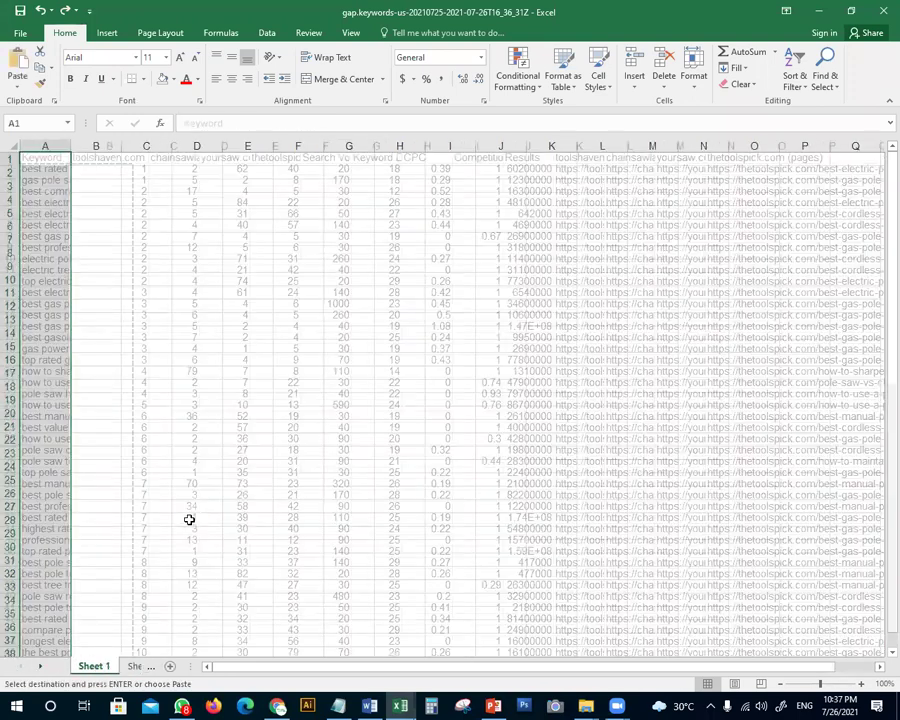
pyautogui.doubleClick(70, 146)
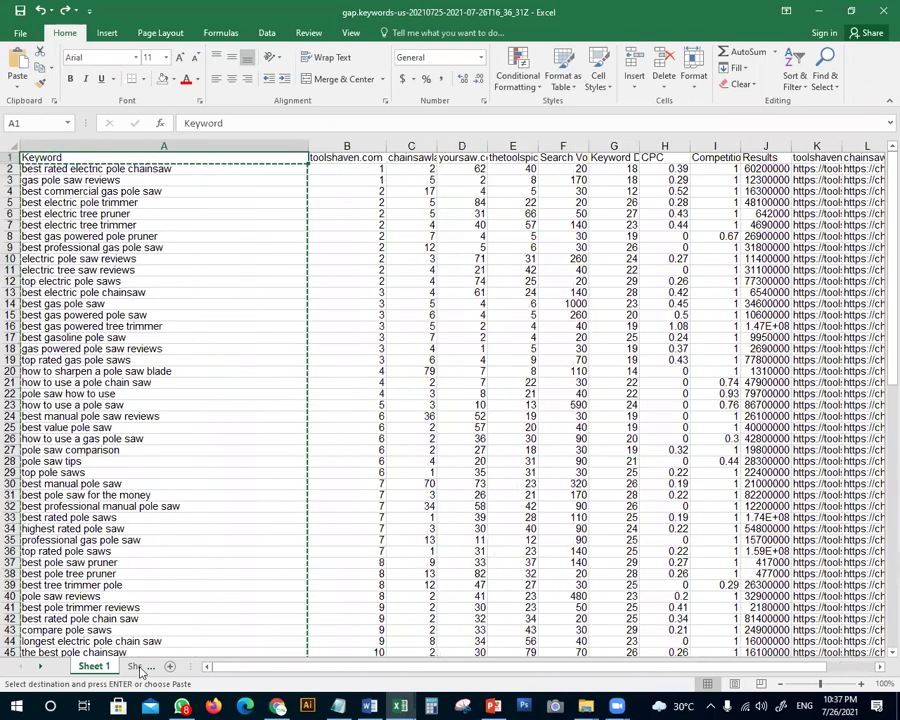
# Fit column A of the new sheet to its contents and return to Sheet 1
pyautogui.hotkey('ctrl', 'pagedown')
pyautogui.doubleClick(67, 146)
pyautogui.hotkey('alt', 'Tab')
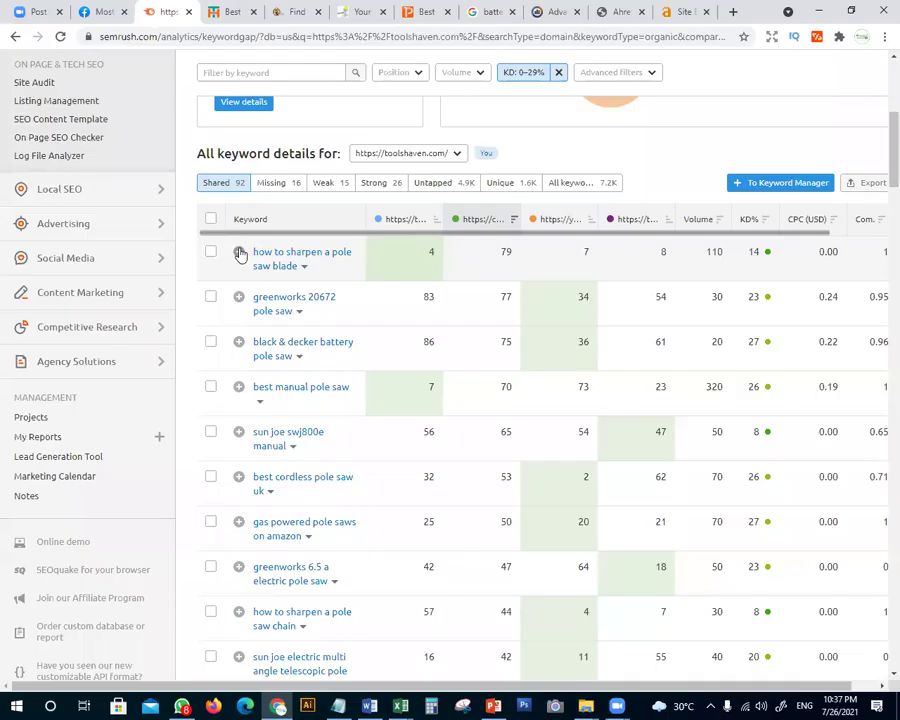
pyautogui.hotkey('alt', 'Tab')
pyautogui.hotkey('ctrl', 'pageup')
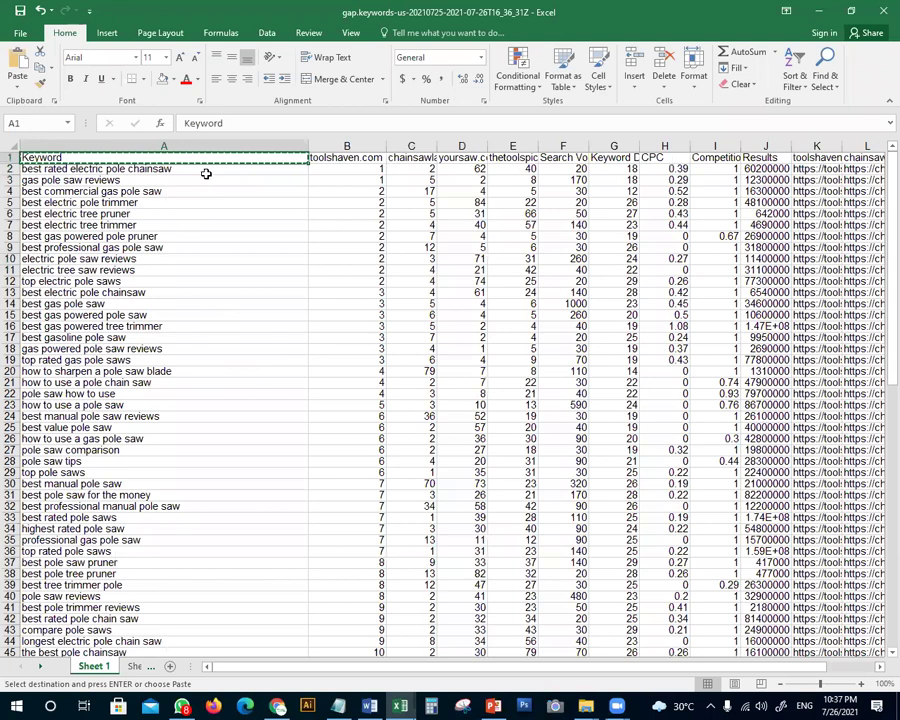
# Copy the keywords in A2:A46 of Sheet 1 over the new sheet's column A, starting at A1
pyautogui.press('Escape')
pyautogui.press('Down')
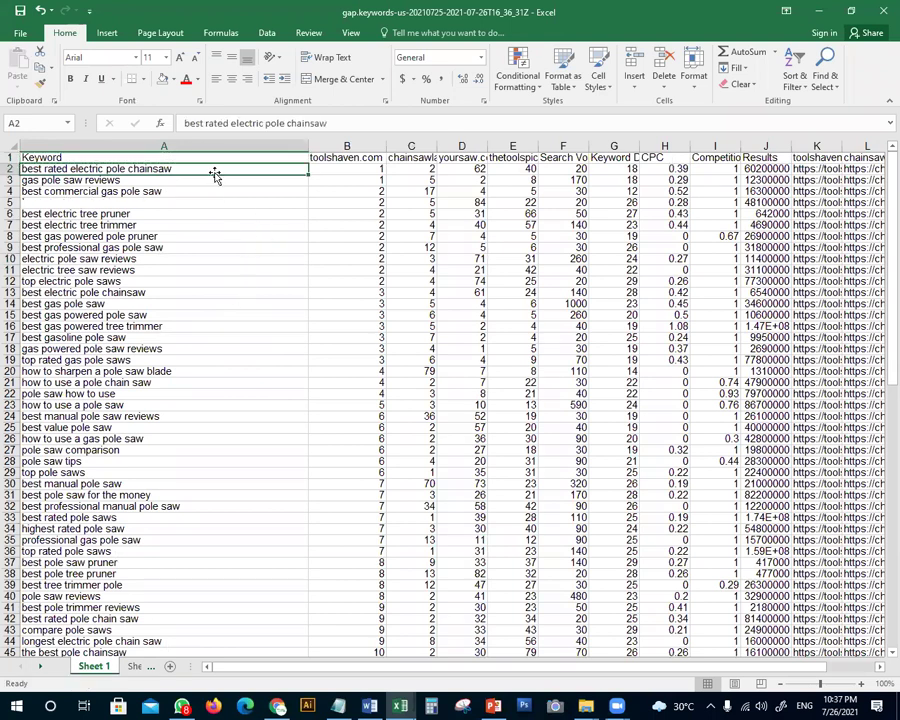
pyautogui.scroll(-6, 234, 548)
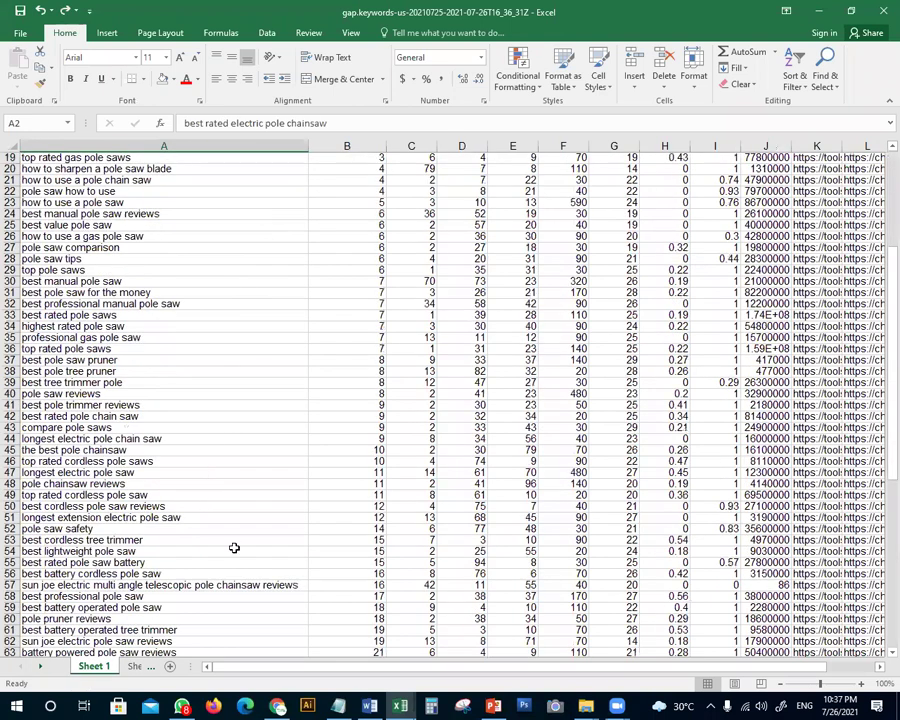
pyautogui.keyDown('shift'); pyautogui.click(255, 459); pyautogui.keyUp('shift')
pyautogui.hotkey('ctrl', 'c')
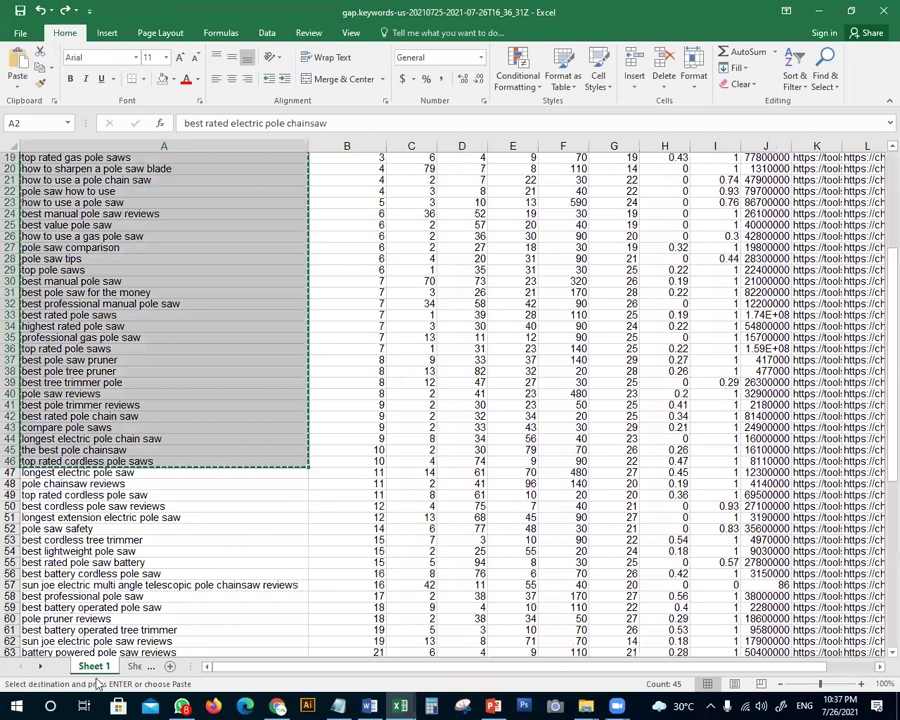
pyautogui.hotkey('ctrl', 'pagedown')
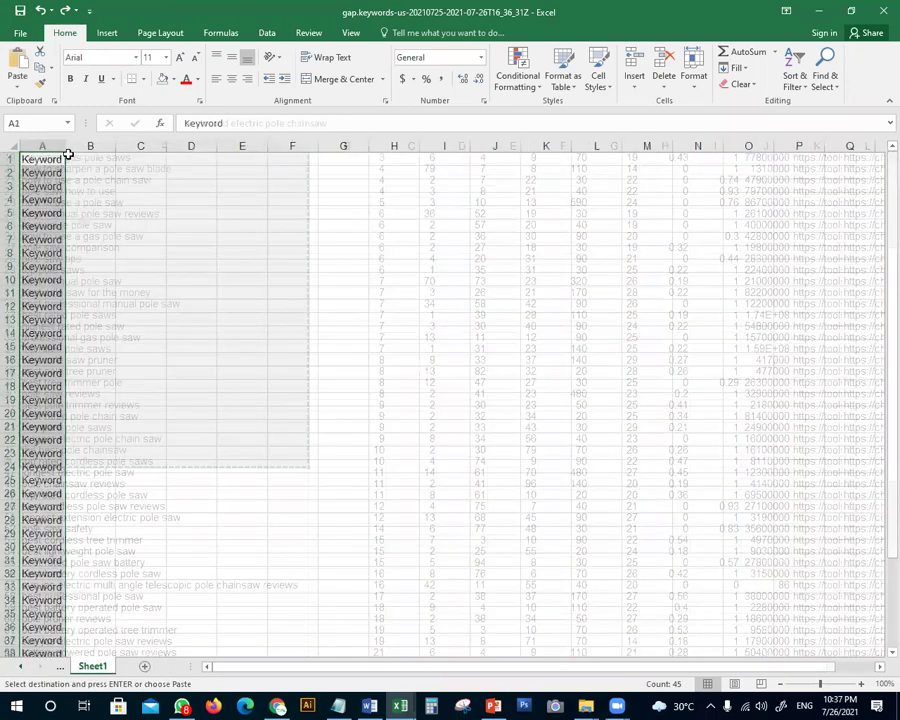
pyautogui.hotkey('ctrl', 'v')
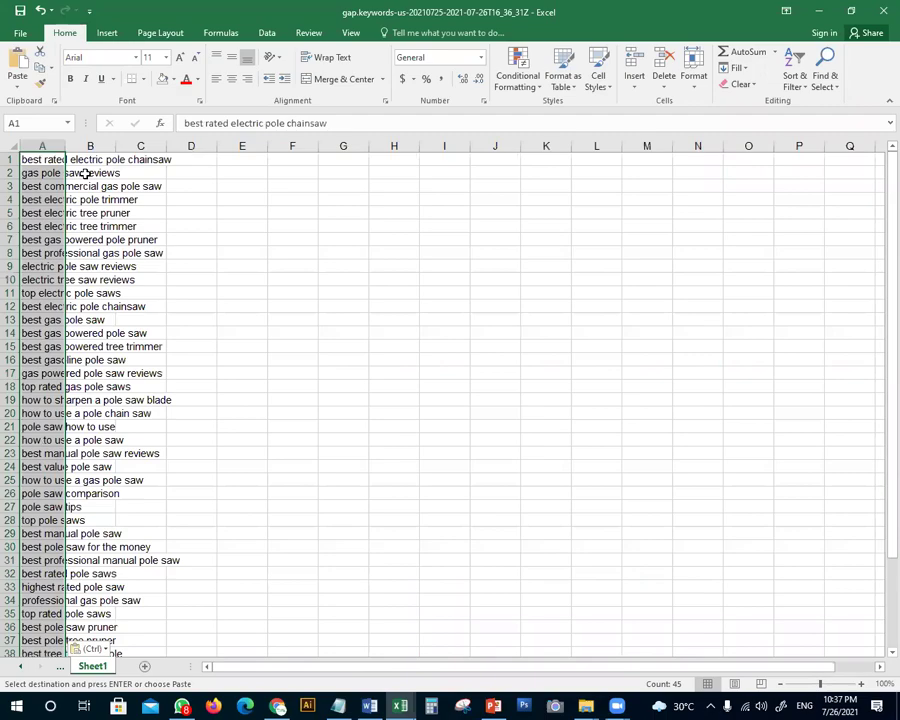
pyautogui.click(281, 316)
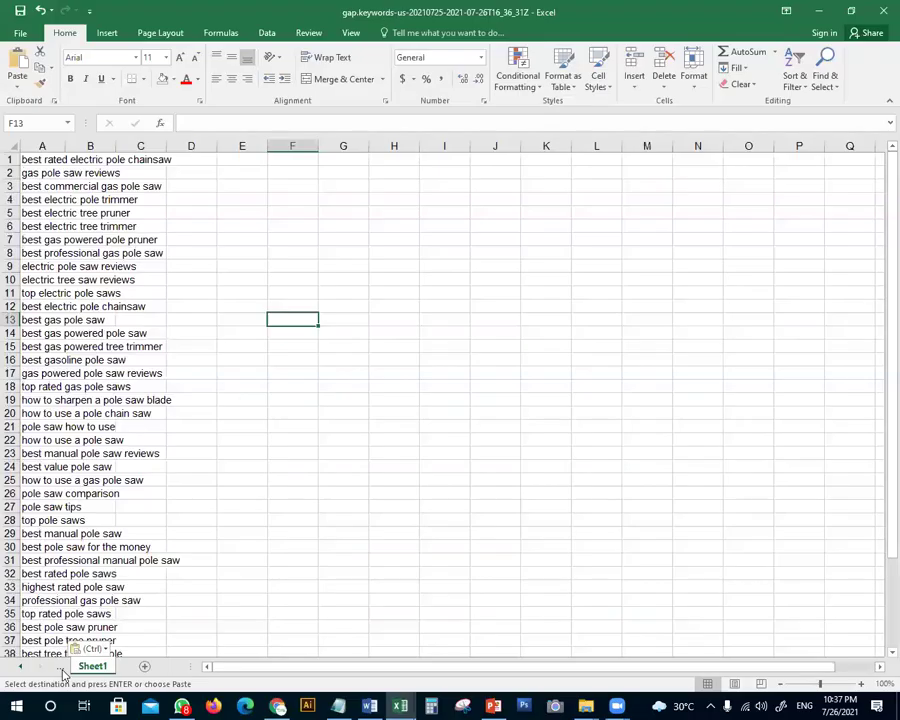
# Return to Sheet 1 and sort the whole table by the chainsawlarry.com column from smallest to largest
pyautogui.click(62, 668)
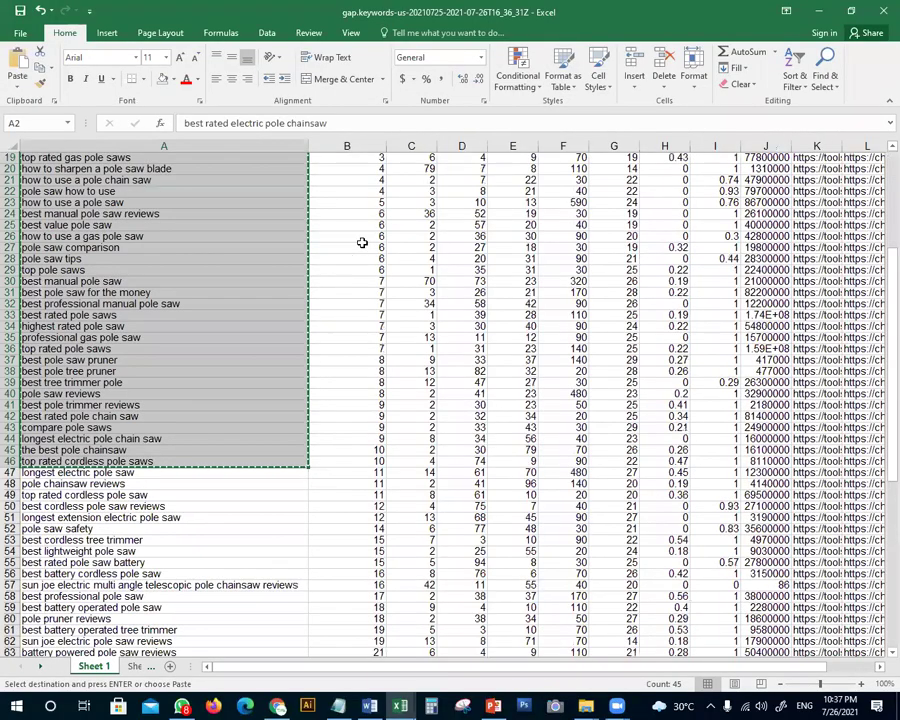
pyautogui.press('Return')
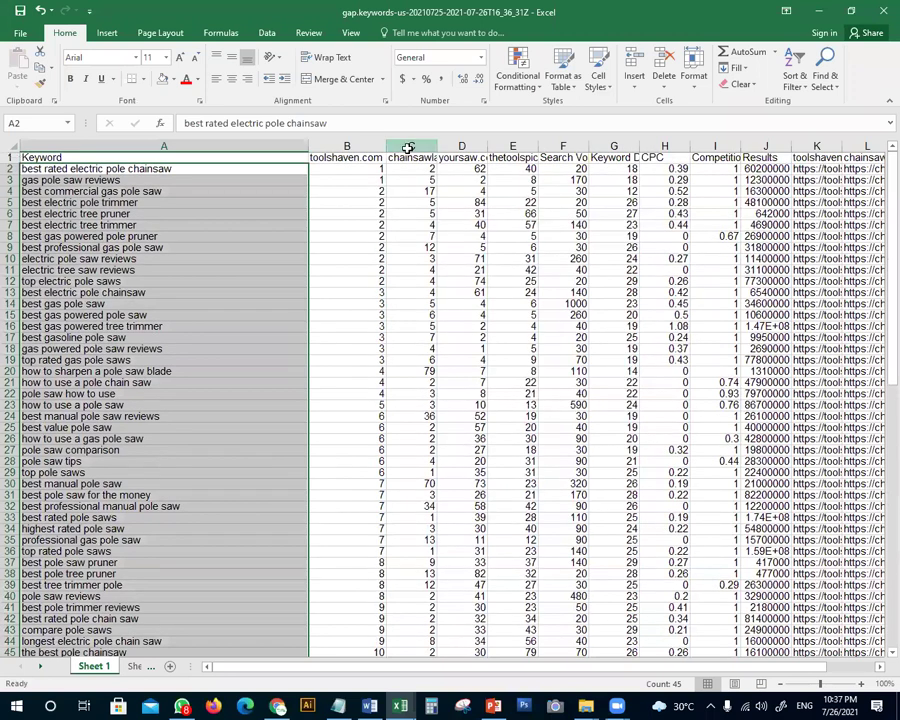
pyautogui.click(411, 146)
pyautogui.click(790, 72)
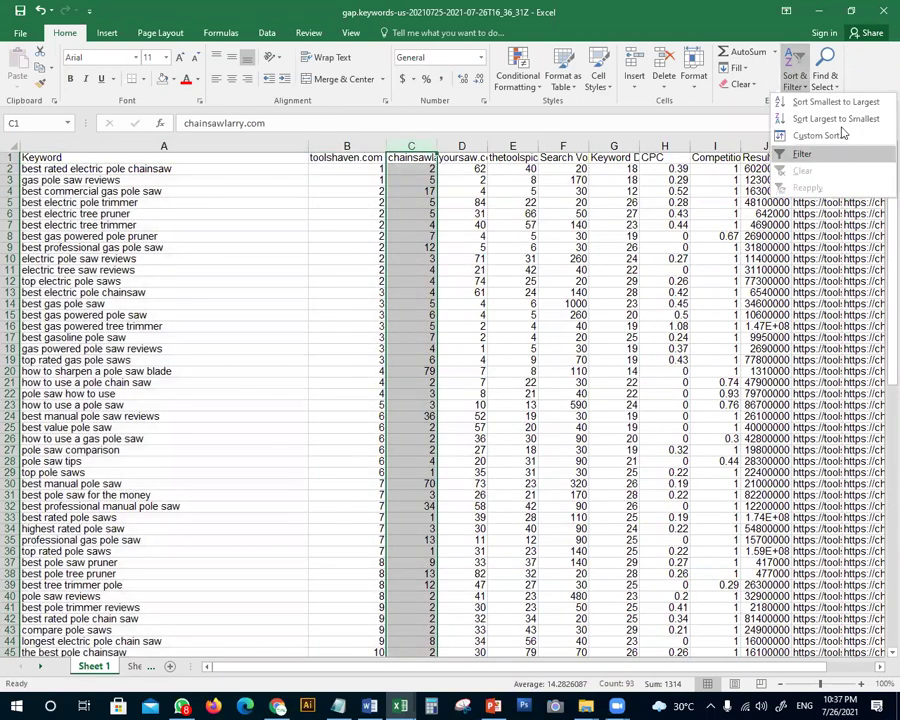
pyautogui.click(830, 95)
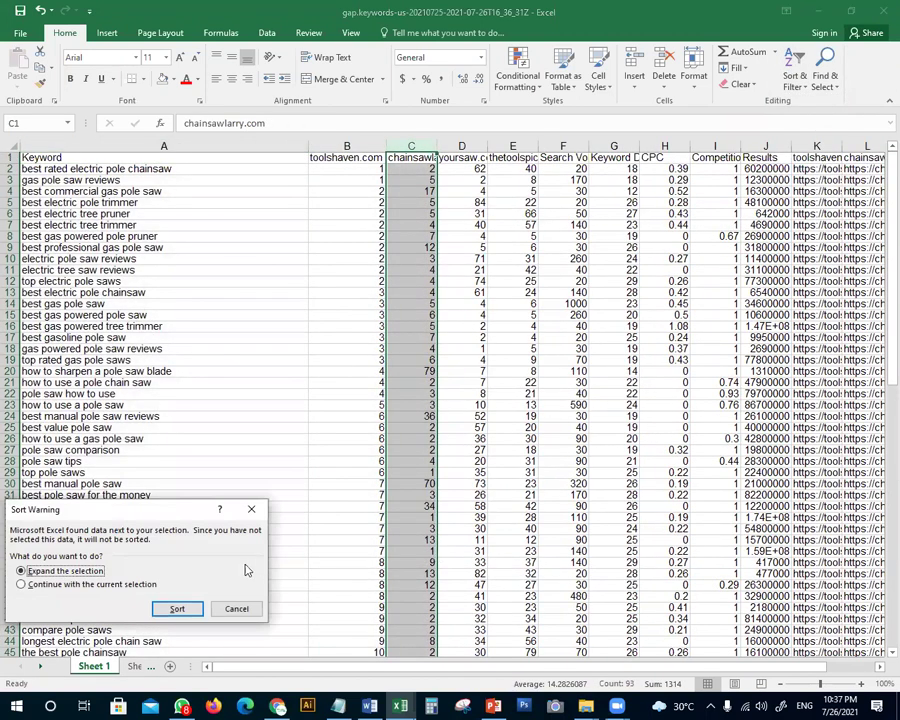
pyautogui.click(177, 608)
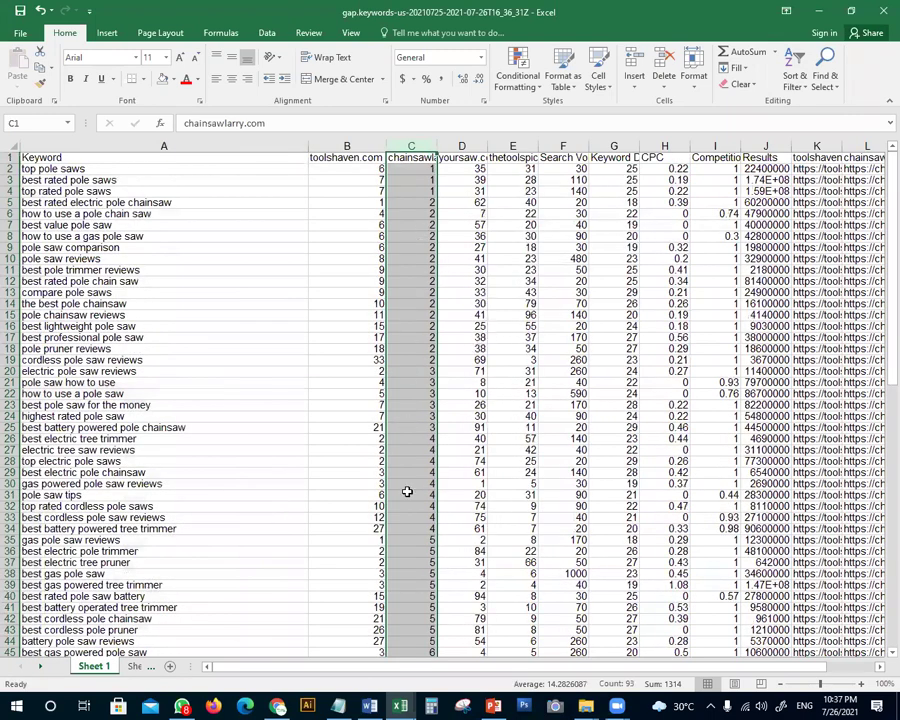
# Copy the keywords in A2:A61 of Sheet 1 and append them to the new sheet's list starting at A46
pyautogui.click(513, 326)
pyautogui.click(117, 172)
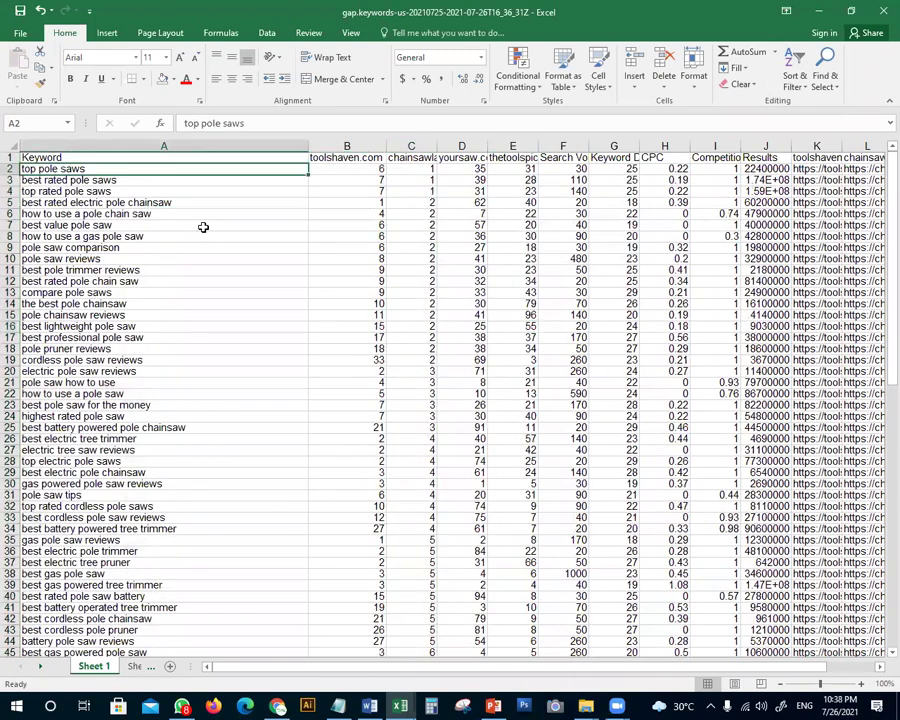
pyautogui.scroll(-9, 337, 461)
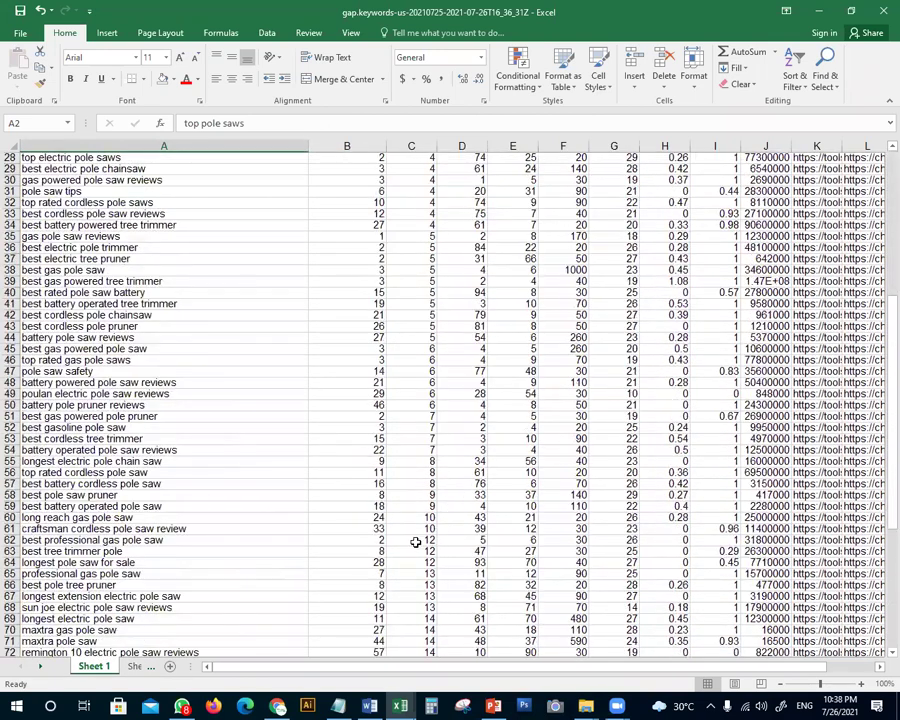
pyautogui.keyDown('shift'); pyautogui.click(260, 528); pyautogui.keyUp('shift')
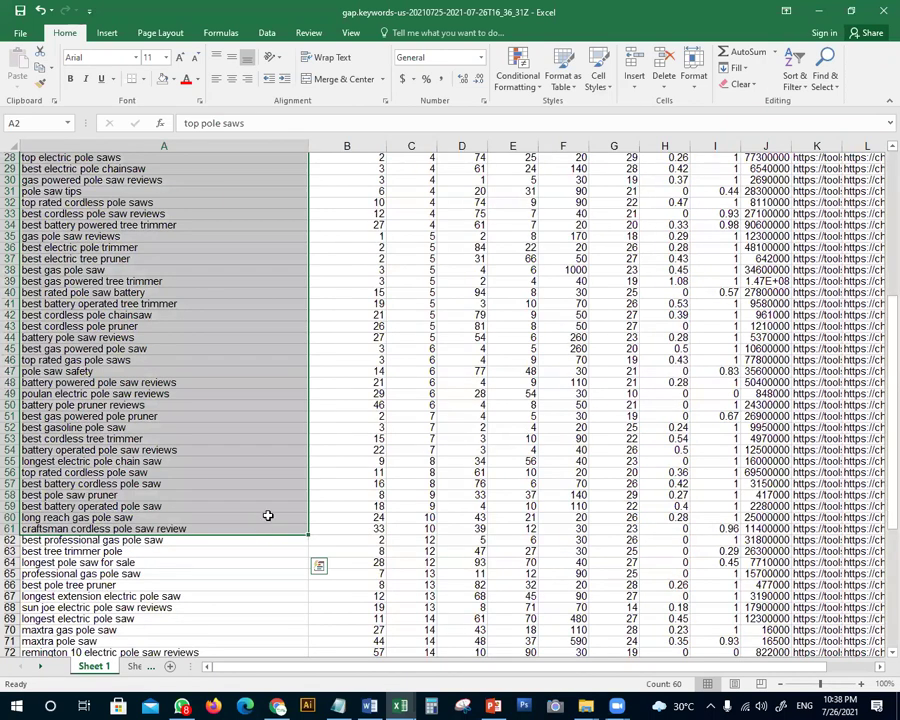
pyautogui.hotkey('ctrl', 'c')
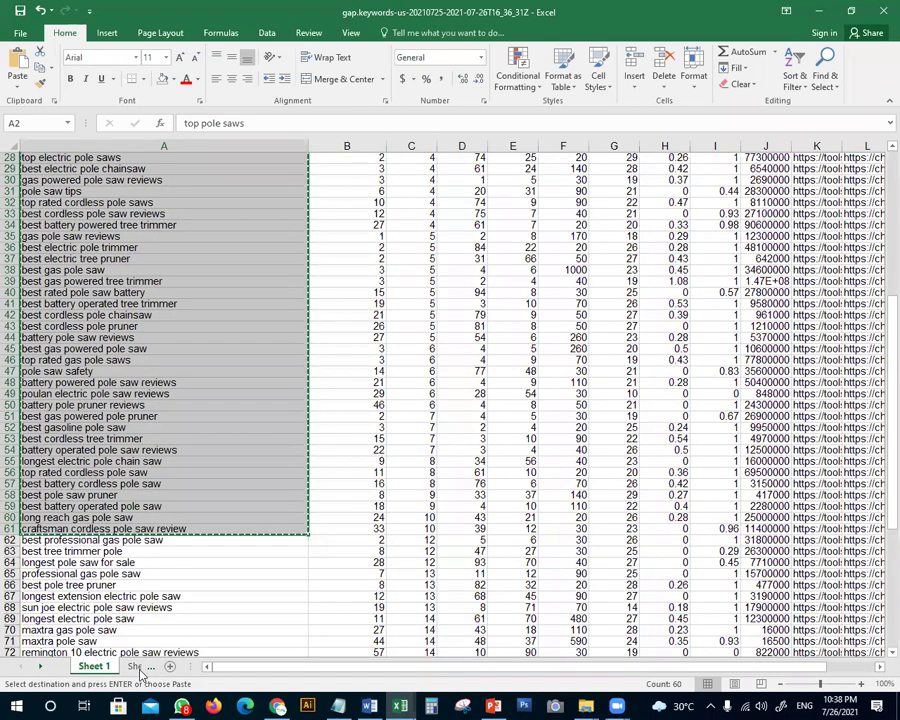
pyautogui.hotkey('alt', 'Tab')
pyautogui.click(55, 492)
pyautogui.click(62, 482)
pyautogui.hotkey('ctrl', 'v')
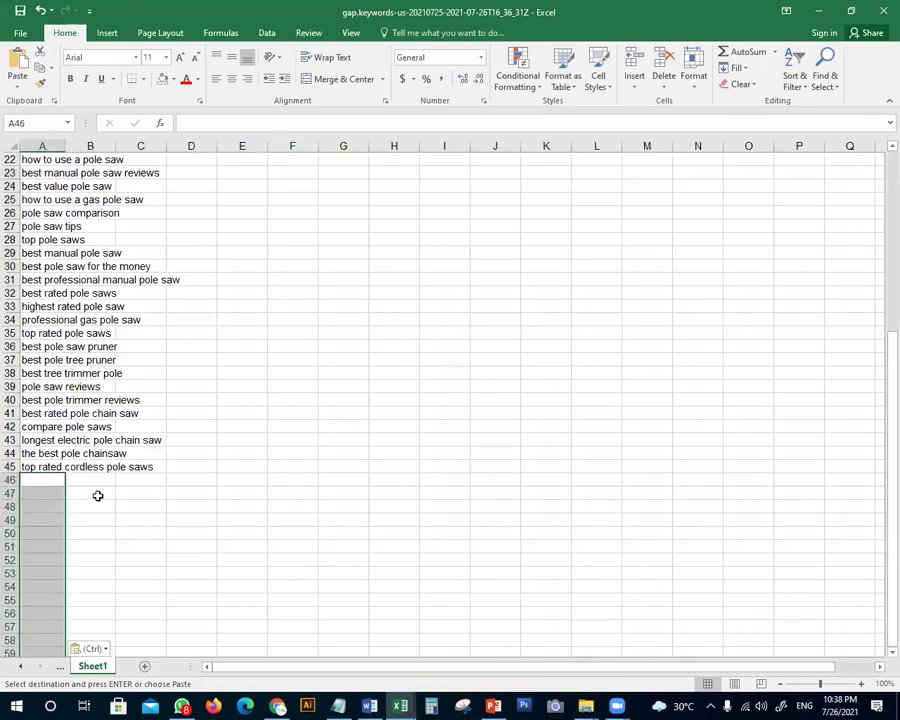
# Return to Sheet 1, clear the copy marker and sort the whole table by the yoursaw.com column from smallest to largest
pyautogui.hotkey('alt', 'Tab')
pyautogui.hotkey('alt', 'Tab')
pyautogui.click(61, 669)
pyautogui.click(82, 669)
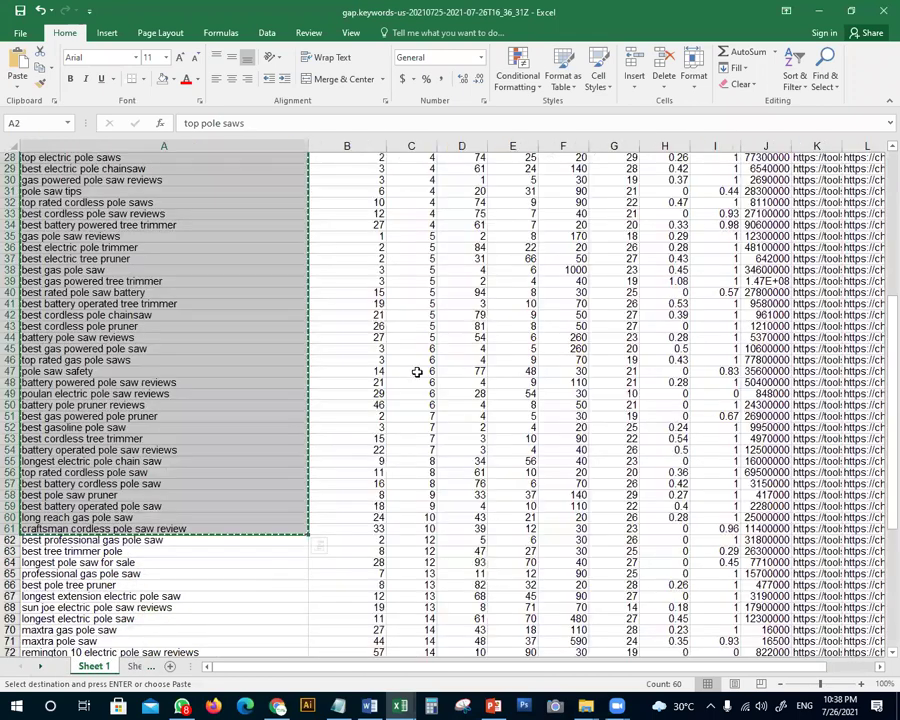
pyautogui.press('Escape')
pyautogui.scroll(9, 411, 372)
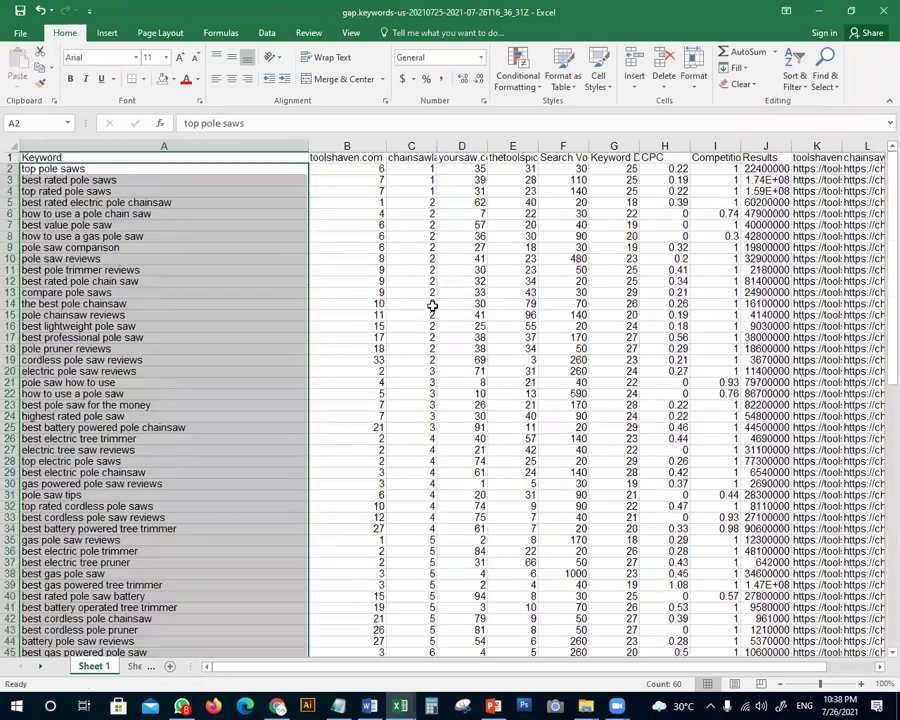
pyautogui.click(464, 146)
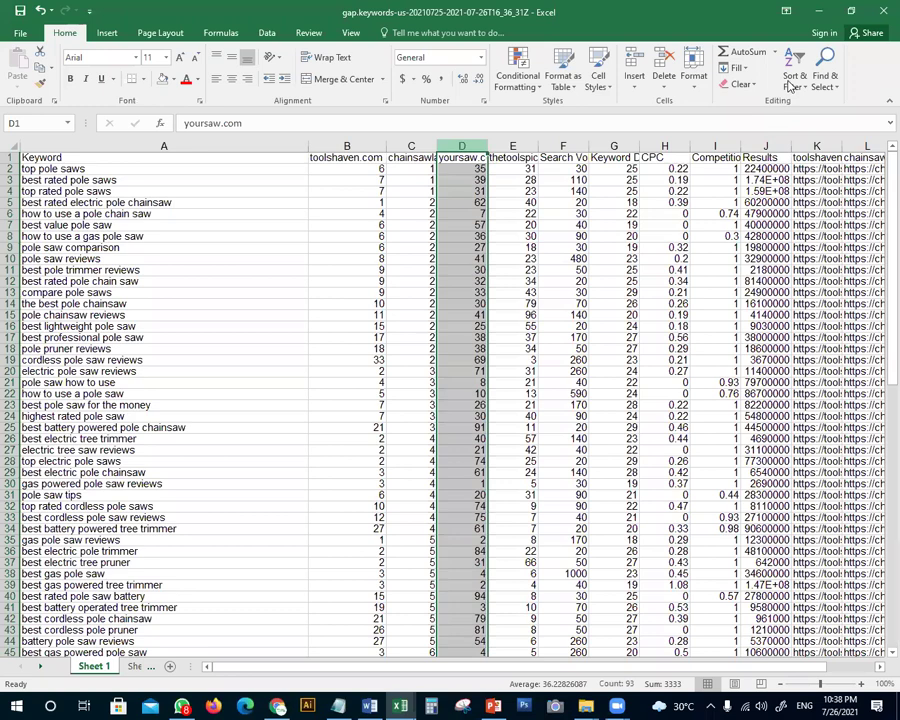
pyautogui.click(176, 604)
# Copy the keywords in A2:A26 of Sheet 1 and append them to the new sheet's list starting at A106
pyautogui.click(195, 170)
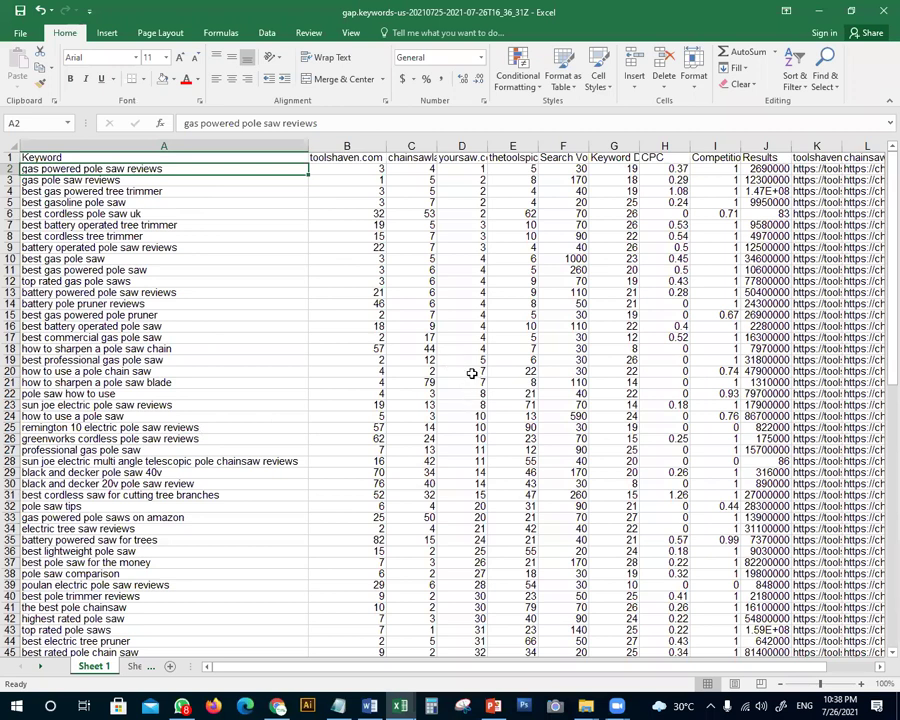
pyautogui.scroll(-2, 241, 375)
pyautogui.keyDown('shift'); pyautogui.click(233, 370); pyautogui.keyUp('shift')
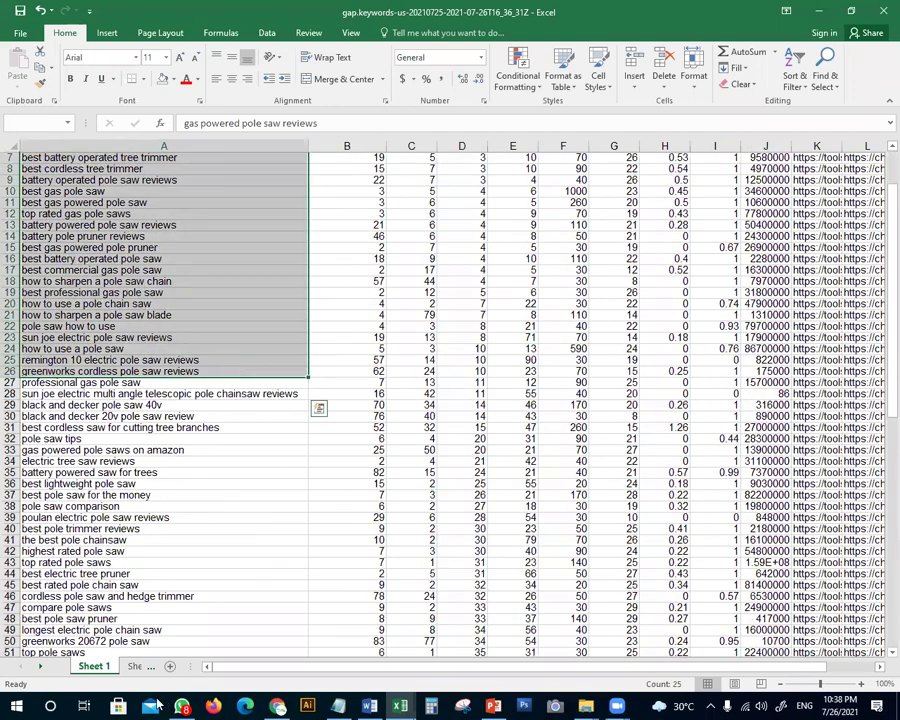
pyautogui.hotkey('ctrl', 'c')
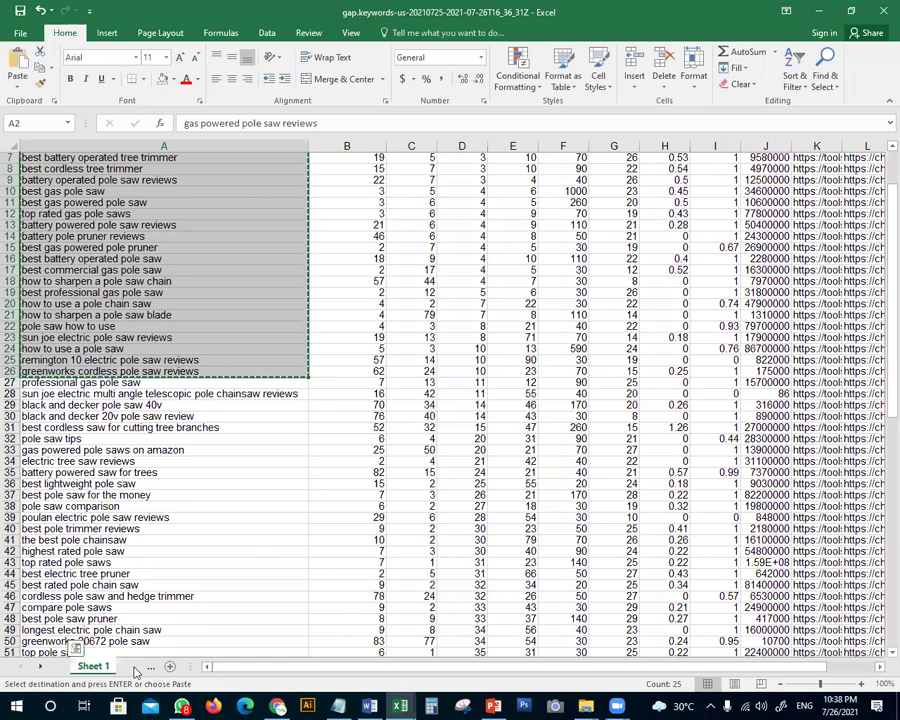
pyautogui.click(150, 668)
pyautogui.scroll(-19, 150, 570)
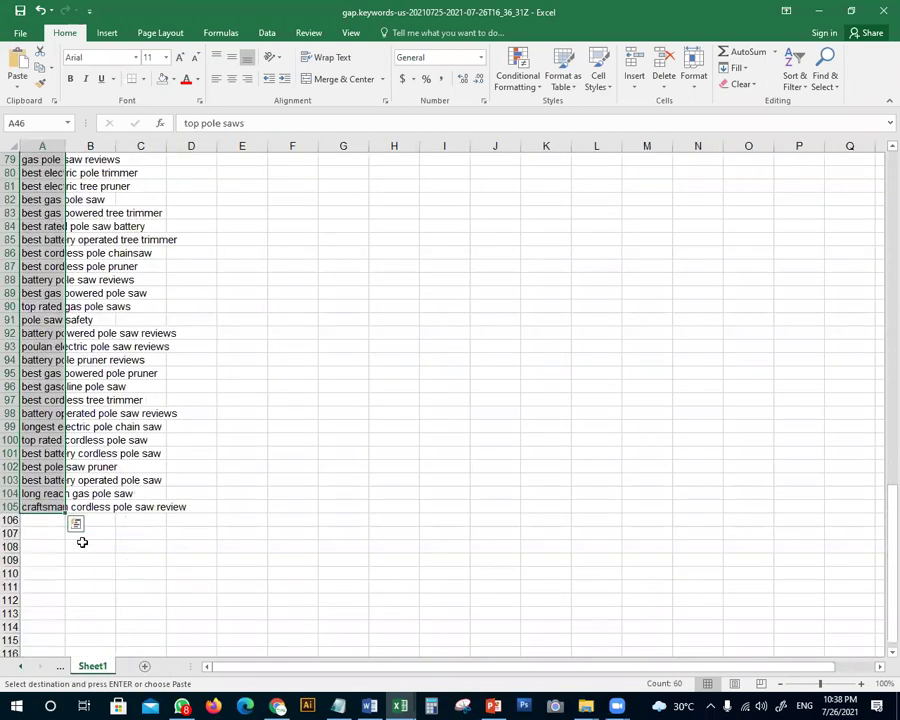
pyautogui.click(50, 521)
pyautogui.hotkey('ctrl', 'v')
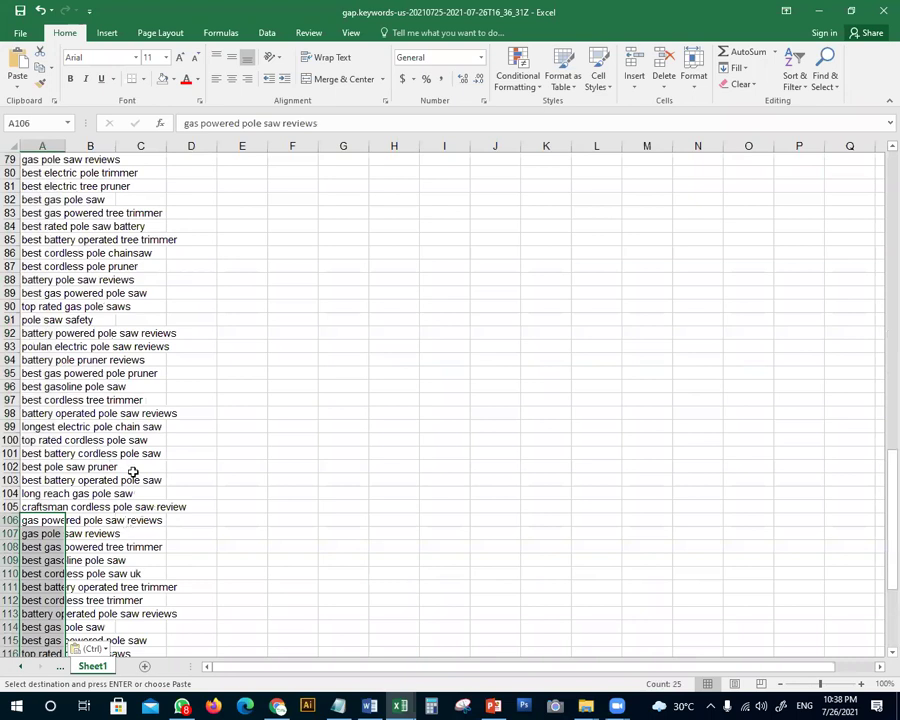
# Fit column A of the new sheet to its contents and sort its keywords from A to Z
pyautogui.click(297, 341)
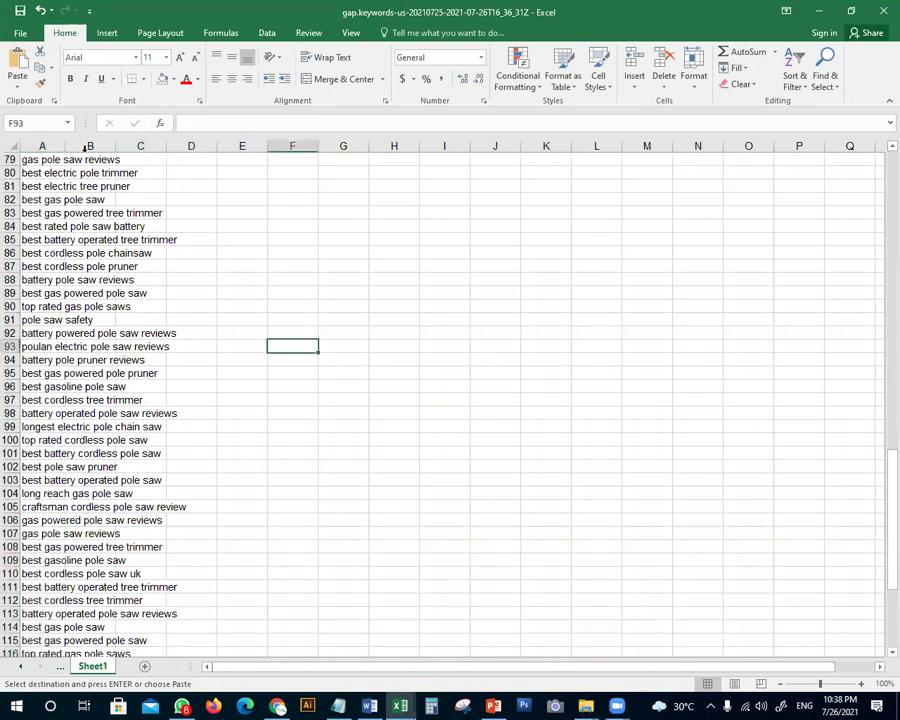
pyautogui.click(56, 146)
pyautogui.doubleClick(61, 146)
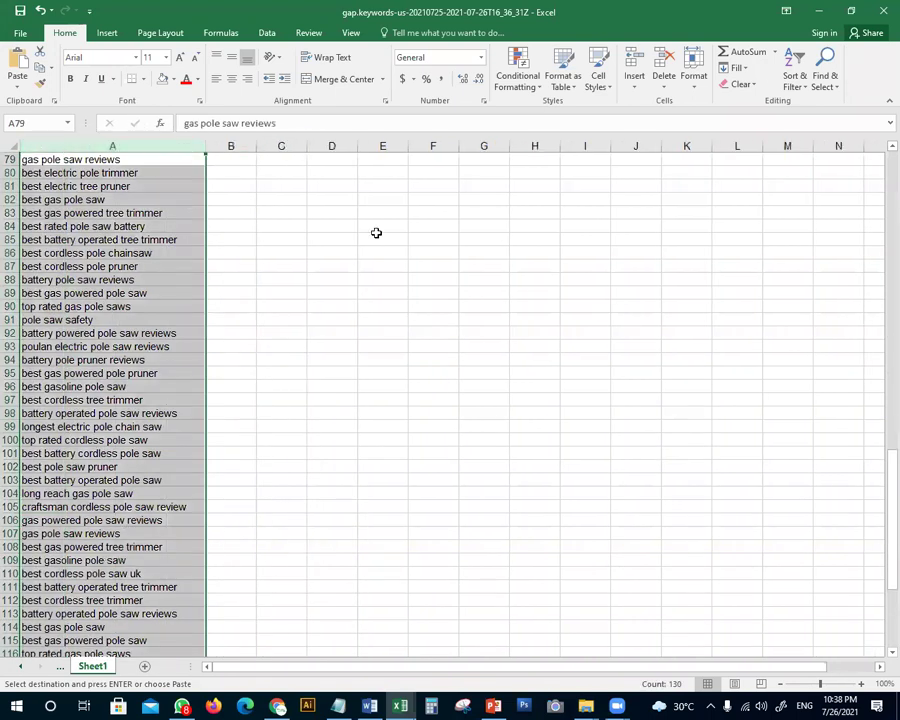
pyautogui.click(378, 236)
pyautogui.click(127, 146)
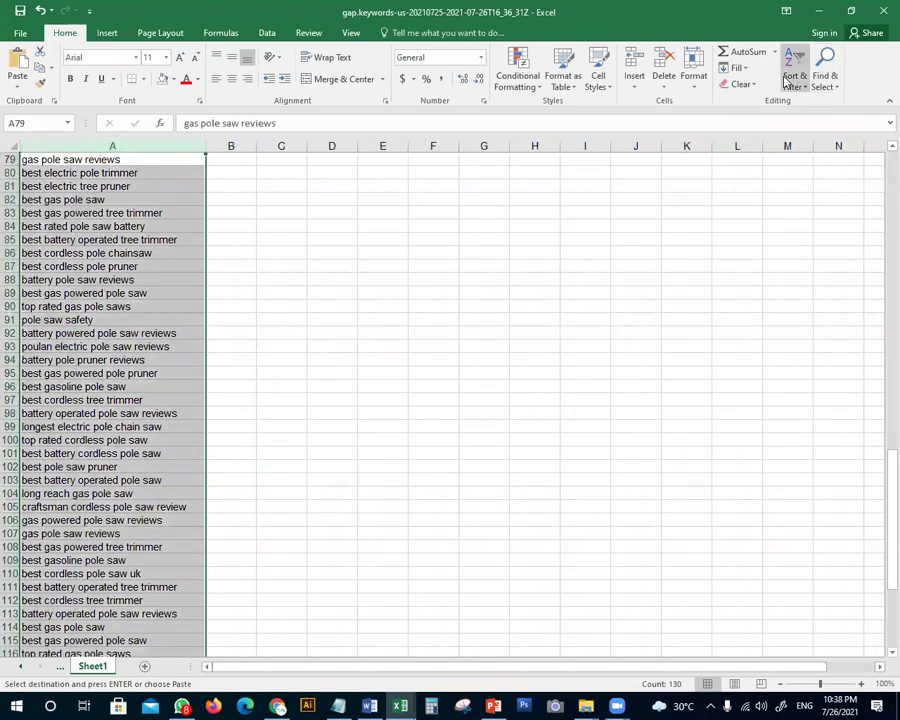
pyautogui.click(795, 80)
pyautogui.click(817, 104)
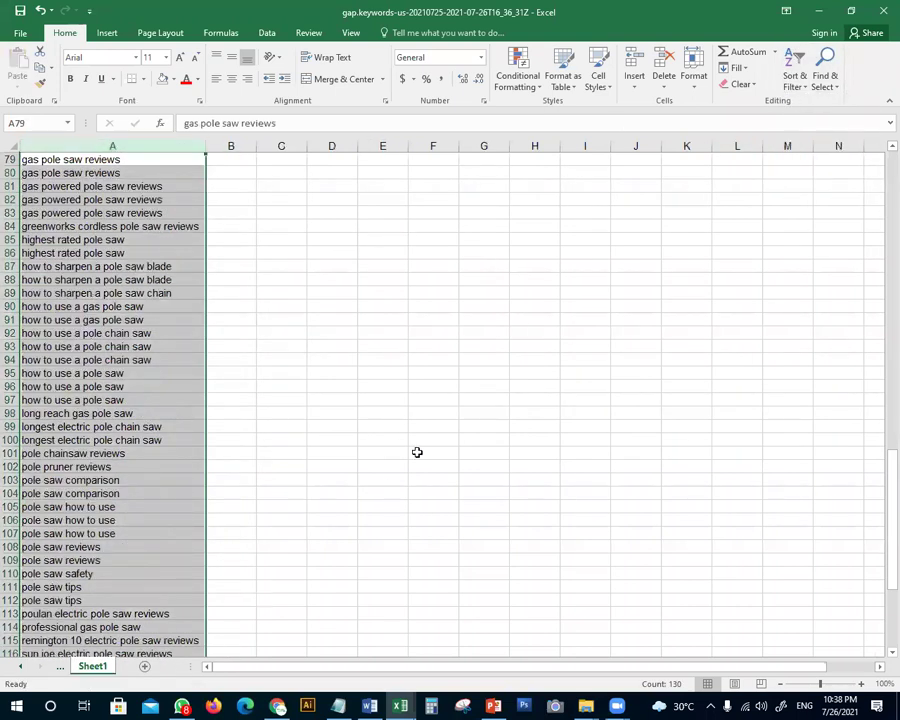
pyautogui.click(414, 450)
# Enlarge the new sheet's view and look through the whole sorted keyword list for repeated entries
pyautogui.scroll(6, 200, 310)
pyautogui.scroll(20, 200, 296)
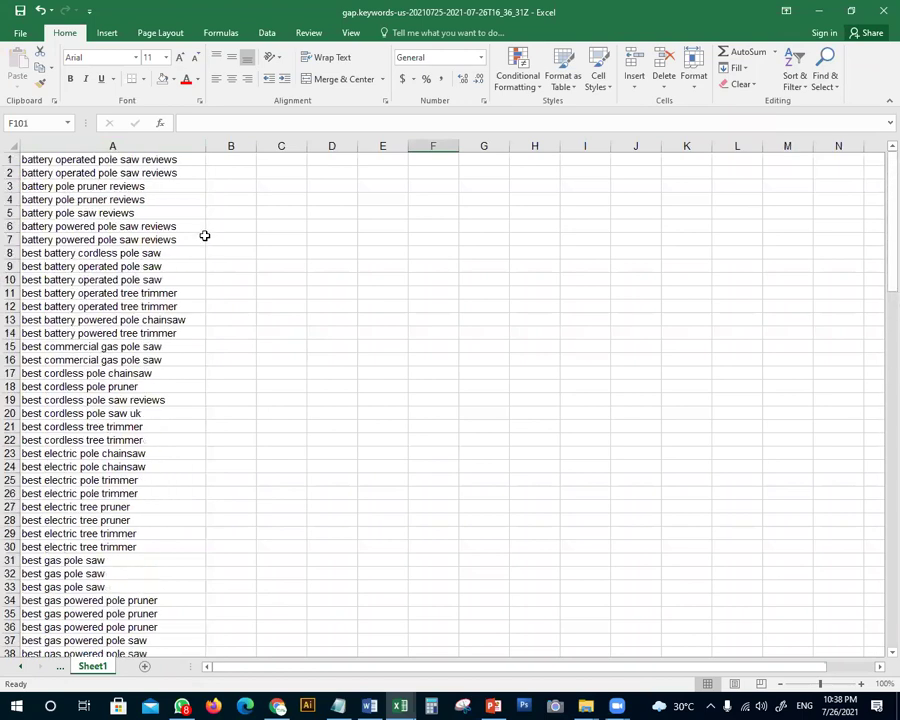
pyautogui.keyDown('ctrl'); pyautogui.scroll(3, 204, 236); pyautogui.keyUp('ctrl')
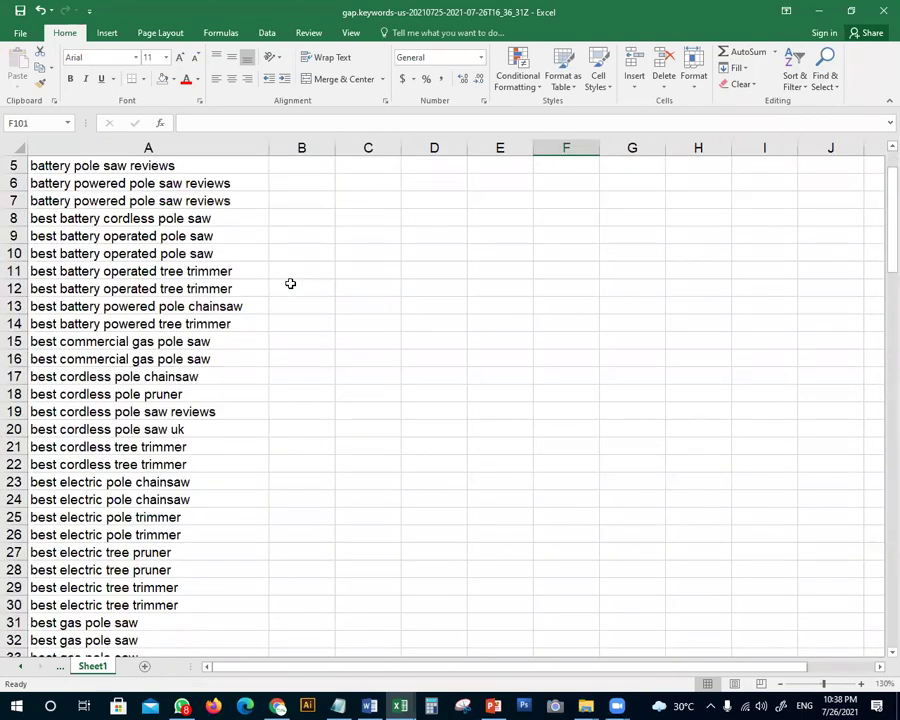
pyautogui.scroll(-20, 186, 345)
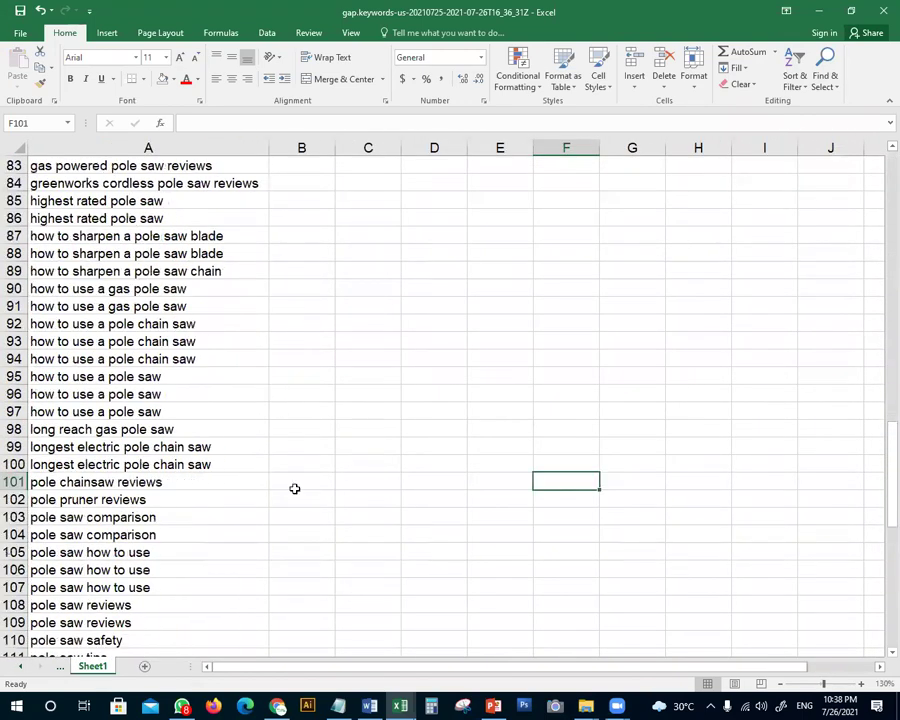
pyautogui.scroll(8, 278, 494)
pyautogui.scroll(9, 113, 424)
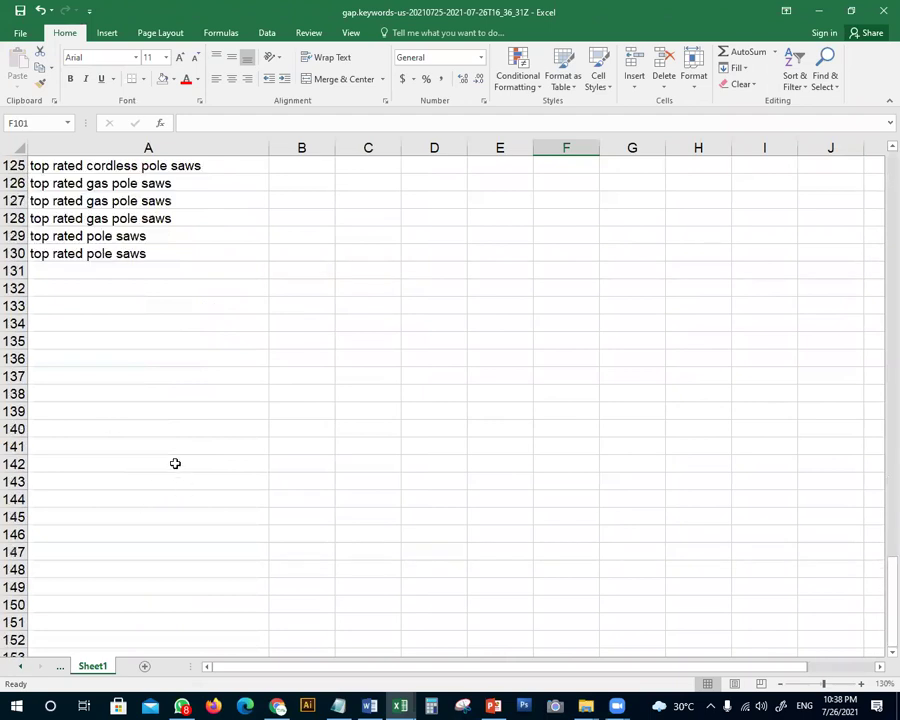
pyautogui.scroll(20, 175, 463)
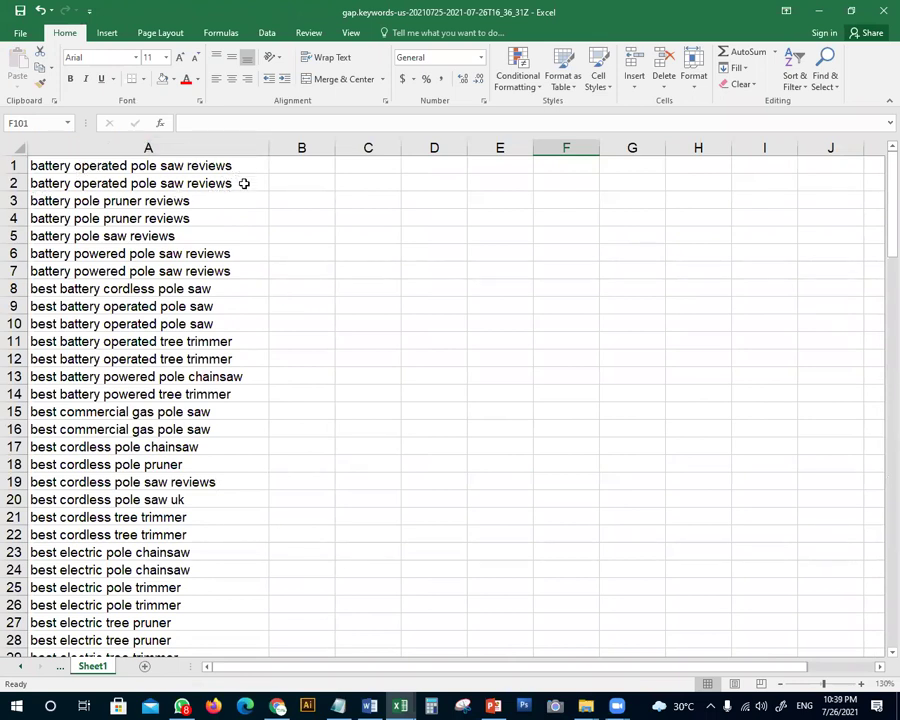
# Delete the repeated rows of "battery operated pole saw reviews" and "battery pole pruner reviews" from the keyword list
pyautogui.click(200, 167)
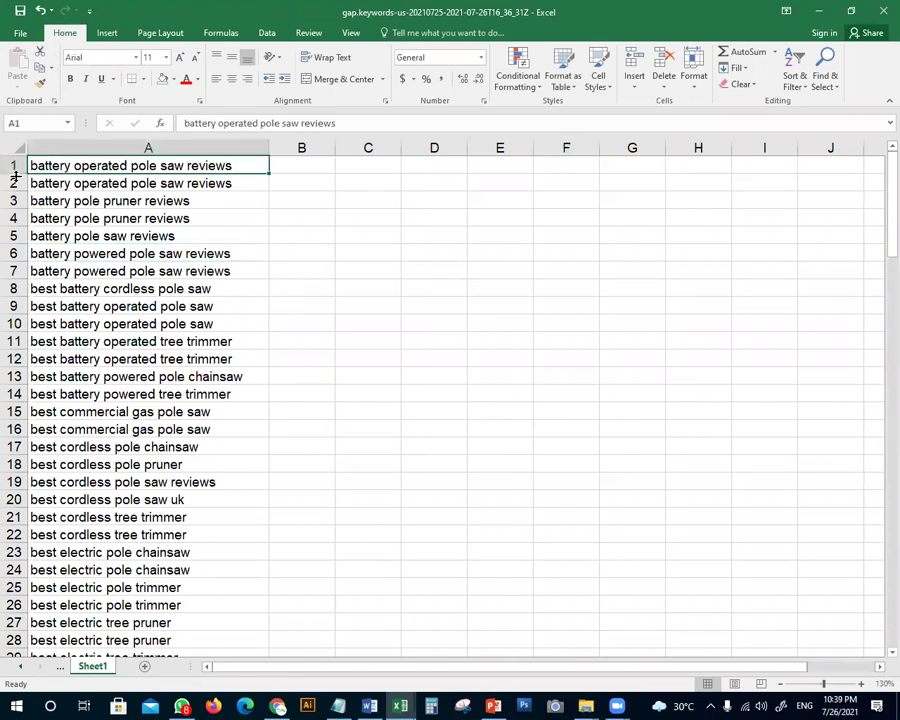
pyautogui.click(14, 166)
pyautogui.rightClick(14, 166)
pyautogui.click(57, 284)
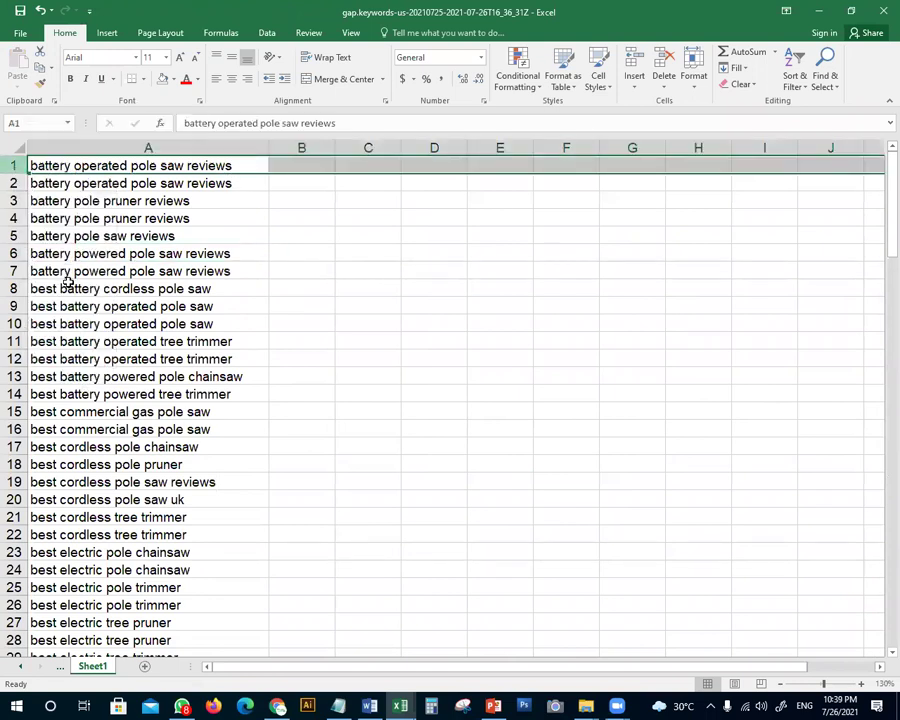
pyautogui.rightClick(13, 201)
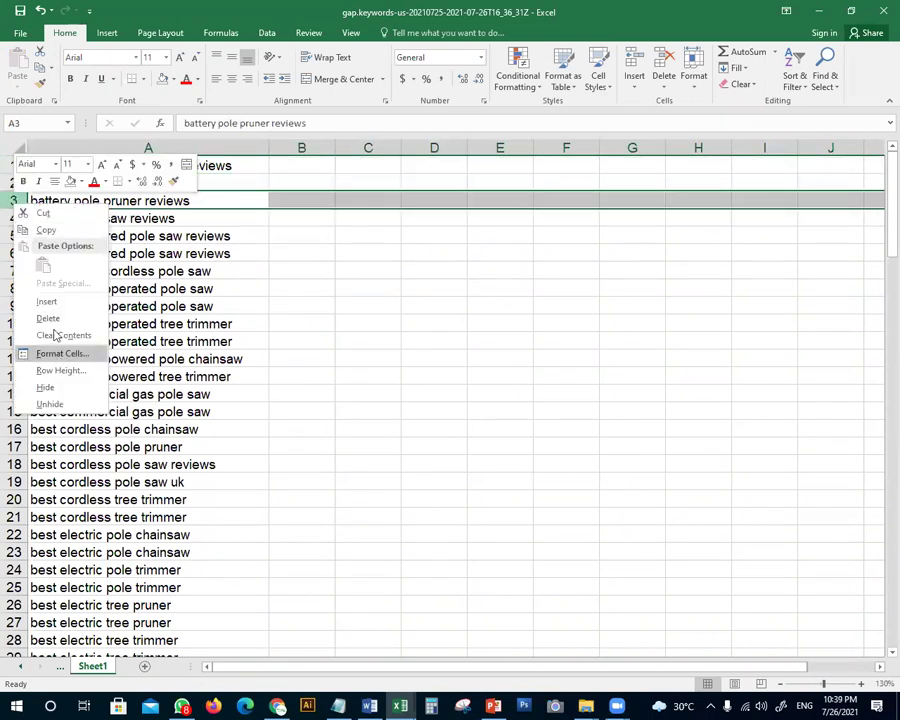
pyautogui.click(52, 320)
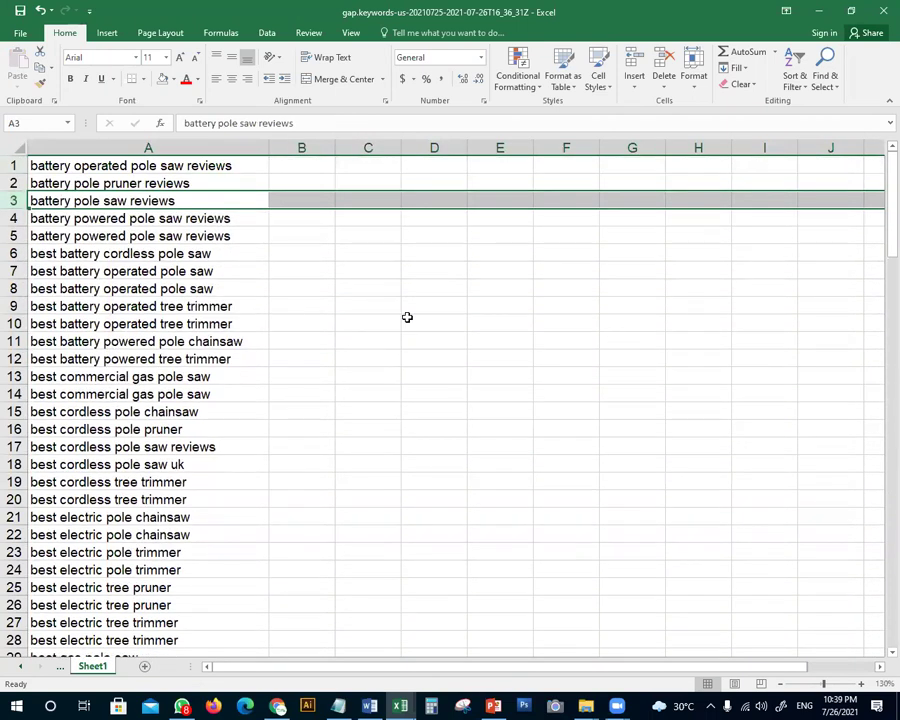
pyautogui.click(408, 320)
pyautogui.rightClick(14, 201)
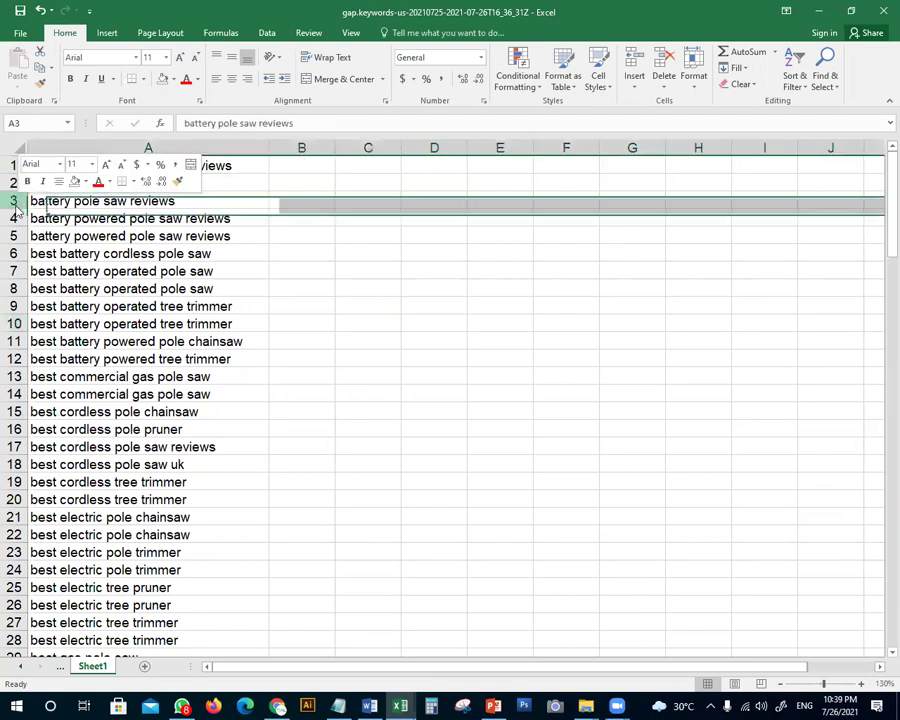
pyautogui.press('Escape')
# Highlight duplicate values in column A with Light Red Fill with Dark Red Text
pyautogui.click(160, 152)
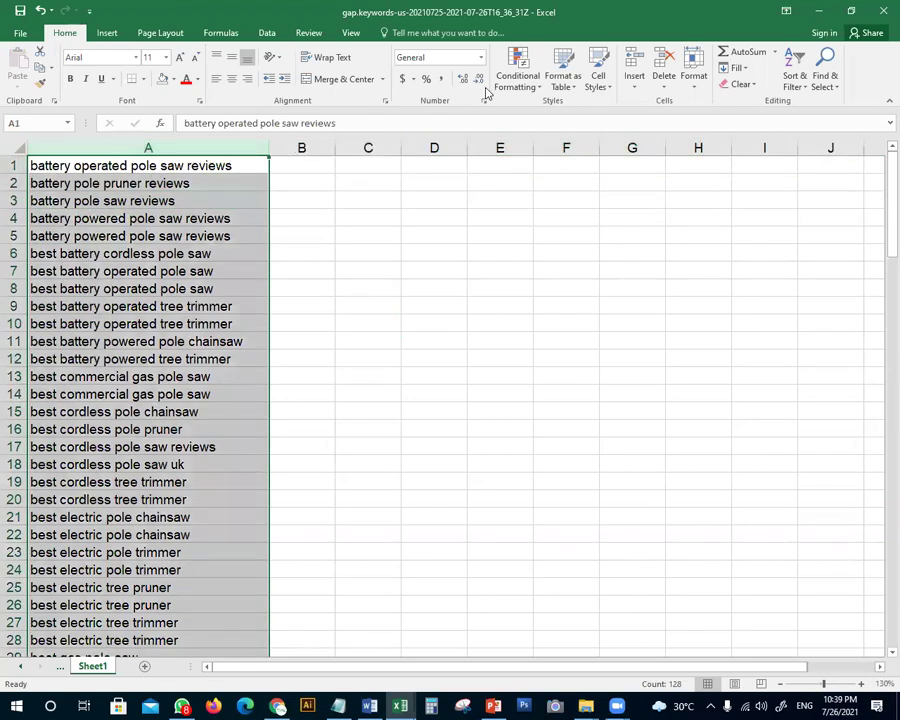
pyautogui.click(522, 78)
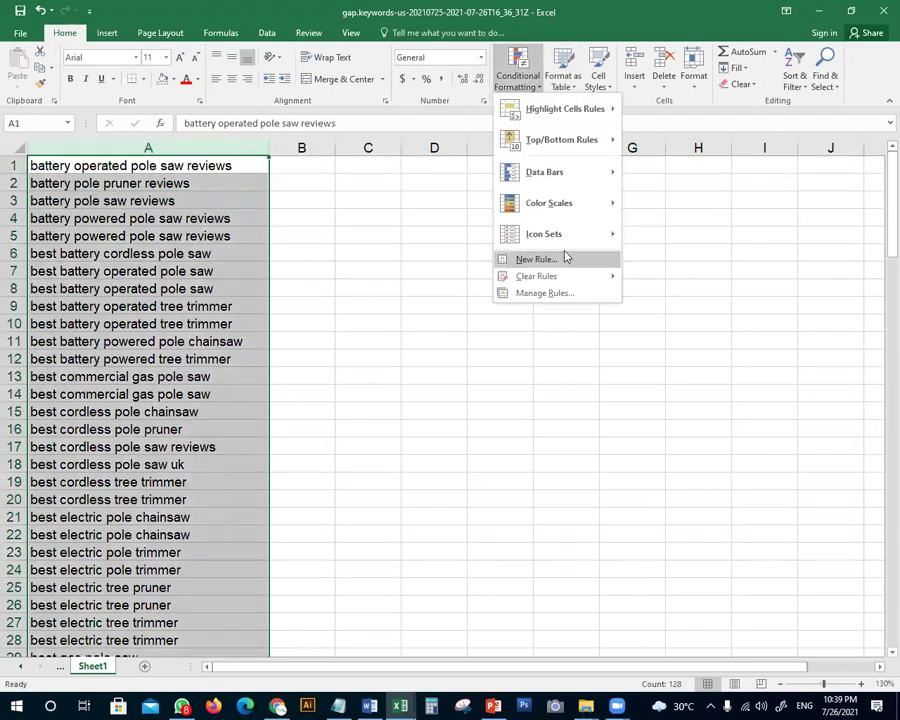
pyautogui.moveTo(570, 109)
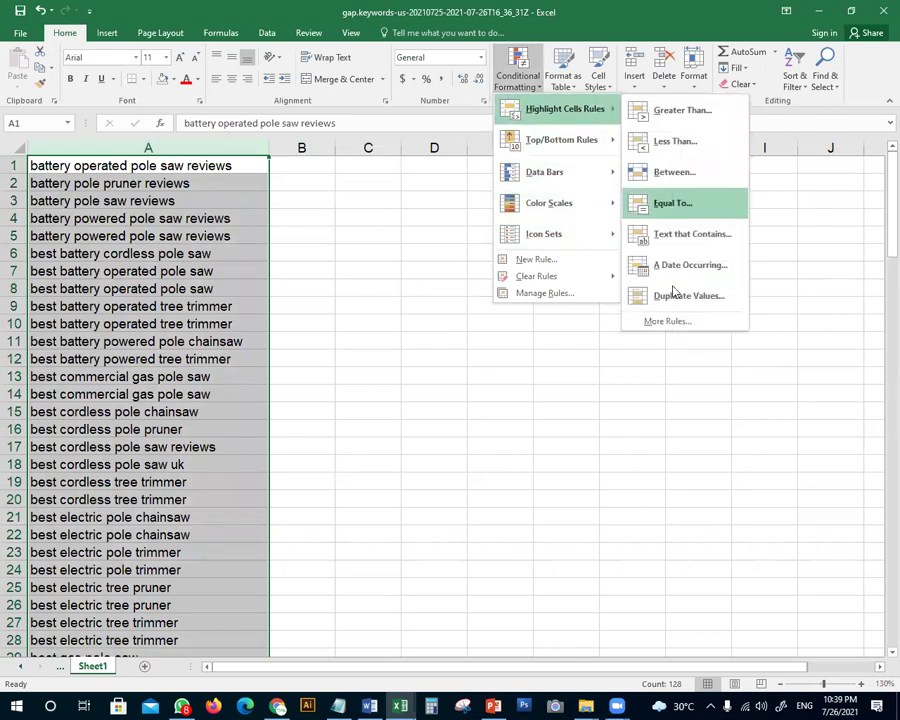
pyautogui.click(678, 296)
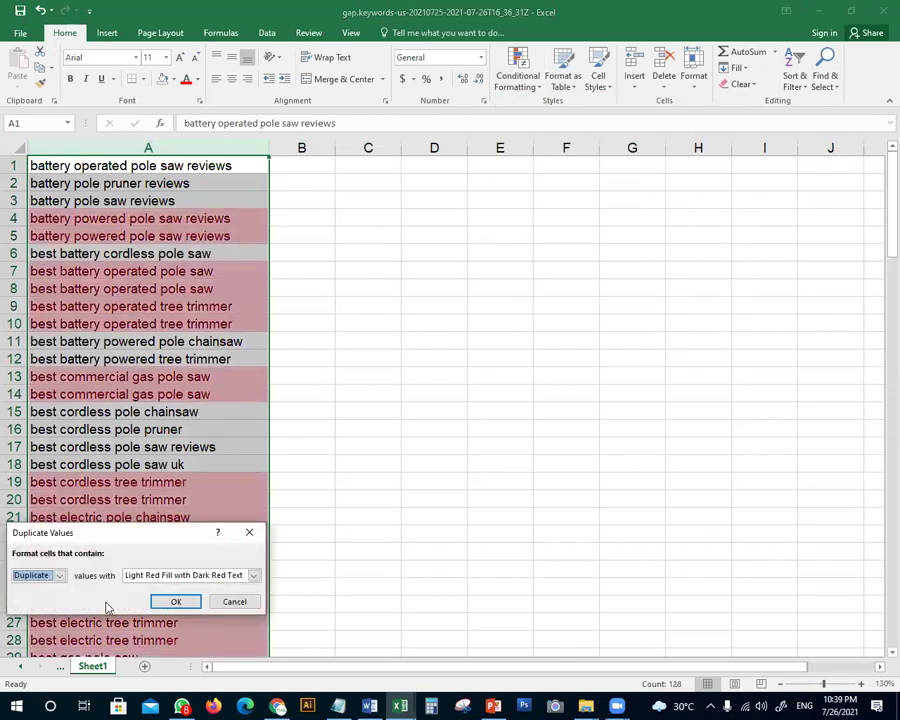
pyautogui.click(176, 598)
pyautogui.click(448, 511)
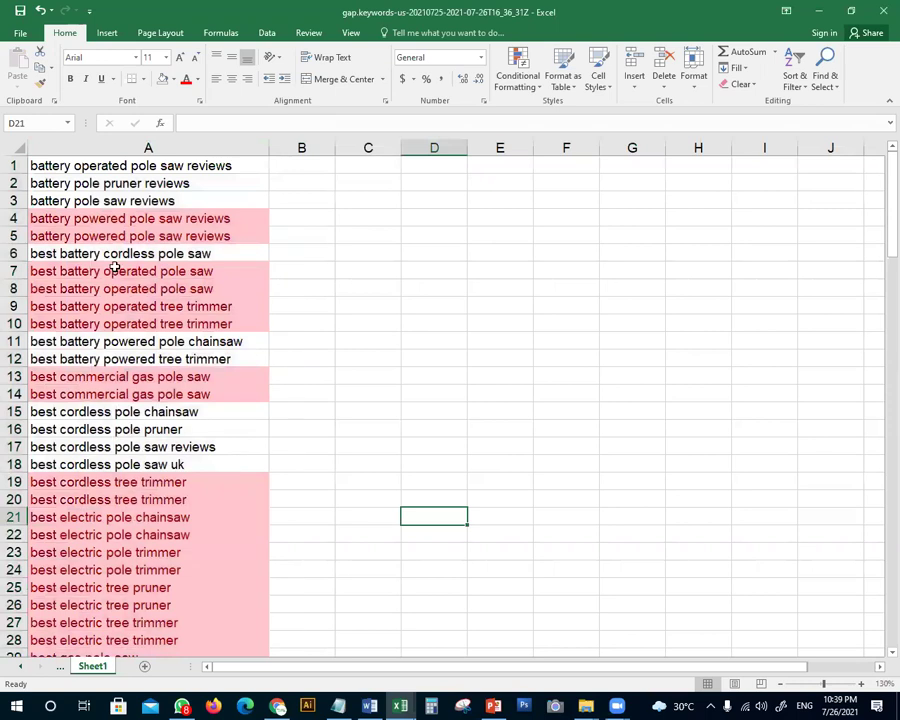
# Delete rows 4 and 5, removing both copies of "battery powered pole saw reviews"
pyautogui.click(19, 218)
pyautogui.rightClick(19, 218)
pyautogui.click(248, 262)
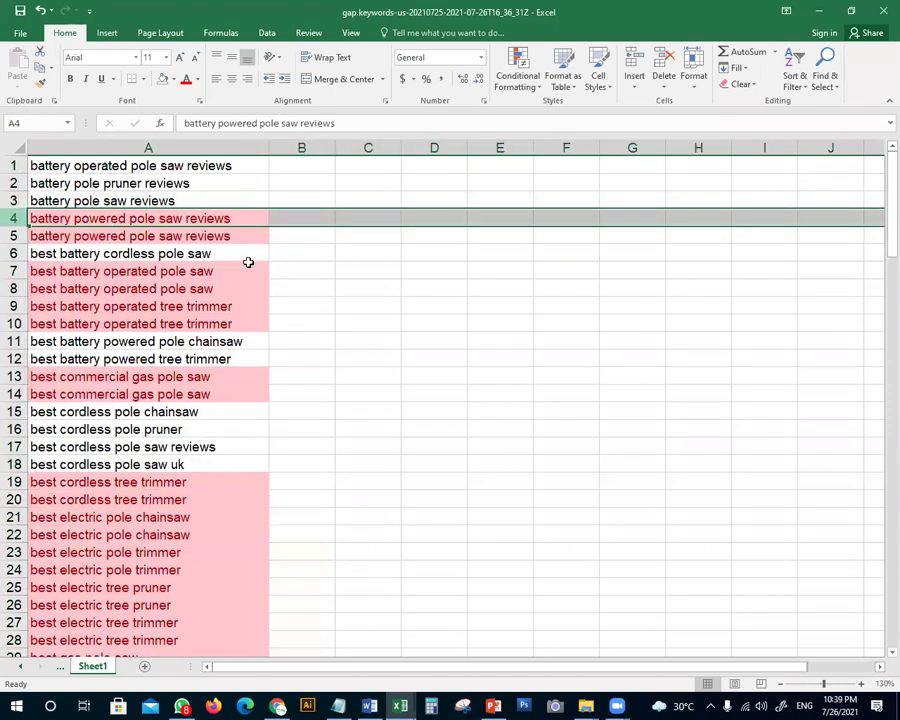
pyautogui.moveTo(19, 218); pyautogui.dragTo(19, 236)
pyautogui.rightClick(19, 236)
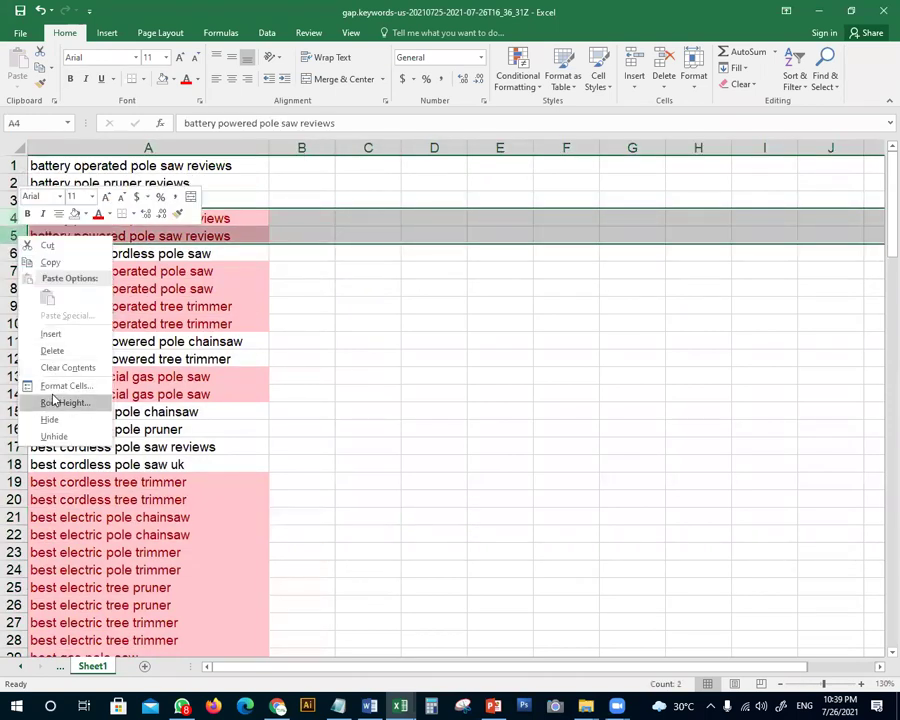
pyautogui.click(52, 350)
pyautogui.click(379, 390)
# Delete highlighted rows 5 to 8 with the "best battery operated" pairs, and both "best commercial gas pole saw" rows
pyautogui.moveTo(14, 236); pyautogui.dragTo(16, 288)
pyautogui.rightClick(16, 288)
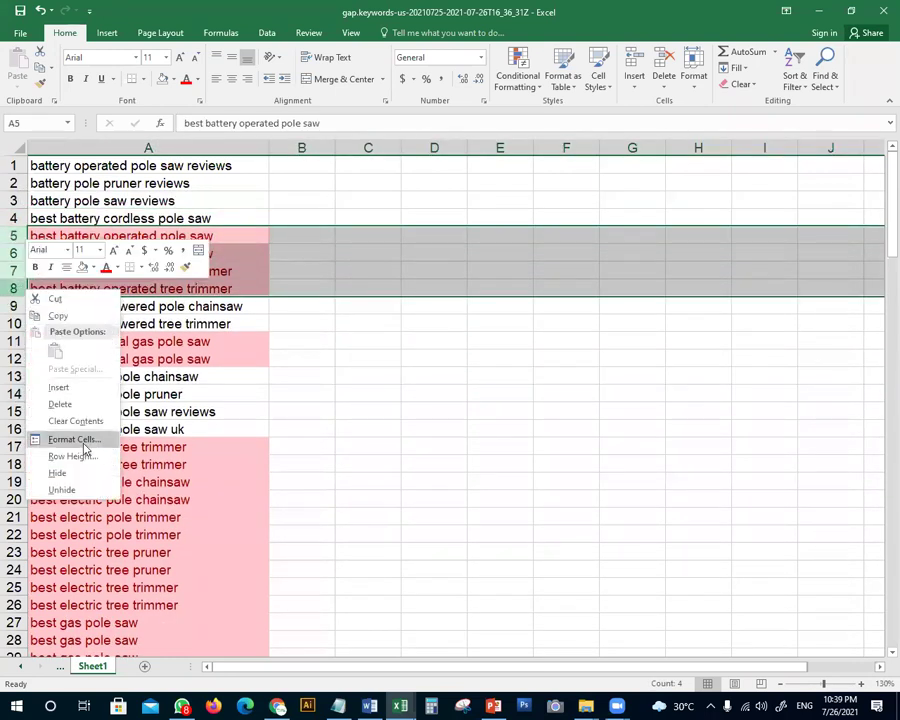
pyautogui.click(62, 403)
pyautogui.moveTo(17, 271); pyautogui.dragTo(16, 287)
pyautogui.rightClick(16, 288)
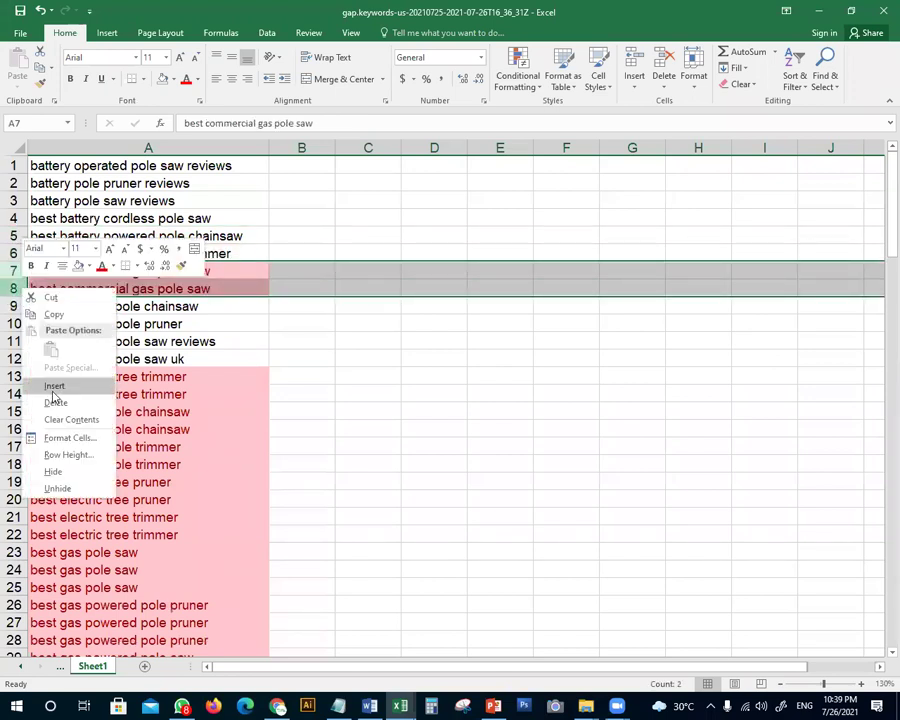
pyautogui.click(55, 401)
pyautogui.moveTo(14, 341); pyautogui.dragTo(10, 357)
pyautogui.scroll(-1, 74, 416)
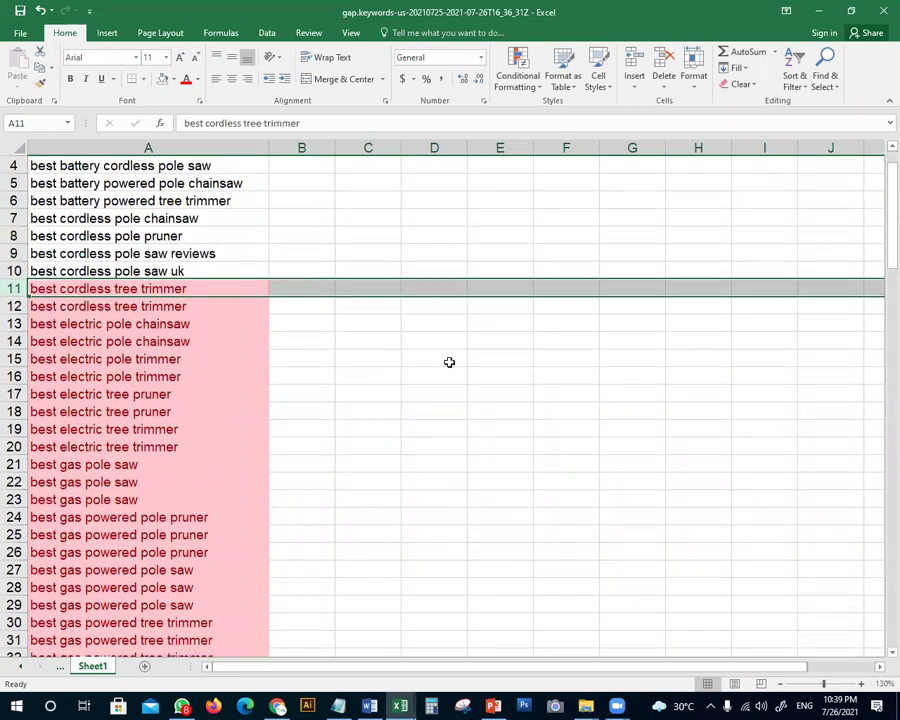
# Undo the deletions of the highlighted row pairs while keeping the duplicate highlighting in column A
pyautogui.click(408, 395)
pyautogui.hotkey('ctrl', 'z')
pyautogui.hotkey('ctrl', 'z')
pyautogui.hotkey('ctrl', 'z')
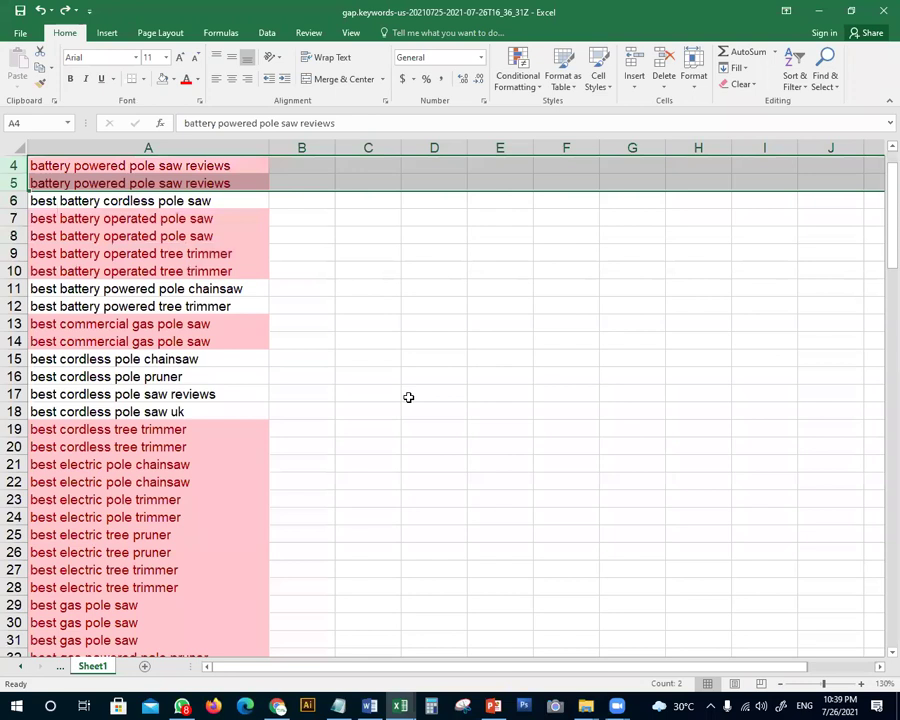
pyautogui.hotkey('ctrl', 'z')
pyautogui.hotkey('ctrl', 'y')
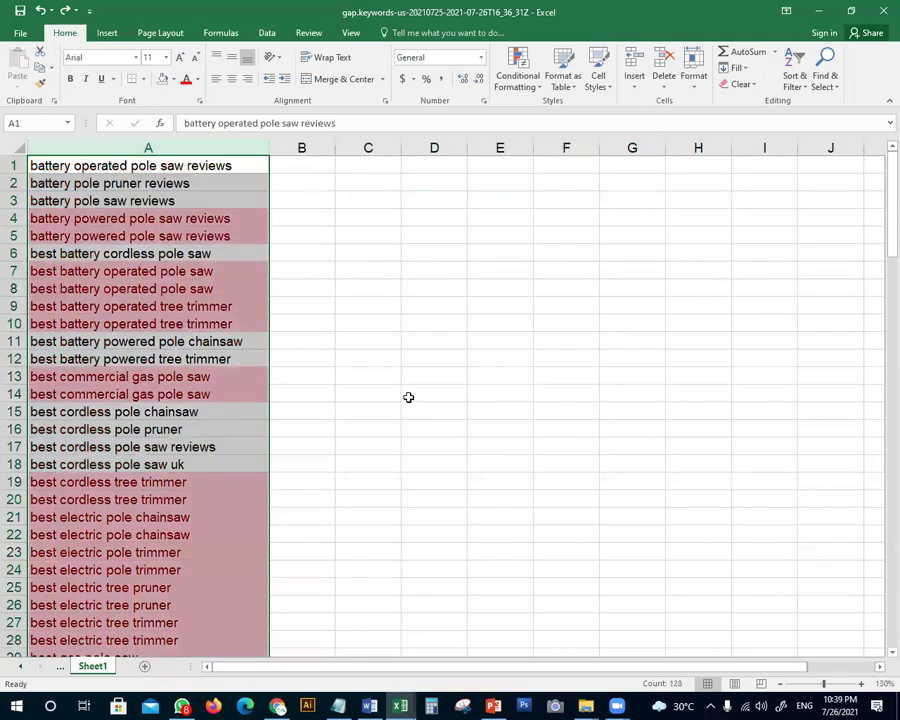
pyautogui.moveTo(408, 396); pyautogui.dragTo(420, 378)
# Delete only the second copies of "battery powered pole saw reviews" and "best battery operated pole saw"
pyautogui.rightClick(14, 236)
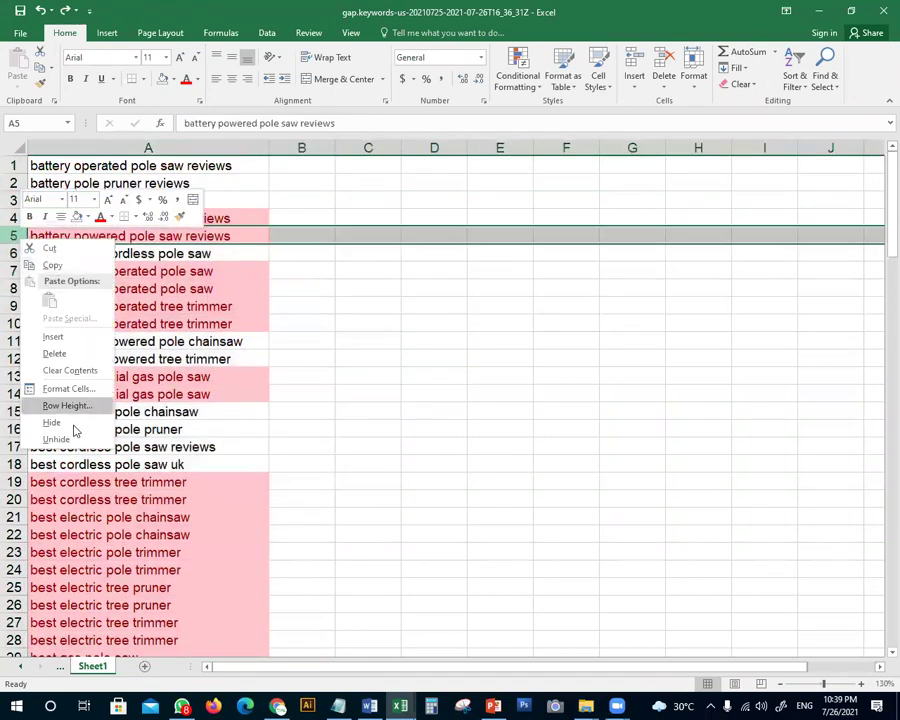
pyautogui.click(70, 353)
pyautogui.click(345, 324)
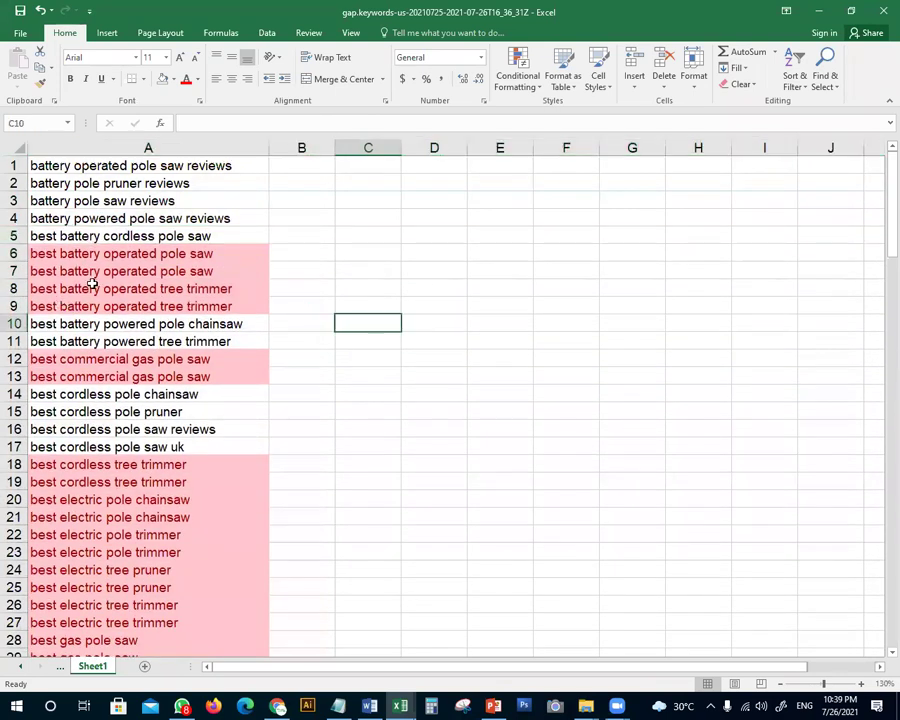
pyautogui.rightClick(14, 271)
pyautogui.click(82, 390)
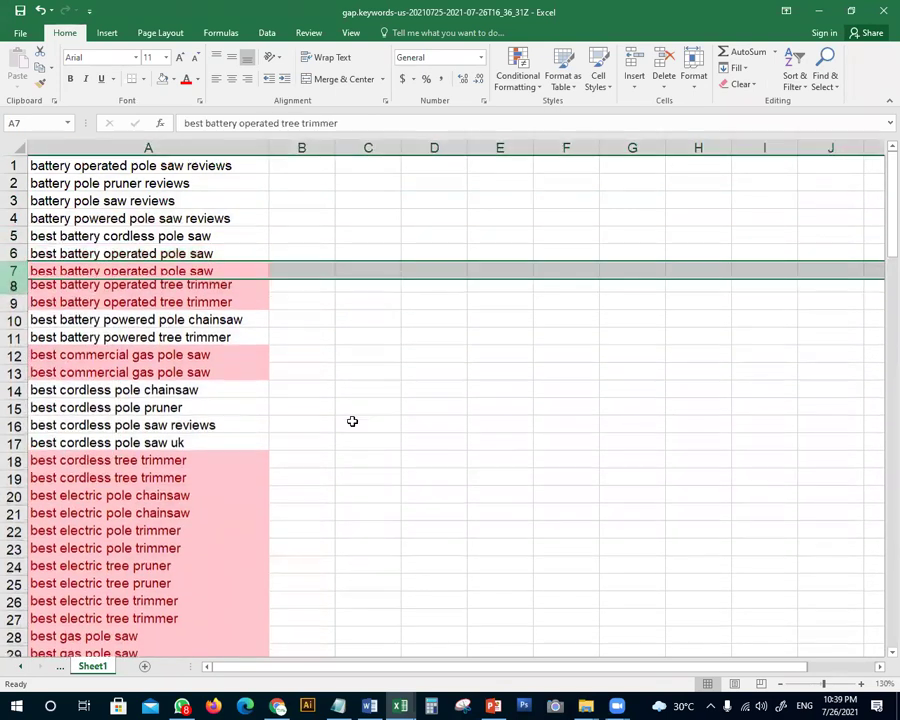
pyautogui.click(352, 424)
# Delete the second rows of "best battery operated tree trimmer" and "best commercial gas pole saw"
pyautogui.rightClick(12, 289)
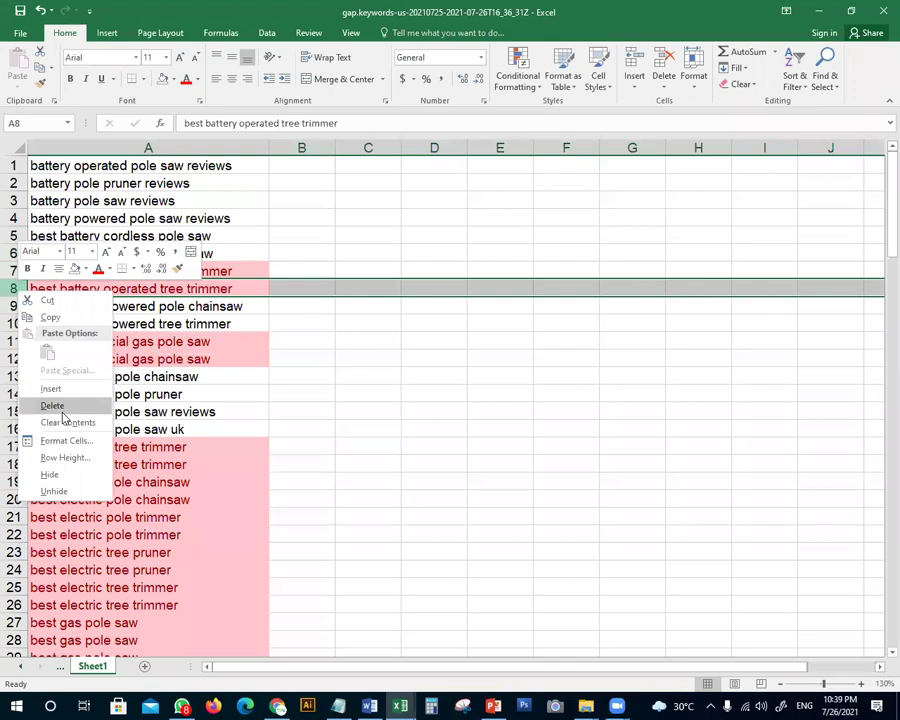
pyautogui.click(60, 404)
pyautogui.click(366, 458)
pyautogui.rightClick(14, 341)
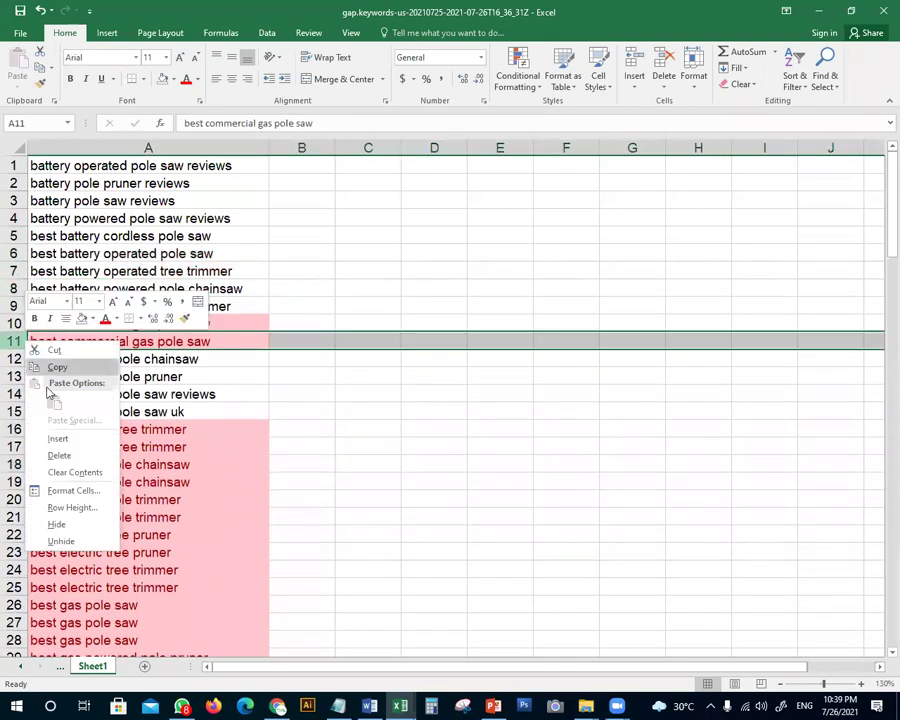
pyautogui.click(58, 452)
pyautogui.scroll(-2, 259, 476)
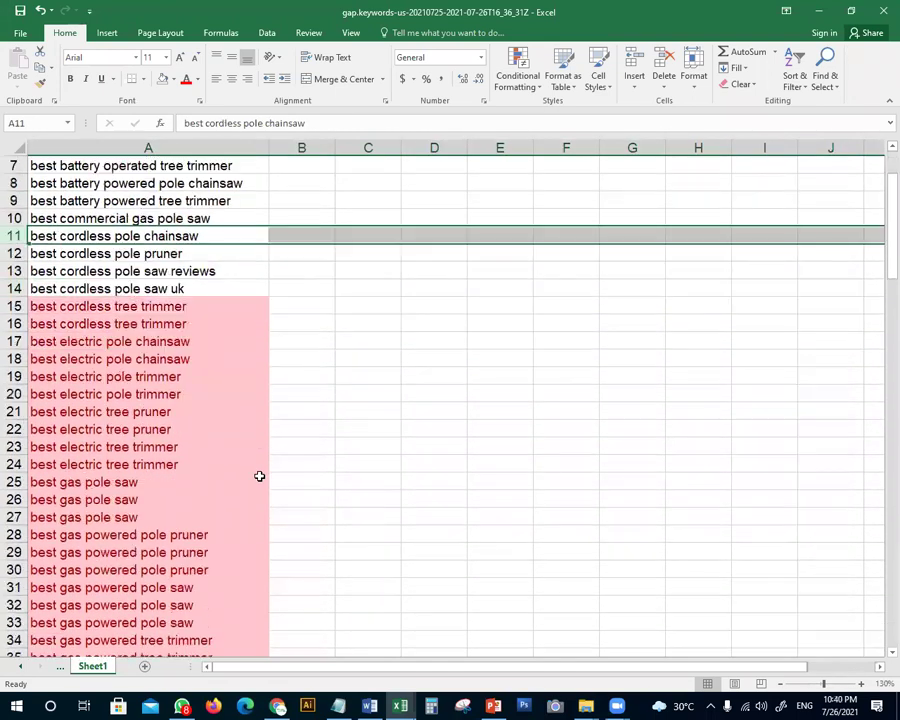
# Delete the second "best cordless tree trimmer" row from the highlighted duplicates
pyautogui.click(144, 147)
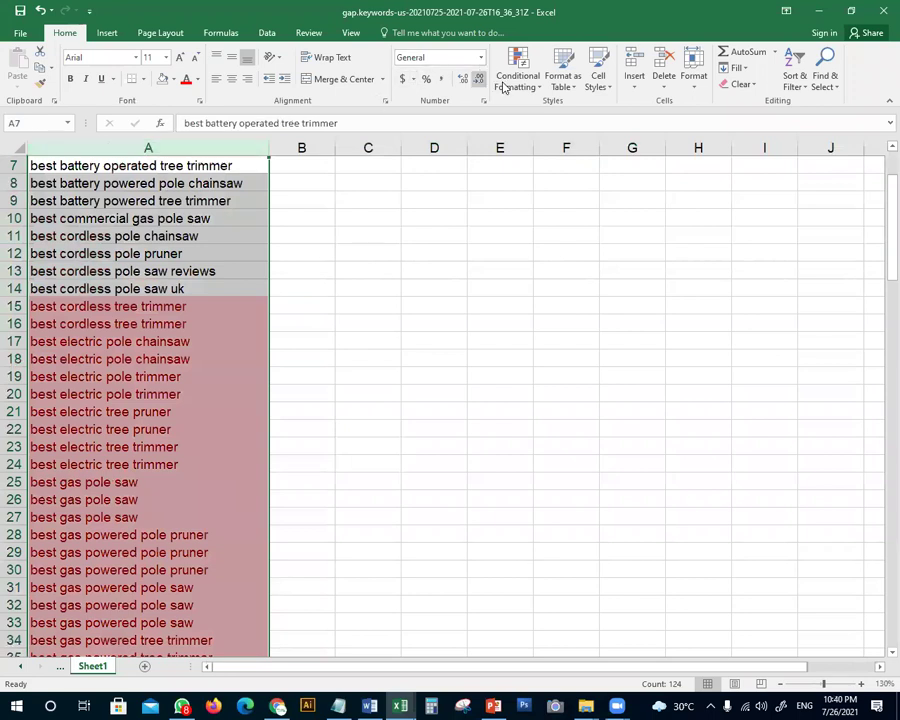
pyautogui.click(434, 463)
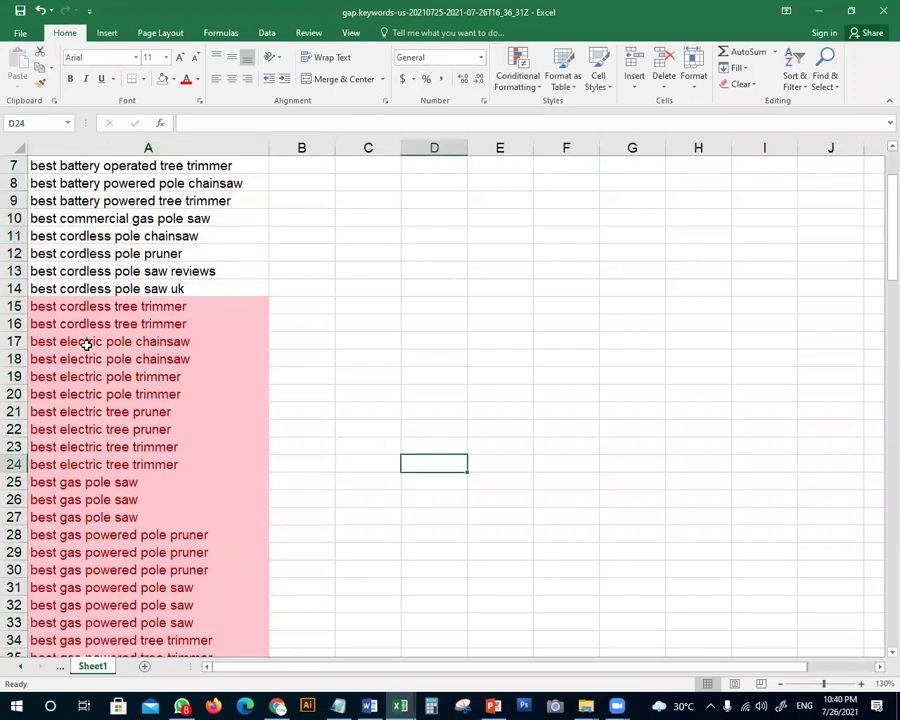
pyautogui.rightClick(18, 326)
pyautogui.click(44, 432)
pyautogui.click(456, 482)
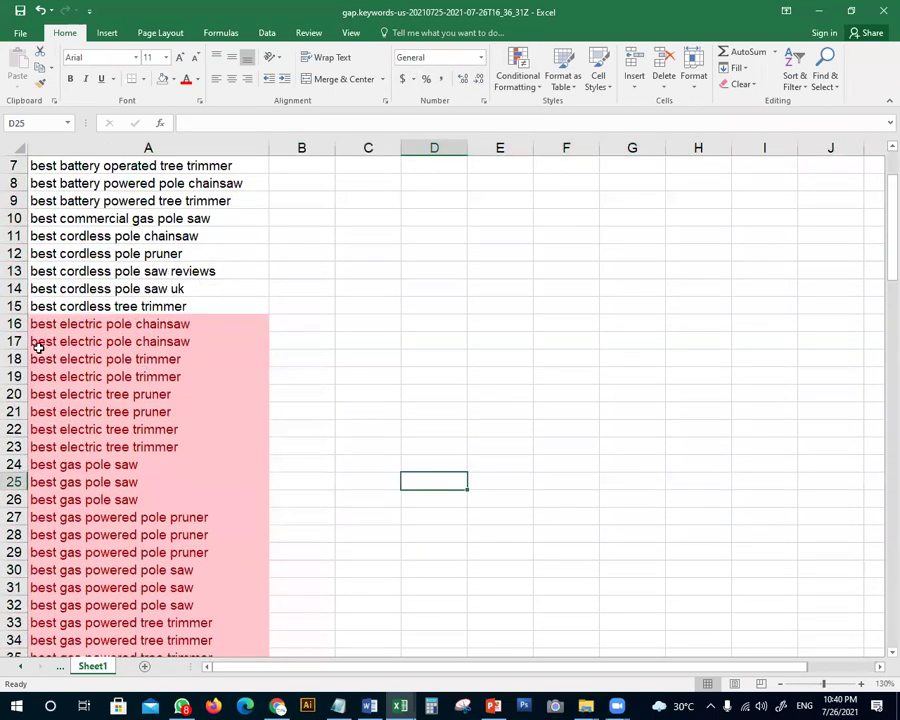
# Delete the second rows of "best electric pole chainsaw" and "best electric pole trimmer"
pyautogui.click(18, 341)
pyautogui.rightClick(18, 341)
pyautogui.click(96, 459)
pyautogui.click(338, 481)
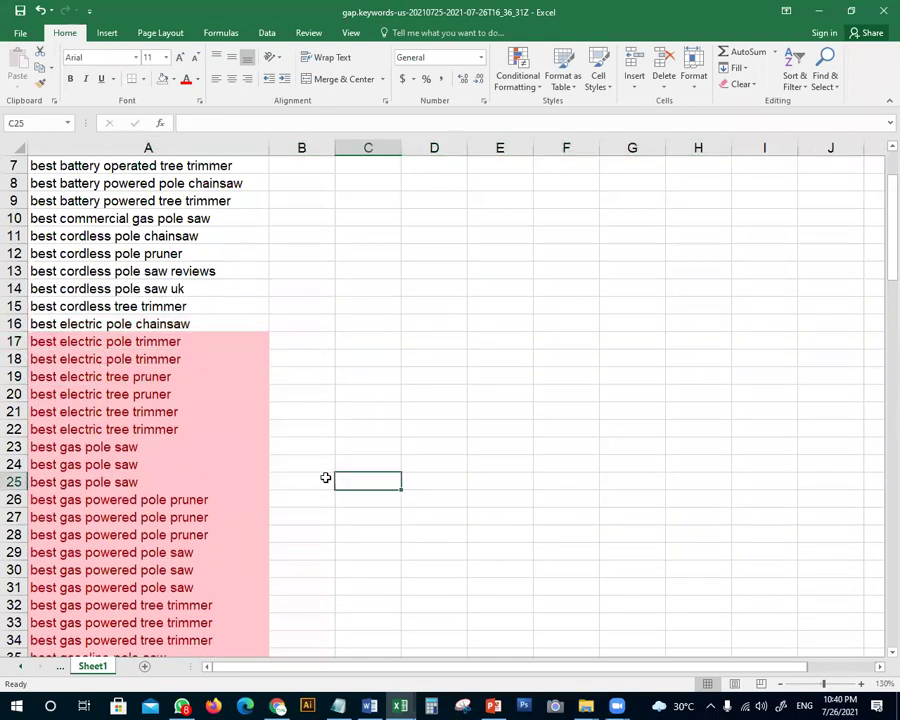
pyautogui.click(18, 359)
pyautogui.rightClick(22, 358)
pyautogui.click(66, 468)
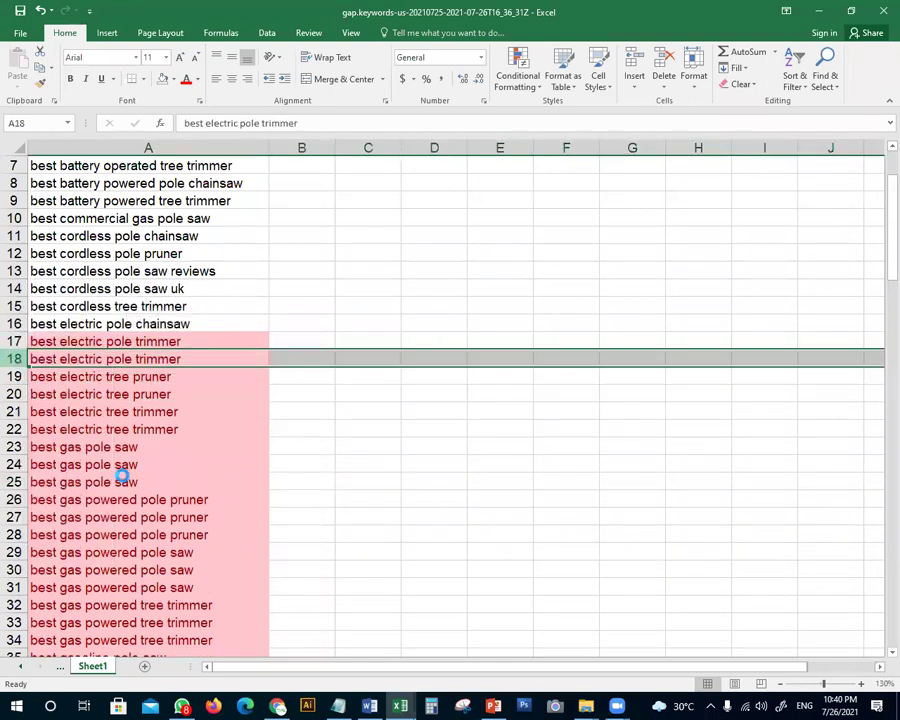
pyautogui.click(390, 426)
# Add a highlight rule for unique values in column A with Light Red Fill with Dark Red Text and check the list
pyautogui.click(228, 165)
pyautogui.hotkey('ctrl', 'shift', 'Down')
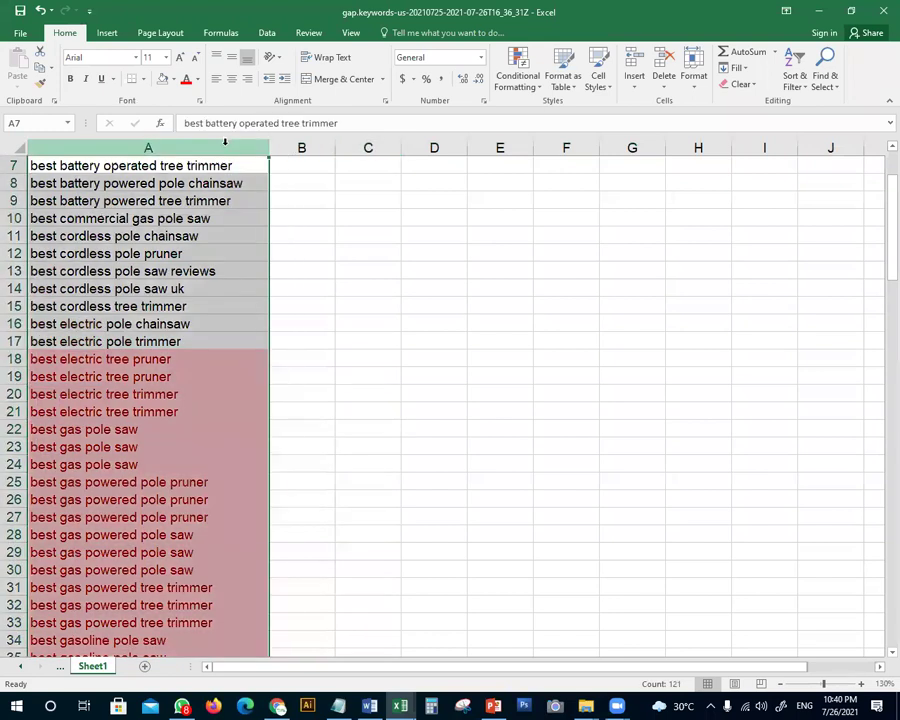
pyautogui.click(517, 76)
pyautogui.moveTo(556, 112)
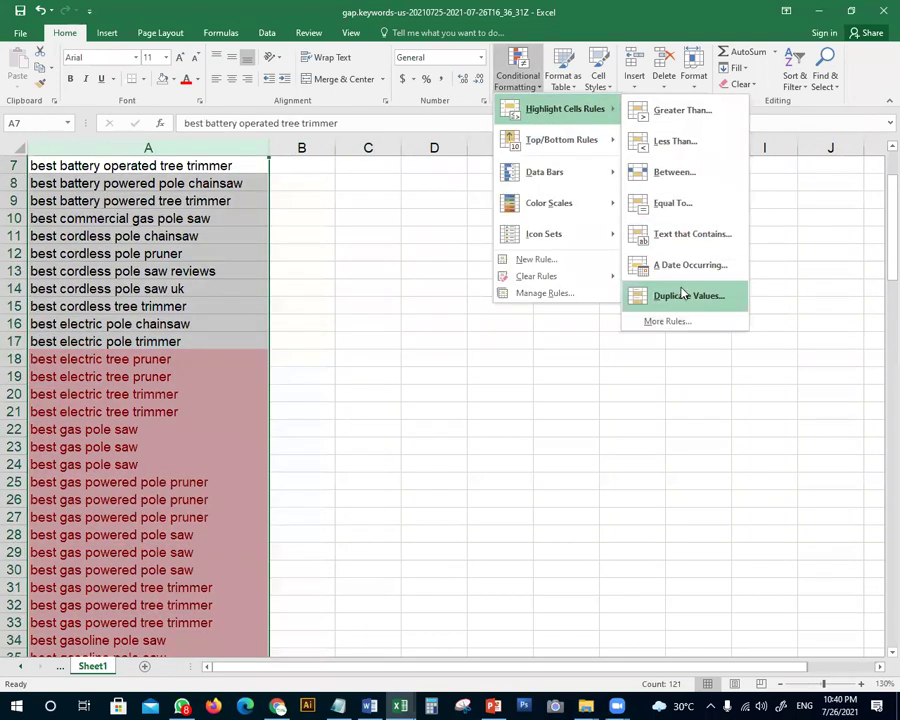
pyautogui.click(683, 293)
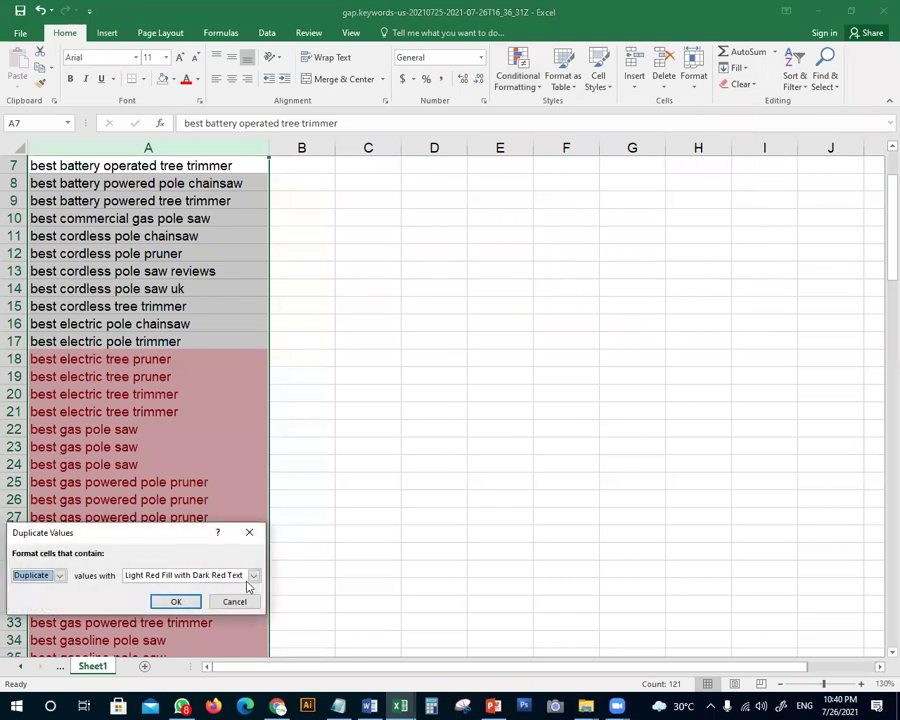
pyautogui.click(254, 576)
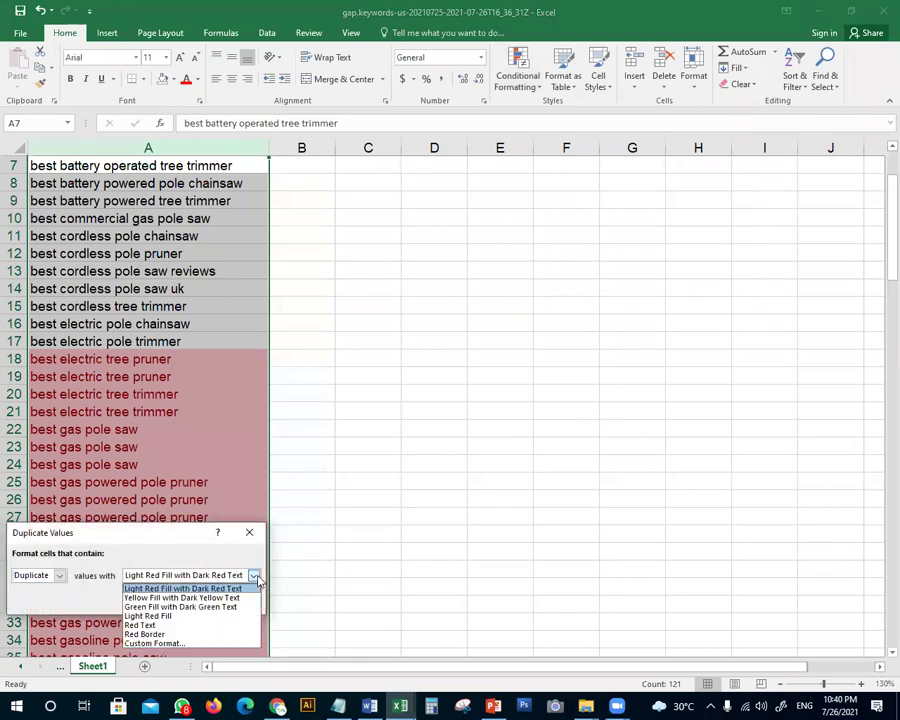
pyautogui.click(60, 576)
pyautogui.click(61, 576)
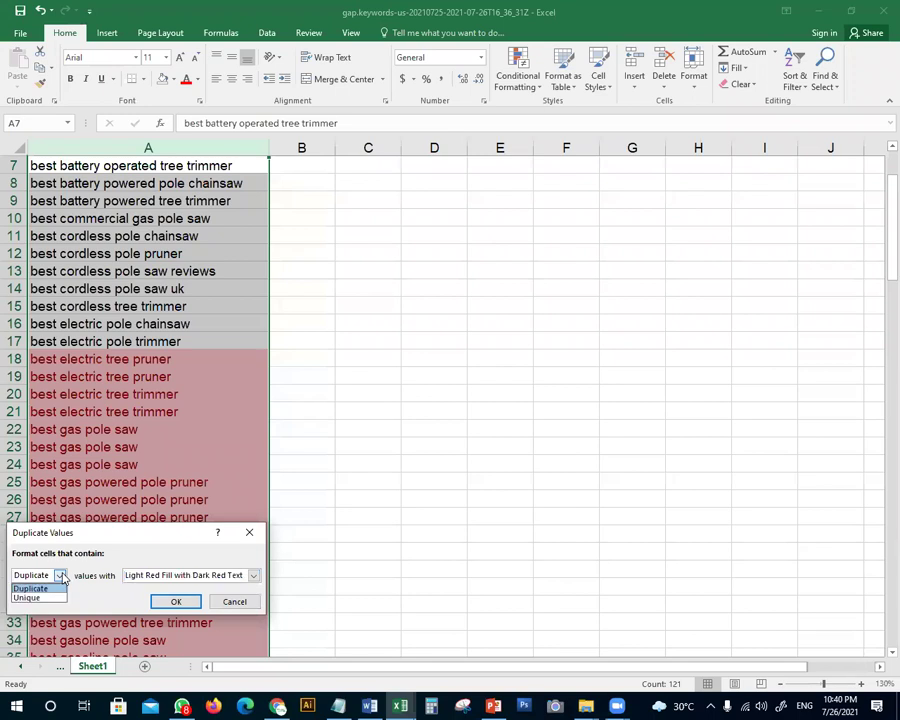
pyautogui.click(63, 577)
pyautogui.click(60, 576)
pyautogui.click(36, 594)
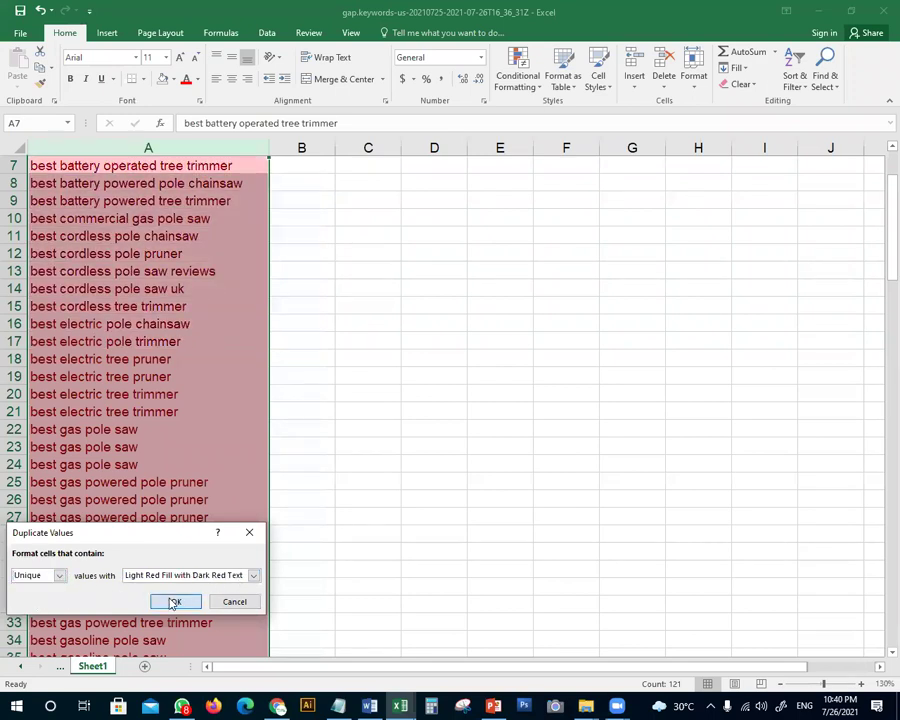
pyautogui.click(176, 601)
pyautogui.click(385, 443)
pyautogui.scroll(-6, 365, 449)
pyautogui.scroll(-20, 360, 460)
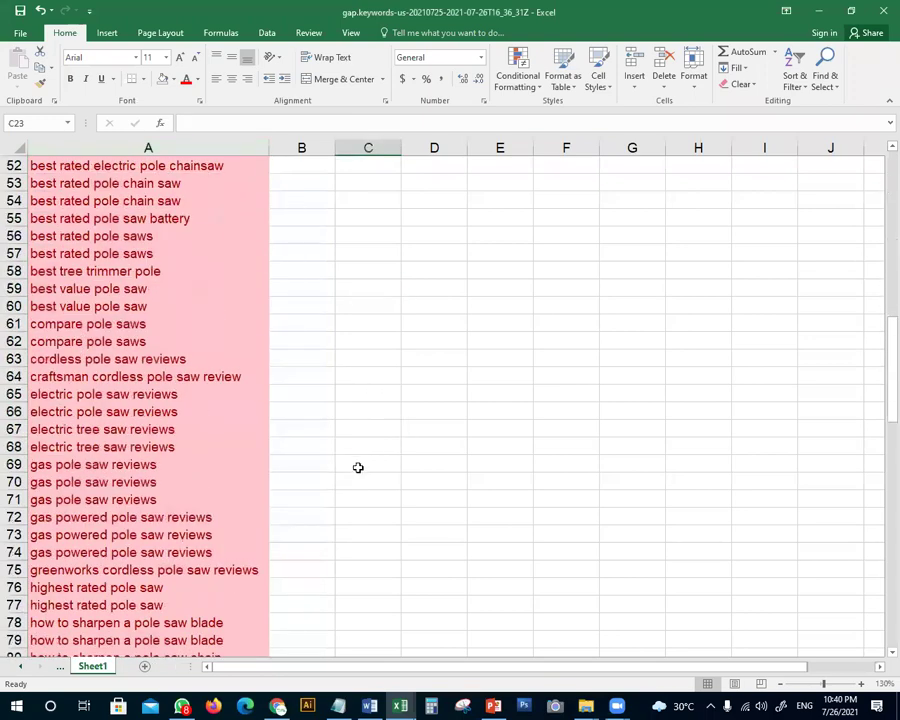
# Undo the unique-values highlight rule on column A
pyautogui.scroll(16, 354, 468)
pyautogui.scroll(17, 350, 466)
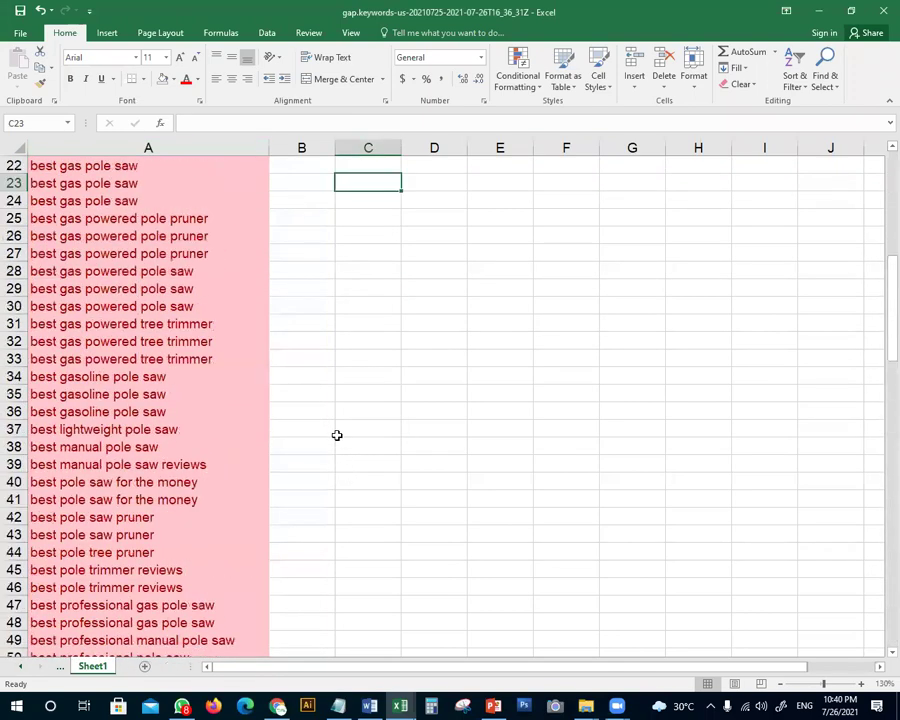
pyautogui.hotkey('ctrl', 'z')
pyautogui.click(425, 338)
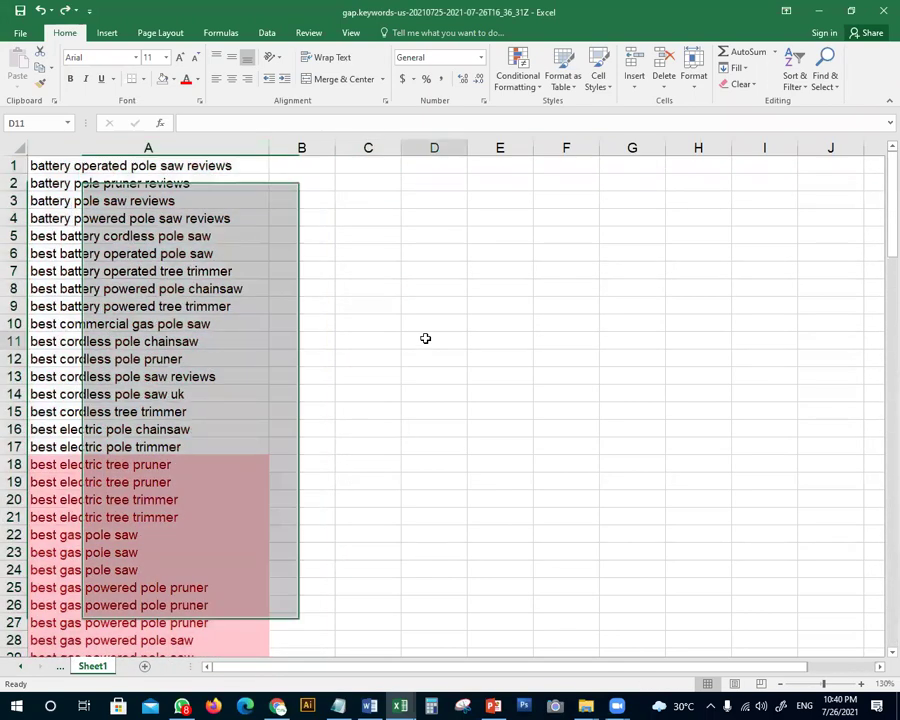
# Delete the second "best electric tree pruner" row and both "best electric tree trimmer" rows
pyautogui.scroll(-4, 380, 413)
pyautogui.click(380, 413)
pyautogui.click(16, 271)
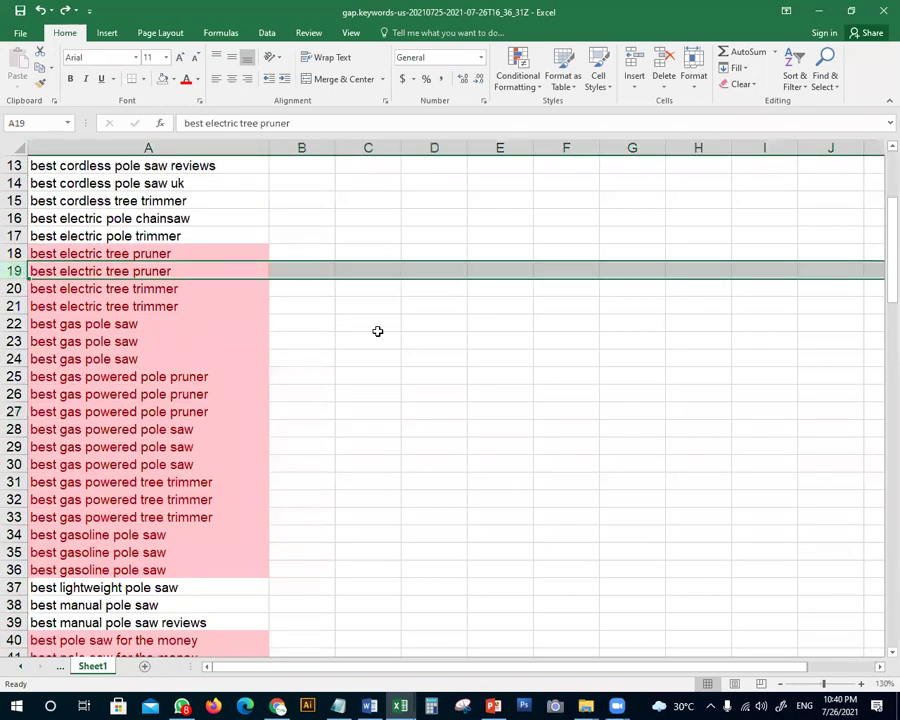
pyautogui.click(432, 350)
pyautogui.moveTo(18, 271); pyautogui.dragTo(18, 305)
pyautogui.rightClick(18, 305)
pyautogui.click(68, 416)
pyautogui.click(432, 390)
# Delete two of the three "best gas pole saw" rows
pyautogui.click(294, 370)
pyautogui.click(18, 289)
pyautogui.rightClick(18, 305)
pyautogui.click(307, 423)
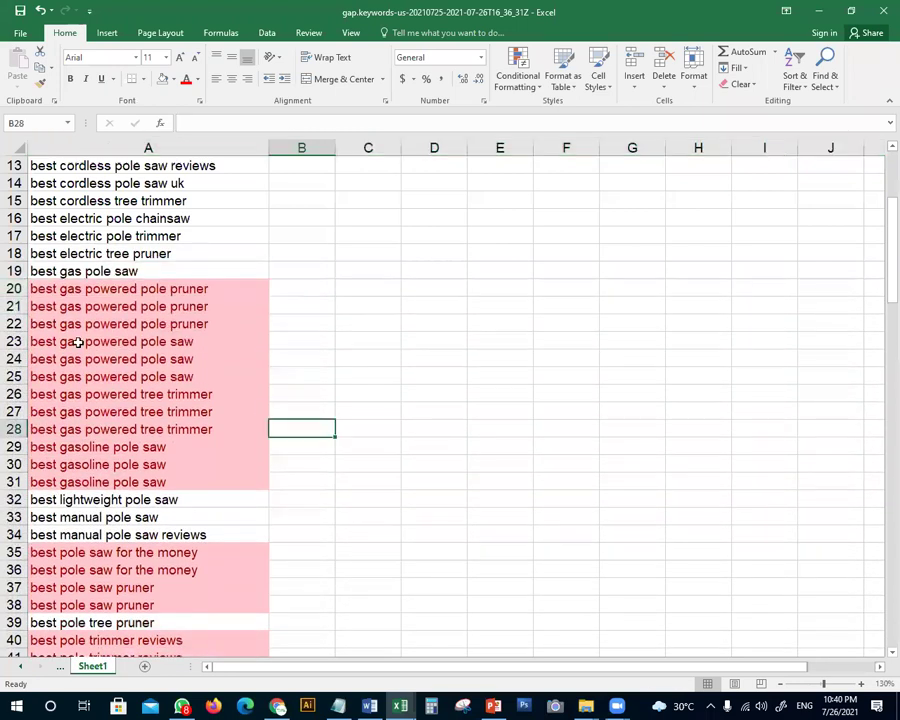
# Delete the three "best gas powered pole pruner" rows and the first two "best gas powered pole saw" rows
pyautogui.moveTo(15, 290); pyautogui.dragTo(17, 356)
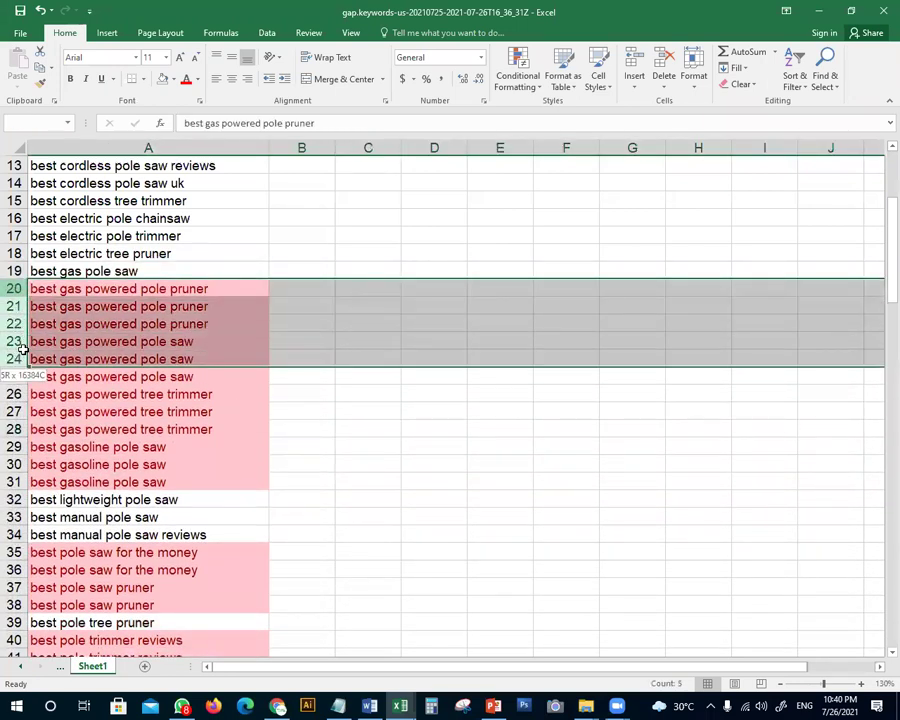
pyautogui.rightClick(18, 357)
pyautogui.click(59, 465)
pyautogui.click(345, 460)
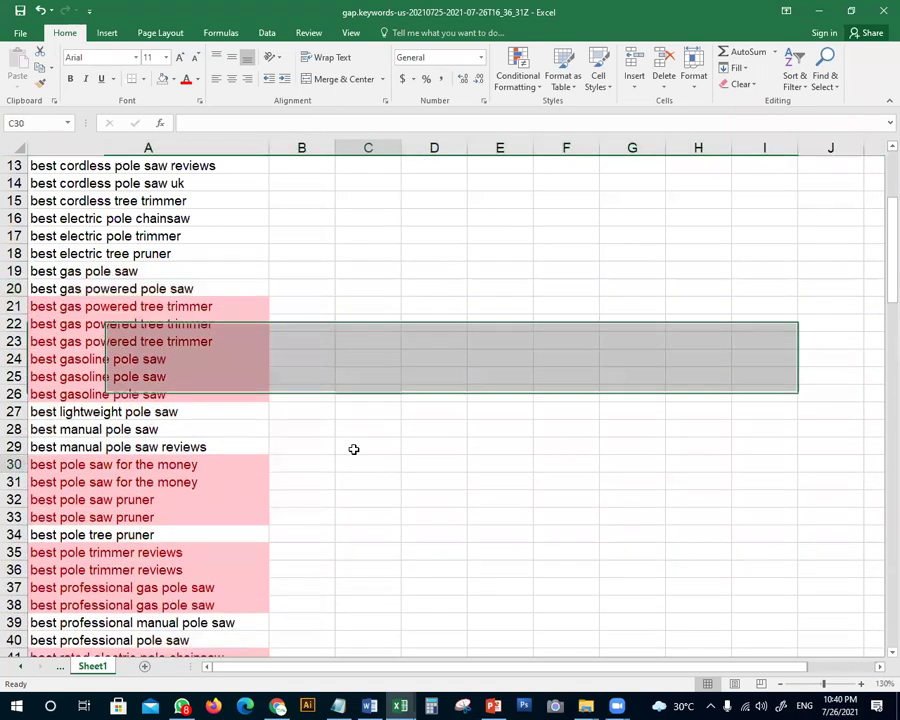
# Delete two of the three rows each for "best gas powered tree trimmer" and "best gasoline pole saw"
pyautogui.moveTo(14, 306)
pyautogui.mouseDown()
pyautogui.moveTo(14, 345)
pyautogui.moveTo(20, 323)
pyautogui.mouseUp()
pyautogui.rightClick(20, 323)
pyautogui.click(86, 432)
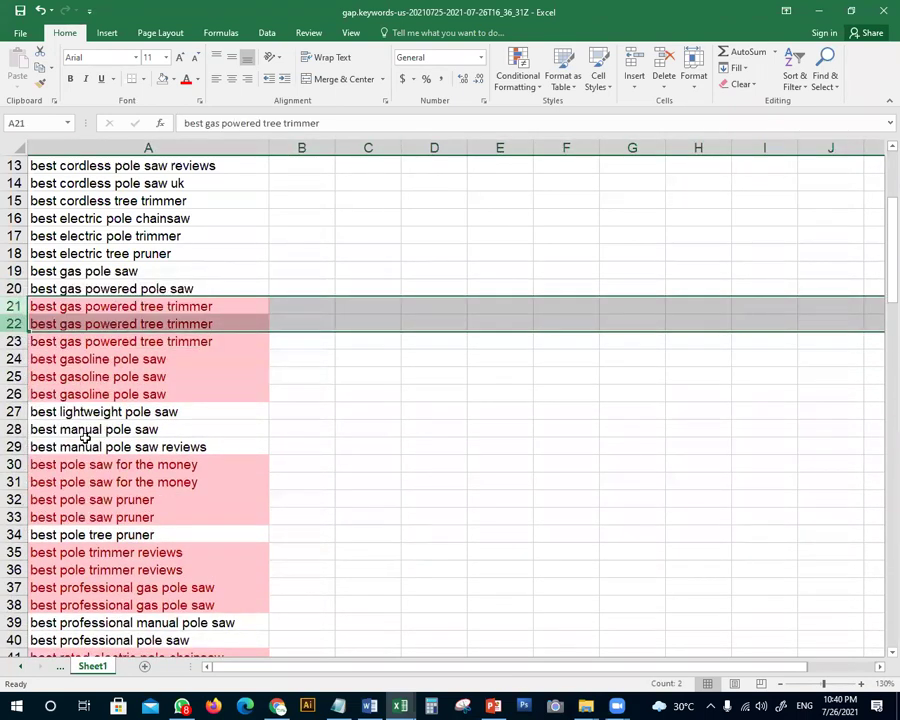
pyautogui.click(379, 456)
pyautogui.moveTo(12, 322); pyautogui.dragTo(12, 339)
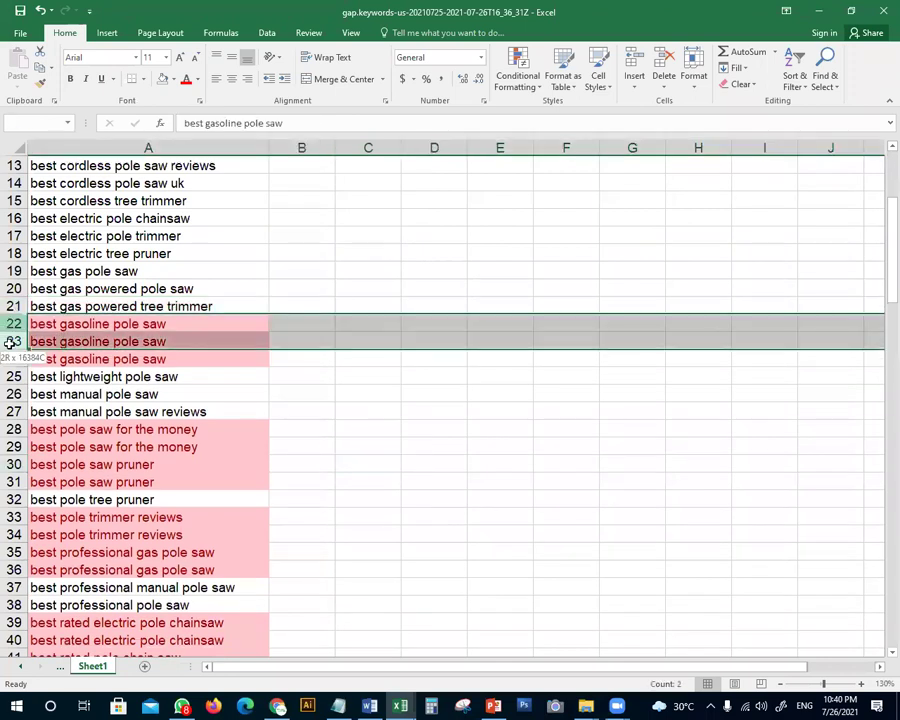
pyautogui.rightClick(14, 342)
pyautogui.click(40, 457)
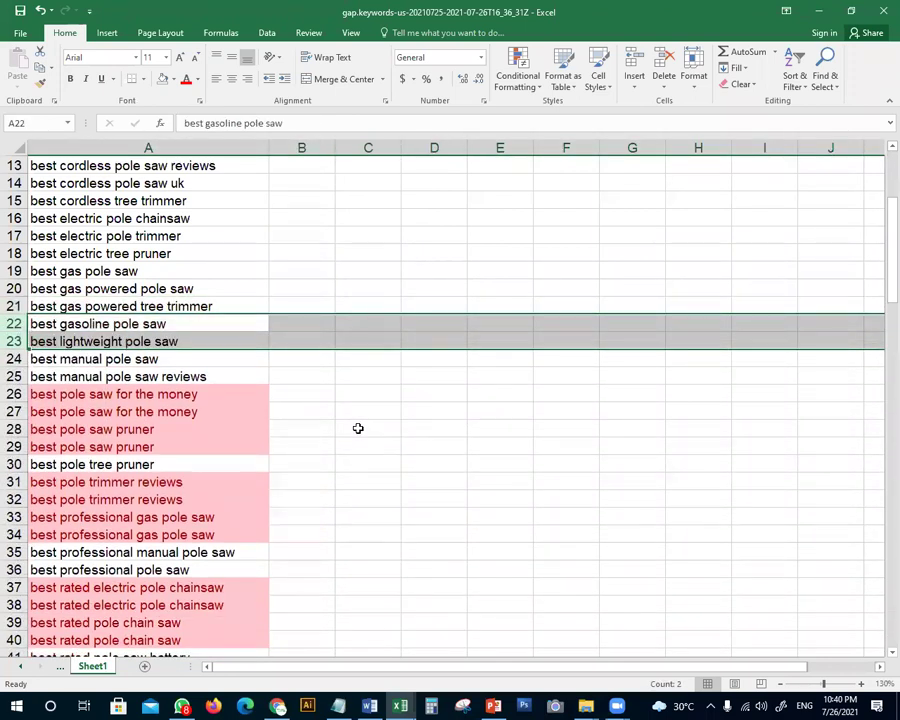
pyautogui.click(430, 480)
# Delete one of the two "best pole saw for the money" rows
pyautogui.click(14, 394)
pyautogui.rightClick(14, 394)
pyautogui.click(72, 510)
pyautogui.click(394, 508)
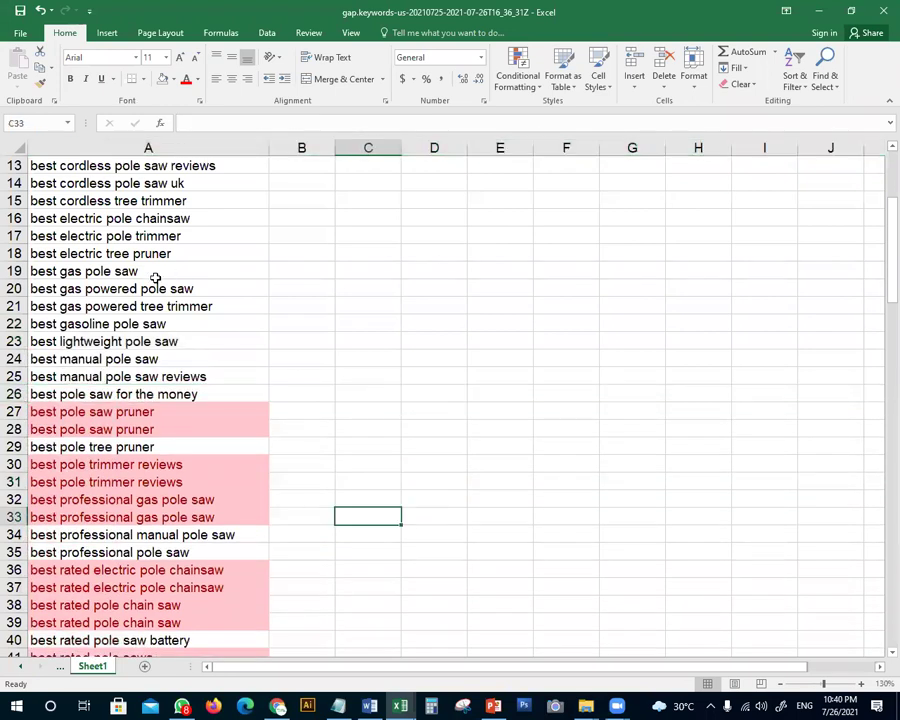
# Run Remove Duplicates on the whole of column A, without headers, to clear the remaining repeated keywords
pyautogui.click(157, 150)
pyautogui.click(266, 34)
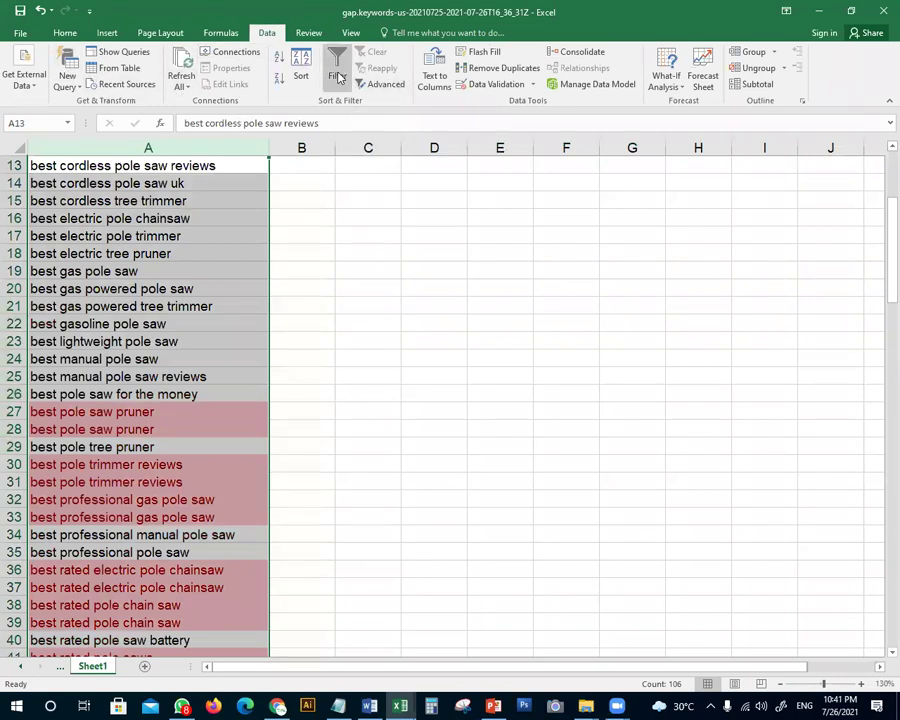
pyautogui.click(532, 86)
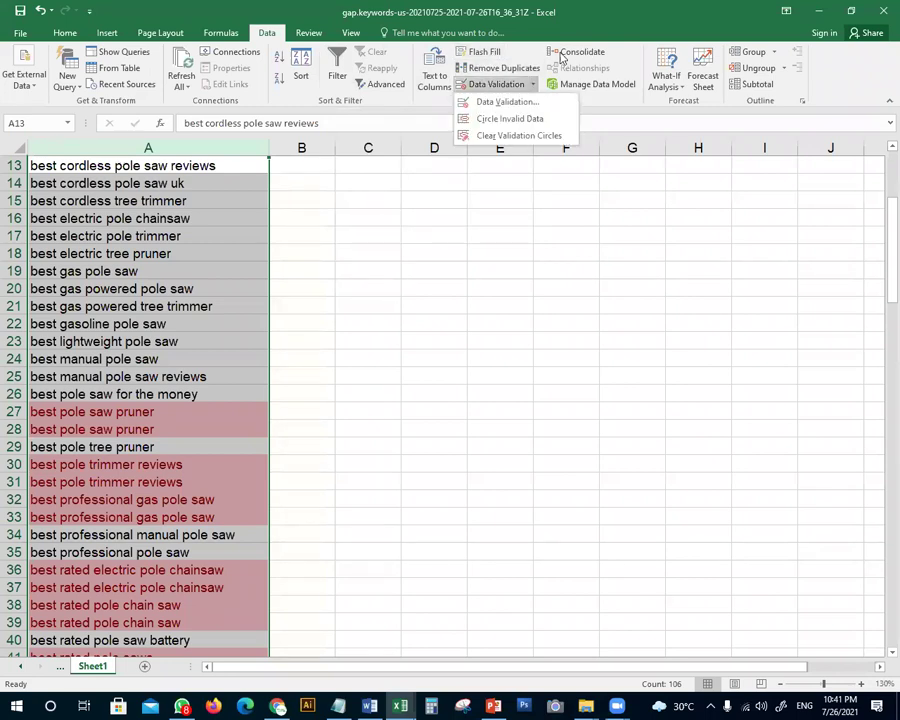
pyautogui.click(490, 68)
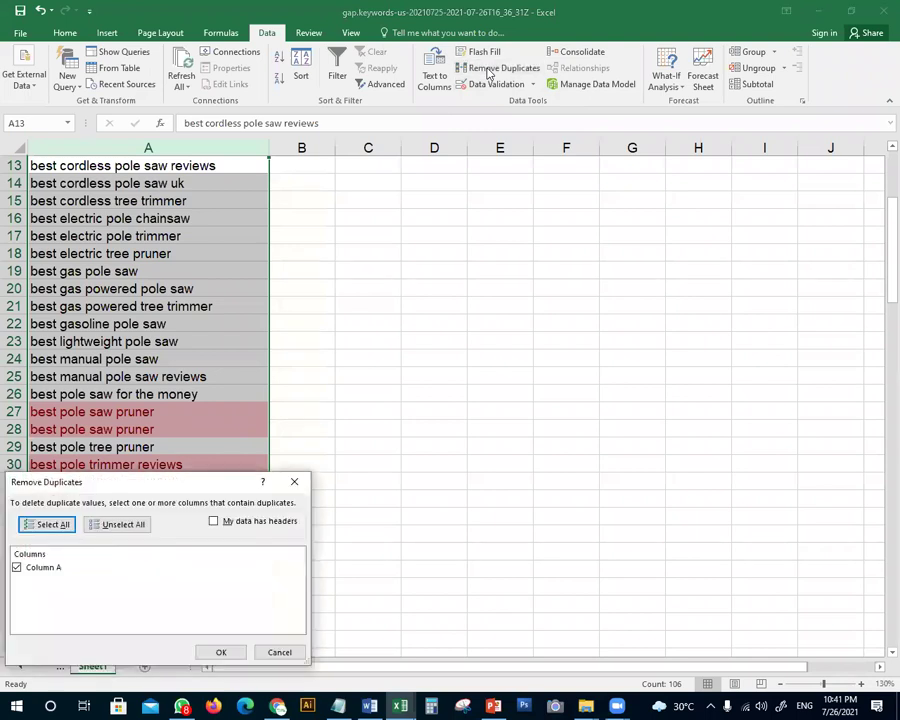
pyautogui.click(215, 653)
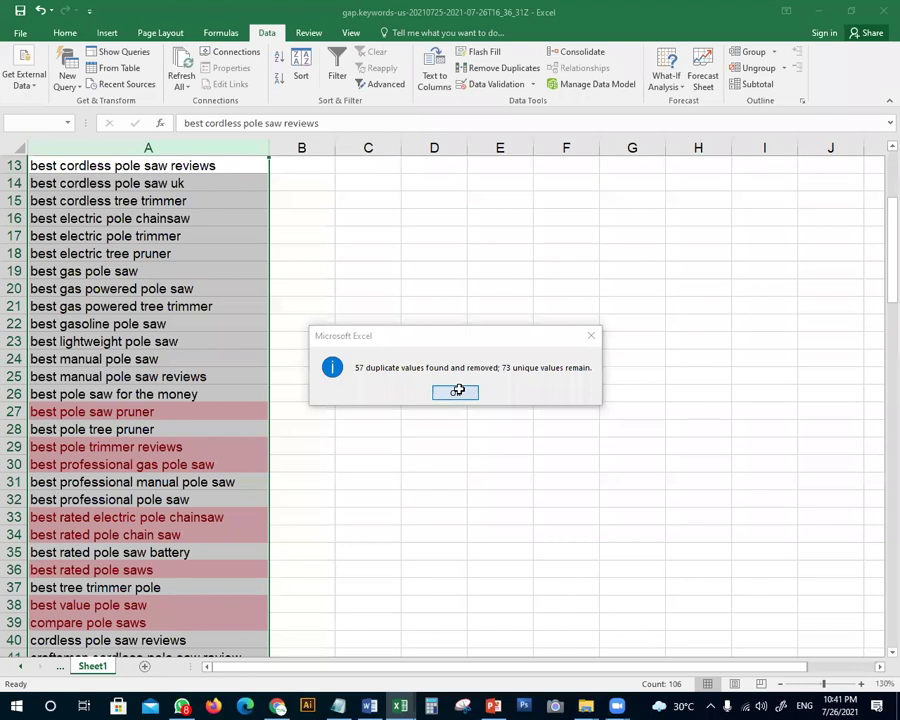
pyautogui.click(457, 390)
pyautogui.click(438, 450)
# Review the cleaned keyword list from start to end, including the how-to keywords, and switch to the Keyword Research Hack presentation in PowerPoint
pyautogui.scroll(-12, 416, 498)
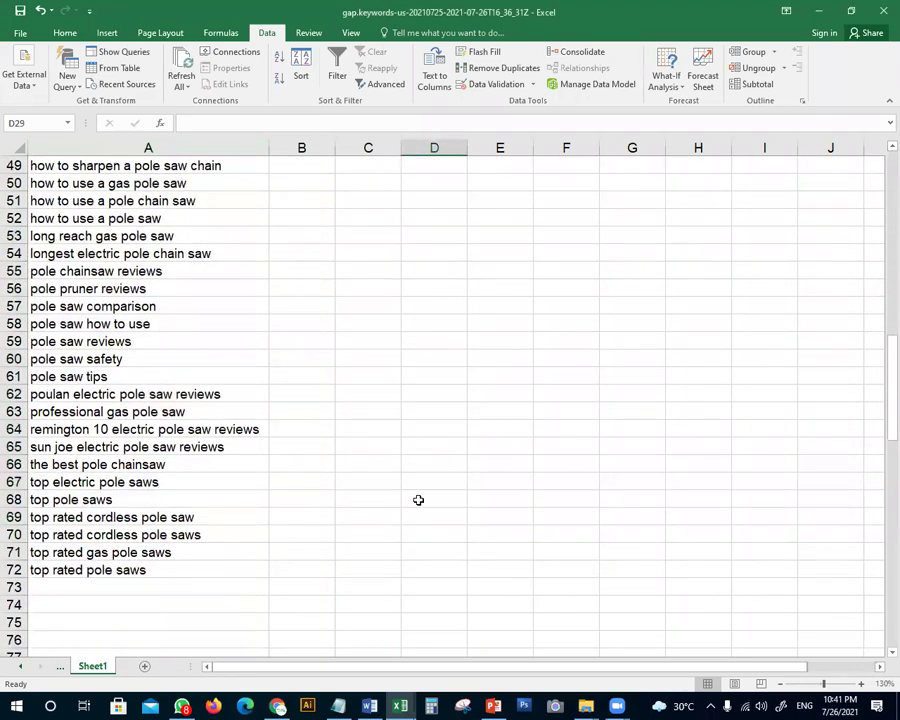
pyautogui.scroll(16, 343, 401)
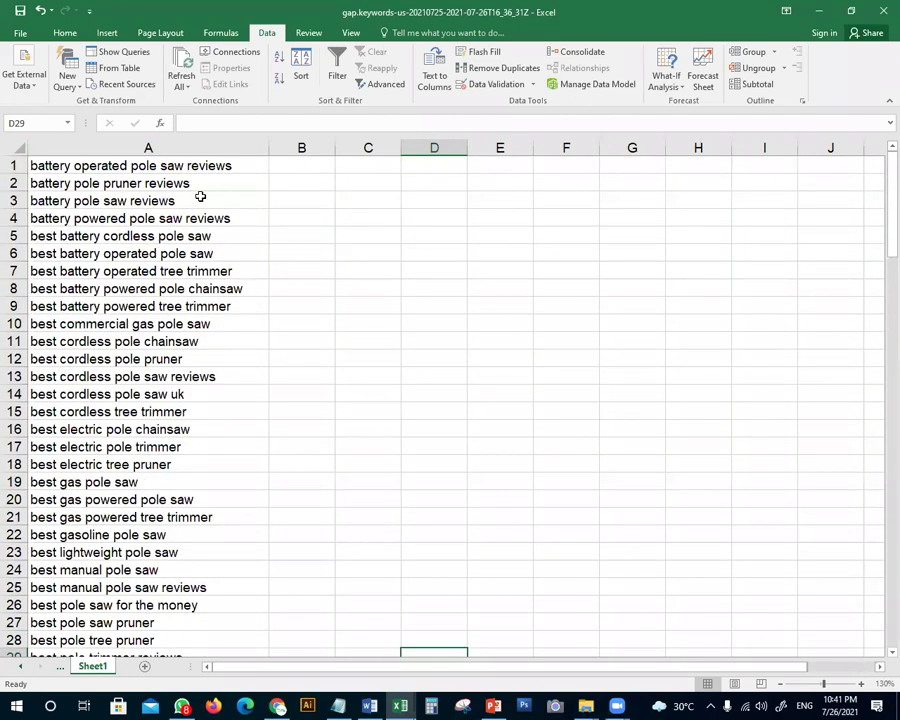
pyautogui.click(235, 166)
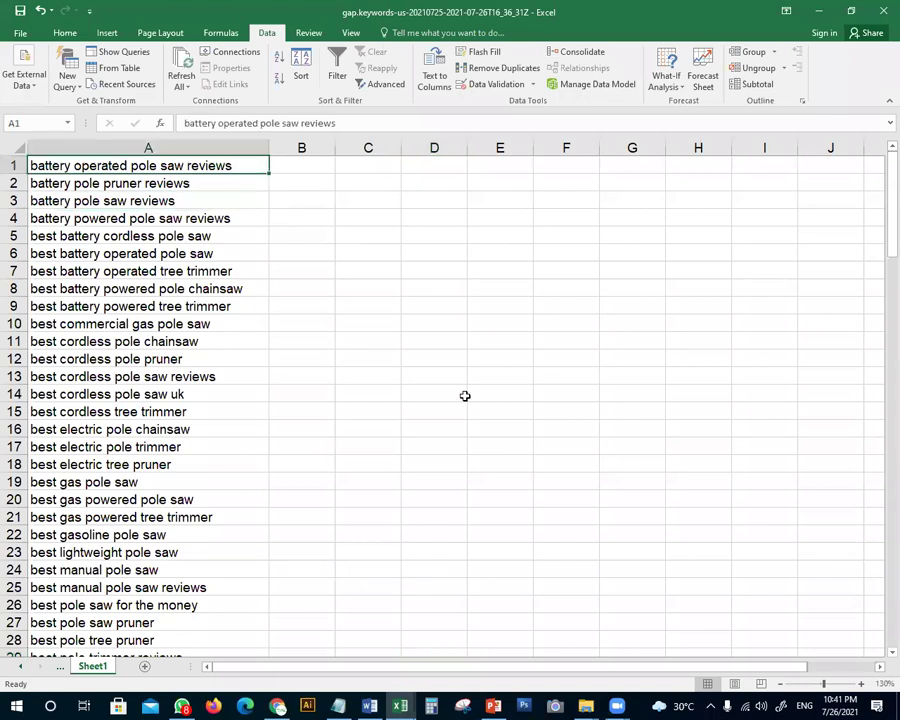
pyautogui.scroll(-13, 277, 454)
pyautogui.scroll(1, 276, 454)
pyautogui.scroll(-7, 276, 454)
pyautogui.scroll(2, 72, 420)
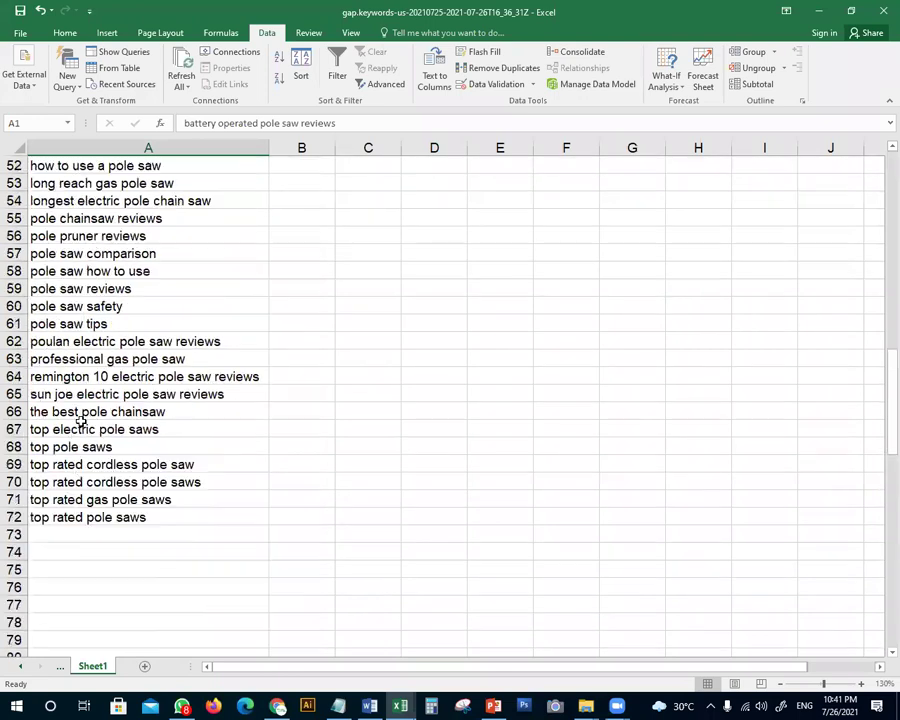
pyautogui.scroll(8, 75, 418)
pyautogui.scroll(-3, 62, 413)
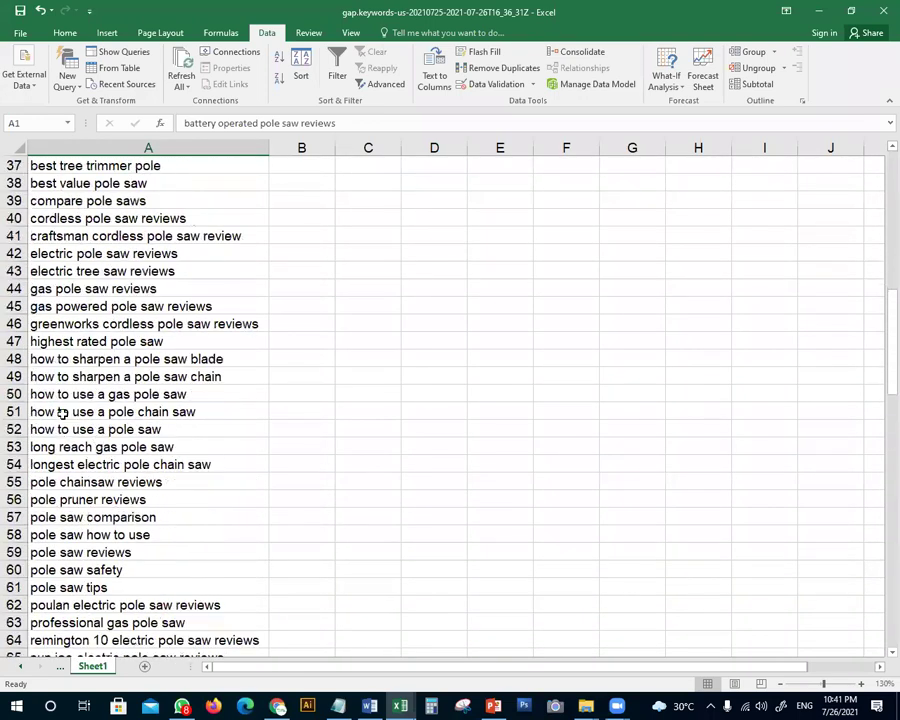
pyautogui.moveTo(70, 358); pyautogui.dragTo(158, 450)
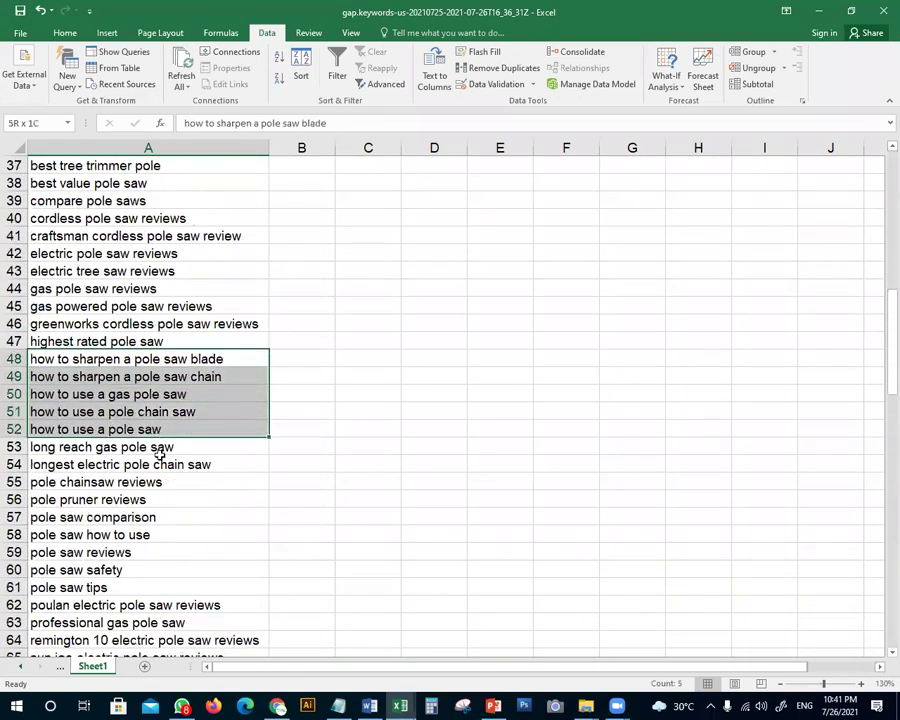
pyautogui.scroll(-3, 155, 480)
pyautogui.click(130, 481)
pyautogui.scroll(-2, 211, 553)
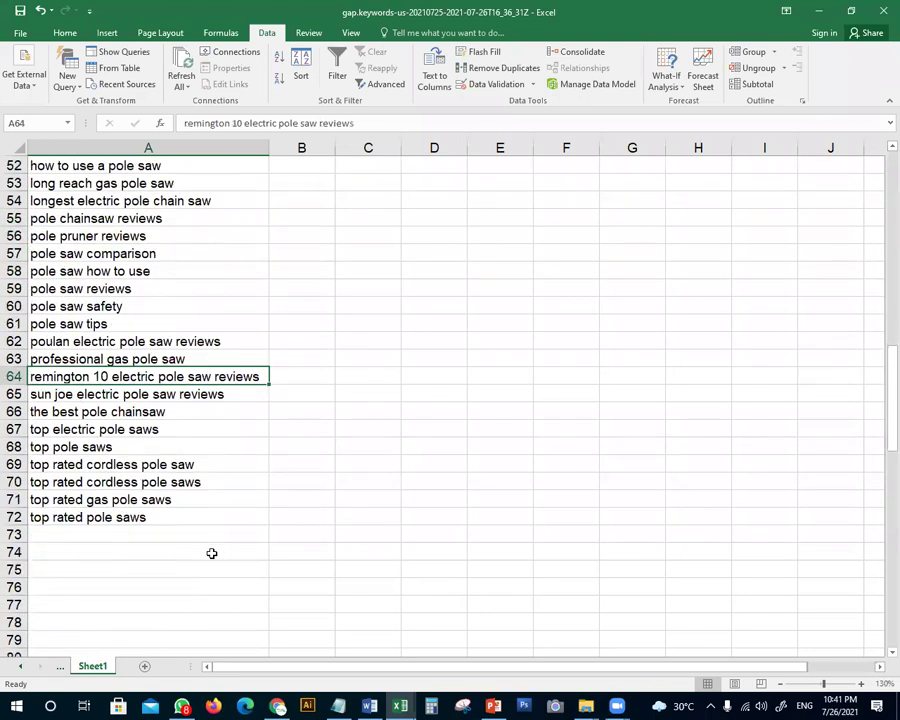
pyautogui.scroll(17, 211, 553)
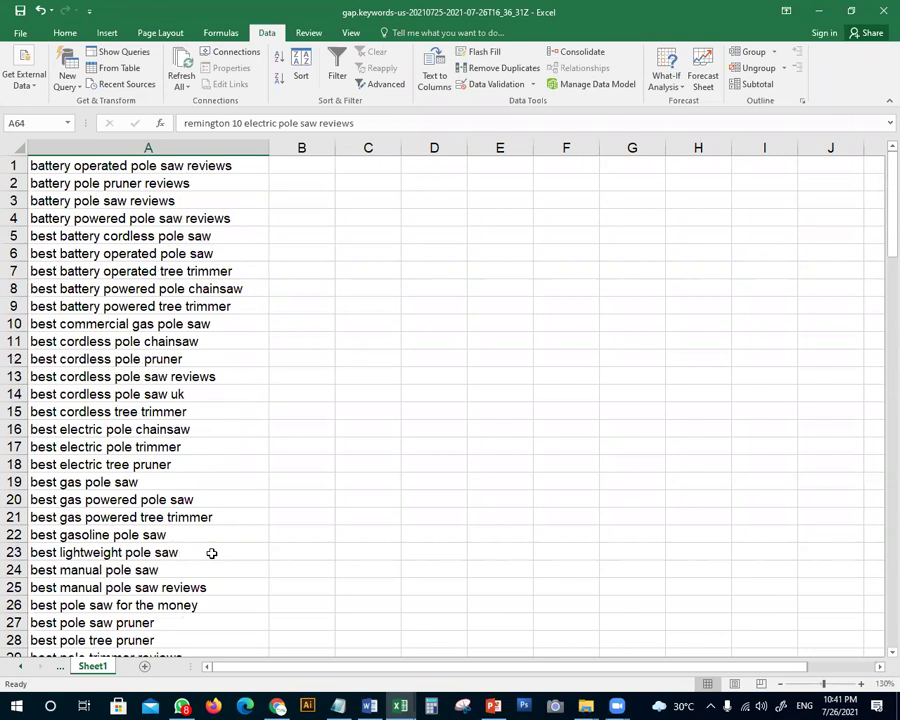
pyautogui.click(493, 706)
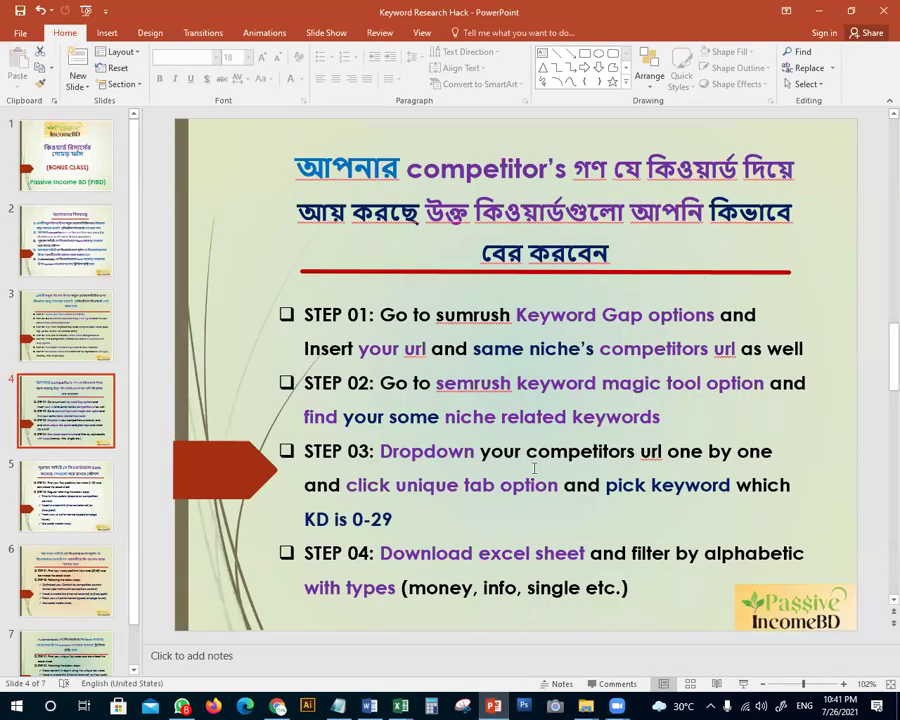
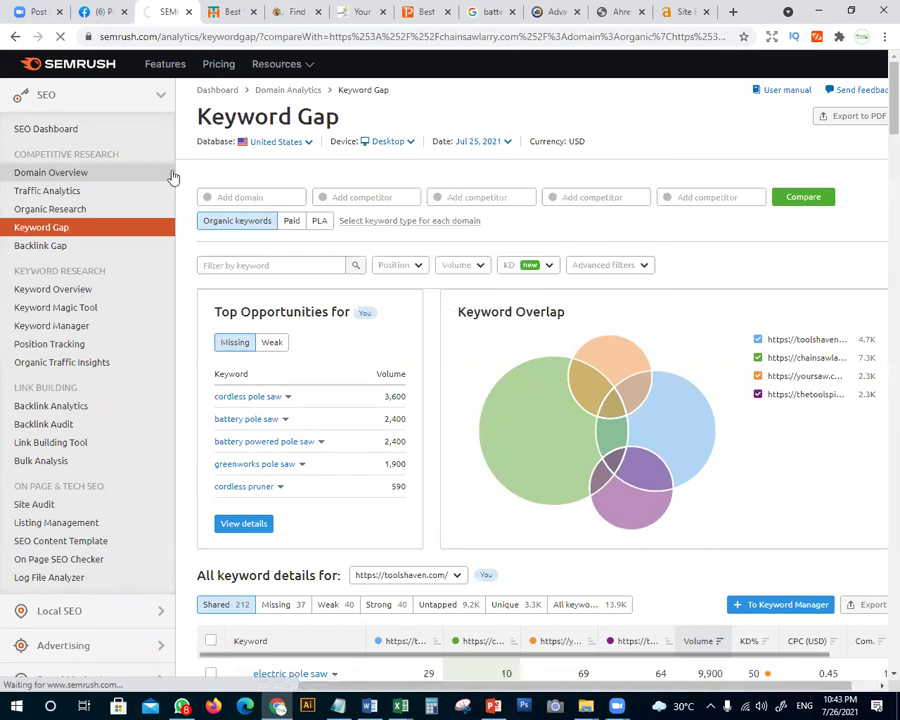
# Open luggagy.com in a new browser tab
pyautogui.click(731, 11)
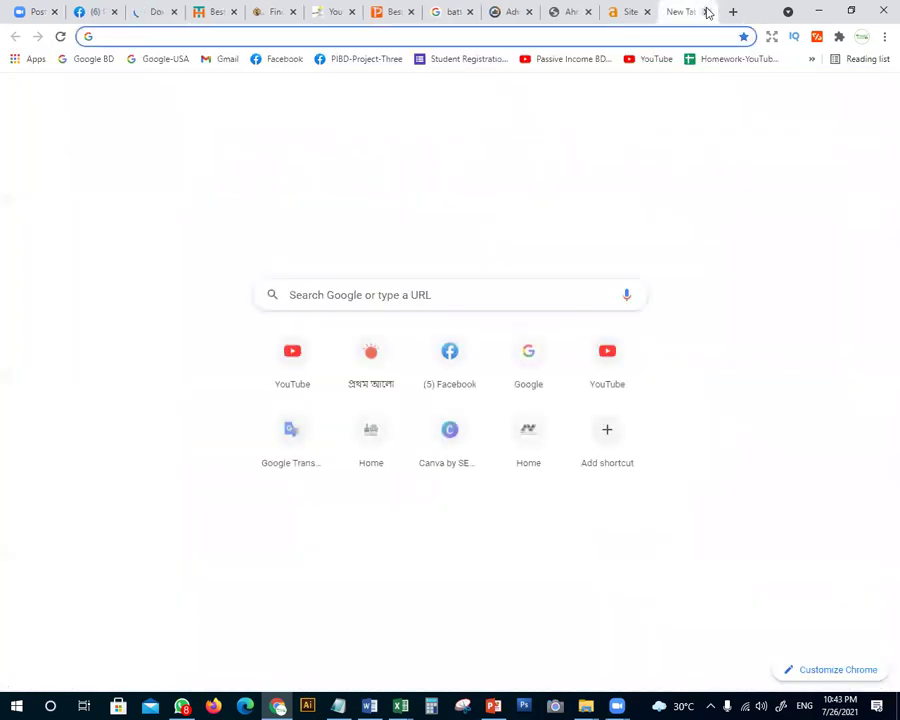
pyautogui.write('lugga')
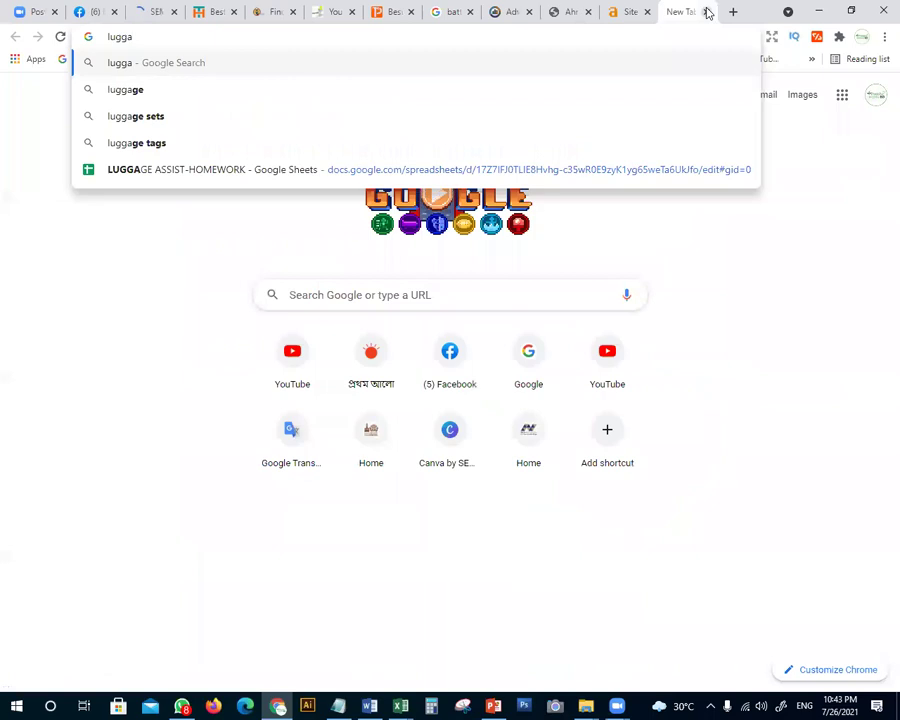
pyautogui.press('BackSpace')
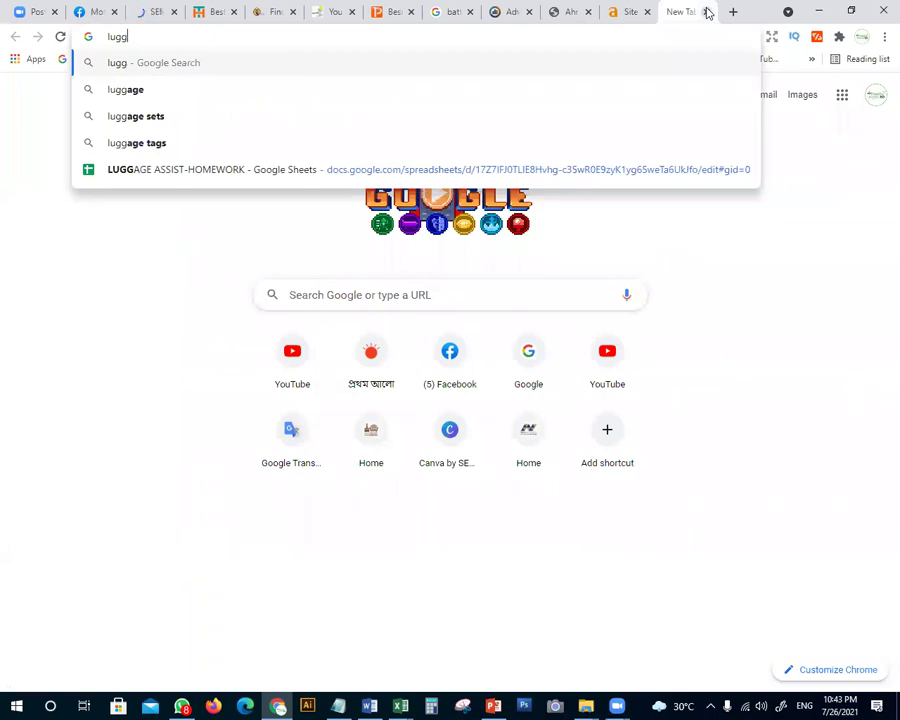
pyautogui.write('e')
pyautogui.press('BackSpace')
pyautogui.write('agy.com')
pyautogui.press('Return')
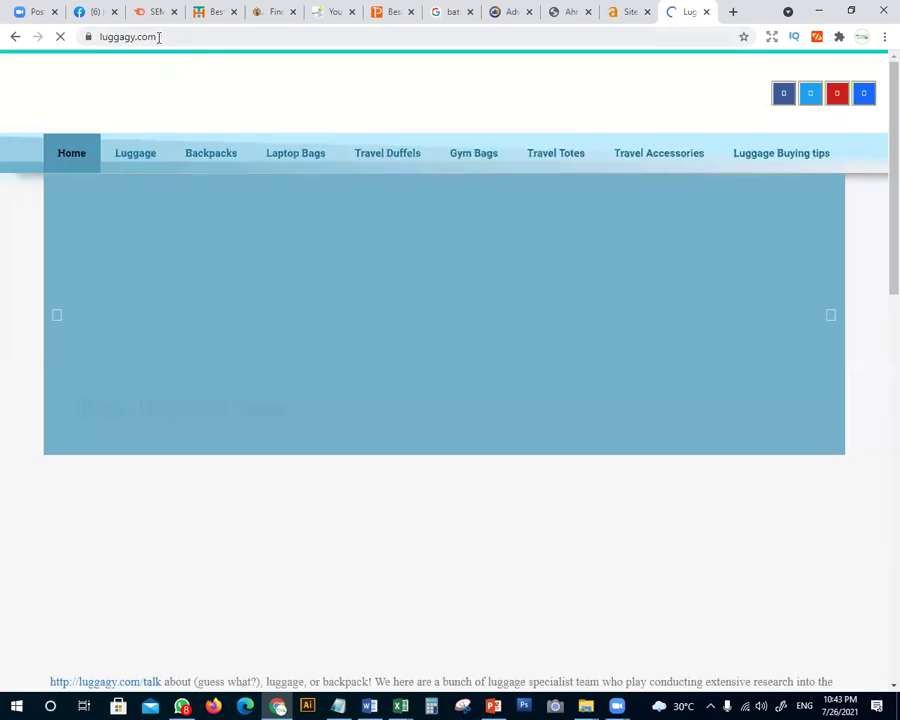
pyautogui.click(150, 36)
pyautogui.click(102, 38)
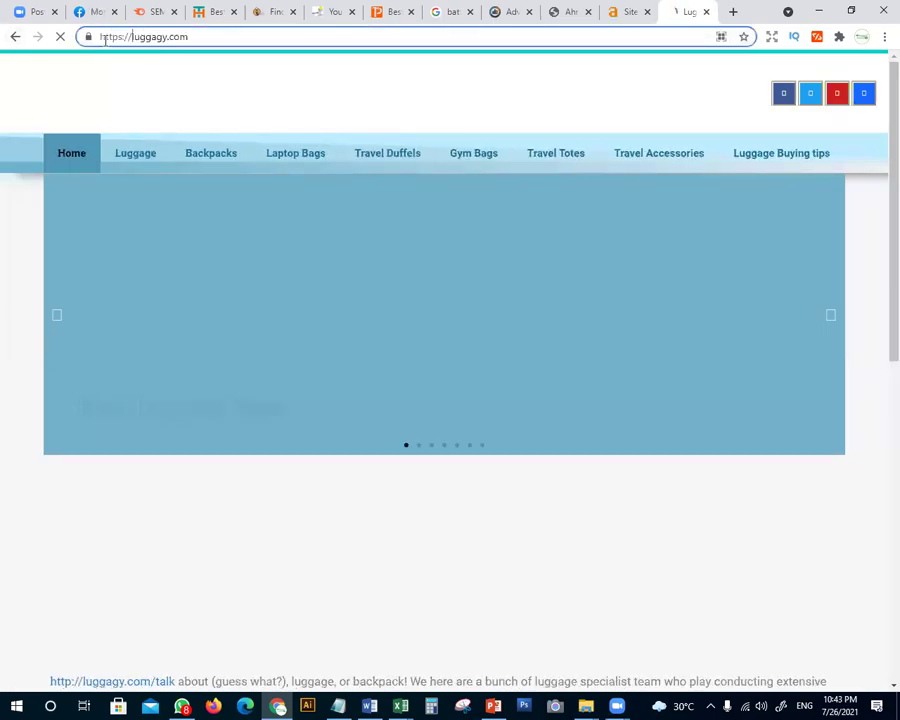
pyautogui.moveTo(203, 38); pyautogui.dragTo(5, 30)
pyautogui.hotkey('ctrl', 'c')
pyautogui.press('BackSpace')
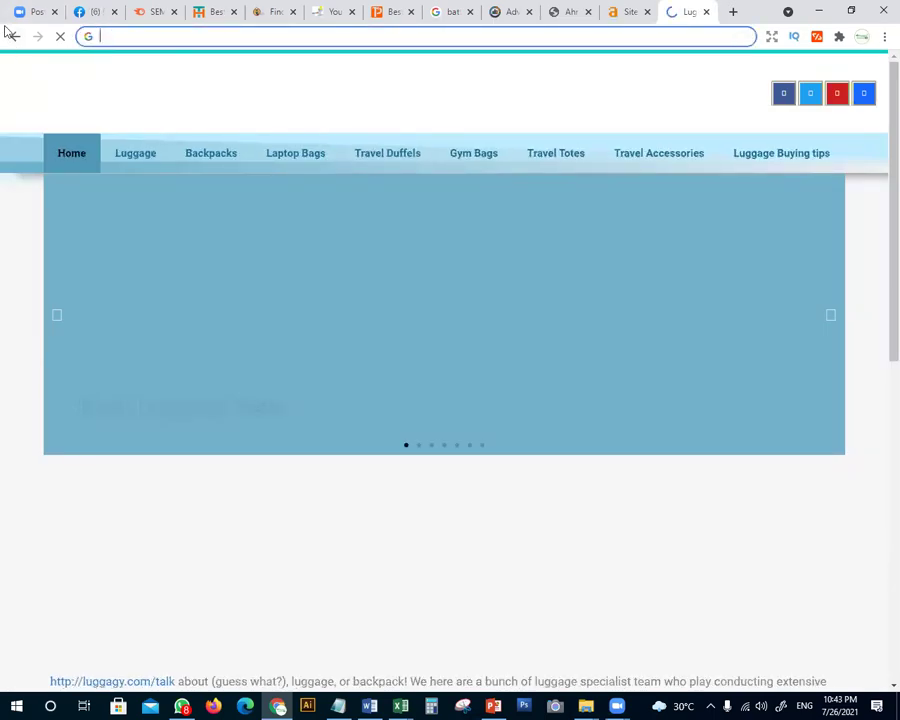
pyautogui.write('st')
pyautogui.press('BackSpace')
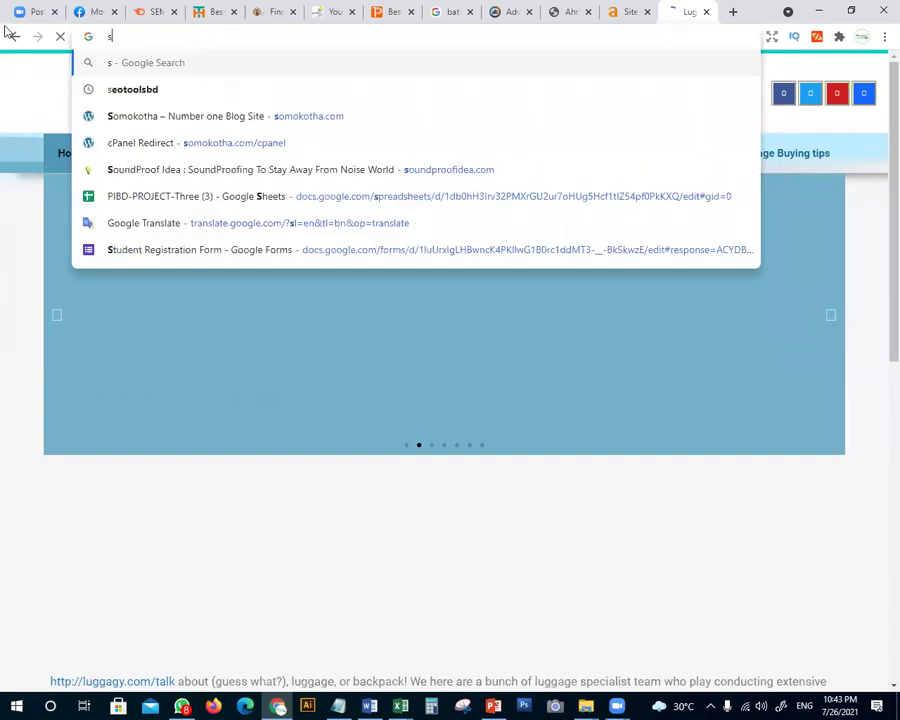
pyautogui.write('ite:')
pyautogui.hotkey('ctrl', 'v')
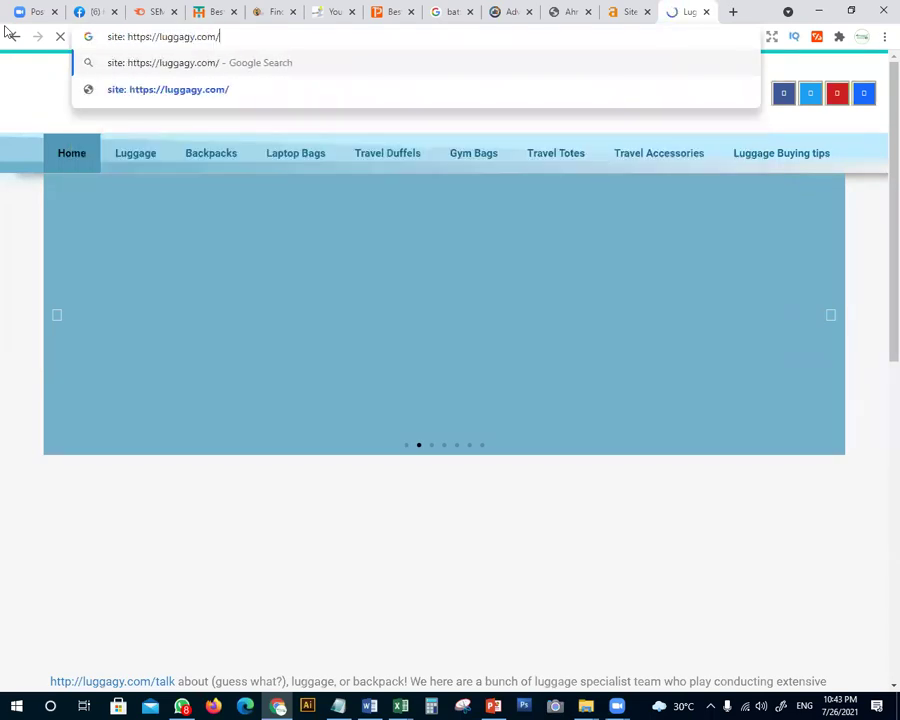
pyautogui.press('Return')
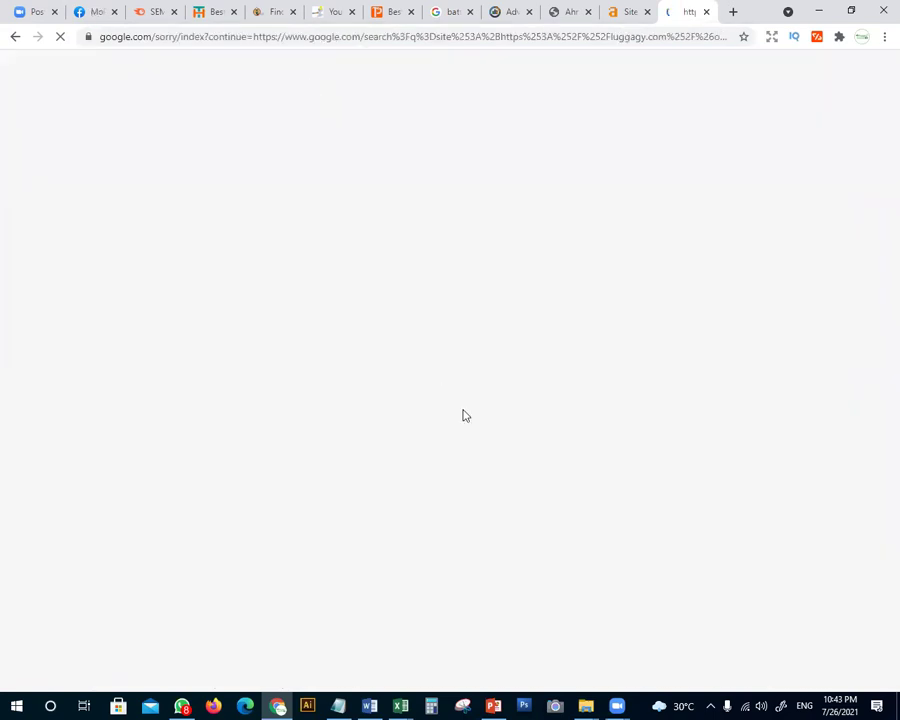
pyautogui.click(157, 8)
pyautogui.click(349, 94)
pyautogui.hotkey('ctrl', 'a')
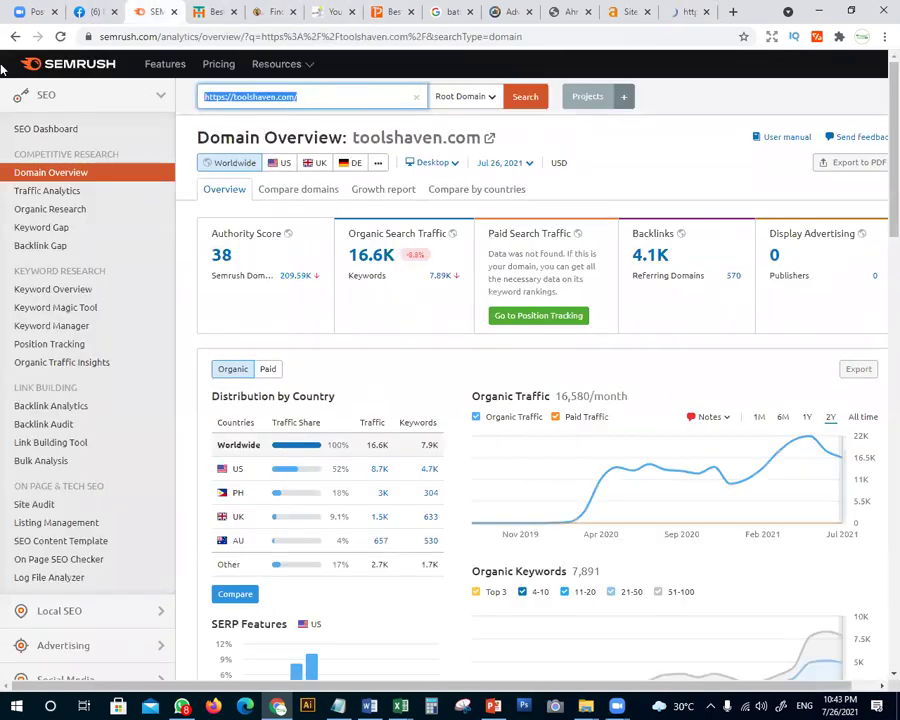
pyautogui.hotkey('ctrl', 'v')
pyautogui.click(525, 96)
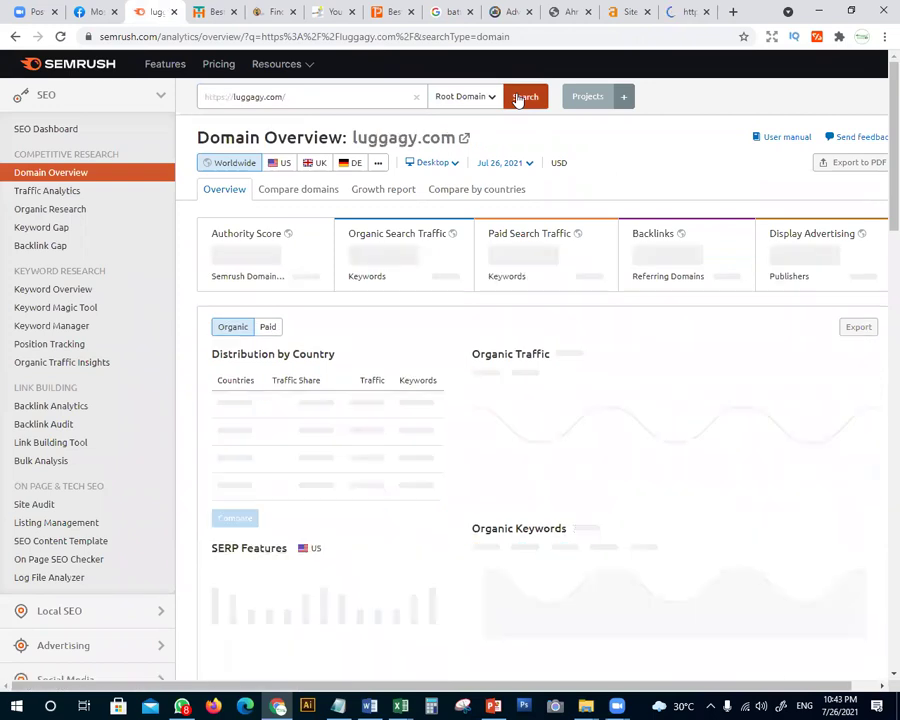
# Review the luggagy.com Domain Overview, from organic traffic and keywords through advertising research and backlinks
pyautogui.scroll(-4, 627, 557)
pyautogui.scroll(4, 627, 558)
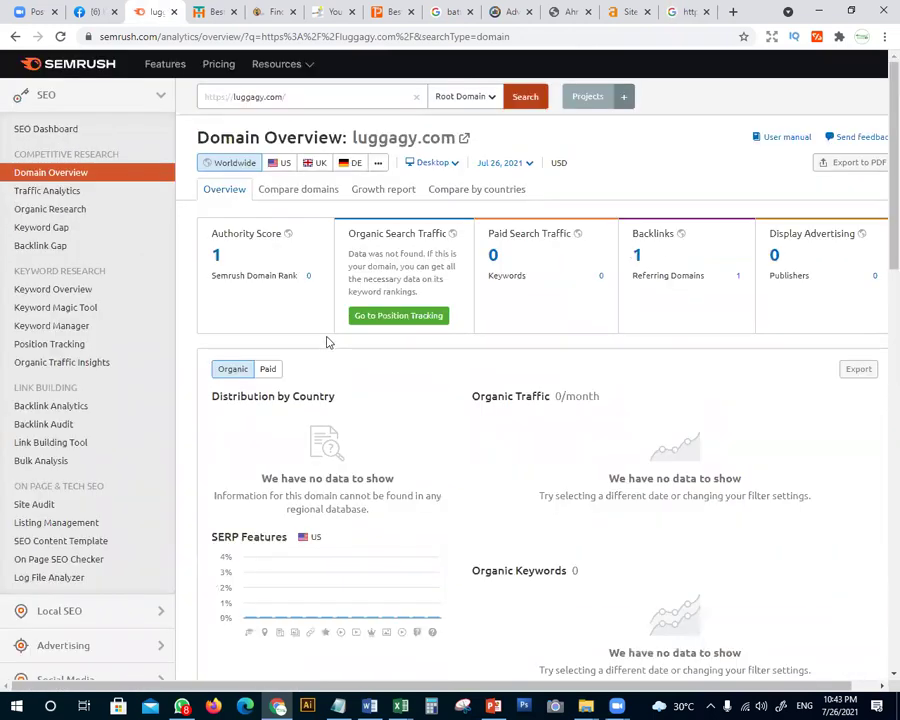
pyautogui.scroll(-7, 697, 398)
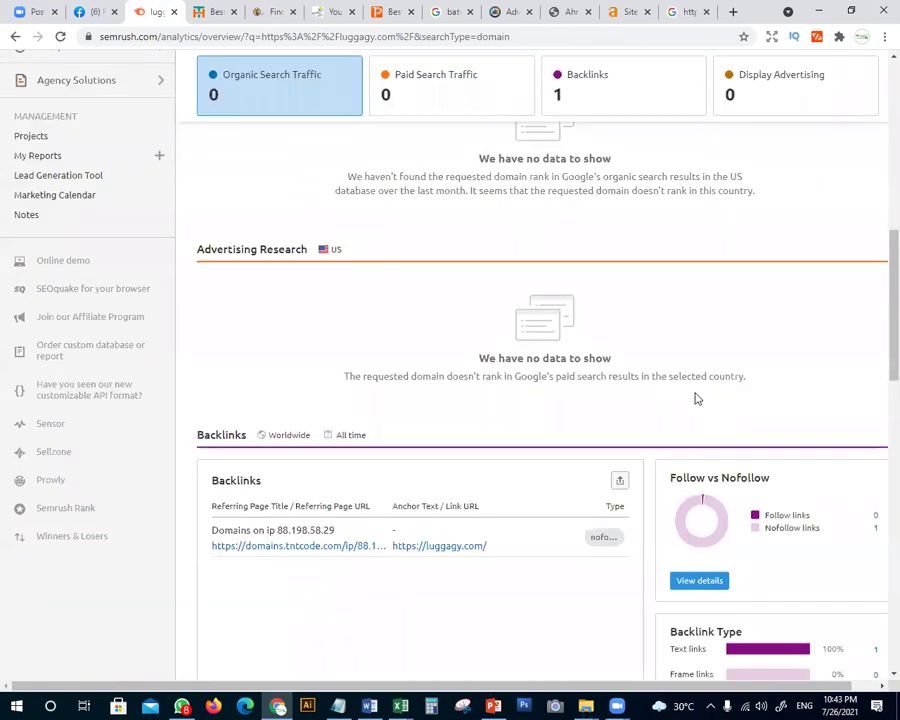
pyautogui.scroll(7, 697, 398)
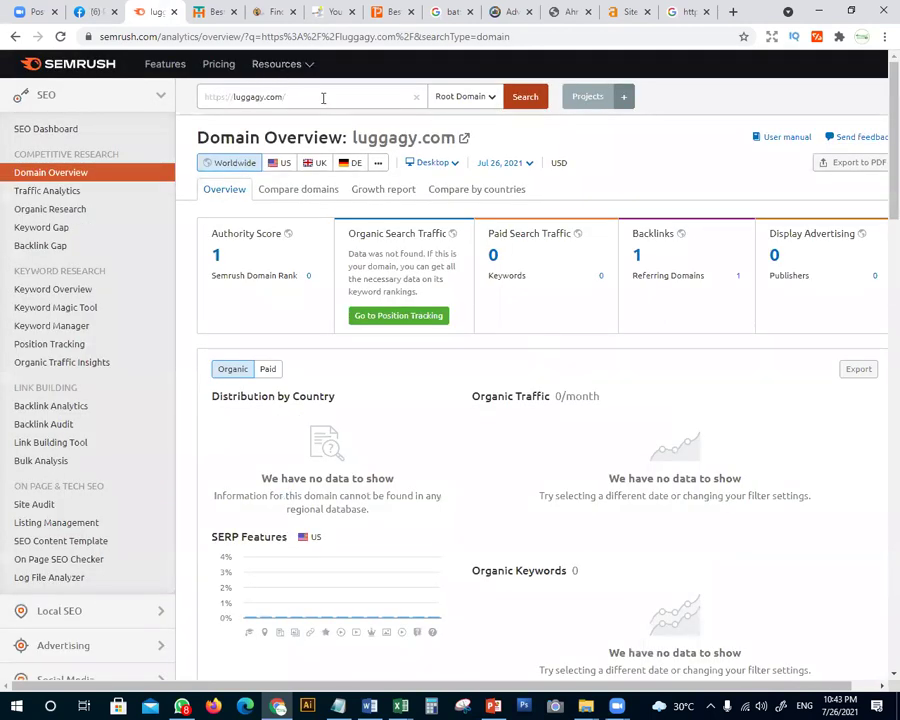
# Search Google for backpackcube in a new browser tab and open the backpackcube.com site
pyautogui.click(733, 12)
pyautogui.write('ba')
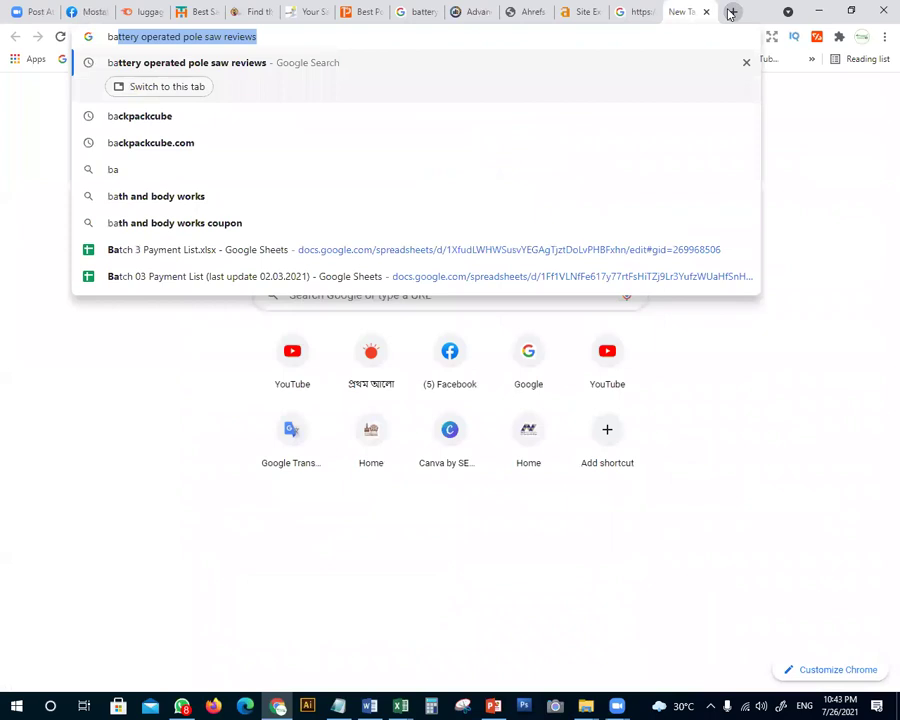
pyautogui.write('ck')
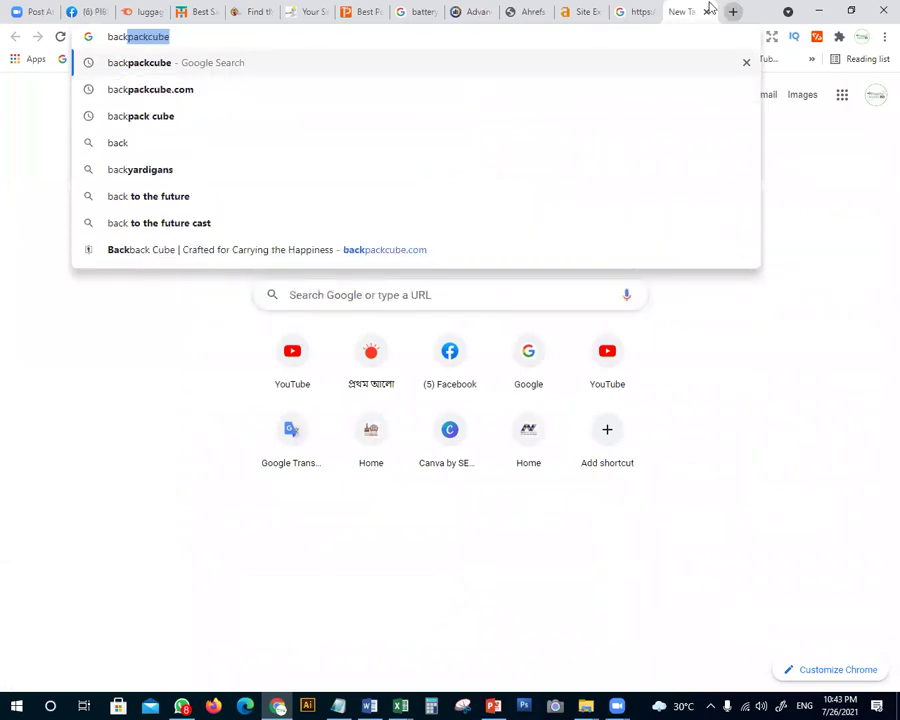
pyautogui.press('Return')
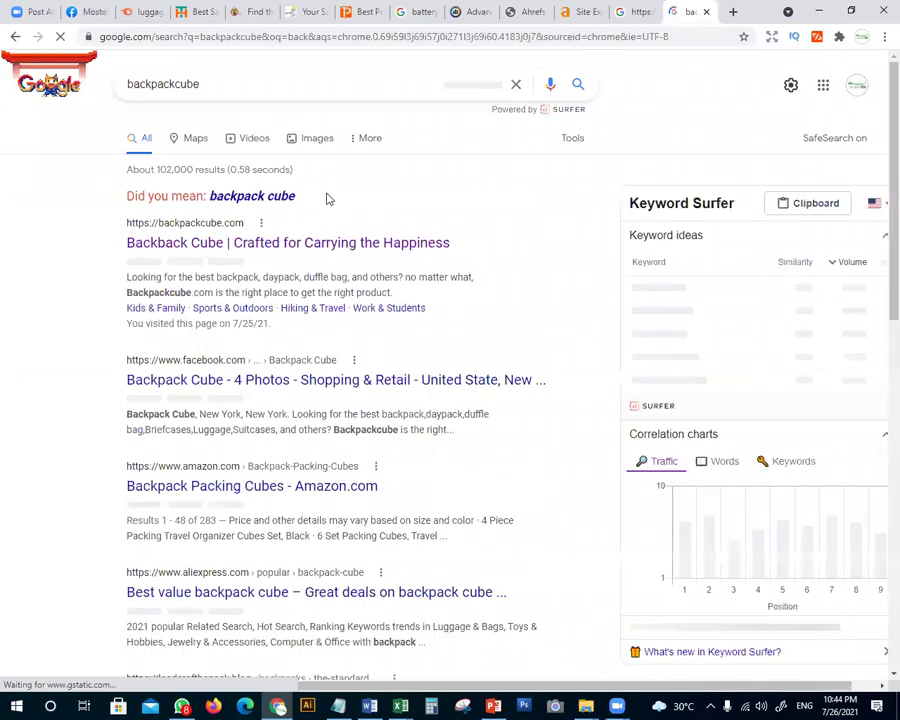
pyautogui.click(272, 252)
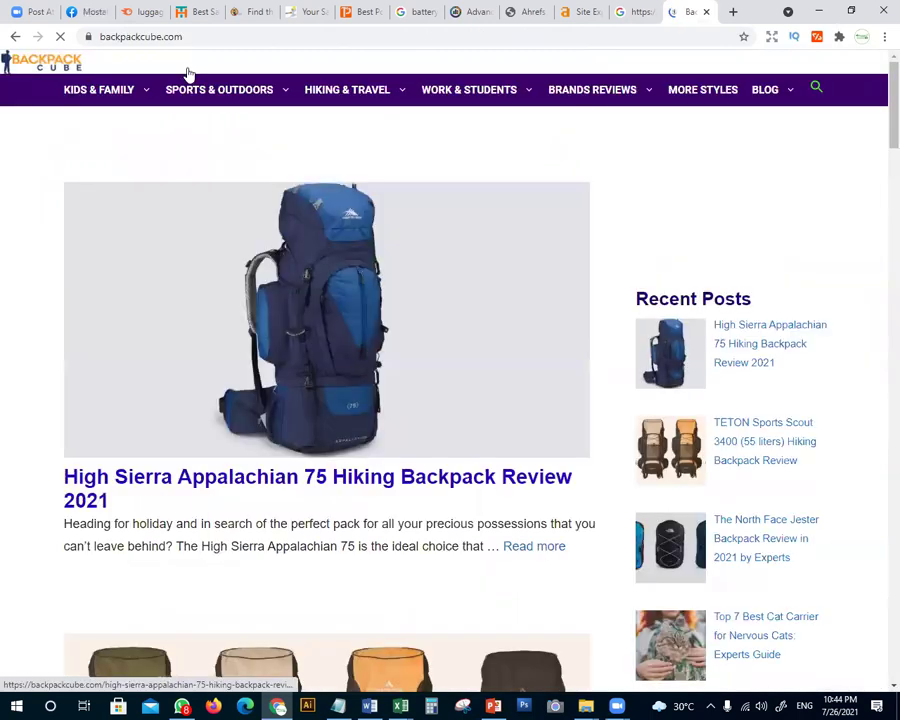
pyautogui.click(205, 36)
pyautogui.hotkey('ctrl', 'c')
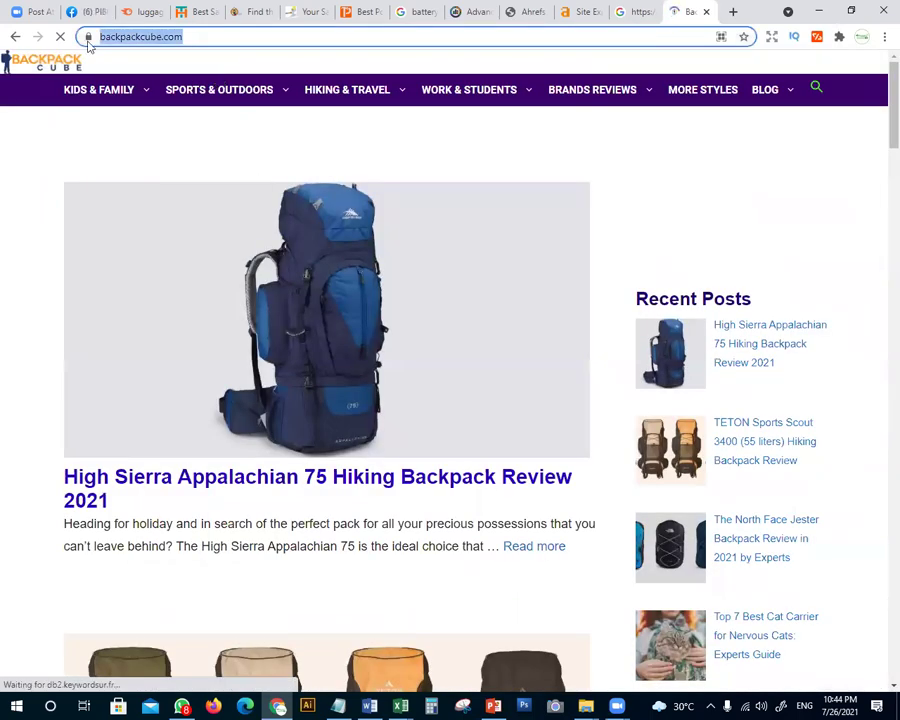
pyautogui.click(92, 11)
pyautogui.click(143, 11)
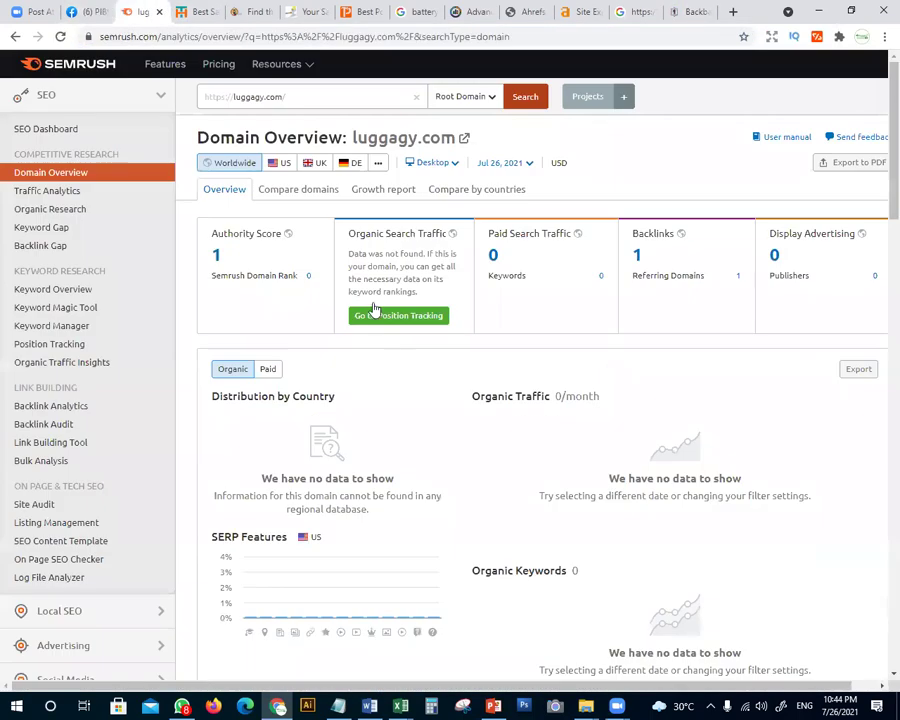
pyautogui.click(306, 96)
pyautogui.moveTo(347, 97); pyautogui.dragTo(170, 102)
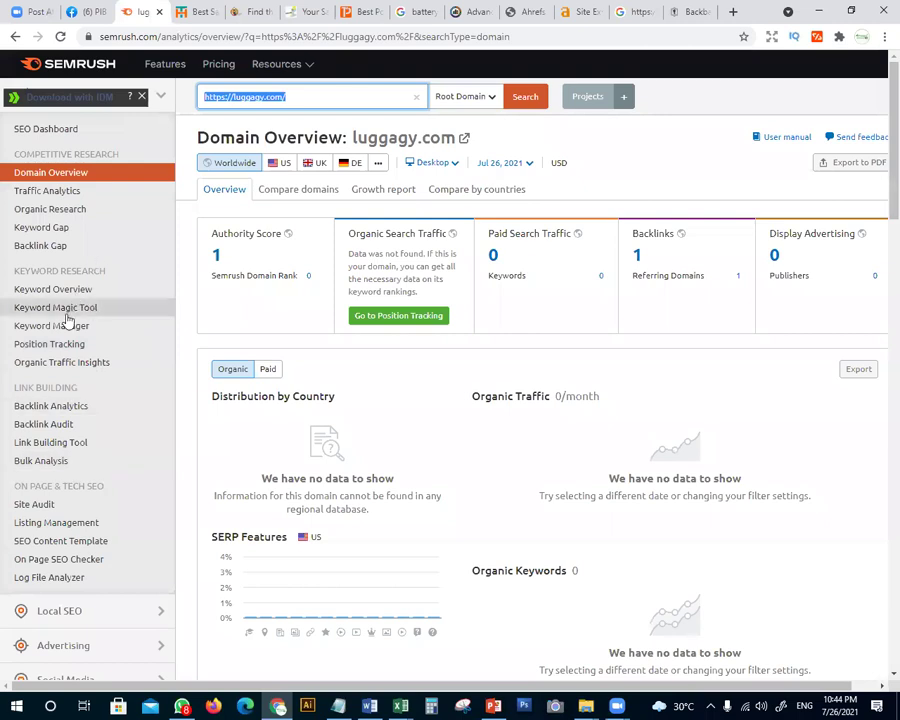
pyautogui.hotkey('ctrl', 'v')
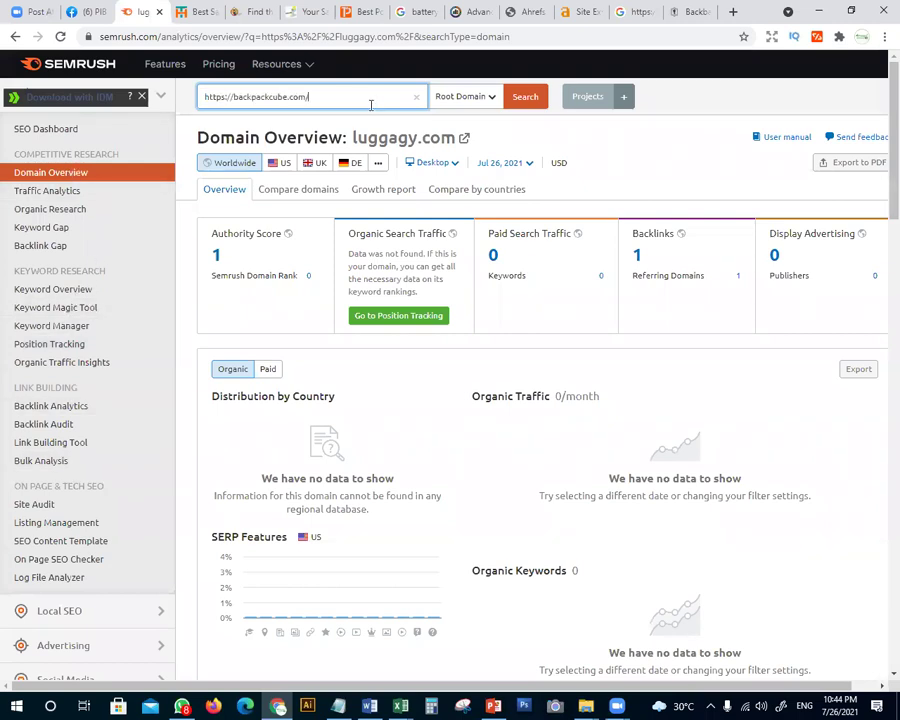
pyautogui.click(524, 97)
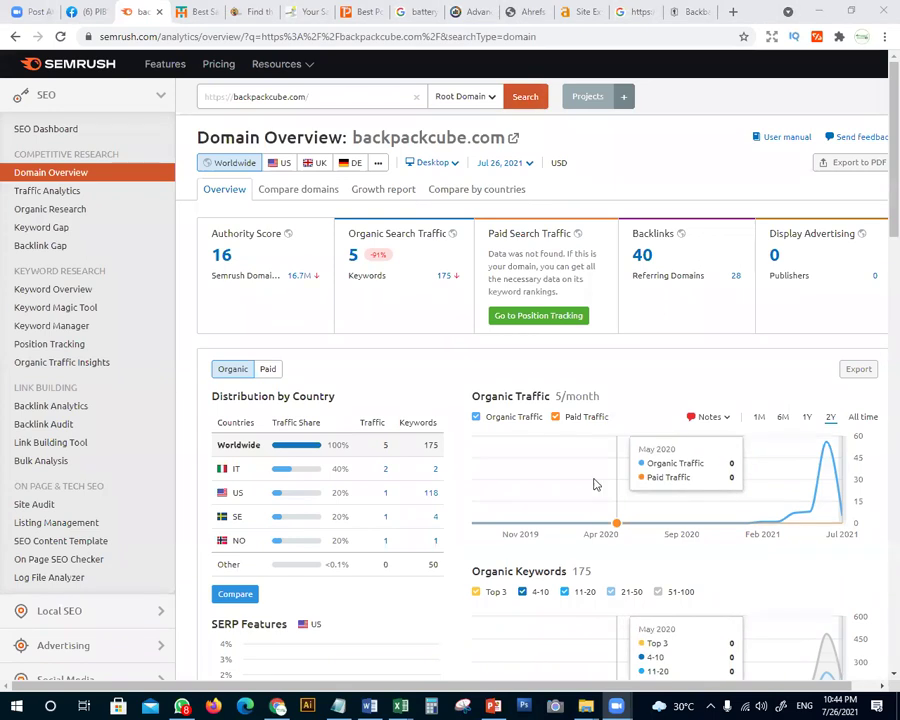
# Open the full US top organic keywords report for backpackcube.com and review the keyword positions, volumes and difficulty
pyautogui.scroll(-1, 570, 484)
pyautogui.scroll(-4, 738, 240)
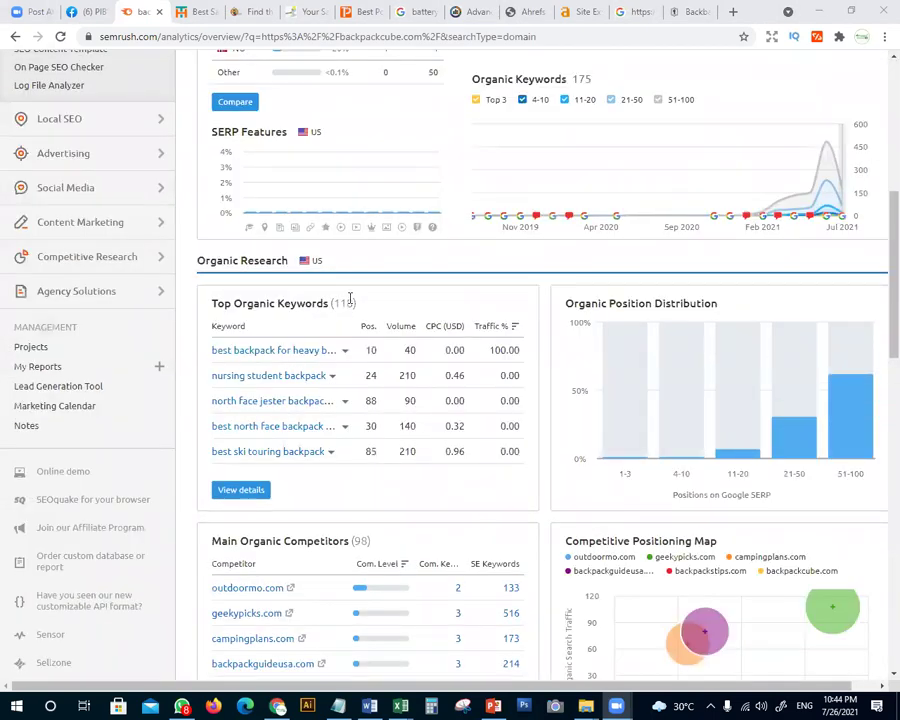
pyautogui.click(250, 492)
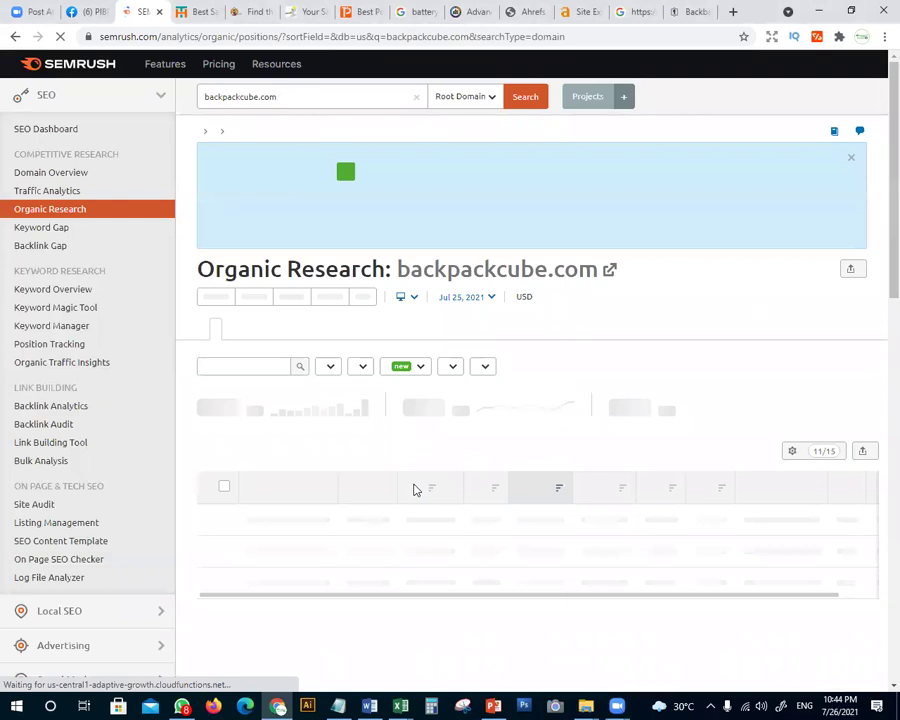
pyautogui.scroll(-3, 576, 307)
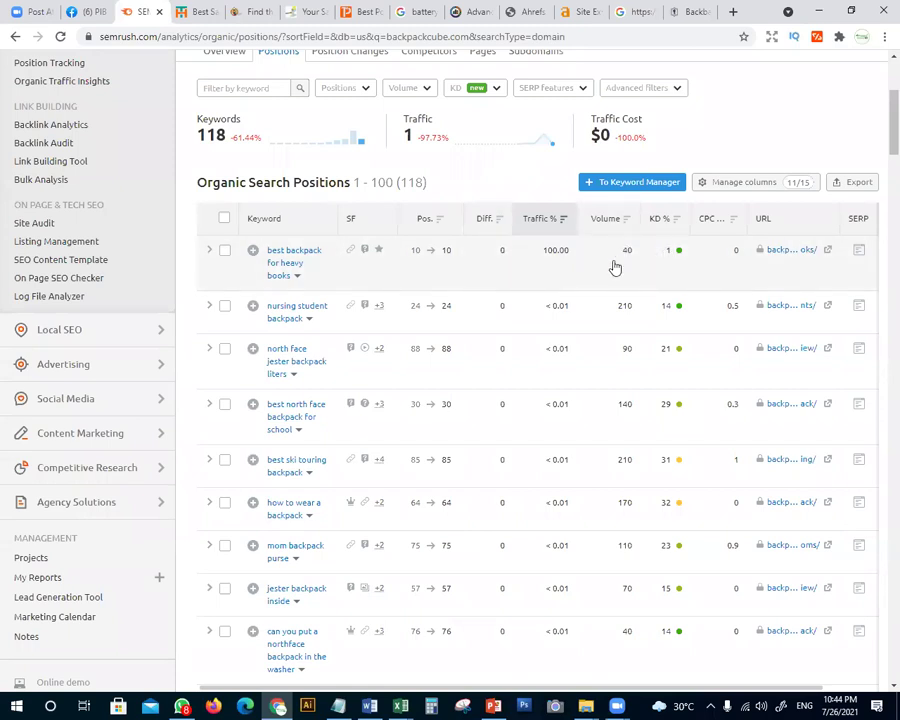
pyautogui.scroll(-3, 395, 320)
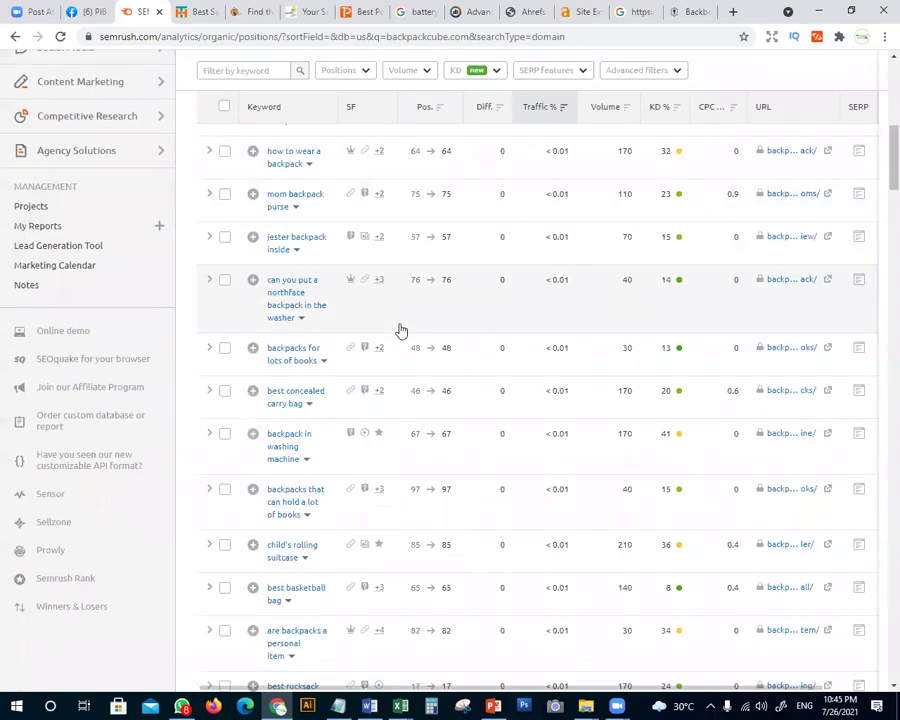
pyautogui.scroll(6, 400, 323)
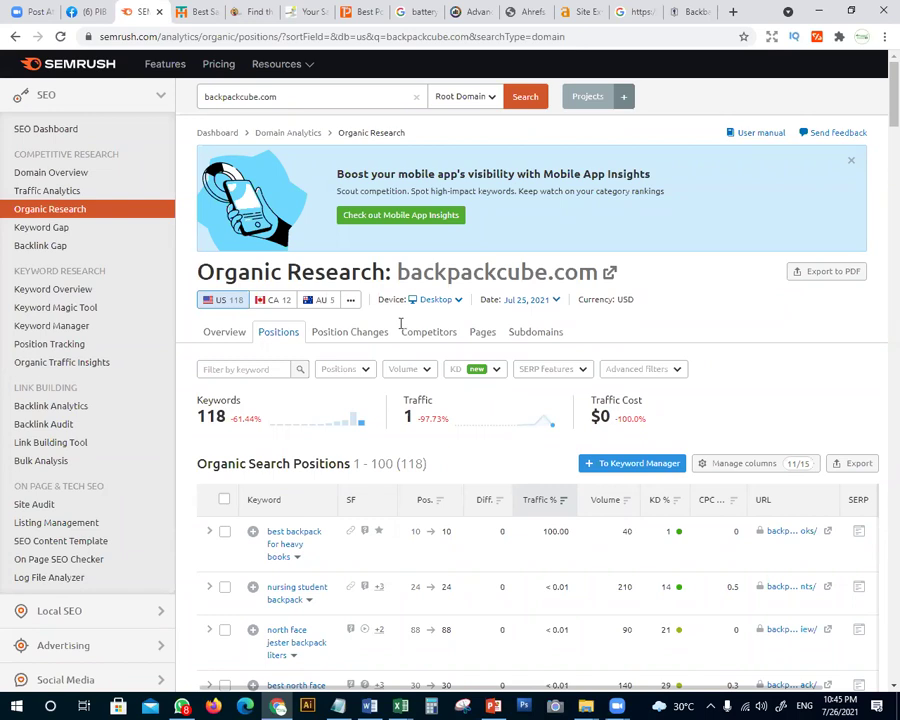
pyautogui.scroll(-2, 400, 323)
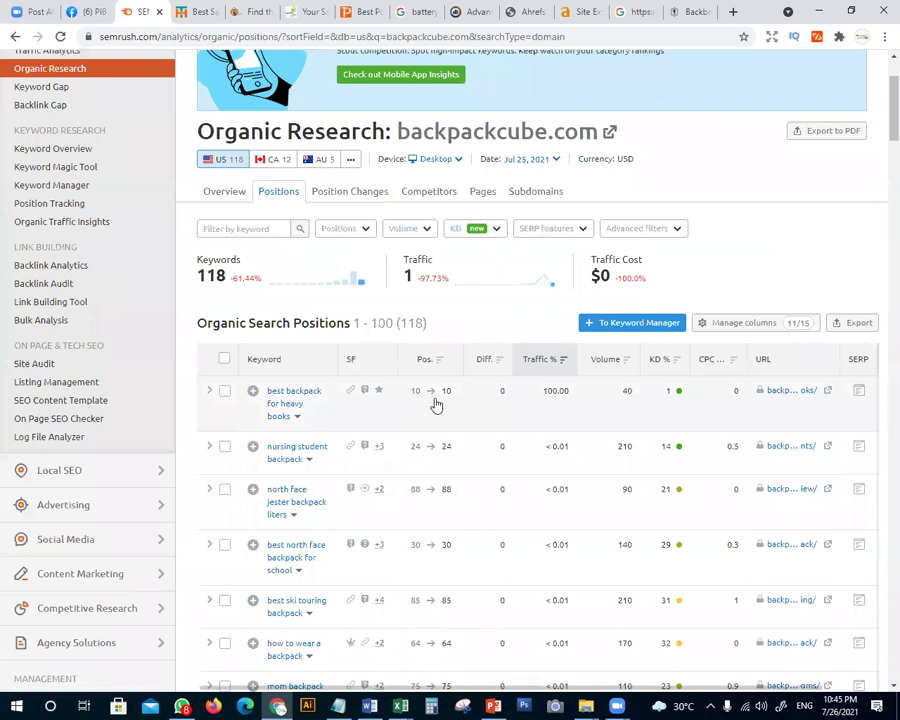
# Open the details of "best backpack for heavy books" and paste the teachersarethebest.com result link into a new Notepad document
pyautogui.click(293, 416)
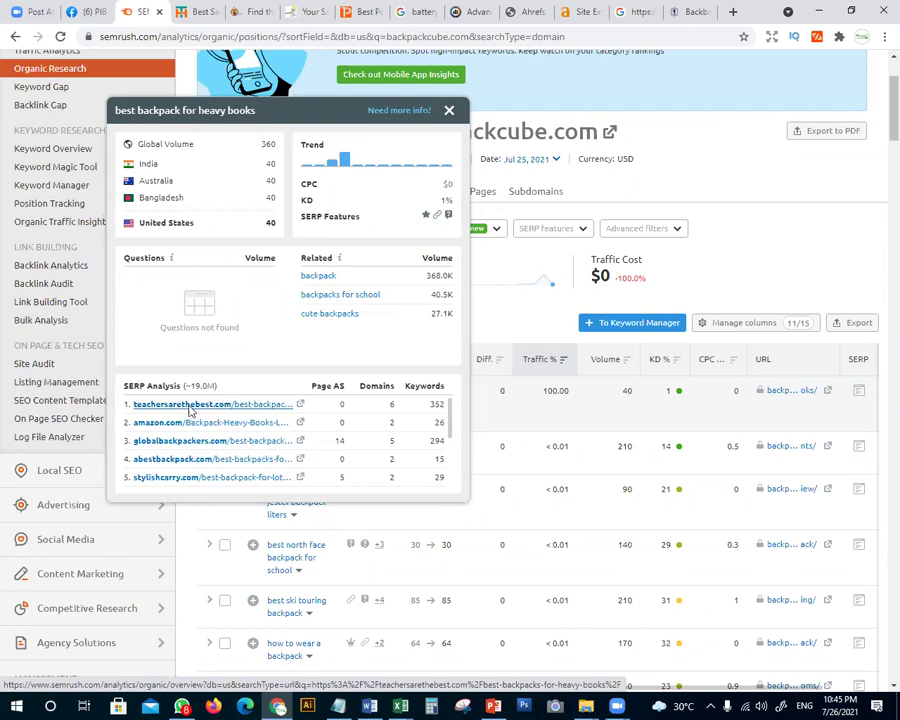
pyautogui.rightClick(210, 407)
pyautogui.click(253, 490)
pyautogui.press('super+r')
pyautogui.write('notepad')
pyautogui.press('Return')
pyautogui.hotkey('ctrl', 'v')
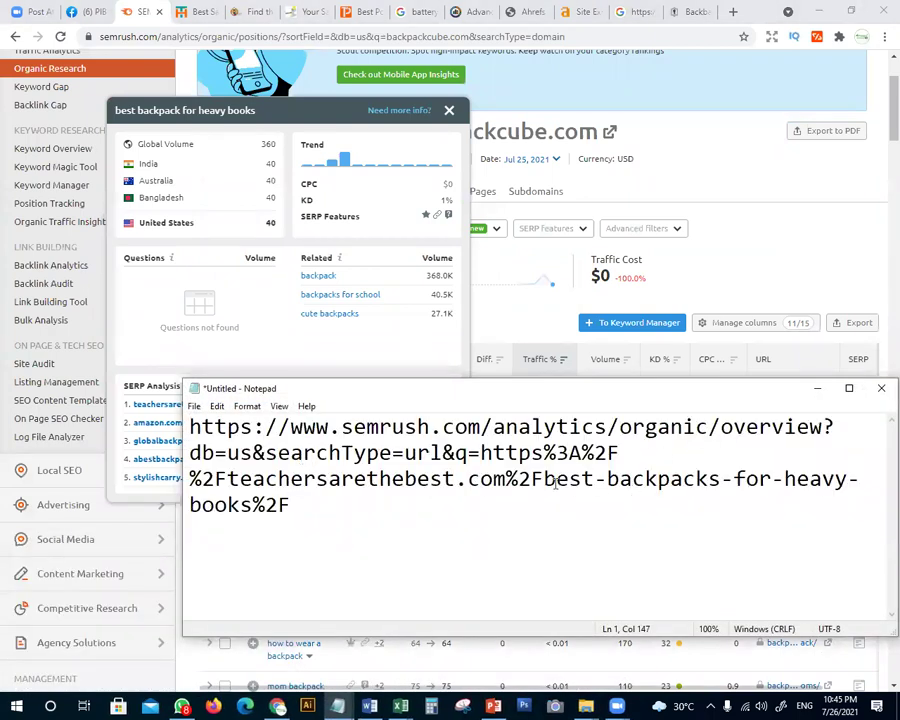
# Trim the pasted link to teachersarethebest.com by deleting the Semrush prefix and moving the page path six lines down
pyautogui.click(229, 478)
pyautogui.hotkey('ctrl', 'shift', 'Home')
pyautogui.press('BackSpace')
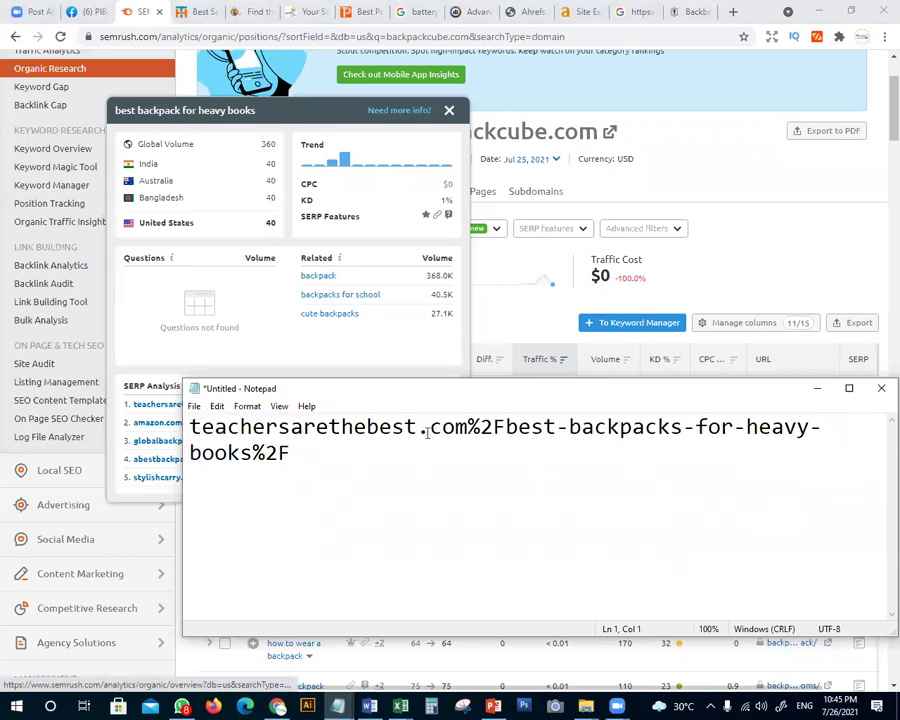
pyautogui.click(466, 427)
pyautogui.press('Return')
pyautogui.press('Return')
pyautogui.press('Return')
pyautogui.press('Return')
pyautogui.press('Return')
pyautogui.press('Return')
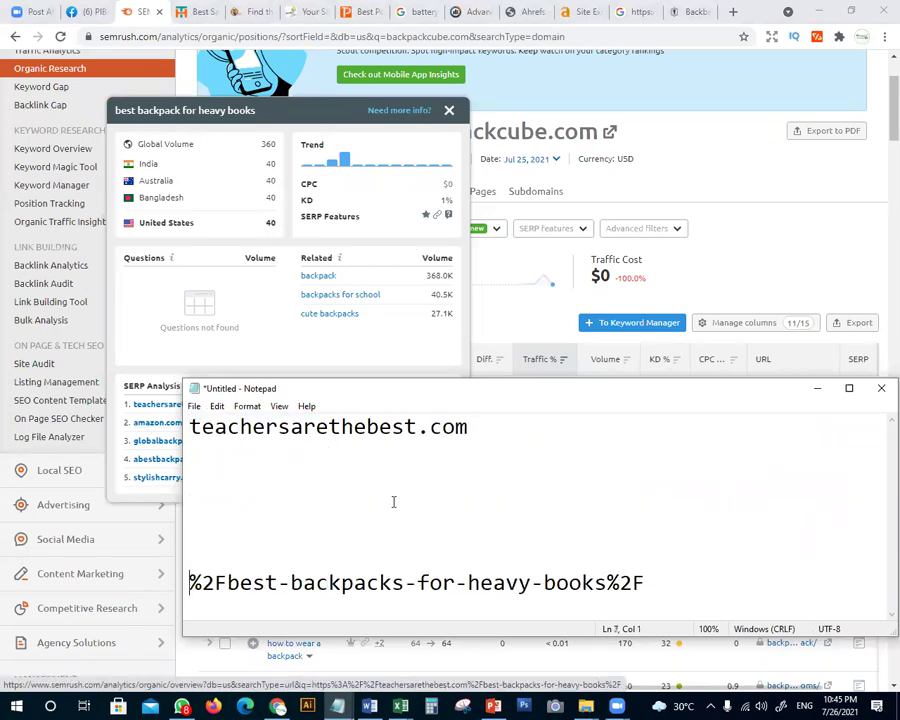
# Copy the globalbackpackers.com result link from the SERP Analysis and paste it below the first domain in Notepad
pyautogui.click(817, 388)
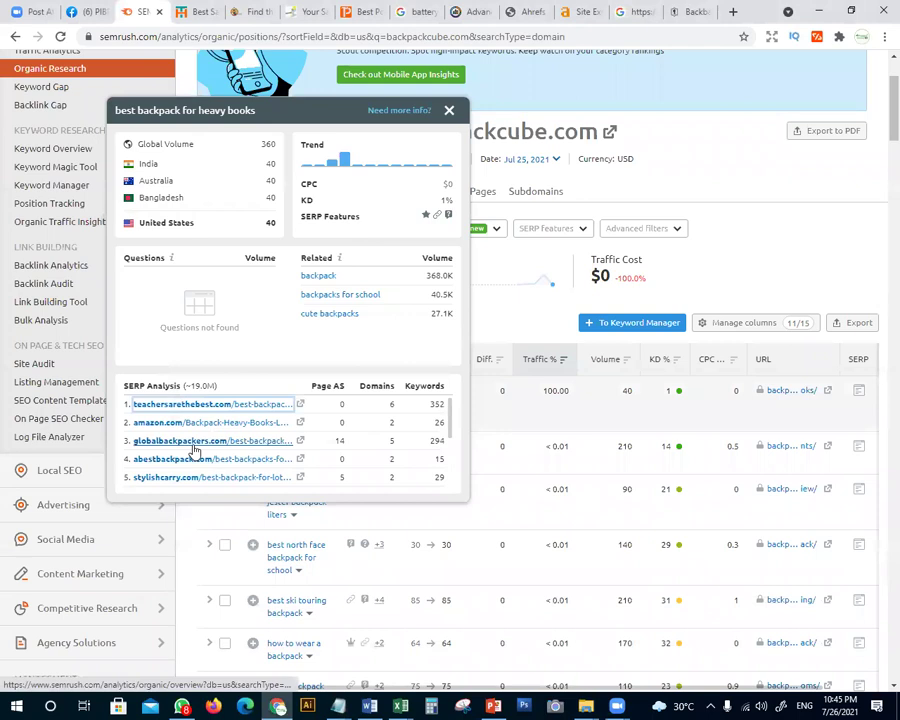
pyautogui.rightClick(195, 452)
pyautogui.click(246, 526)
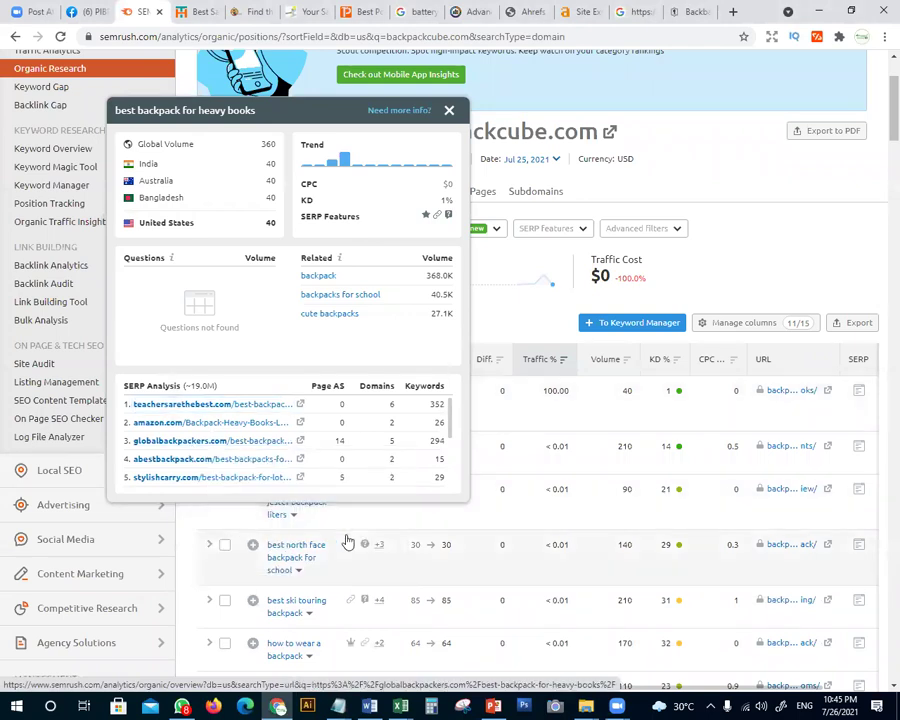
pyautogui.hotkey('alt', 'Tab')
pyautogui.click(289, 516)
pyautogui.hotkey('ctrl', 'v')
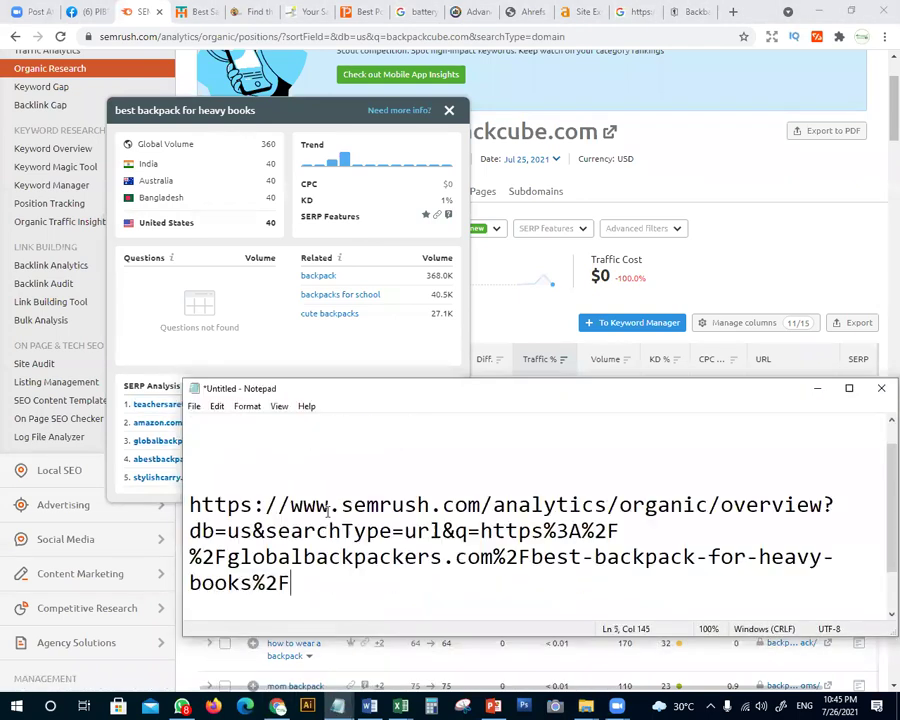
# Remove the Semrush prefix from the globalbackpackers link and push its page path several lines below the domain
pyautogui.press('Return')
pyautogui.press('Return')
pyautogui.moveTo(245, 505); pyautogui.dragTo(189, 452)
pyautogui.press('BackSpace')
pyautogui.click(455, 452)
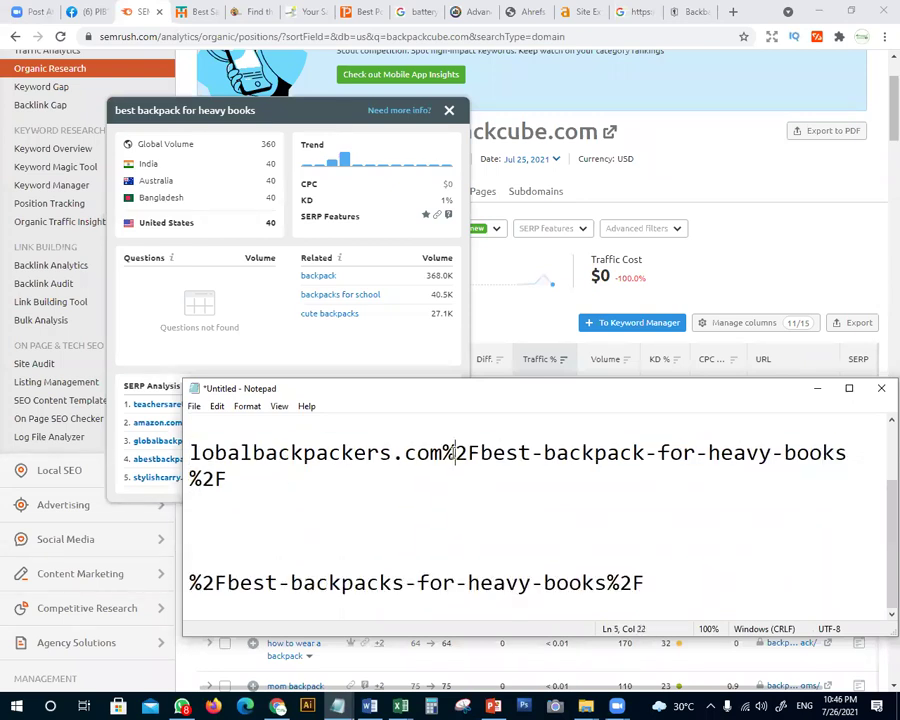
pyautogui.press('Return')
pyautogui.press('Return')
pyautogui.press('Return')
pyautogui.press('Return')
pyautogui.press('Return')
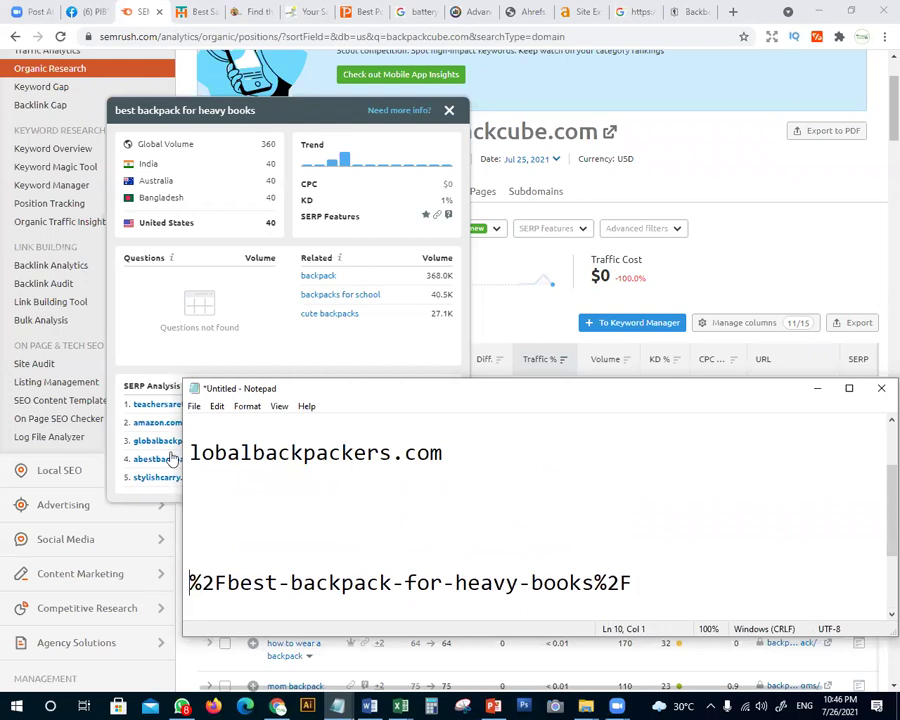
# Copy the abestbackpack.com result link from the SERP Analysis and paste it below the second domain in Notepad
pyautogui.click(820, 391)
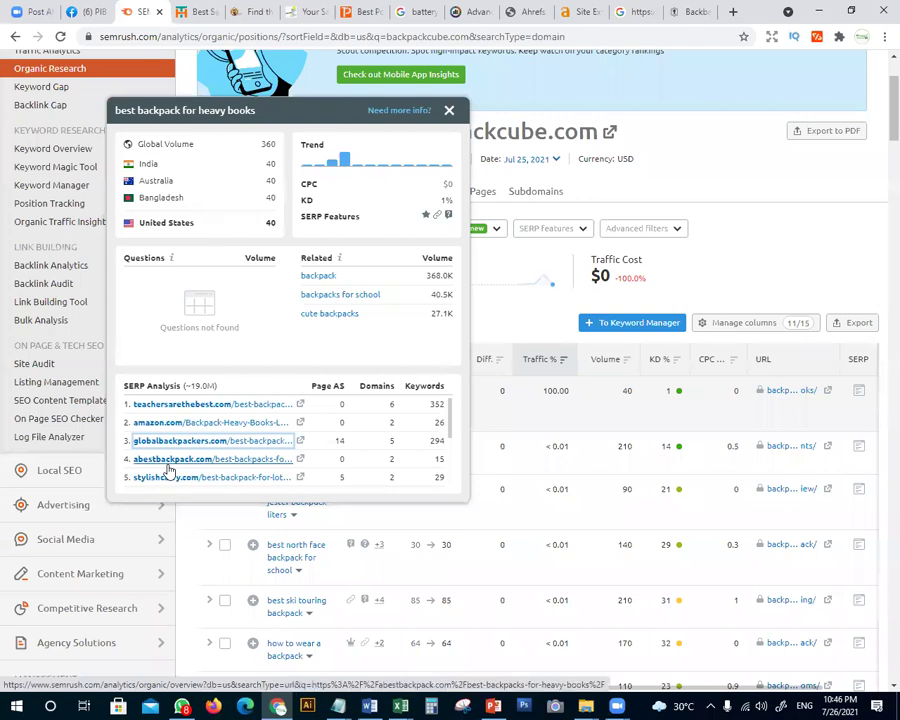
pyautogui.rightClick(181, 464)
pyautogui.click(240, 546)
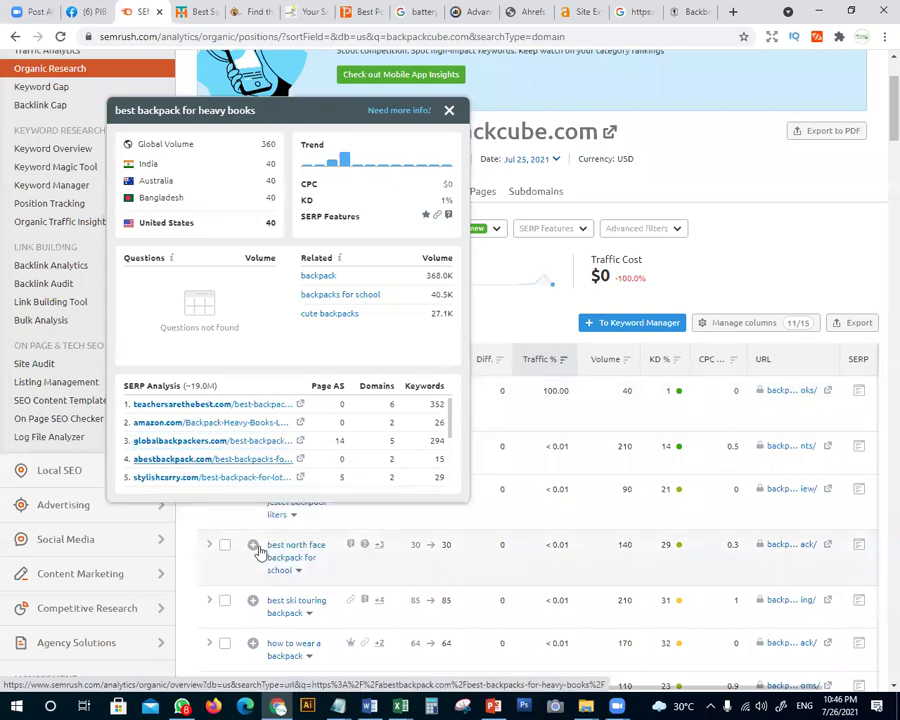
pyautogui.hotkey('alt', 'Tab')
pyautogui.hotkey('ctrl', 'v')
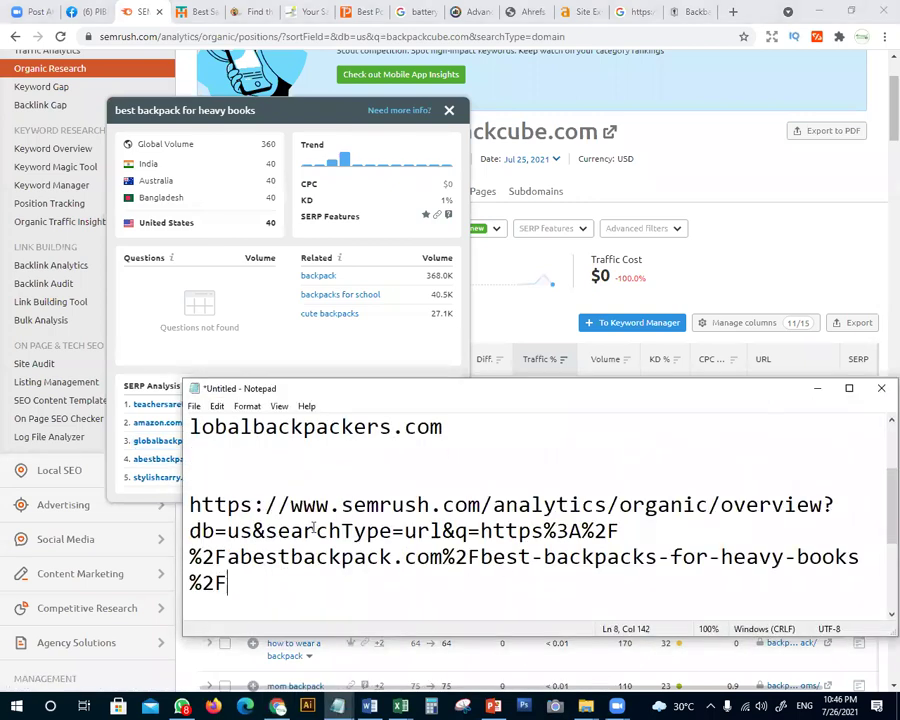
# Reduce the newly pasted link to abestbackpack.com by deleting the Semrush prefix and moving its page path further down
pyautogui.press('Return')
pyautogui.press('Return')
pyautogui.moveTo(228, 505); pyautogui.dragTo(190, 452)
pyautogui.press('BackSpace')
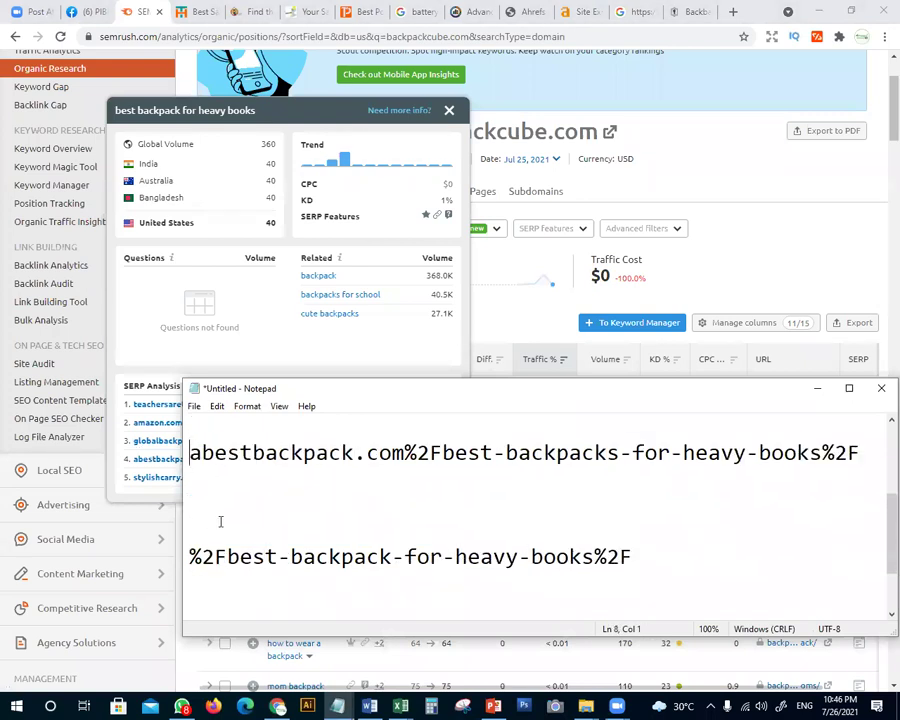
pyautogui.click(404, 452)
pyautogui.press('Return')
pyautogui.press('Return')
pyautogui.press('Return')
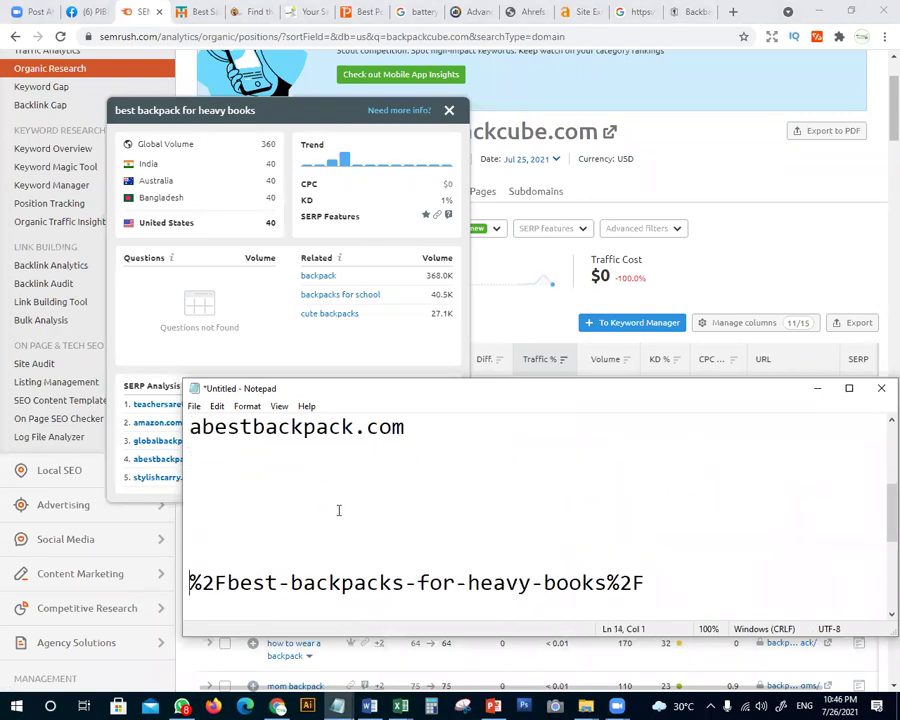
pyautogui.scroll(2, 338, 511)
# Copy the stylishcarry.com result link from the SERP Analysis and paste it below abestbackpack.com in Notepad
pyautogui.click(818, 390)
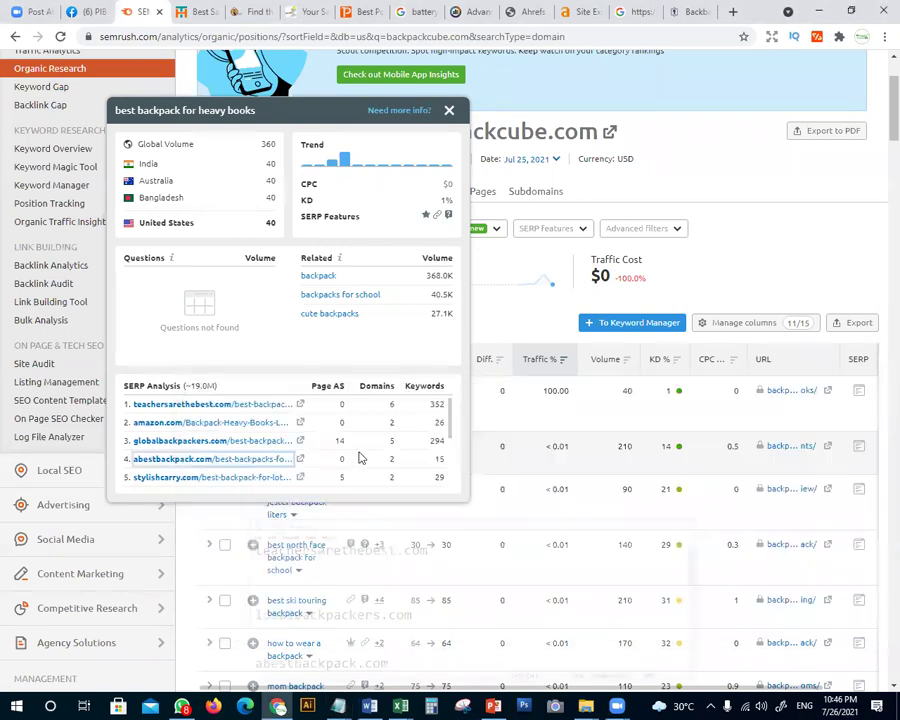
pyautogui.rightClick(172, 488)
pyautogui.click(217, 566)
pyautogui.click(338, 706)
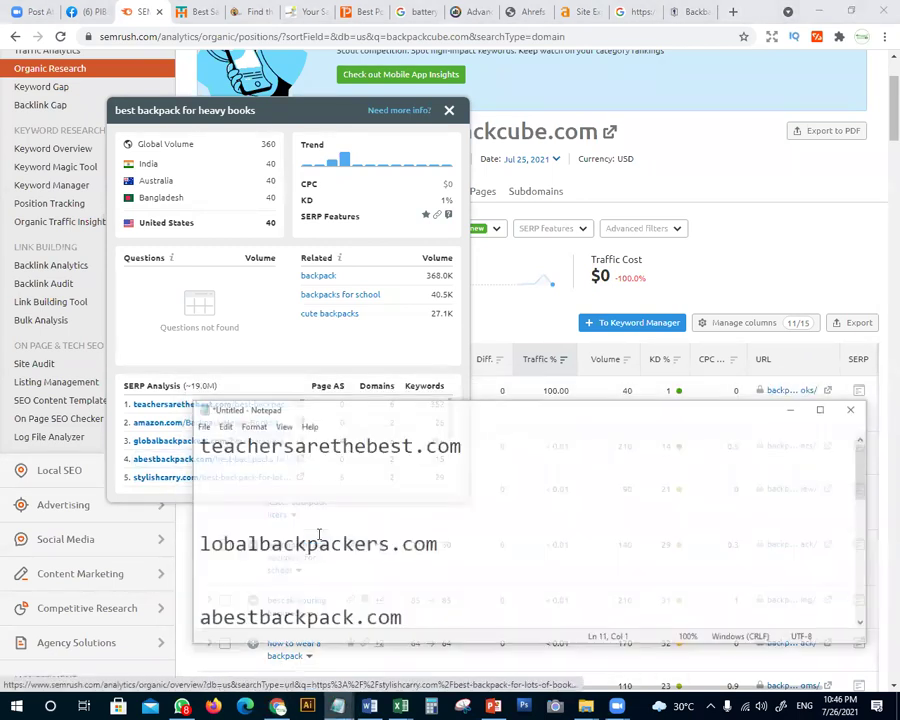
pyautogui.scroll(-5, 435, 550)
pyautogui.scroll(2, 323, 480)
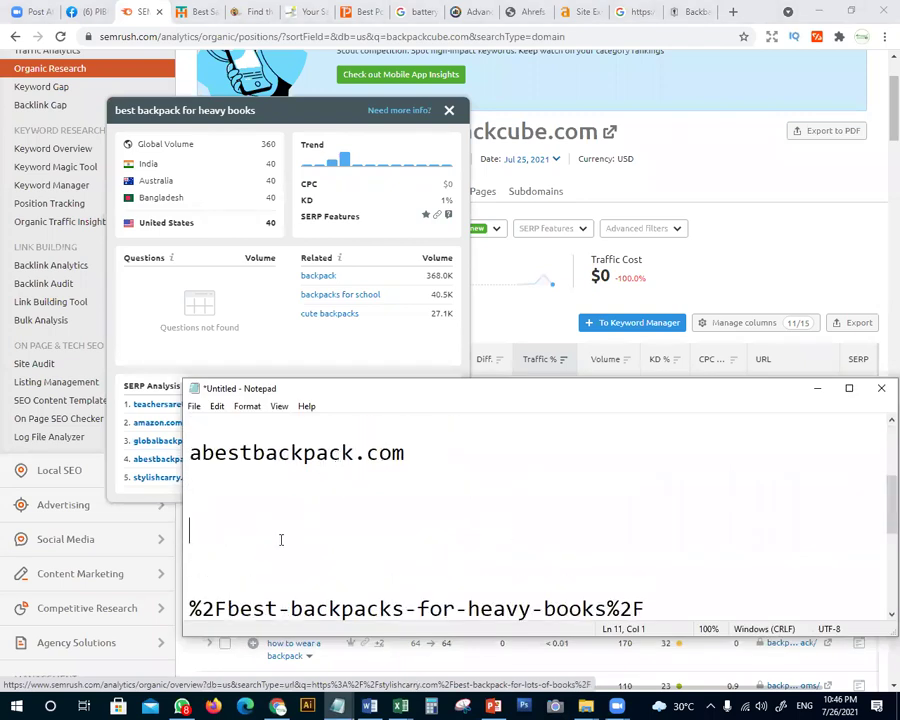
pyautogui.hotkey('ctrl', 'v')
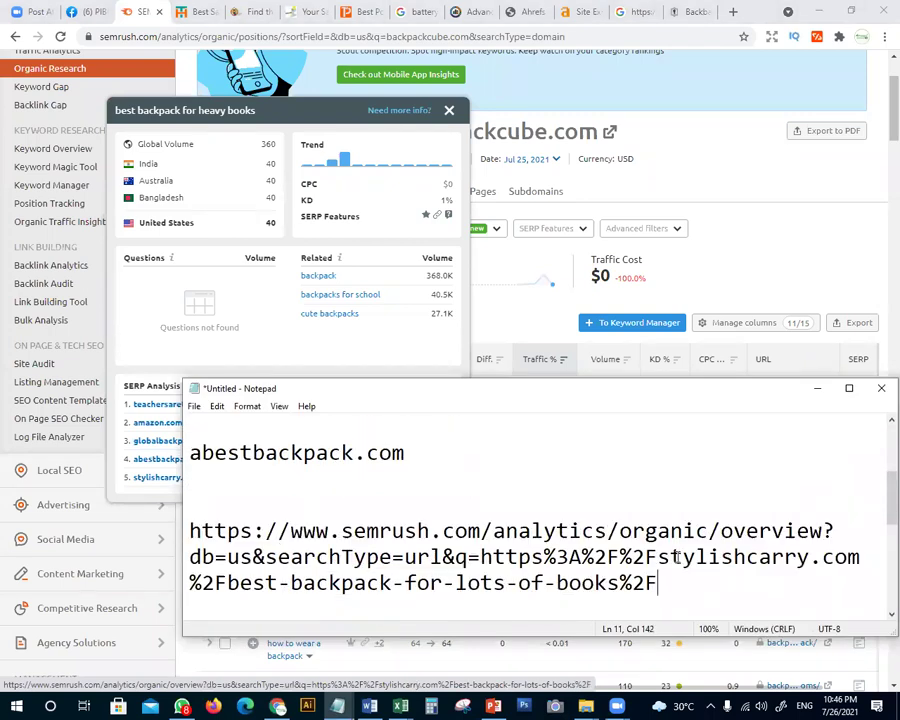
# Trim the Semrush prefix from the stylishcarry.com link and move its page path five lines below the domain
pyautogui.moveTo(652, 557); pyautogui.dragTo(106, 538)
pyautogui.press('BackSpace')
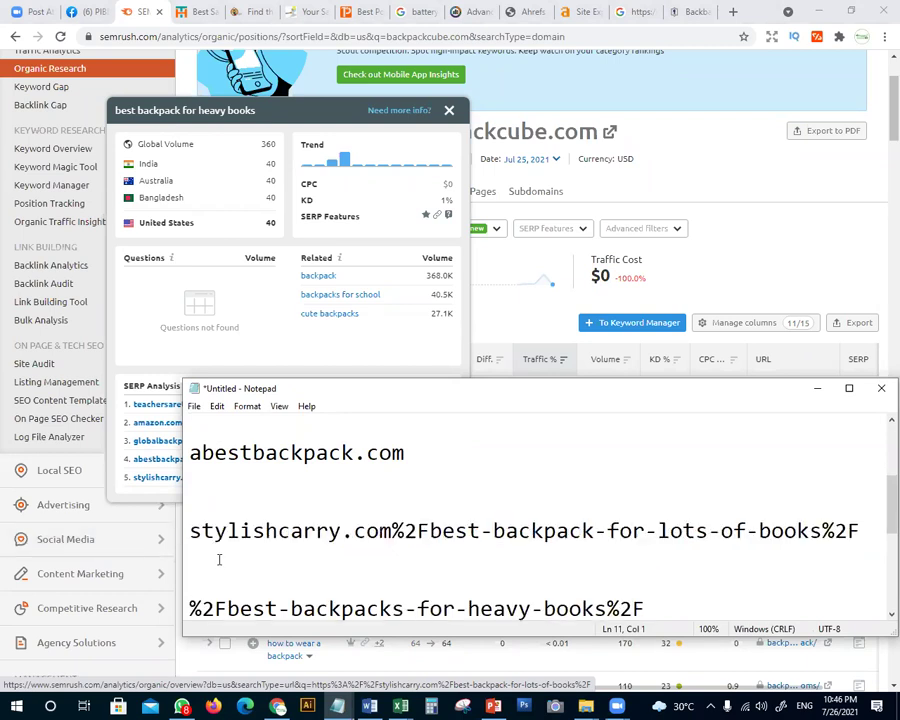
pyautogui.click(393, 531)
pyautogui.press('Return')
pyautogui.press('Return')
pyautogui.press('Return')
pyautogui.press('Return')
pyautogui.press('Return')
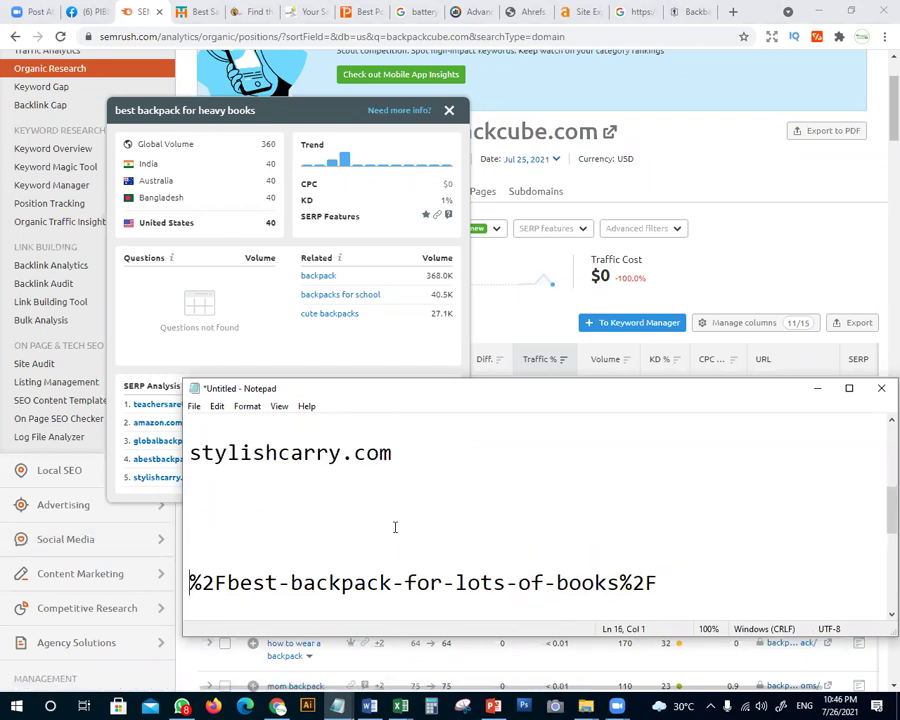
# Delete the blank lines between the four competitor domains so they form one compact list
pyautogui.scroll(2, 402, 512)
pyautogui.click(245, 475)
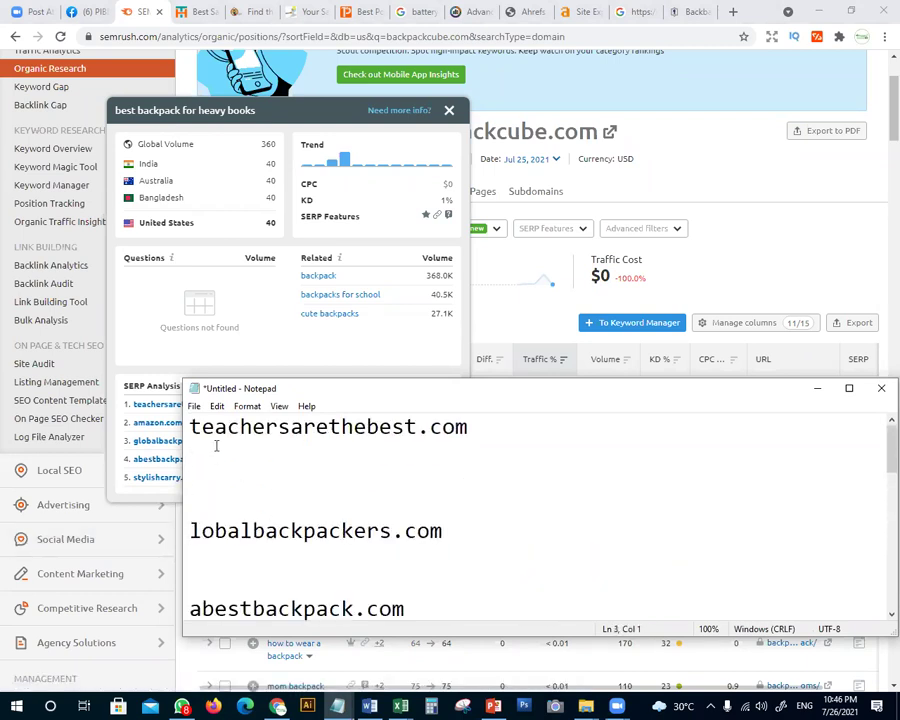
pyautogui.press('BackSpace')
pyautogui.press('Delete')
pyautogui.press('Delete')
pyautogui.press('Down')
pyautogui.press('Delete')
pyautogui.press('Delete')
pyautogui.press('Down')
pyautogui.press('Delete')
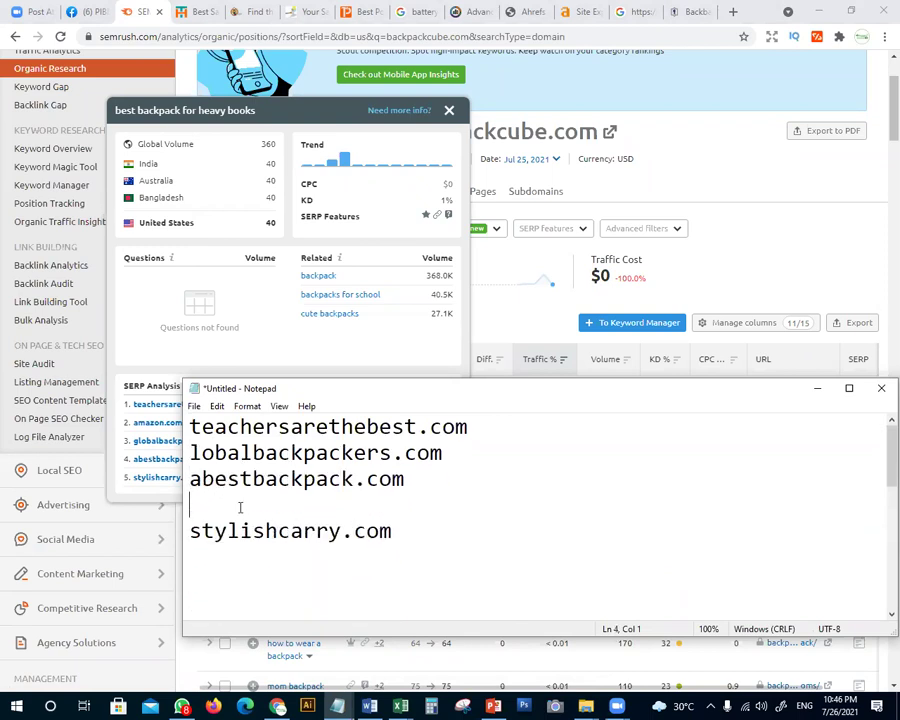
pyautogui.press('Delete')
# Copy teachersarethebest.com from the Notepad list and load it in a new browser tab
pyautogui.moveTo(500, 430); pyautogui.dragTo(189, 428)
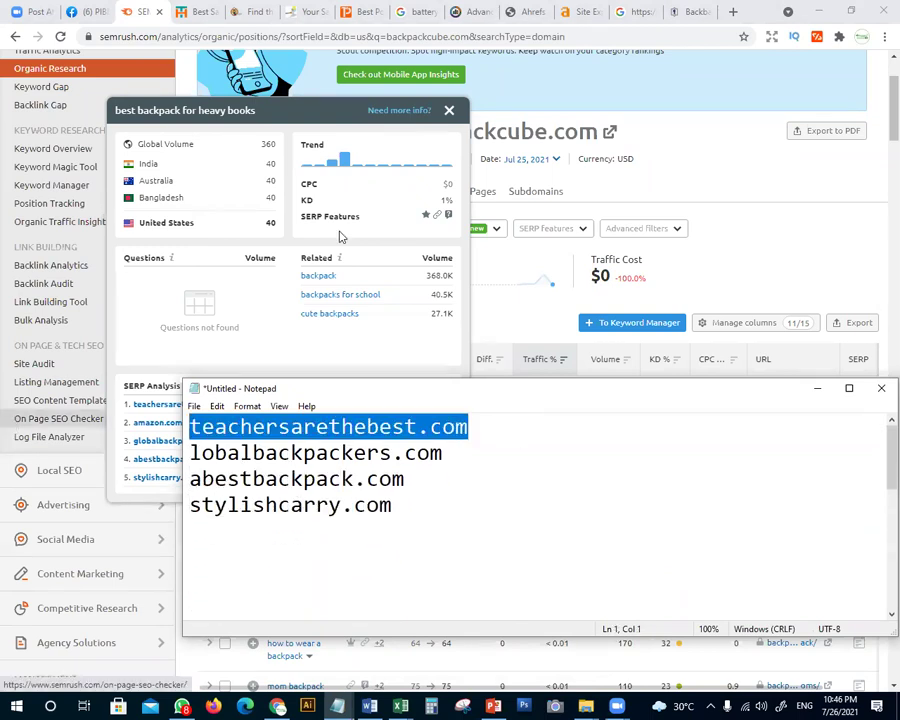
pyautogui.hotkey('ctrl', 'c')
pyautogui.click(733, 12)
pyautogui.hotkey('ctrl', 'v')
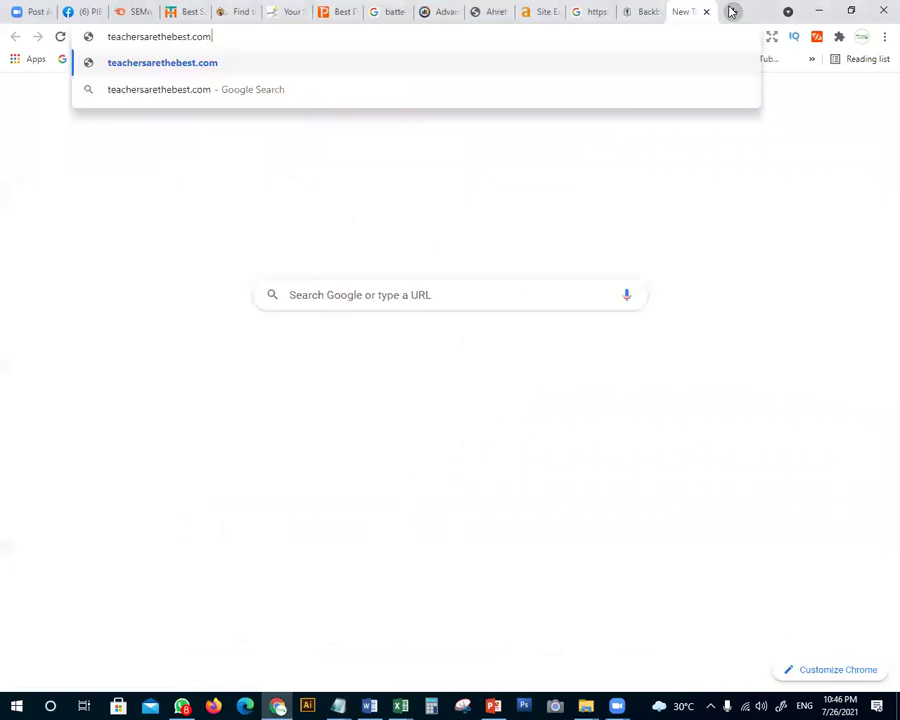
pyautogui.press('Return')
# Copy the second listed domain, lobalbackpackers.com, and load it in another new browser tab
pyautogui.hotkey('alt', 'Tab')
pyautogui.moveTo(443, 453); pyautogui.dragTo(116, 454)
pyautogui.hotkey('ctrl', 'c')
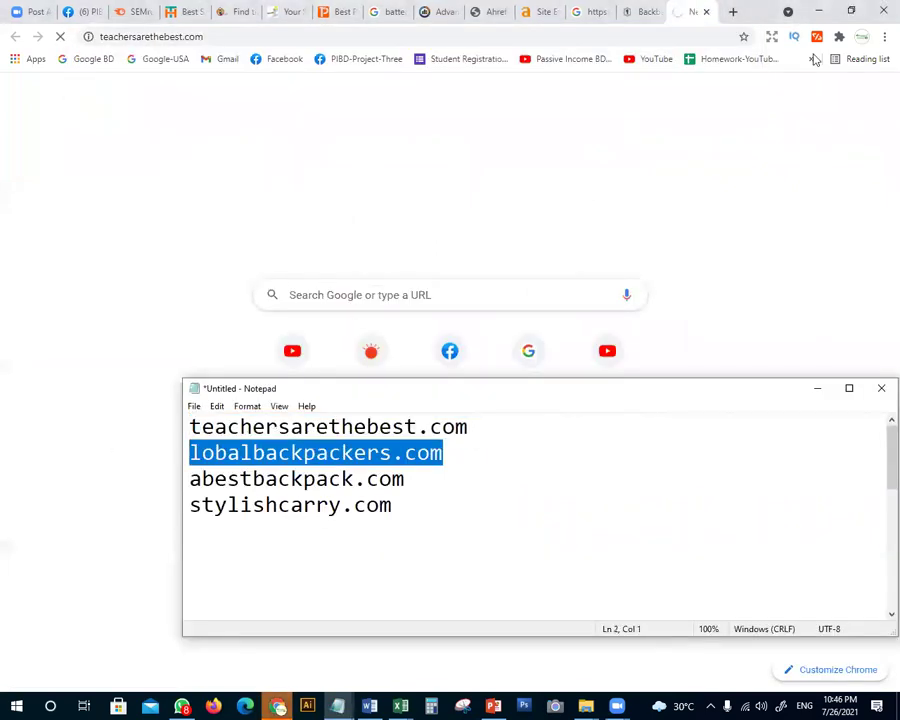
pyautogui.click(733, 12)
pyautogui.hotkey('ctrl', 'v')
pyautogui.press('Return')
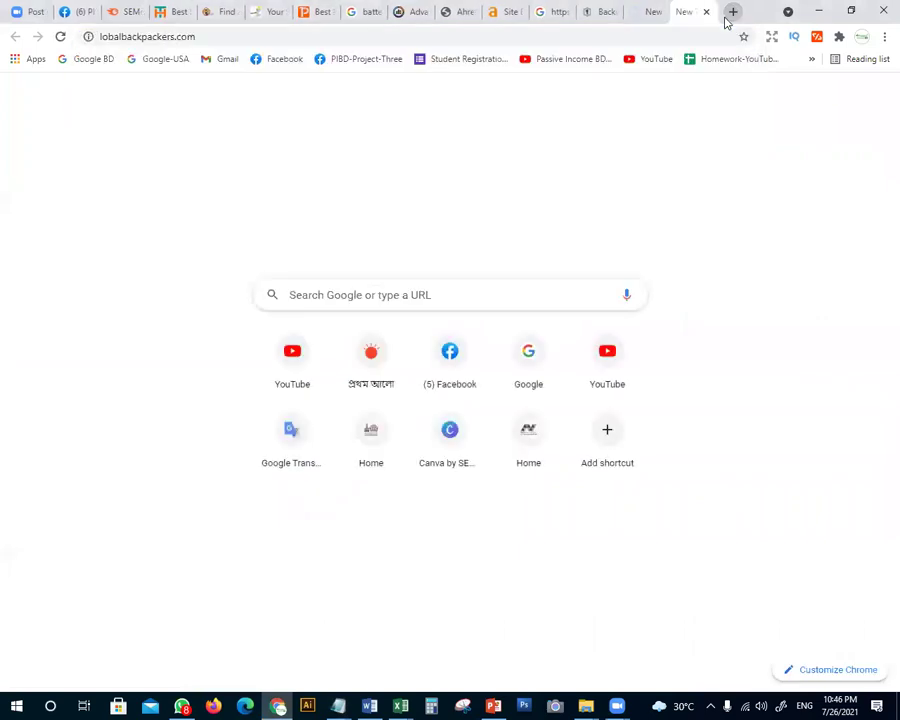
# Copy abestbackpack.com from the Notepad list and load it in its own new browser tab
pyautogui.hotkey('alt', 'Tab')
pyautogui.moveTo(405, 479); pyautogui.dragTo(139, 482)
pyautogui.hotkey('ctrl', 'c')
pyautogui.click(733, 12)
pyautogui.hotkey('ctrl', 'v')
pyautogui.press('Return')
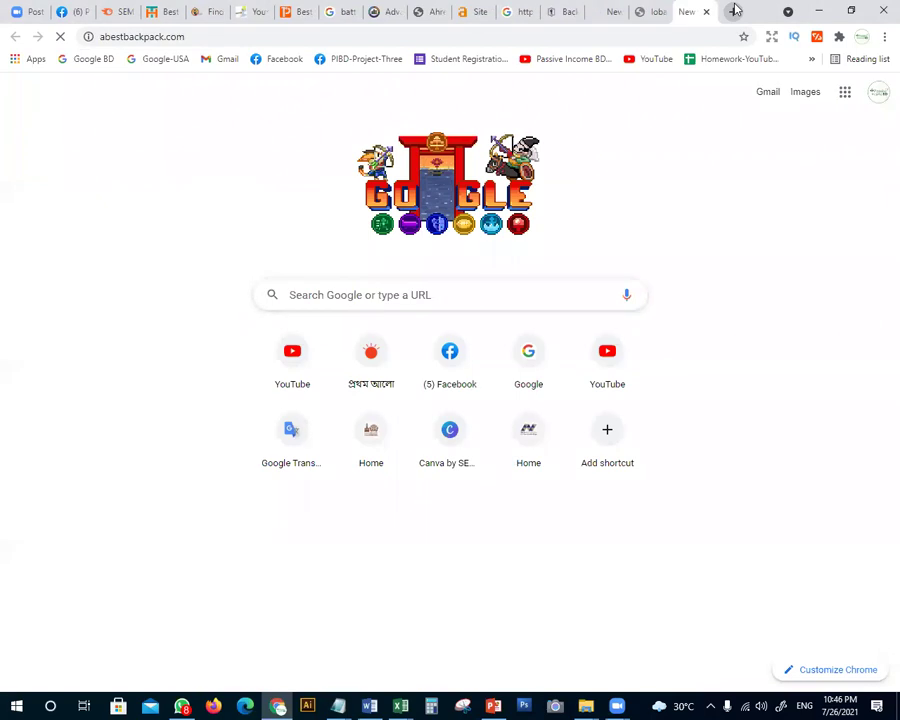
# Copy stylishcarry.com from the Notepad list and load it in a further new browser tab
pyautogui.hotkey('alt', 'Tab')
pyautogui.moveTo(421, 511); pyautogui.dragTo(135, 514)
pyautogui.hotkey('ctrl', 'c')
pyautogui.click(733, 12)
pyautogui.hotkey('ctrl', 'v')
pyautogui.press('Return')
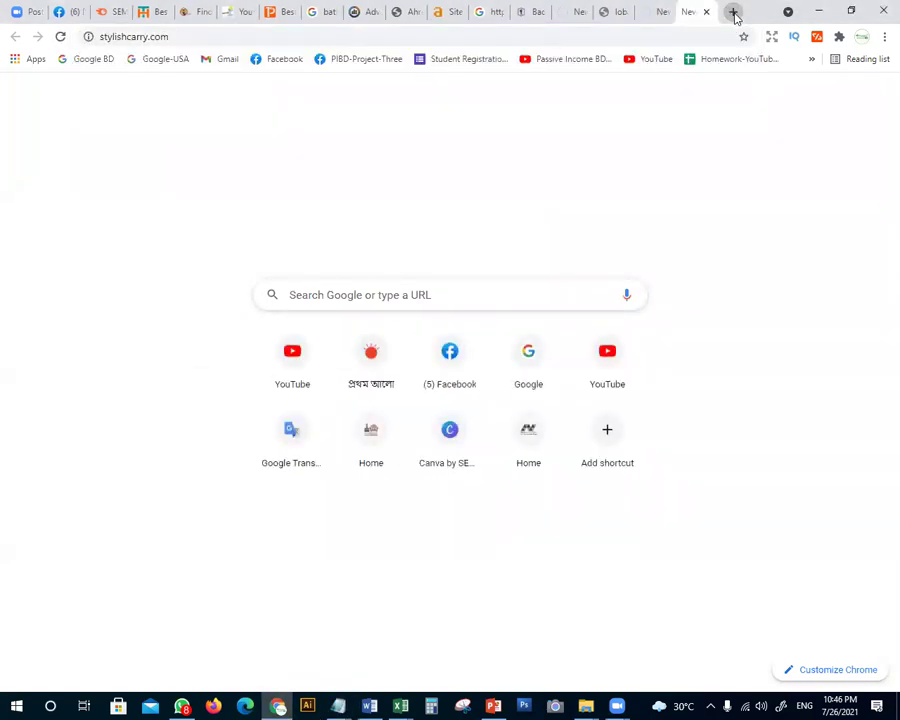
# Close the leftover browser tabs between the Best Saws site and backpackcube.com, starting with chainsawlarry.com
pyautogui.click(568, 12)
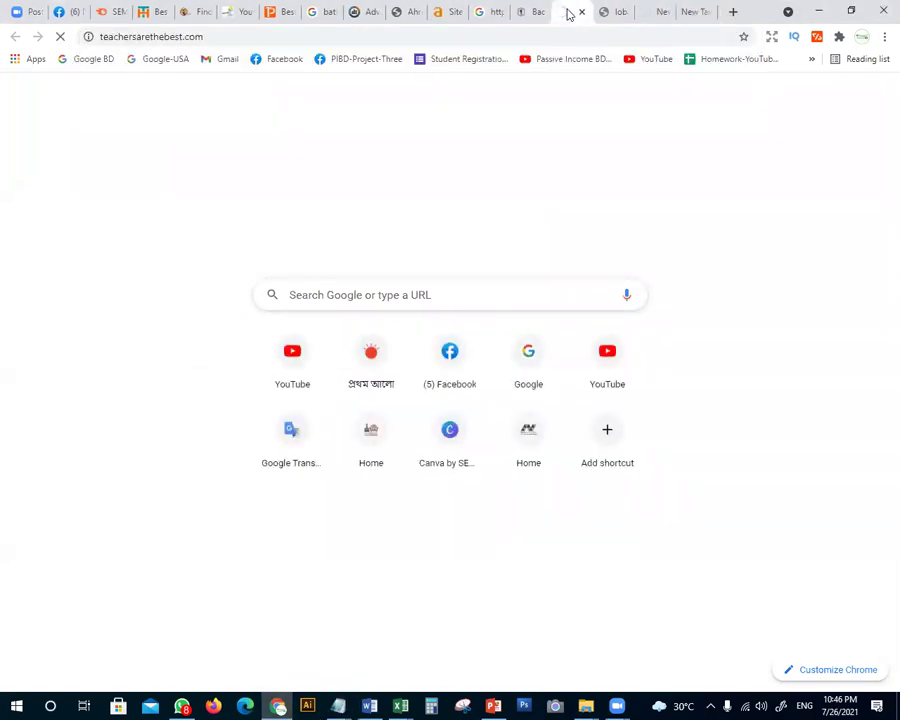
pyautogui.click(231, 16)
pyautogui.click(205, 16)
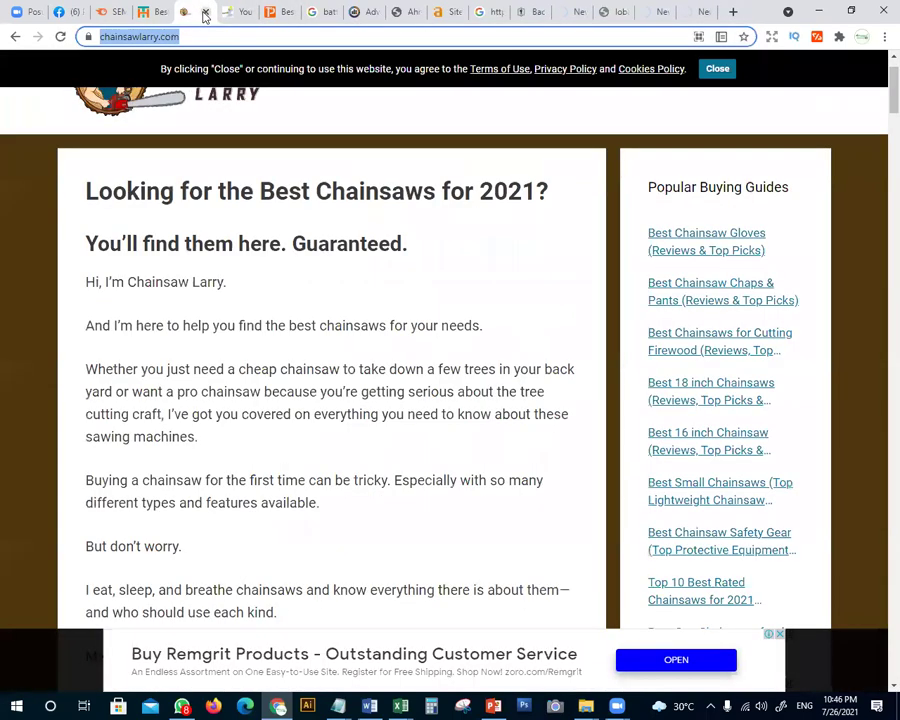
pyautogui.click(205, 13)
pyautogui.click(205, 13)
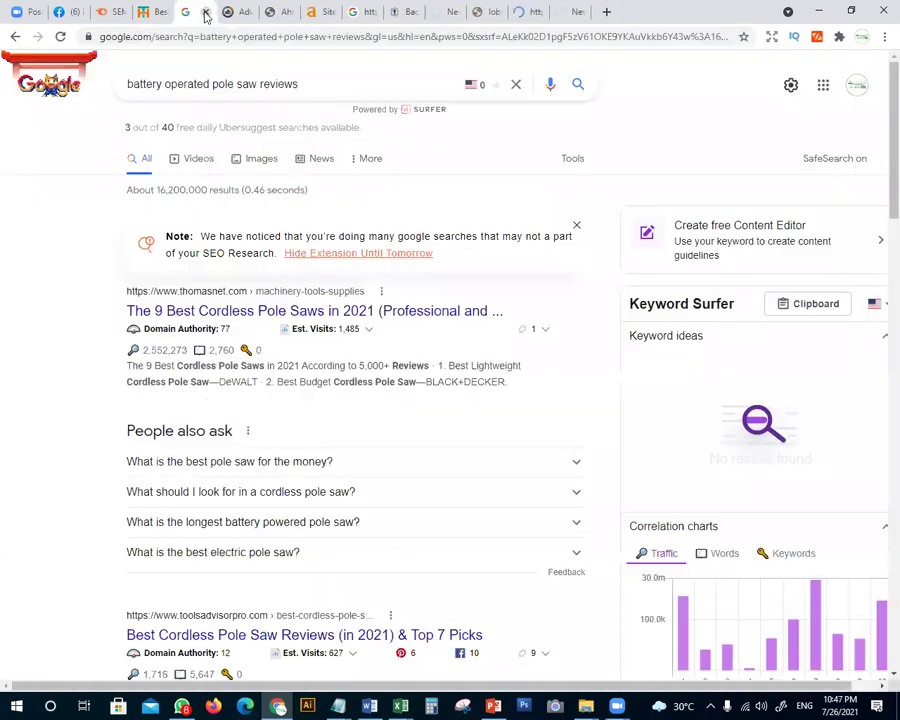
pyautogui.click(205, 13)
pyautogui.click(205, 13)
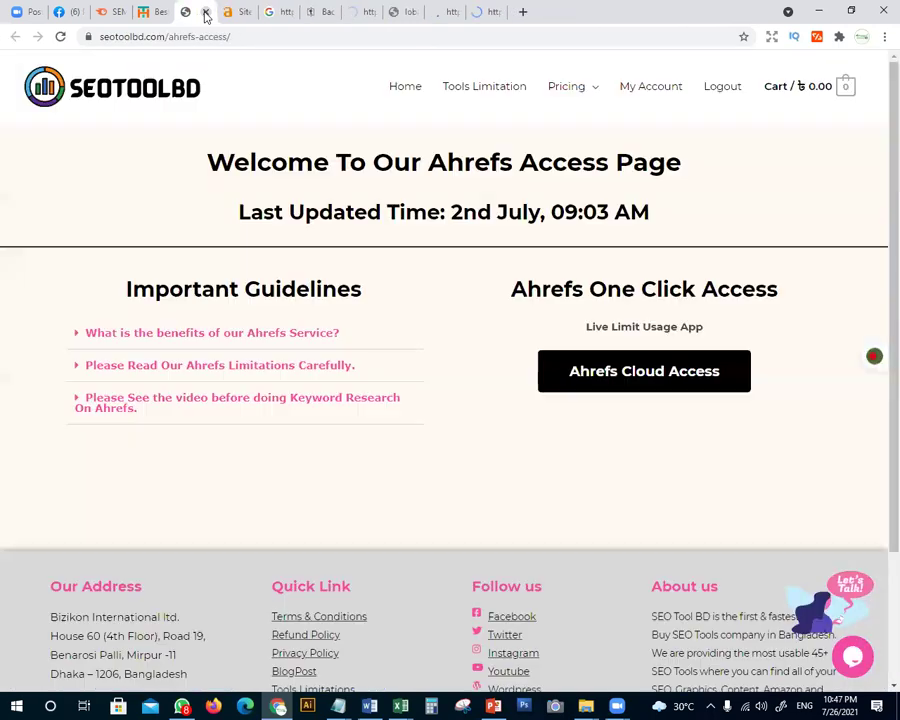
pyautogui.click(205, 13)
pyautogui.click(205, 13)
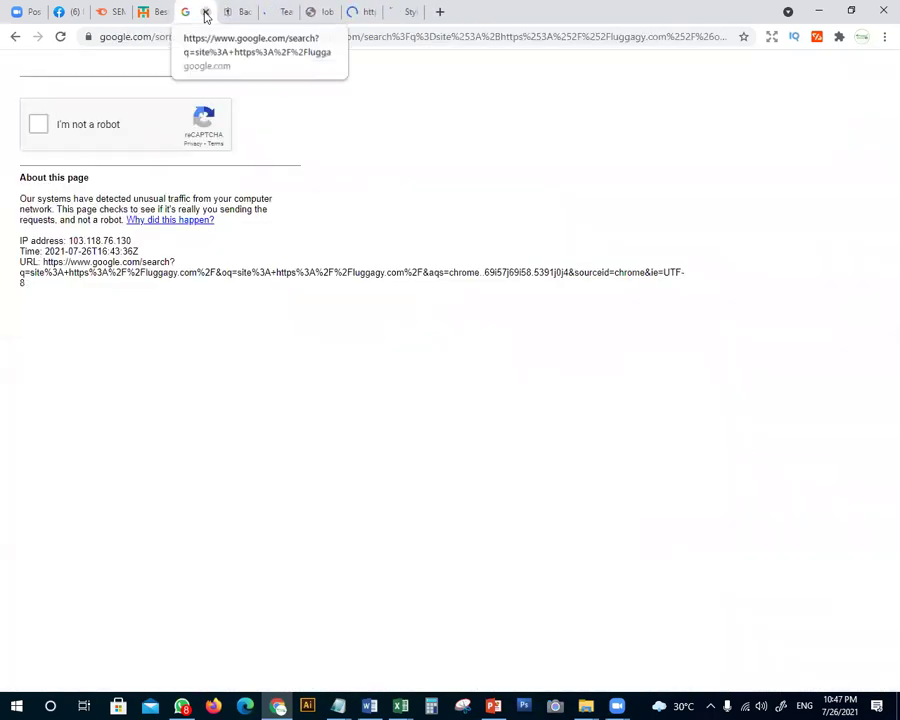
pyautogui.click(205, 13)
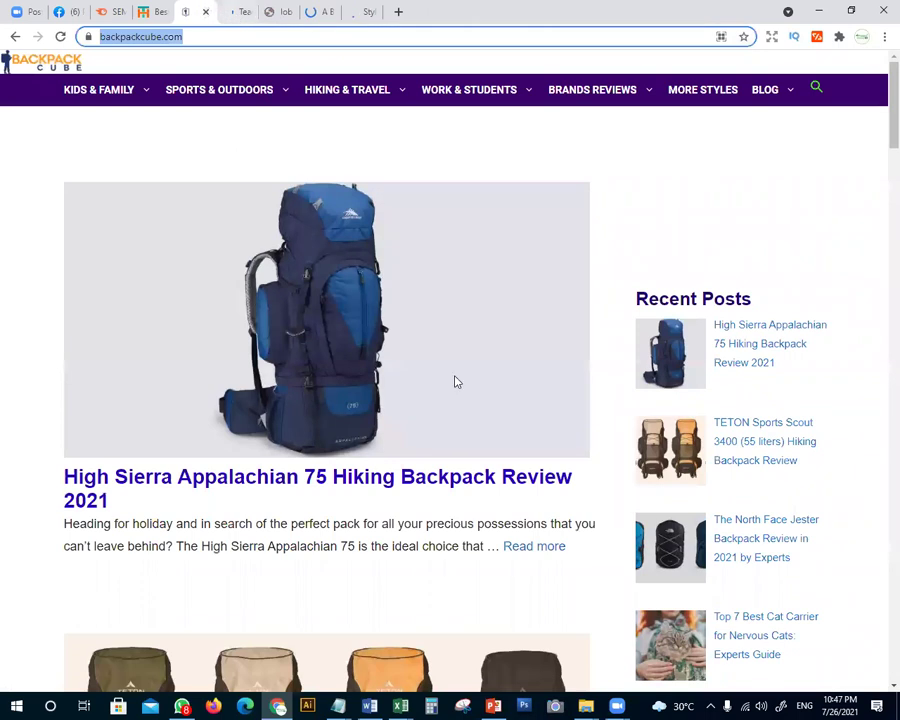
# Examine the product reviews on teachersarethebest.com to judge its niche, and close that site's tab
pyautogui.hotkey('ctrl', 'Tab')
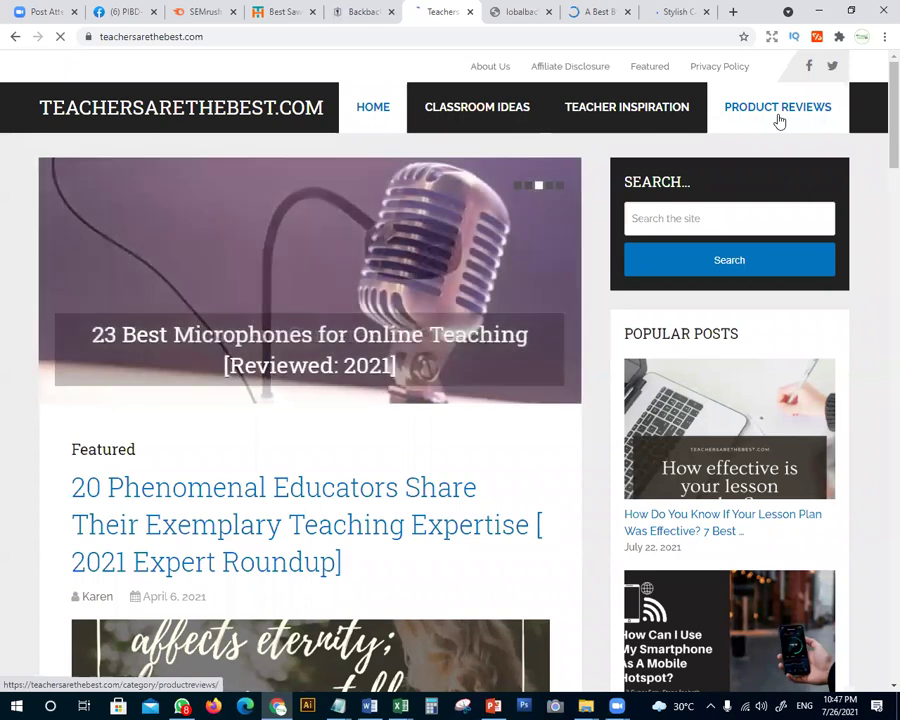
pyautogui.click(779, 121)
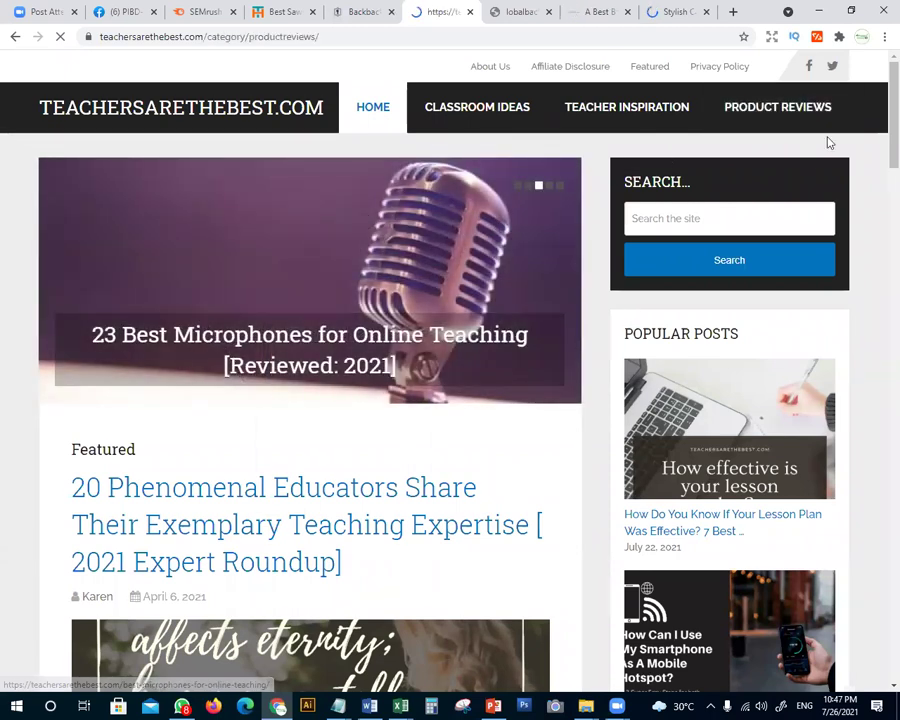
pyautogui.scroll(-10, 434, 355)
pyautogui.scroll(-4, 430, 356)
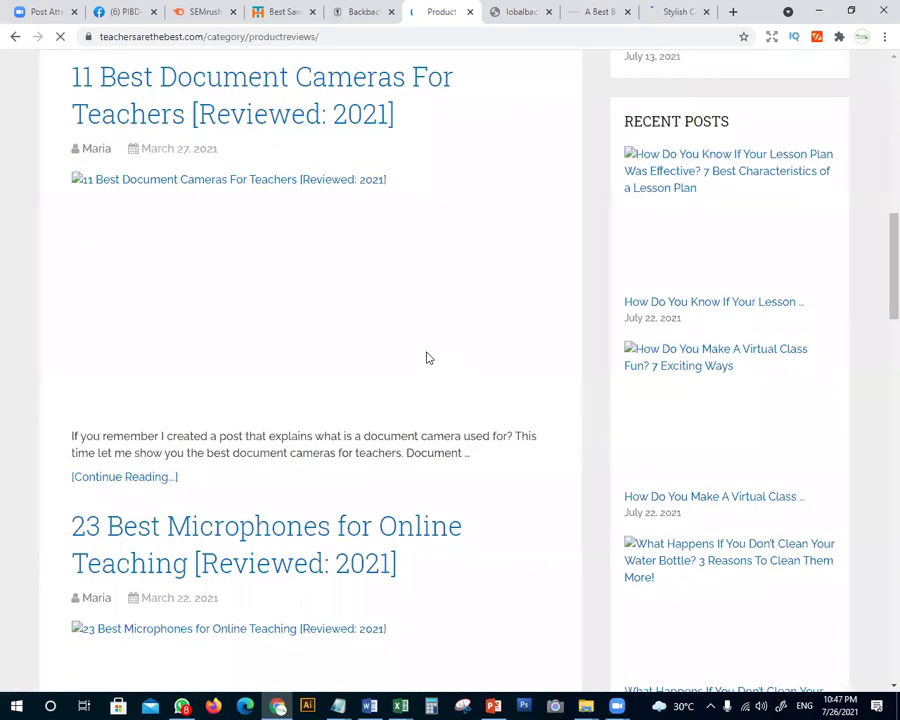
pyautogui.scroll(-4, 400, 434)
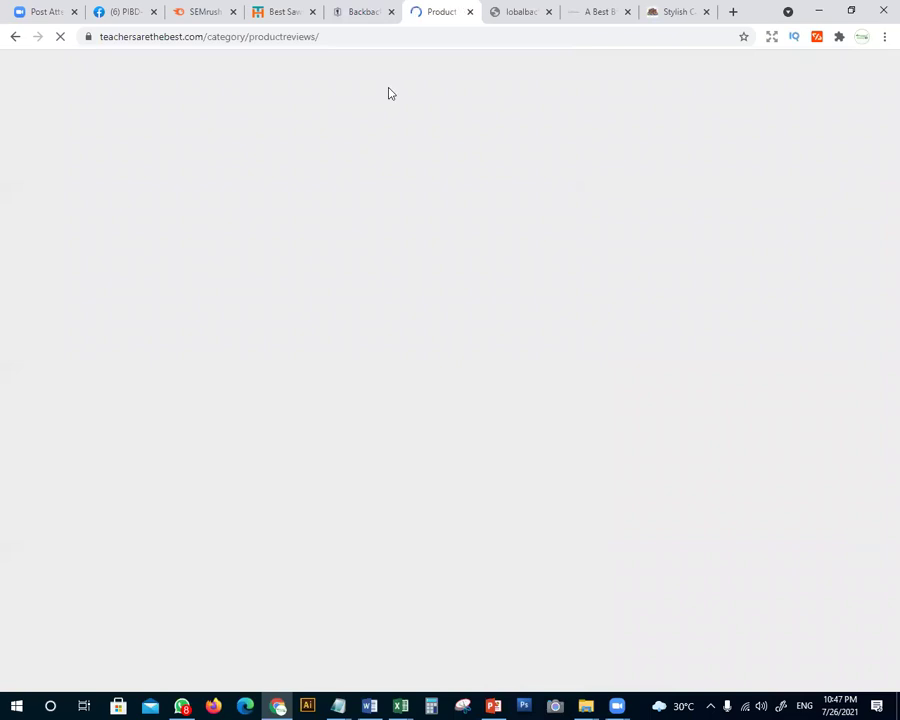
pyautogui.scroll(-4, 330, 260)
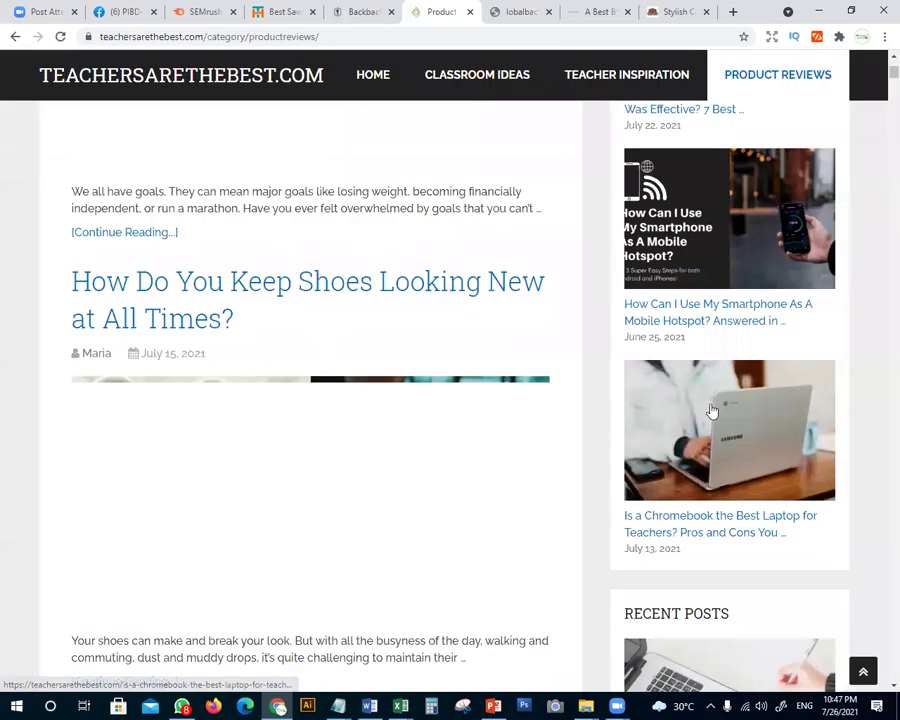
pyautogui.scroll(-4, 246, 378)
pyautogui.scroll(5, 462, 294)
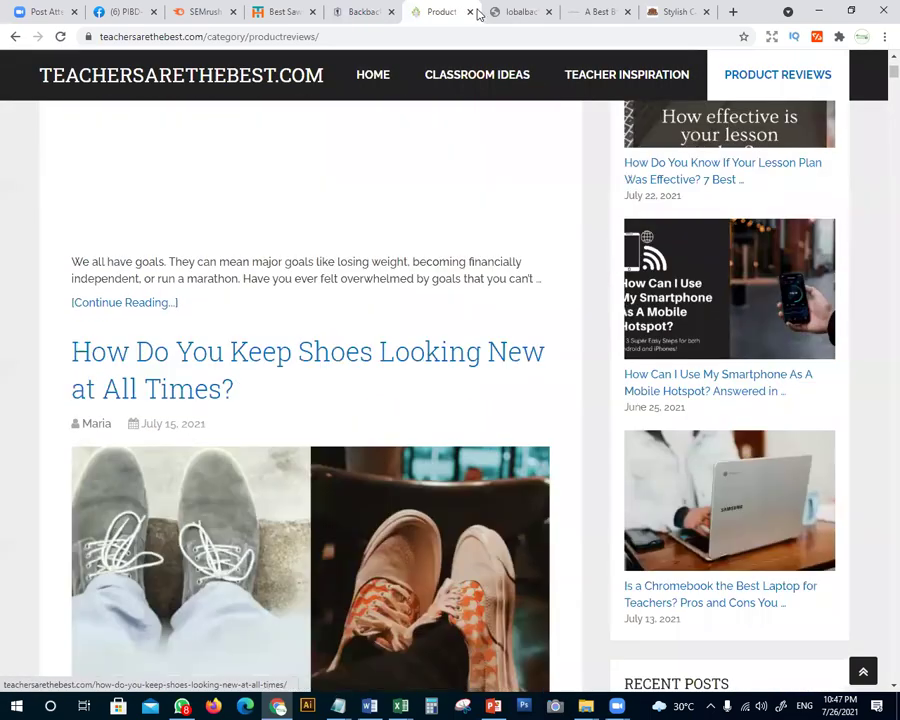
pyautogui.scroll(5, 522, 190)
pyautogui.hotkey('ctrl', 'w')
pyautogui.click(274, 375)
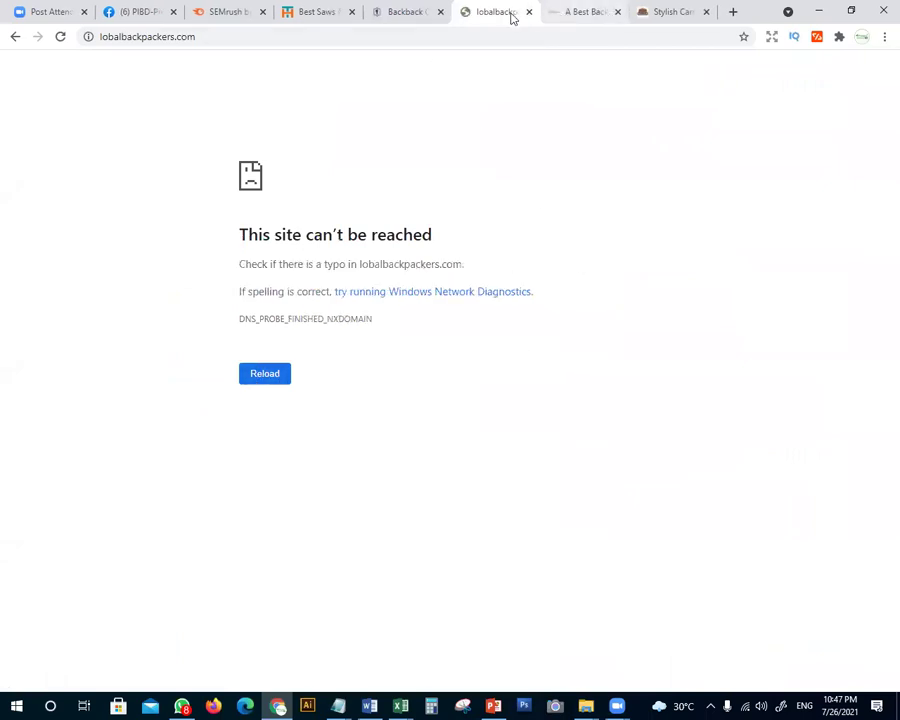
pyautogui.click(116, 38)
pyautogui.write('g')
pyautogui.moveTo(205, 43); pyautogui.dragTo(2, 41)
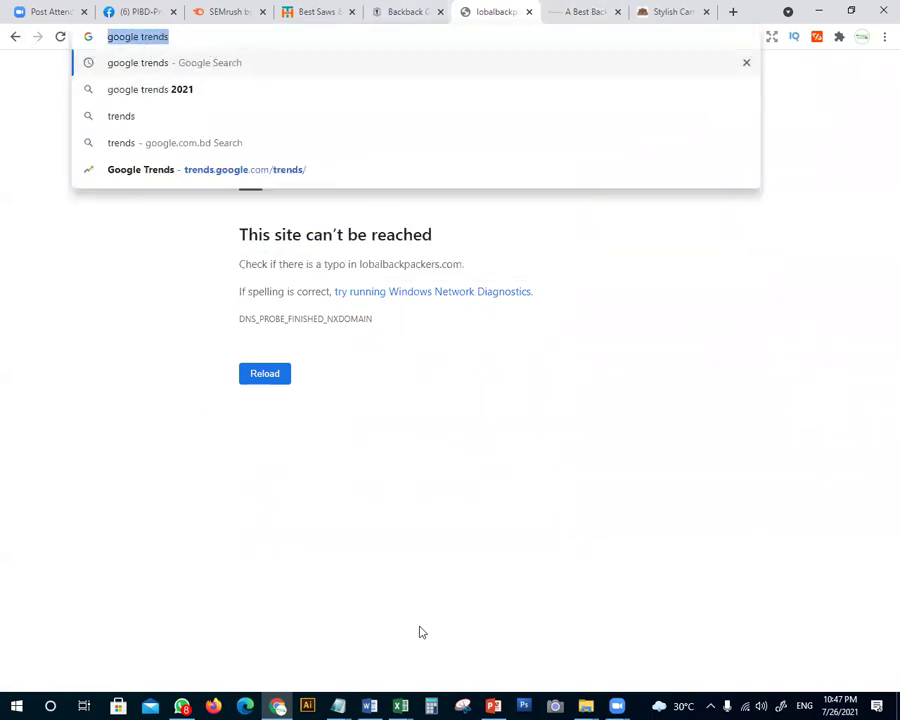
# Correct the second domain in the Notepad list to globalbackpackers.com
pyautogui.click(340, 706)
pyautogui.click(197, 453)
pyautogui.write('f')
pyautogui.press('BackSpace')
pyautogui.write('globalbackpackers.com')
# Copy the corrected globalbackpackers.com domain and load it in the tab that holds the misspelled address
pyautogui.moveTo(475, 456); pyautogui.dragTo(50, 446)
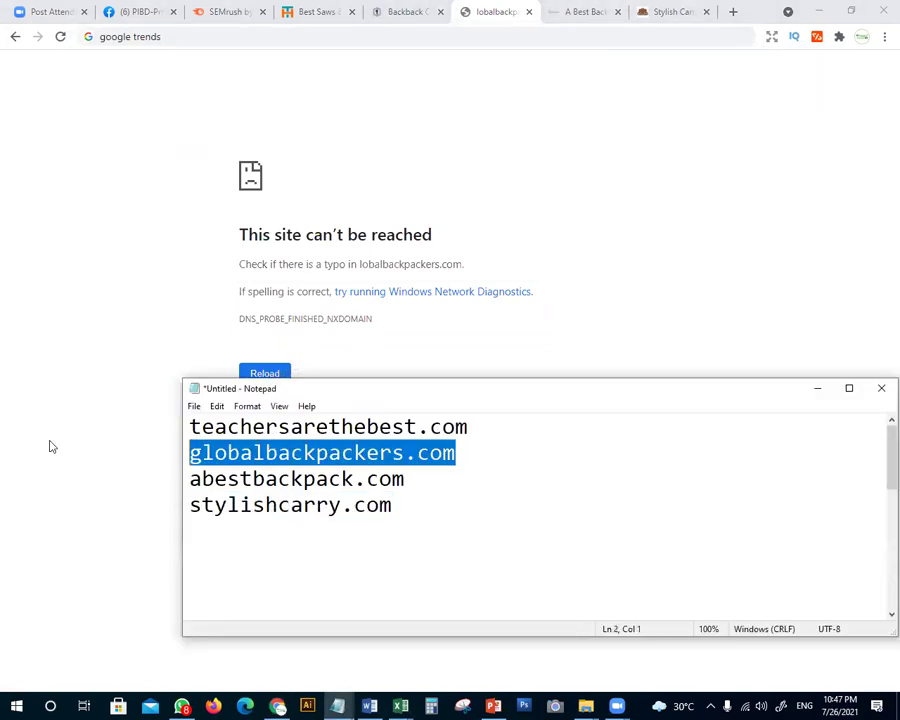
pyautogui.hotkey('ctrl', 'c')
pyautogui.click(170, 40)
pyautogui.hotkey('ctrl', 'v')
pyautogui.press('Return')
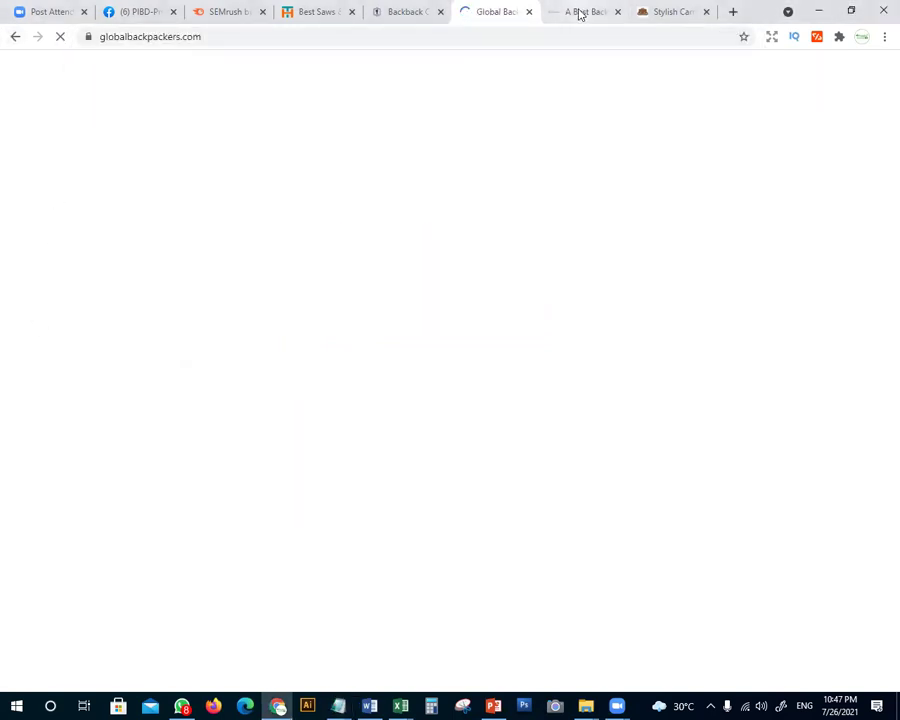
# Examine the abestbackpack.com homepage and the latest articles on stylishcarry.com to judge each site's niche
pyautogui.click(580, 11)
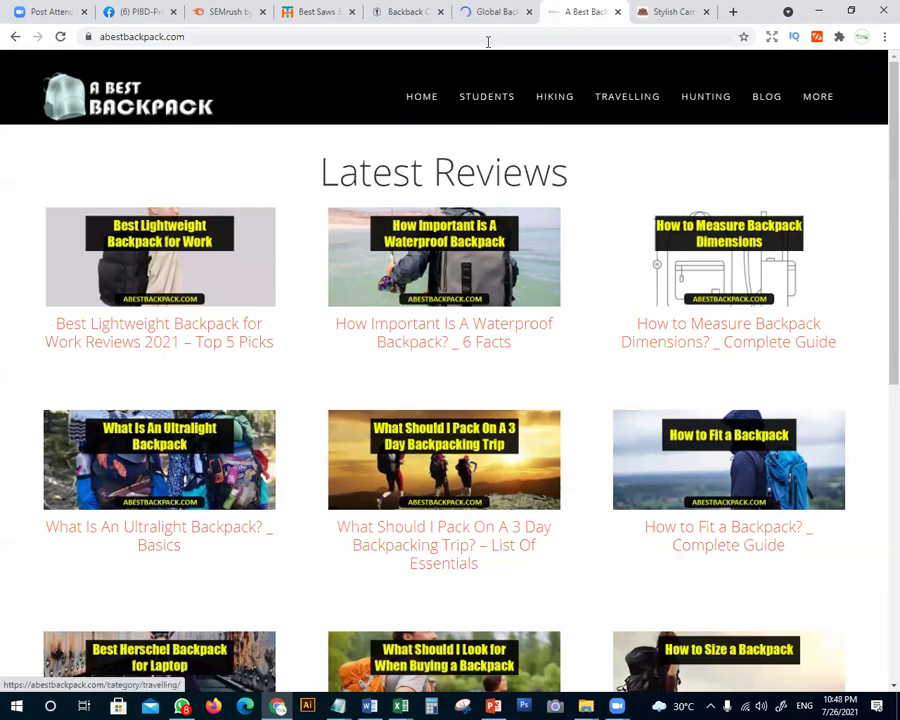
pyautogui.click(642, 11)
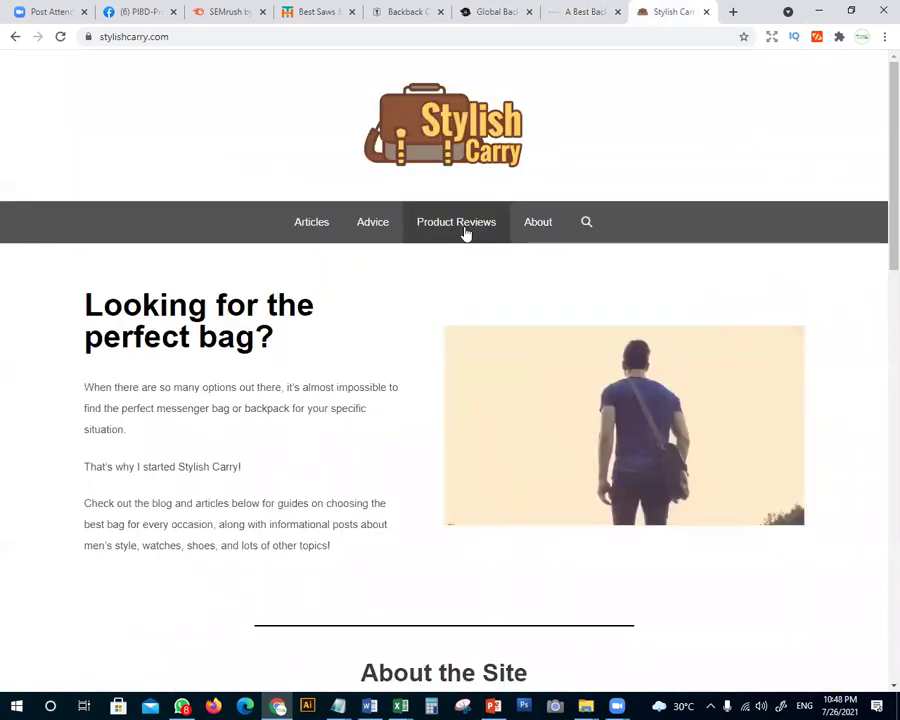
pyautogui.scroll(-10, 386, 372)
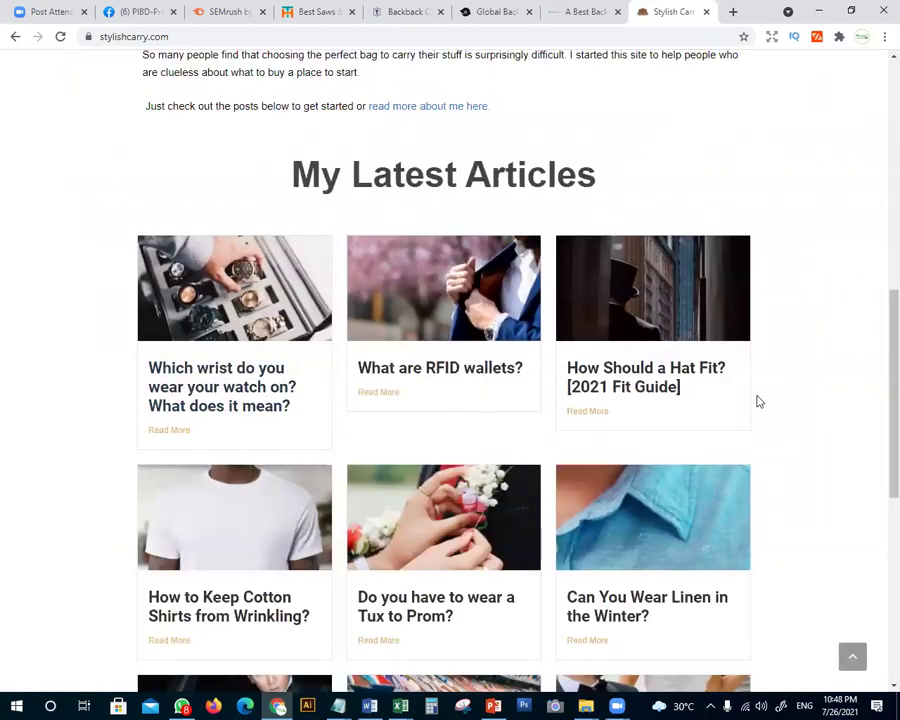
pyautogui.scroll(-3, 764, 411)
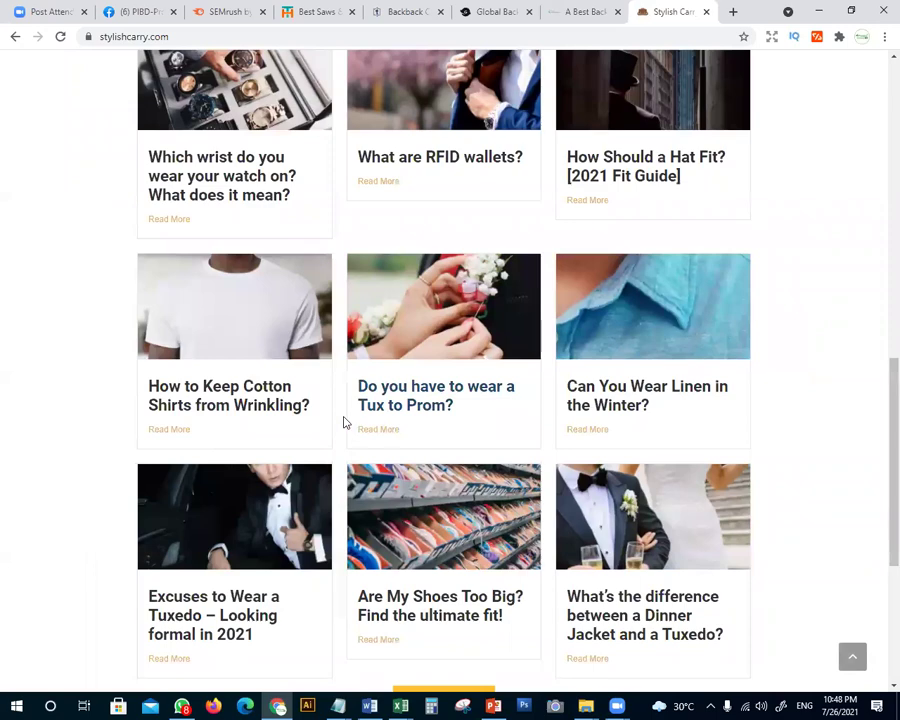
pyautogui.scroll(-3, 420, 450)
pyautogui.scroll(8, 452, 321)
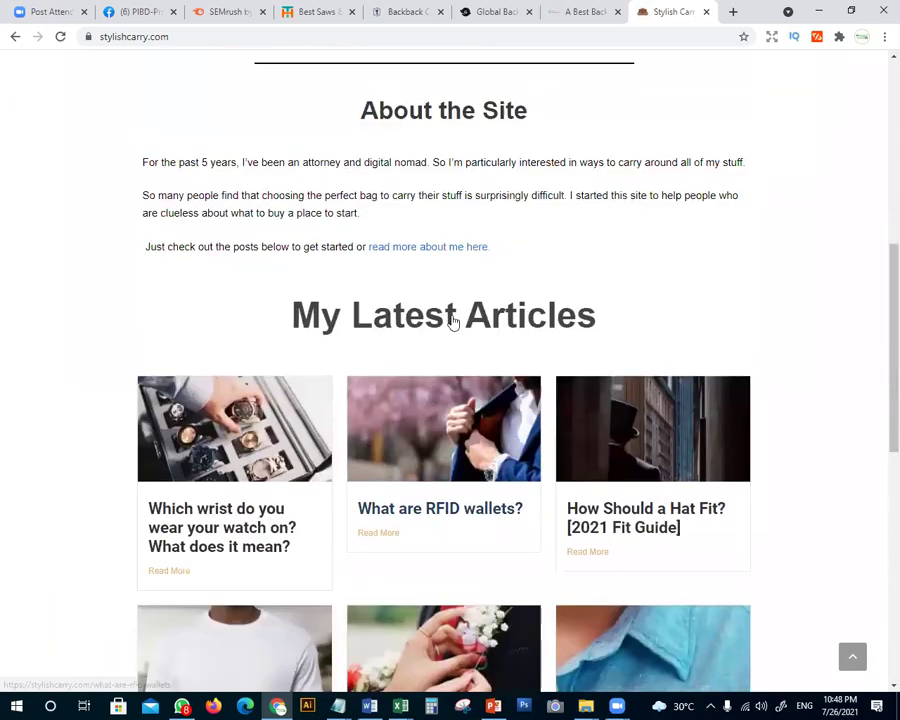
# Close the stylishcarry.com tab and examine the globalbackpackers.com homepage articles to judge the site's niche
pyautogui.click(706, 11)
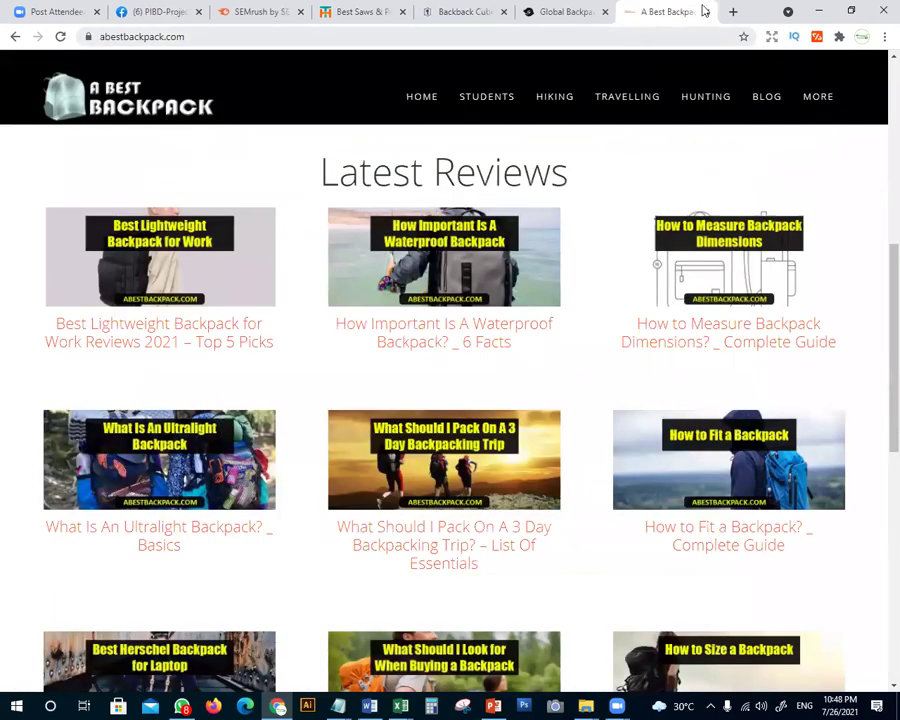
pyautogui.click(566, 14)
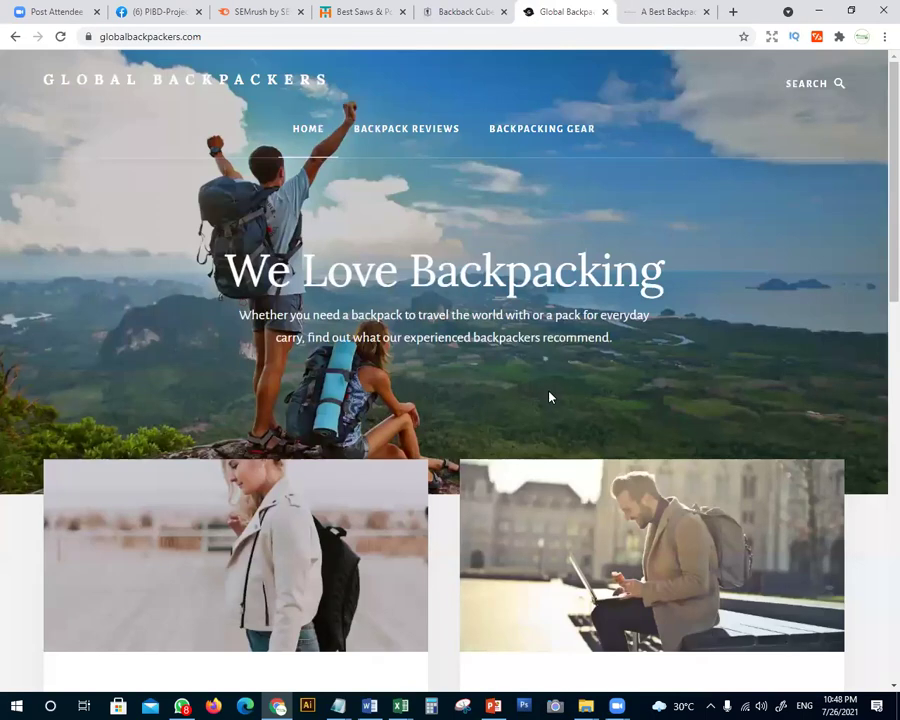
pyautogui.scroll(-5, 549, 397)
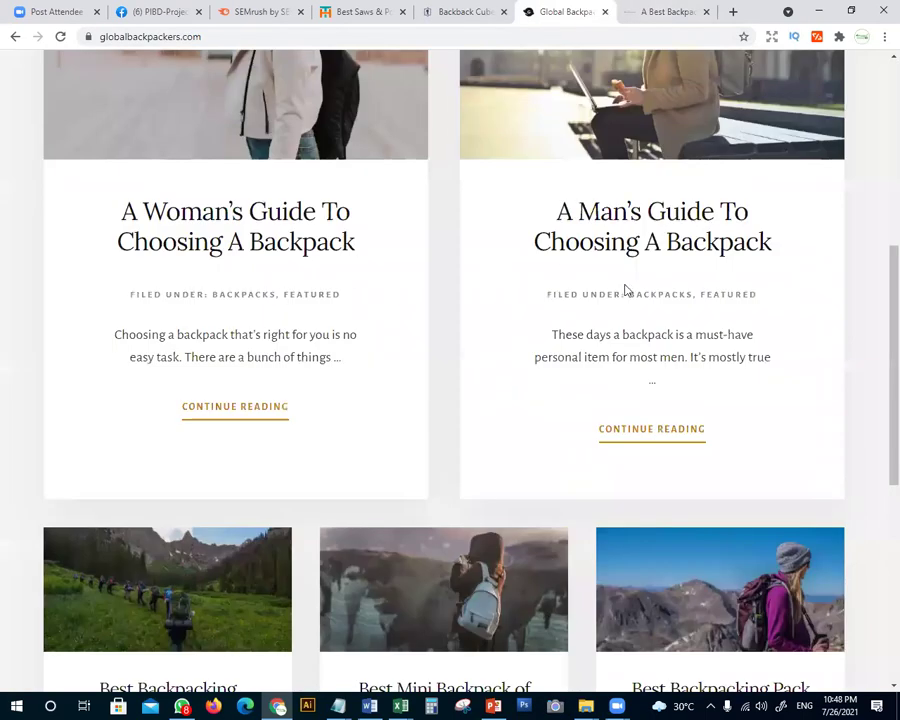
pyautogui.scroll(-5, 620, 284)
pyautogui.scroll(4, 620, 284)
# Return to the Semrush organic positions report for backpackcube.com and close the unrelated Best Saws tab
pyautogui.click(463, 12)
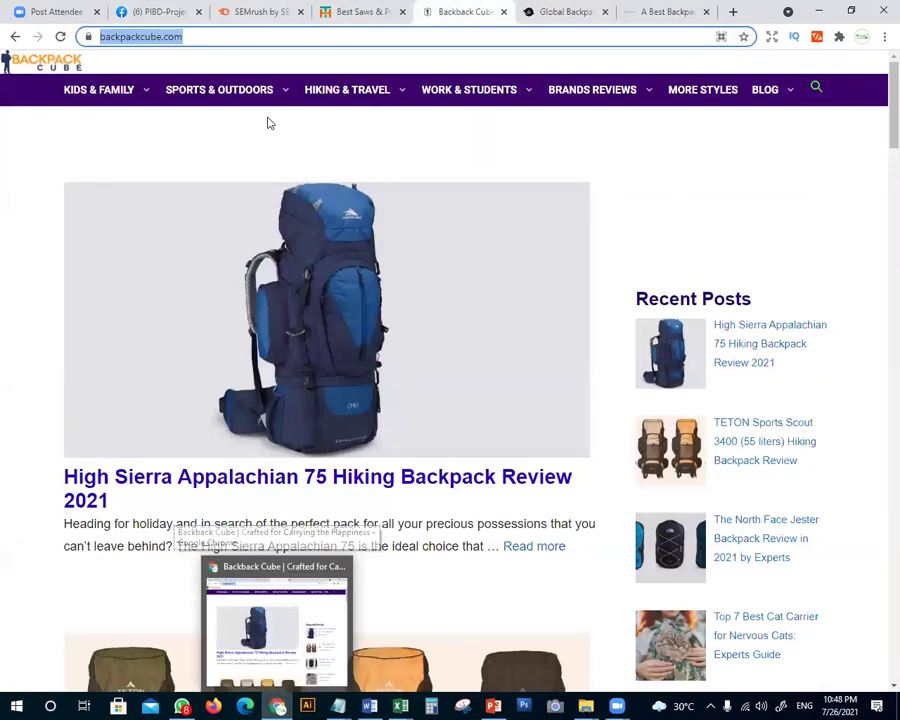
pyautogui.click(265, 12)
pyautogui.click(402, 12)
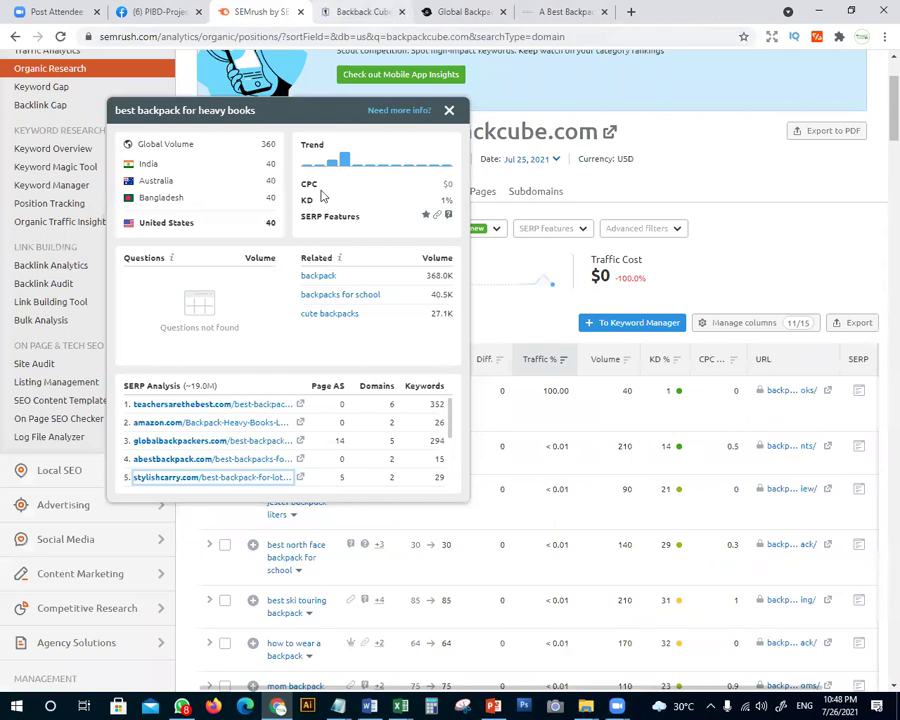
# Examine the remaining ranking sites in the SERP analysis for "best backpack for heavy books" and close the keyword details
pyautogui.scroll(-2, 245, 455)
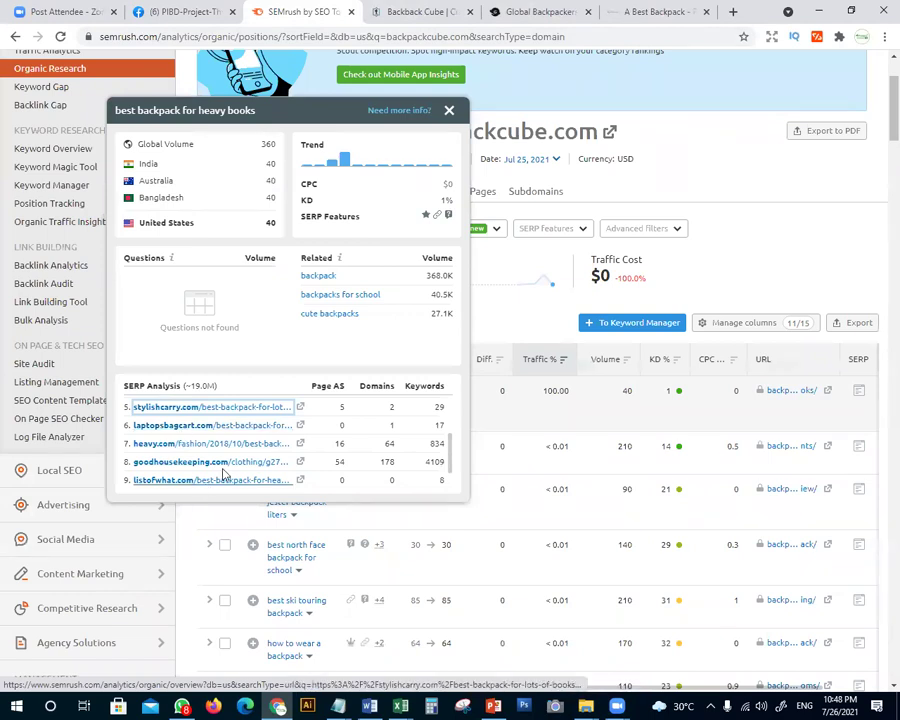
pyautogui.scroll(-1, 243, 465)
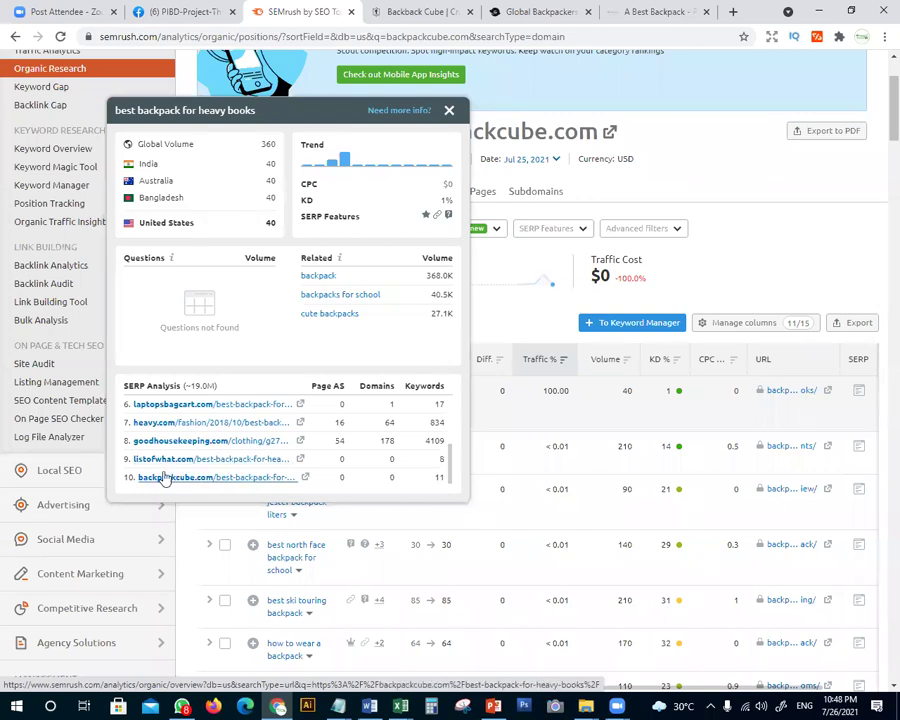
pyautogui.scroll(-3, 283, 485)
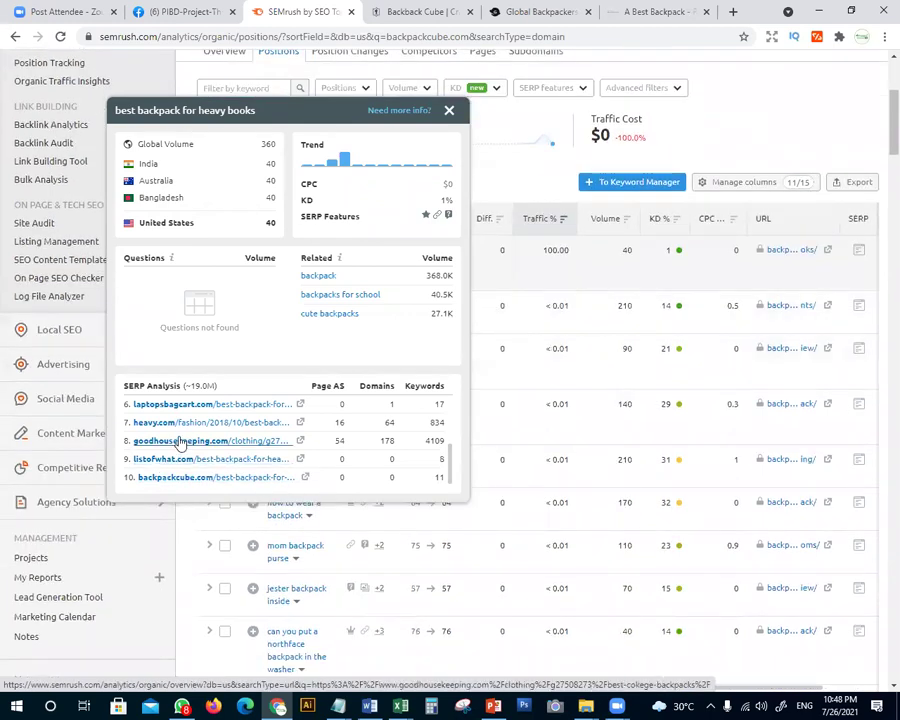
pyautogui.click(449, 110)
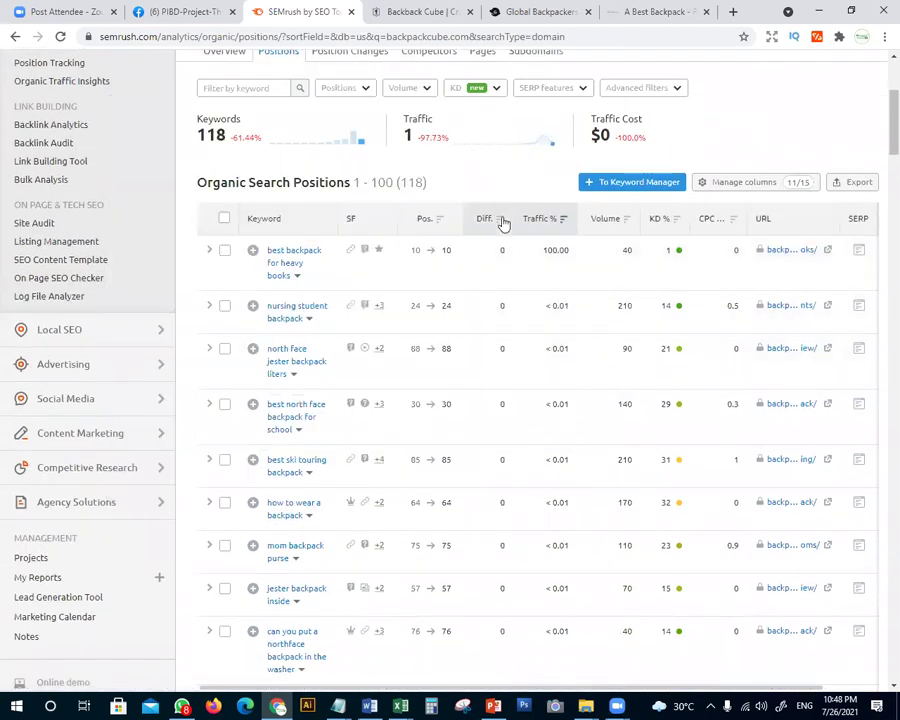
pyautogui.scroll(3, 368, 364)
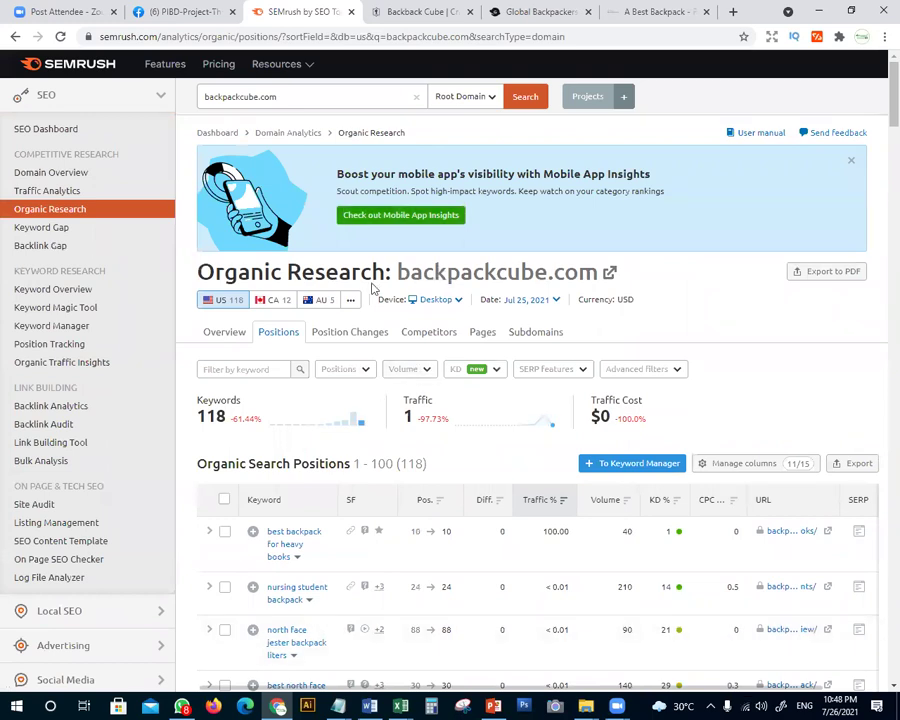
pyautogui.scroll(-2, 394, 424)
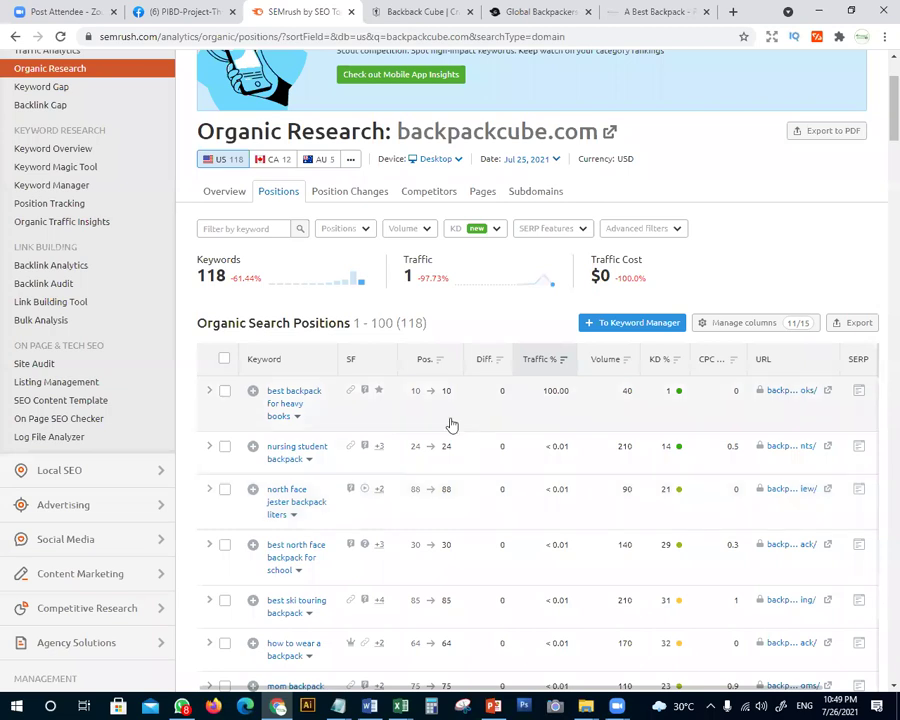
pyautogui.click(463, 706)
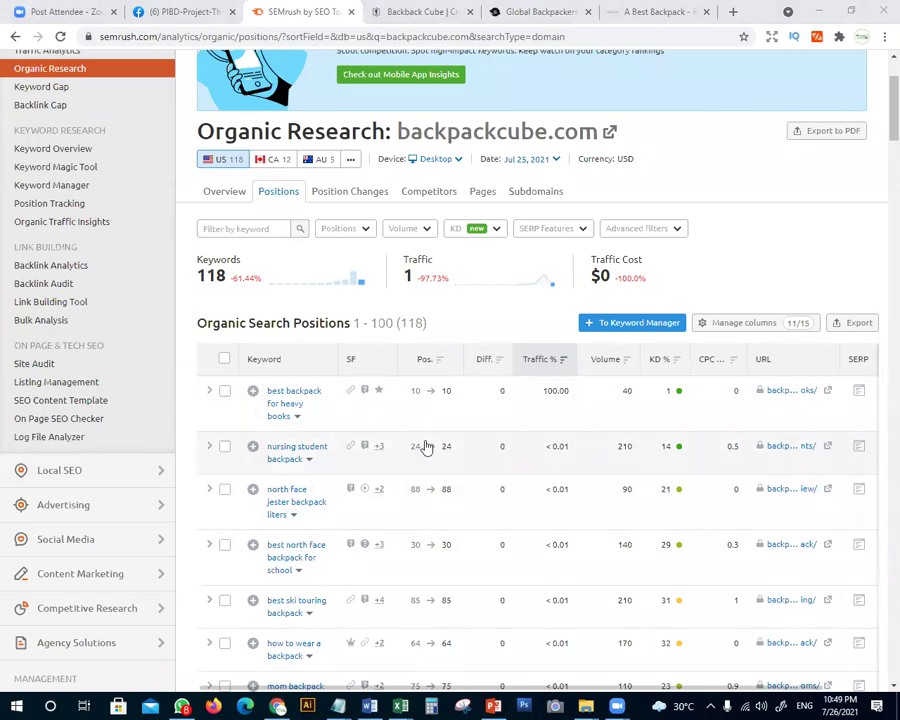
# Open the keyword details for "nursing student backpack" and copy the link address of the bagcottage.com result
pyautogui.click(309, 462)
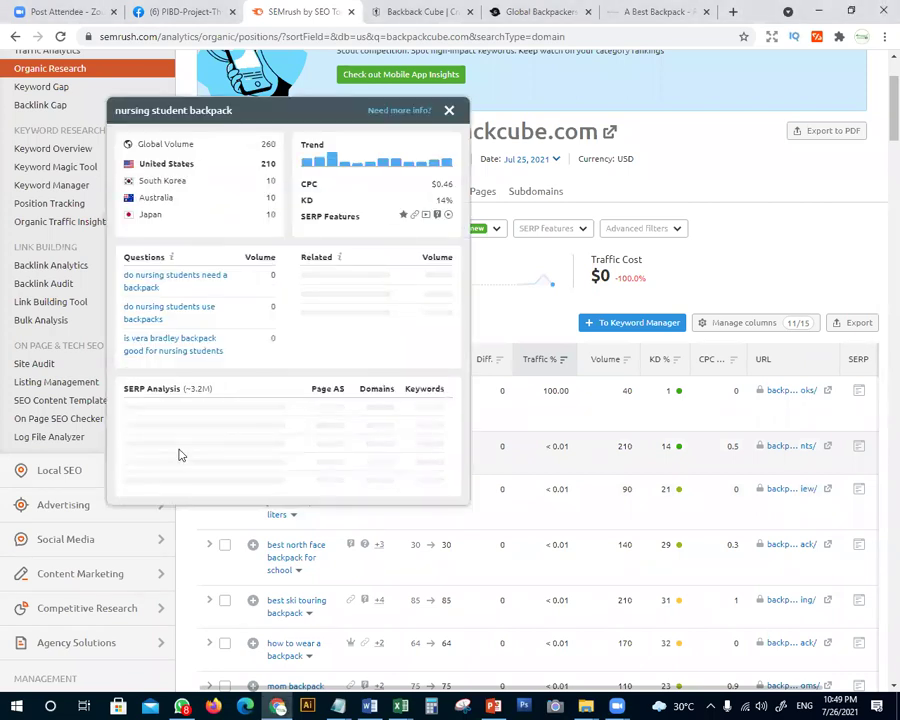
pyautogui.scroll(-1, 180, 456)
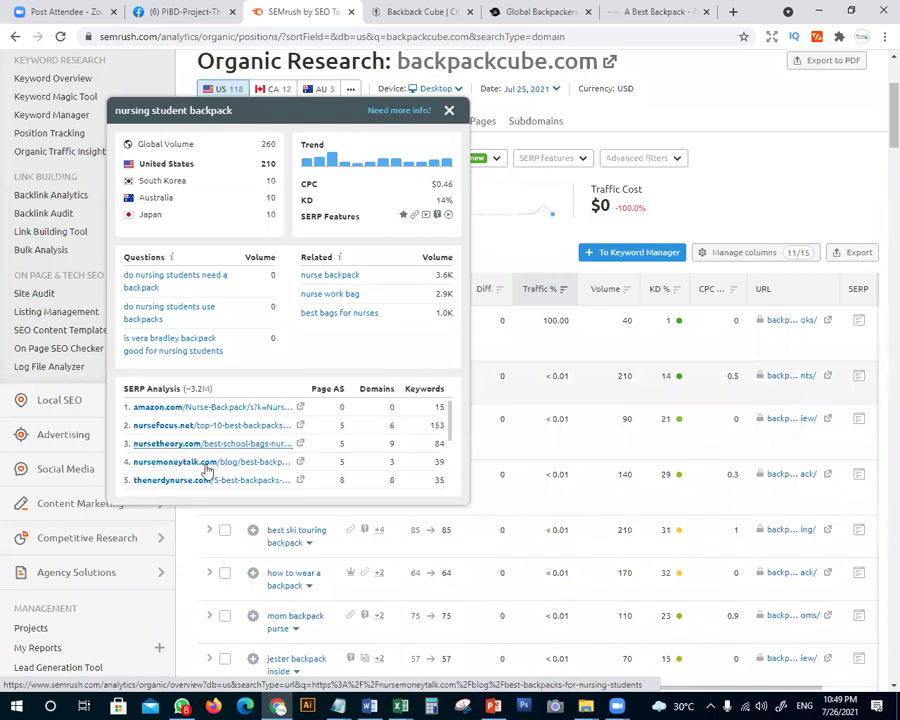
pyautogui.scroll(-2, 205, 465)
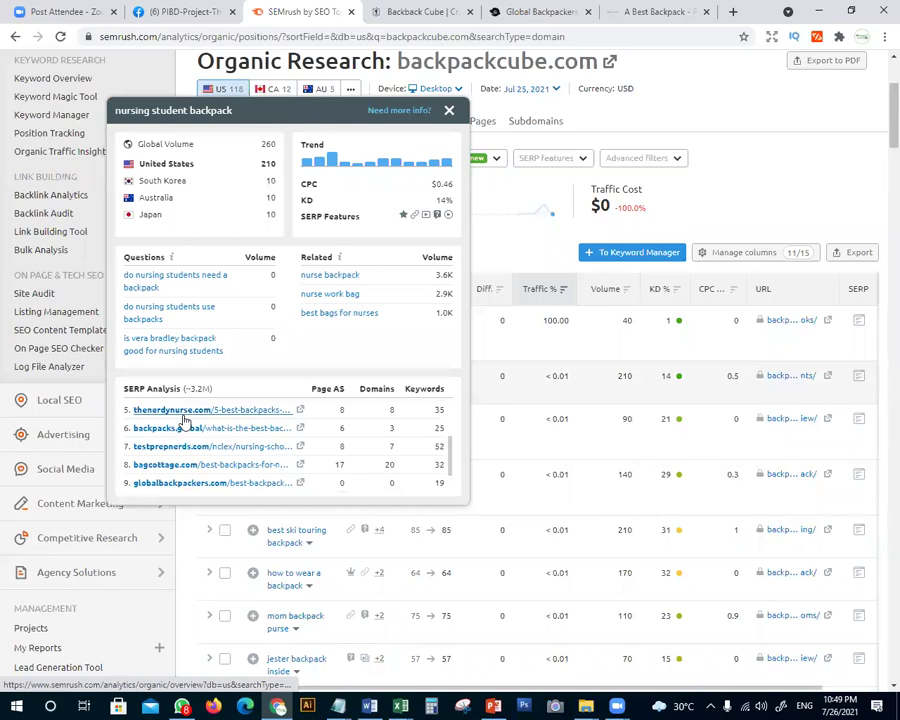
pyautogui.rightClick(206, 469)
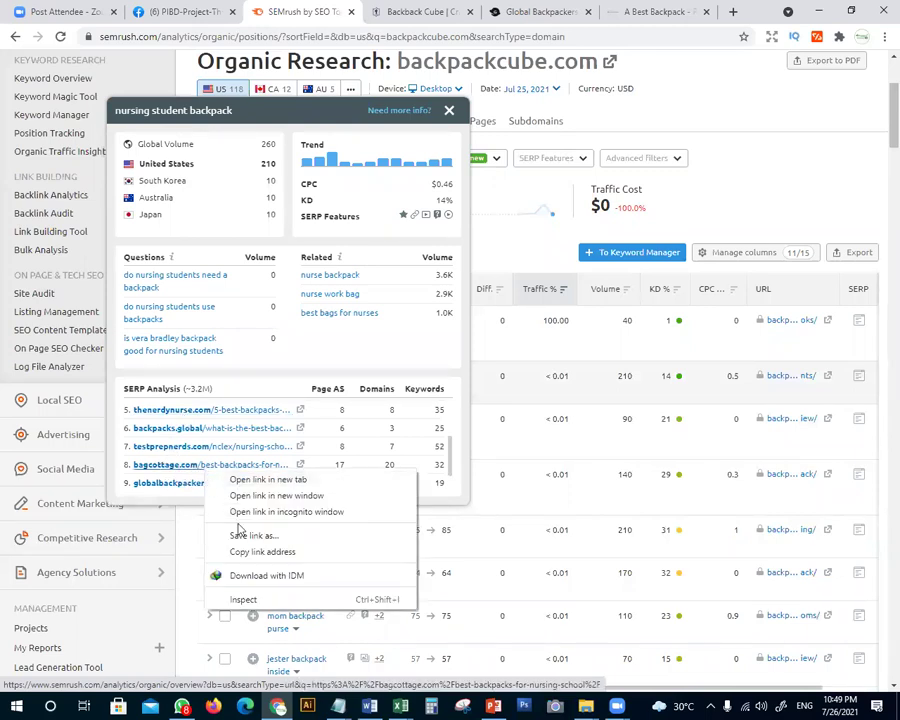
pyautogui.click(243, 552)
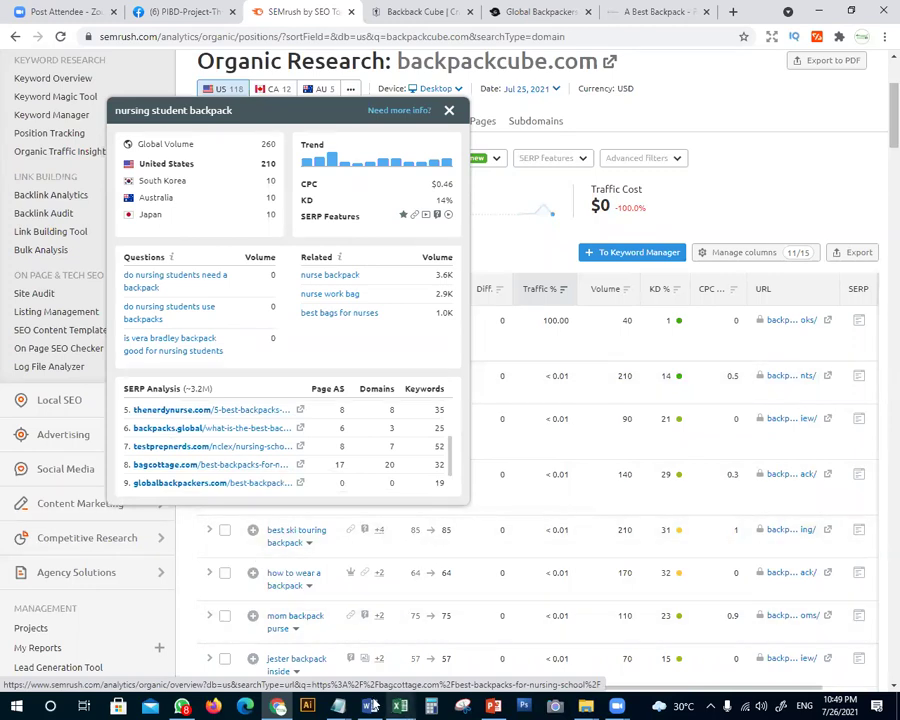
# Paste the copied link below the Notepad list and isolate bagcottage.com on its own line, removing the Semrush prefix
pyautogui.scroll(-1, 170, 486)
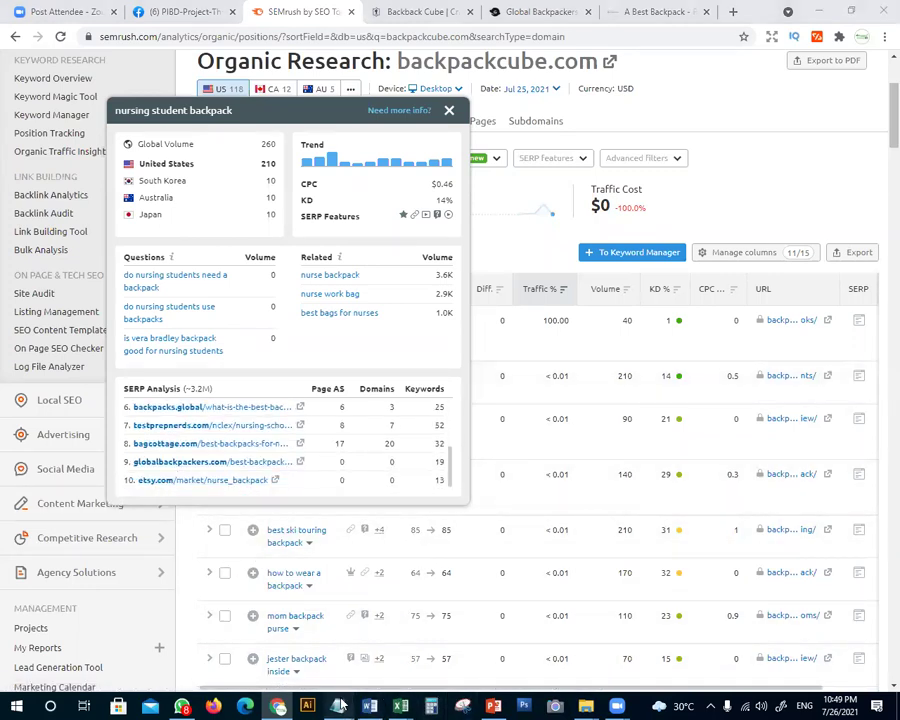
pyautogui.click(431, 706)
pyautogui.click(363, 554)
pyautogui.hotkey('ctrl', 'v')
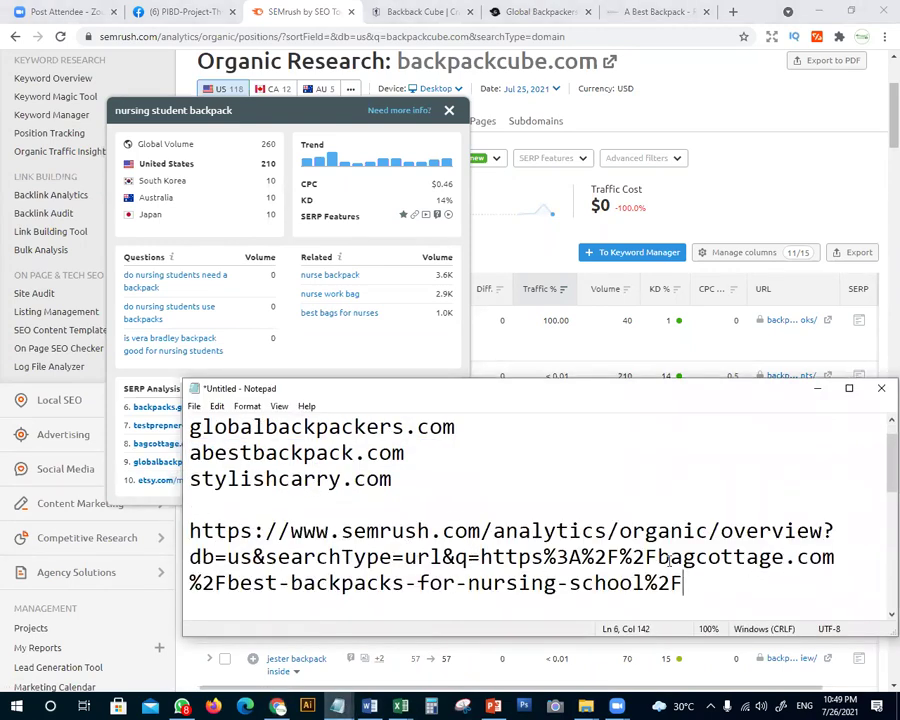
pyautogui.moveTo(659, 557); pyautogui.dragTo(128, 536)
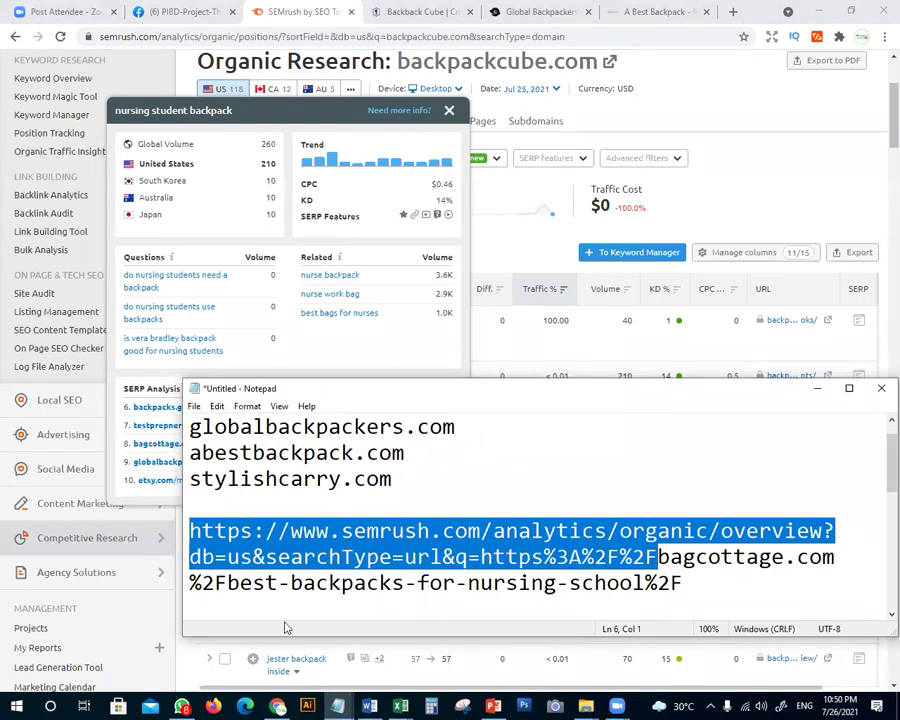
pyautogui.press('BackSpace')
pyautogui.click(365, 531)
pyautogui.press('Return')
pyautogui.press('Return')
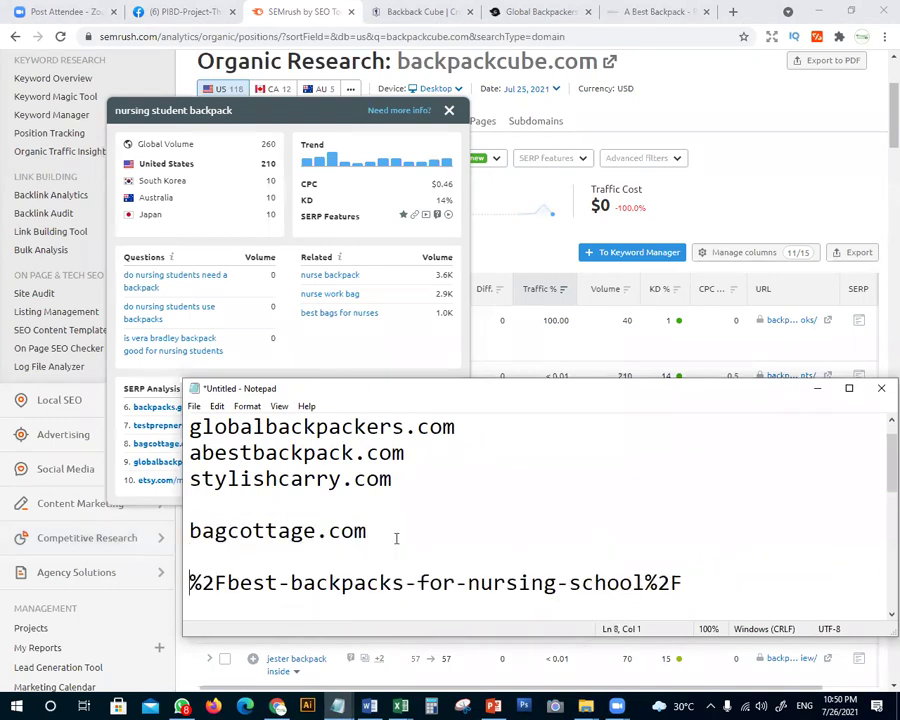
# Copy bagcottage.com from the Notepad list and load it in a new browser tab
pyautogui.moveTo(394, 536); pyautogui.dragTo(5, 550)
pyautogui.hotkey('ctrl', 'c')
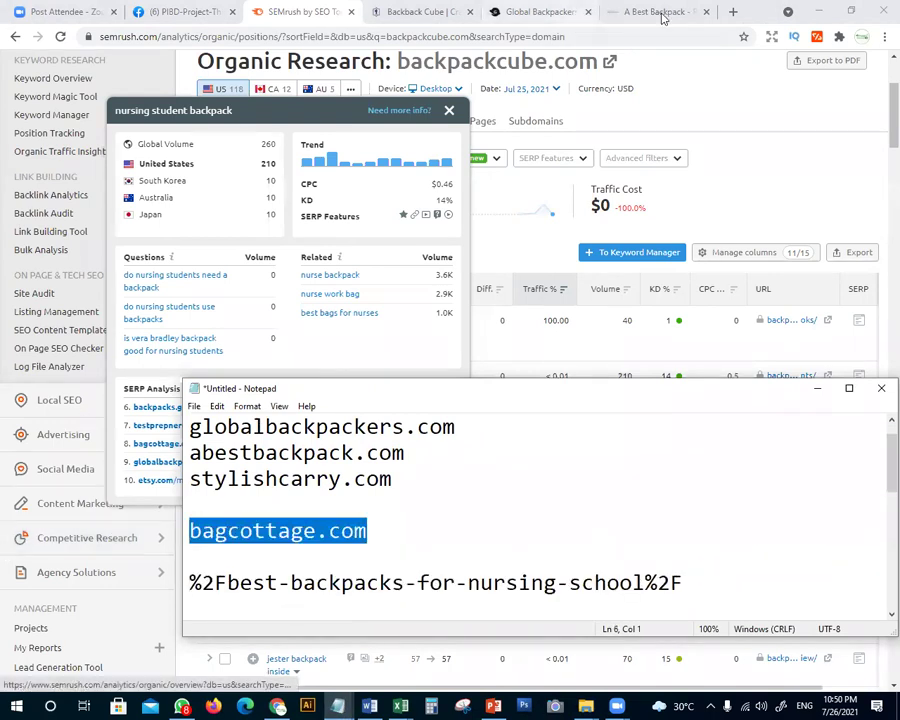
pyautogui.click(733, 11)
pyautogui.hotkey('ctrl', 'v')
pyautogui.press('Return')
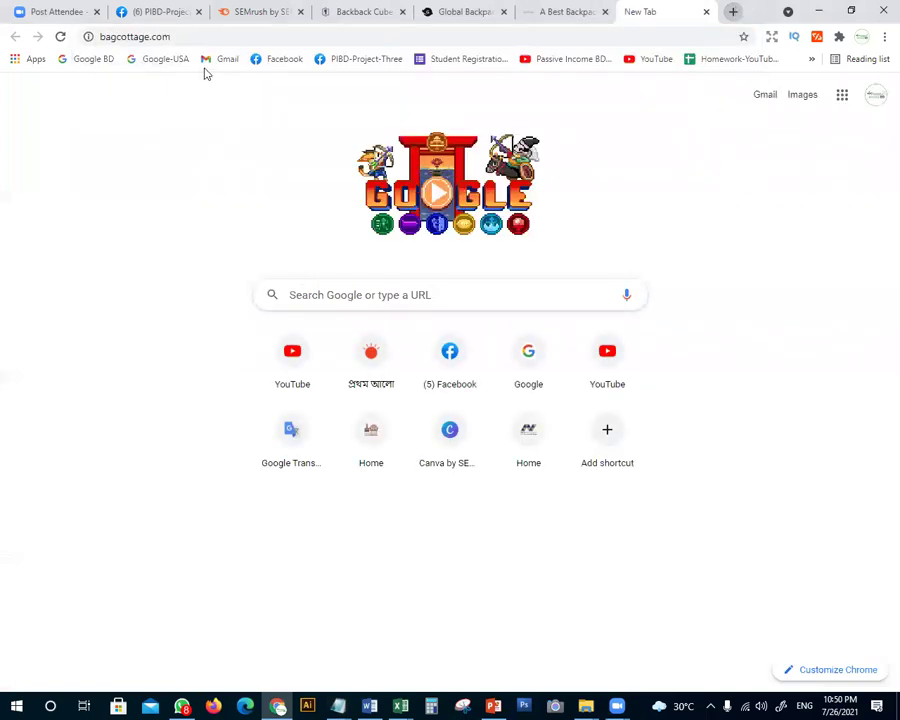
pyautogui.click(196, 36)
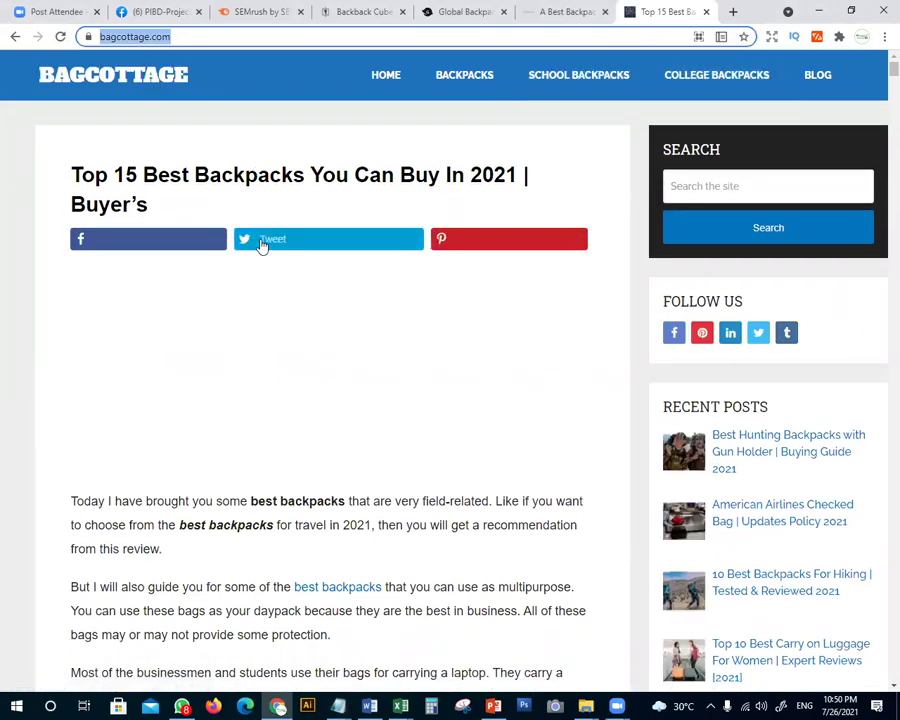
# Remove the blank line above bagcottage.com in the Notepad list and delete the teachersarethebest.com entry
pyautogui.hotkey('alt', 'Tab')
pyautogui.click(278, 517)
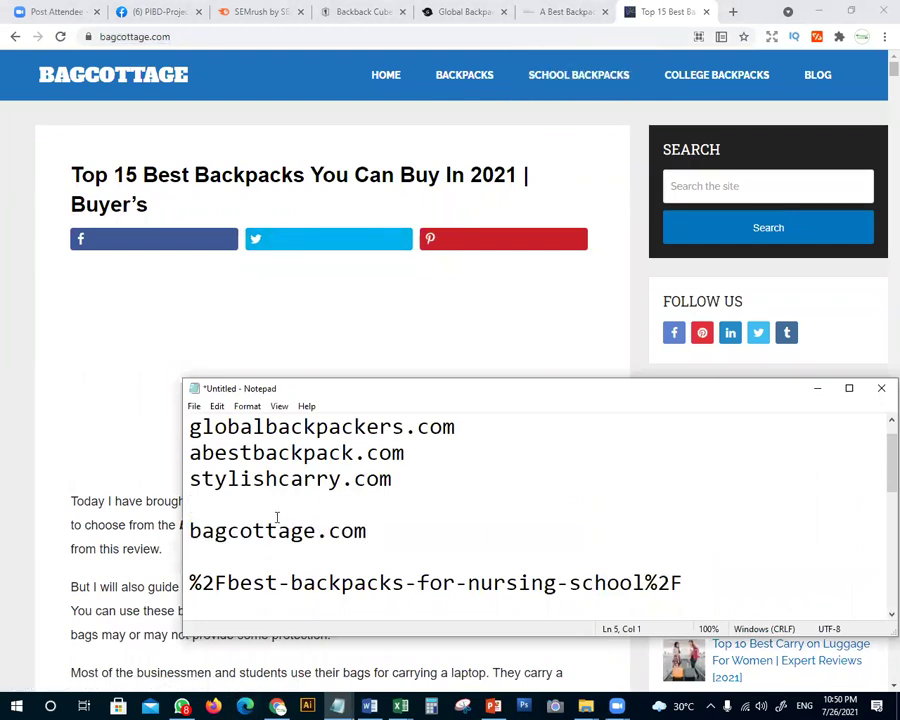
pyautogui.press('Delete')
pyautogui.press('Down')
pyautogui.scroll(1, 390, 510)
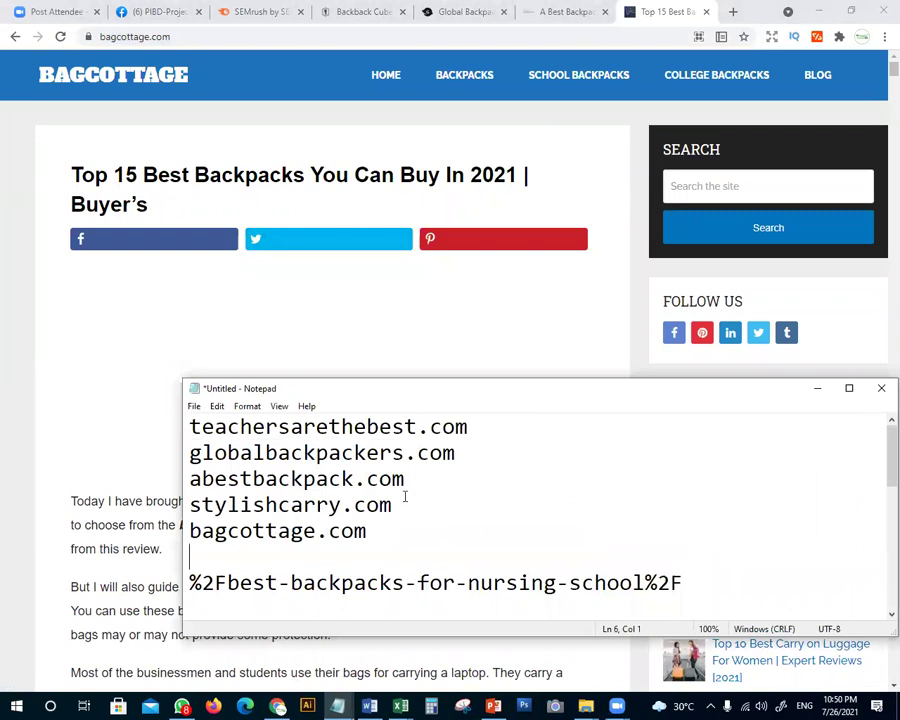
pyautogui.moveTo(467, 427); pyautogui.dragTo(80, 426)
pyautogui.press('Delete')
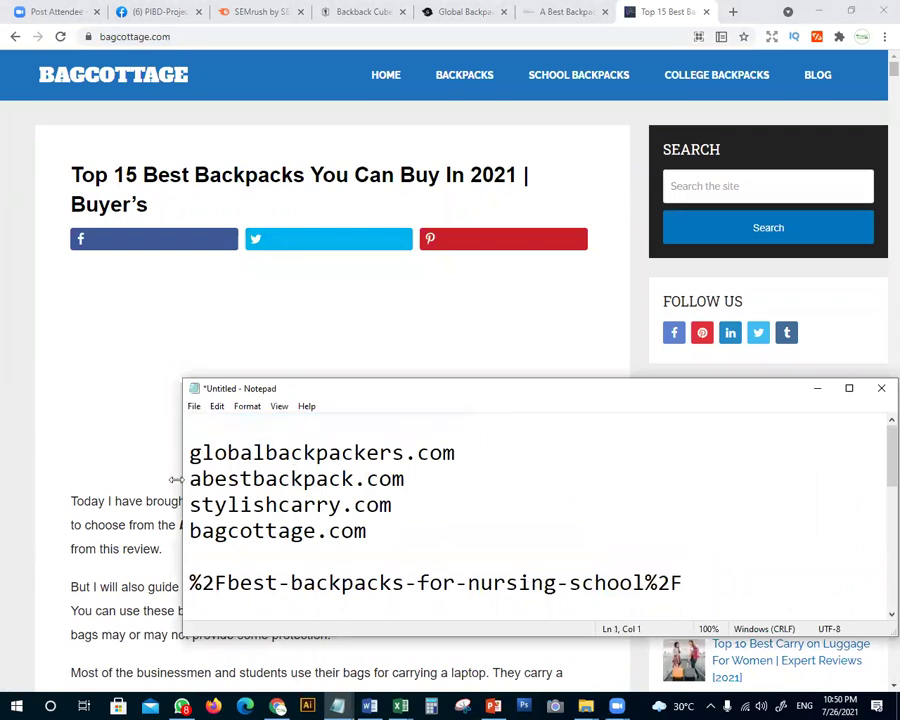
# Check the open competitor site tabs against the Notepad list and delete the stylishcarry.com entry and the empty first line
pyautogui.click(450, 9)
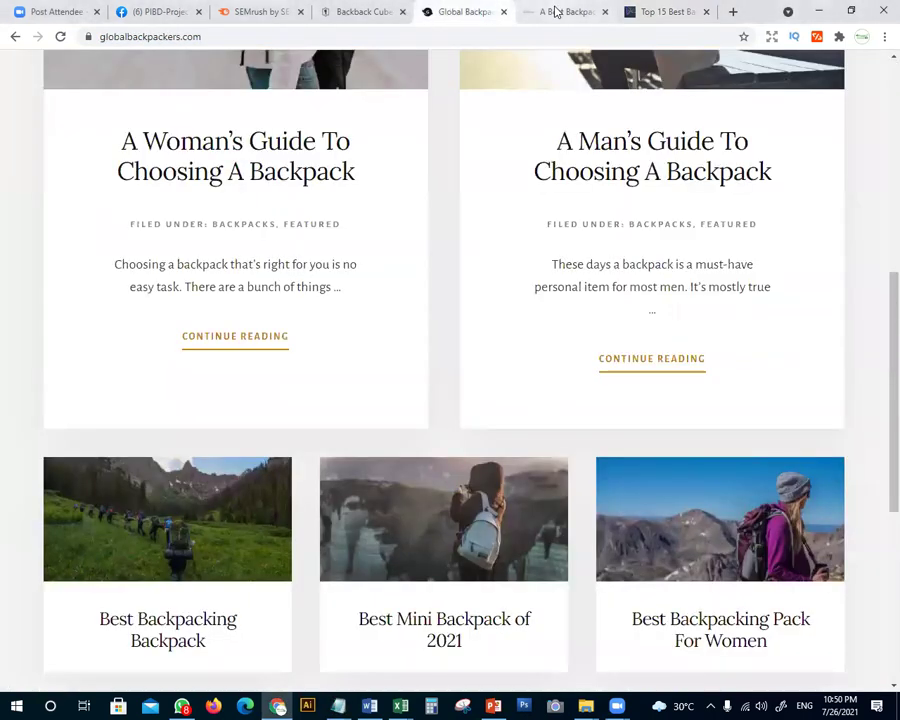
pyautogui.click(552, 10)
pyautogui.click(660, 12)
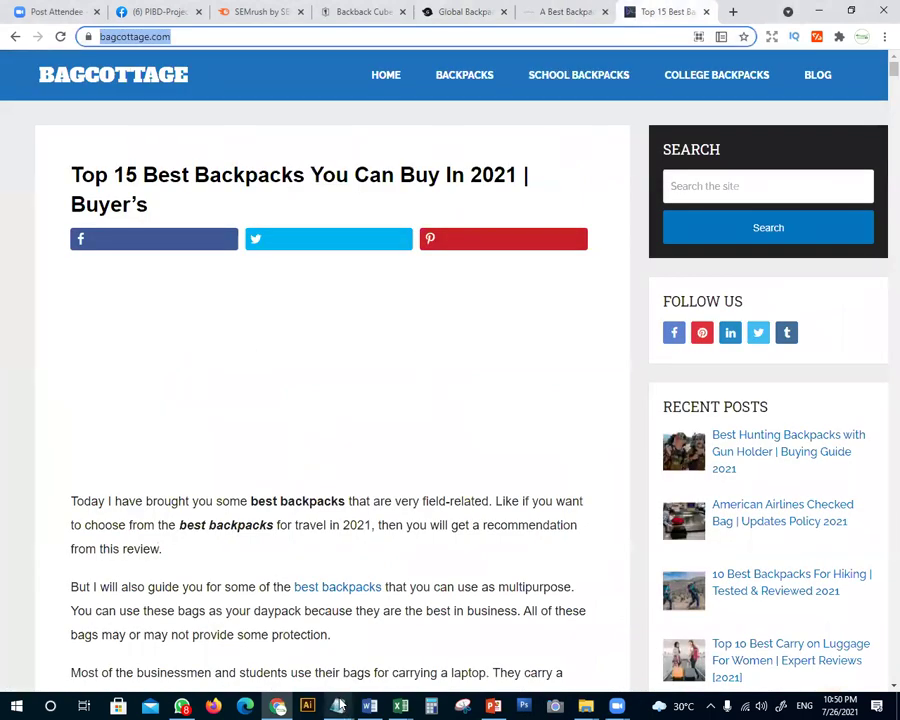
pyautogui.hotkey('alt', 'Tab')
pyautogui.moveTo(390, 482); pyautogui.dragTo(116, 480)
pyautogui.press('Delete')
pyautogui.press('Delete')
# Push the leftover URL text several lines below the domain list in Notepad
pyautogui.click(396, 502)
pyautogui.press('Return')
pyautogui.press('Return')
pyautogui.press('Return')
pyautogui.press('Return')
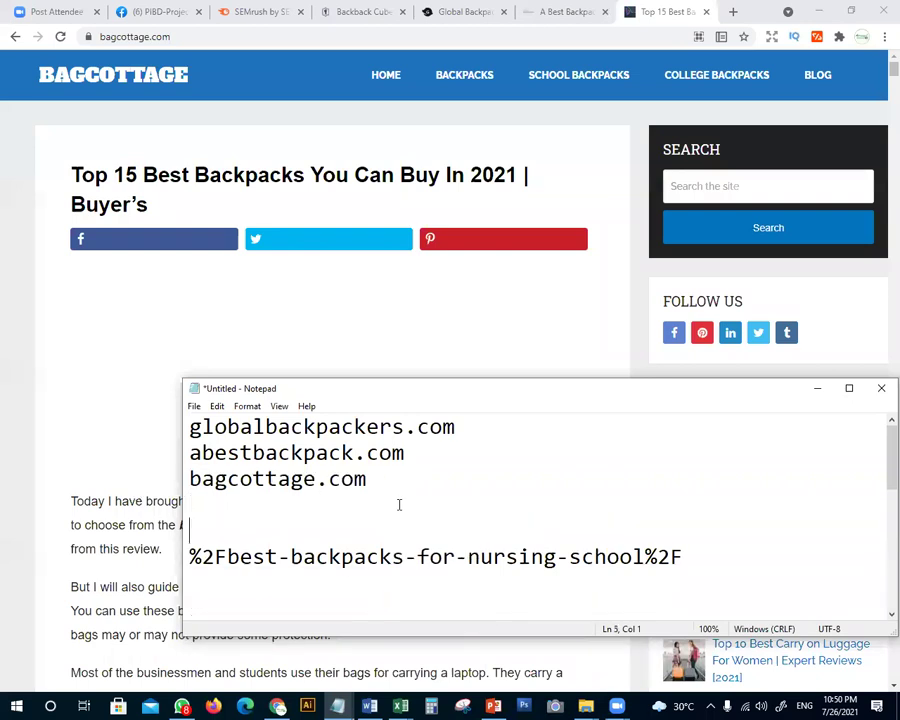
# Copy globalbackpackers.com from the Notepad list and enter it as the first competitor of backpackcube.com in Semrush's Keyword Gap tool
pyautogui.moveTo(470, 428); pyautogui.dragTo(6, 383)
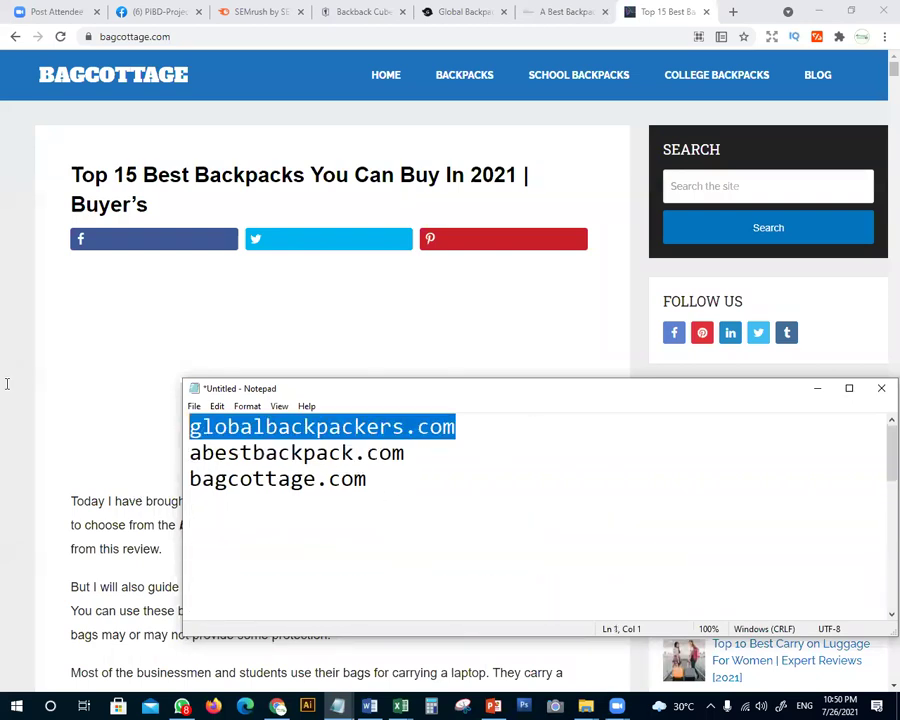
pyautogui.click(362, 12)
pyautogui.click(262, 12)
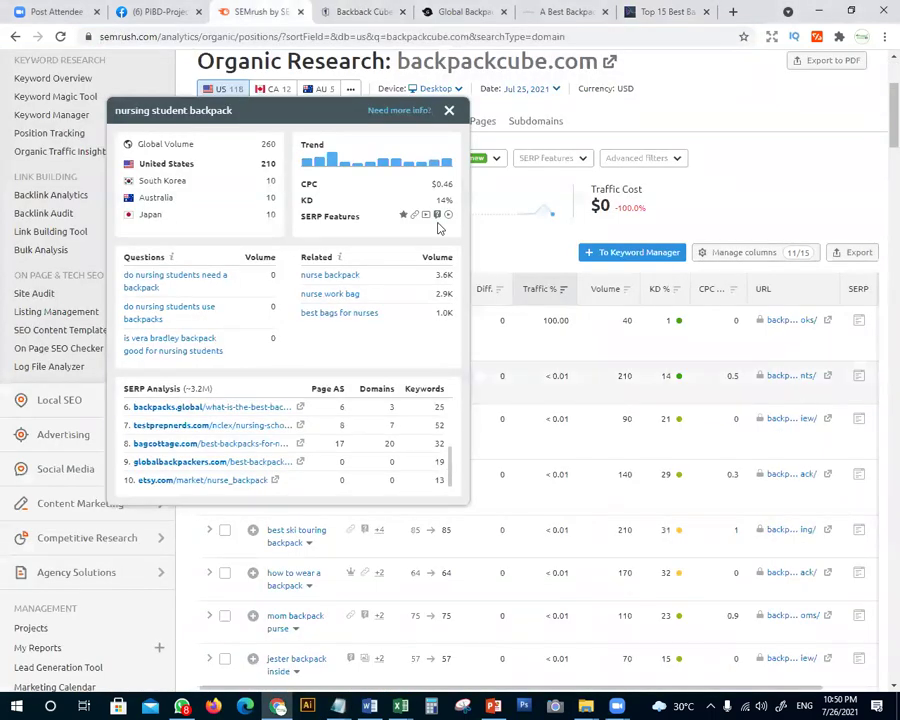
pyautogui.click(449, 111)
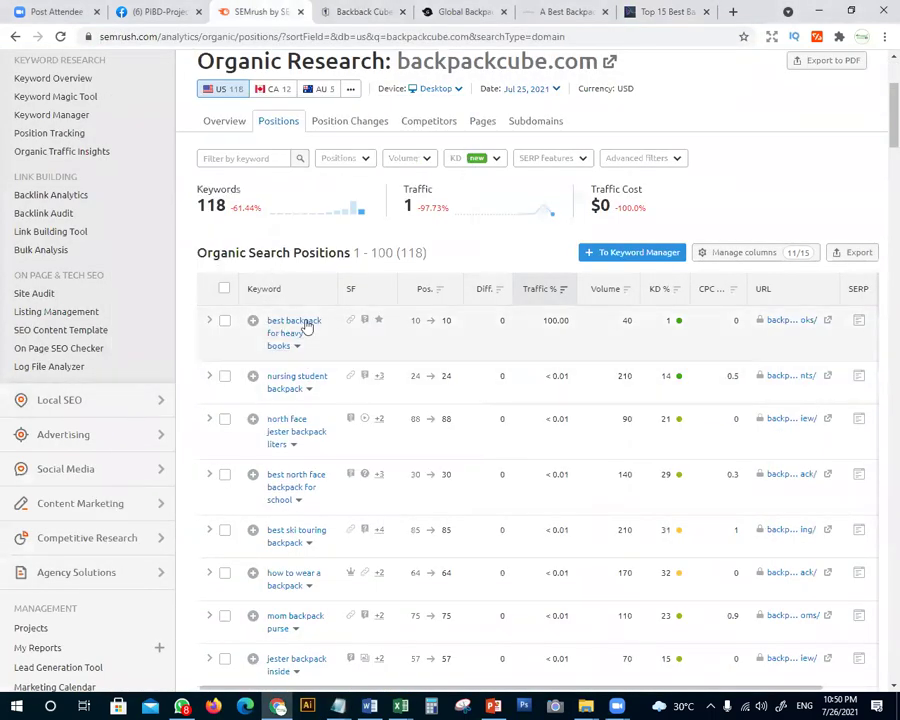
pyautogui.scroll(5, 304, 320)
pyautogui.click(42, 229)
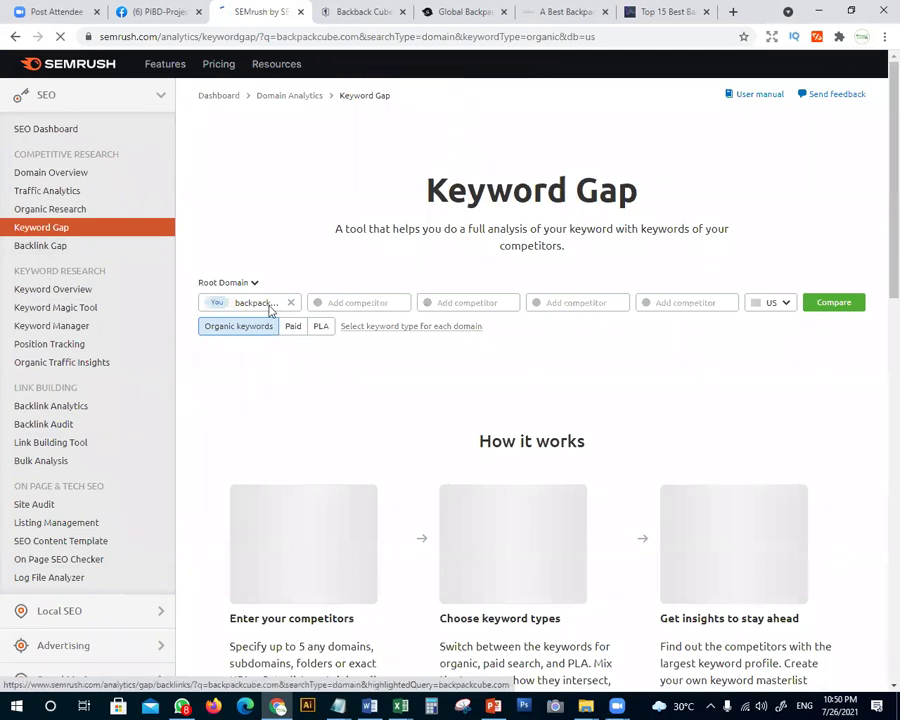
pyautogui.click(355, 301)
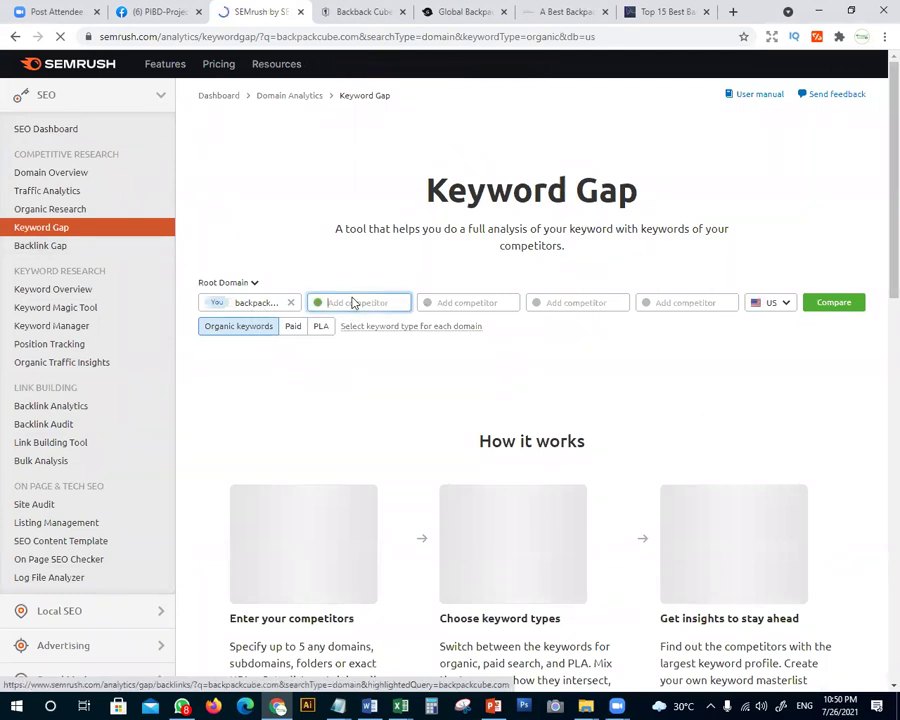
pyautogui.hotkey('ctrl', 'v')
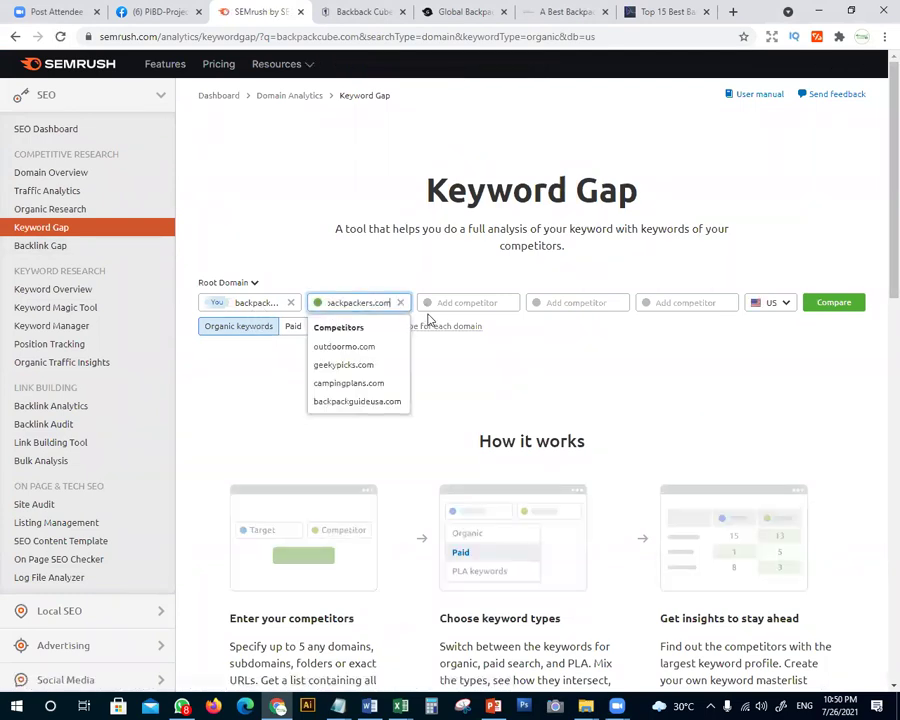
# Copy abestbackpack.com from the Notepad list and enter it as the second competitor in Keyword Gap
pyautogui.hotkey('alt', 'Tab')
pyautogui.click(476, 443)
pyautogui.moveTo(479, 424); pyautogui.dragTo(6, 411)
pyautogui.moveTo(408, 453); pyautogui.dragTo(70, 455)
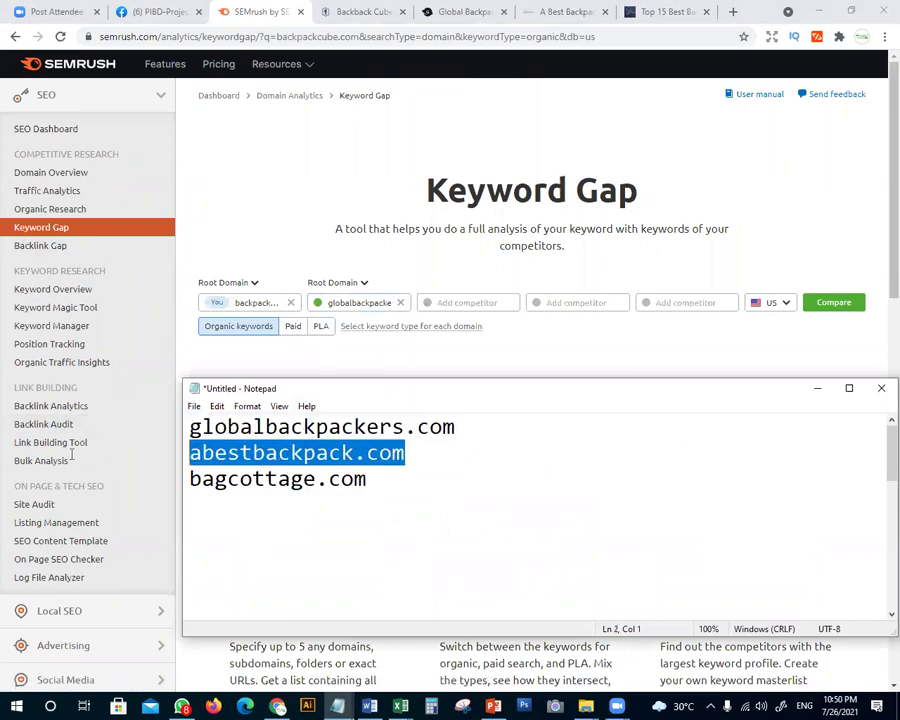
pyautogui.click(469, 299)
pyautogui.hotkey('ctrl', 'v')
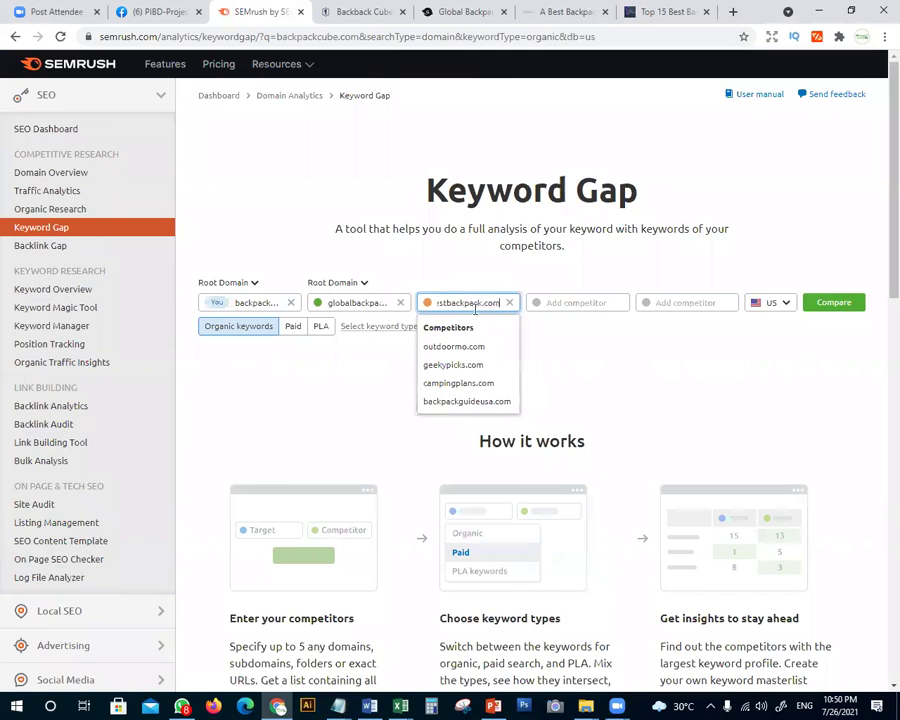
# Add bagcottage.com from the Notepad list as the third competitor and run the Keyword Gap comparison for organic keywords
pyautogui.hotkey('alt', 'Tab')
pyautogui.moveTo(367, 479); pyautogui.dragTo(3, 478)
pyautogui.hotkey('ctrl', 'c')
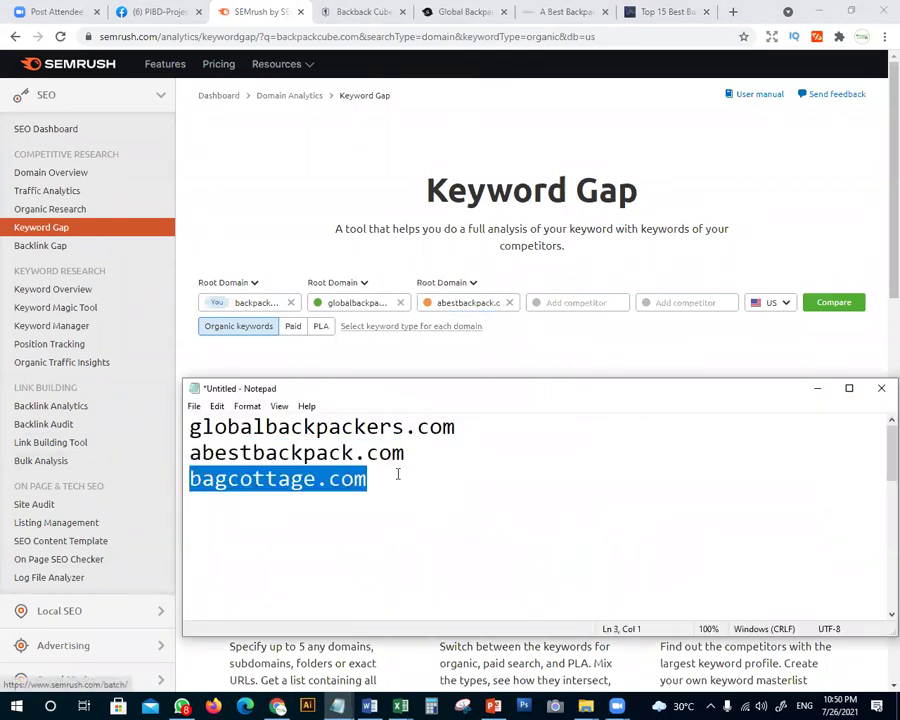
pyautogui.click(566, 301)
pyautogui.hotkey('ctrl', 'v')
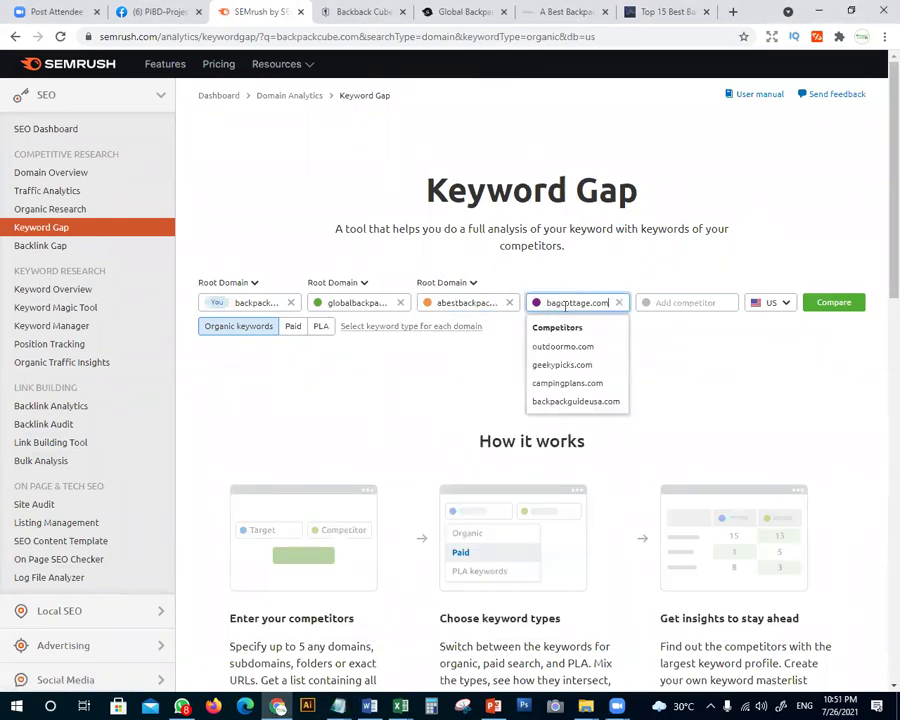
pyautogui.click(830, 302)
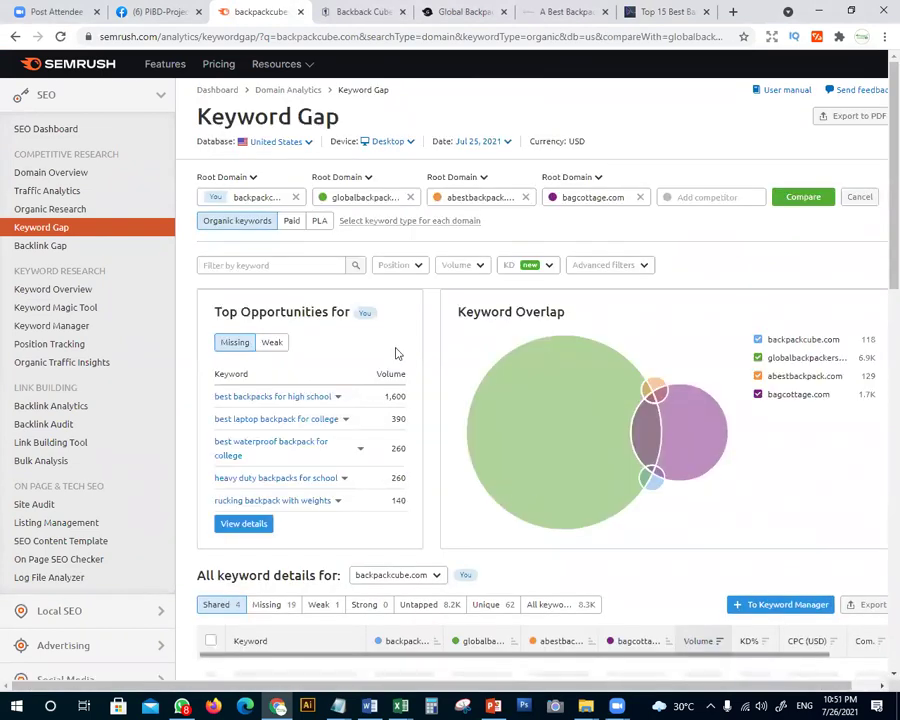
# Examine the shared keywords table, comparing each site's ranking position, volume and keyword difficulty
pyautogui.scroll(-3, 533, 500)
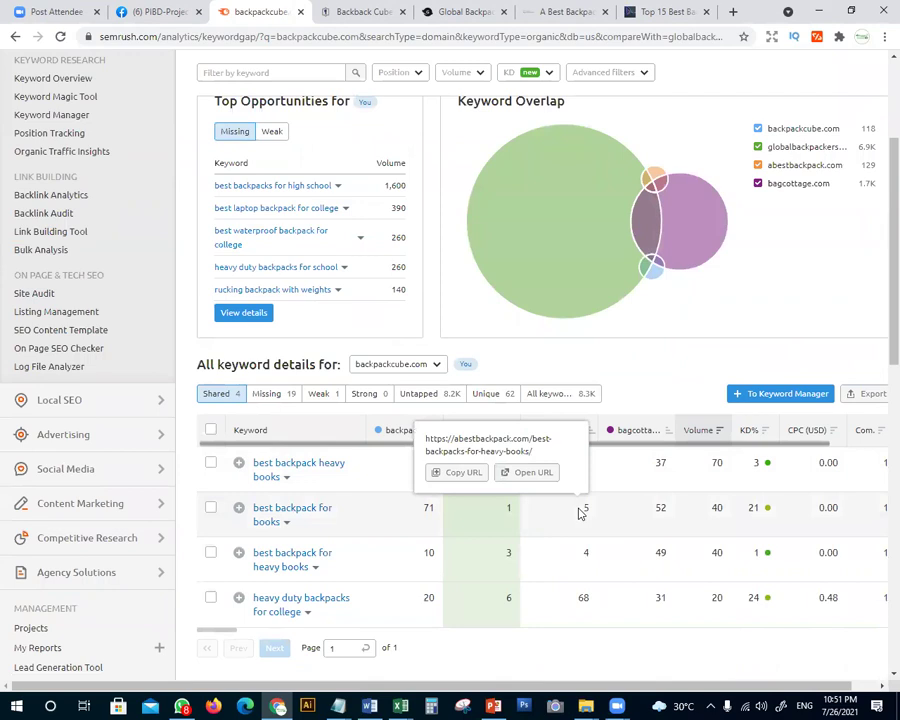
pyautogui.scroll(-1, 416, 482)
pyautogui.moveTo(412, 484)
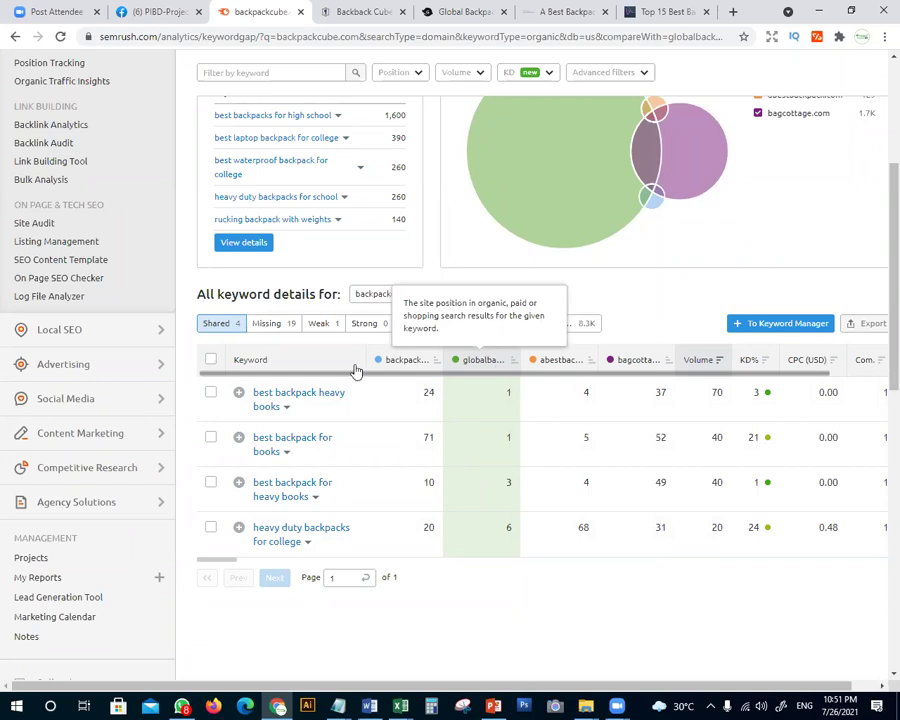
pyautogui.moveTo(588, 394)
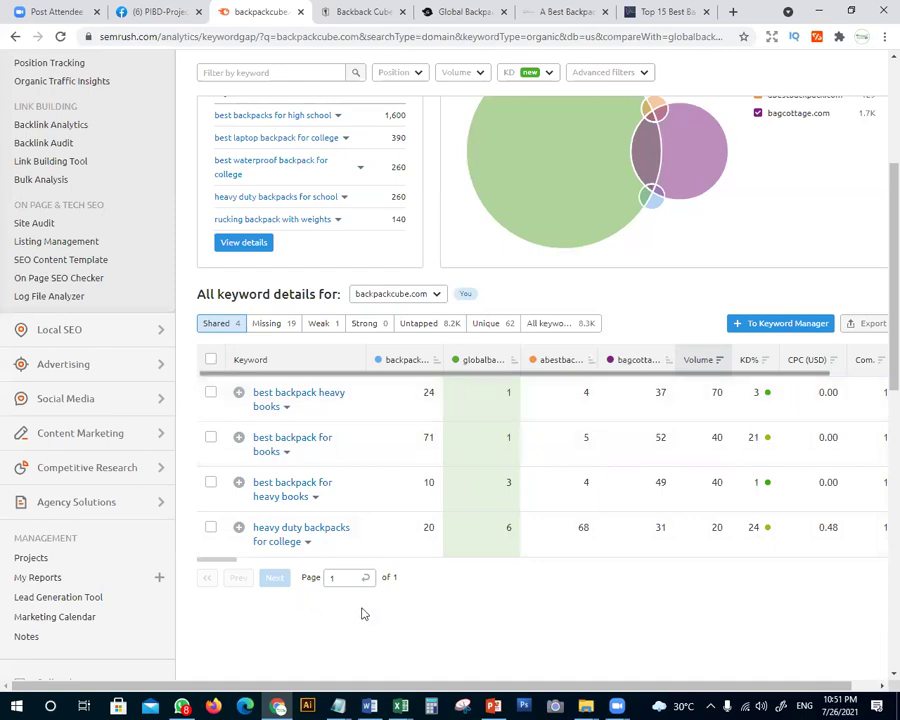
# Switch to the PowerPoint presentation and review slide 5's advice on updating content to match competitors and creating links
pyautogui.hotkey('alt', 'Tab')
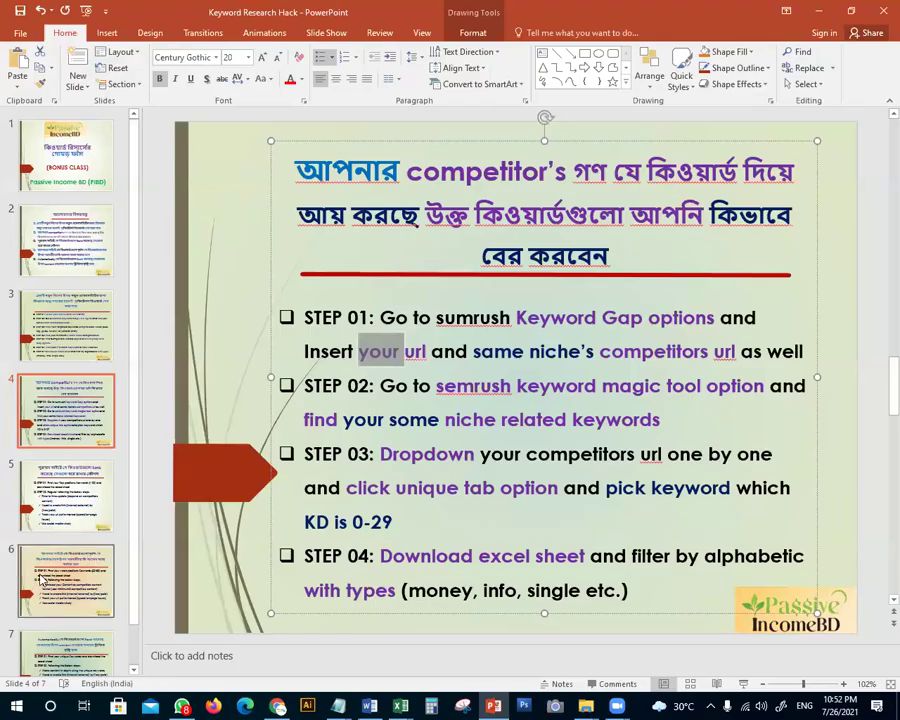
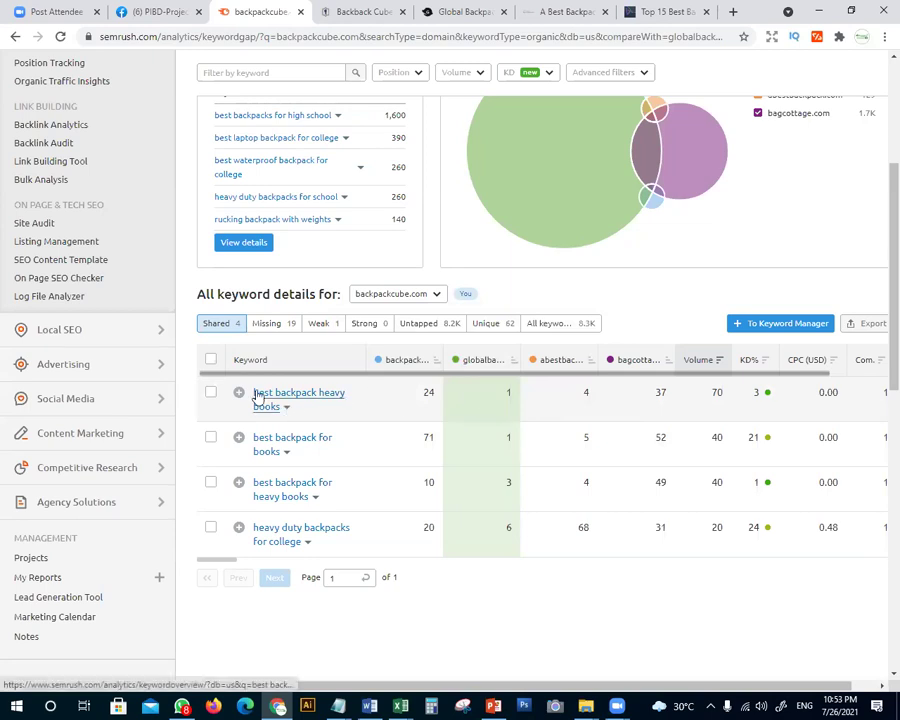
pyautogui.hotkey('alt', 'Tab')
pyautogui.moveTo(424, 412); pyautogui.dragTo(322, 380)
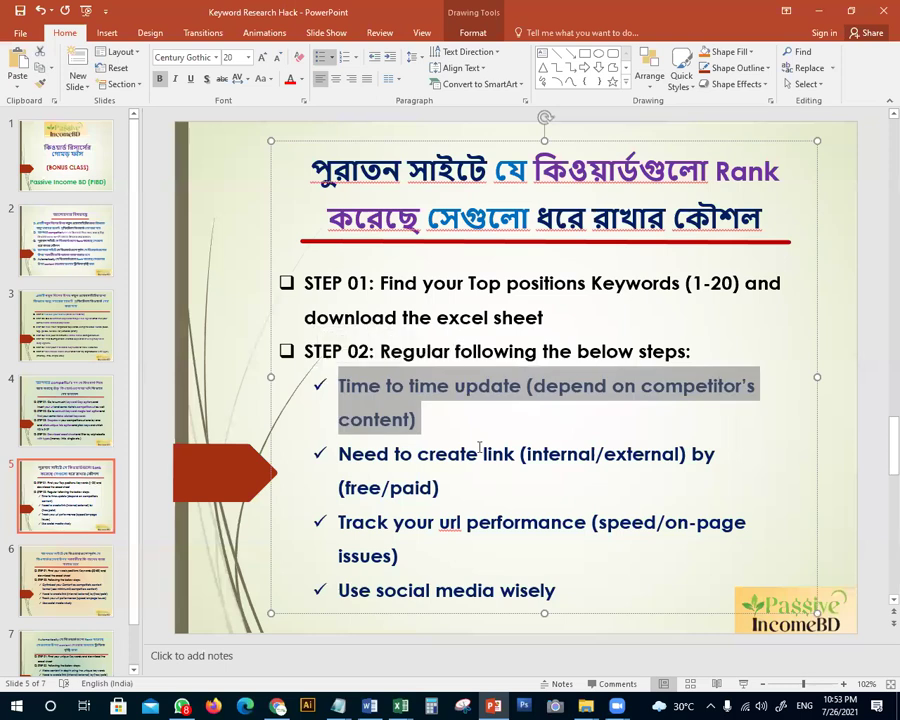
pyautogui.click(571, 410)
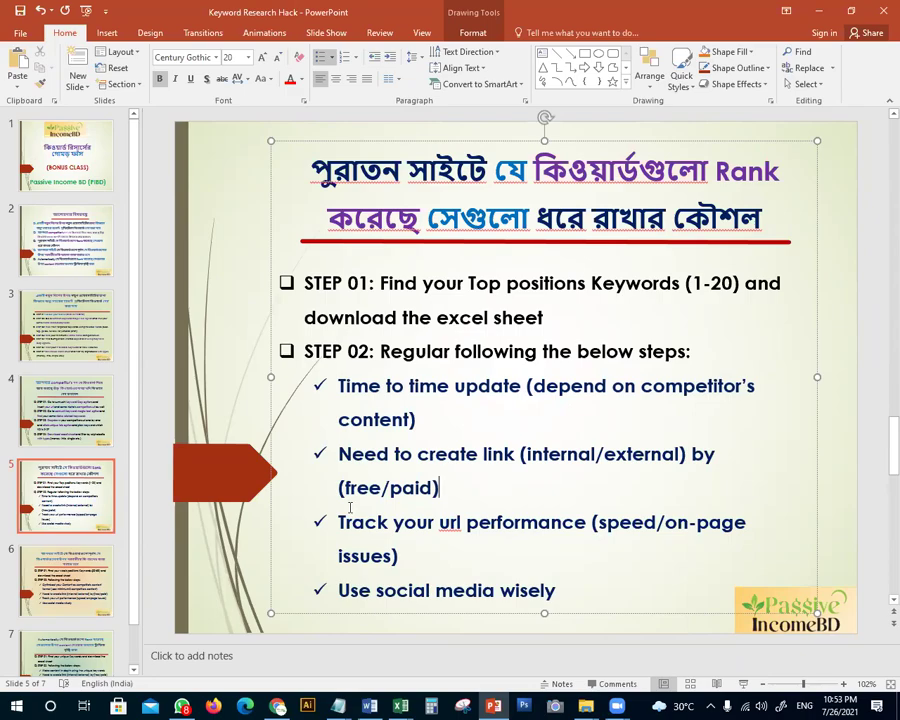
# Take the shared keyword "best backpack heavy books" from Semrush and search the globalbackpackers.com site for it
pyautogui.hotkey('alt', 'Tab')
pyautogui.moveTo(280, 412); pyautogui.dragTo(251, 400)
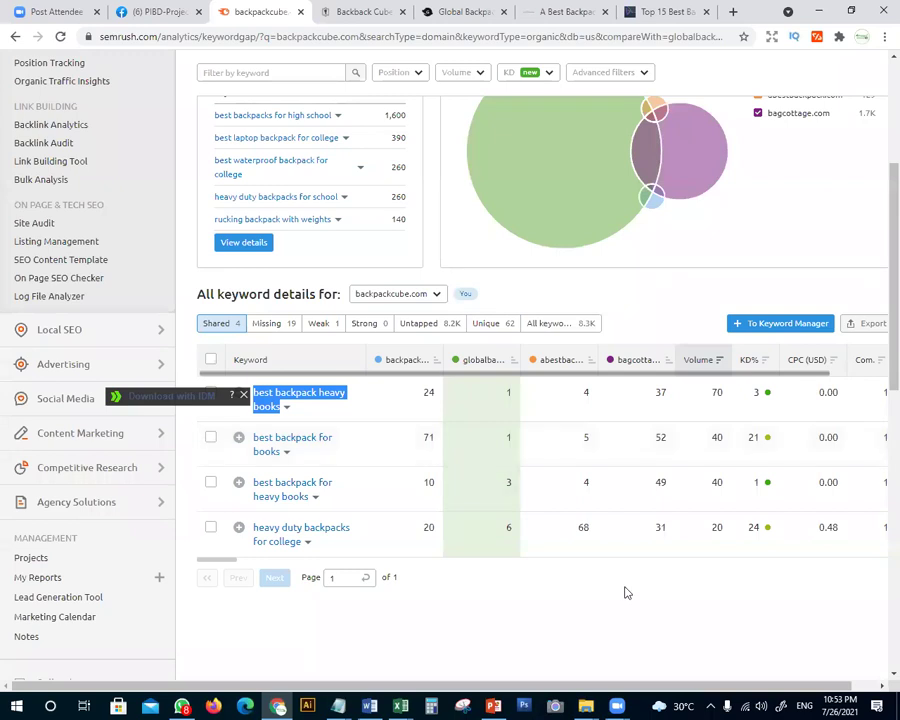
pyautogui.click(455, 13)
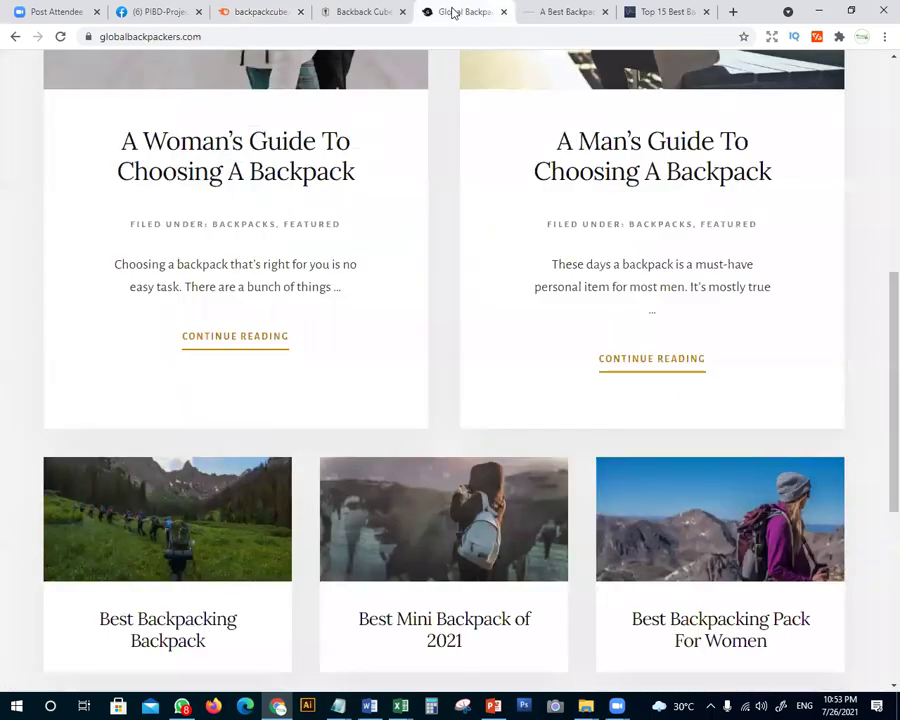
pyautogui.scroll(5, 470, 630)
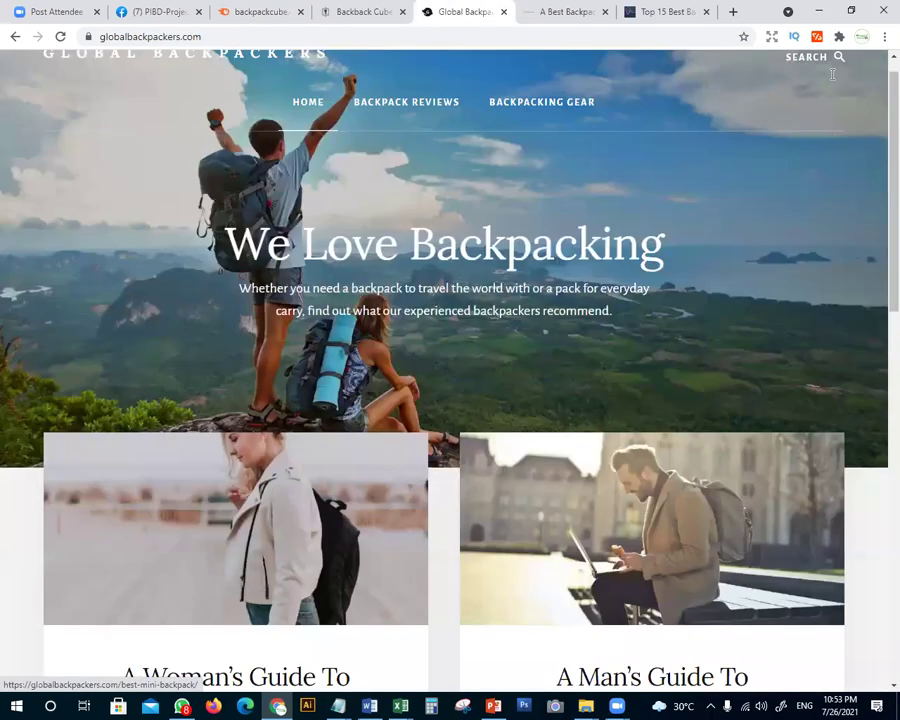
pyautogui.scroll(1, 832, 75)
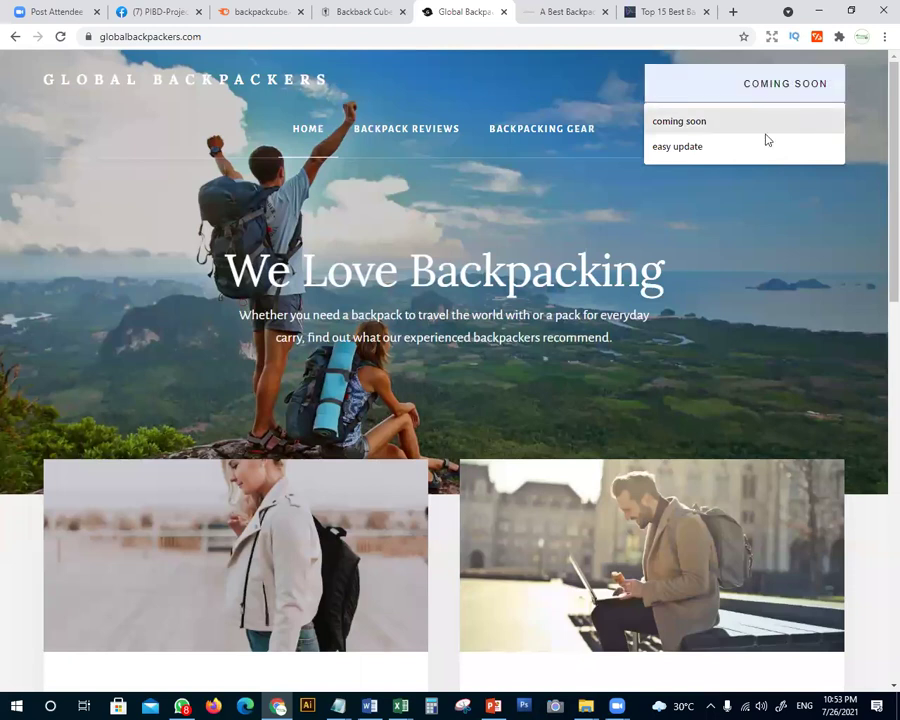
pyautogui.click(841, 84)
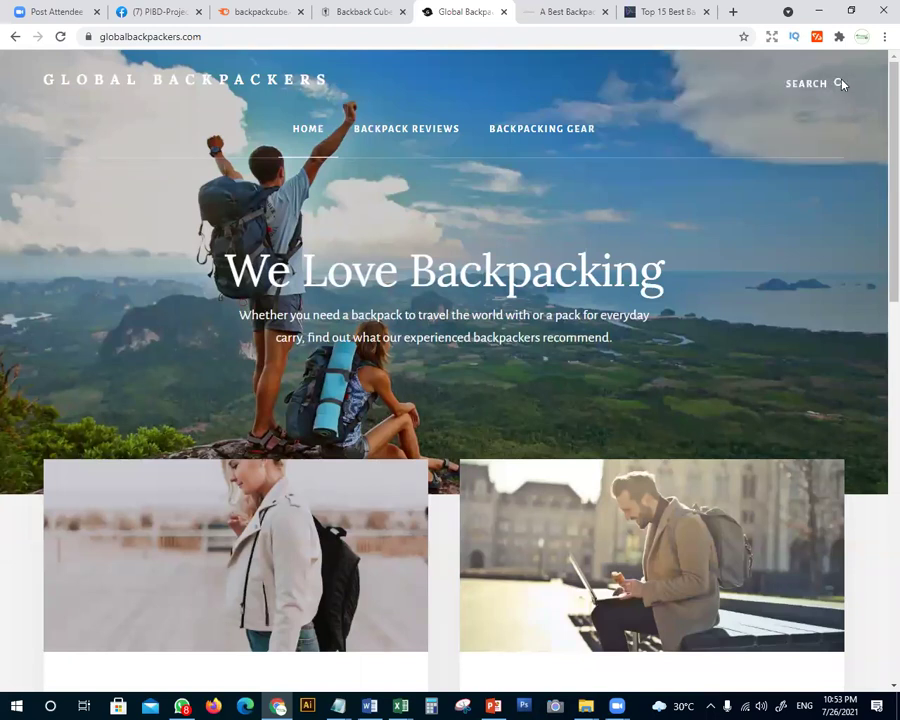
pyautogui.click(826, 81)
pyautogui.write('BEST BACKPACK HEAVY BOOKS')
pyautogui.press('Return')
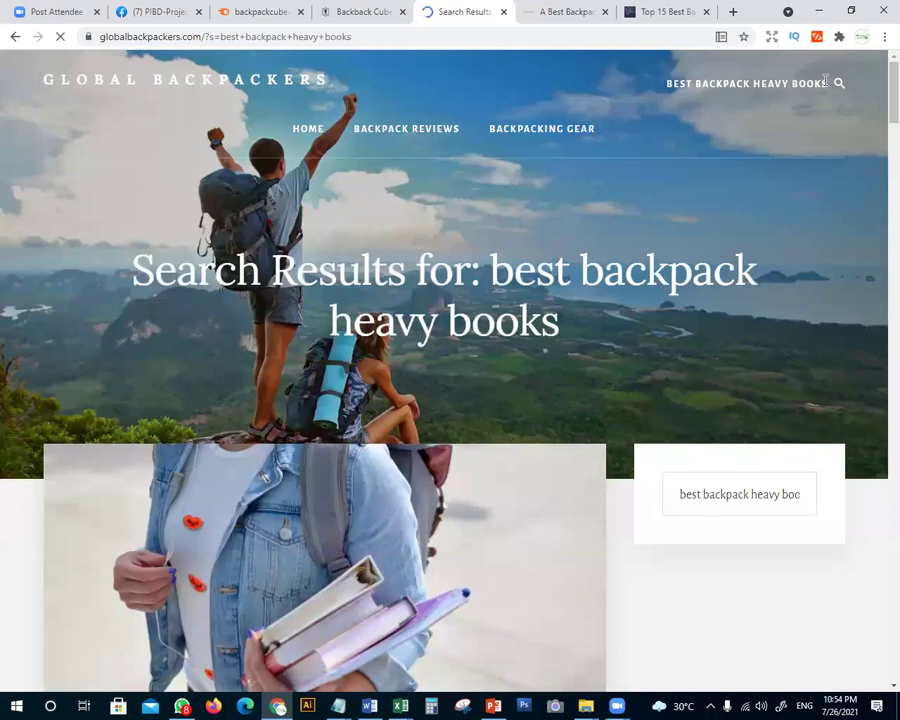
# Recheck the keyword in Semrush and open the "Best Backpack For Heavy Books of 2021" article from the Global Backpackers search results
pyautogui.scroll(-5, 382, 424)
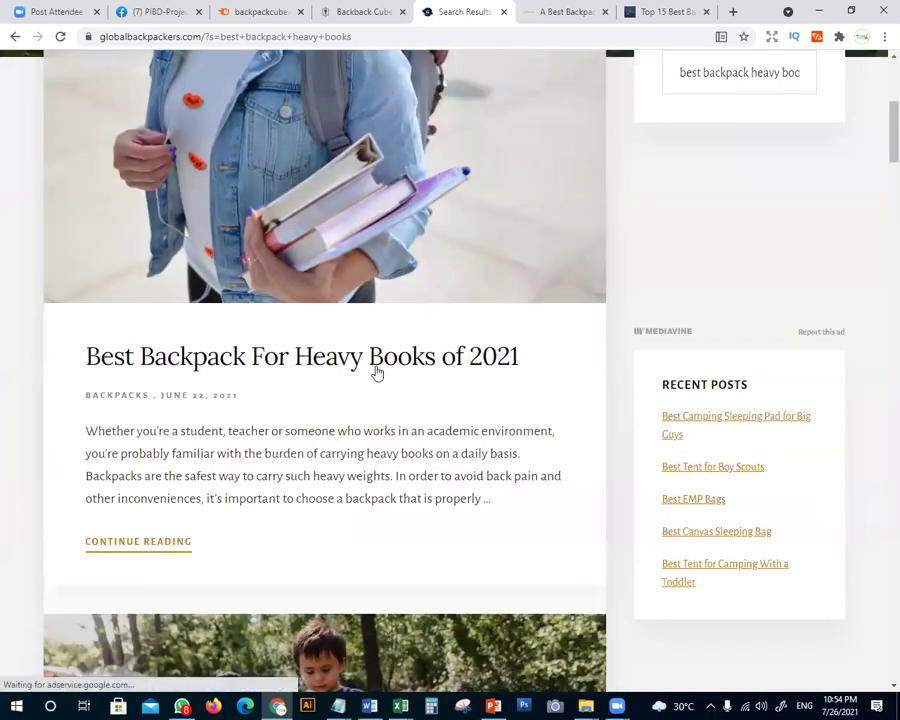
pyautogui.hotkey('alt', 'Tab')
pyautogui.hotkey('alt', 'Tab')
pyautogui.click(257, 18)
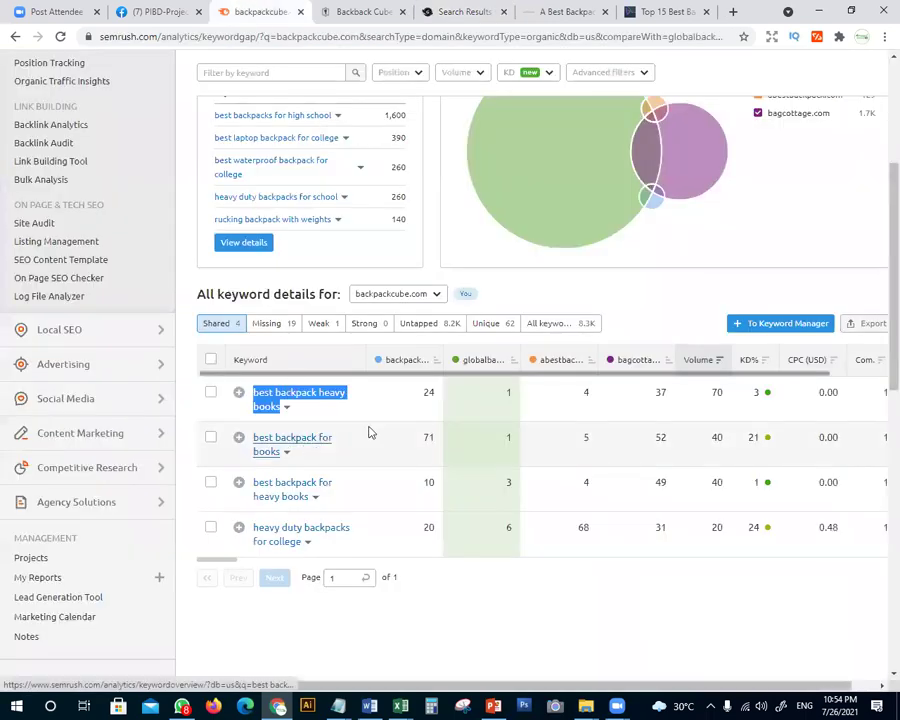
pyautogui.click(645, 11)
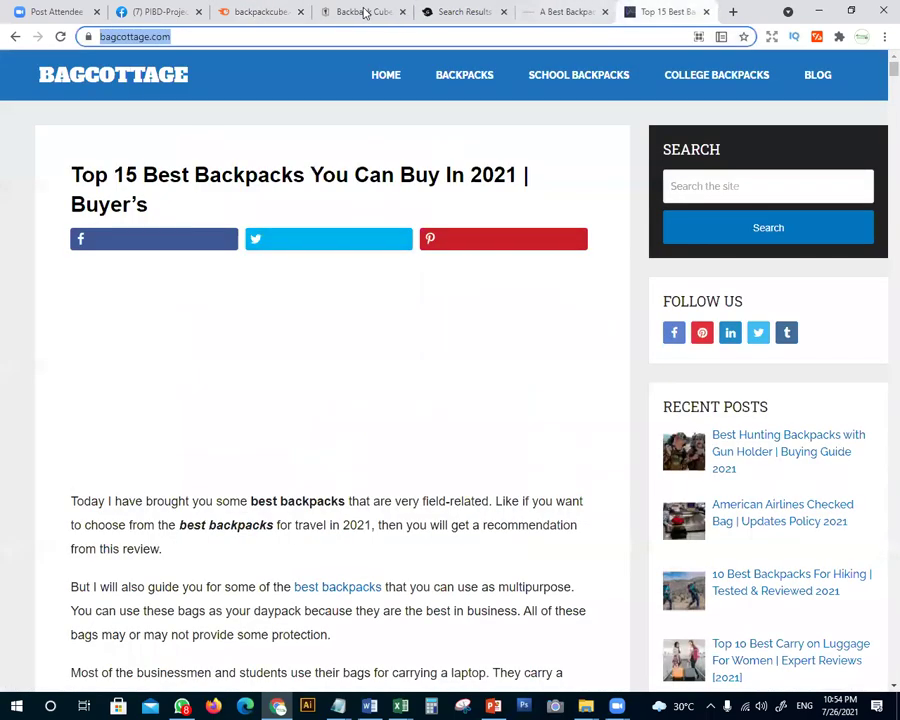
pyautogui.click(460, 11)
pyautogui.scroll(-2, 156, 428)
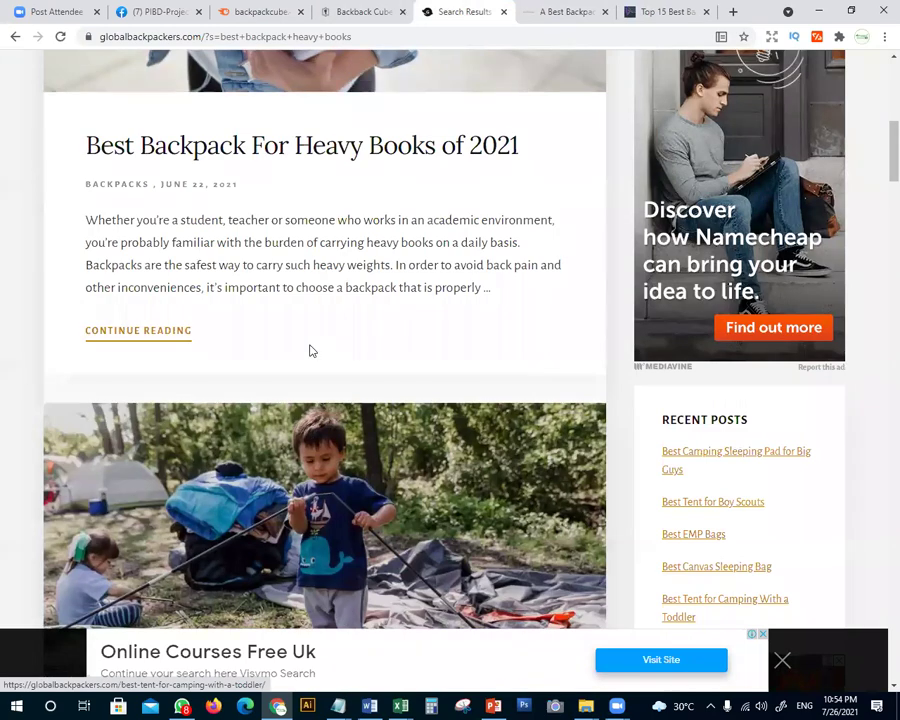
pyautogui.click(150, 332)
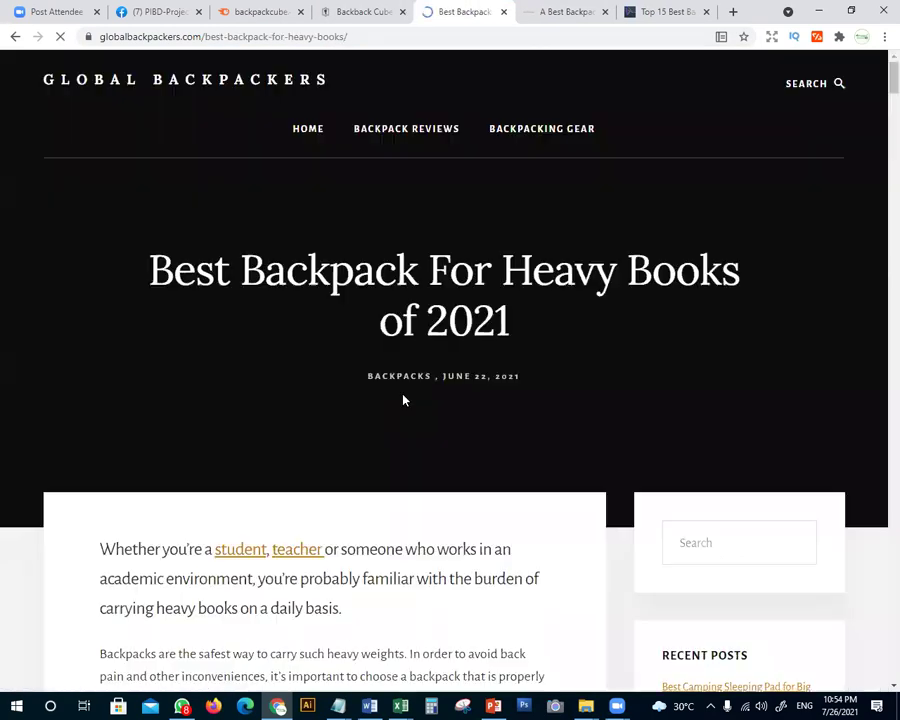
# Examine the heavy-books article's introduction, product comparison table and individual backpack reviews
pyautogui.scroll(-5, 404, 399)
pyautogui.scroll(-9, 404, 399)
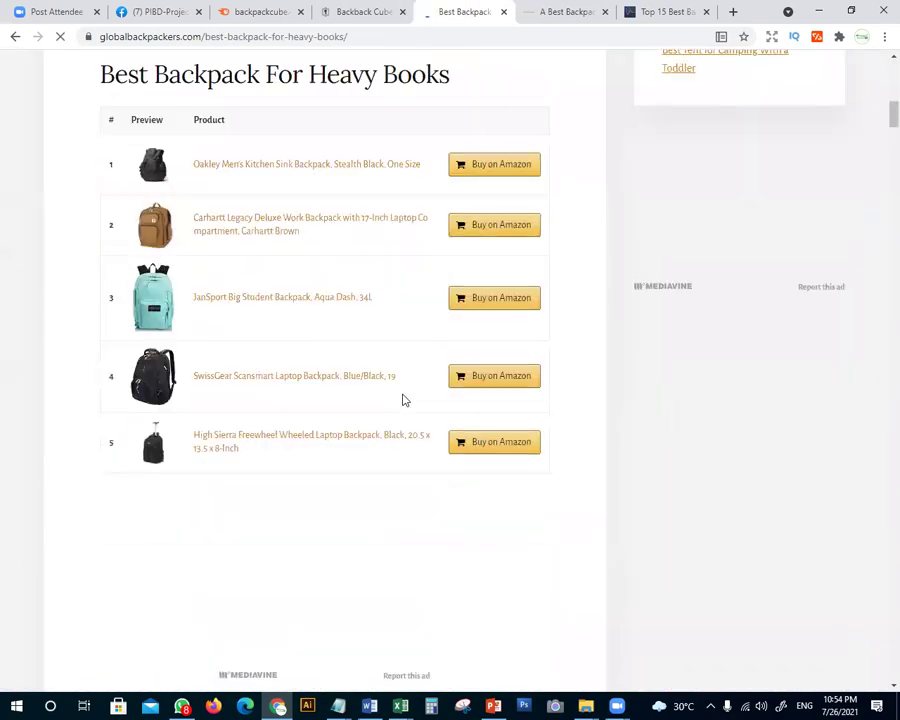
pyautogui.scroll(4, 404, 399)
pyautogui.scroll(5, 404, 399)
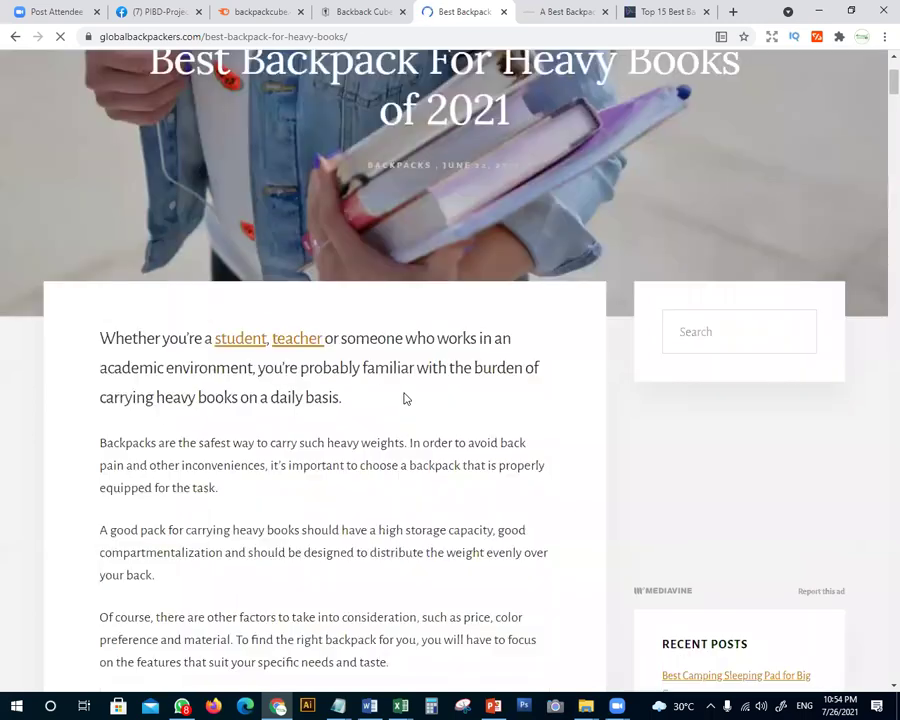
pyautogui.scroll(-1, 404, 399)
pyautogui.scroll(-3, 380, 390)
pyautogui.scroll(-4, 246, 413)
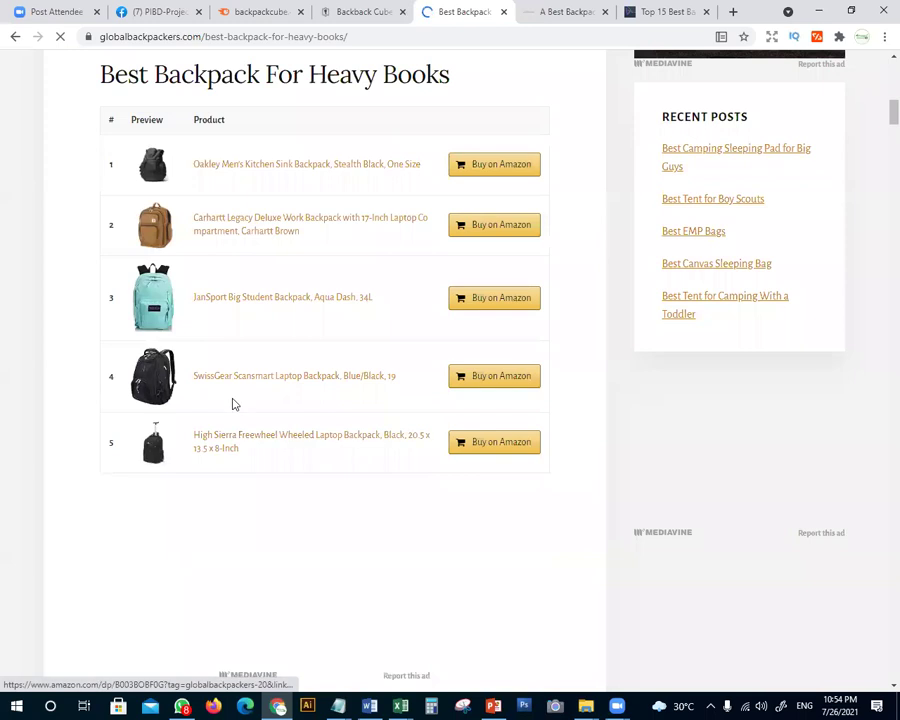
pyautogui.scroll(-9, 308, 402)
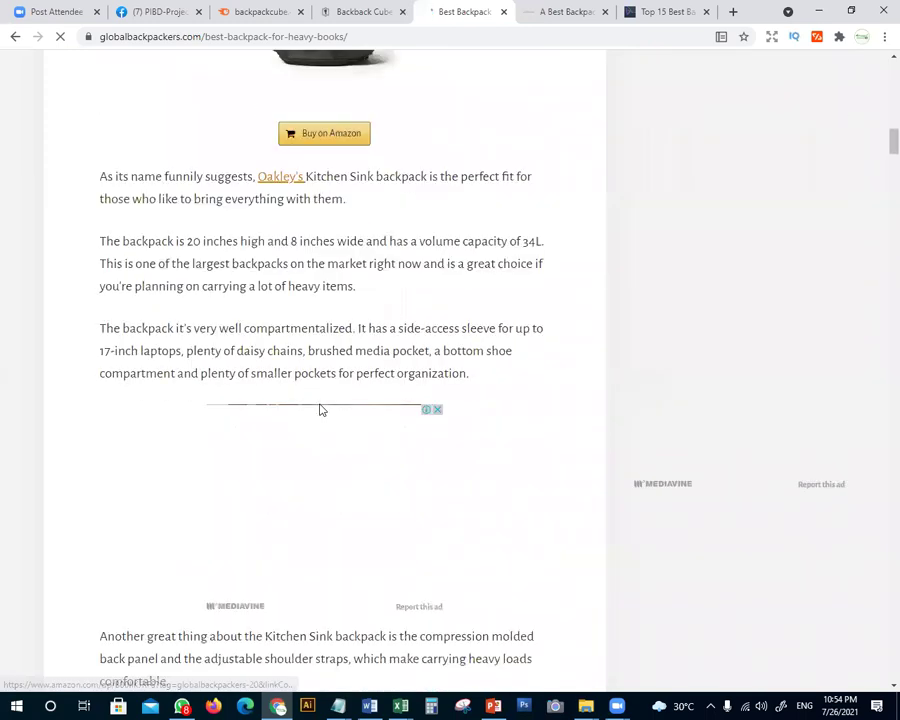
pyautogui.scroll(-6, 337, 282)
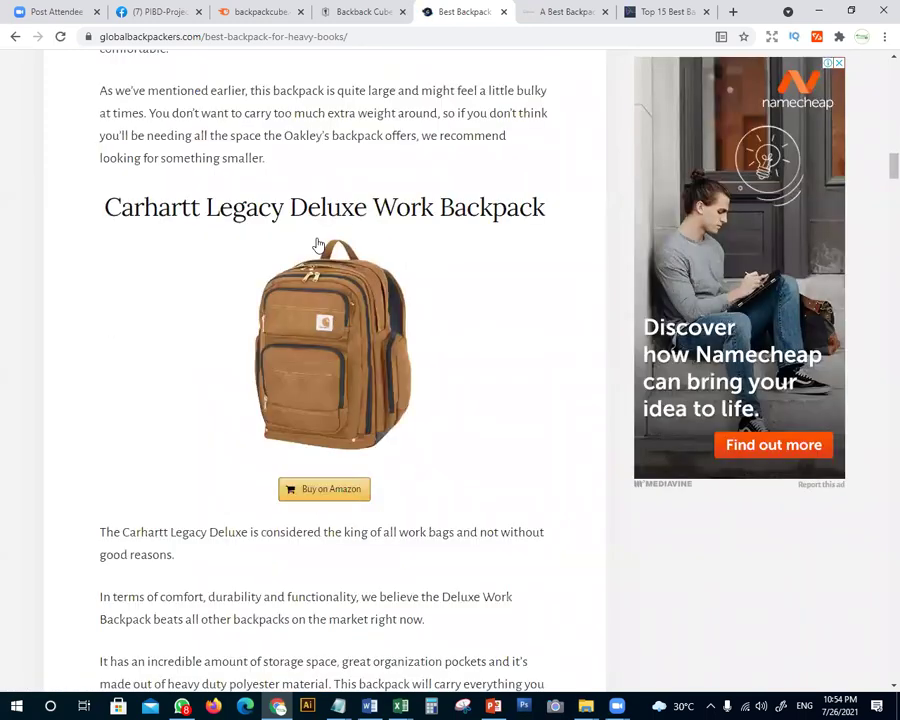
pyautogui.scroll(-6, 388, 354)
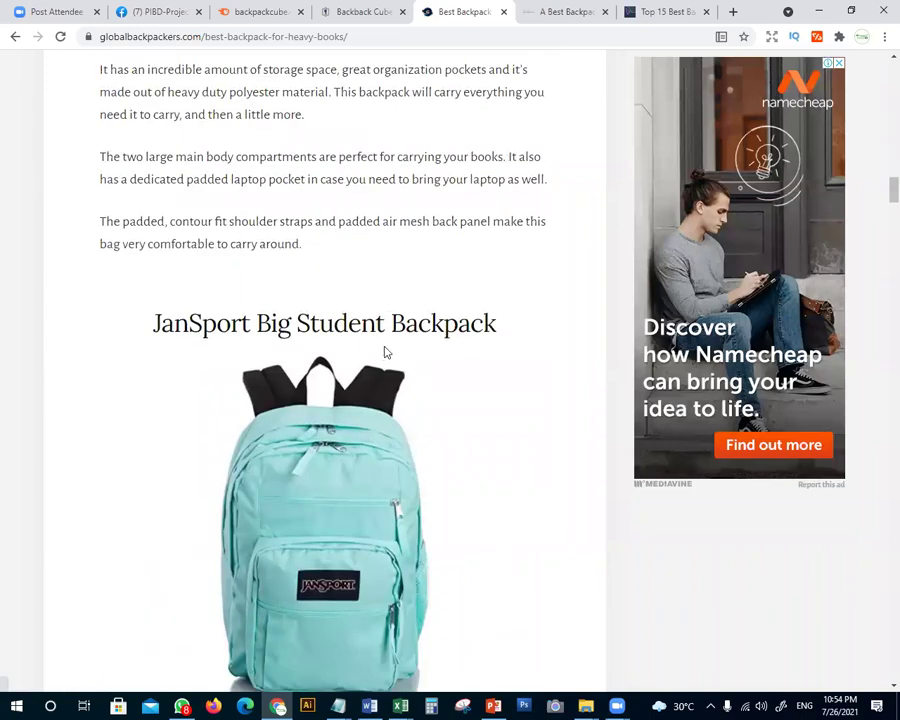
# Examine the remaining backpack reviews in the Global Backpackers heavy-books article, down to the Bluboon Vintage Backpack recommendation
pyautogui.scroll(-9, 385, 351)
pyautogui.scroll(-20, 375, 321)
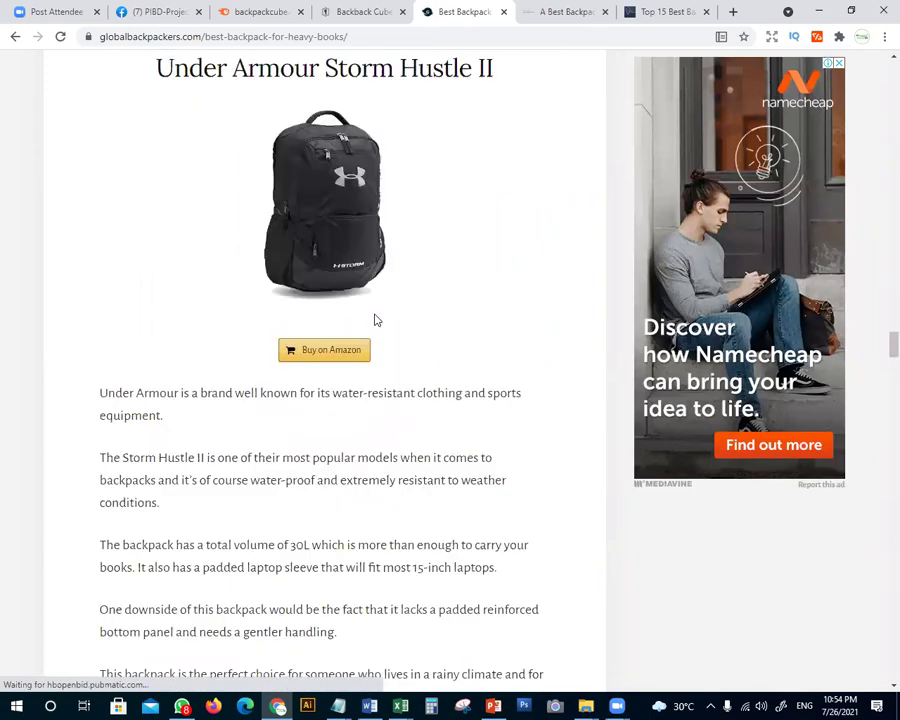
pyautogui.scroll(-15, 375, 320)
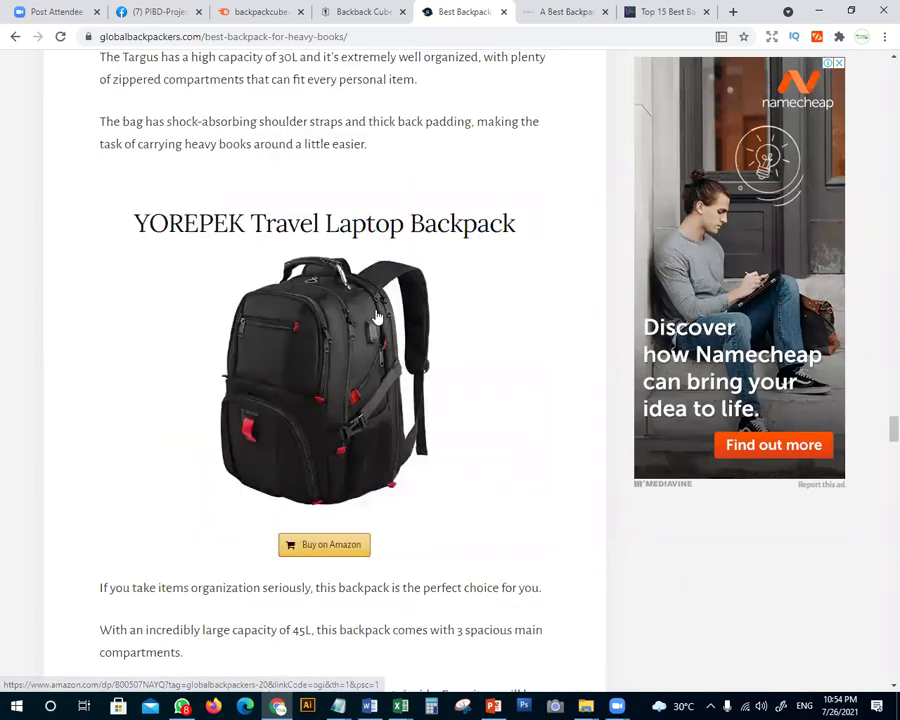
pyautogui.scroll(-15, 376, 313)
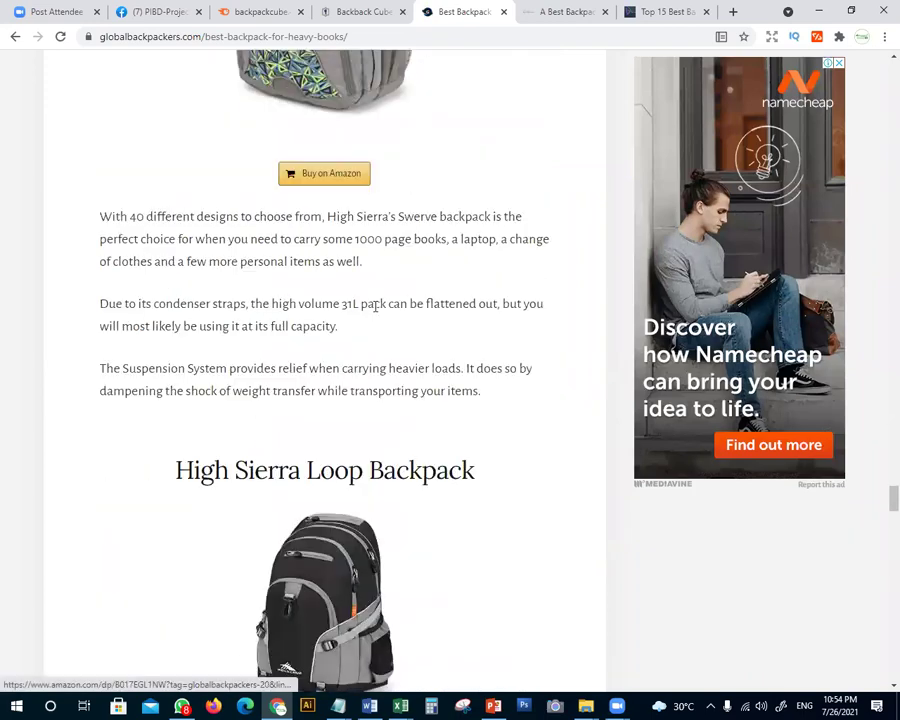
pyautogui.scroll(-10, 372, 307)
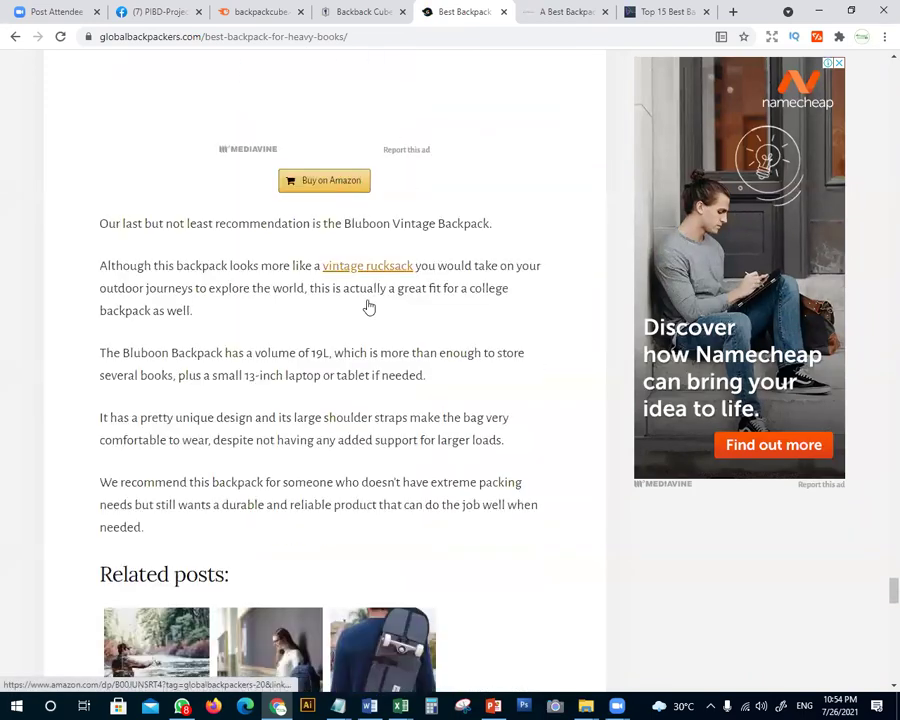
pyautogui.scroll(4, 367, 305)
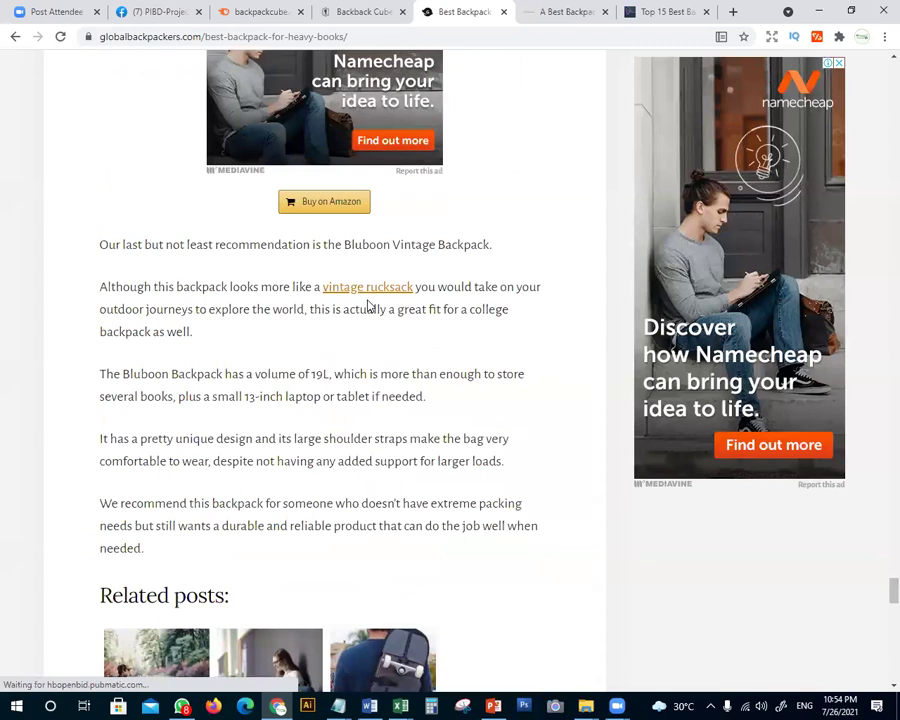
# Search backpackcube.com for "best backpack heavy books" and open its "Best Backpack for Heavy Books 2021: Reviewed By Experts" article
pyautogui.click(357, 16)
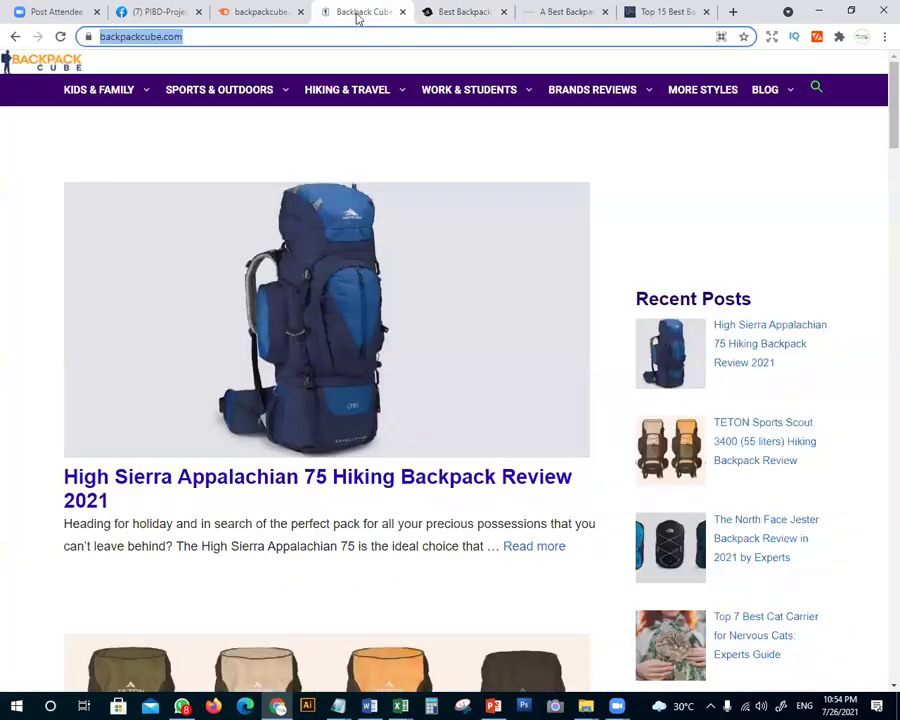
pyautogui.click(816, 89)
pyautogui.write('best backpack heavy books')
pyautogui.press('Return')
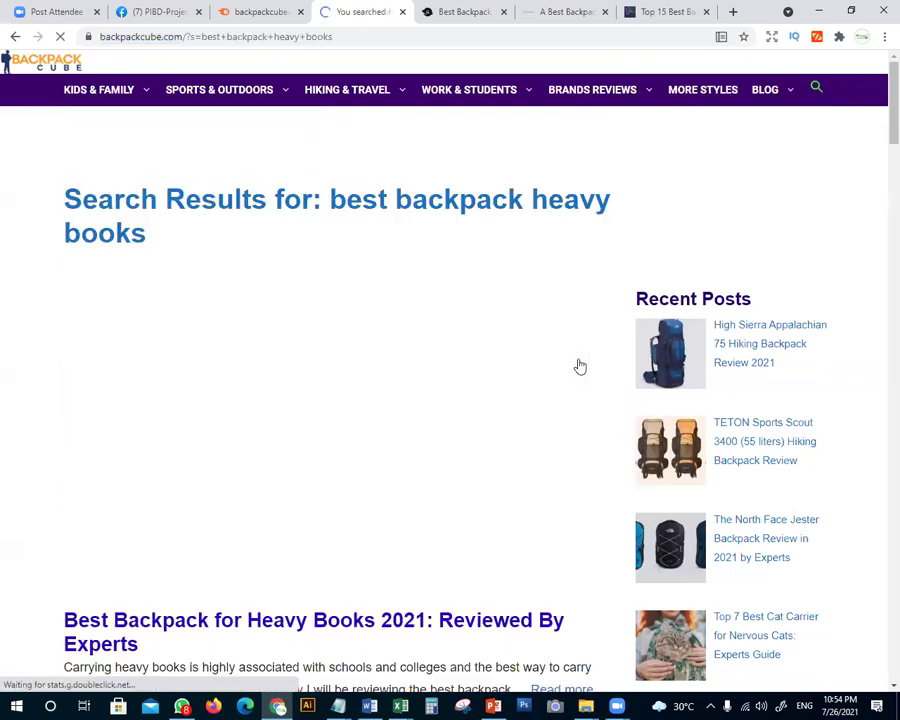
pyautogui.scroll(-3, 215, 492)
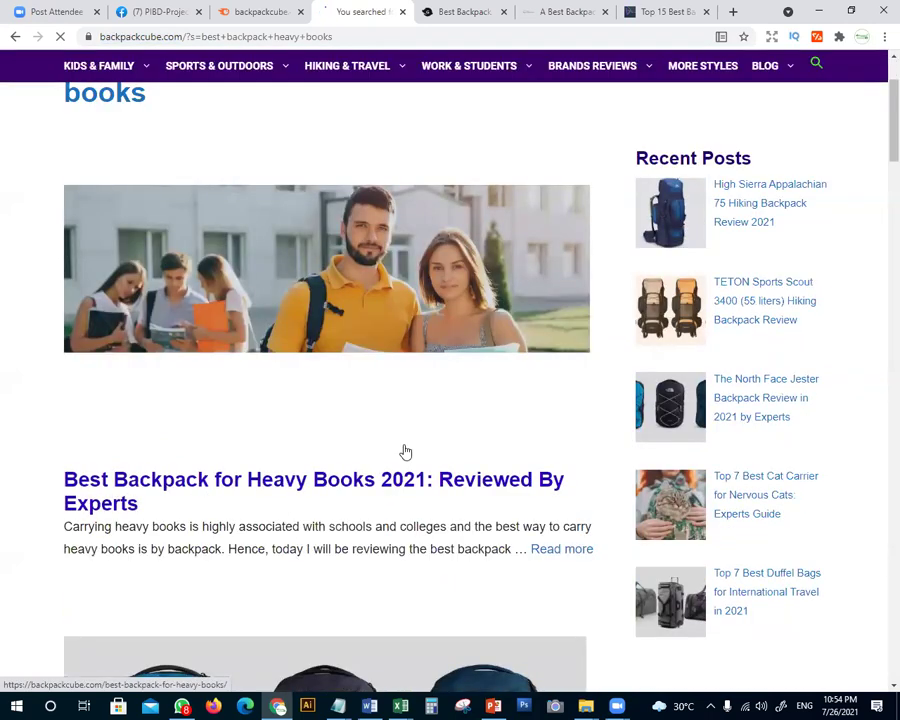
pyautogui.click(558, 550)
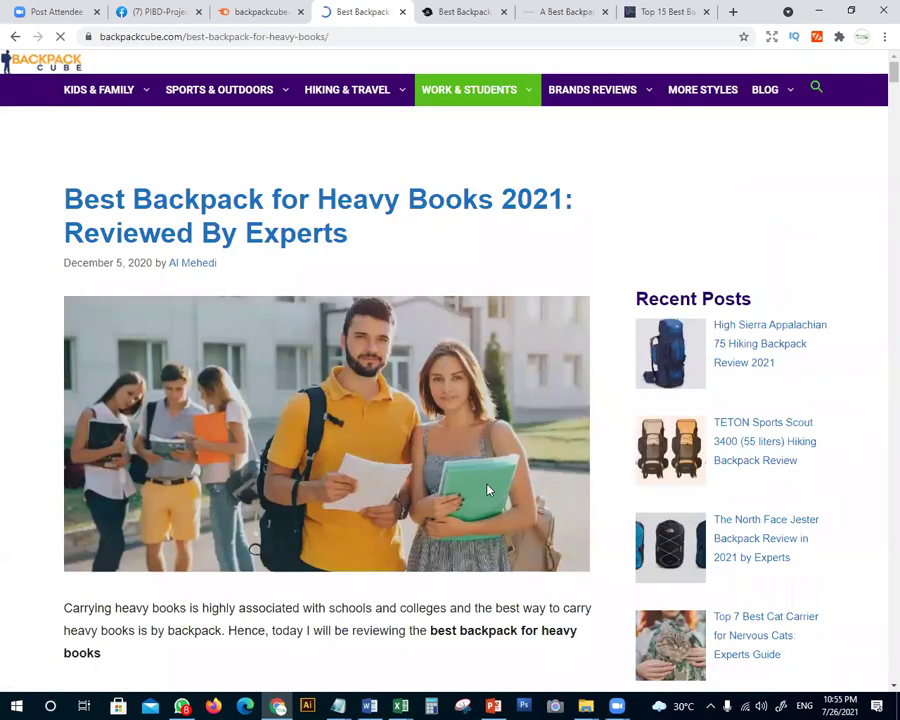
# Compare the opening of the backpackcube.com article with the title and introduction of the Global Backpackers heavy-books article
pyautogui.scroll(-3, 307, 356)
pyautogui.scroll(3, 252, 378)
pyautogui.click(465, 12)
pyautogui.scroll(10, 298, 300)
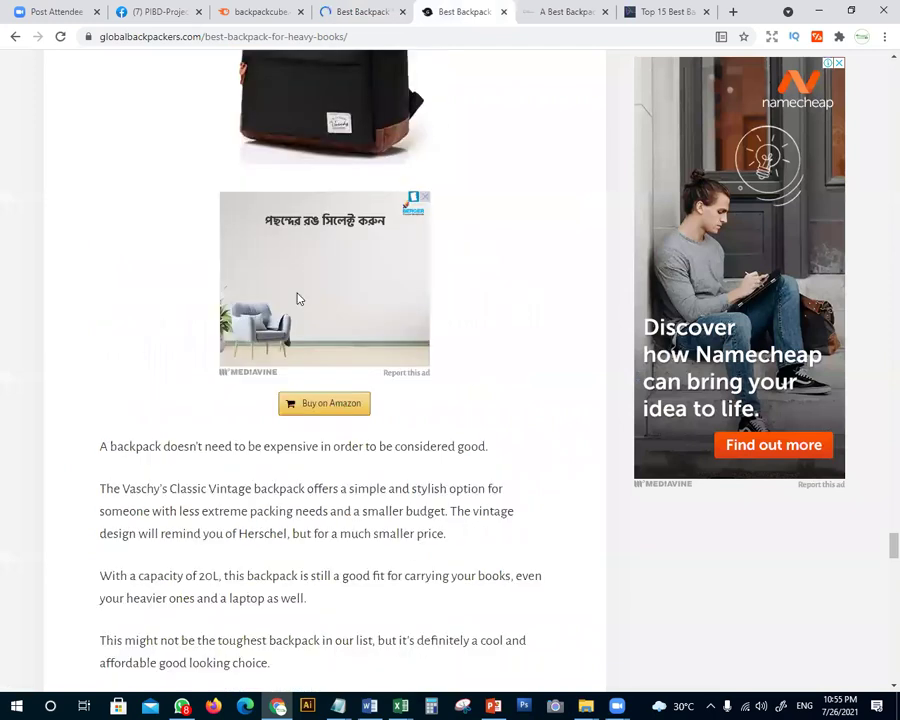
pyautogui.scroll(15, 299, 291)
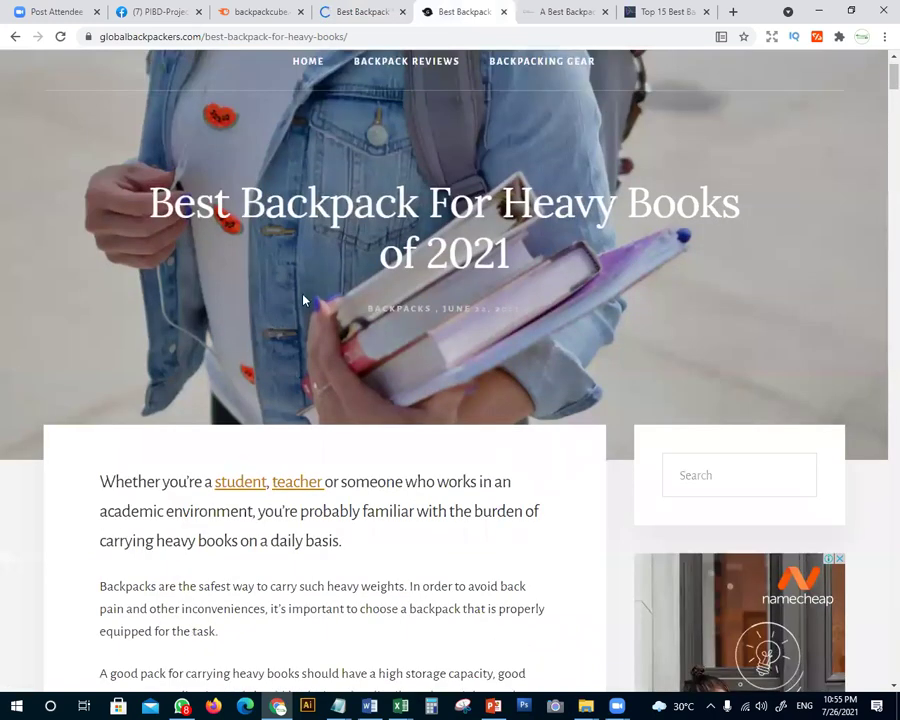
# Examine the backpackcube.com article's product table, the section on choosing the correct backpack and the list of reviewed backpacks
pyautogui.click(345, 10)
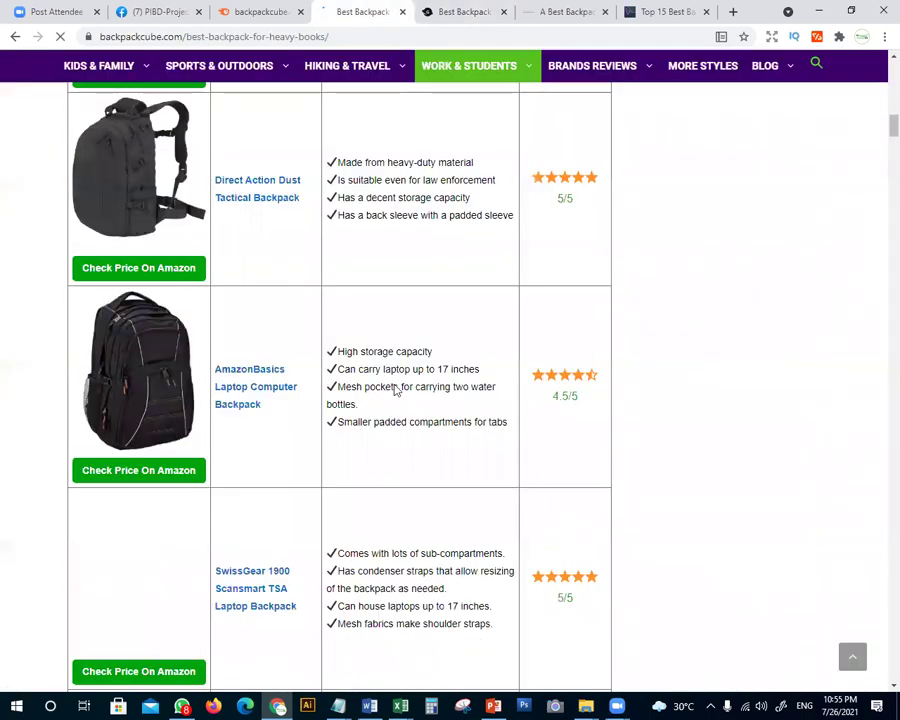
pyautogui.scroll(-5, 350, 410)
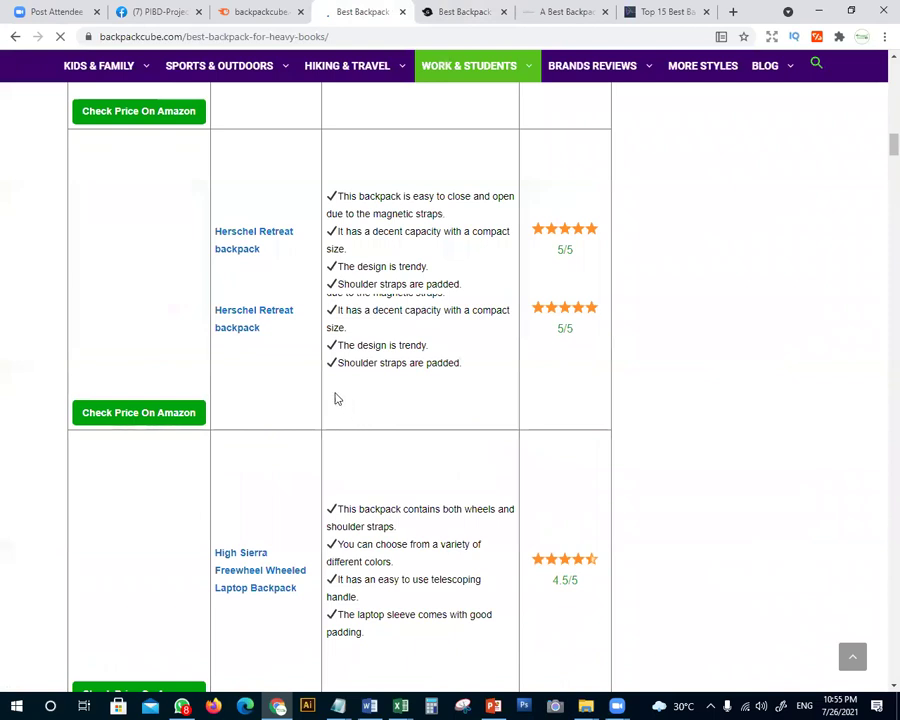
pyautogui.scroll(-5, 336, 398)
pyautogui.scroll(3, 321, 393)
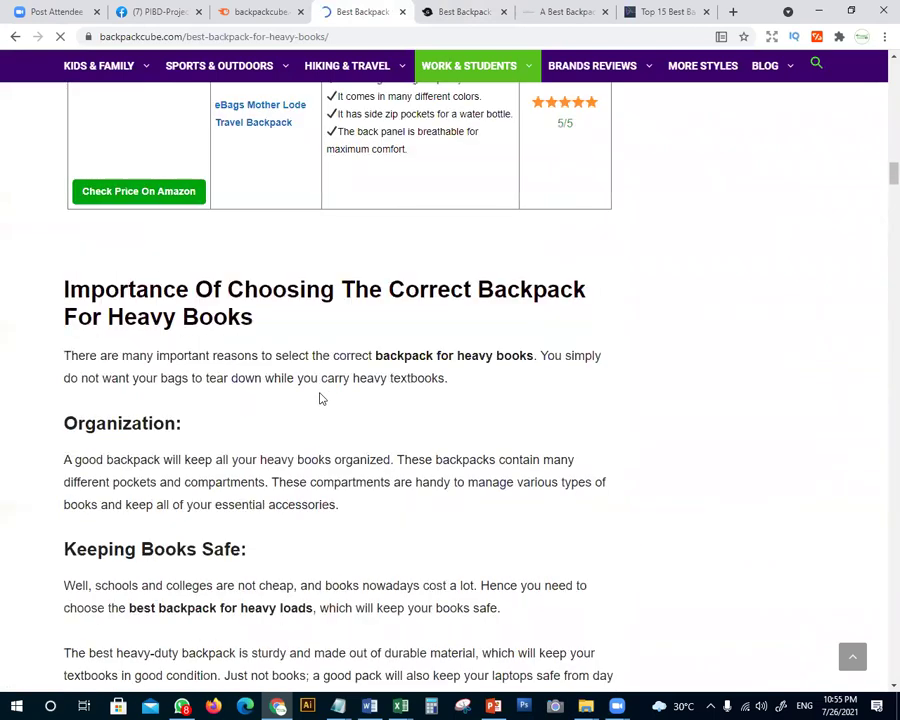
pyautogui.scroll(-5, 318, 400)
pyautogui.scroll(-6, 317, 410)
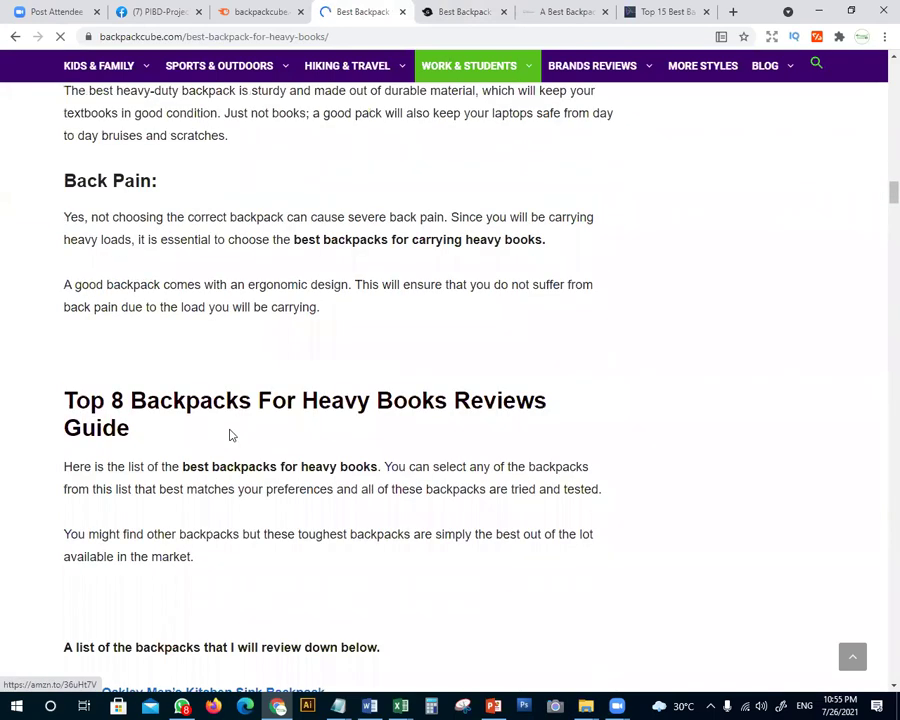
pyautogui.scroll(-6, 229, 435)
pyautogui.scroll(2, 265, 440)
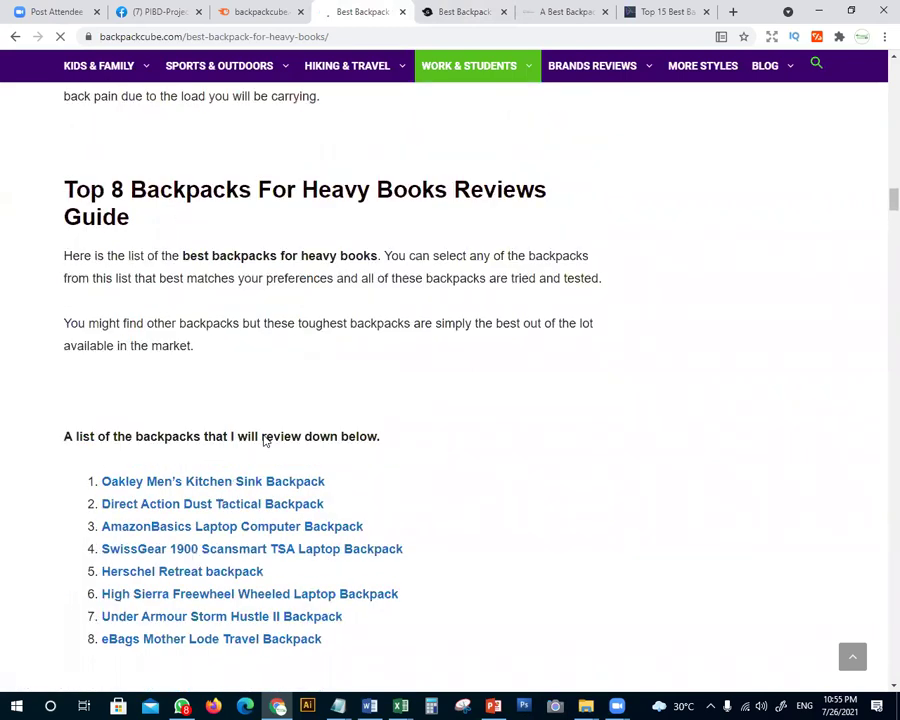
pyautogui.scroll(-6, 265, 435)
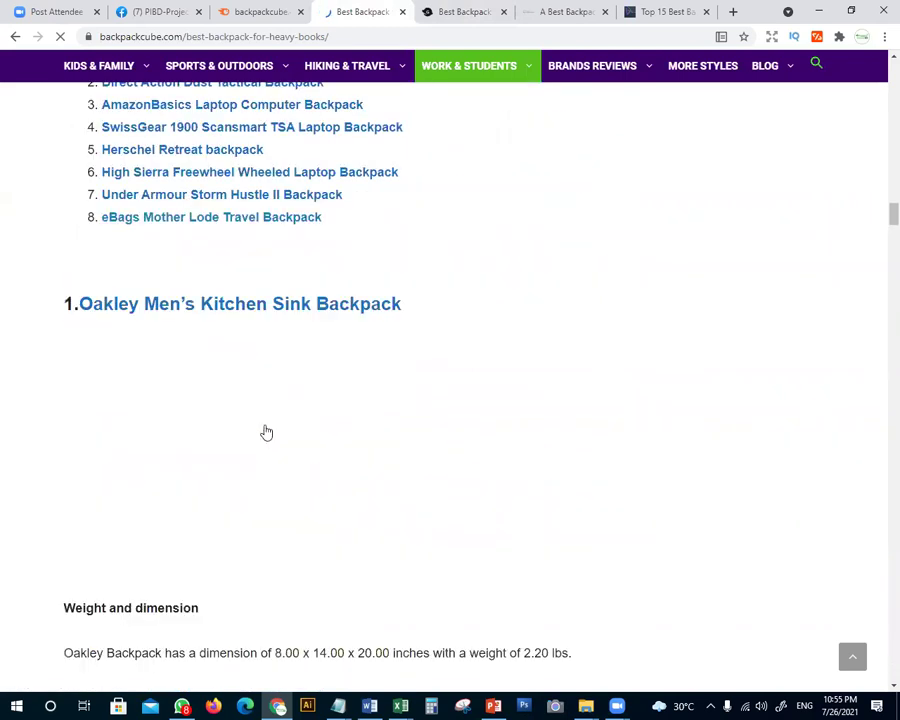
# Examine the backpackcube.com article's individual reviews with their pros, cons and editor's verdicts, and its buying guide
pyautogui.scroll(5, 180, 448)
pyautogui.scroll(-6, 250, 455)
pyautogui.scroll(-6, 298, 408)
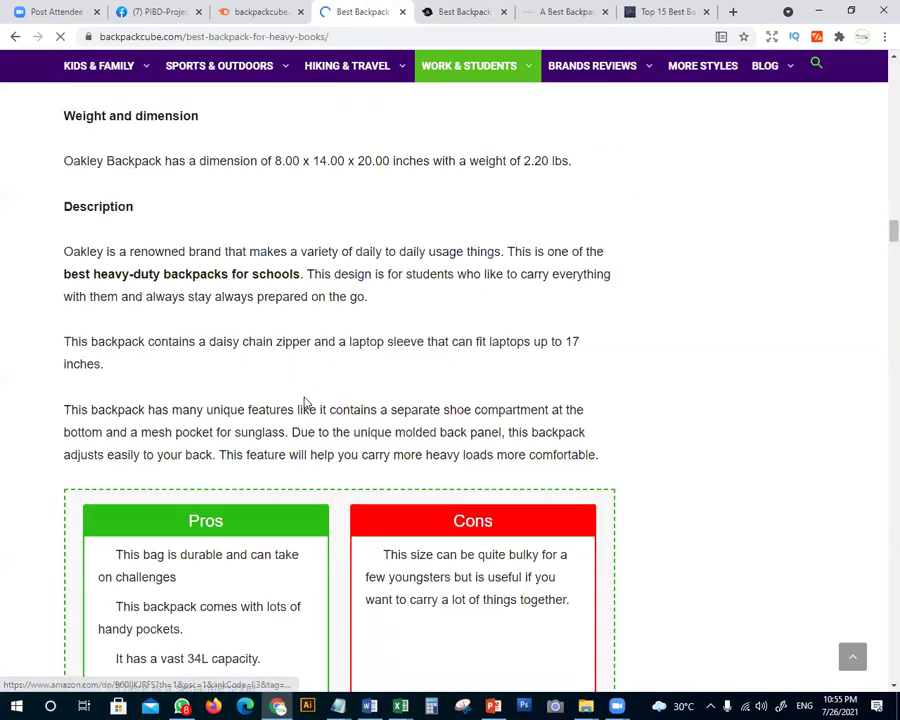
pyautogui.scroll(-8, 308, 405)
pyautogui.scroll(1, 286, 338)
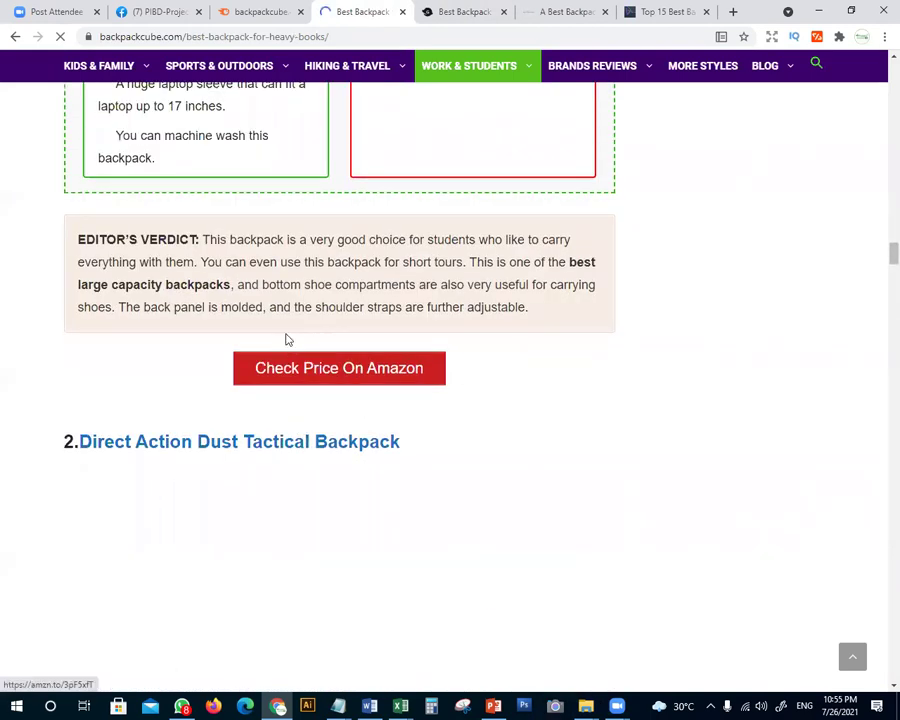
pyautogui.scroll(12, 289, 378)
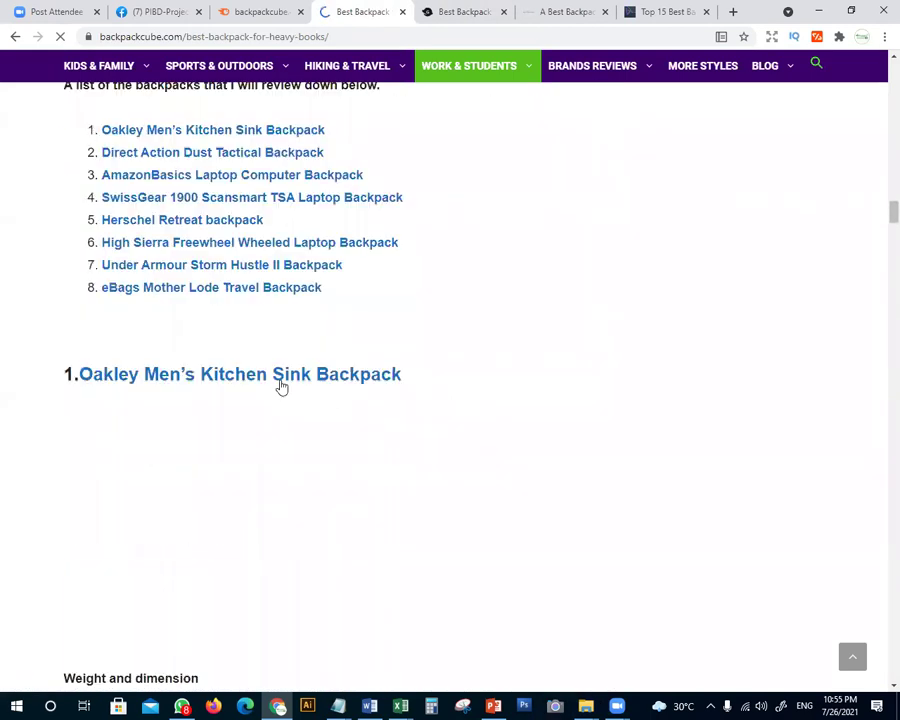
pyautogui.scroll(-10, 310, 426)
pyautogui.scroll(-12, 290, 424)
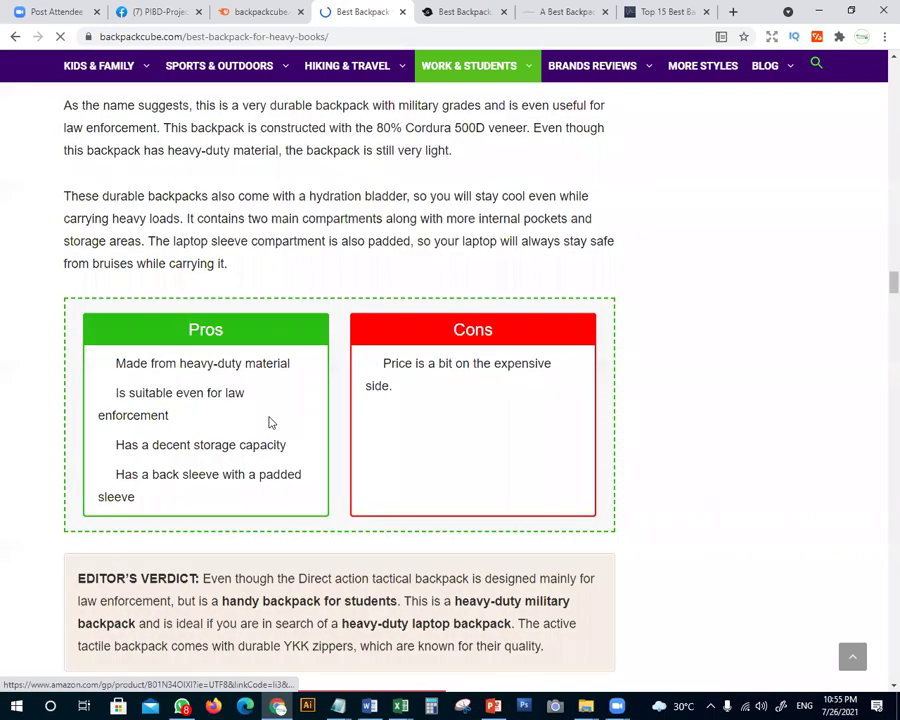
pyautogui.scroll(-15, 252, 402)
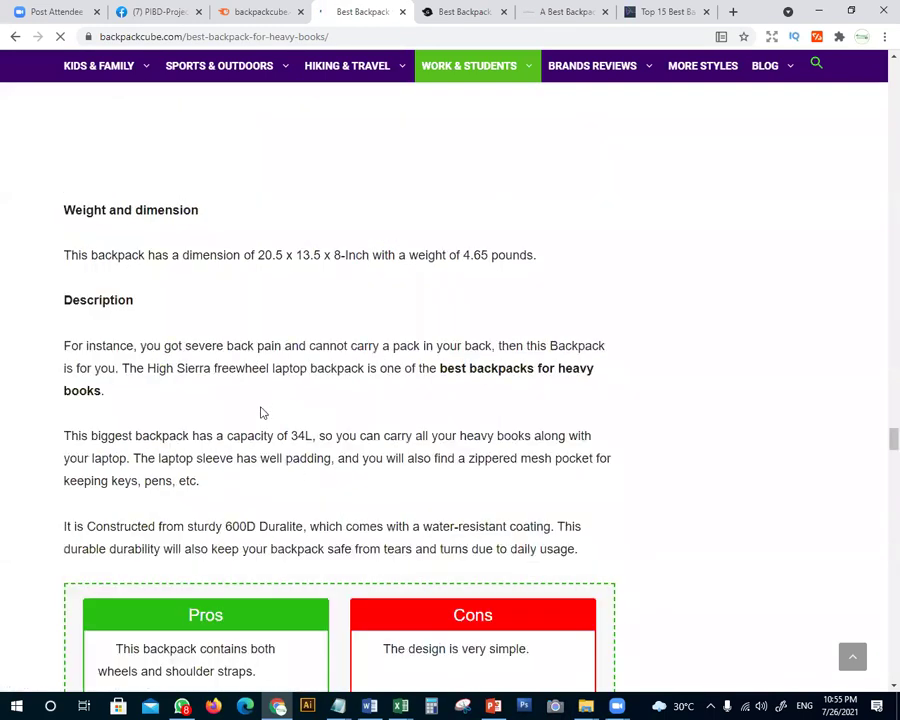
pyautogui.scroll(-8, 261, 406)
pyautogui.scroll(-10, 261, 398)
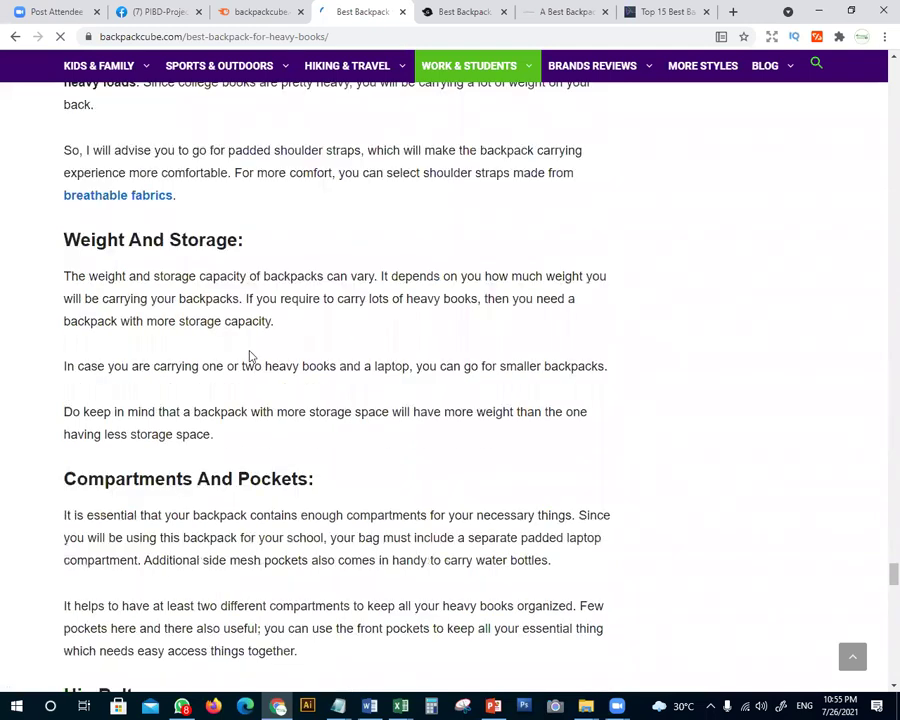
pyautogui.scroll(8, 415, 88)
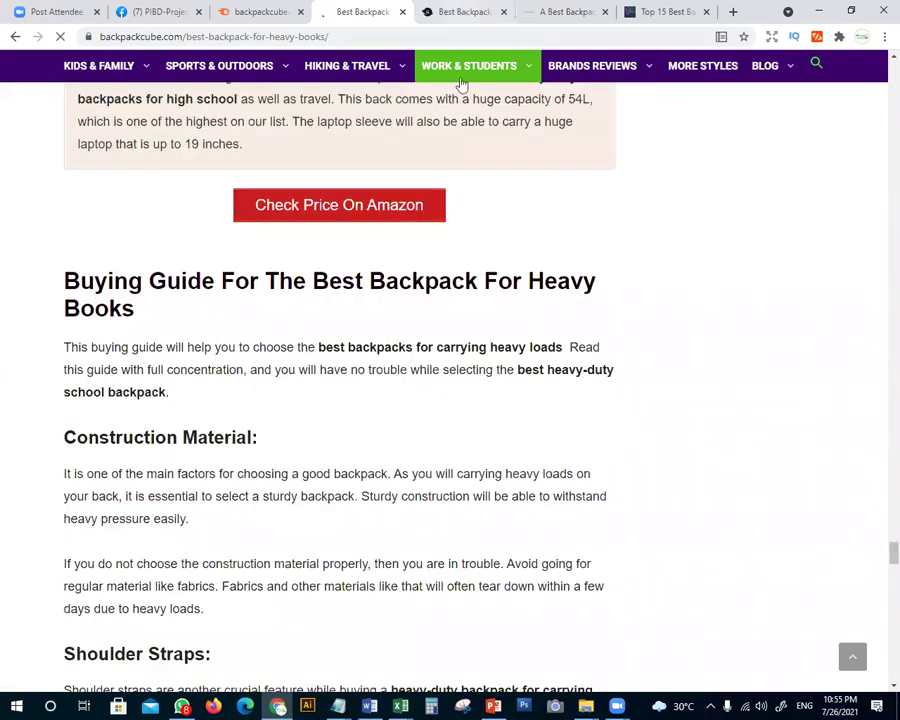
# Look for "best backpack heavy books" in the text of the abestbackpack.com home page
pyautogui.click(468, 13)
pyautogui.click(551, 9)
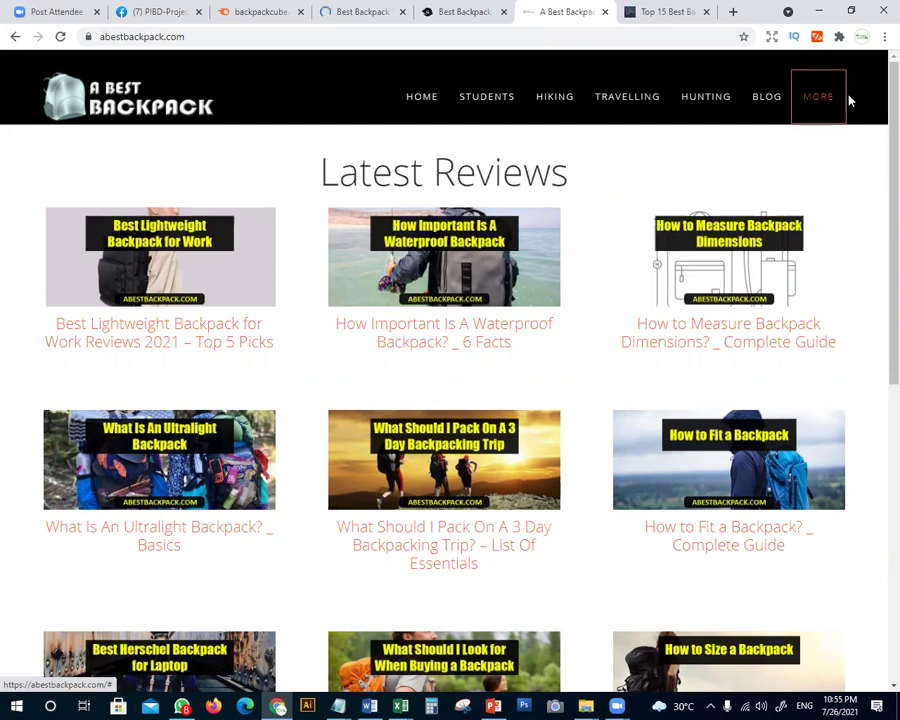
pyautogui.hotkey('ctrl', 'f')
pyautogui.write('best backpack heavy books')
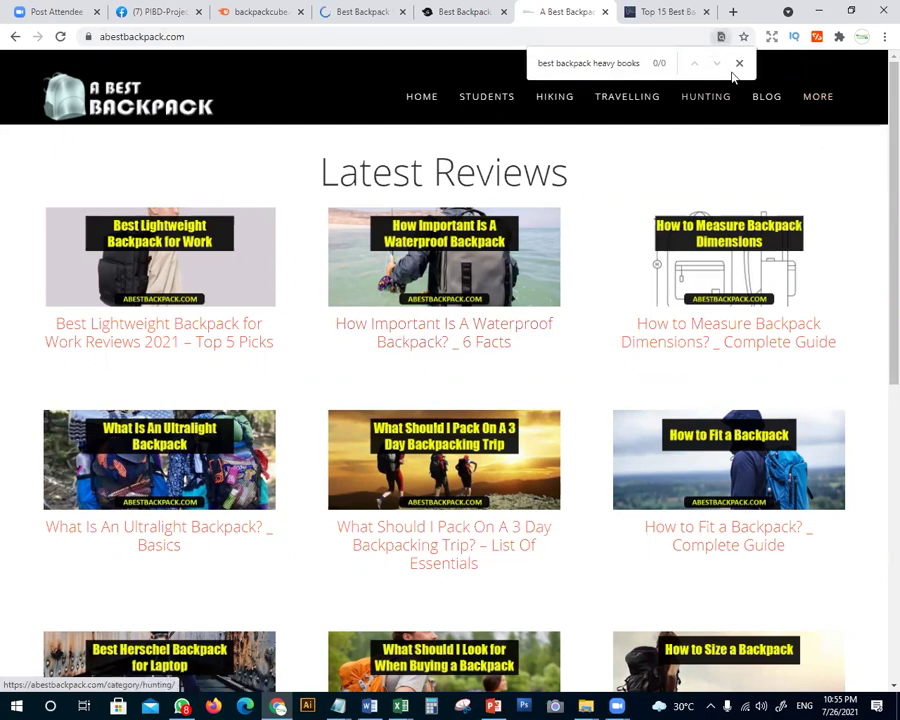
pyautogui.press('Escape')
# Look through the Latest Reviews on the abestbackpack.com home page for an article about backpacks for heavy books
pyautogui.scroll(-4, 660, 460)
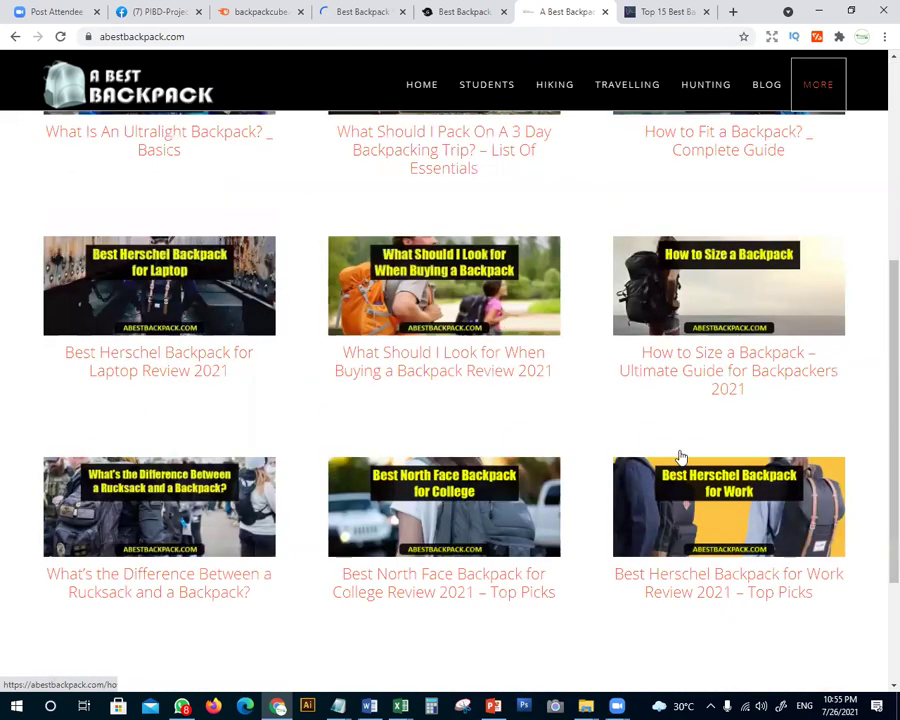
pyautogui.scroll(4, 589, 404)
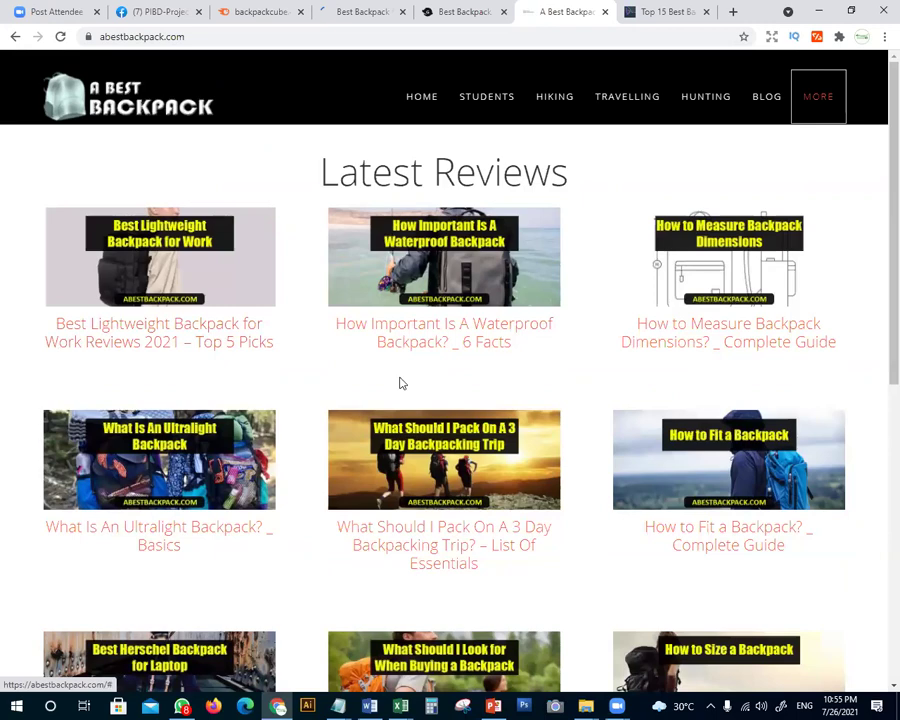
pyautogui.scroll(-1, 490, 367)
pyautogui.scroll(-2, 418, 397)
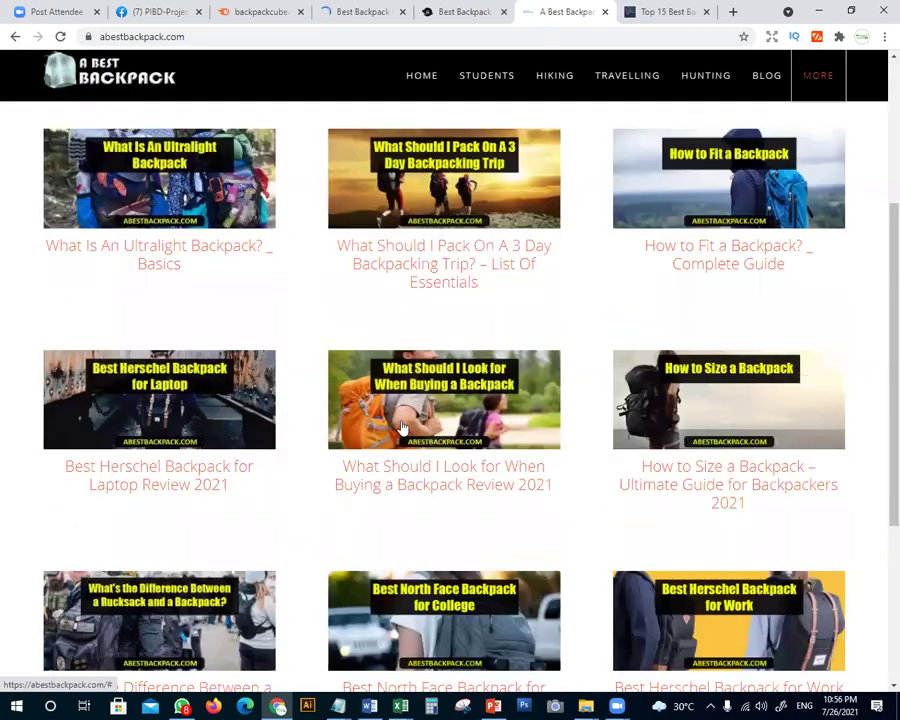
pyautogui.scroll(-2, 401, 428)
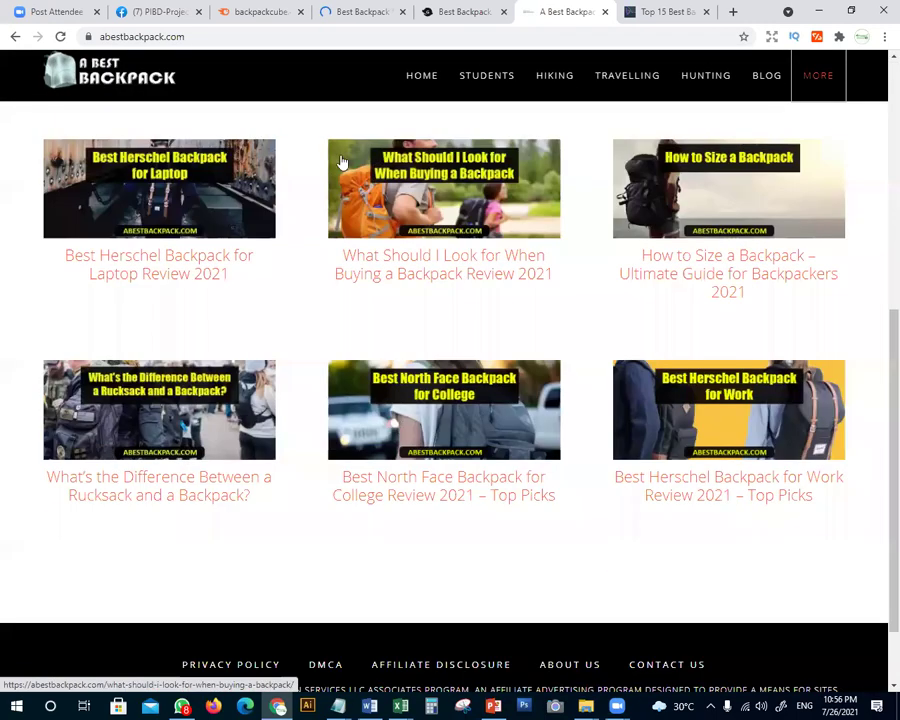
# Sort Semrush's shared keywords by abestbackpack.com ranking and open the Keyword Overview for "best backpack for heavy books" in a new tab
pyautogui.click(256, 12)
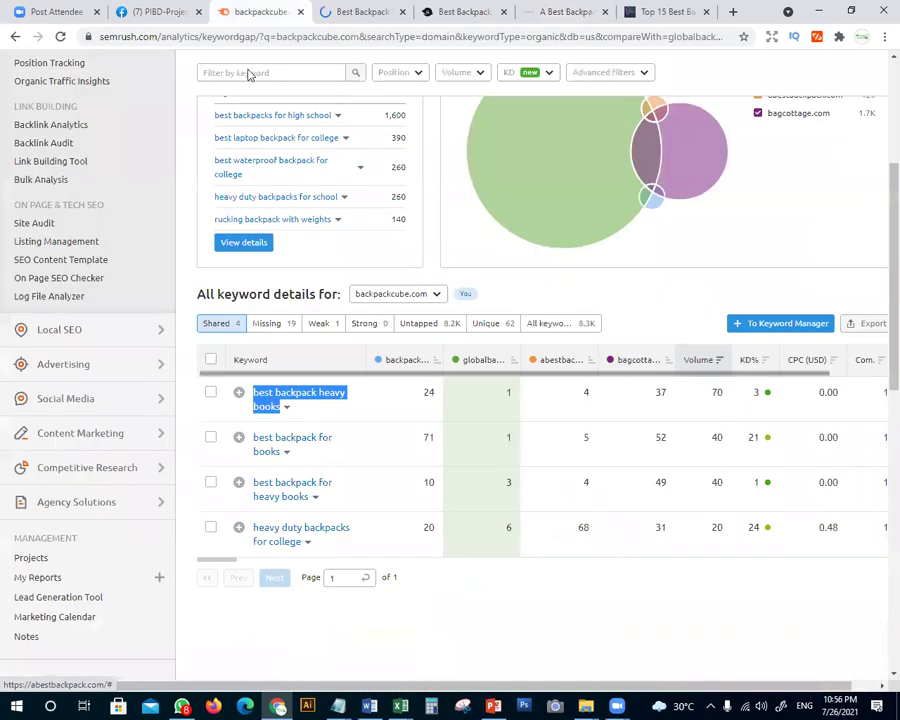
pyautogui.click(572, 368)
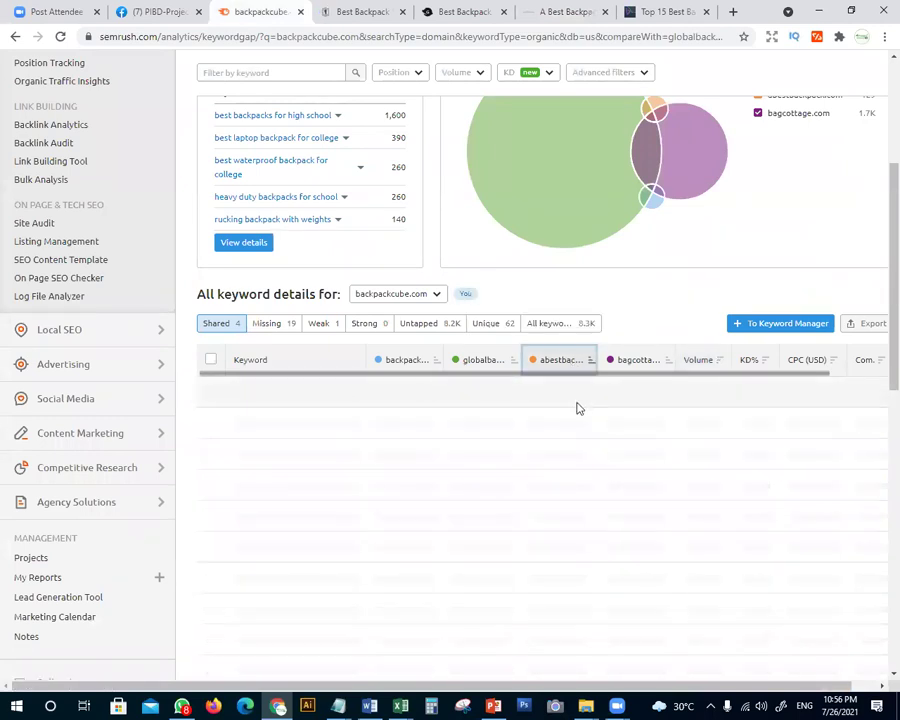
pyautogui.rightClick(291, 408)
pyautogui.click(350, 421)
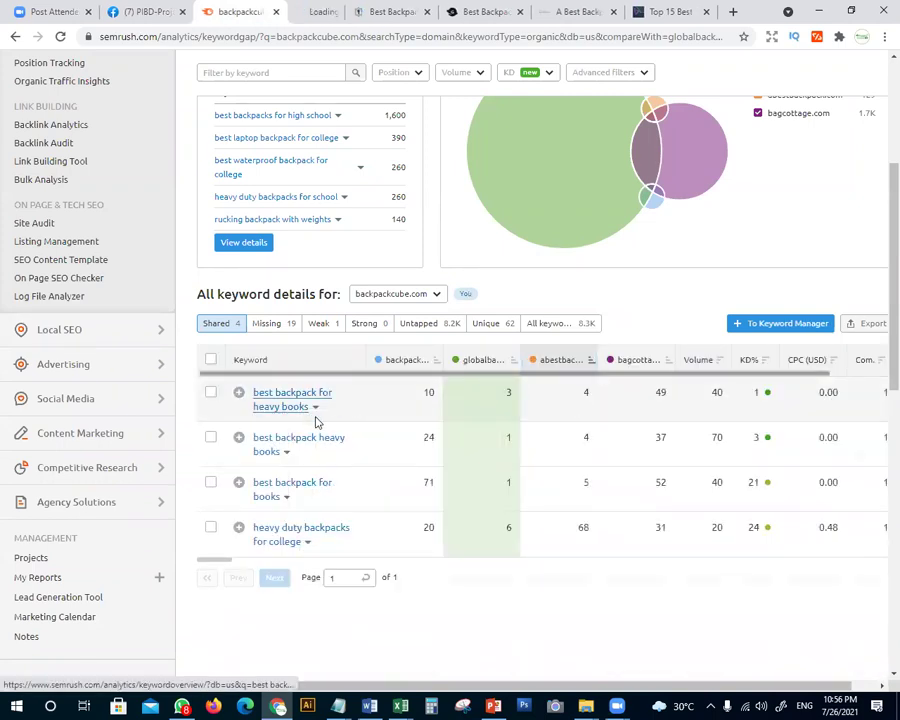
pyautogui.click(315, 14)
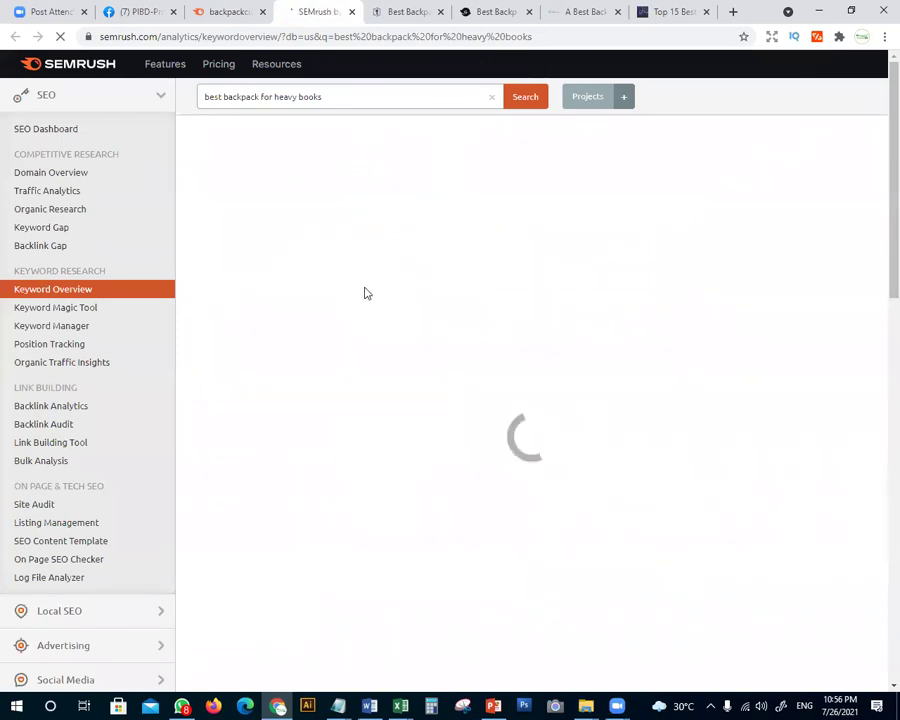
# Review the product table and individual reviews in the globalbackpackers.com heavy-books article, and compare them with the backpackcube.com article
pyautogui.hotkey('ctrl', 'Tab')
pyautogui.hotkey('ctrl', 'Tab')
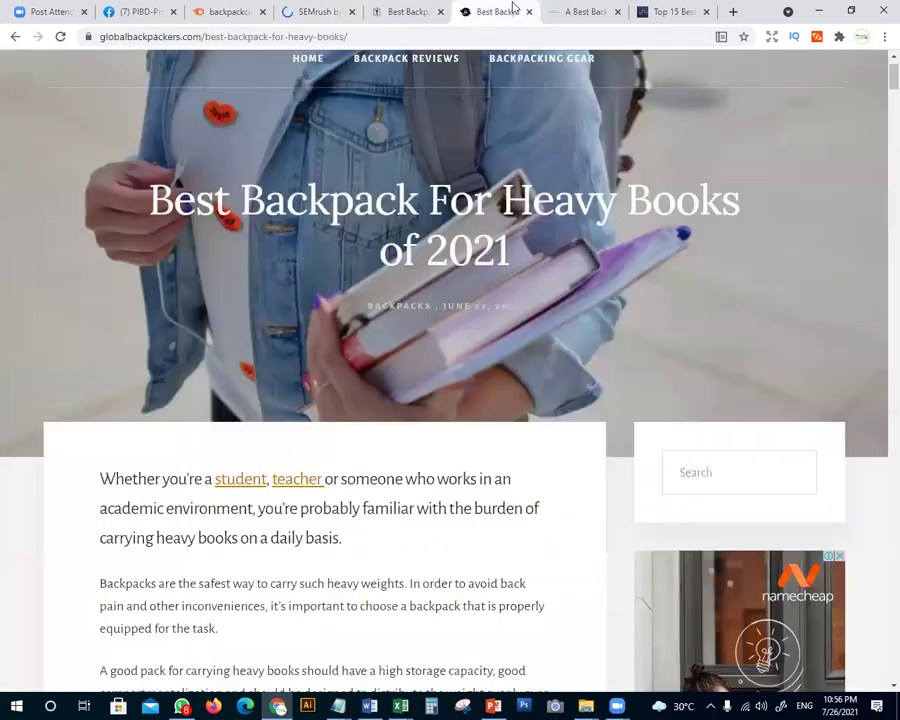
pyautogui.scroll(-1, 383, 405)
pyautogui.scroll(-10, 380, 420)
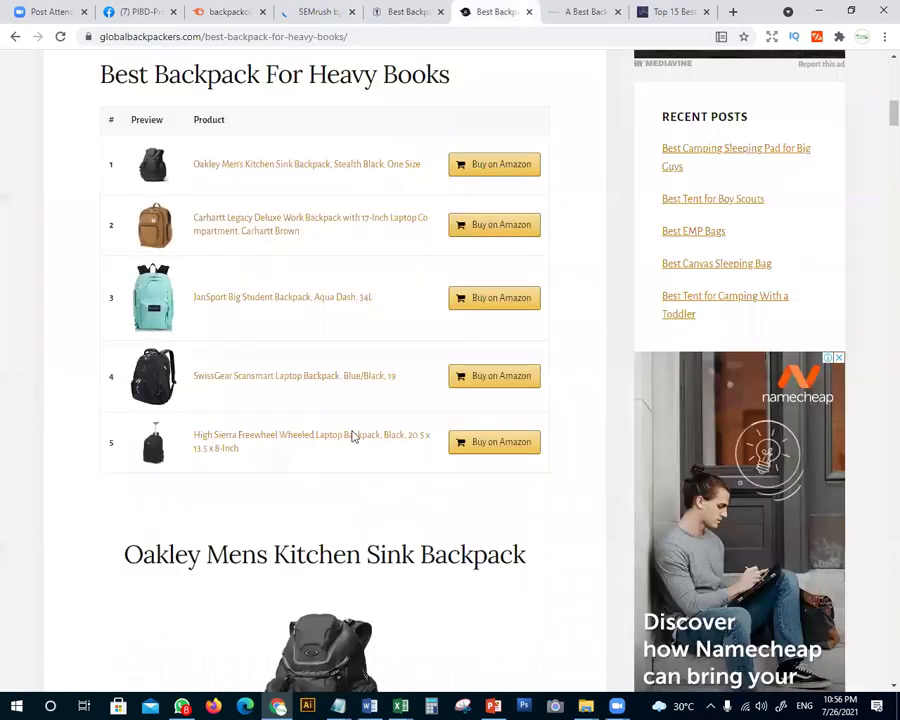
pyautogui.scroll(-5, 351, 436)
pyautogui.scroll(-10, 366, 458)
pyautogui.scroll(-2, 376, 432)
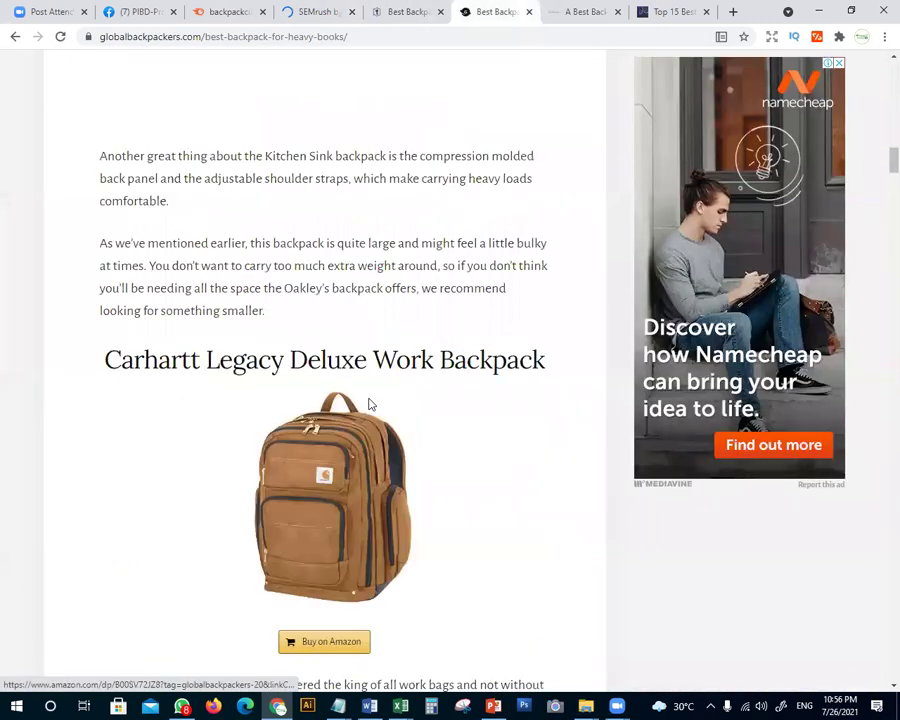
pyautogui.scroll(10, 366, 402)
pyautogui.click(422, 8)
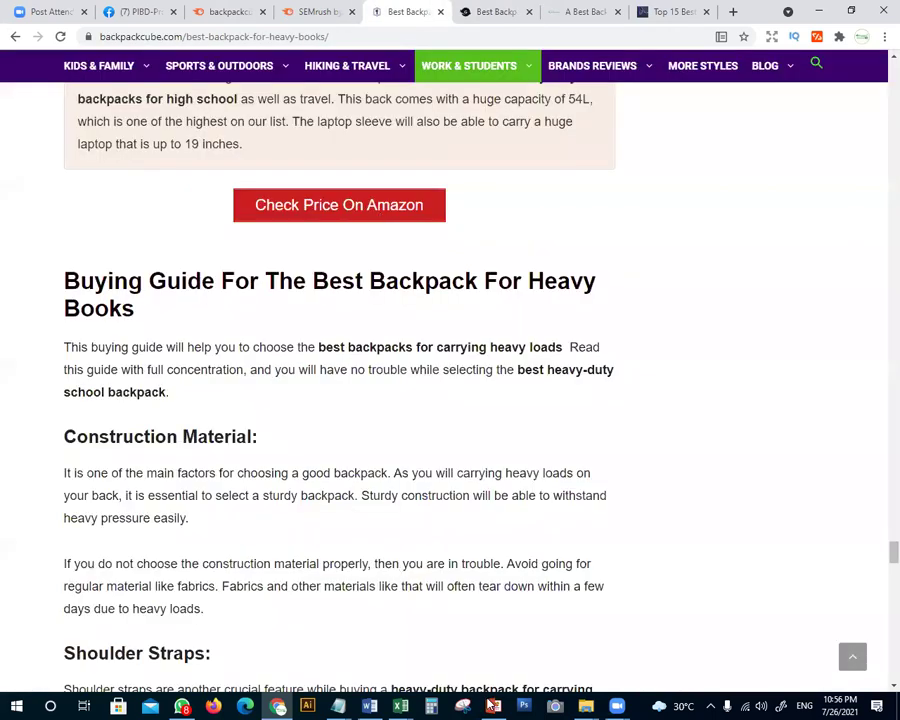
# Switch past the abestbackpack.com home page to bagcottage.com and search the site for "best backpack heavy books"
pyautogui.click(578, 11)
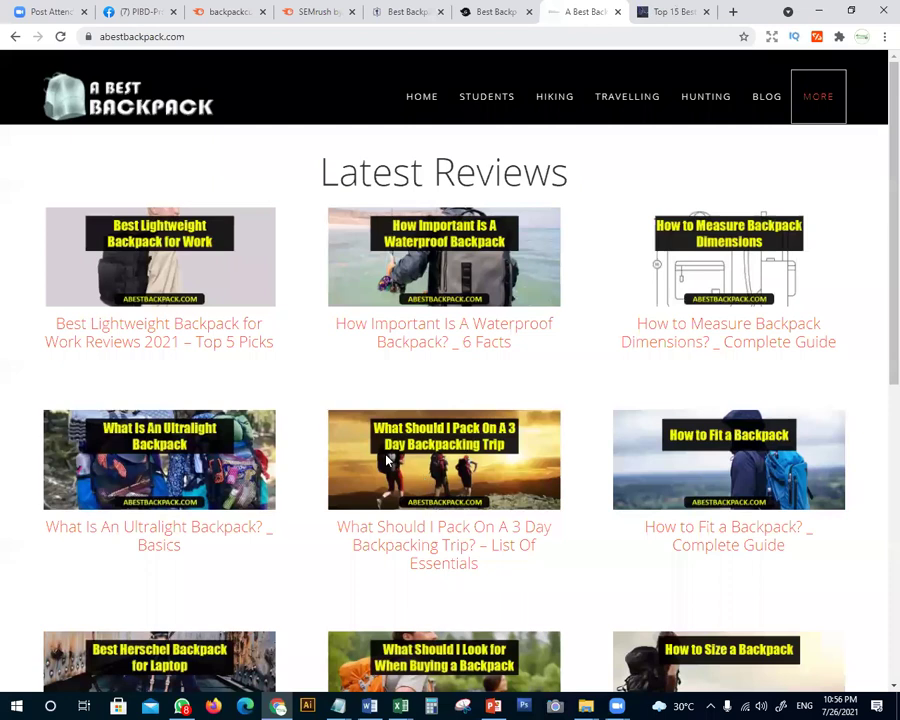
pyautogui.hotkey('ctrl', 'Tab')
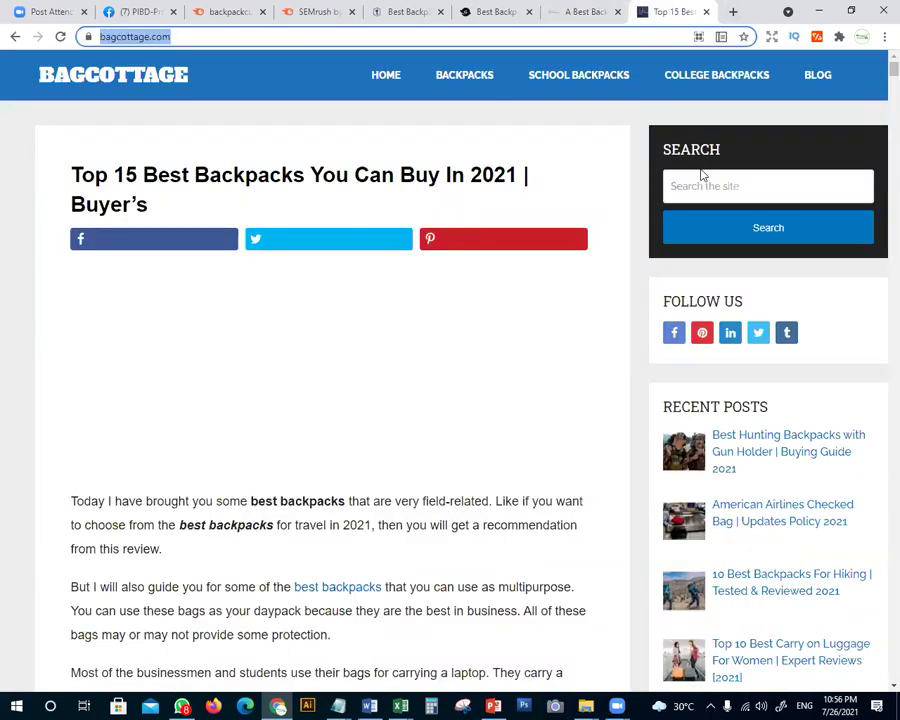
pyautogui.click(750, 194)
pyautogui.write('best backpack heavy books')
pyautogui.click(797, 213)
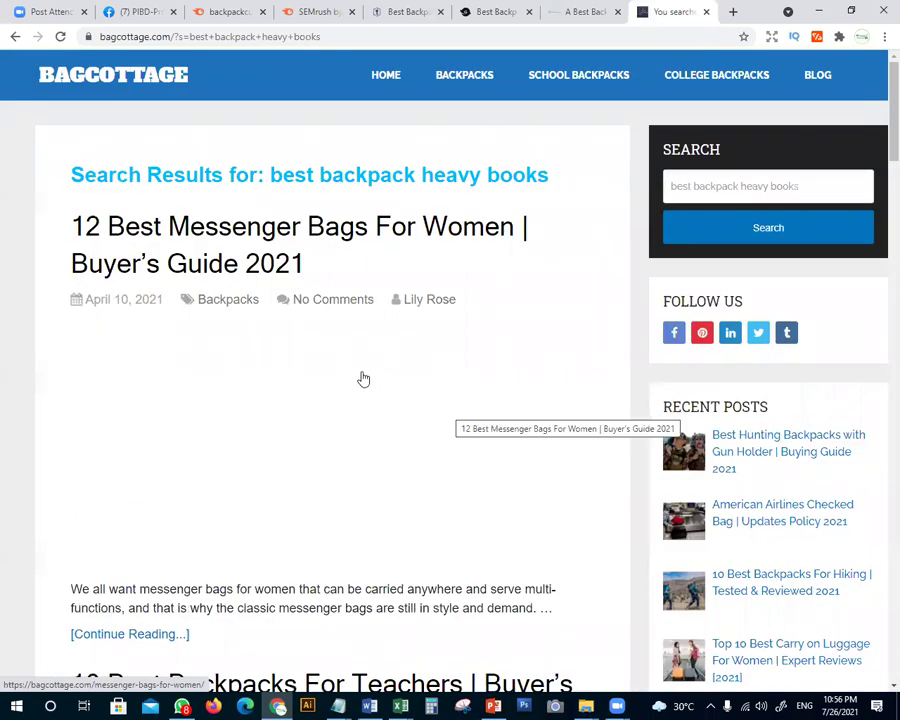
# Look through the bagcottage.com search results for an article about backpacks for heavy books
pyautogui.scroll(-3, 160, 400)
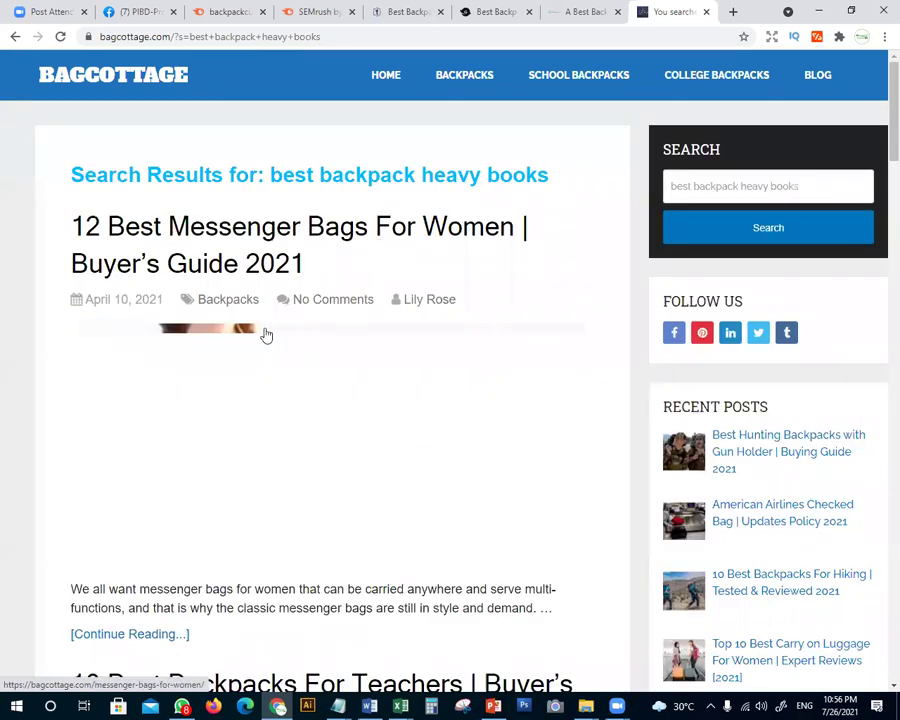
pyautogui.scroll(-5, 191, 414)
pyautogui.scroll(-3, 330, 392)
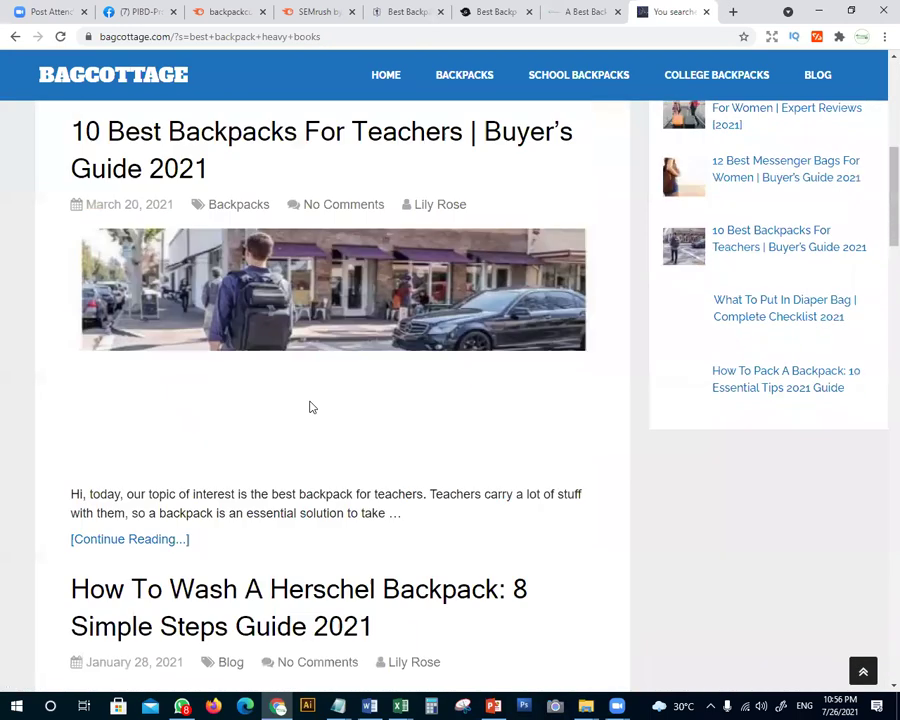
pyautogui.scroll(-1, 310, 400)
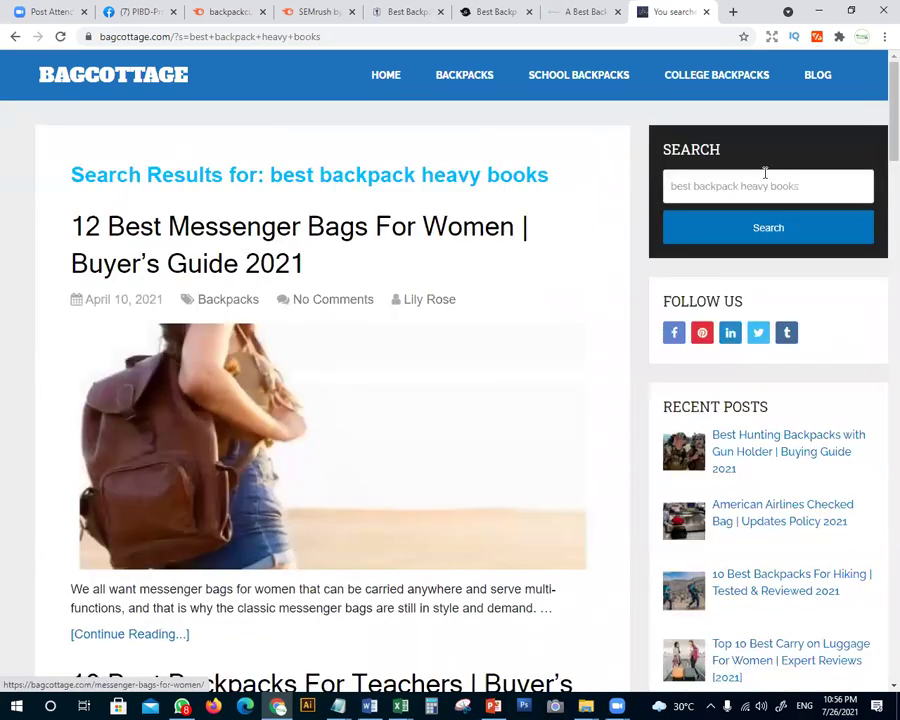
pyautogui.scroll(-1, 185, 274)
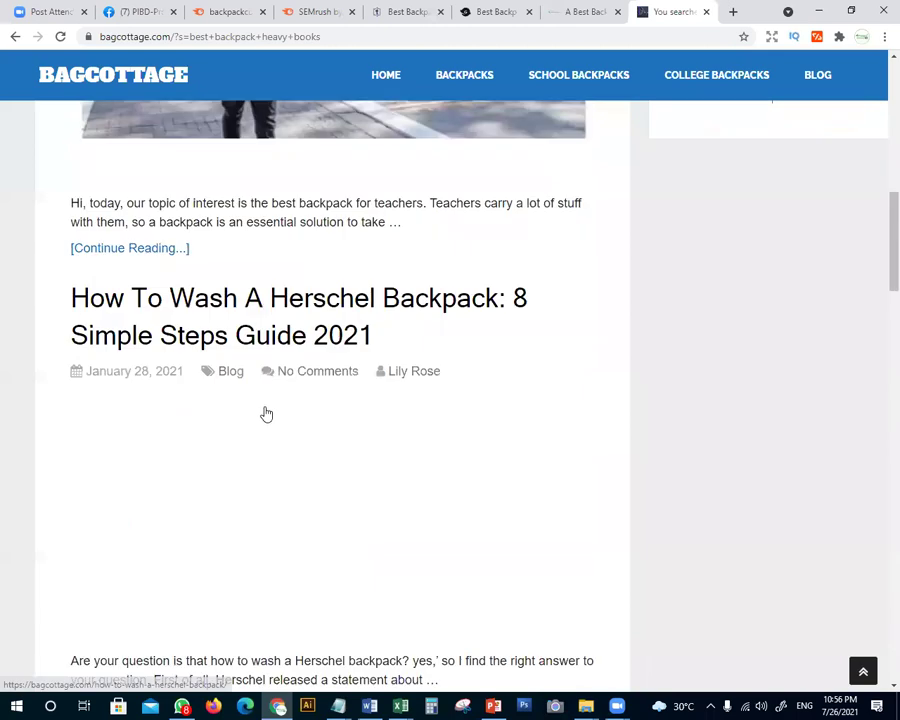
pyautogui.scroll(-13, 265, 413)
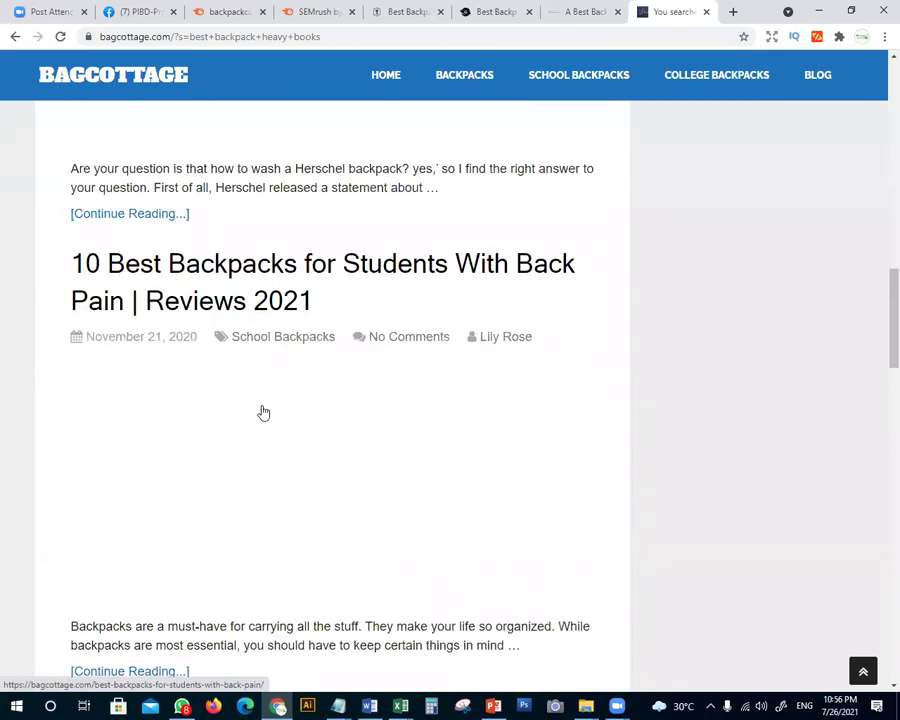
# Look for "best backpack heavy books" in the text of the bagcottage.com results page and check all listed article titles
pyautogui.hotkey('ctrl', 'f')
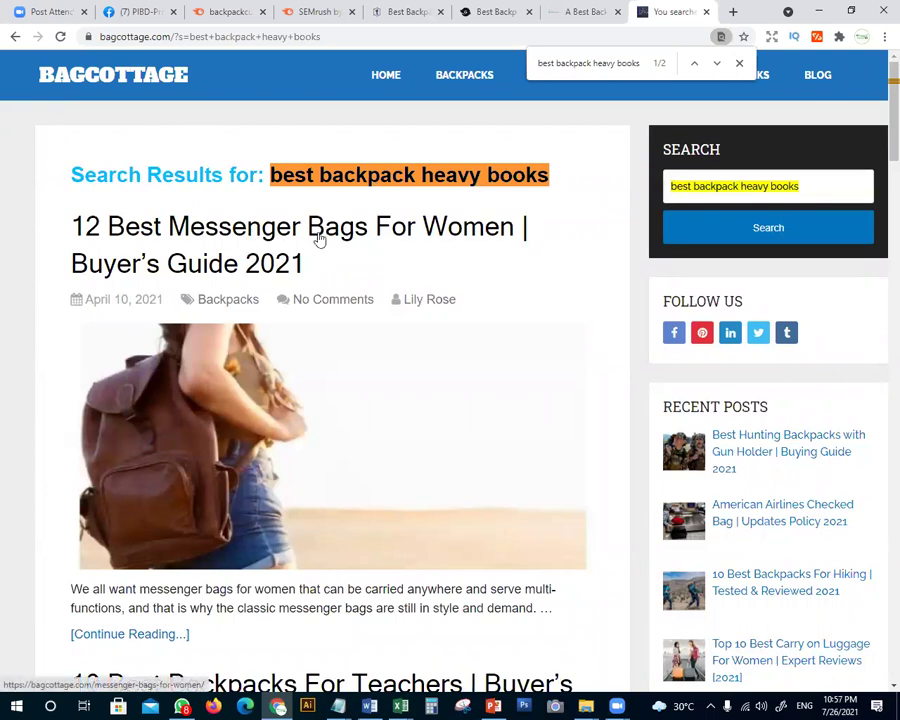
pyautogui.scroll(-5, 344, 230)
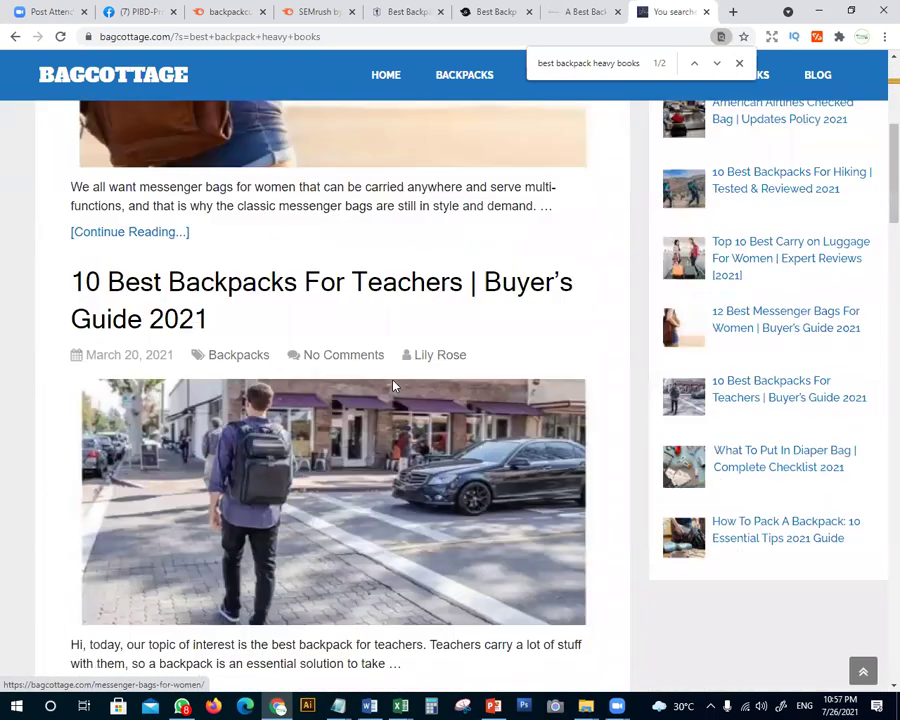
pyautogui.click(715, 63)
pyautogui.scroll(-5, 372, 388)
pyautogui.scroll(-14, 372, 388)
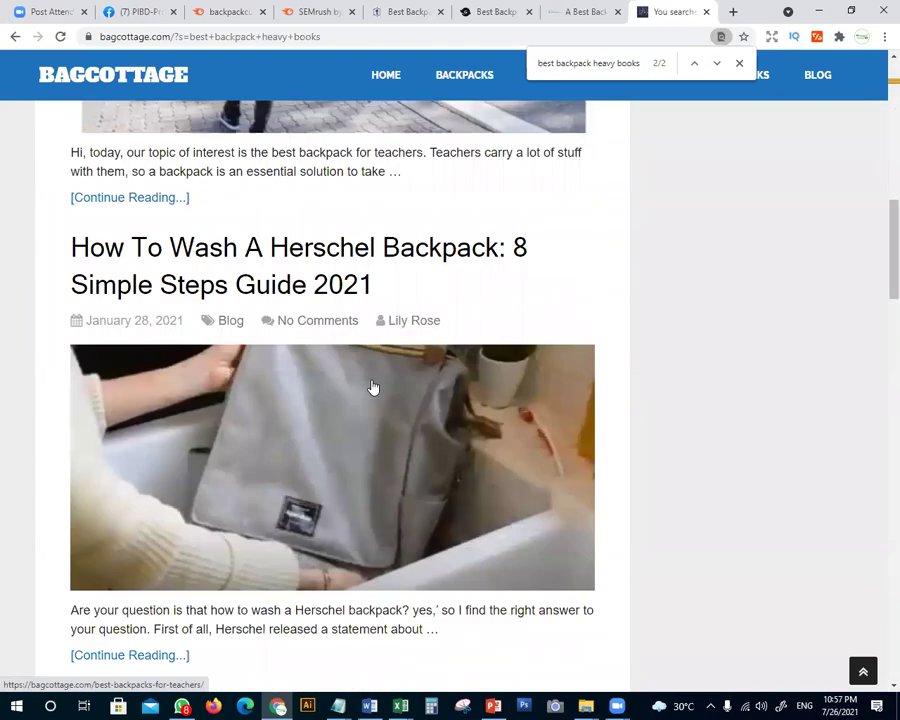
pyautogui.scroll(-14, 333, 370)
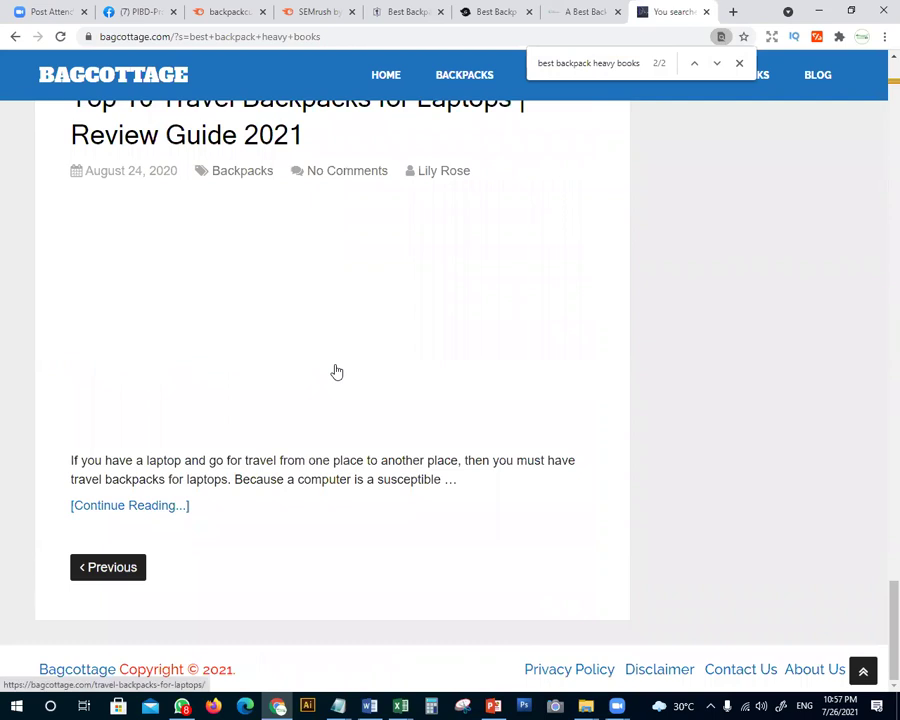
pyautogui.scroll(10, 337, 372)
pyautogui.scroll(-10, 367, 420)
pyautogui.scroll(20, 366, 418)
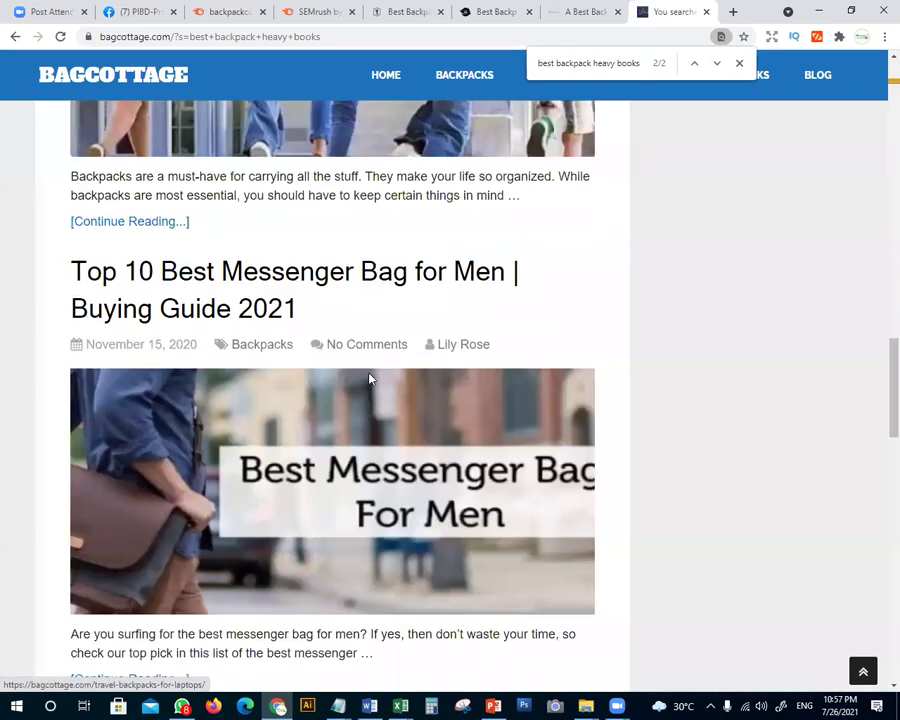
pyautogui.scroll(10, 428, 474)
pyautogui.click(514, 462)
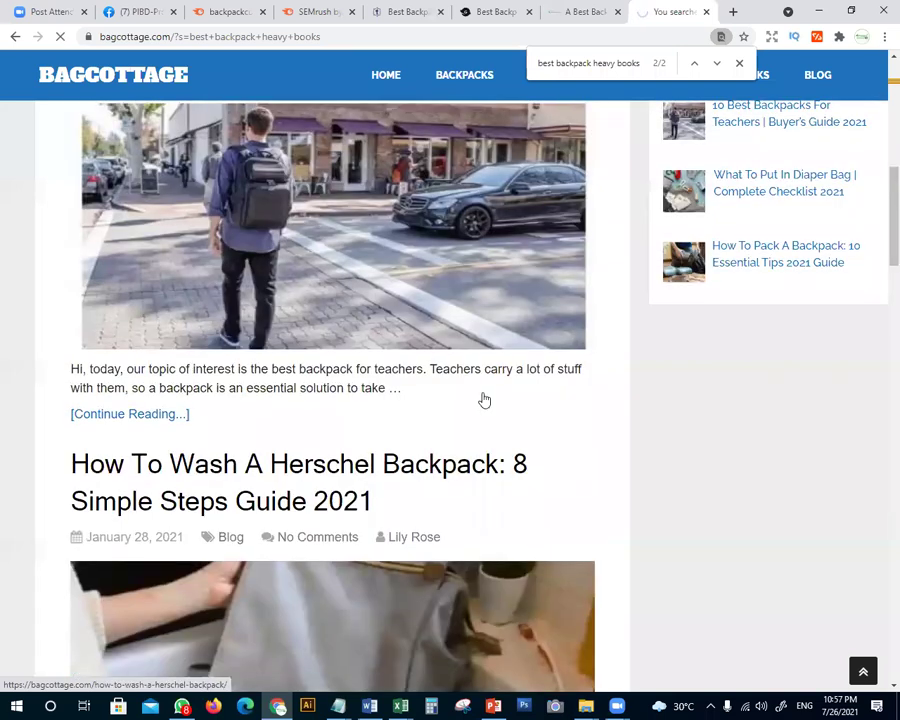
pyautogui.scroll(5, 484, 400)
pyautogui.scroll(2, 484, 400)
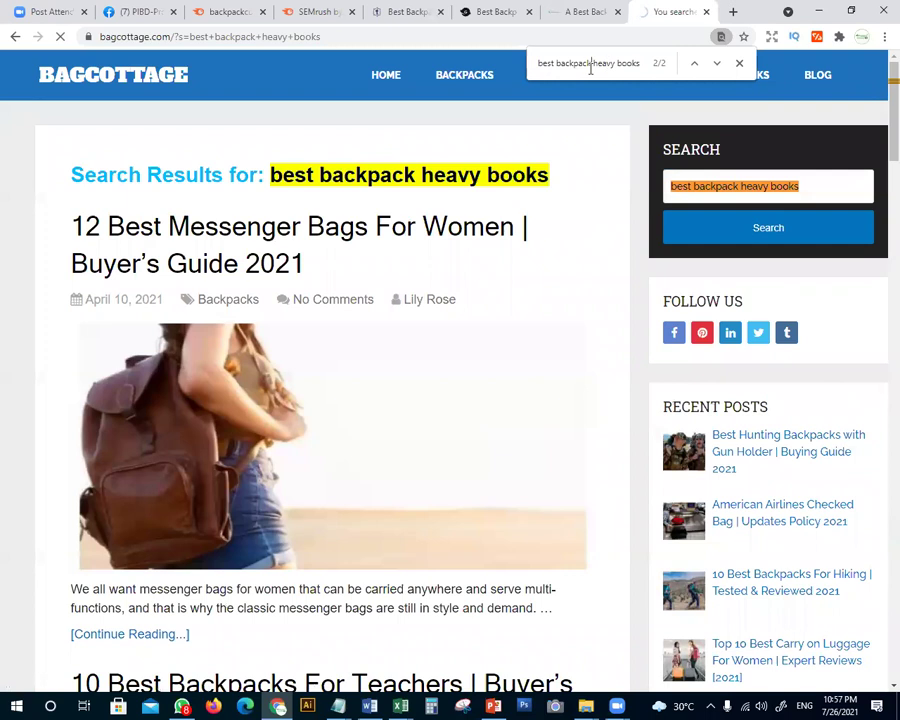
# Copy "best backpack for heavy books" from Semrush's shared keywords and look for it in the text of the bagcottage.com results page
pyautogui.hotkey('ctrl', 'Left')
pyautogui.hotkey('ctrl', 'Left')
pyautogui.write('for')
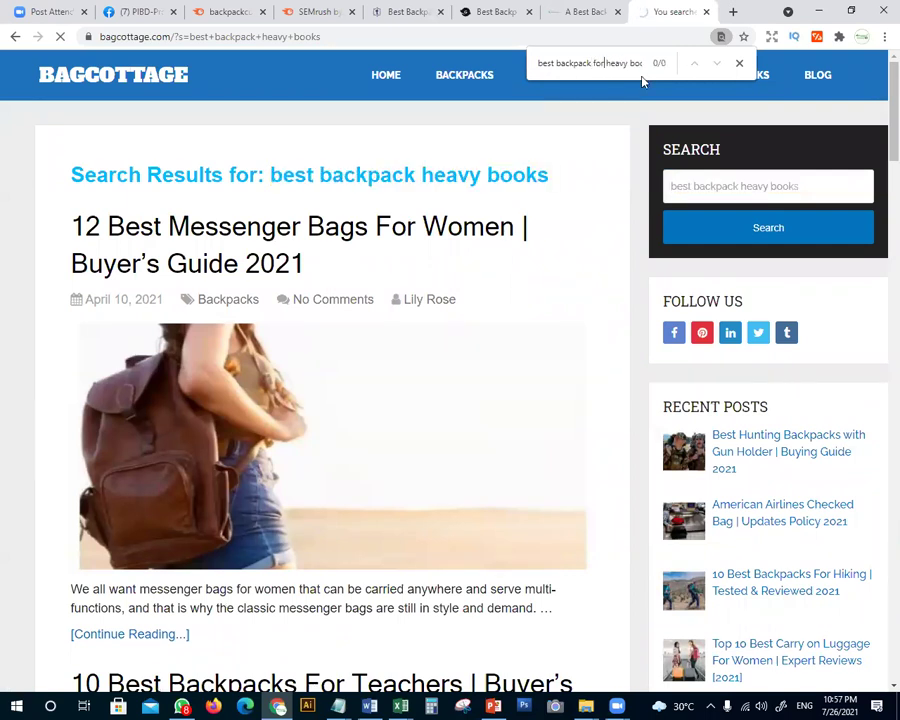
pyautogui.click(228, 12)
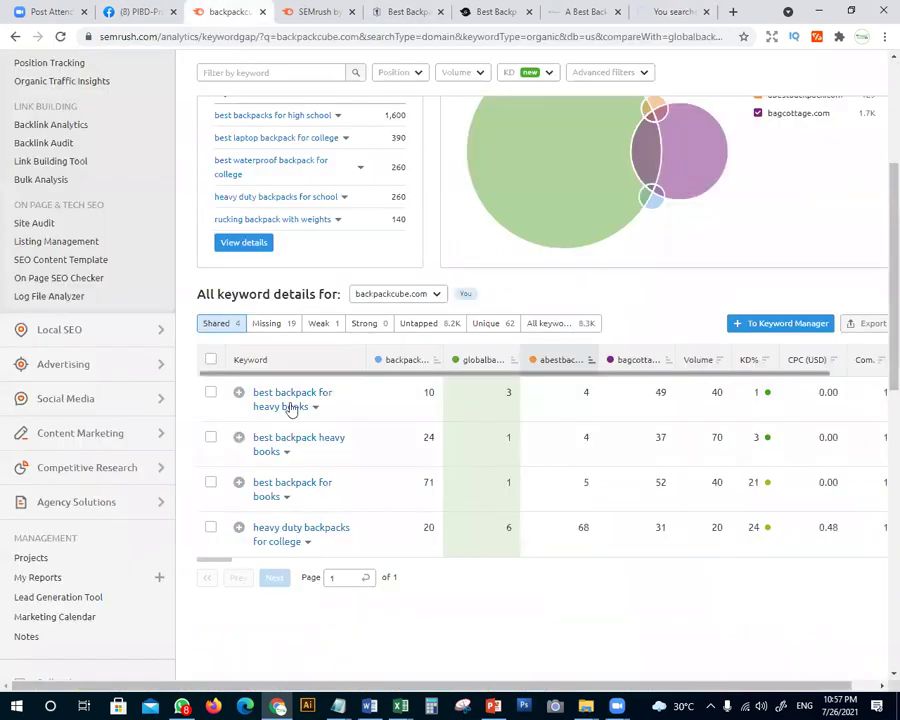
pyautogui.moveTo(310, 407); pyautogui.dragTo(252, 392)
pyautogui.hotkey('ctrl', 'c')
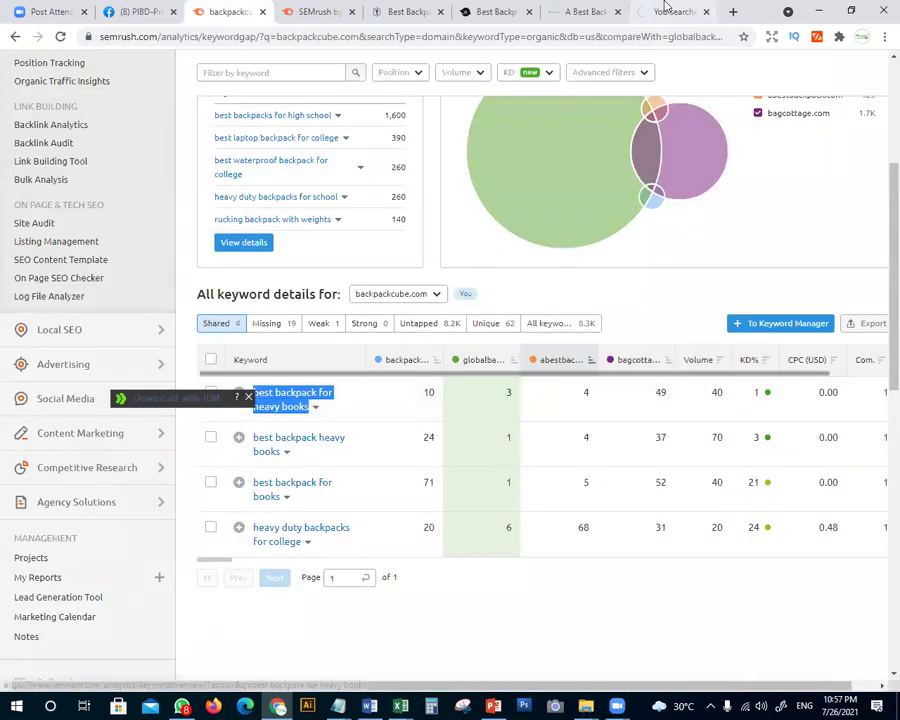
pyautogui.click(668, 11)
pyautogui.hotkey('ctrl', 'f')
pyautogui.hotkey('ctrl', 'v')
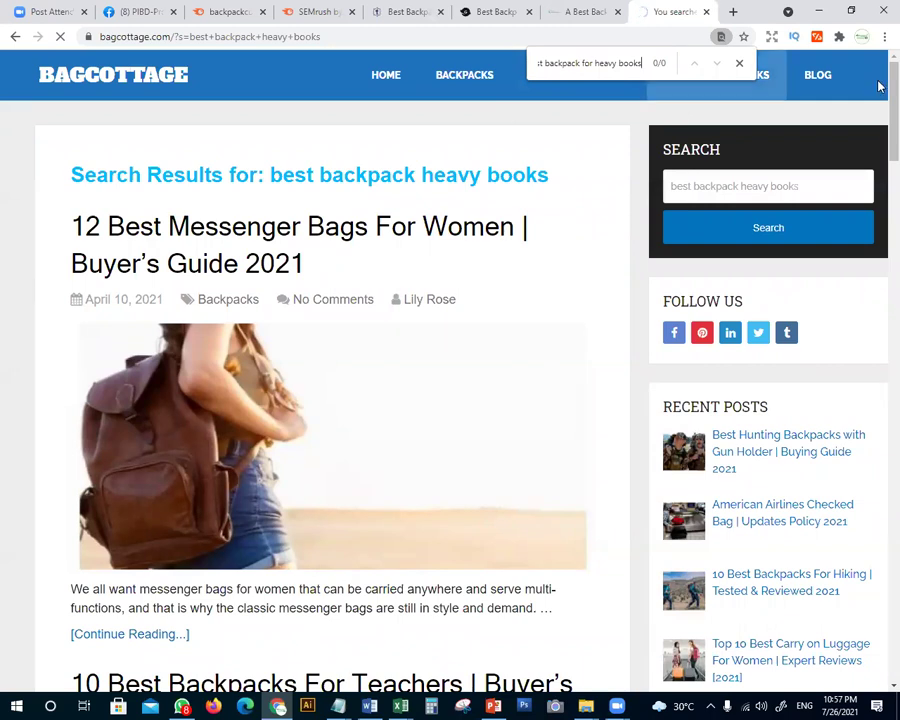
# Close the in-page text search and search bagcottage.com for "best backpack for heavy books"
pyautogui.hotkey('ctrl', 'v')
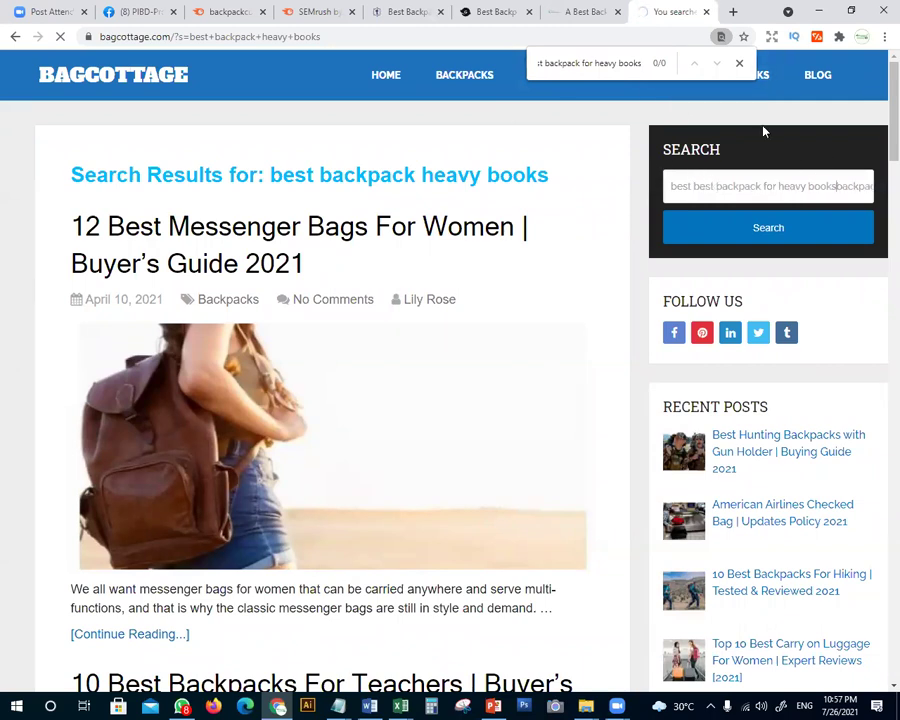
pyautogui.click(739, 63)
pyautogui.hotkey('ctrl', 'a')
pyautogui.press('BackSpace')
pyautogui.hotkey('ctrl', 'v')
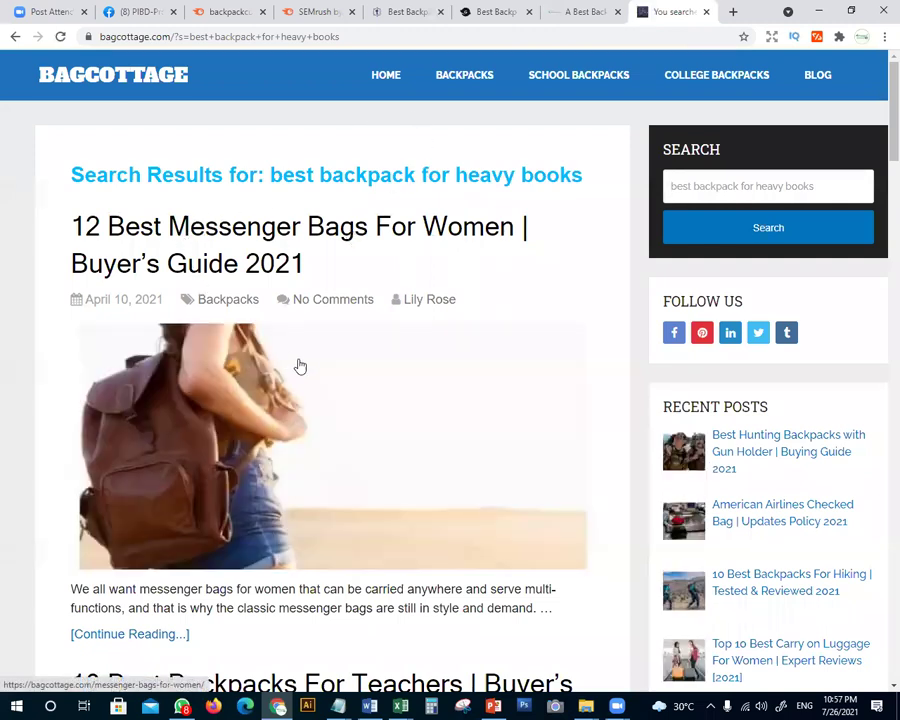
# Examine the bagcottage.com results for "best backpack for heavy books" and the Recent Posts list for a matching article
pyautogui.scroll(-5, 287, 360)
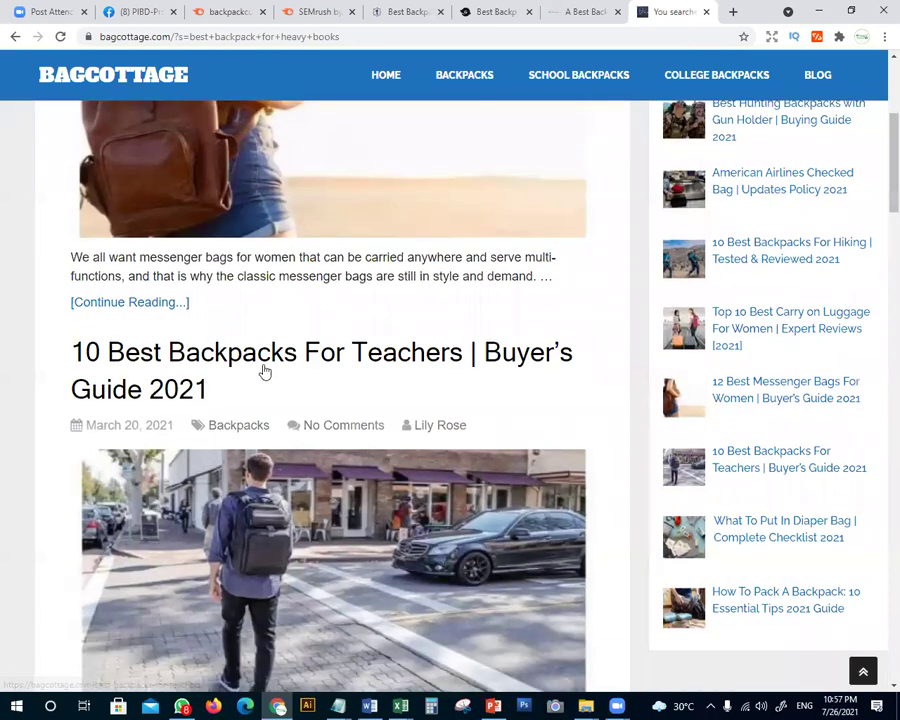
pyautogui.scroll(-8, 388, 374)
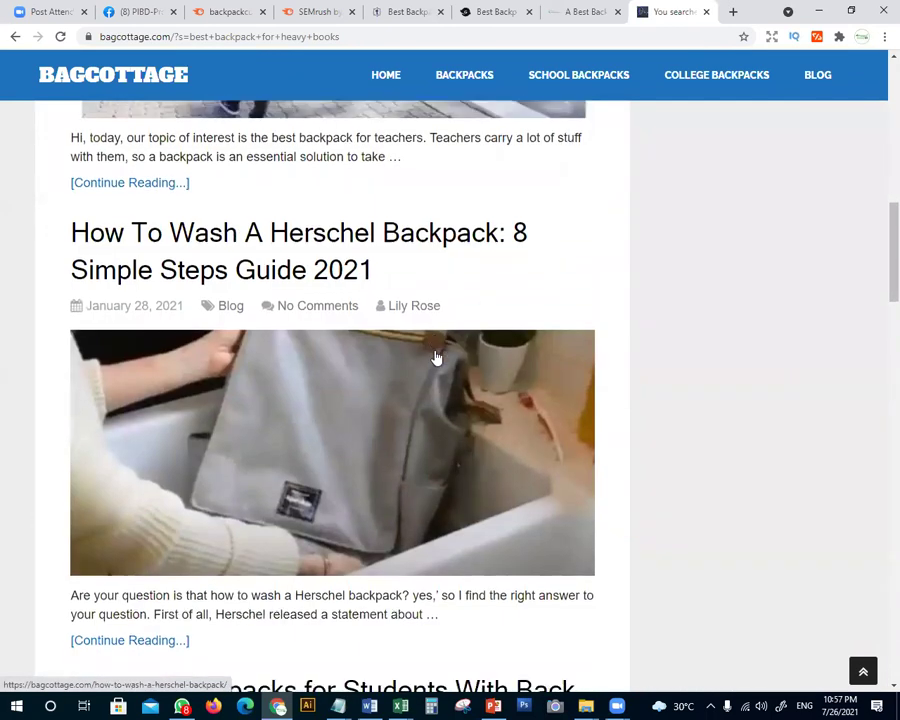
pyautogui.scroll(6, 486, 388)
pyautogui.scroll(1, 845, 300)
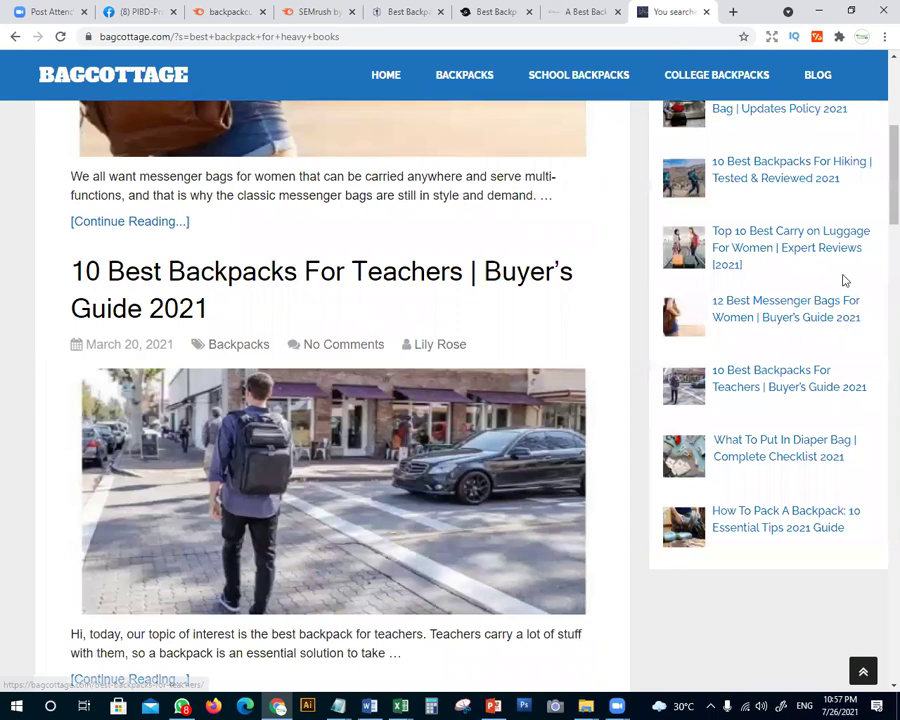
pyautogui.scroll(2, 766, 368)
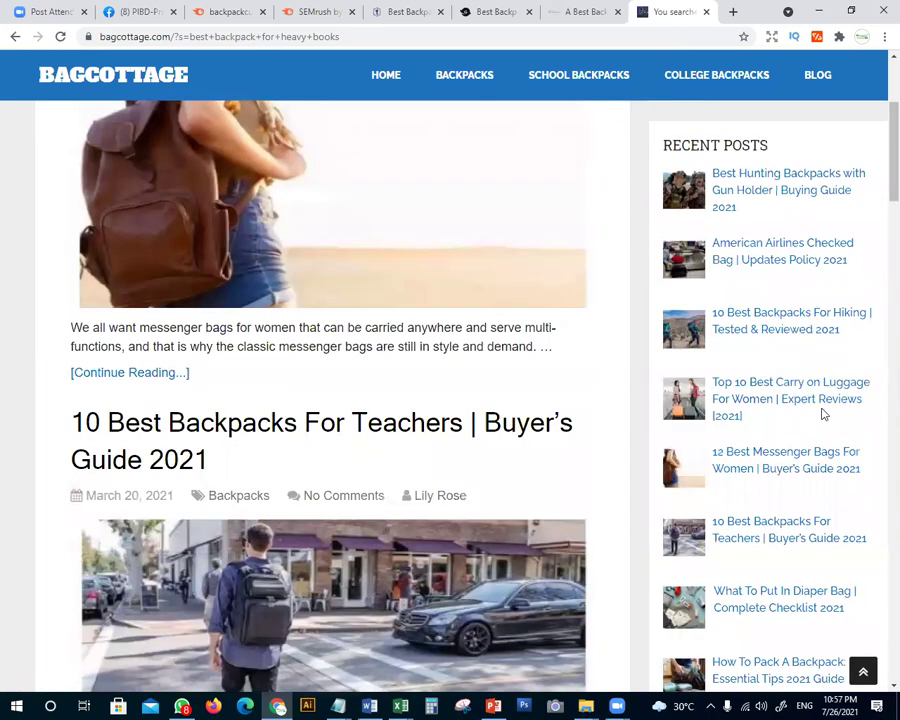
pyautogui.scroll(-3, 823, 413)
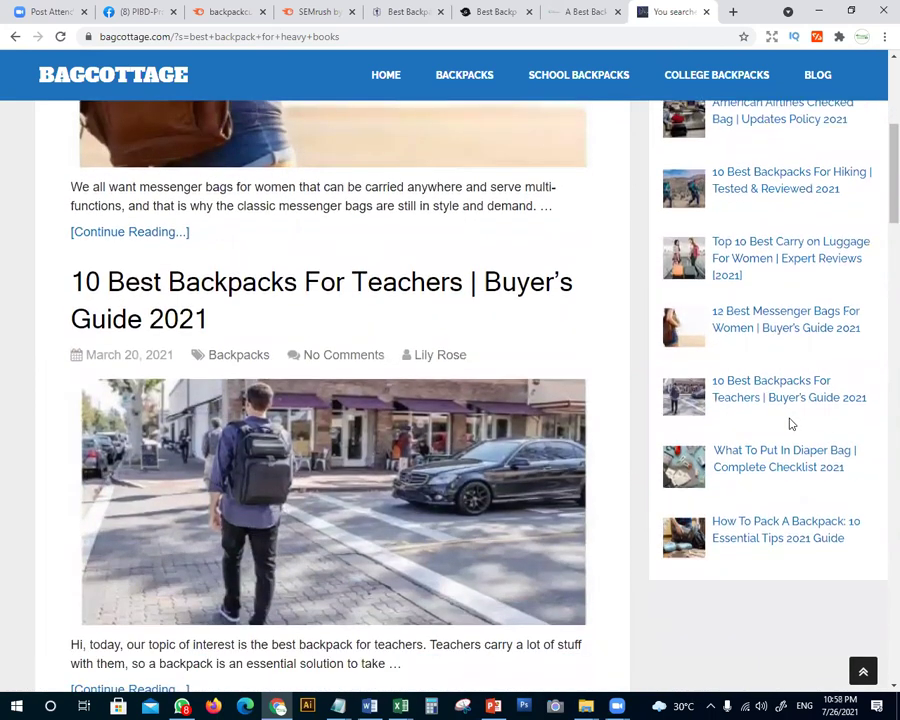
pyautogui.scroll(-5, 506, 435)
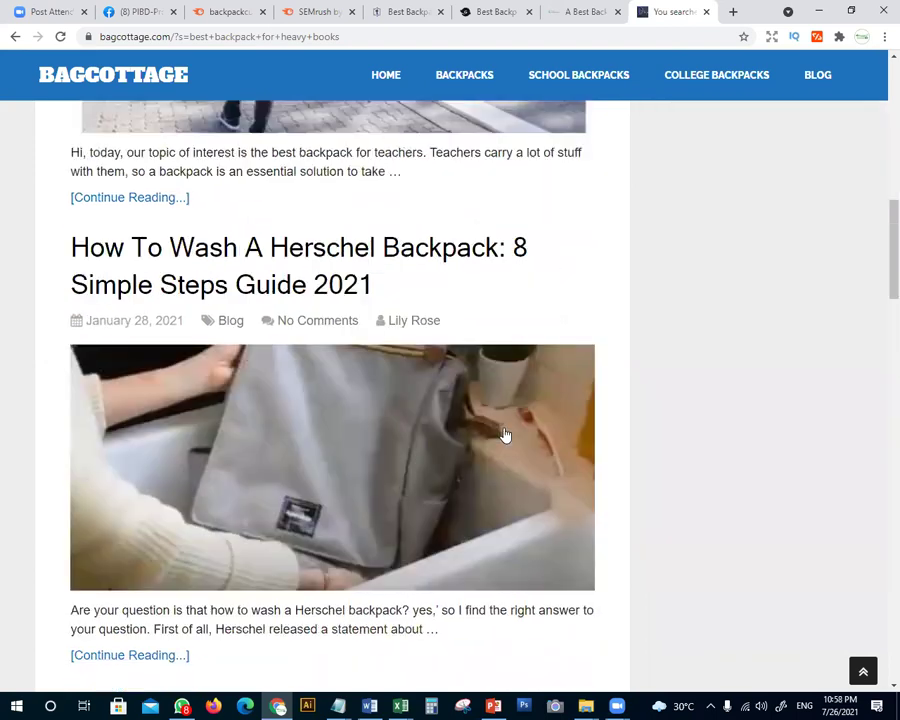
pyautogui.scroll(-13, 506, 435)
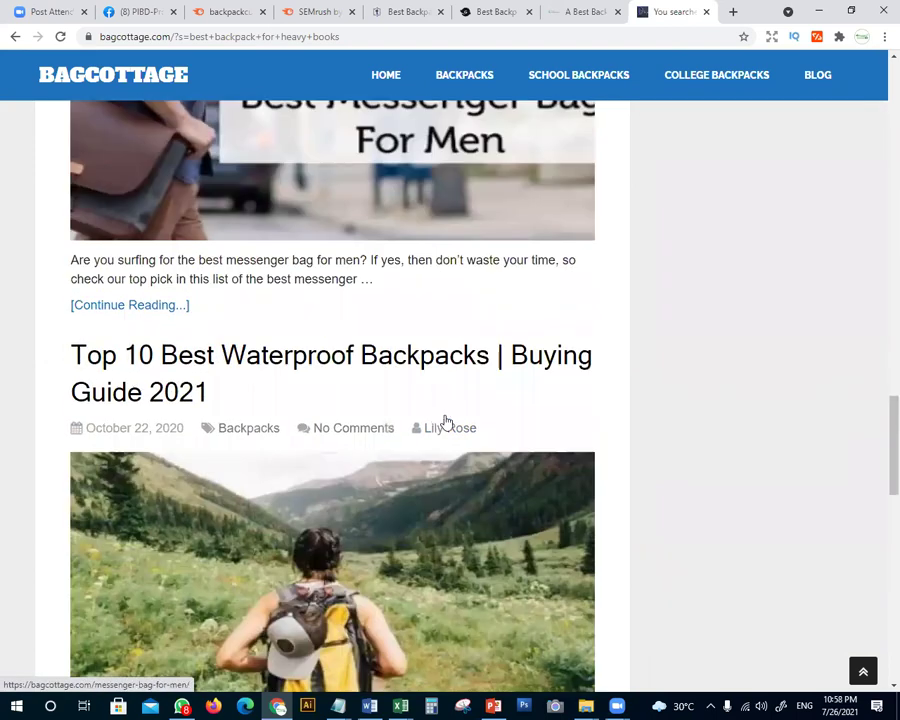
pyautogui.scroll(-9, 446, 421)
pyautogui.scroll(-3, 430, 424)
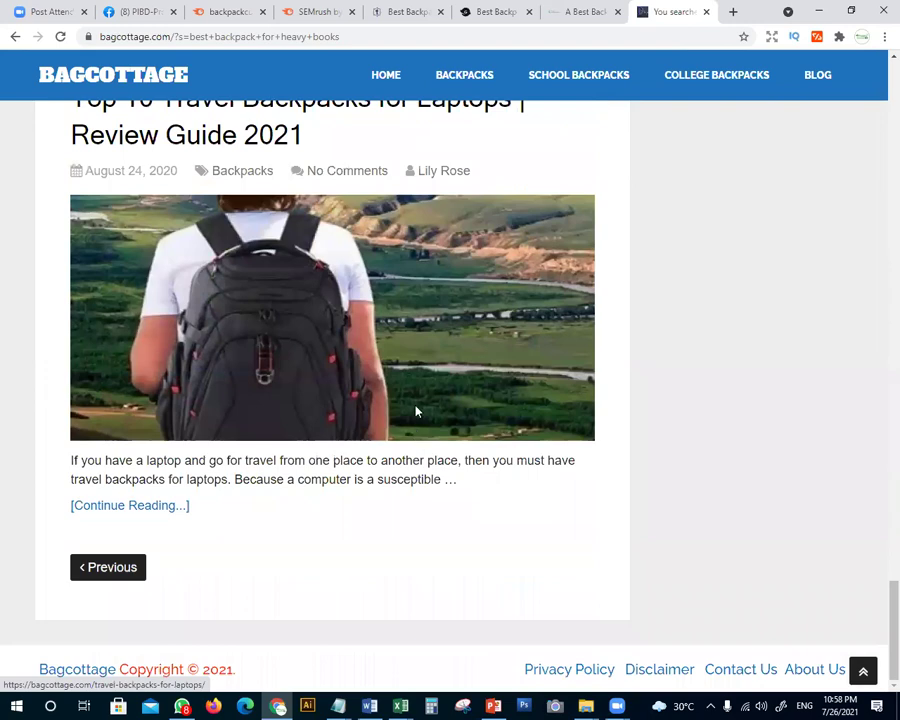
pyautogui.scroll(6, 416, 434)
pyautogui.scroll(20, 410, 396)
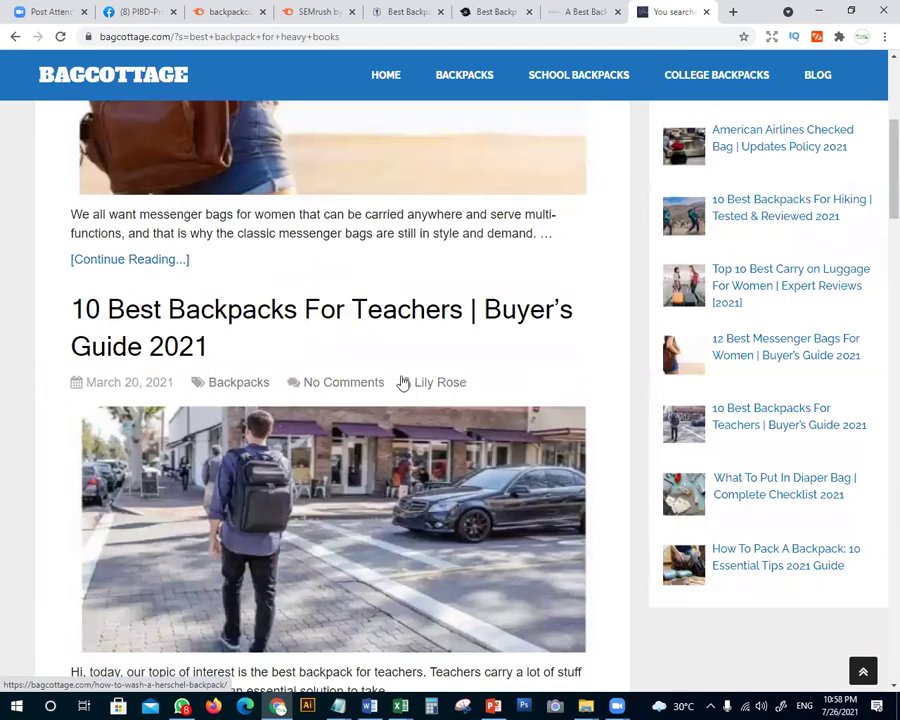
pyautogui.scroll(4, 403, 383)
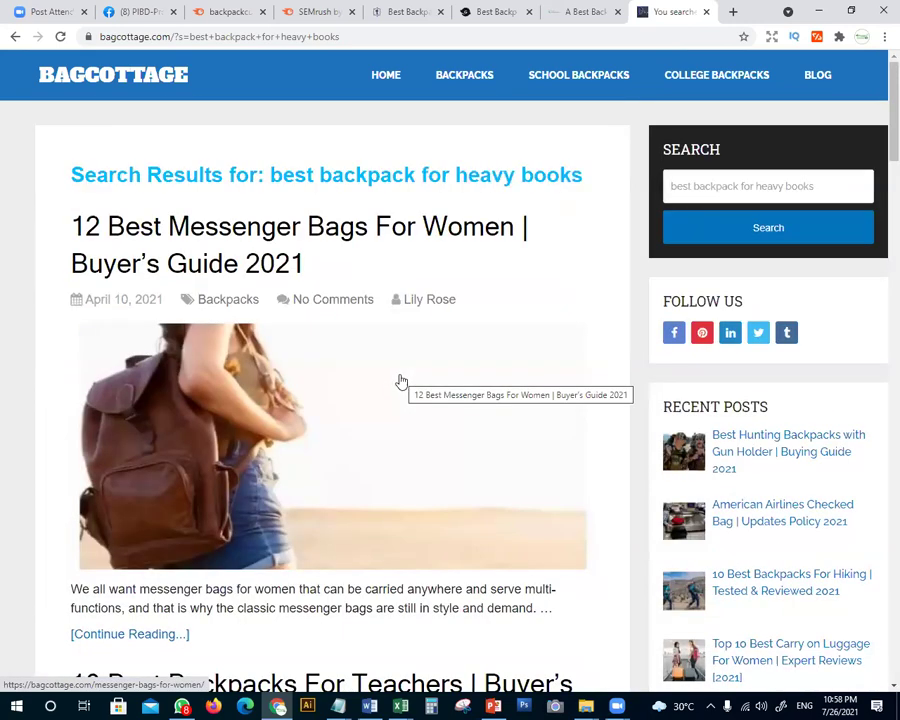
# Switch to the Keyword Research Hack slides in PowerPoint and highlight the point "Time to time update (depend on competitor's content)"
pyautogui.hotkey('alt', 'Tab')
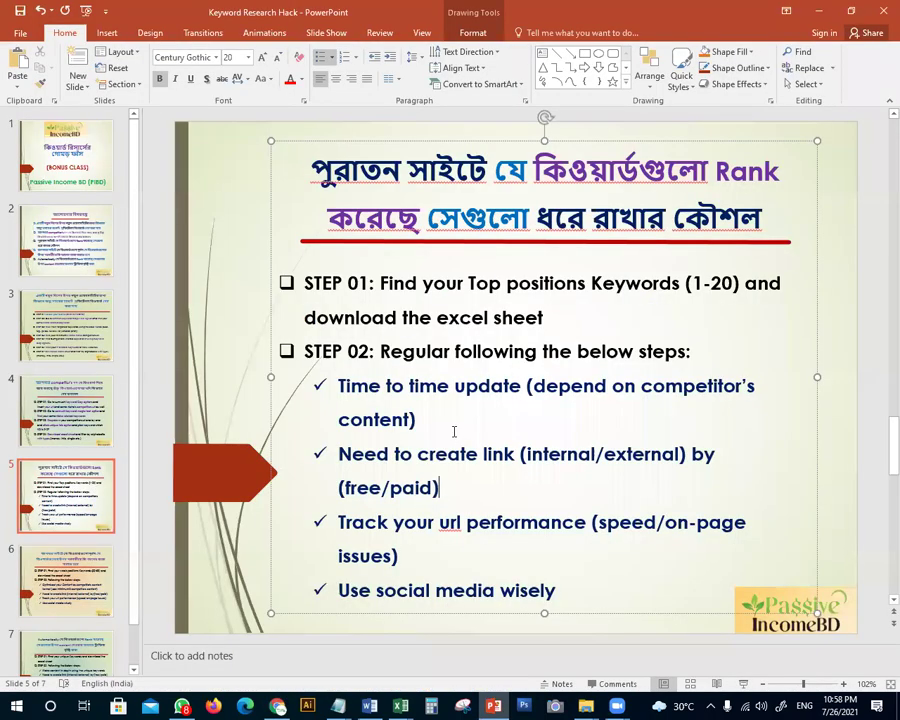
pyautogui.moveTo(432, 413); pyautogui.dragTo(336, 380)
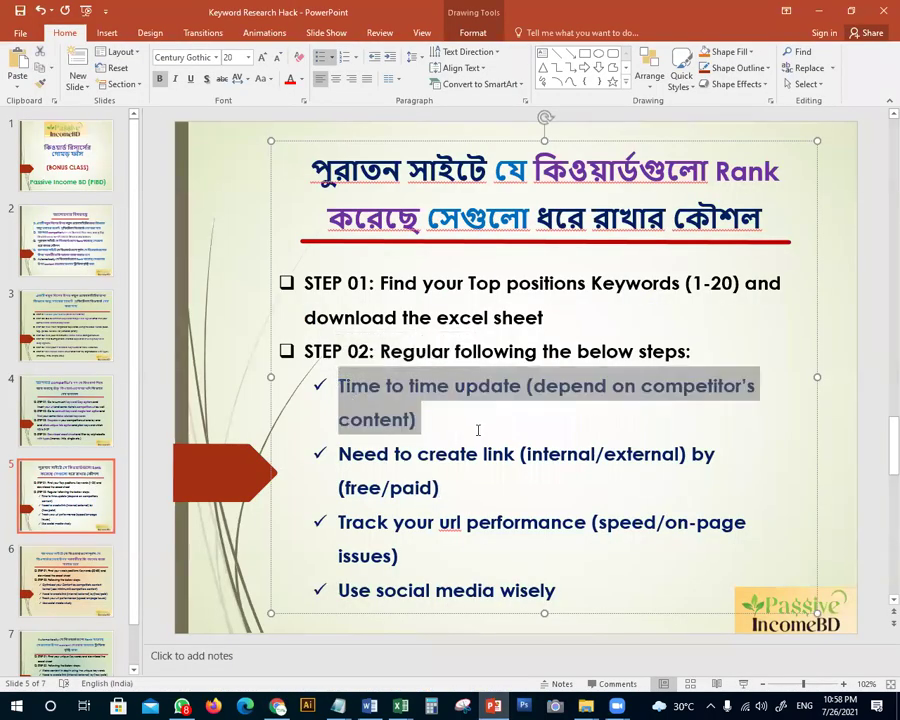
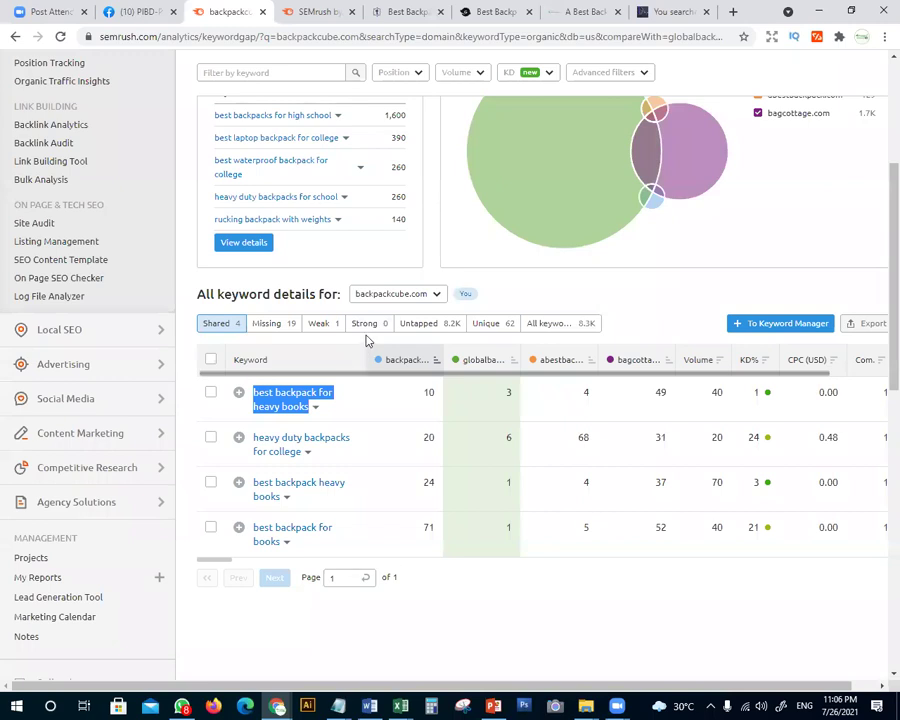
# View the shared keyword details with globalbackpackers.com, abestbackpack.com and bagcottage.com each as the main domain in turn
pyautogui.click(432, 296)
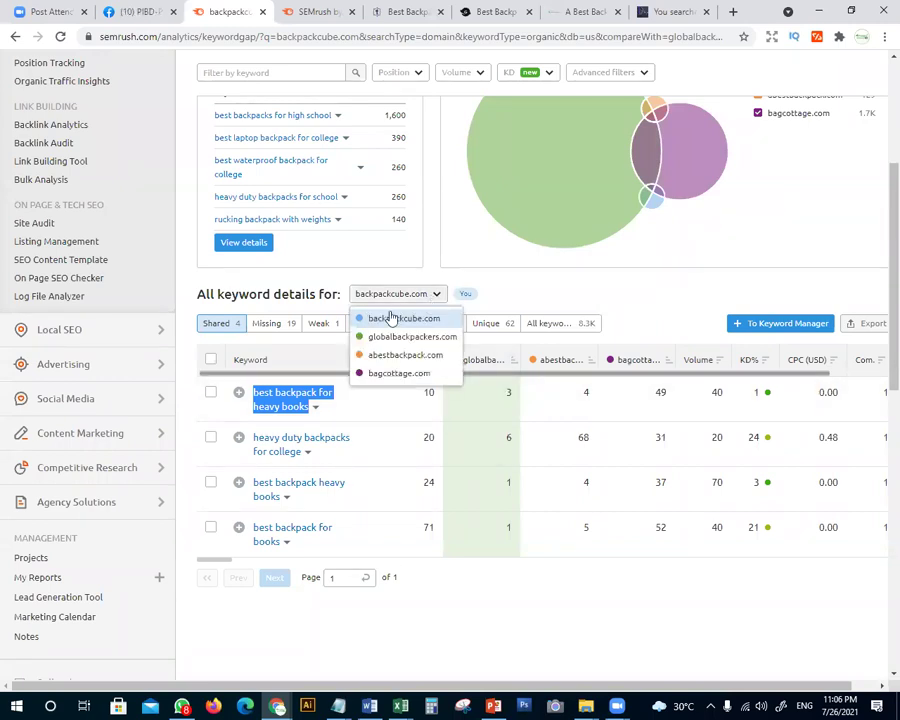
pyautogui.click(396, 340)
pyautogui.click(396, 340)
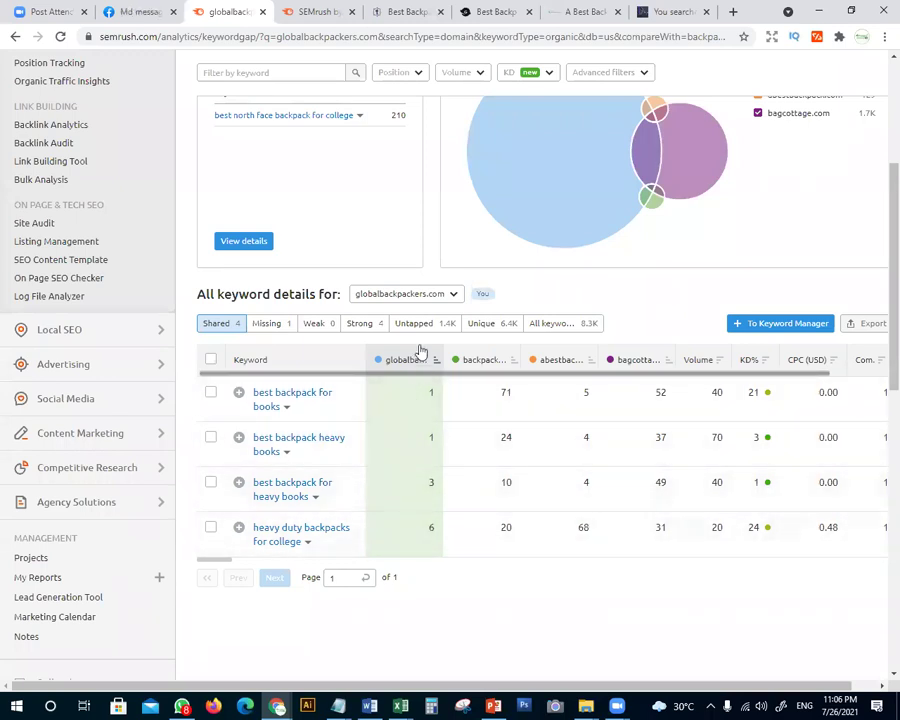
pyautogui.click(426, 297)
pyautogui.click(402, 358)
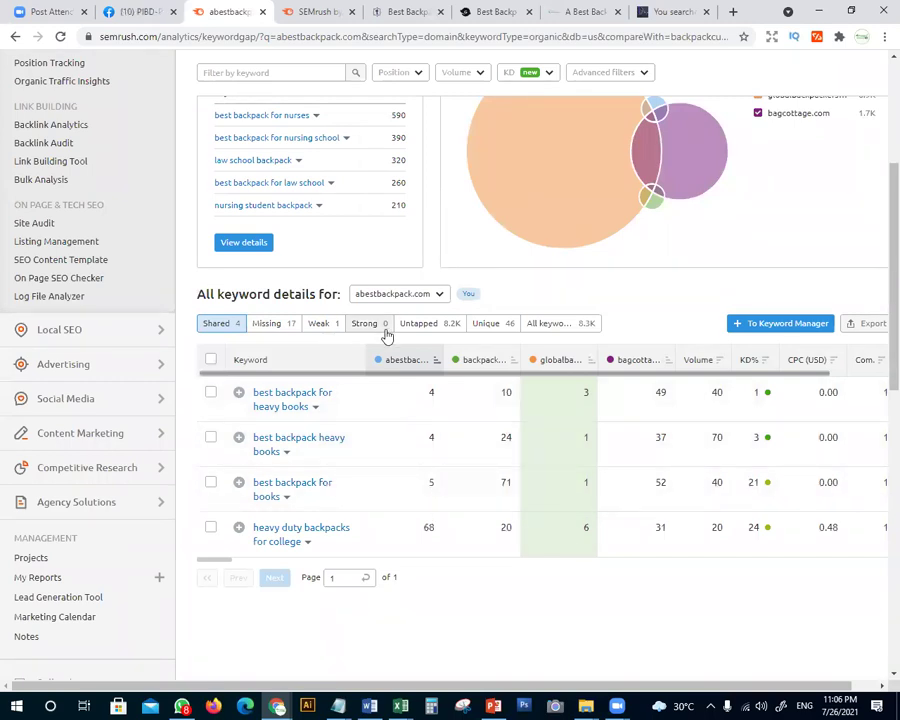
pyautogui.click(430, 294)
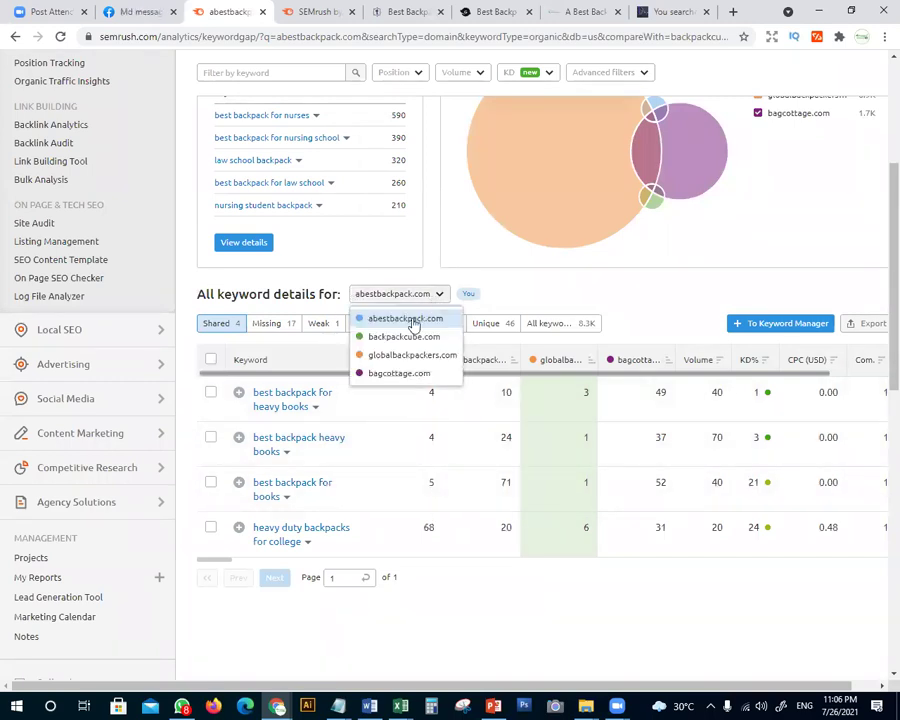
pyautogui.click(390, 372)
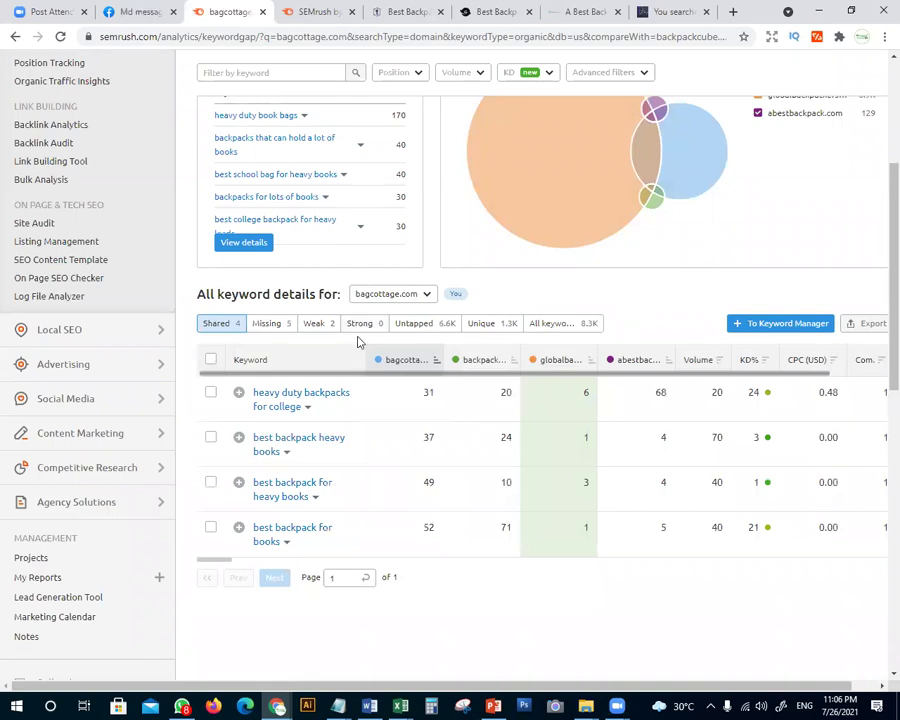
# Make backpackcube.com the main domain of the keyword details again and show its Unique keywords
pyautogui.click(424, 295)
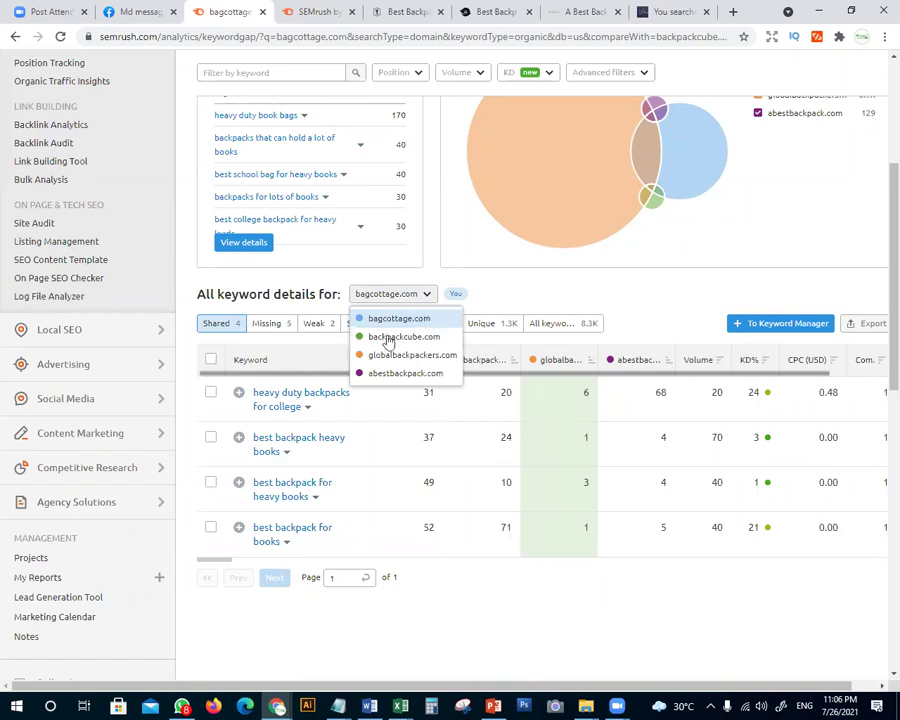
pyautogui.click(400, 338)
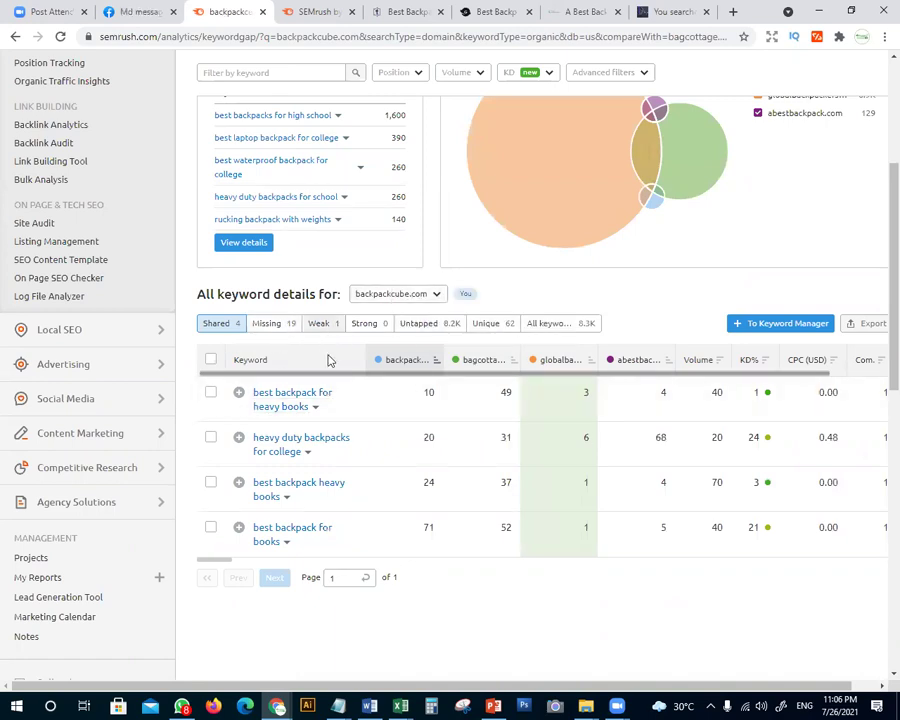
pyautogui.click(491, 330)
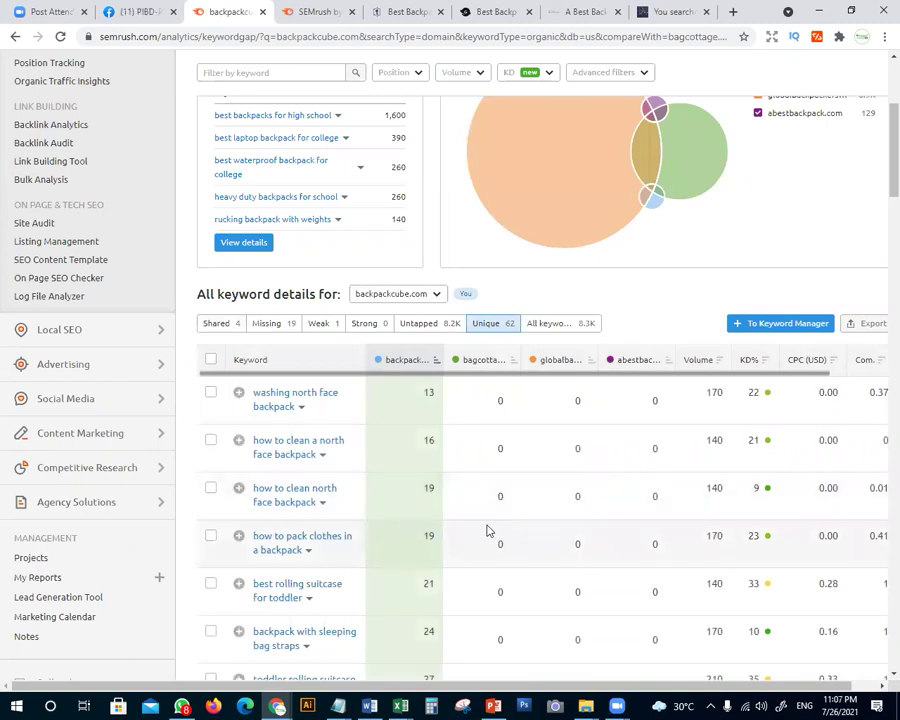
# Examine backpackcube.com's unique keywords together with their ranking positions, volumes and difficulty
pyautogui.scroll(-1, 370, 507)
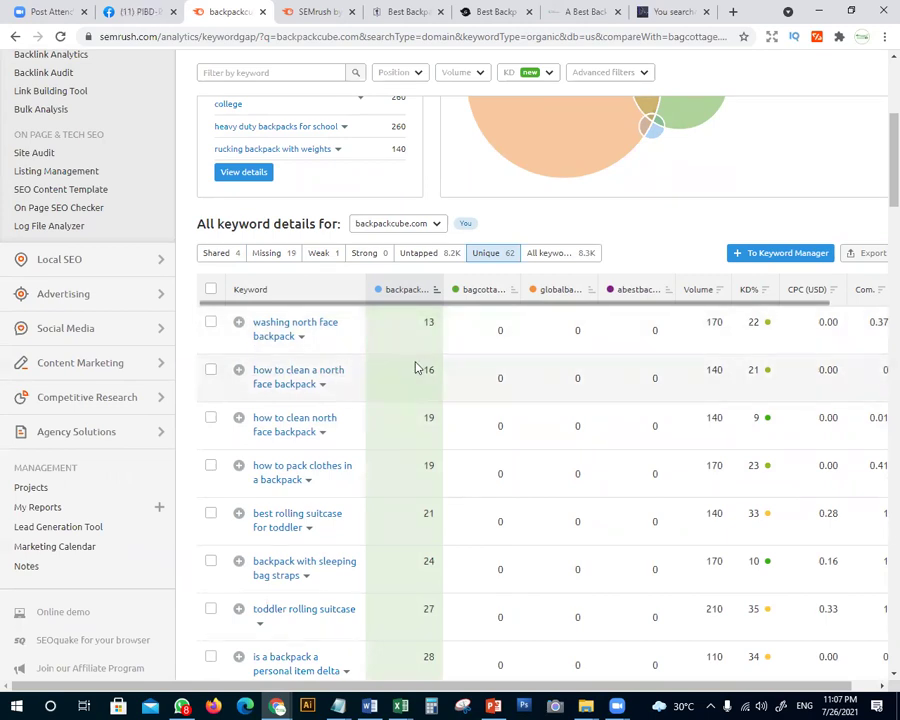
pyautogui.scroll(-1, 417, 357)
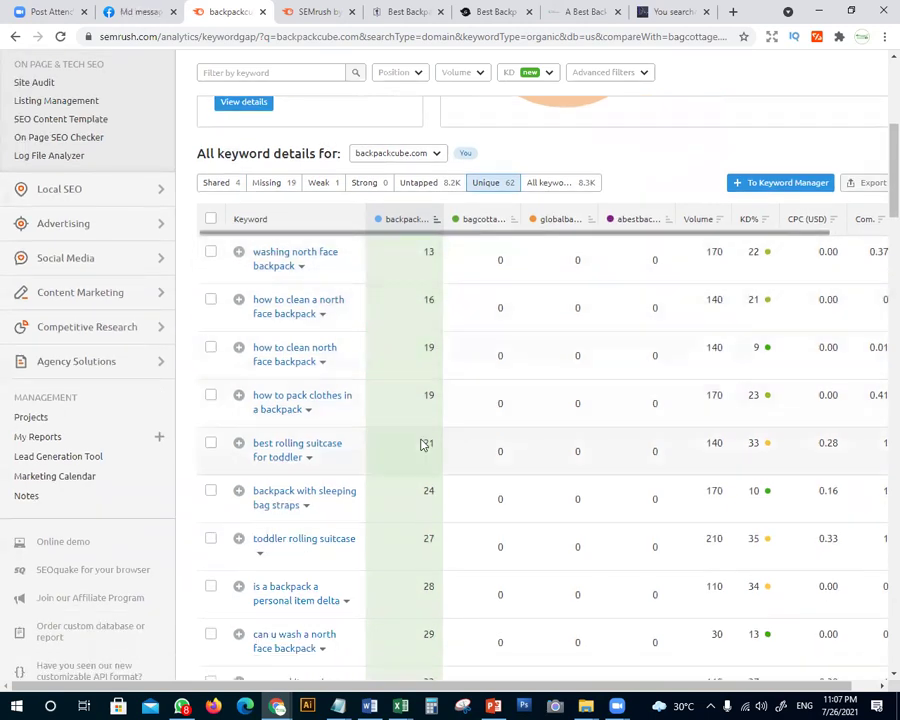
pyautogui.scroll(-6, 436, 500)
pyautogui.scroll(6, 440, 394)
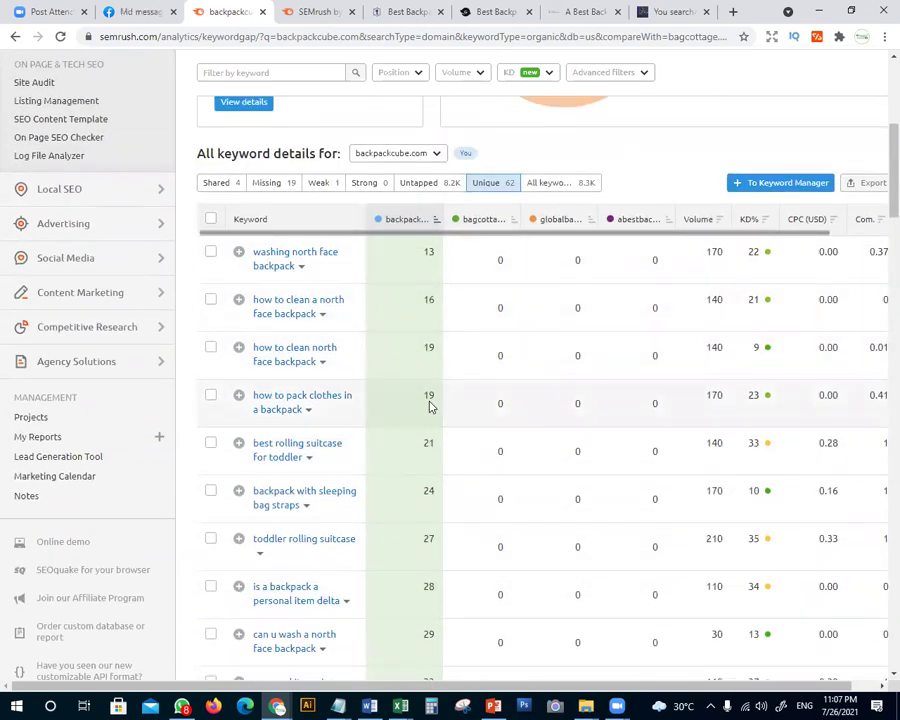
pyautogui.moveTo(430, 405)
pyautogui.scroll(-10, 478, 520)
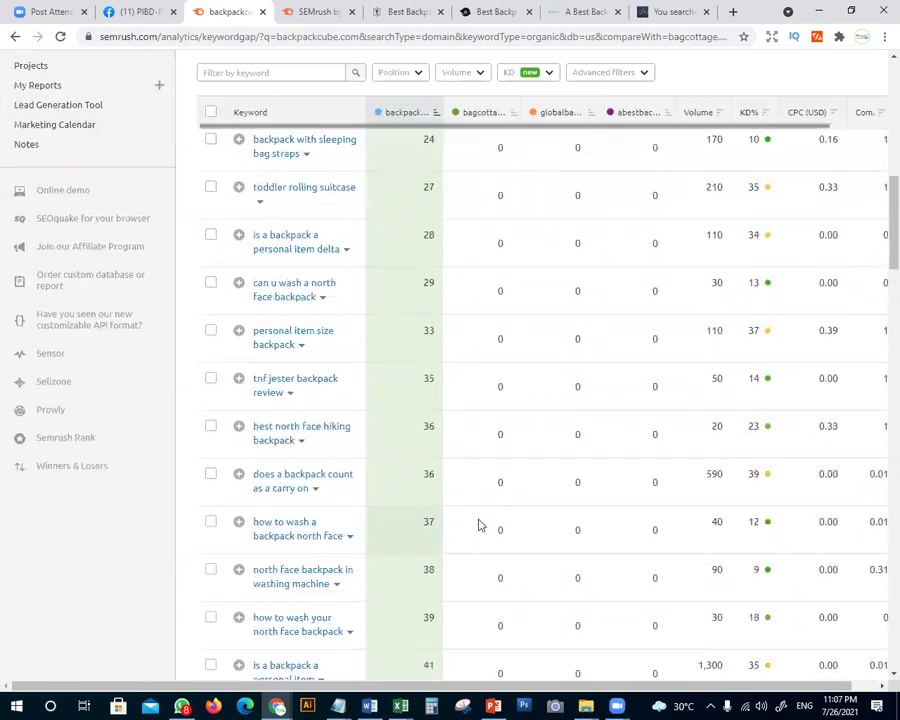
pyautogui.scroll(-8, 478, 524)
pyautogui.scroll(20, 472, 510)
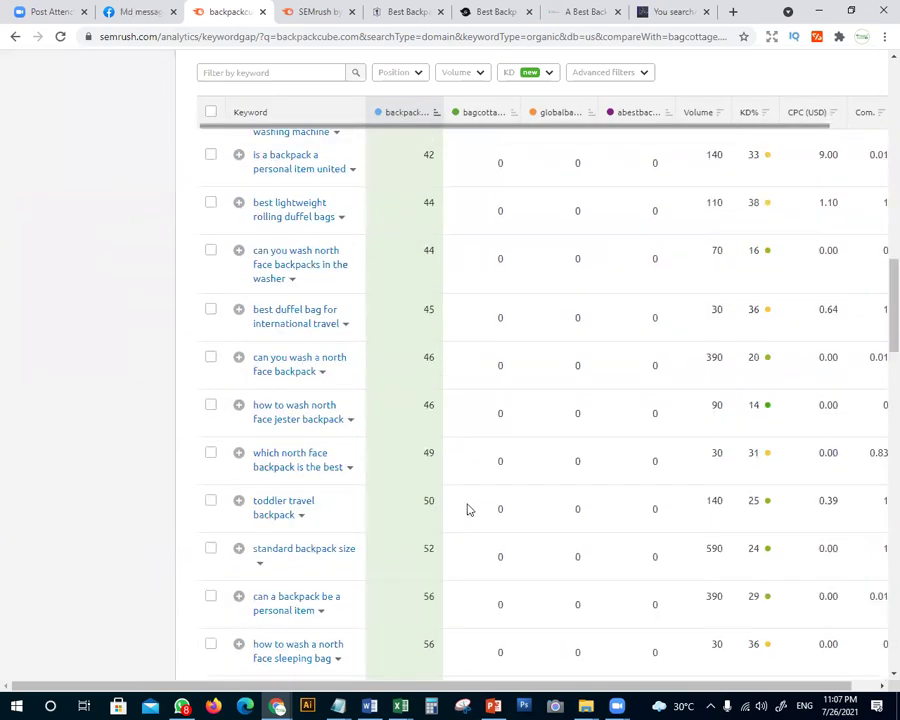
pyautogui.scroll(-5, 496, 540)
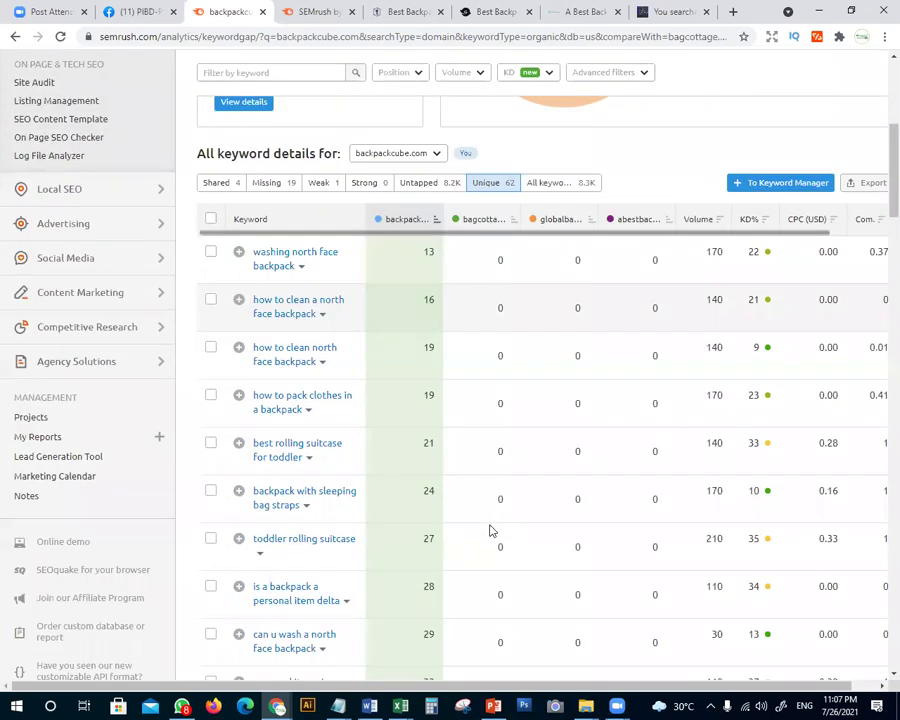
pyautogui.scroll(-15, 335, 384)
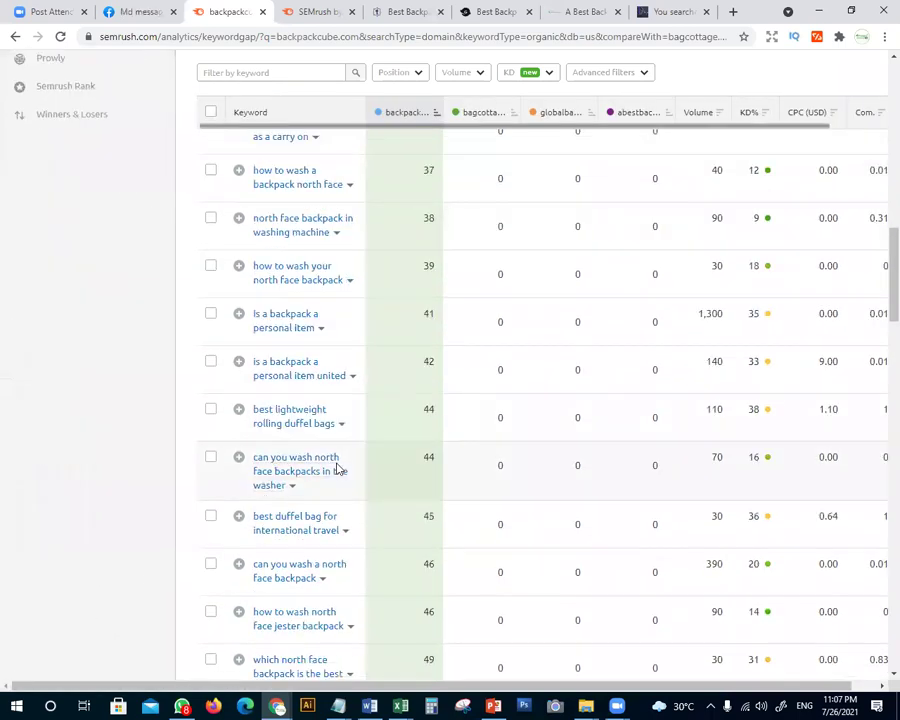
pyautogui.scroll(-5, 318, 466)
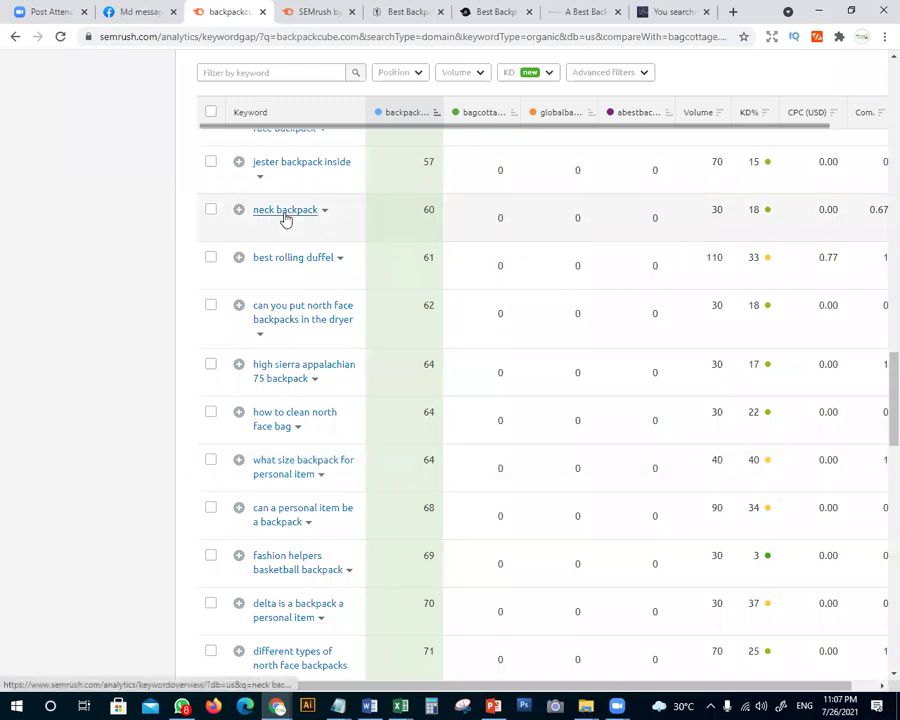
# Highlight backpackcube.com's ranking position for the unique keyword "neck backpack" and clear the highlight
pyautogui.doubleClick(420, 212)
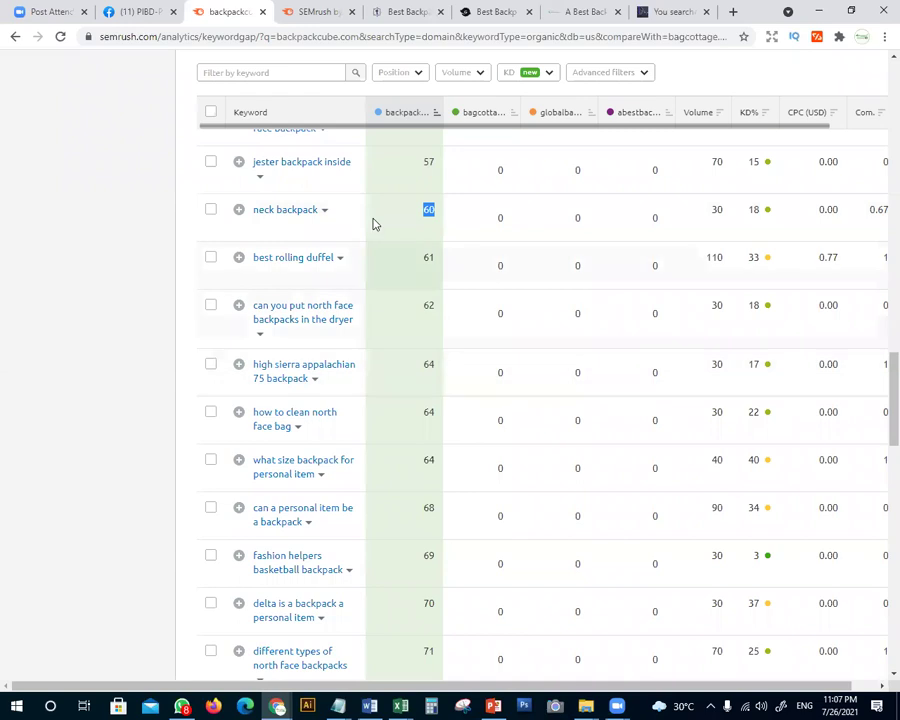
pyautogui.click(424, 222)
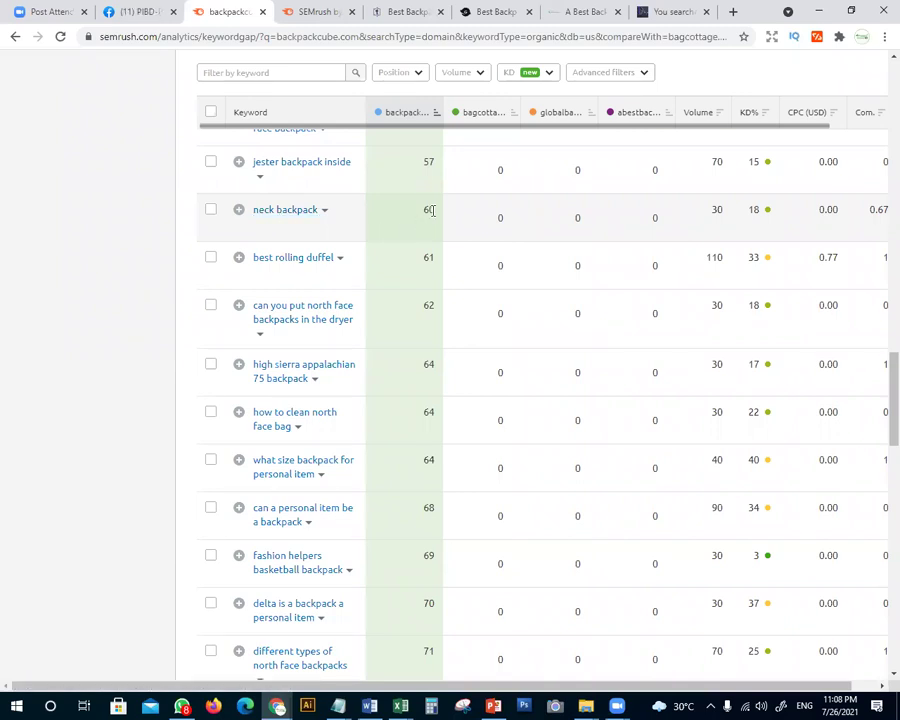
pyautogui.moveTo(432, 210)
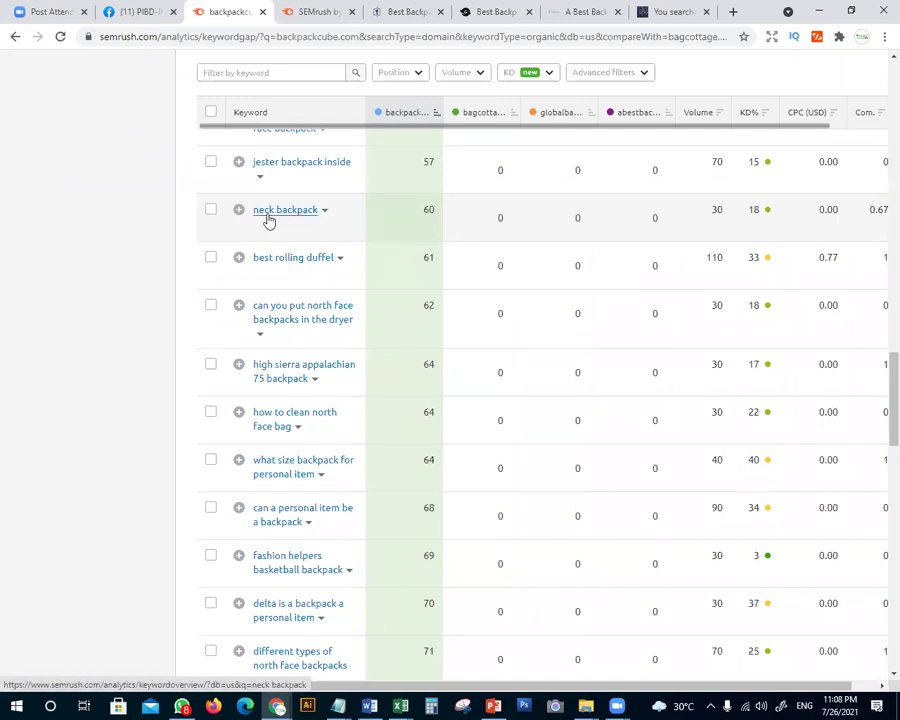
# Switch to the PowerPoint slides and point out the line "Make content in depth using the unique keywords"
pyautogui.hotkey('alt', 'Tab')
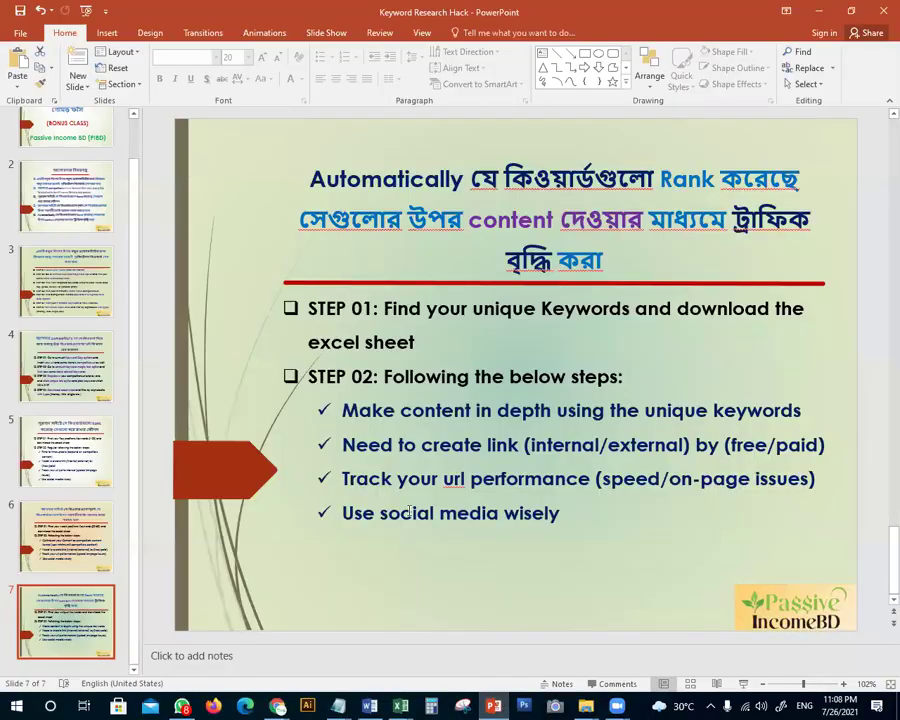
pyautogui.moveTo(346, 422); pyautogui.dragTo(801, 402)
pyautogui.click(607, 412)
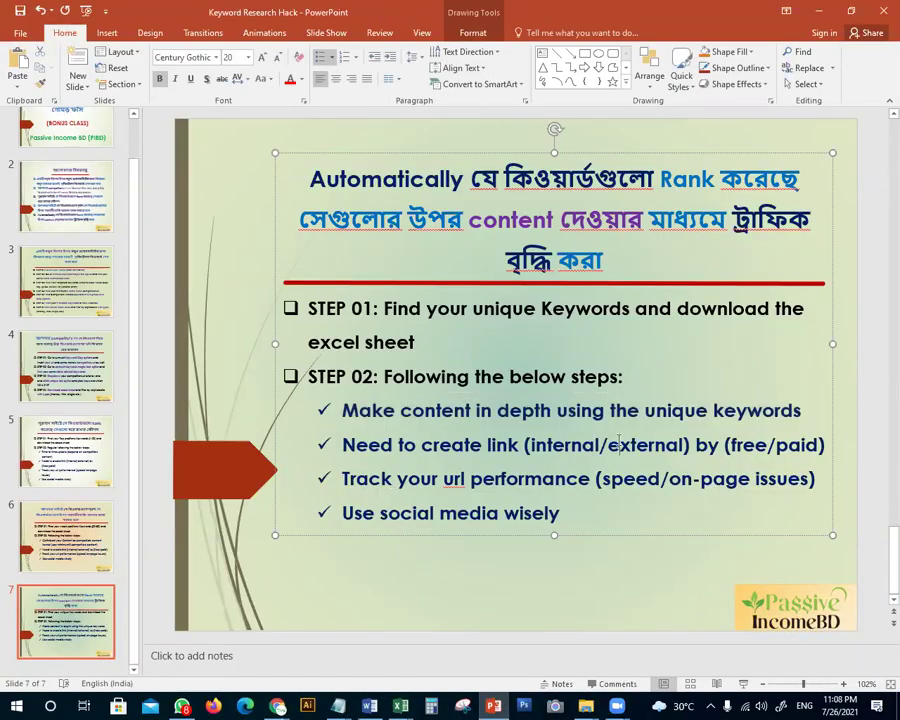
# Return to Semrush in the browser and show the Unique keyword details for bagcottage.com
pyautogui.hotkey('alt', 'Tab')
pyautogui.scroll(8, 609, 422)
pyautogui.scroll(8, 501, 318)
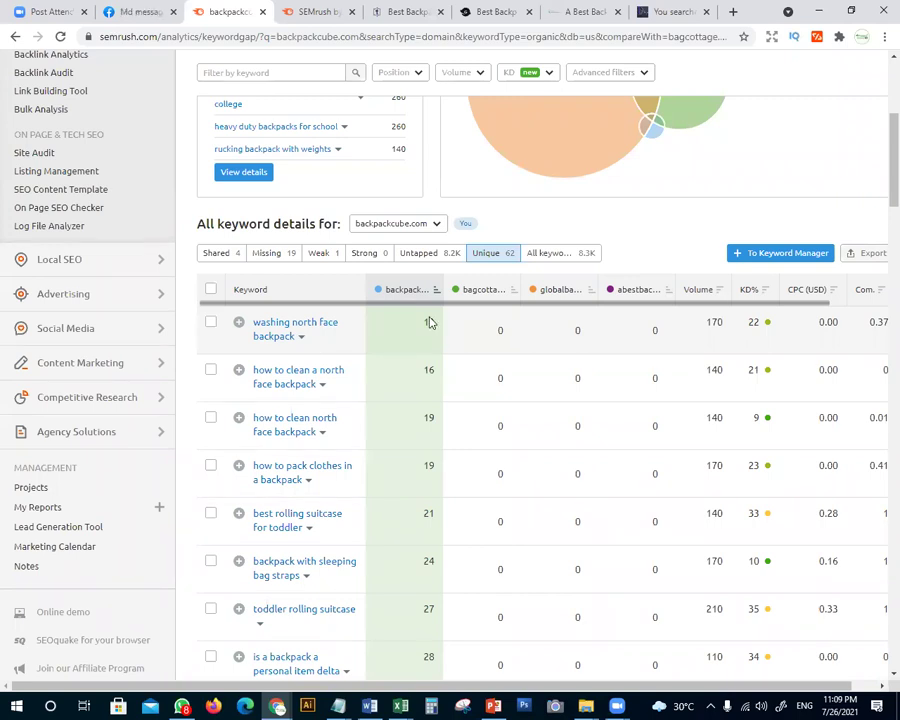
pyautogui.click(435, 225)
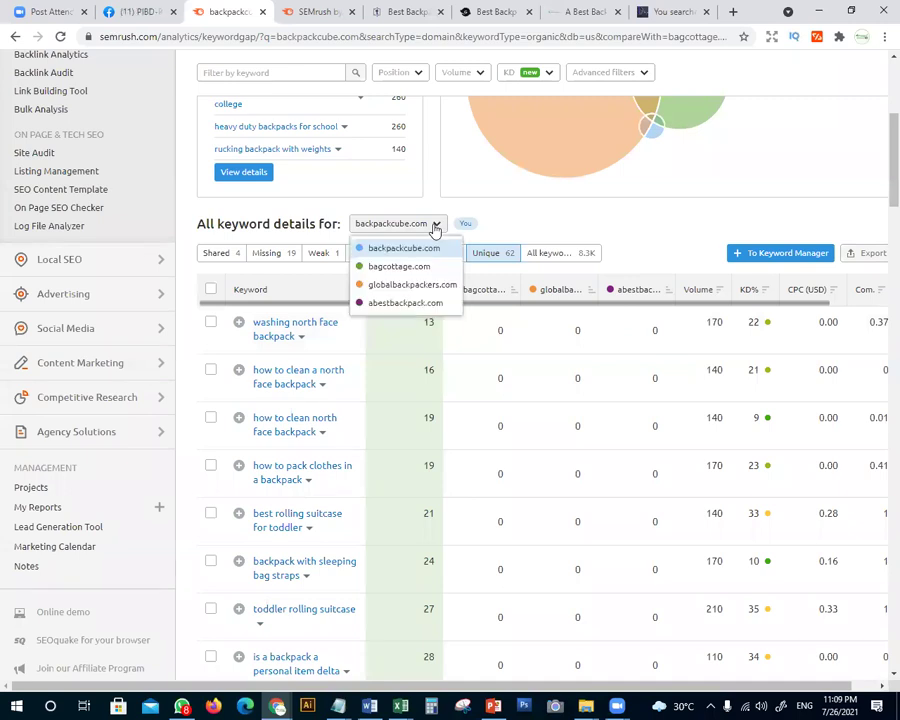
pyautogui.click(415, 268)
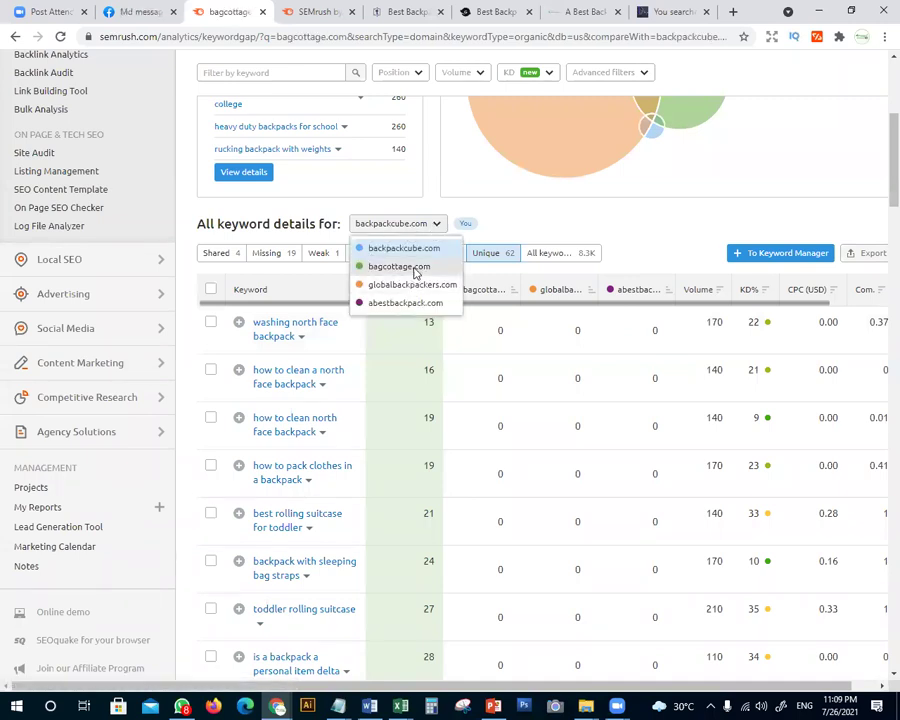
pyautogui.click(415, 268)
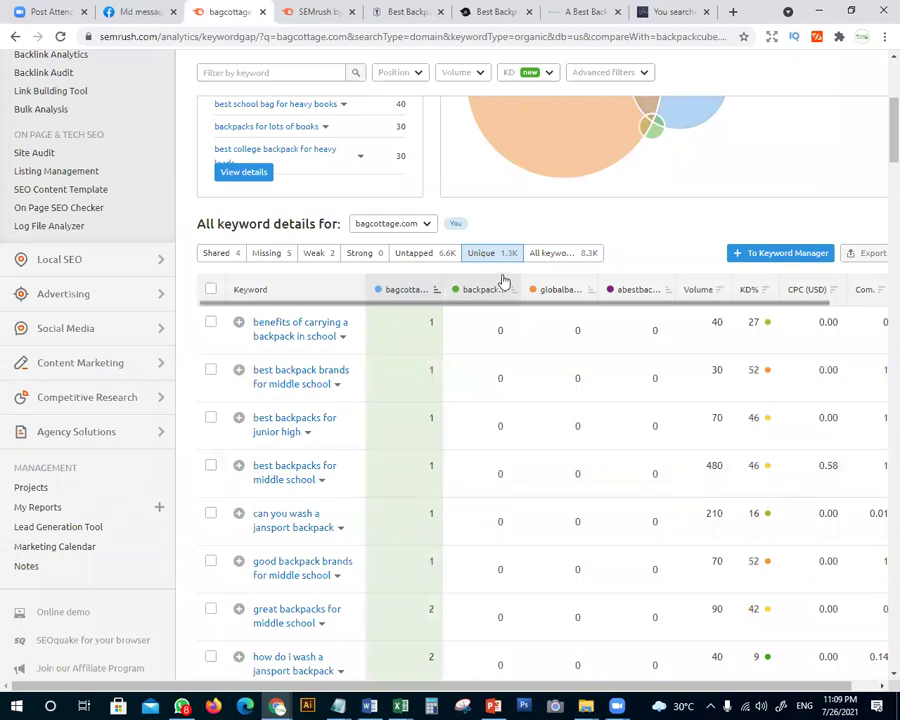
# Examine bagcottage.com's unique keywords and their positions, highlighting "benefits of carrying a backpack in school"
pyautogui.scroll(-3, 416, 420)
pyautogui.scroll(3, 416, 422)
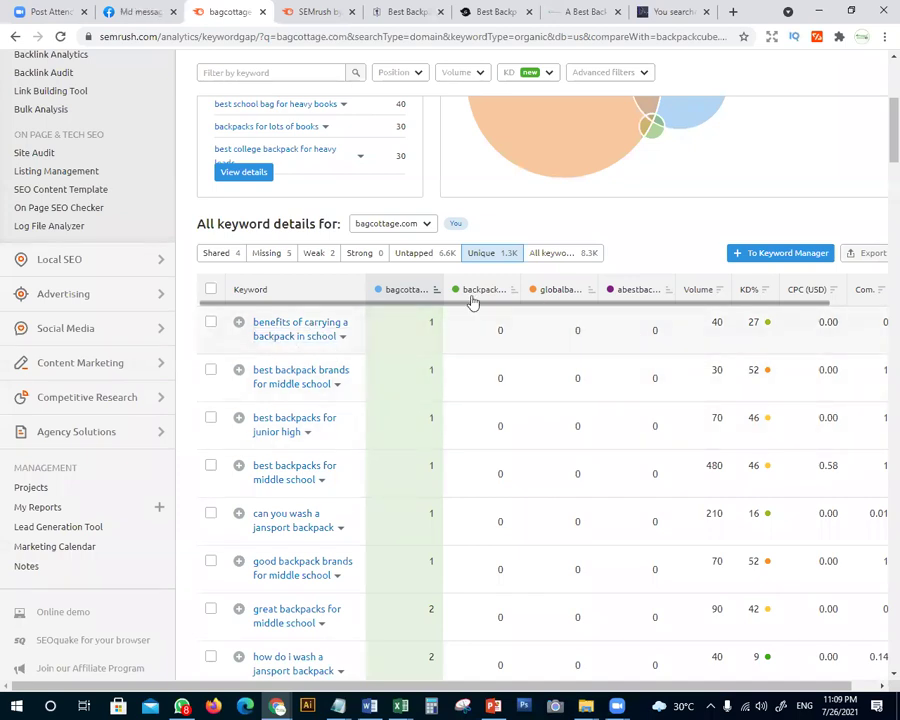
pyautogui.moveTo(480, 296)
pyautogui.scroll(-1, 418, 397)
pyautogui.scroll(-7, 418, 397)
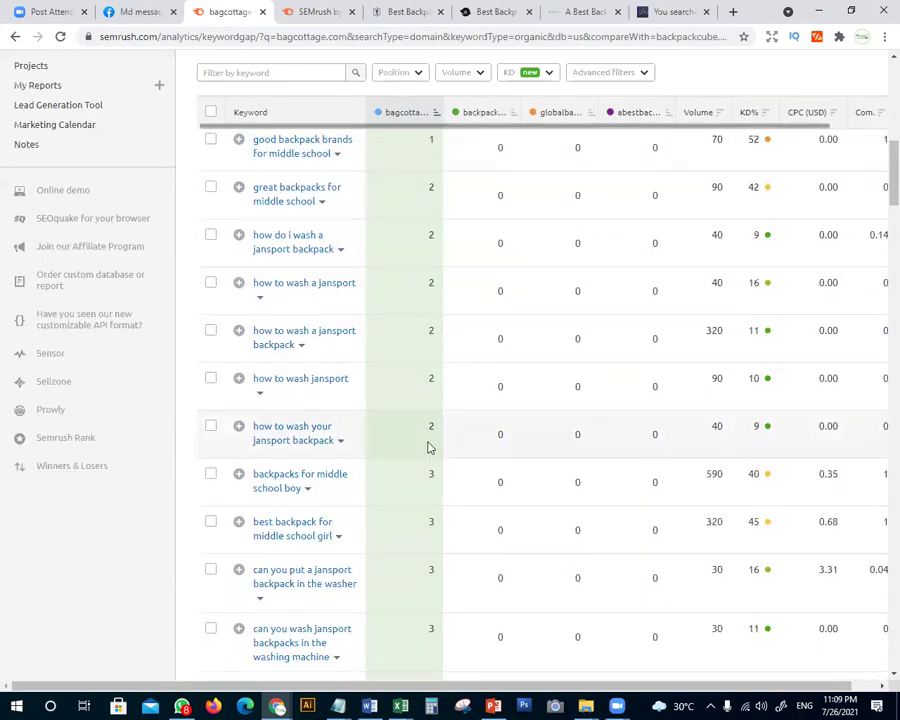
pyautogui.scroll(13, 420, 459)
pyautogui.scroll(-3, 502, 458)
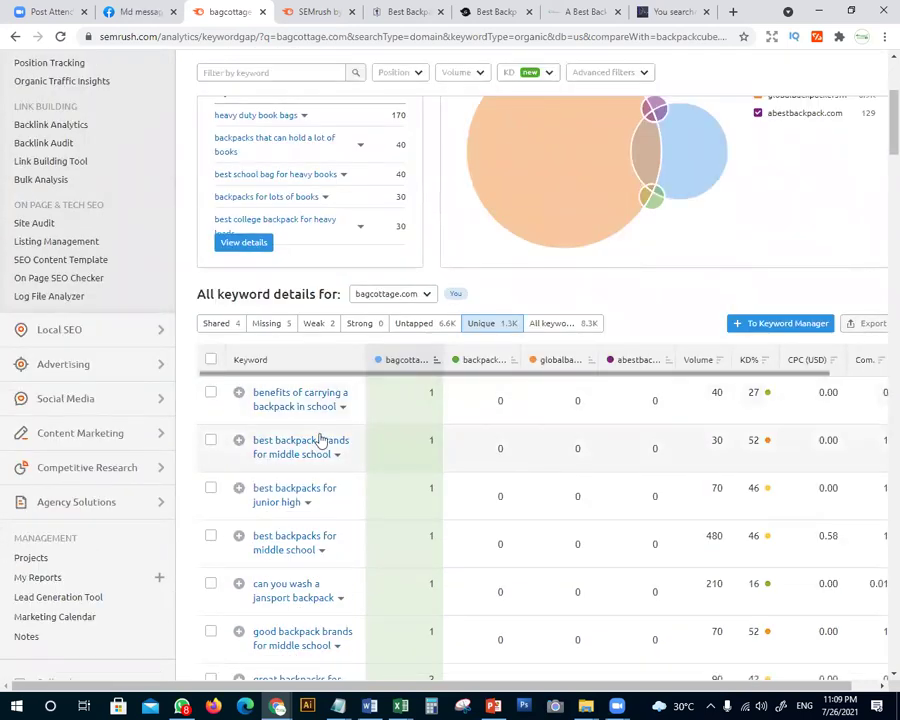
pyautogui.moveTo(342, 408); pyautogui.dragTo(250, 392)
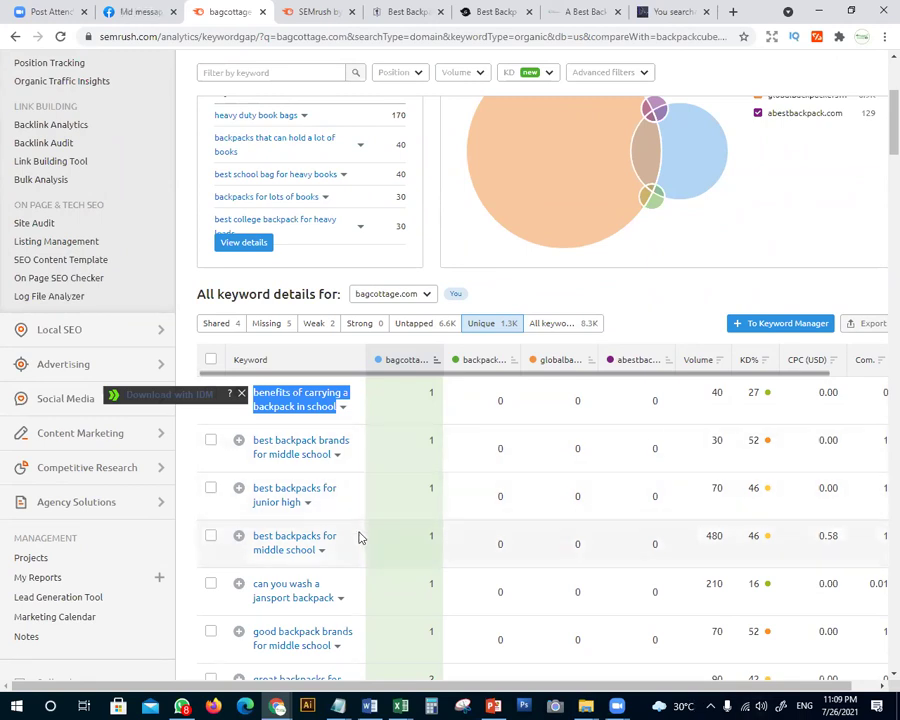
pyautogui.scroll(-2, 366, 524)
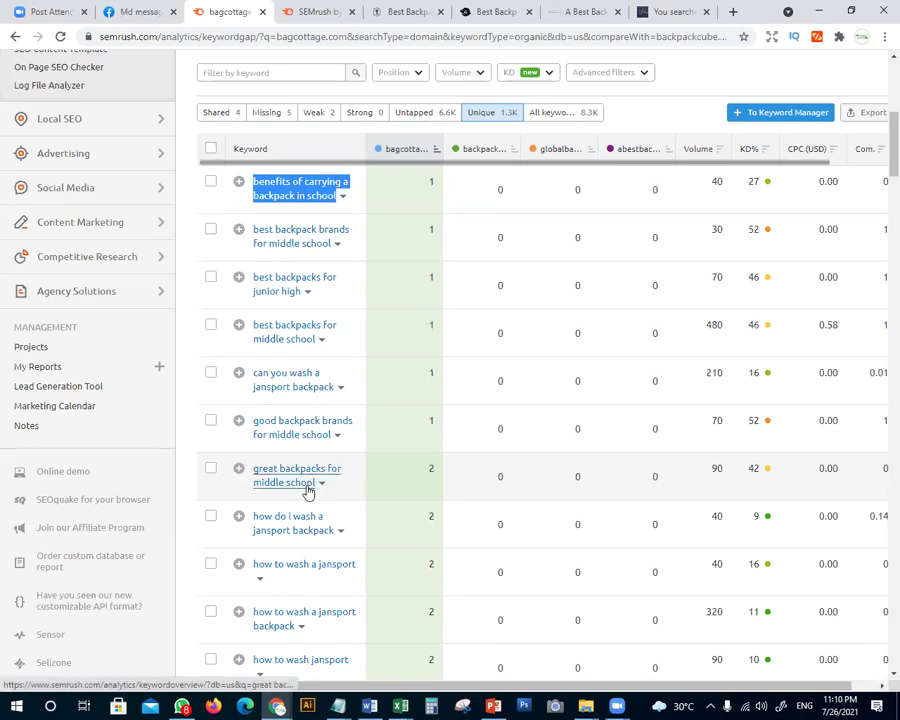
# Show the Unique keyword details for globalbackpackers.com and review its keywords and ranking positions
pyautogui.scroll(5, 300, 485)
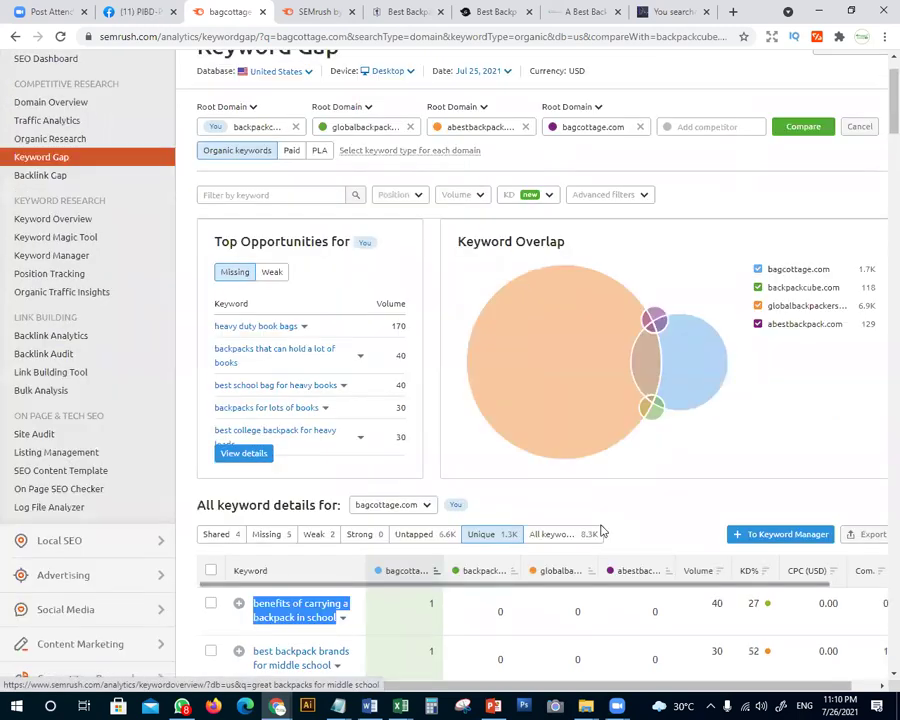
pyautogui.scroll(-3, 500, 450)
pyautogui.click(418, 296)
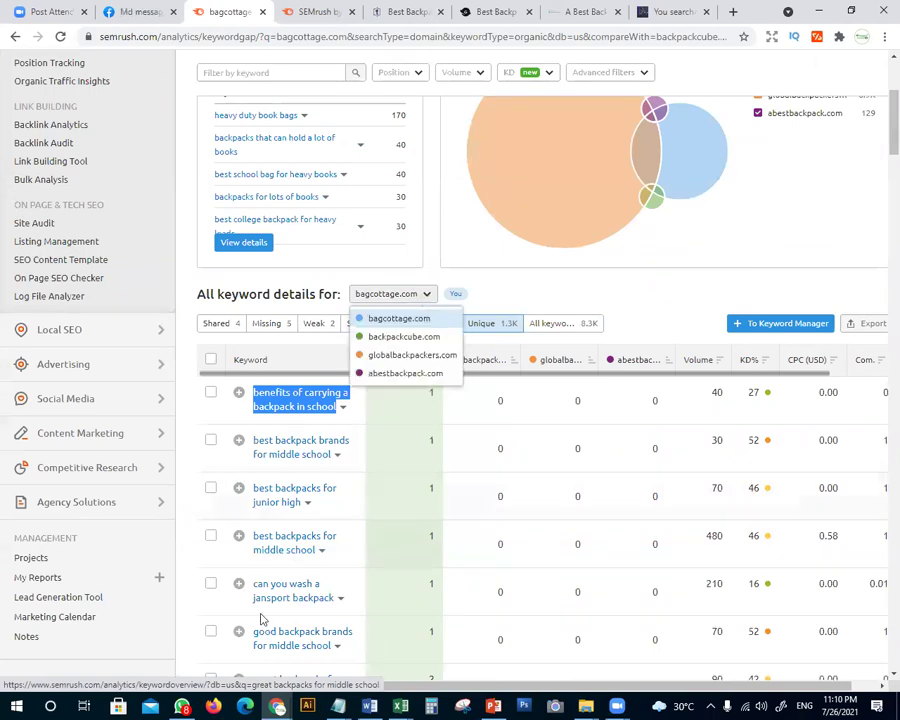
pyautogui.click(403, 360)
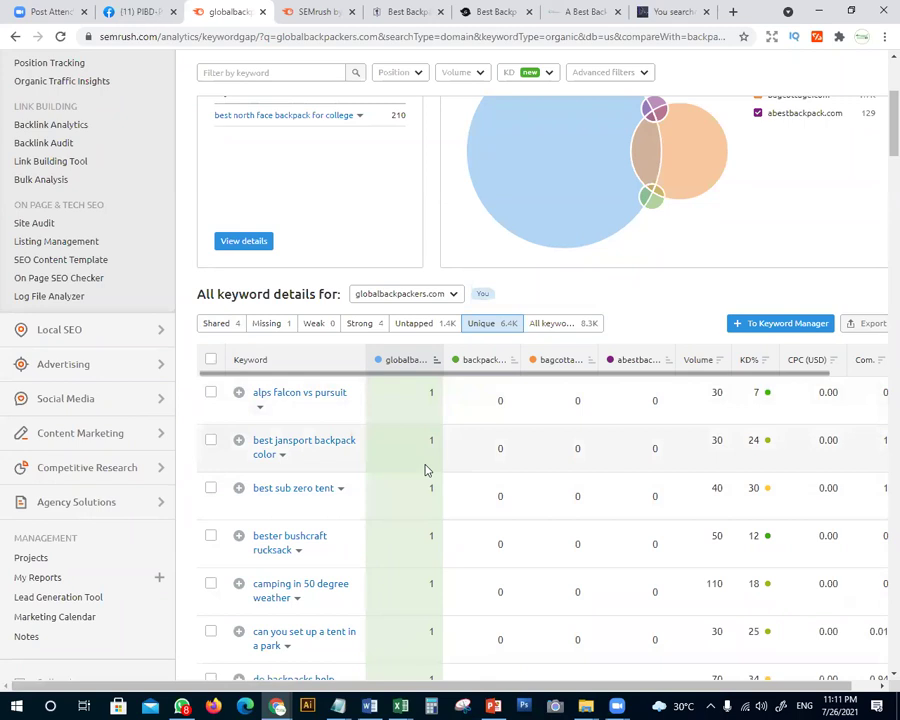
pyautogui.scroll(-3, 426, 462)
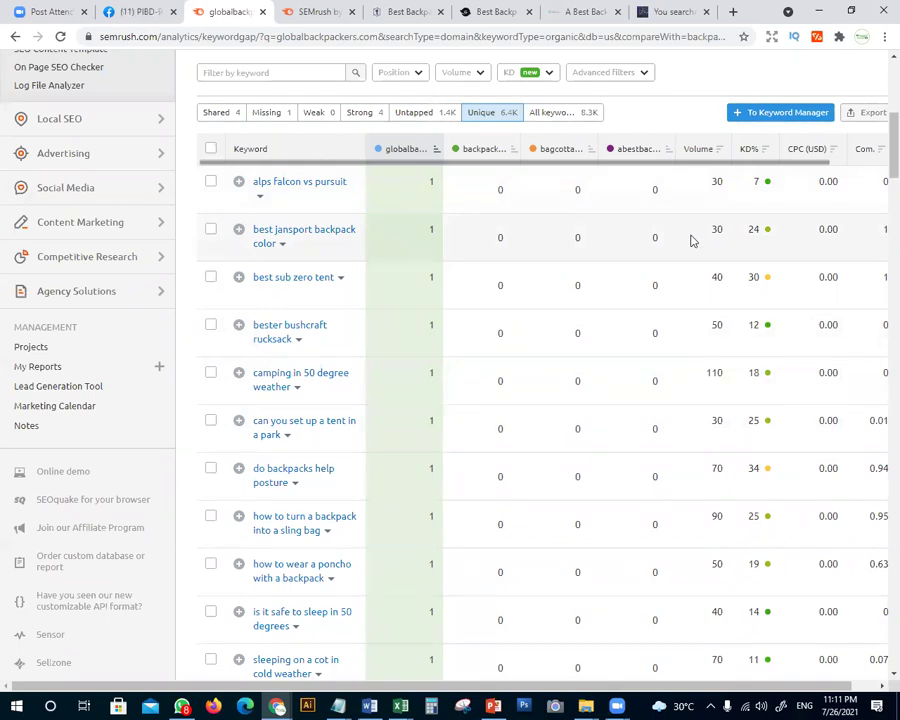
# Inspect the keyword overview for "best jansport backpack color", read through its SERP Analysis list, and close the overview
pyautogui.click(283, 243)
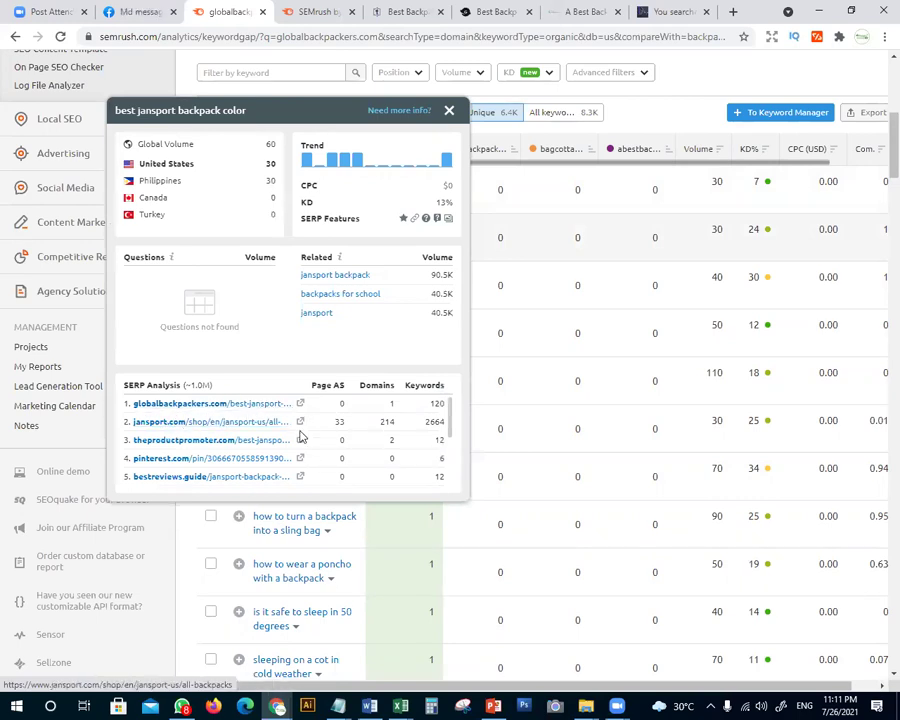
pyautogui.scroll(-3, 210, 458)
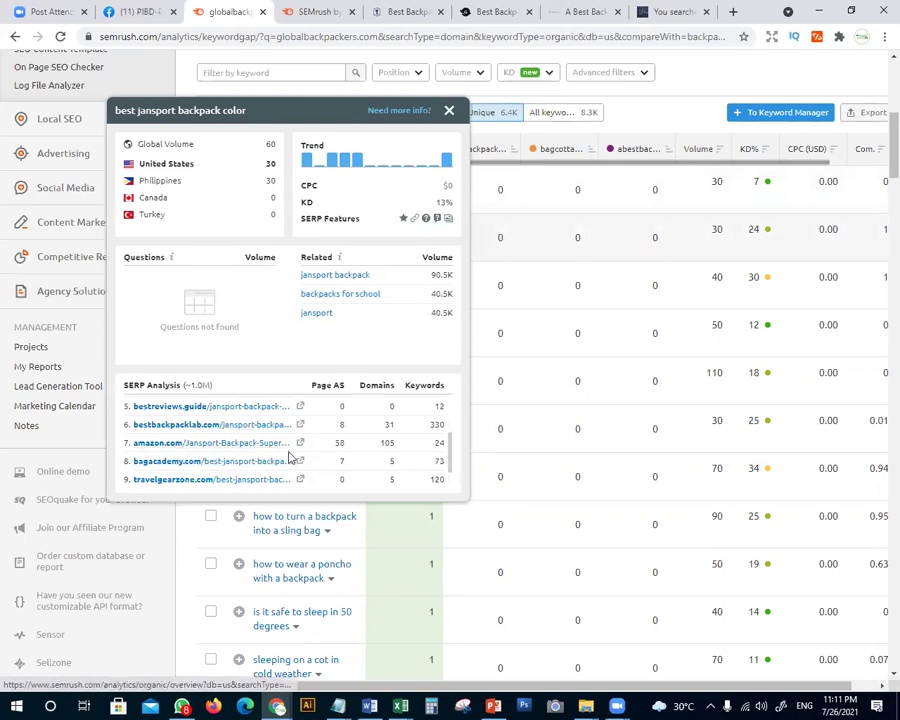
pyautogui.scroll(-1, 212, 467)
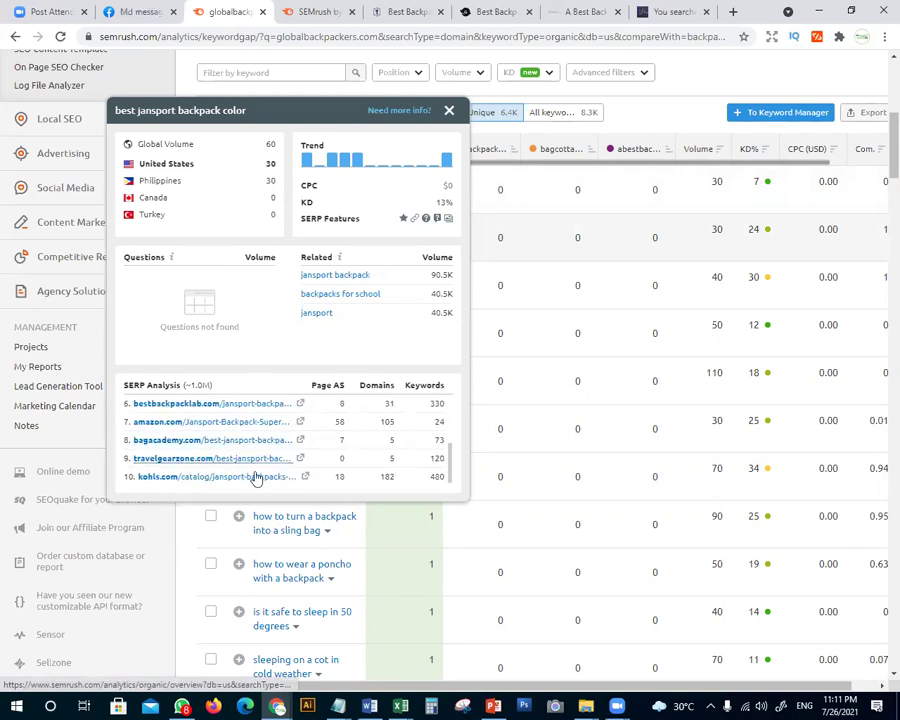
pyautogui.click(510, 484)
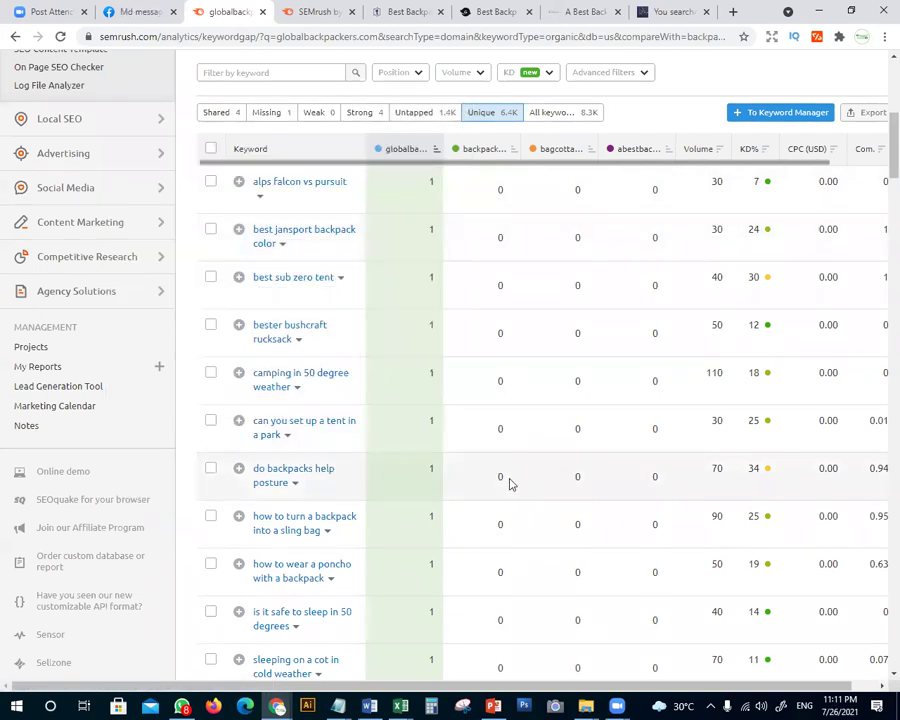
# Switch to the PowerPoint slide on increasing traffic with content for automatically ranked keywords
pyautogui.scroll(4, 514, 476)
pyautogui.scroll(-2, 606, 538)
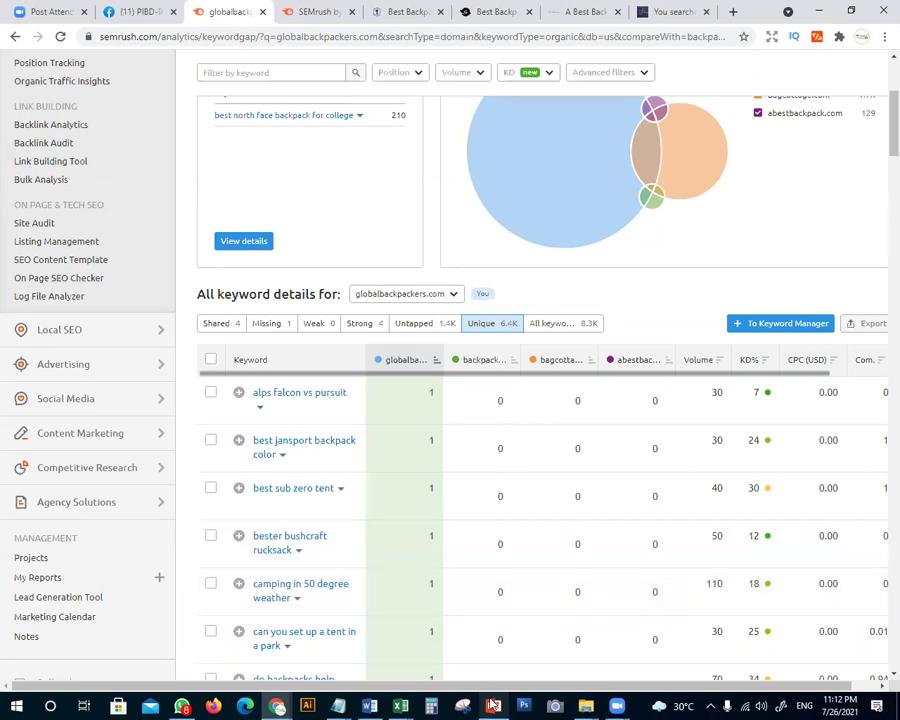
pyautogui.hotkey('alt', 'Tab')
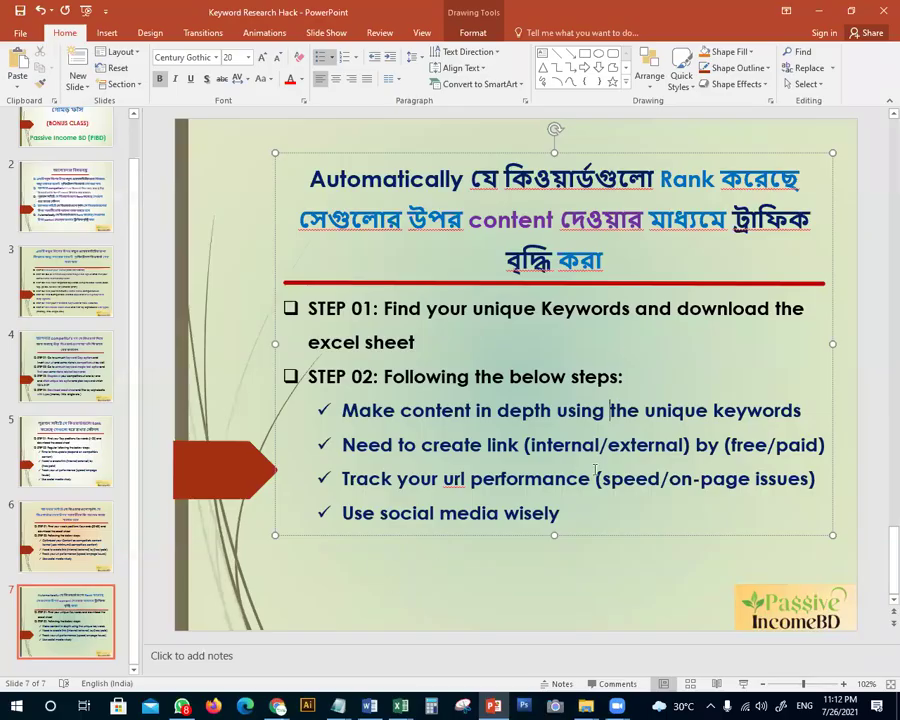